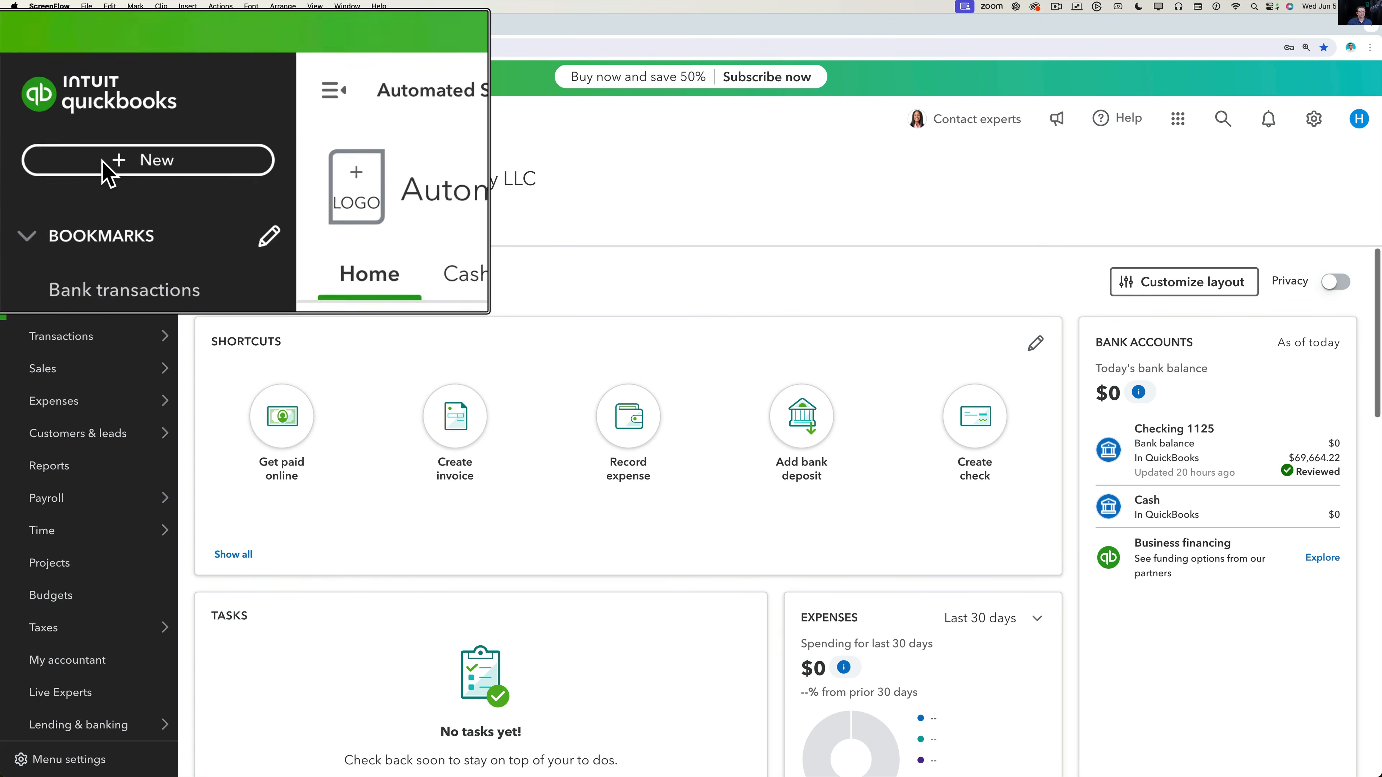
# Start a new blank estimate, number 1001, from the + New menu.
pyautogui.click(76, 166)
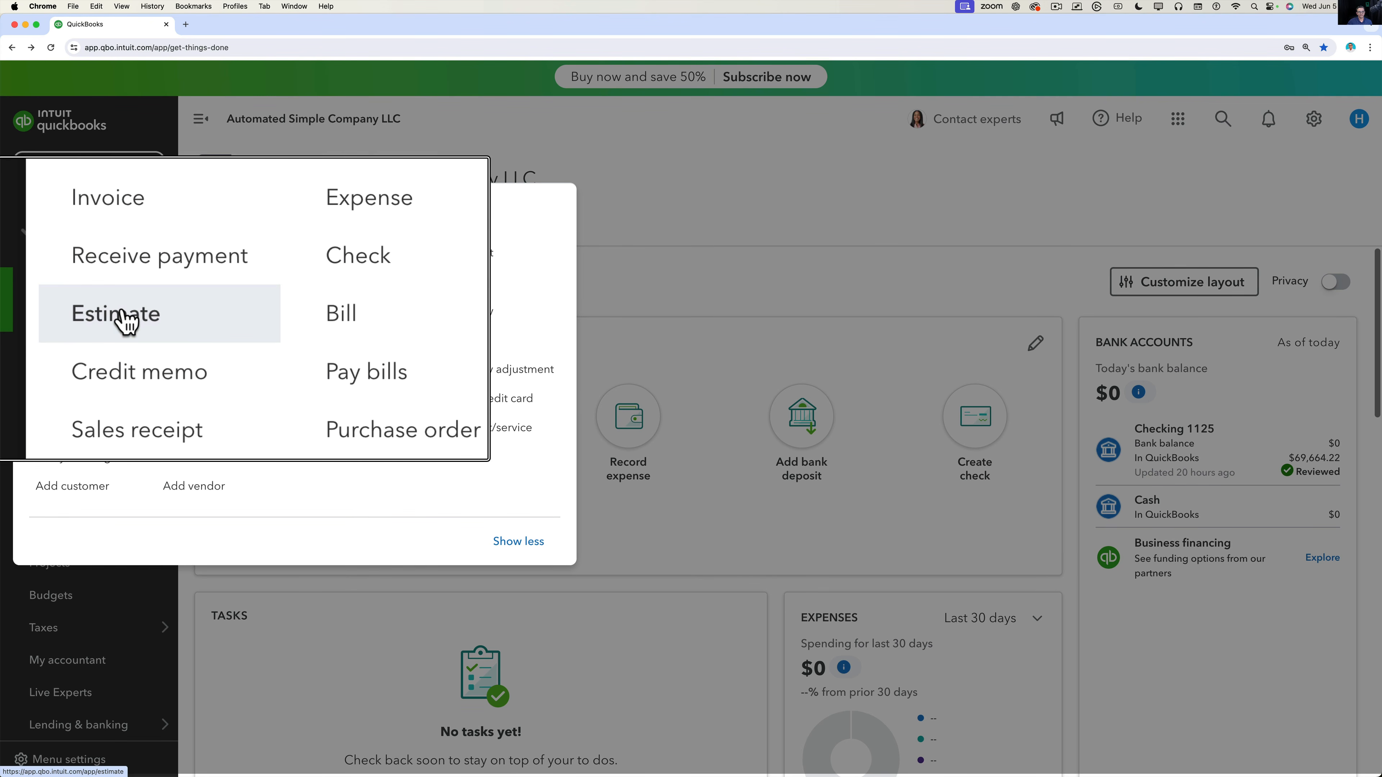
pyautogui.click(68, 313)
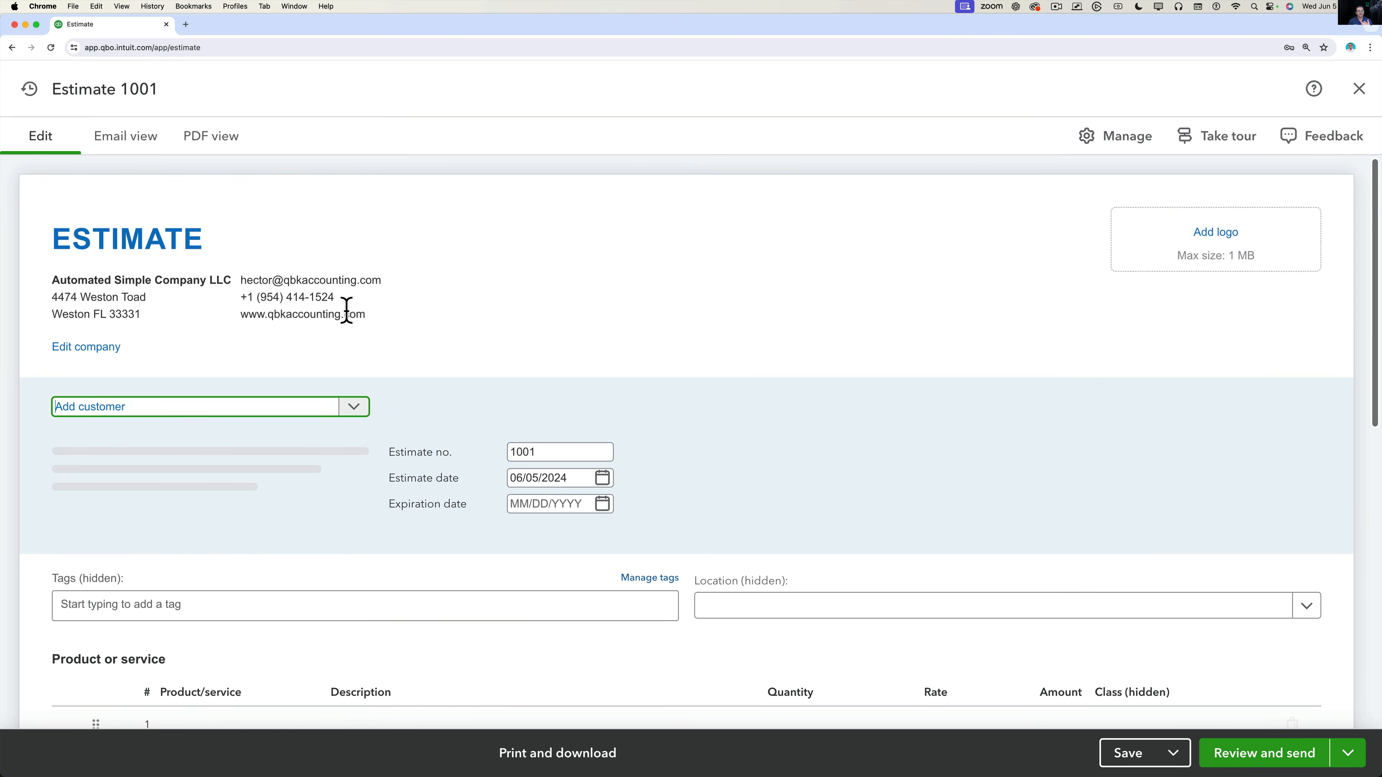
pyautogui.press('alt+super+8')
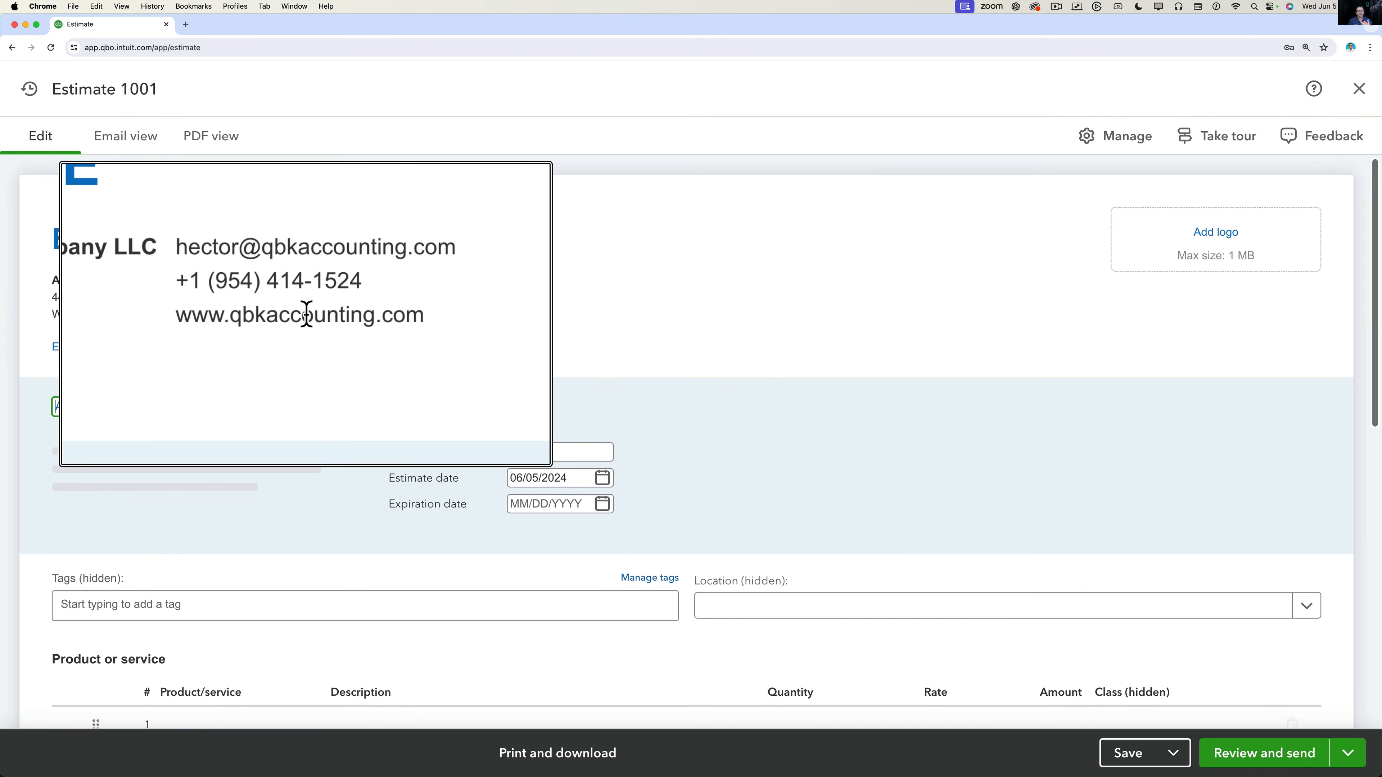
pyautogui.press('alt+super+8')
pyautogui.press('alt+super+8')
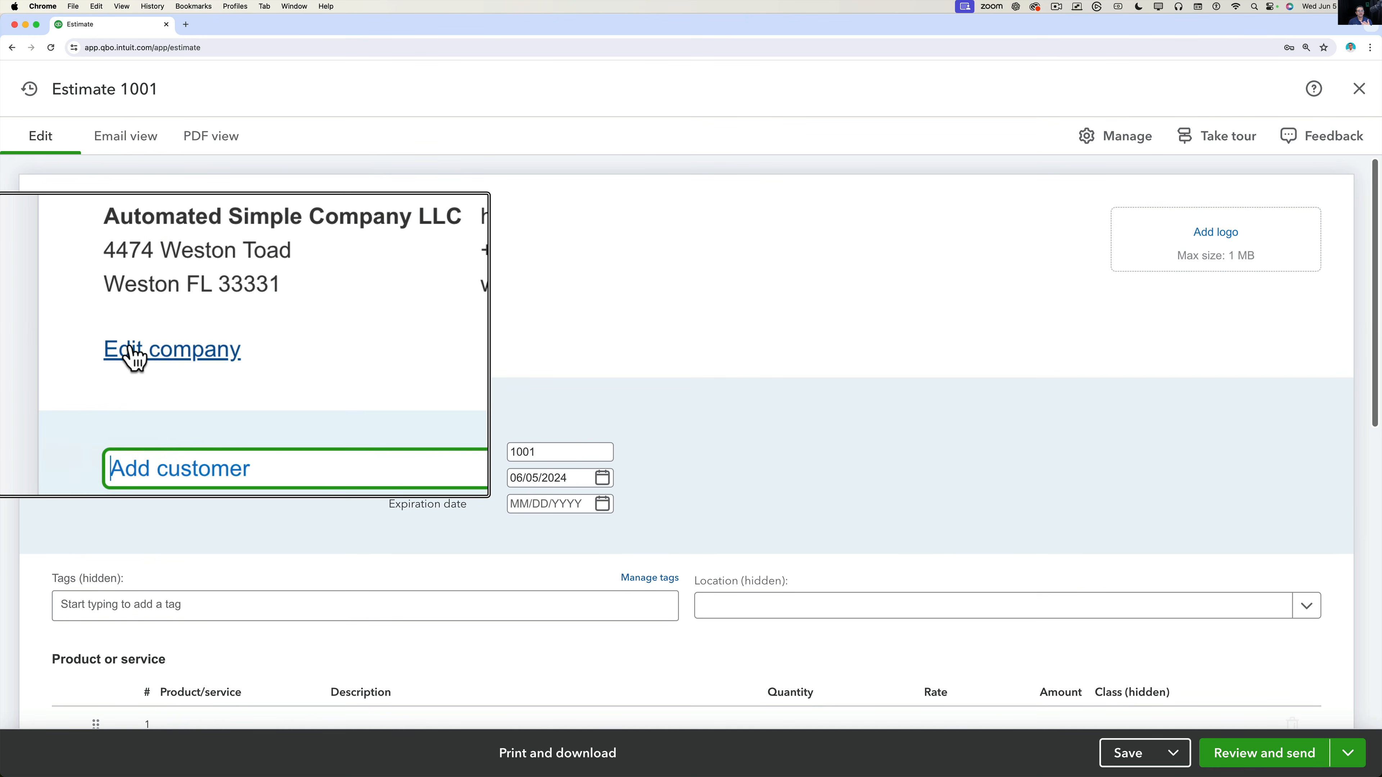
pyautogui.press('alt+super+8')
pyautogui.click(71, 348)
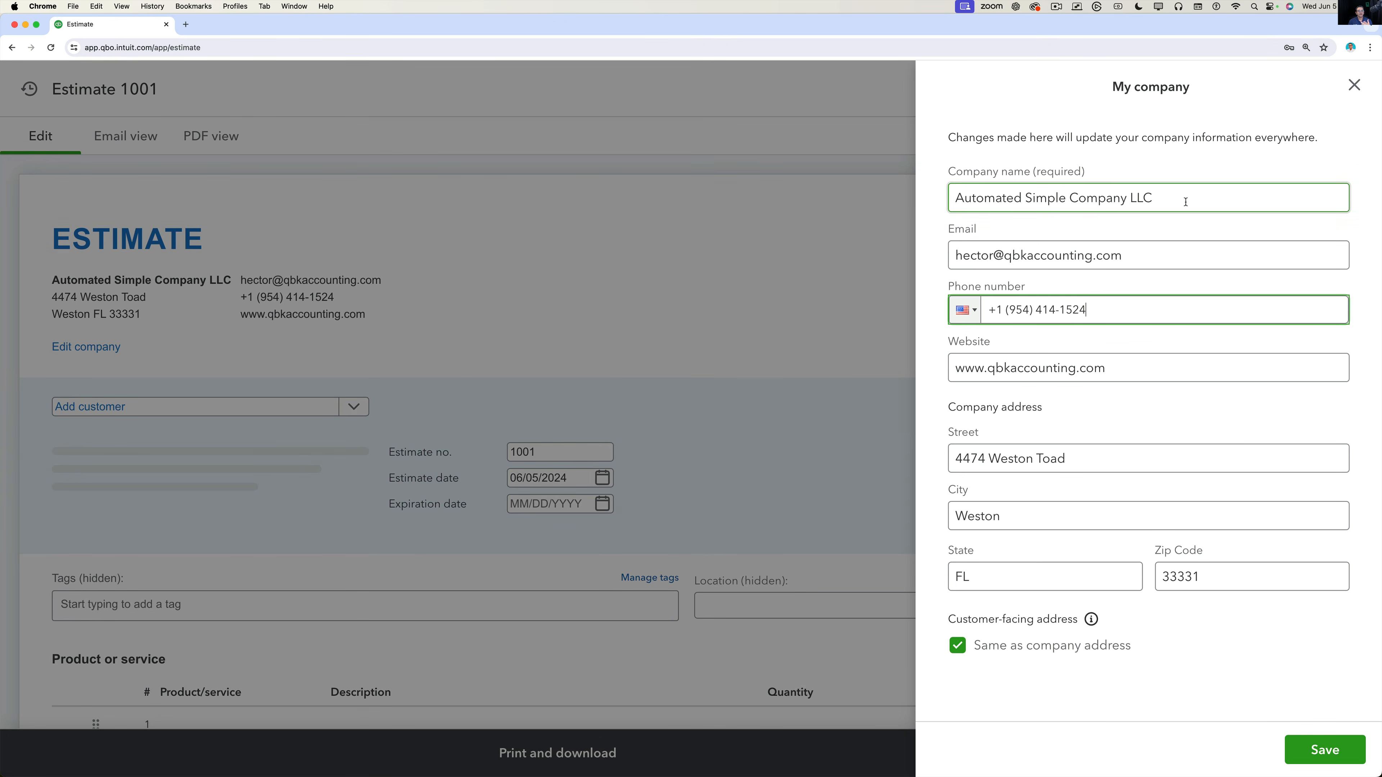
pyautogui.click(1043, 457)
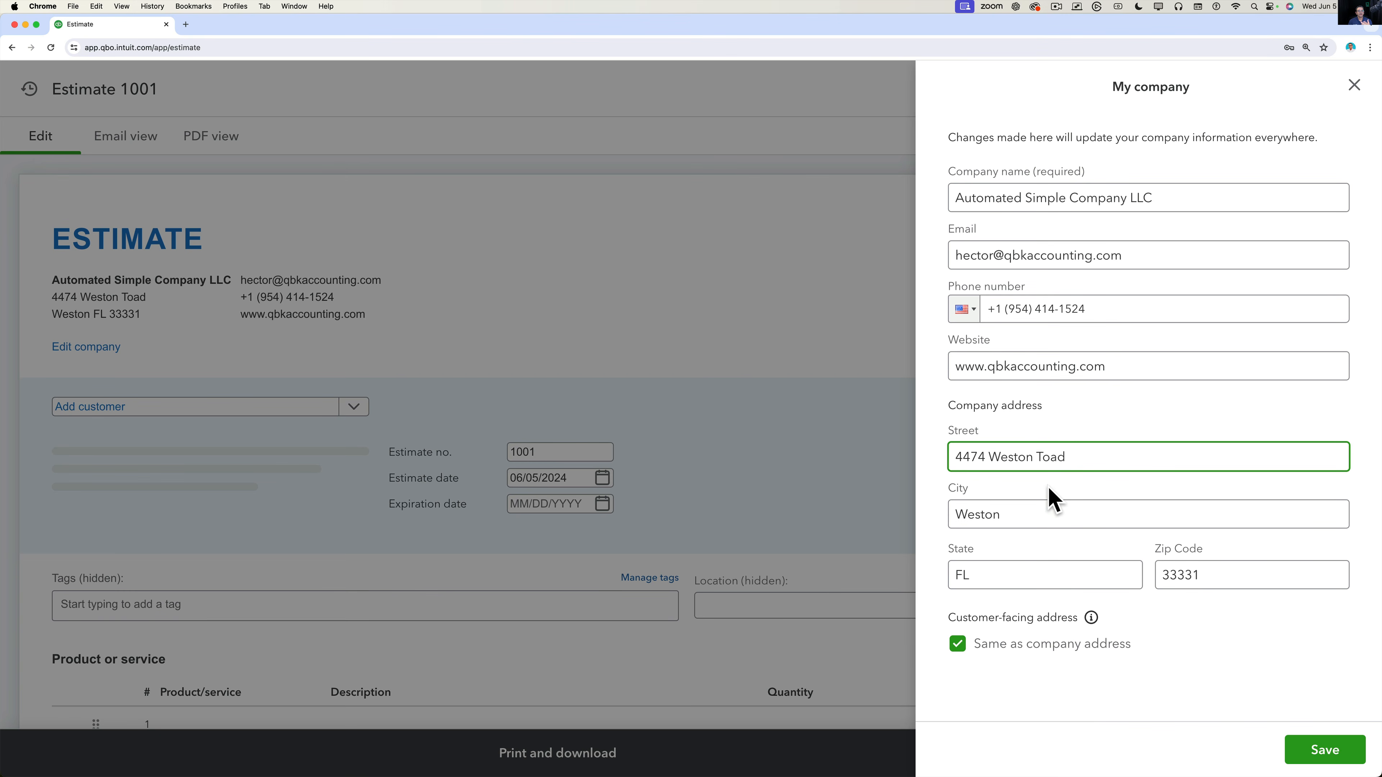
pyautogui.press('BackSpace')
pyautogui.write('R')
pyautogui.click(1322, 754)
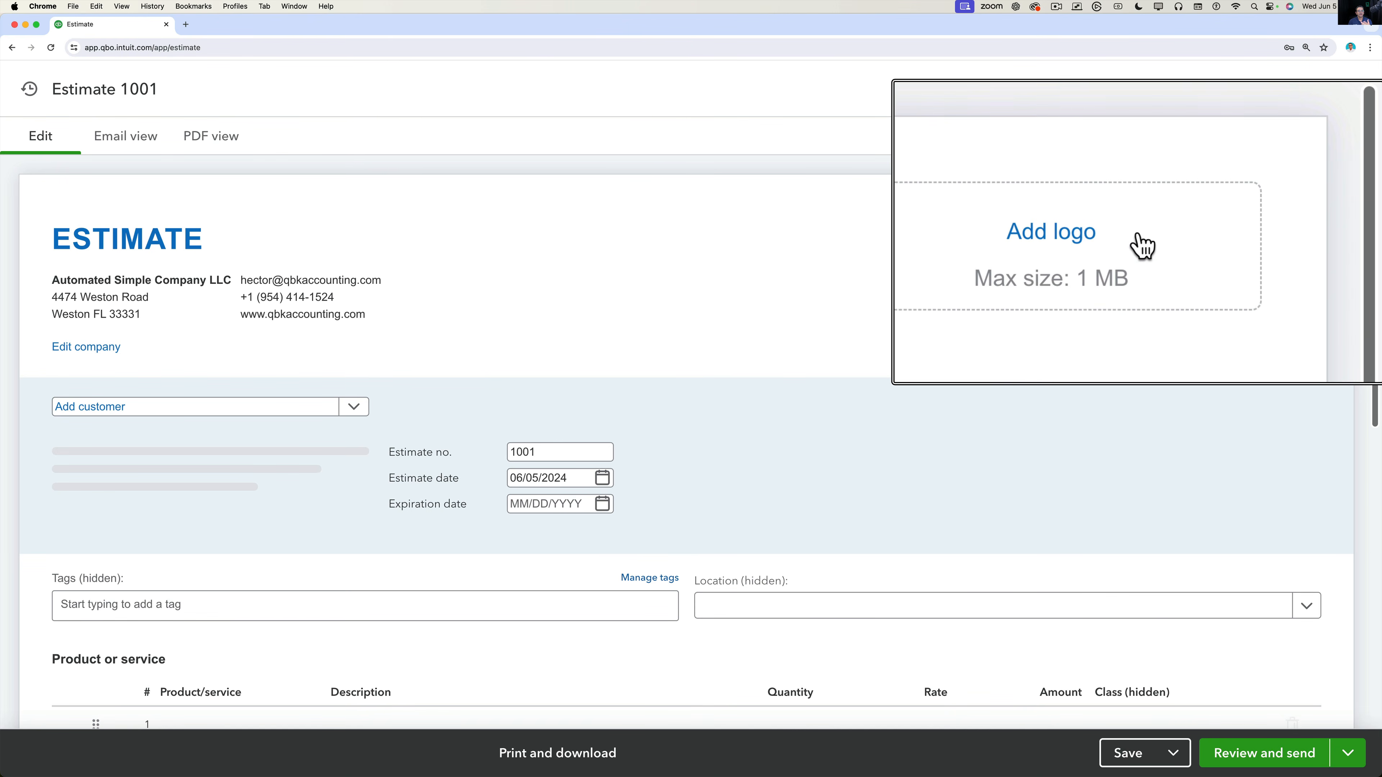
# Add the REFRAME logo image to estimate 1001's header.
pyautogui.click(1238, 247)
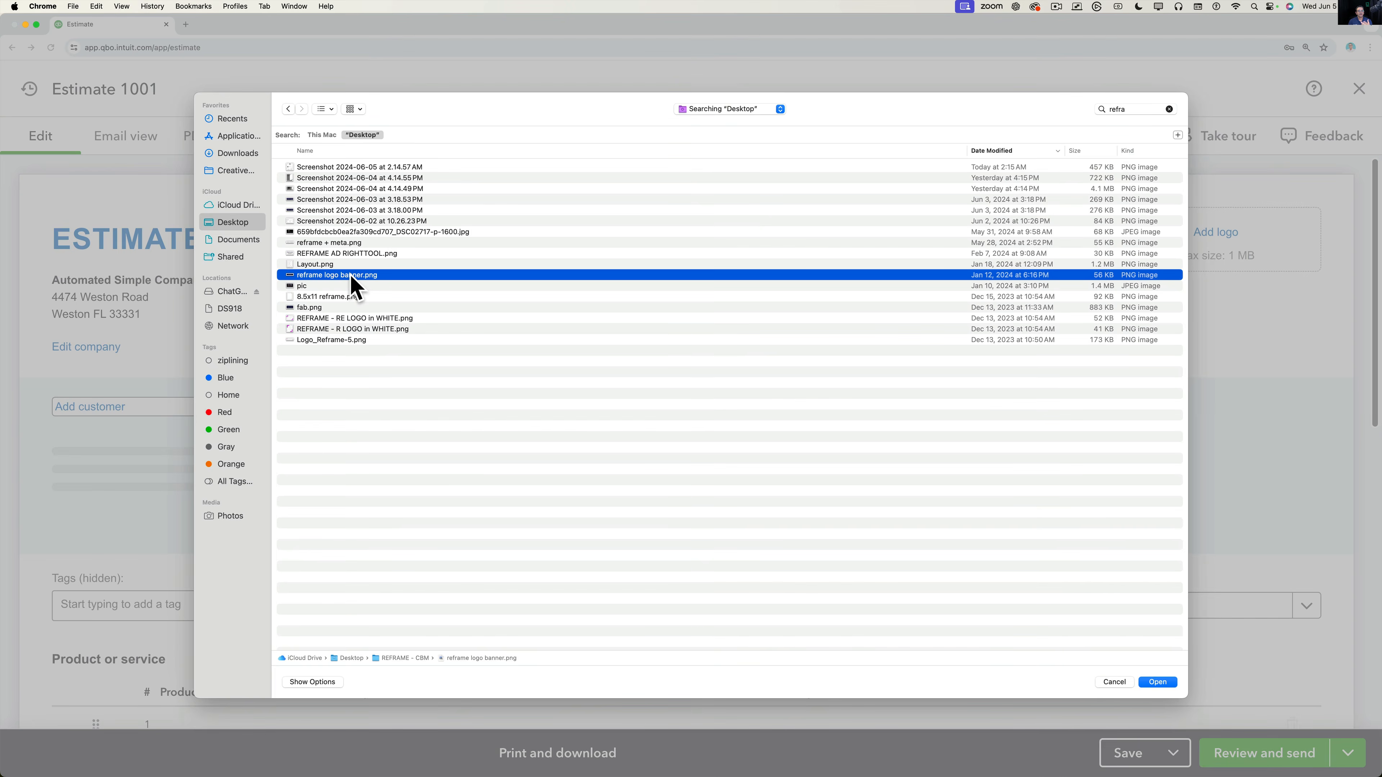
pyautogui.doubleClick(354, 284)
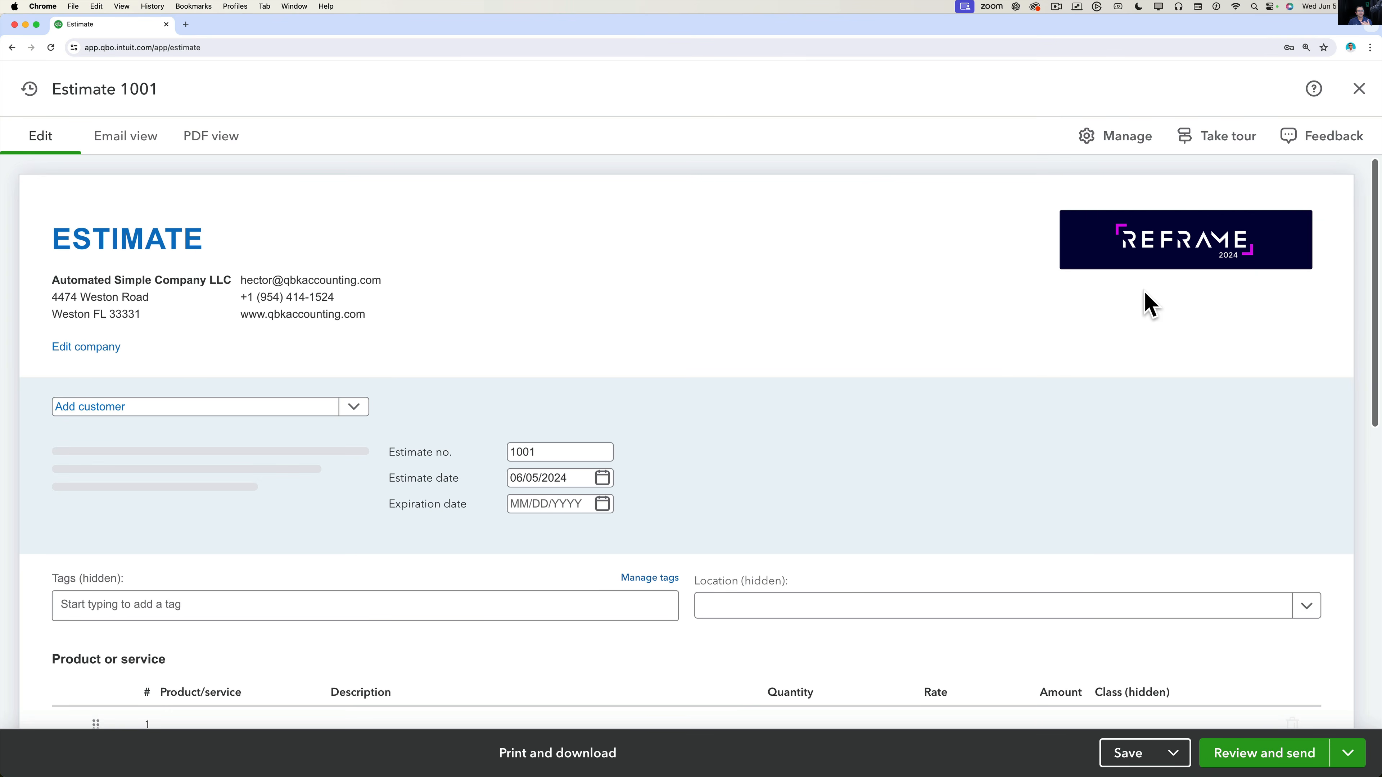
pyautogui.scroll(-2, 623, 376)
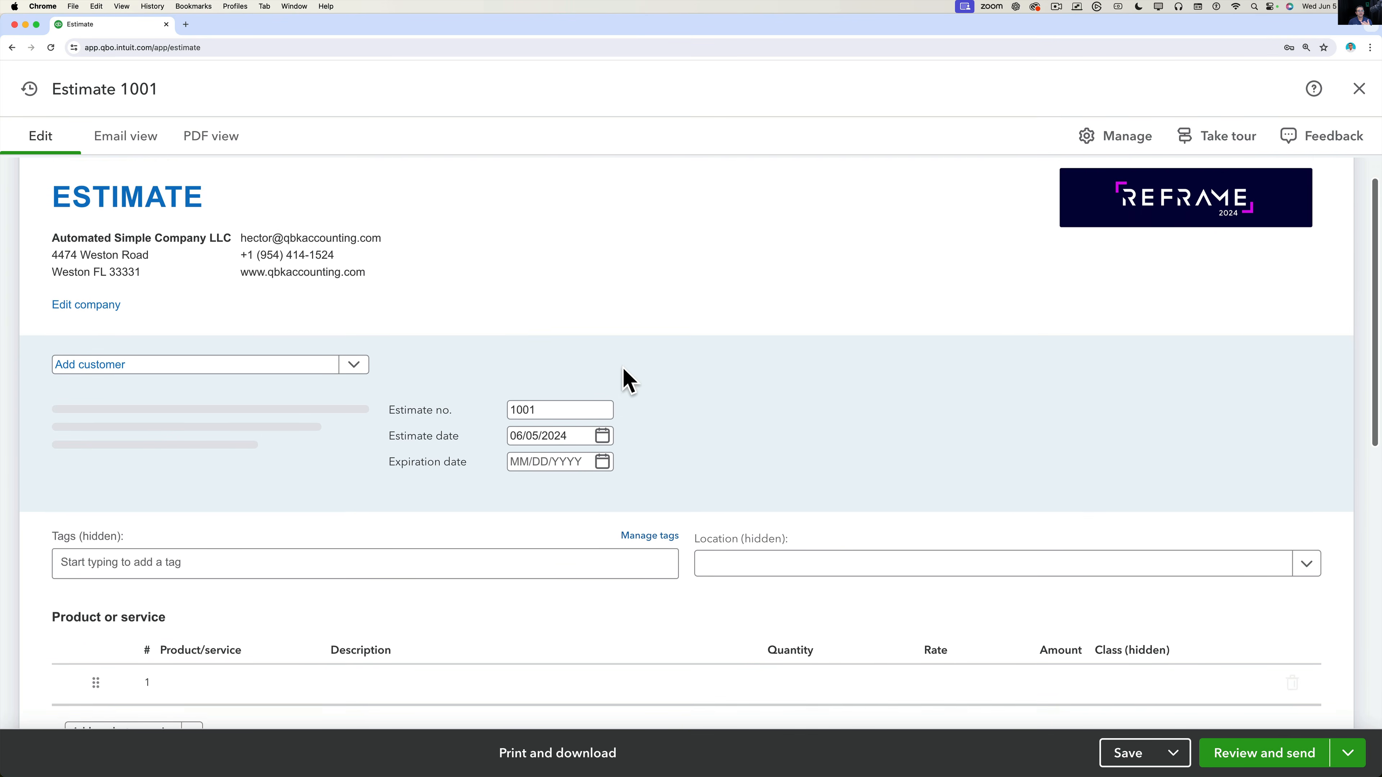
pyautogui.click(418, 386)
pyautogui.scroll(-1, 381, 386)
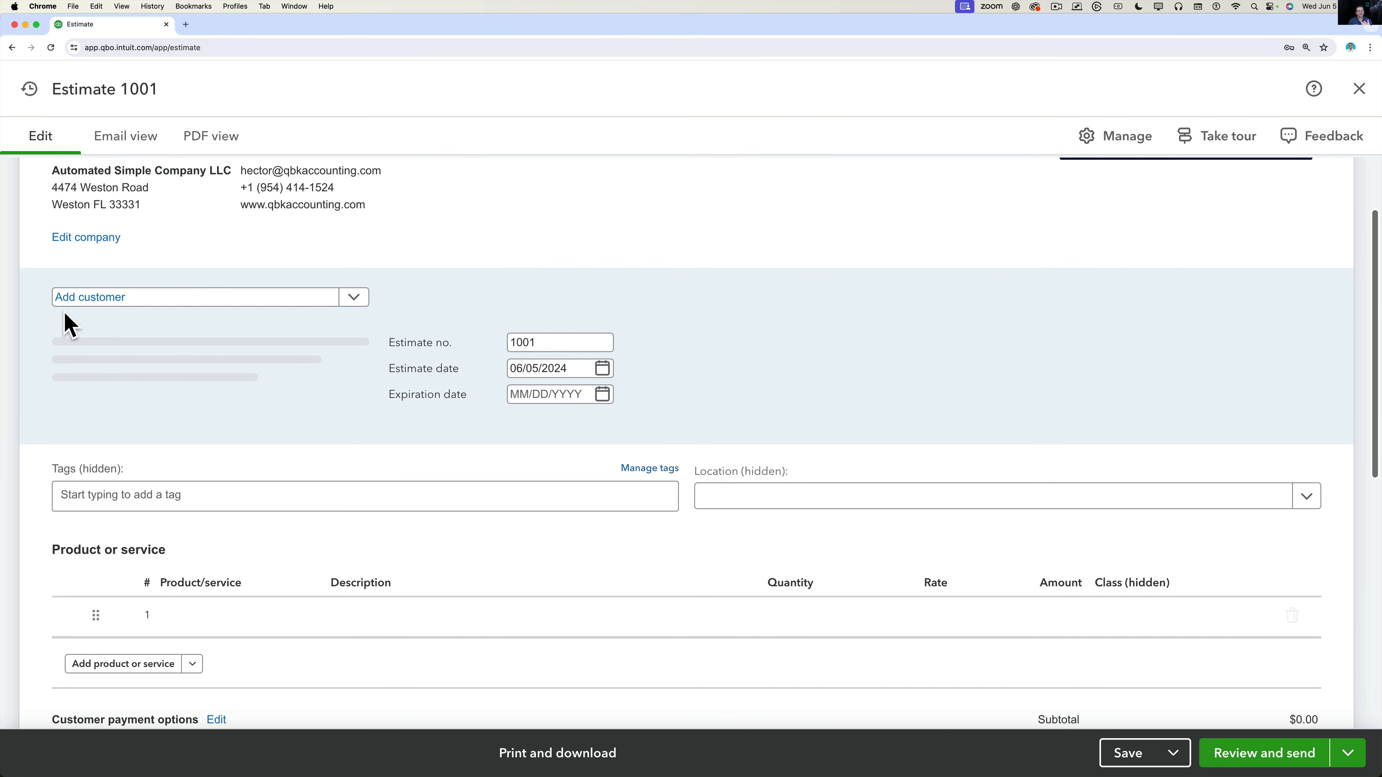
pyautogui.click(82, 300)
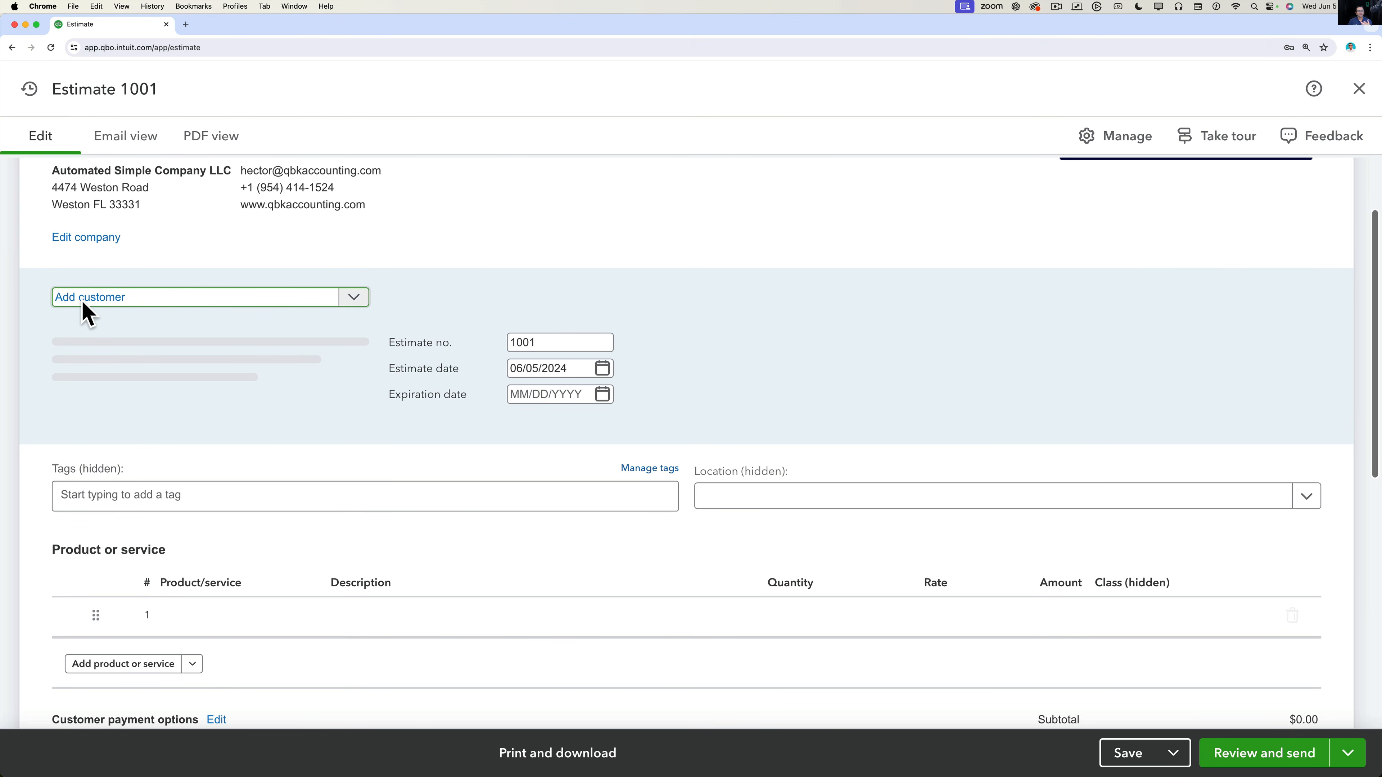
pyautogui.click(354, 299)
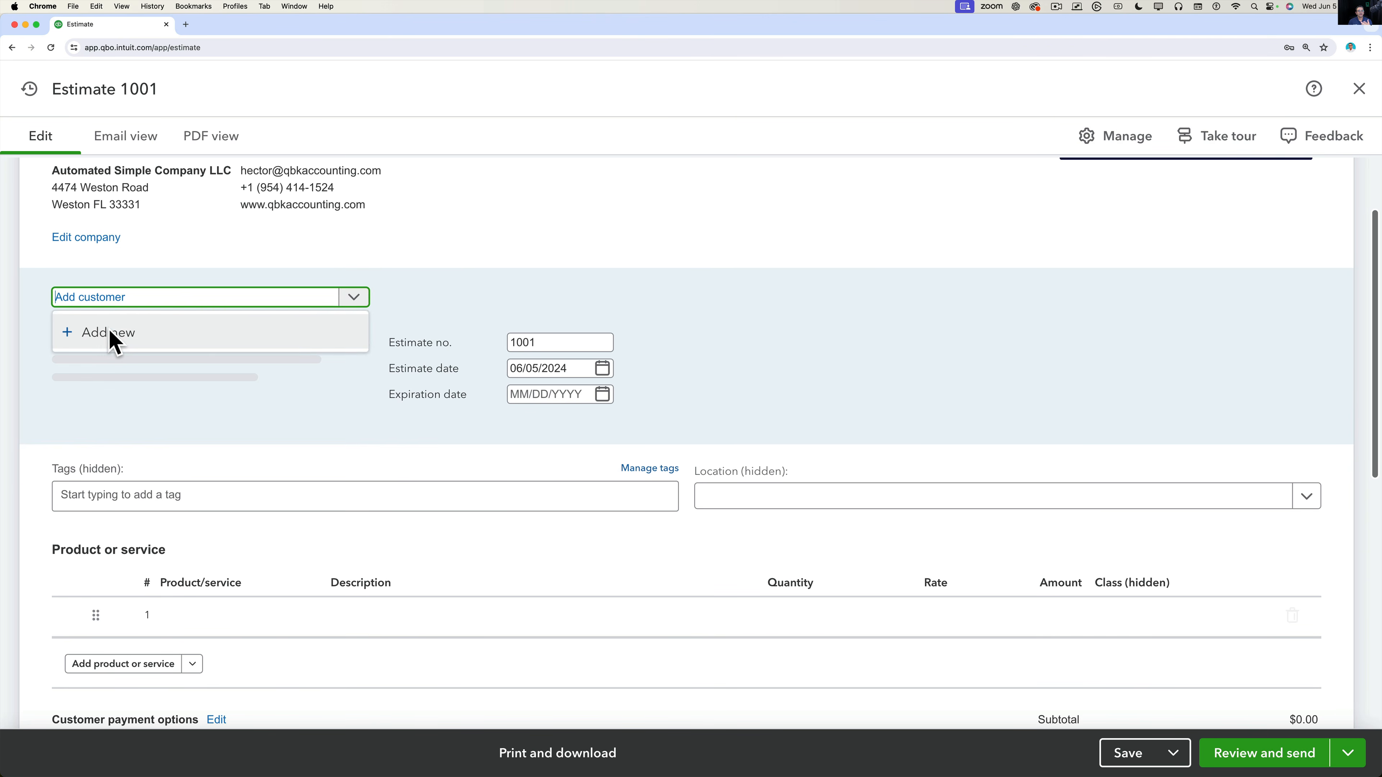
# Create a new customer with company name ABC CUSTOMER.
pyautogui.click(111, 340)
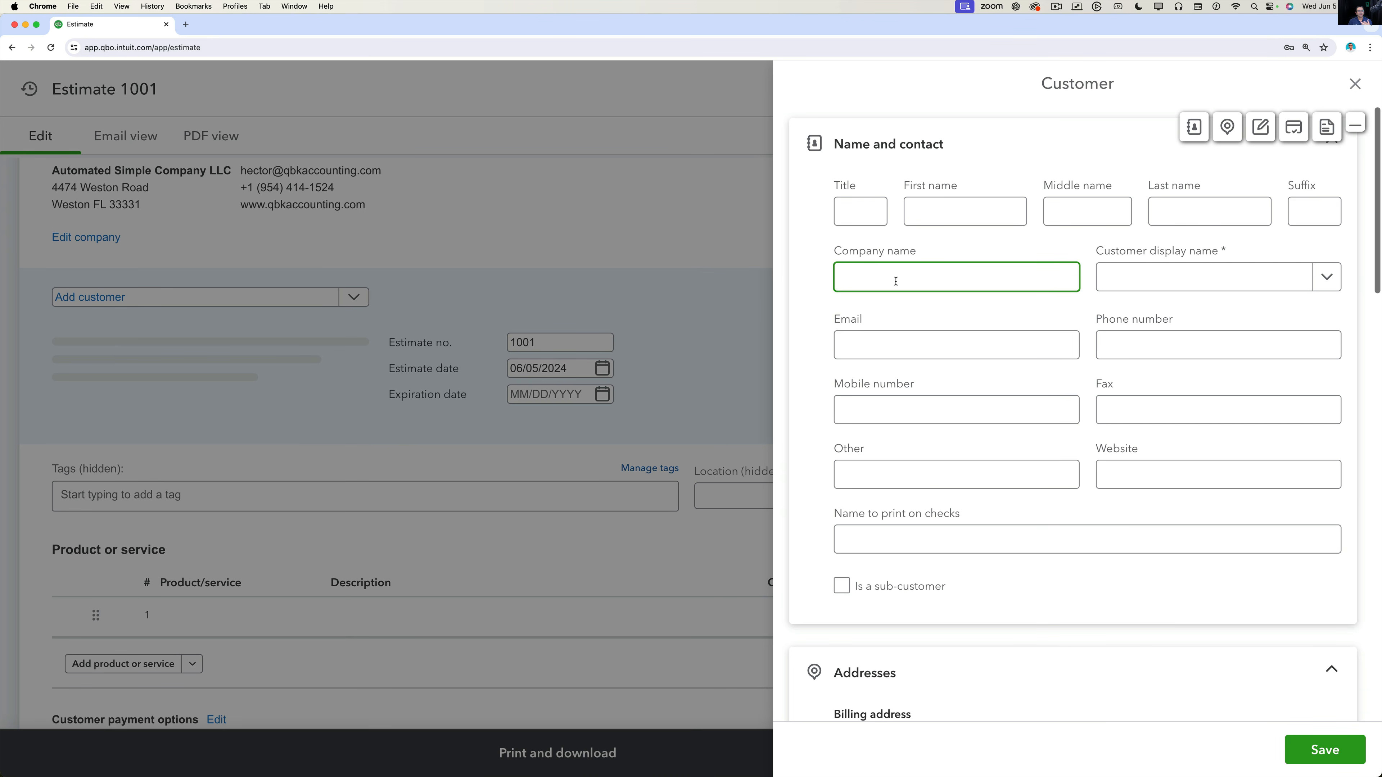
pyautogui.hotkey('shift', 'Tab')
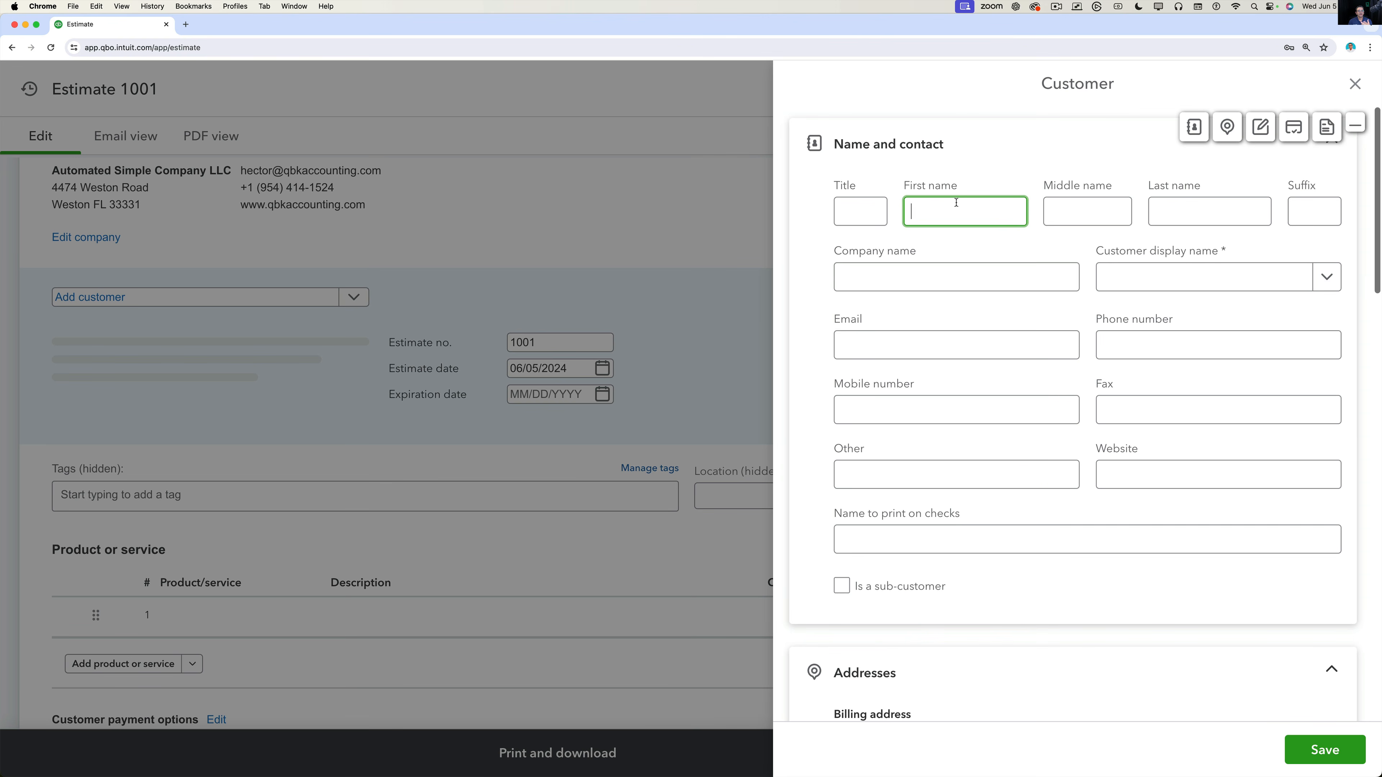
pyautogui.click(902, 283)
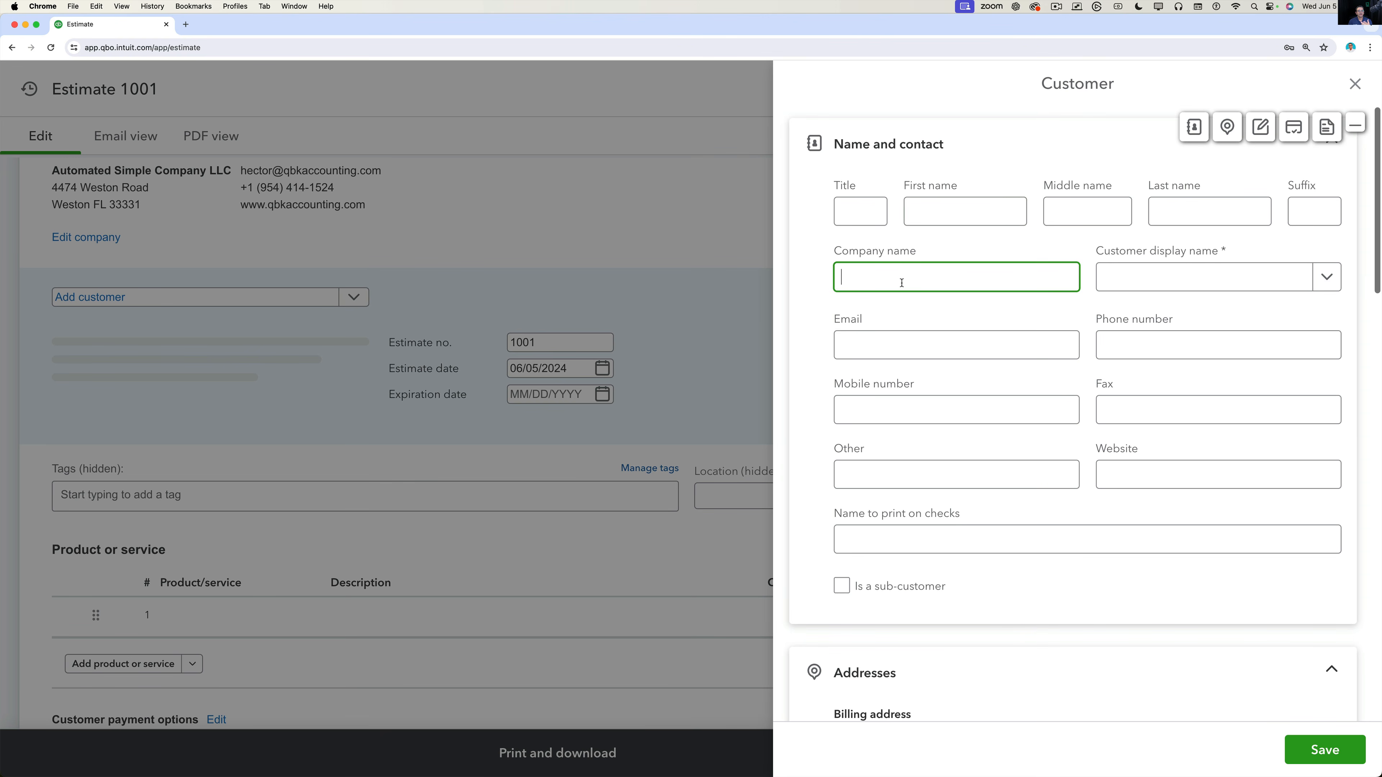
pyautogui.write('ABC CUS')
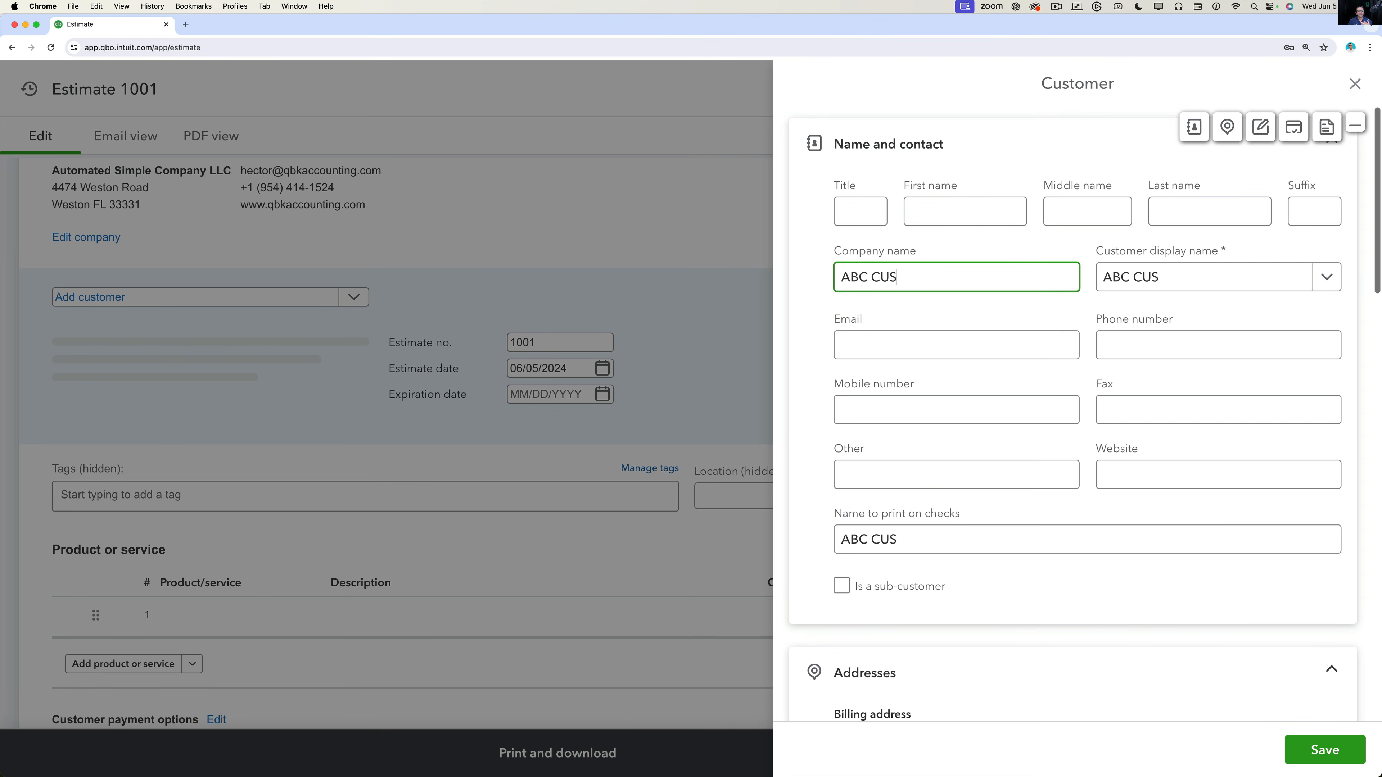
pyautogui.write('TOMER')
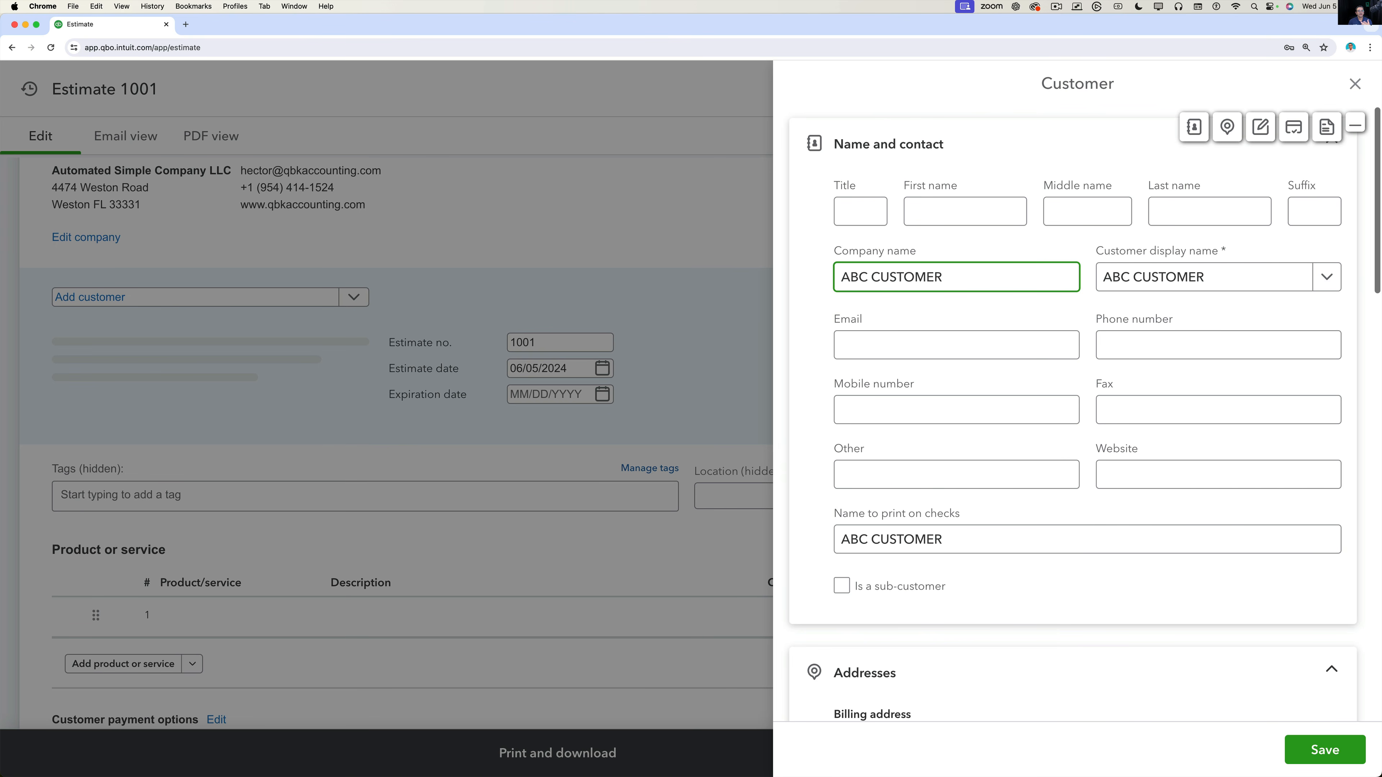
pyautogui.click(896, 345)
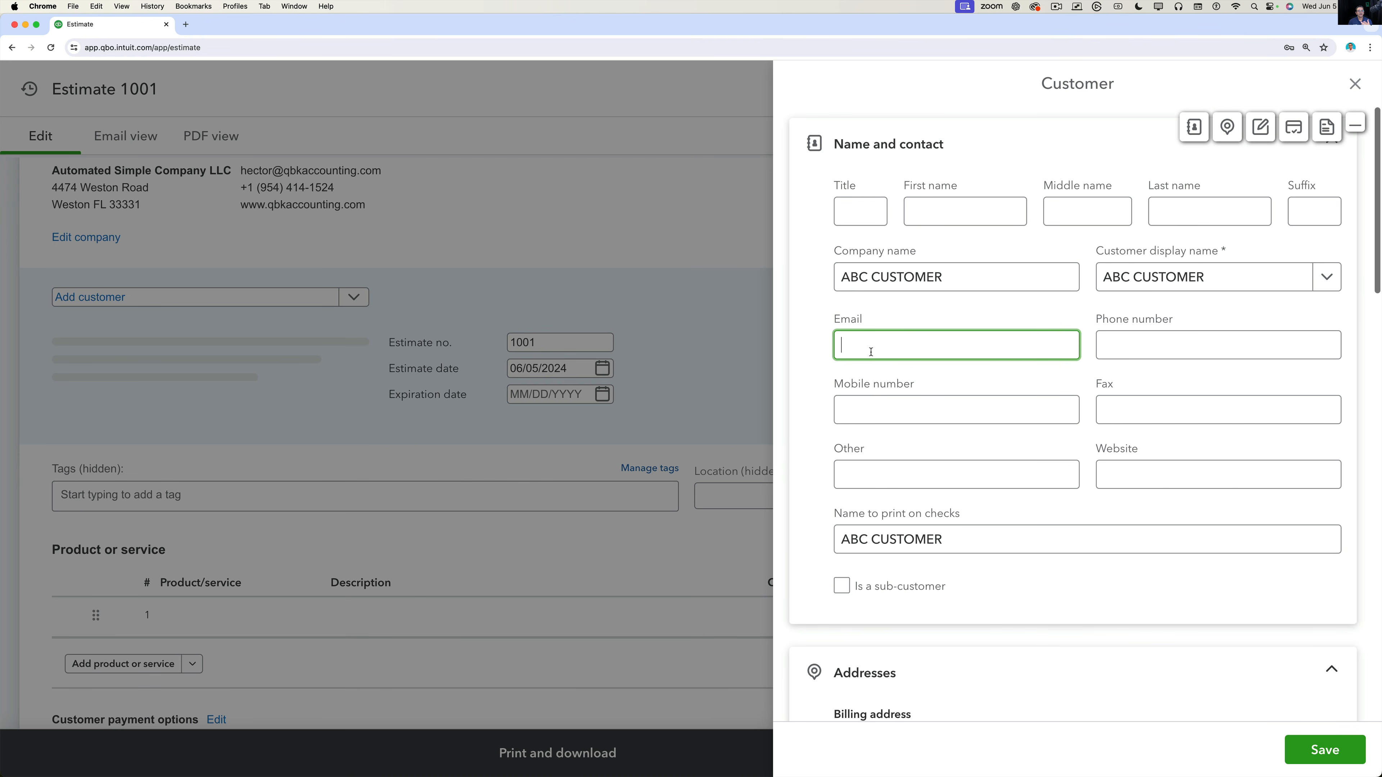
pyautogui.scroll(-10, 1021, 577)
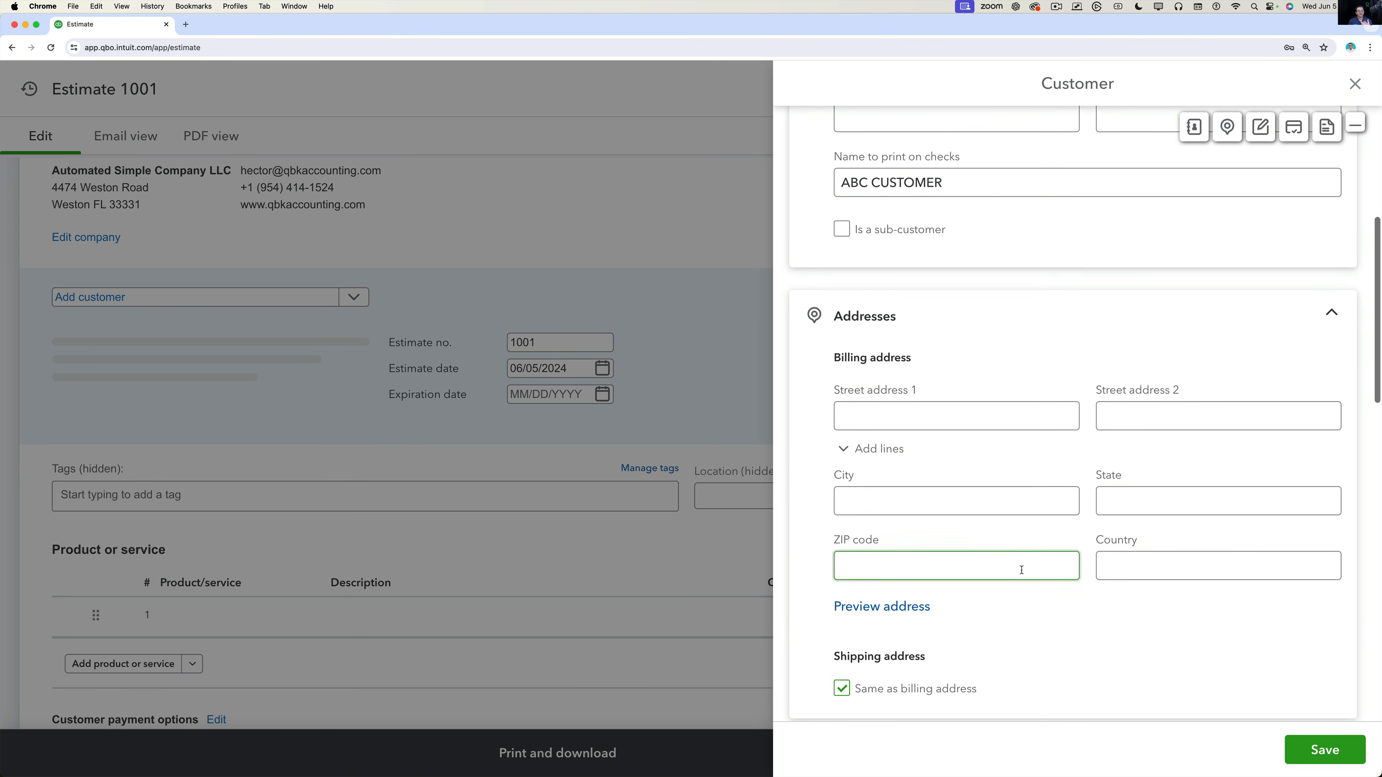
# Enter the billing address 101 Elm Street, Miami, FL 33333.
pyautogui.click(955, 340)
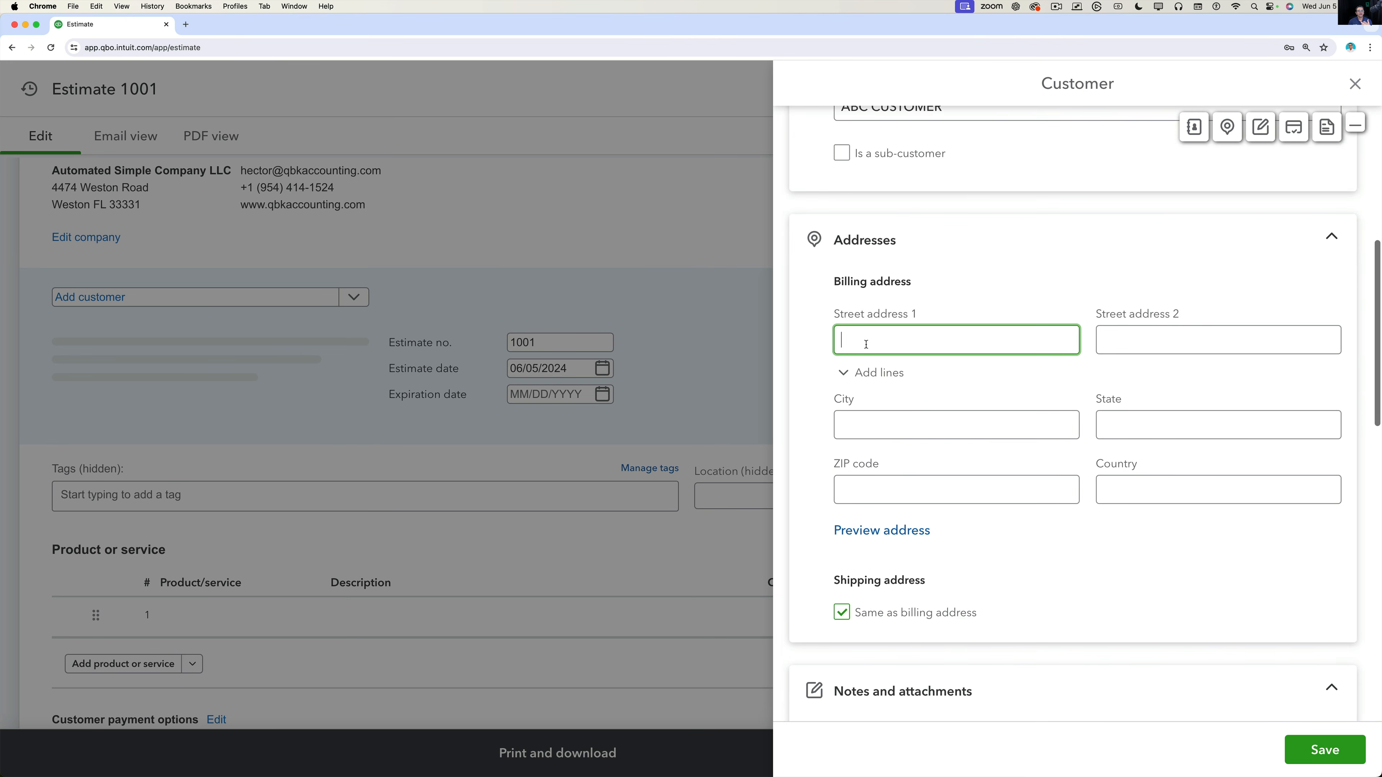
pyautogui.write('101 Elm Street')
pyautogui.press('Tab')
pyautogui.press('Tab')
pyautogui.press('Tab')
pyautogui.write('Miami')
pyautogui.press('Tab')
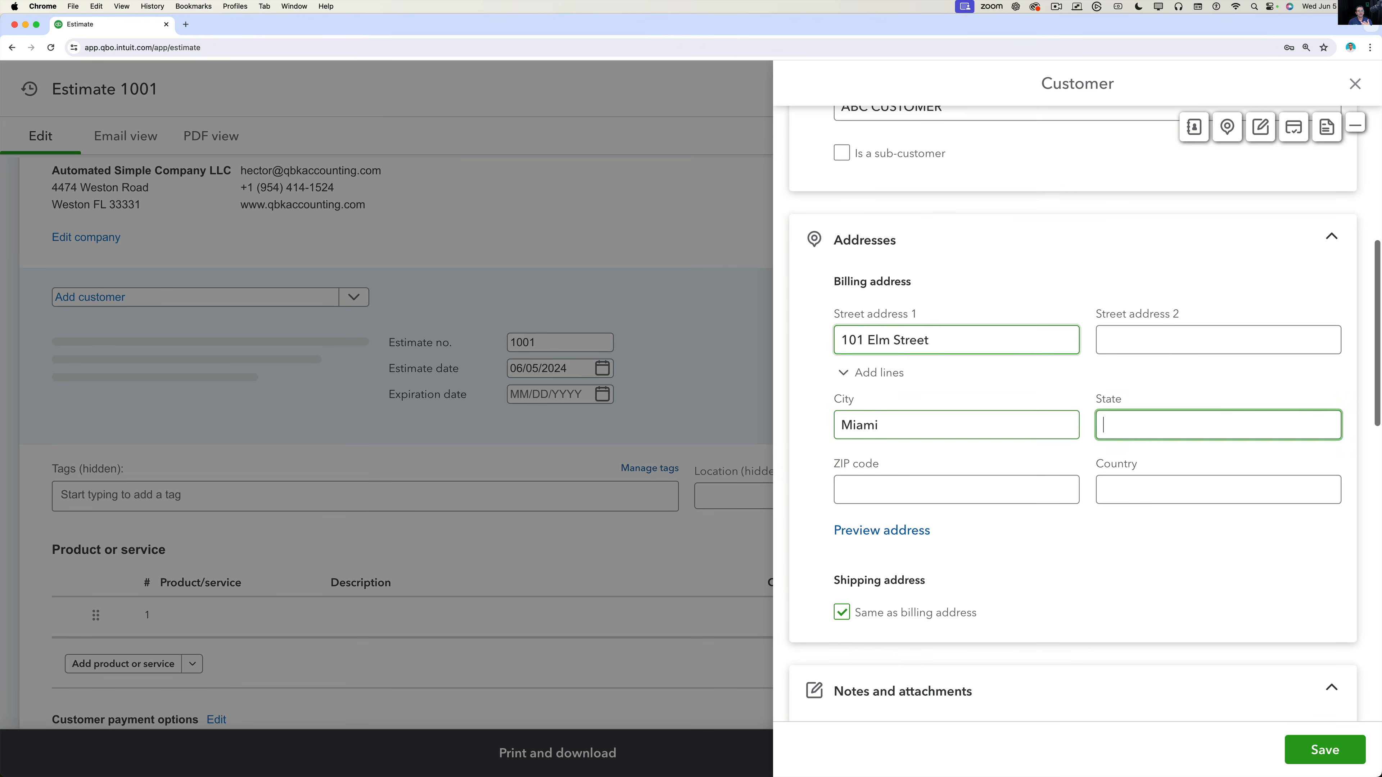
pyautogui.write('FL')
pyautogui.press('Tab')
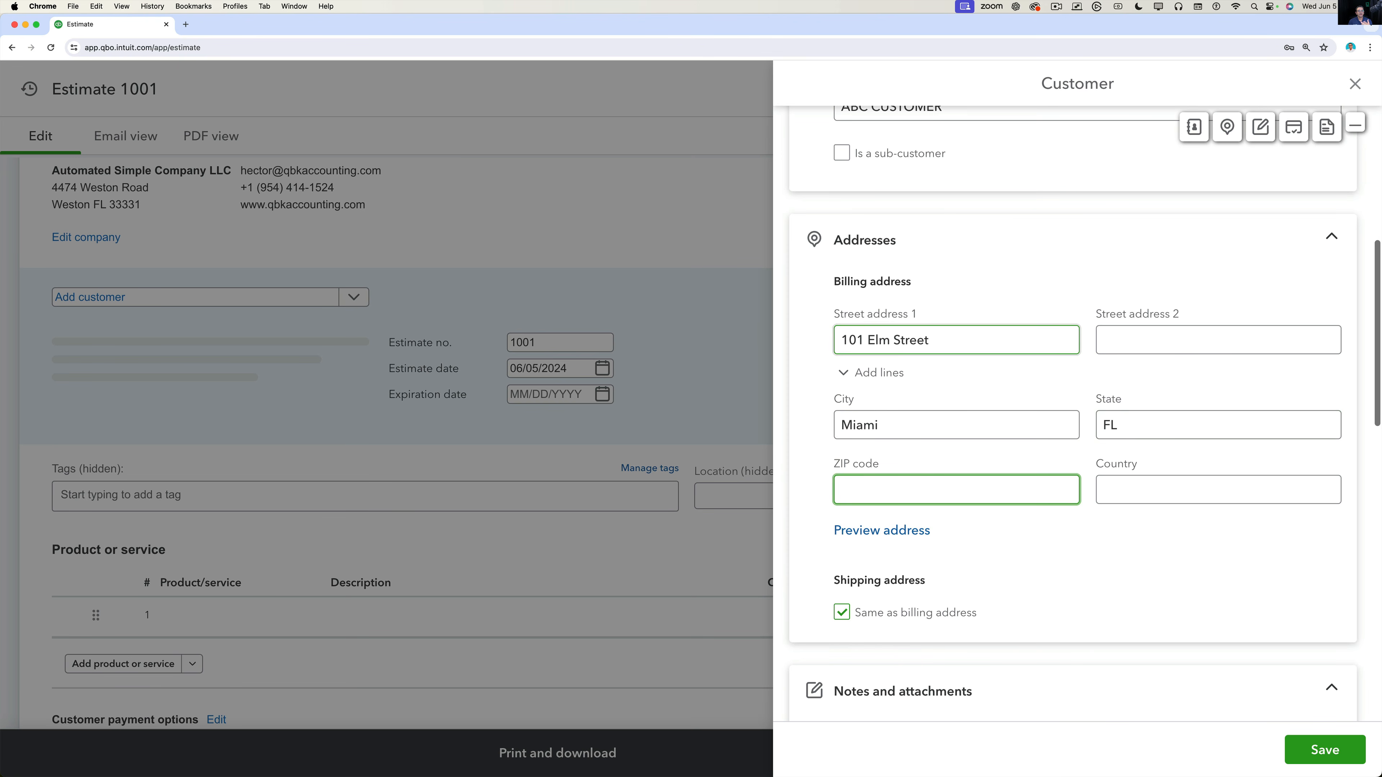
pyautogui.write('33333')
# Review the payment method options and save ABC CUSTOMER onto the estimate.
pyautogui.scroll(-3, 999, 569)
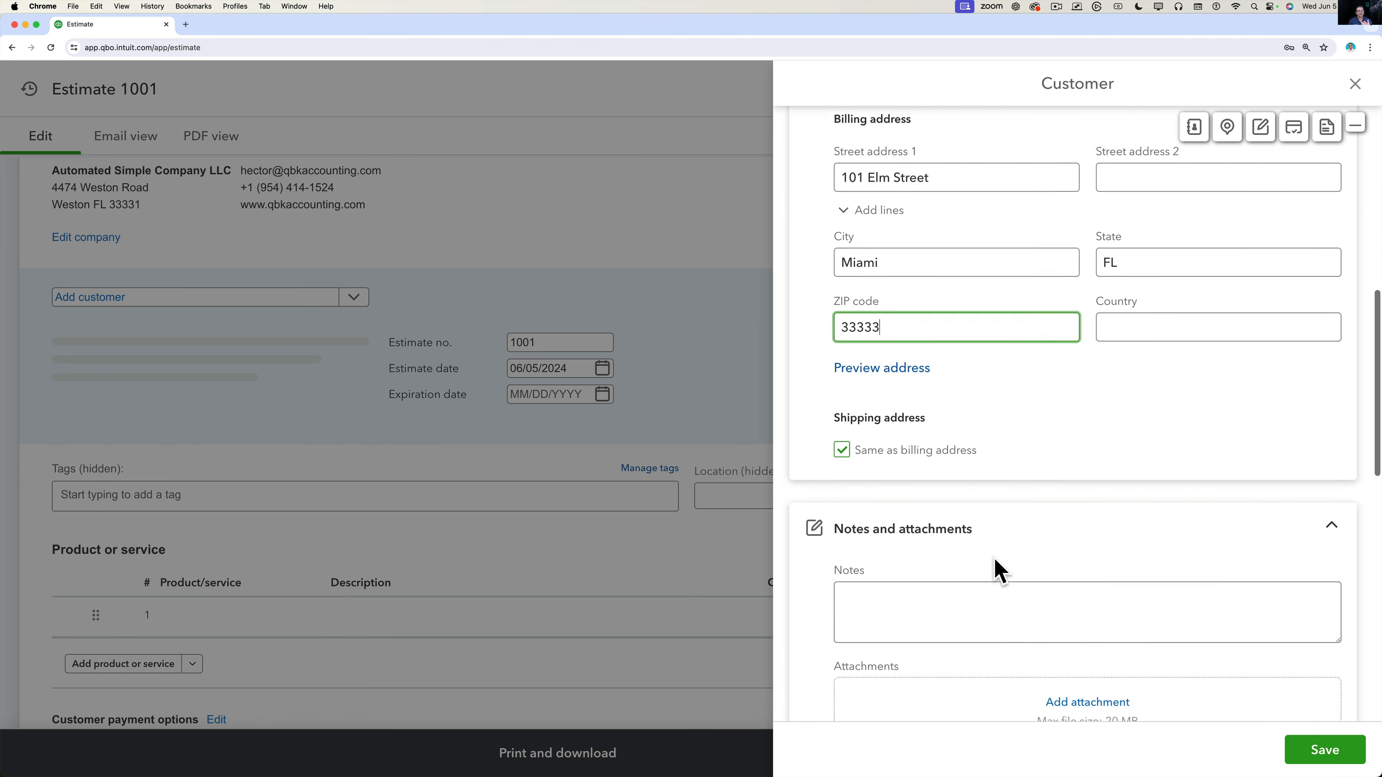
pyautogui.scroll(-8, 993, 571)
pyautogui.scroll(1, 993, 571)
pyautogui.click(892, 210)
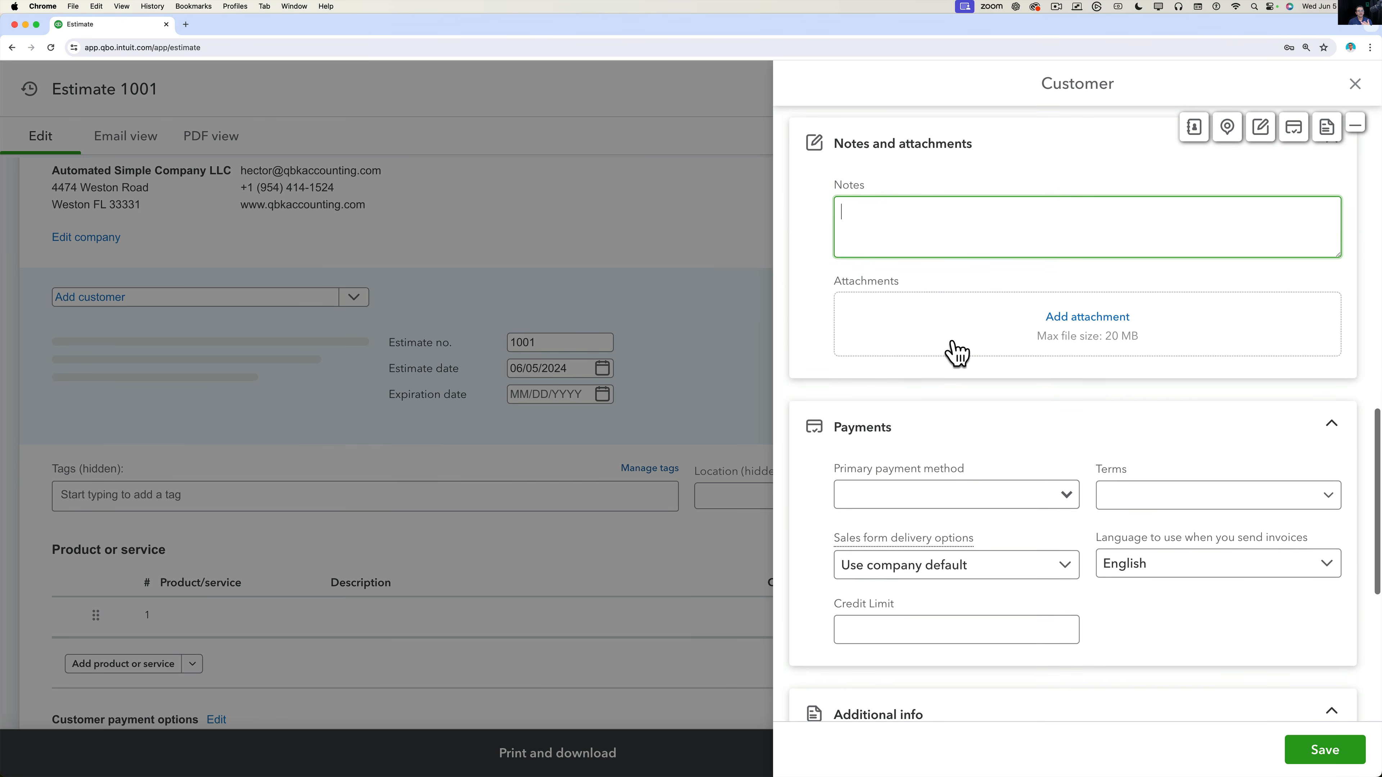
pyautogui.click(1066, 496)
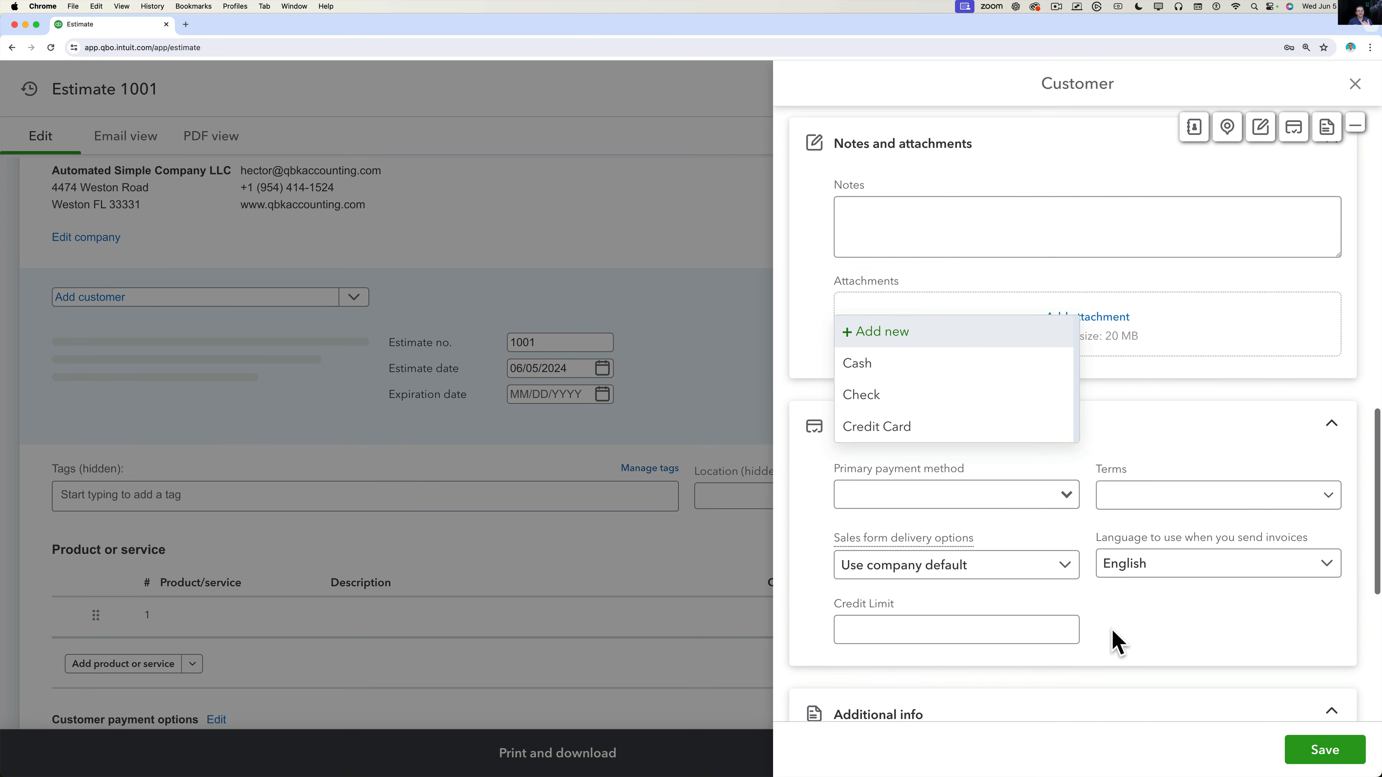
pyautogui.scroll(-2, 1112, 630)
pyautogui.scroll(-5, 1111, 628)
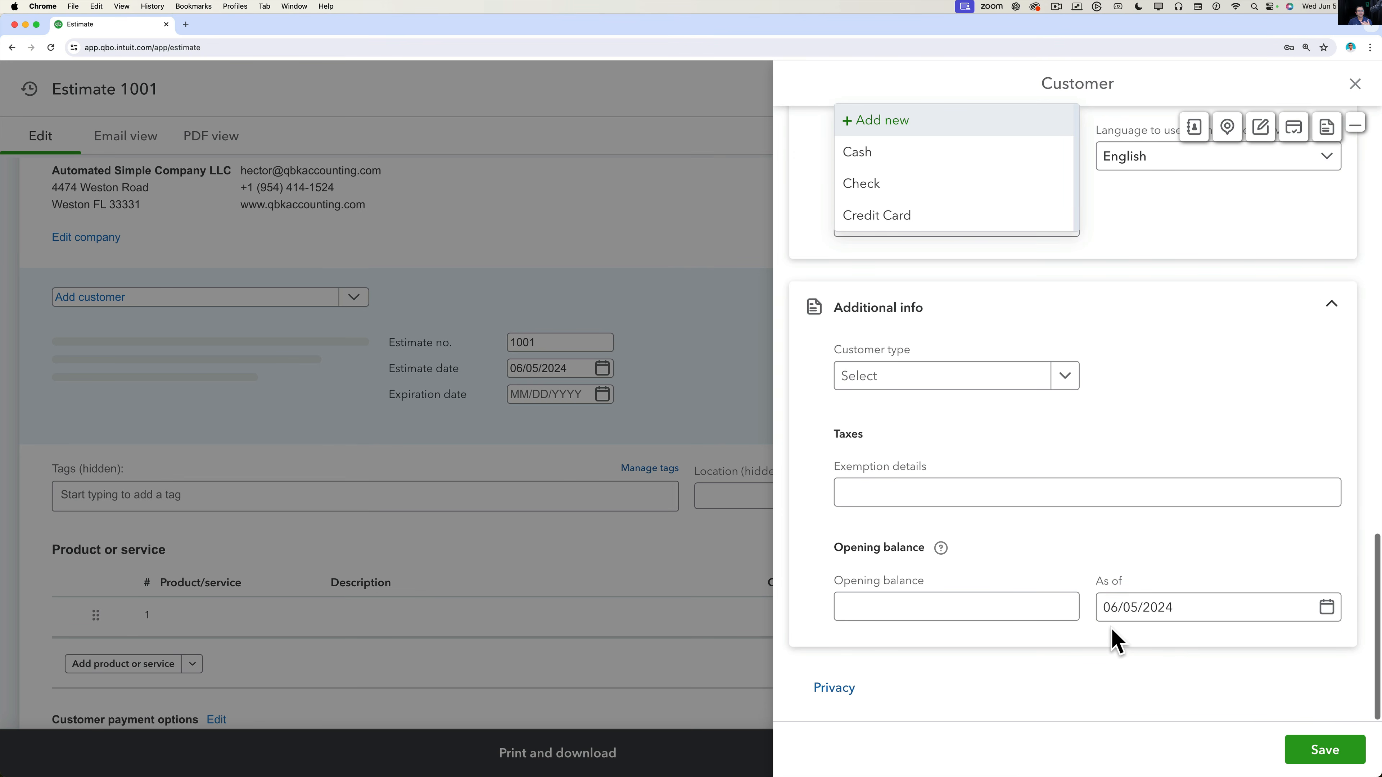
pyautogui.scroll(10, 1094, 423)
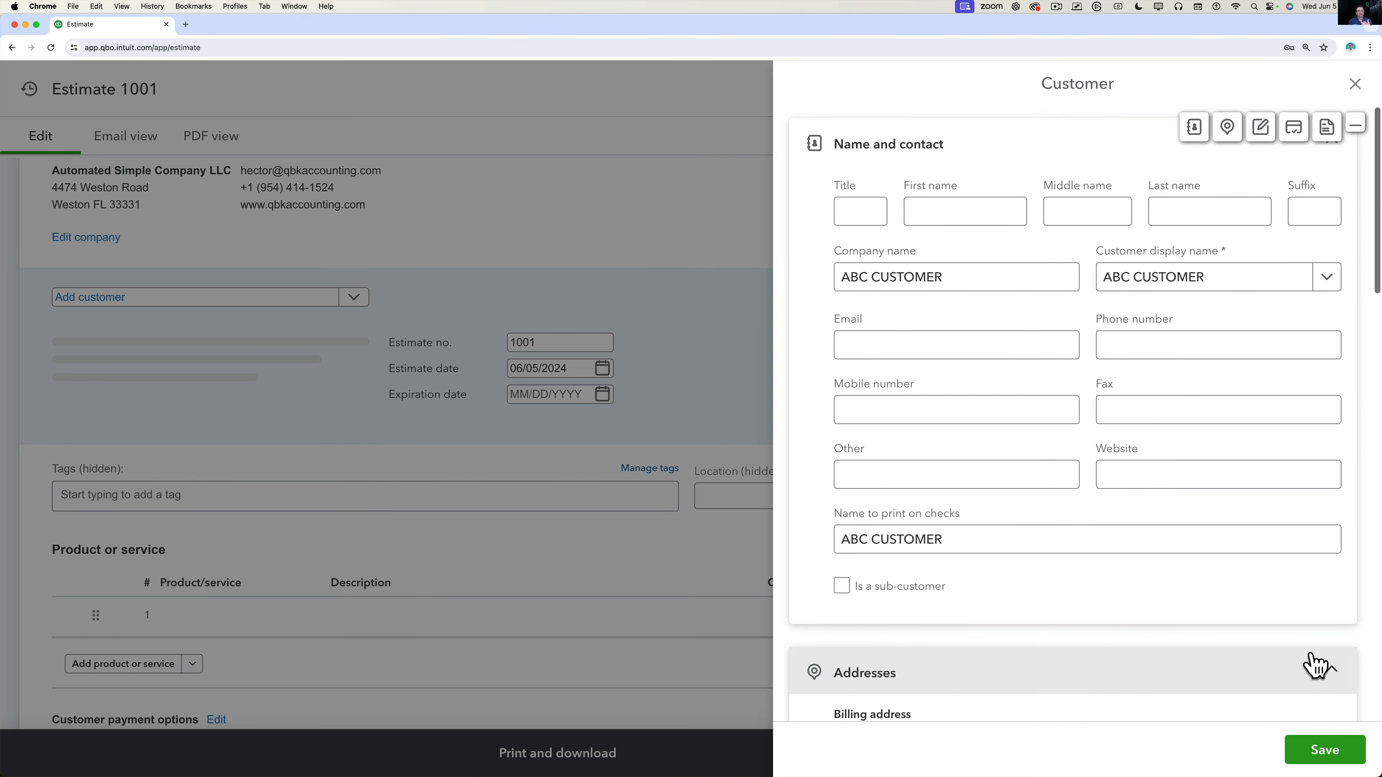
pyautogui.click(1325, 749)
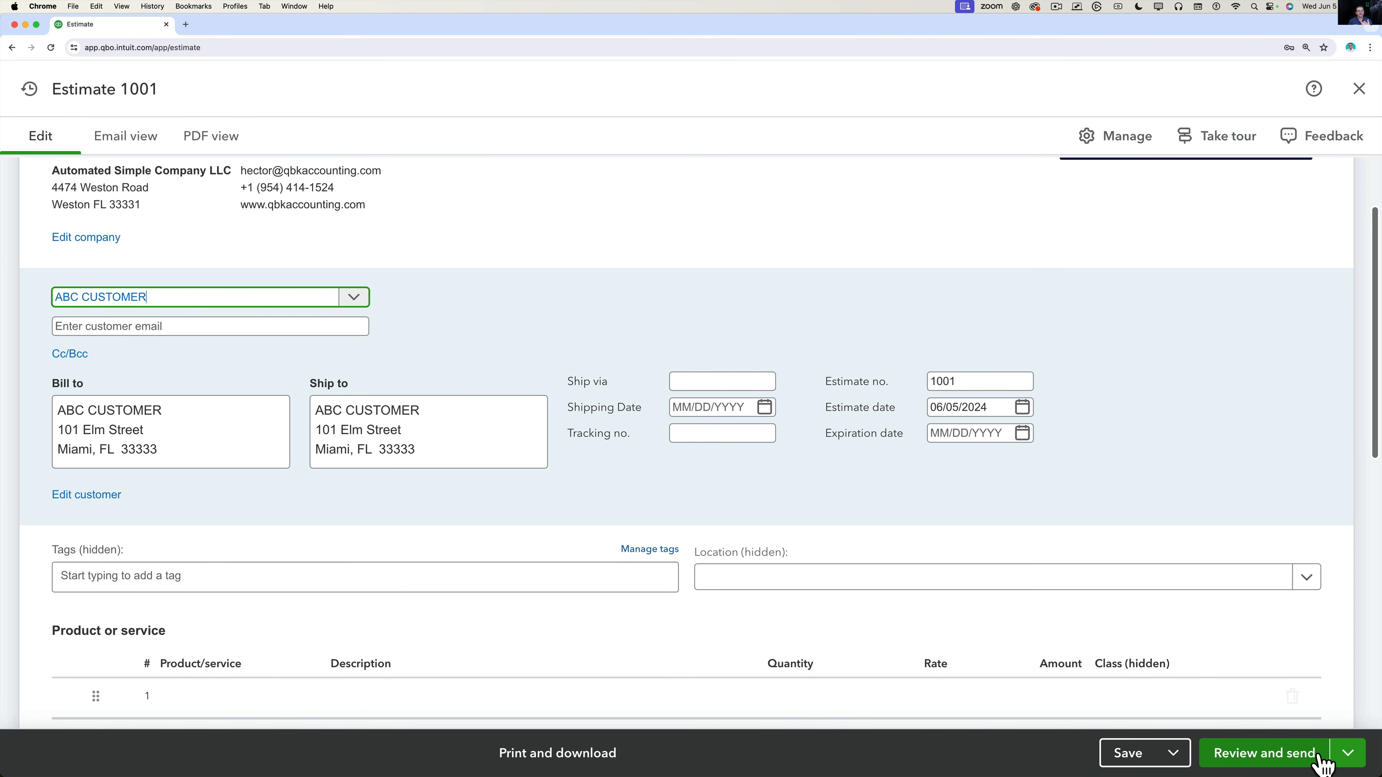
pyautogui.click(60, 415)
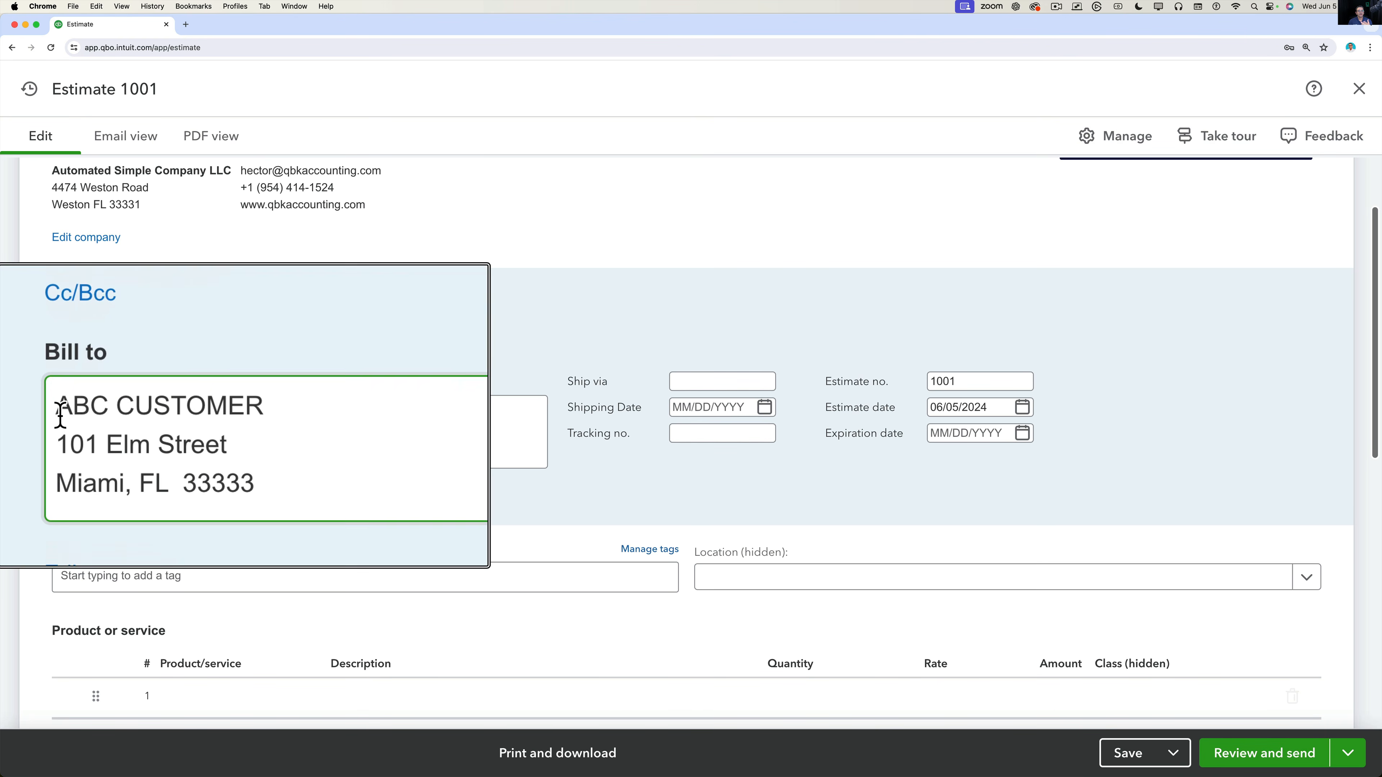
pyautogui.click(366, 434)
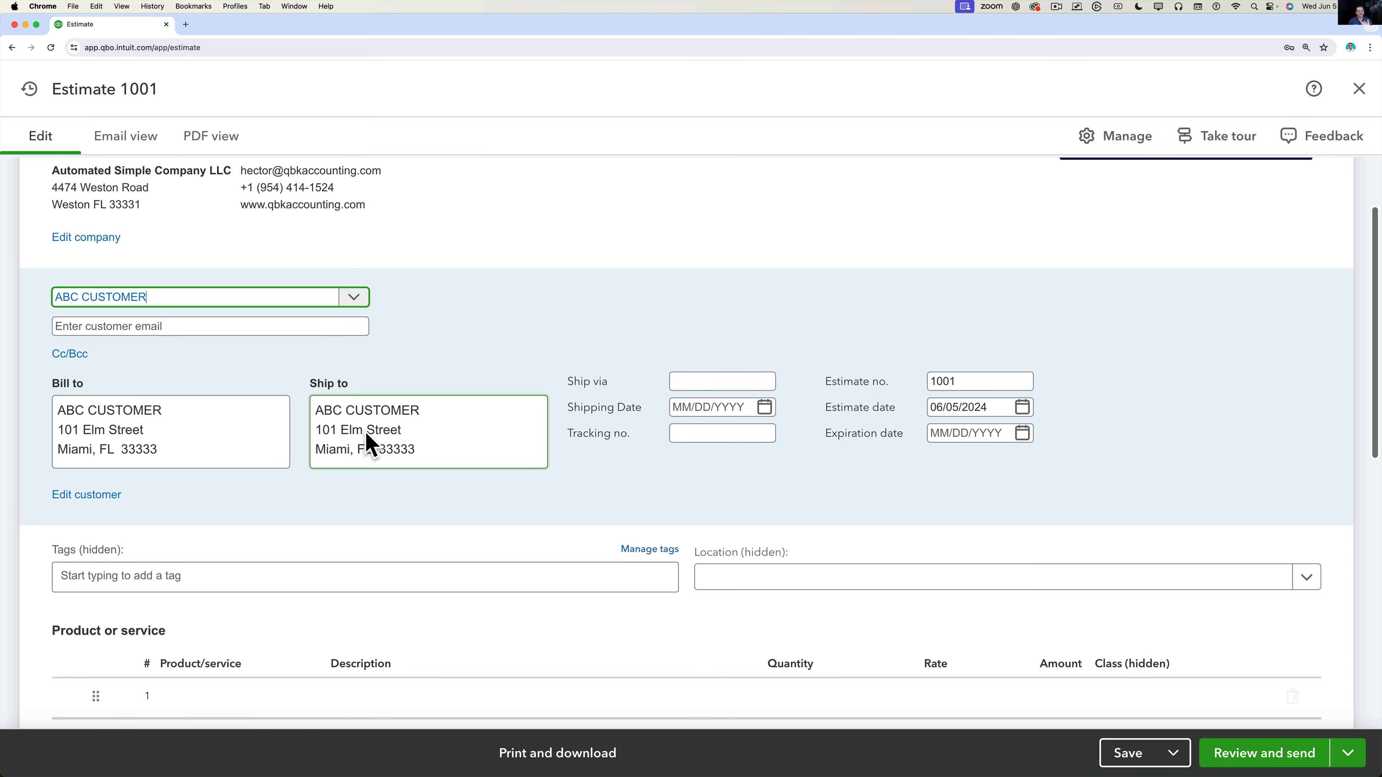
pyautogui.click(721, 381)
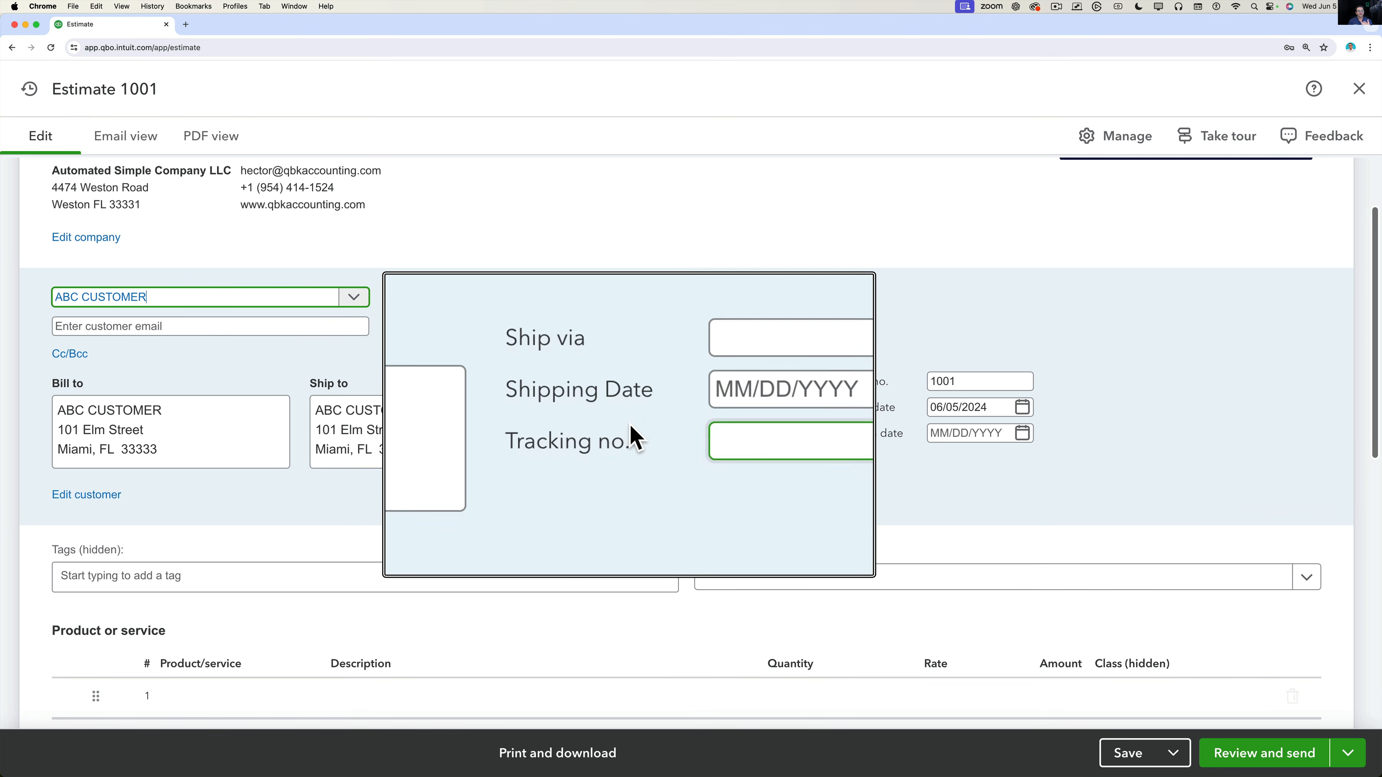
pyautogui.click(706, 435)
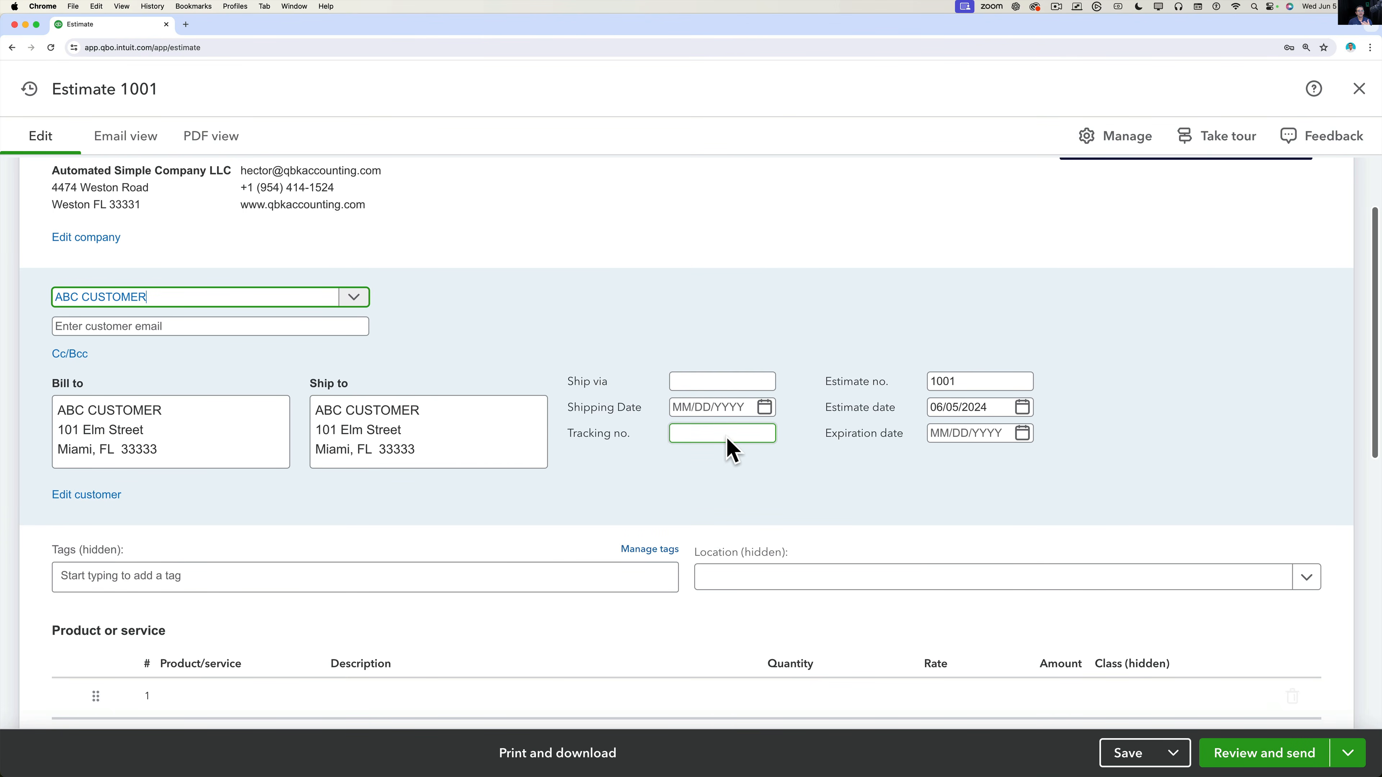
pyautogui.click(715, 382)
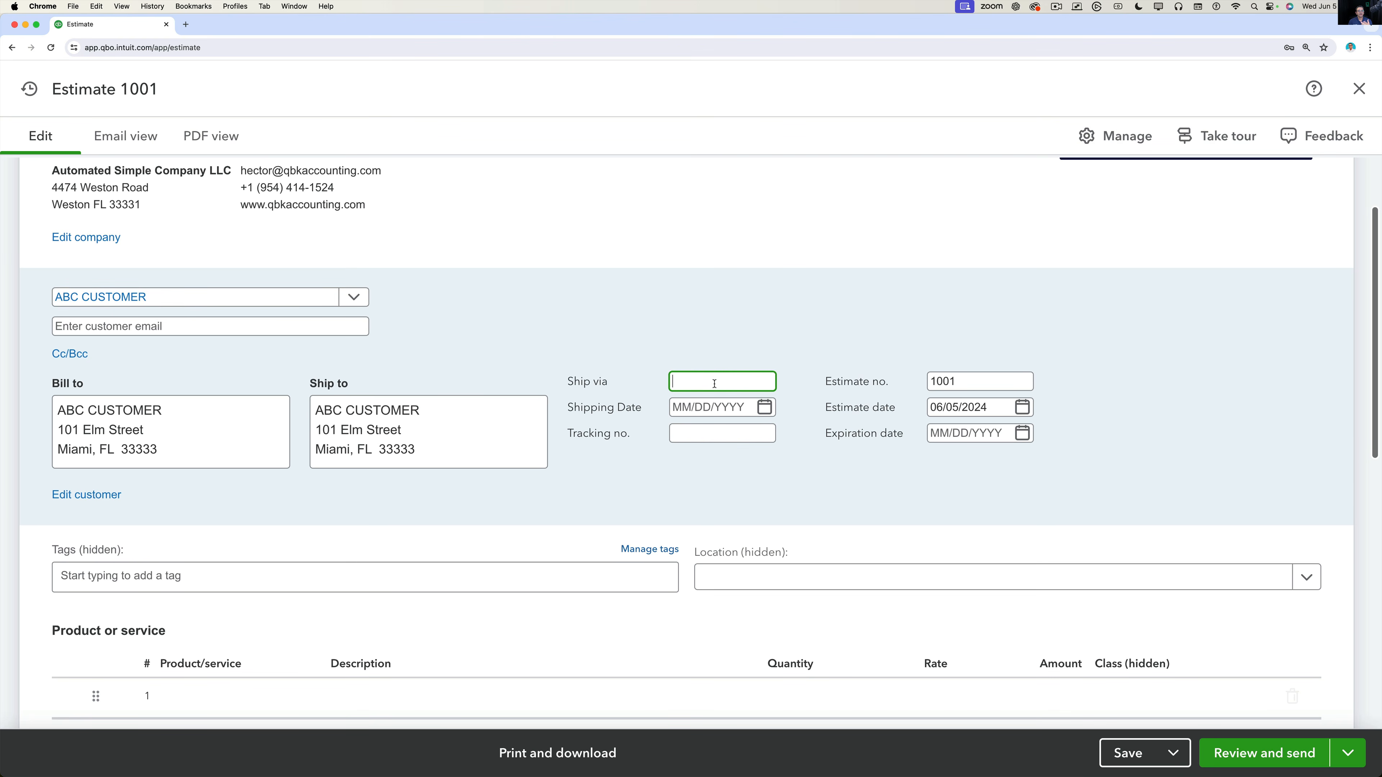
pyautogui.scroll(-3, 689, 469)
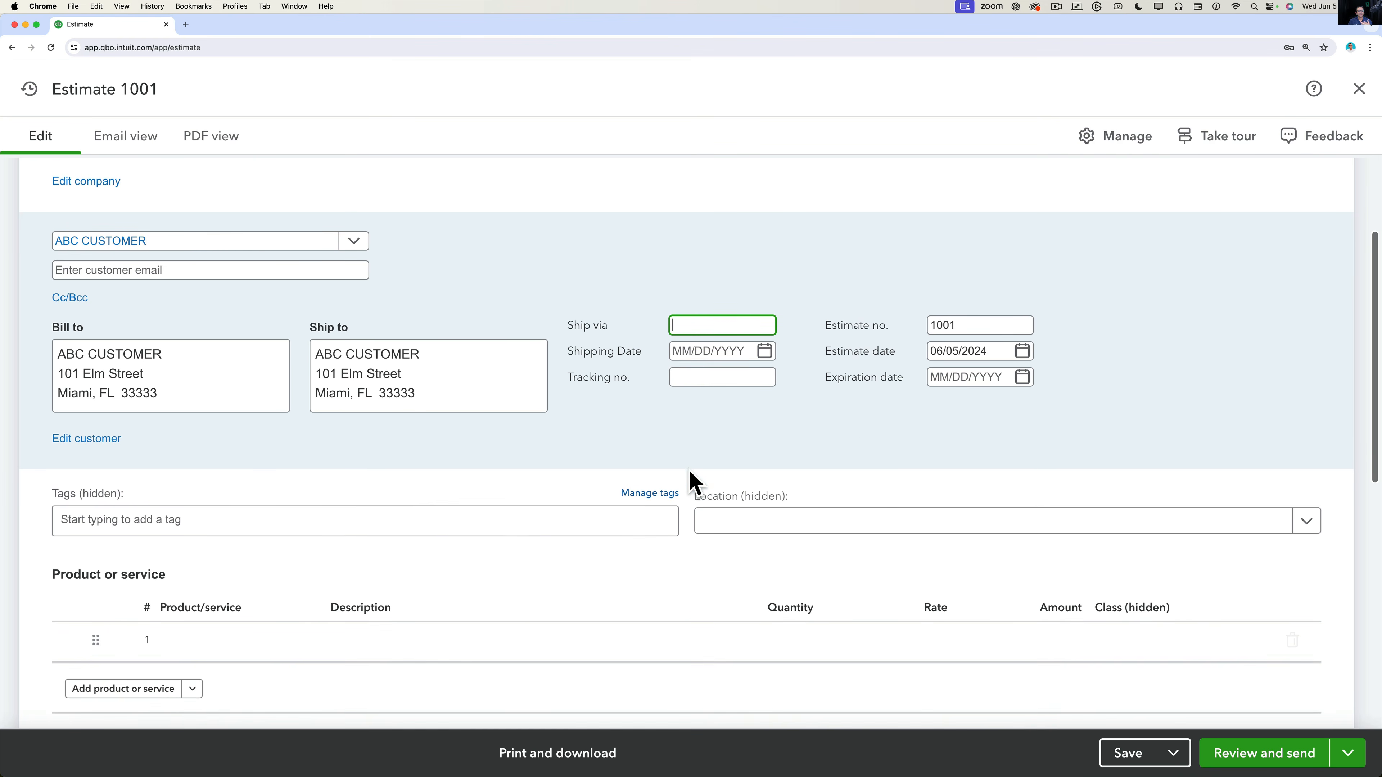
pyautogui.click(164, 225)
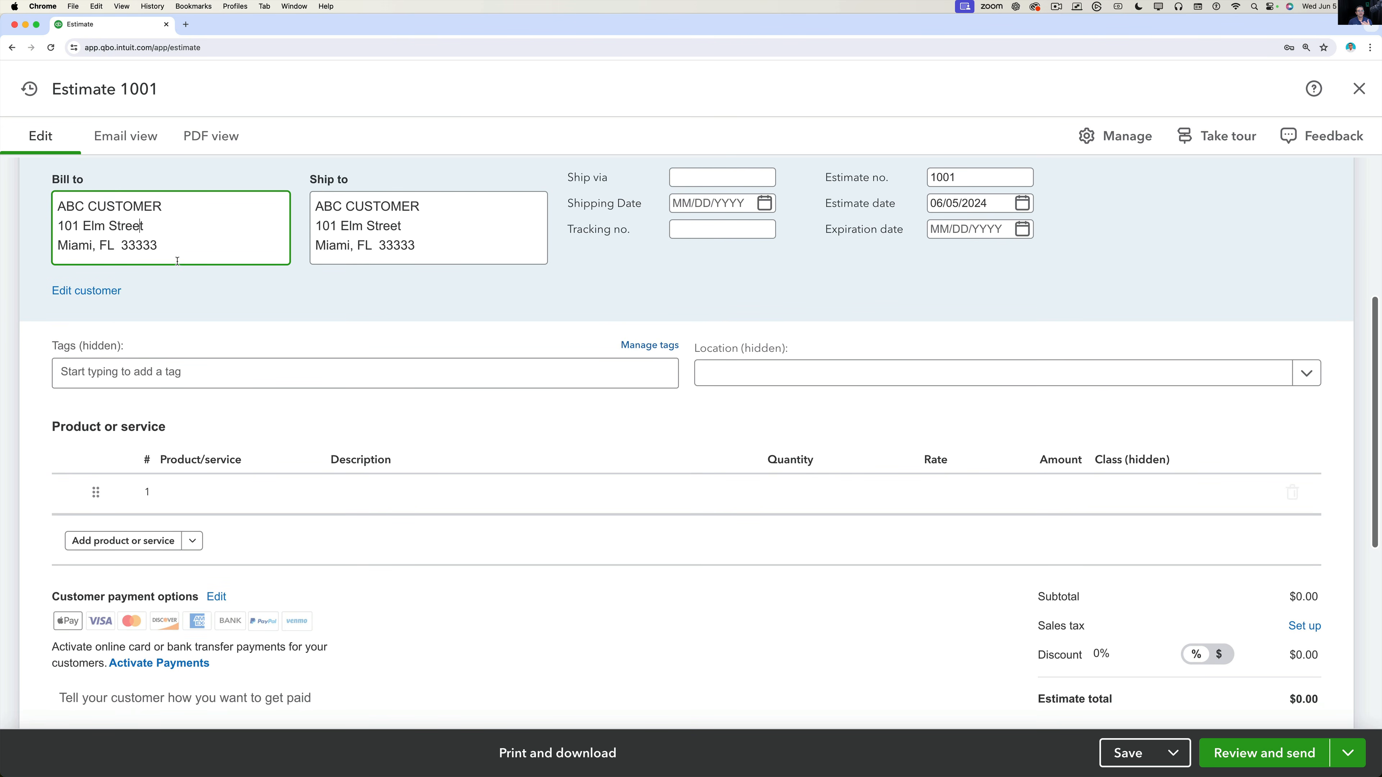
pyautogui.click(80, 296)
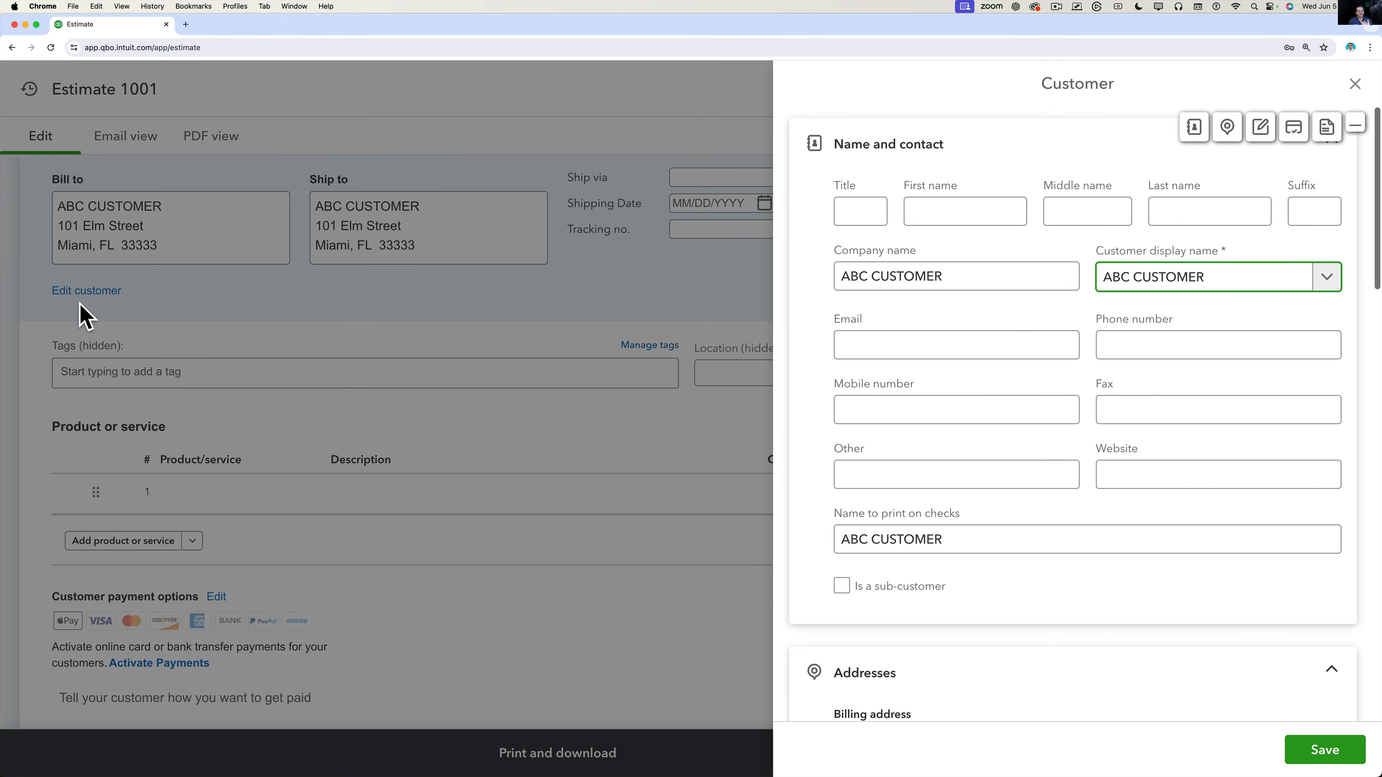
pyautogui.click(1261, 127)
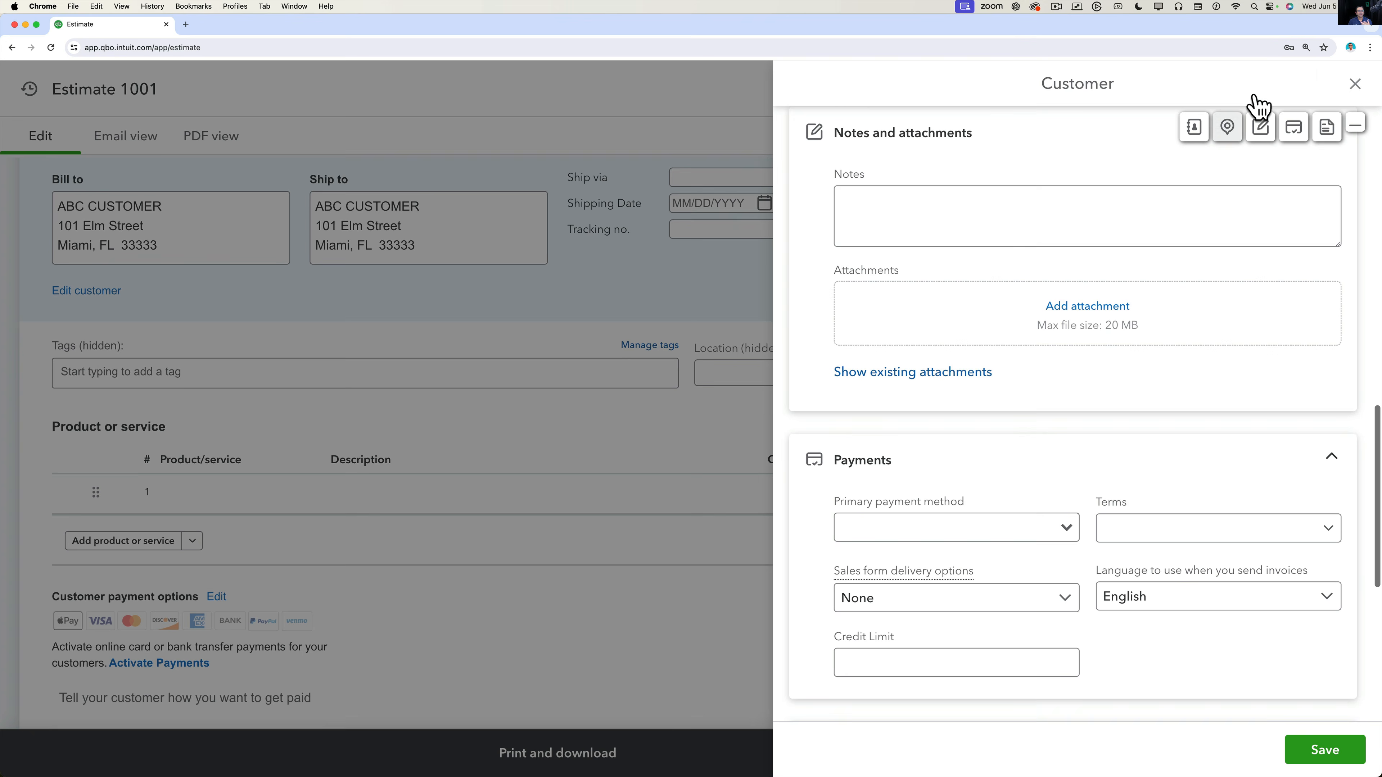
pyautogui.click(1354, 84)
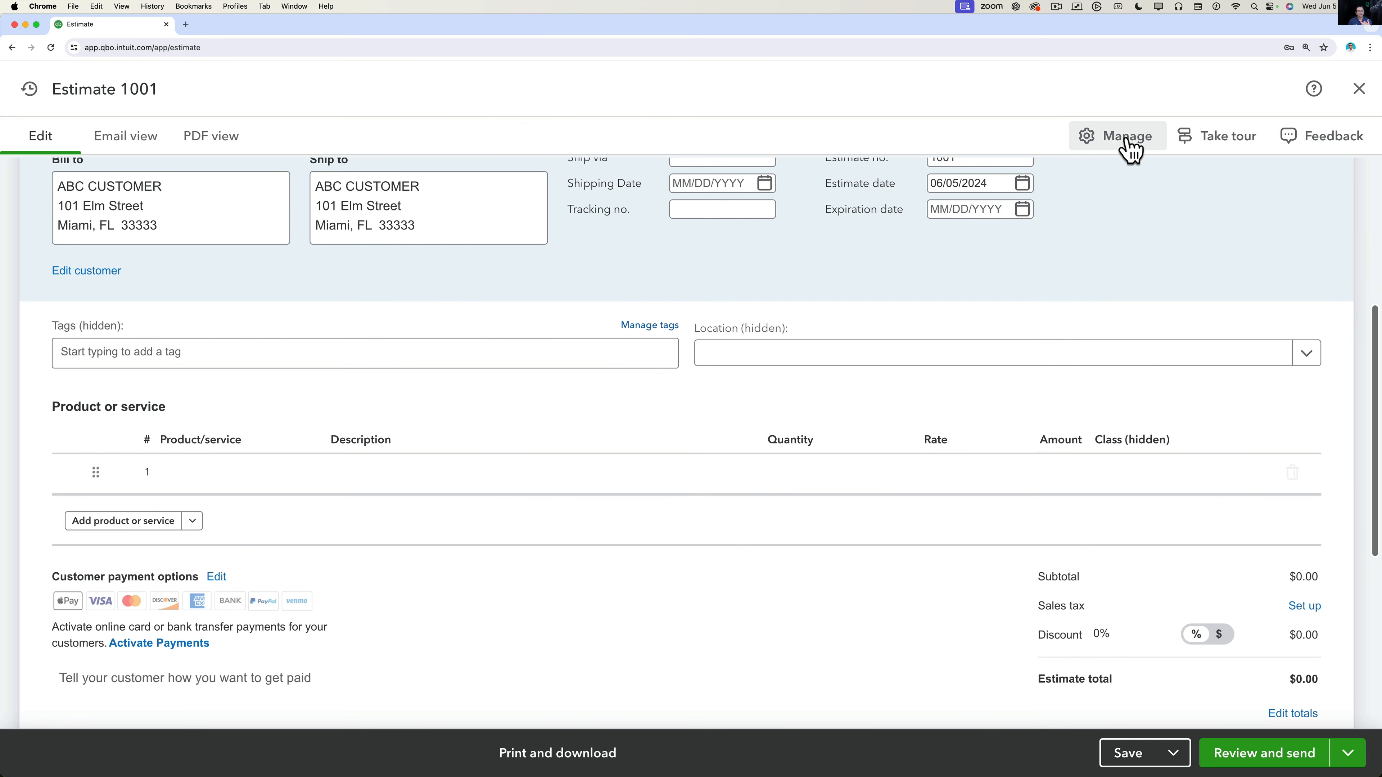
# In form customization, switch off Ship to, status, estimate number, date and expiration fields.
pyautogui.click(1126, 137)
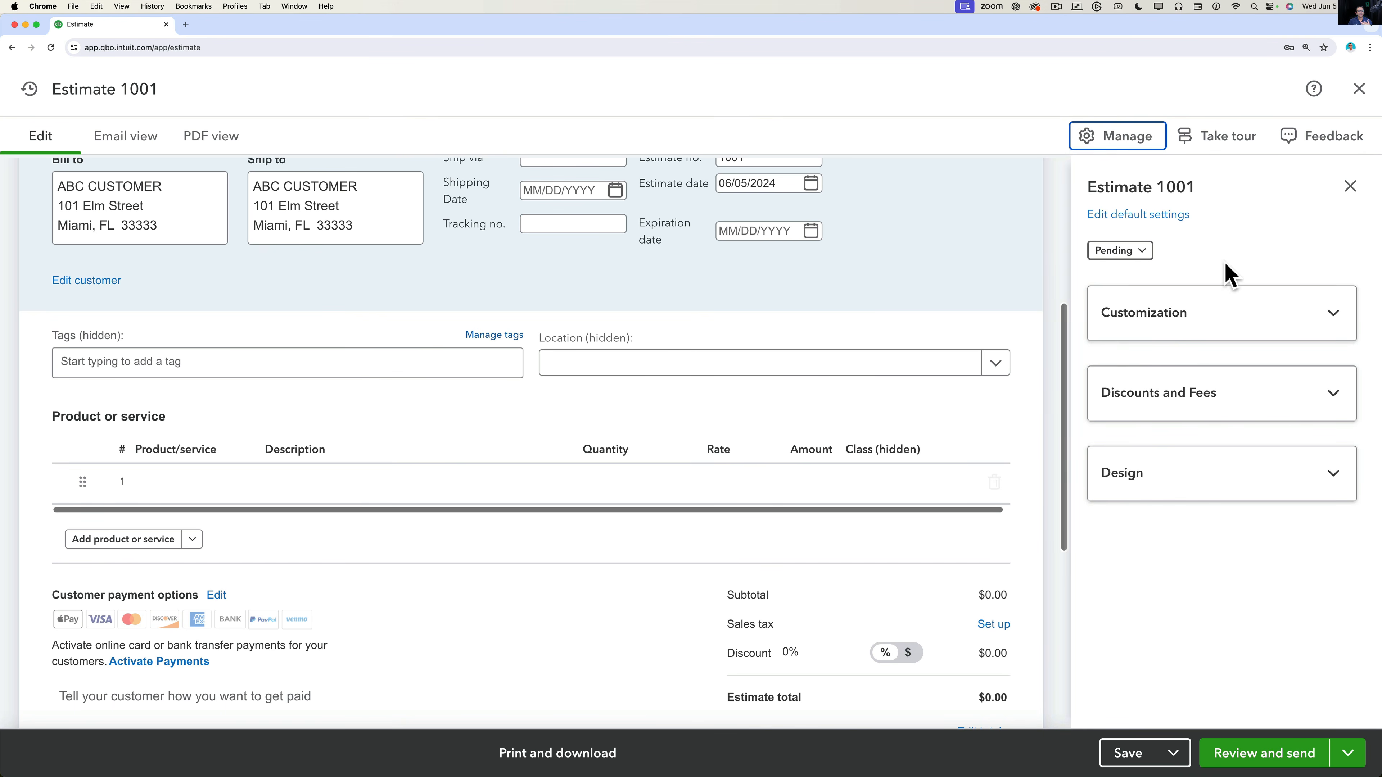
pyautogui.click(1232, 317)
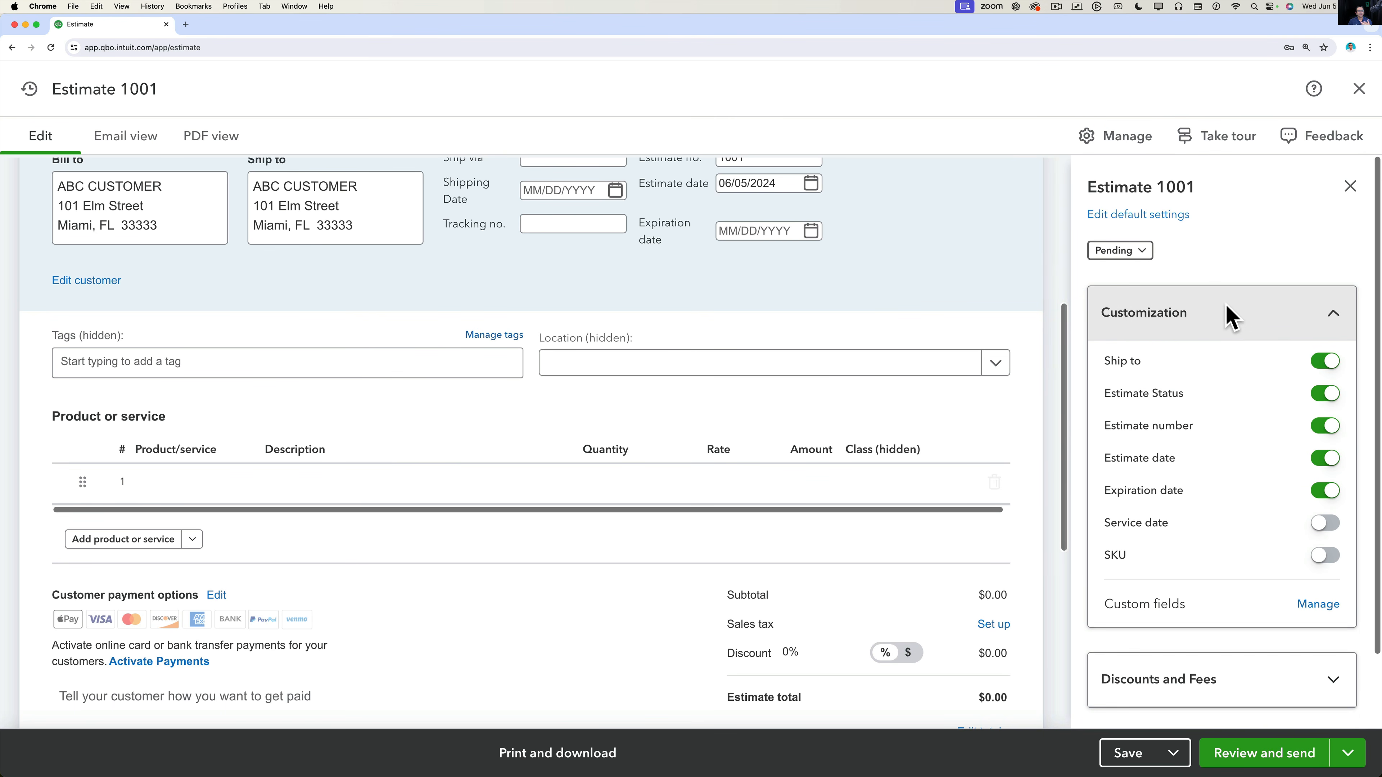
pyautogui.scroll(-2, 1225, 457)
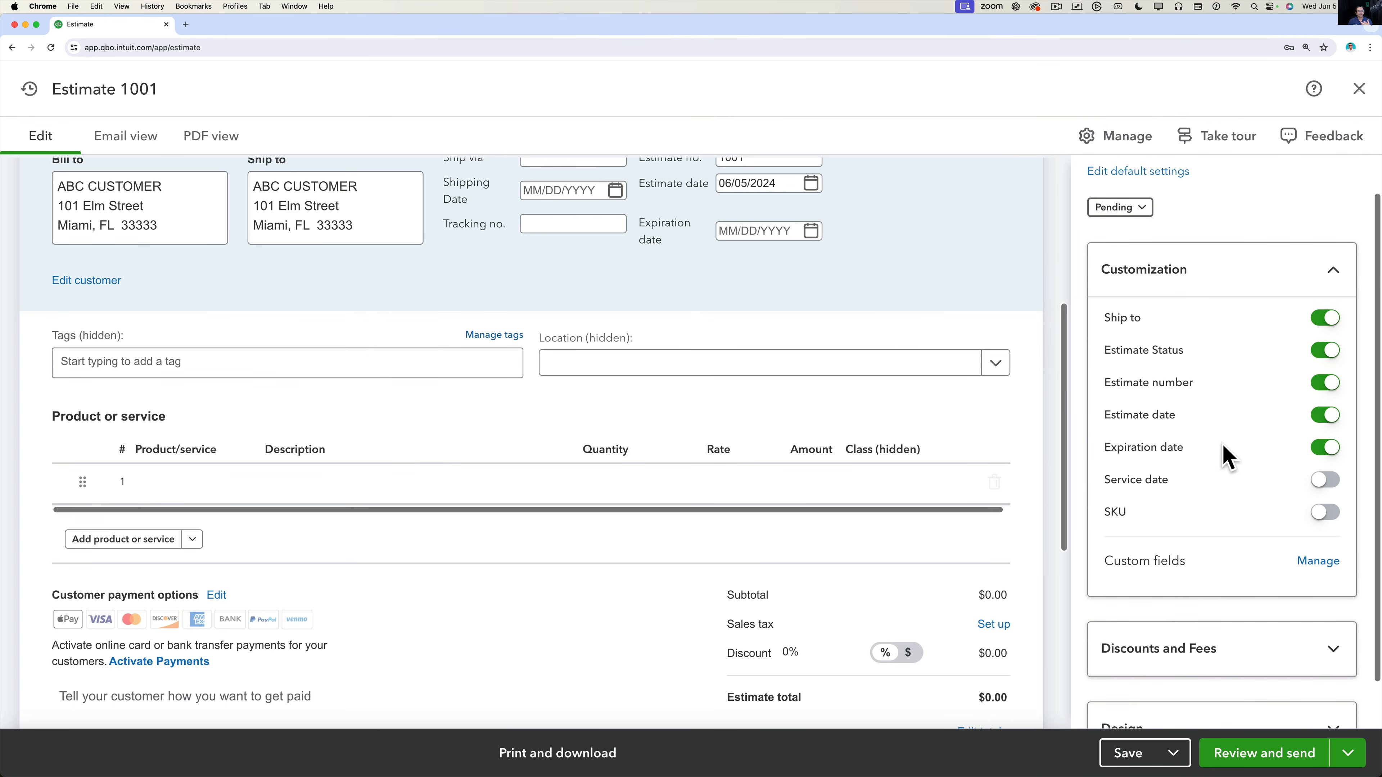
pyautogui.scroll(-1, 1223, 455)
pyautogui.click(1324, 299)
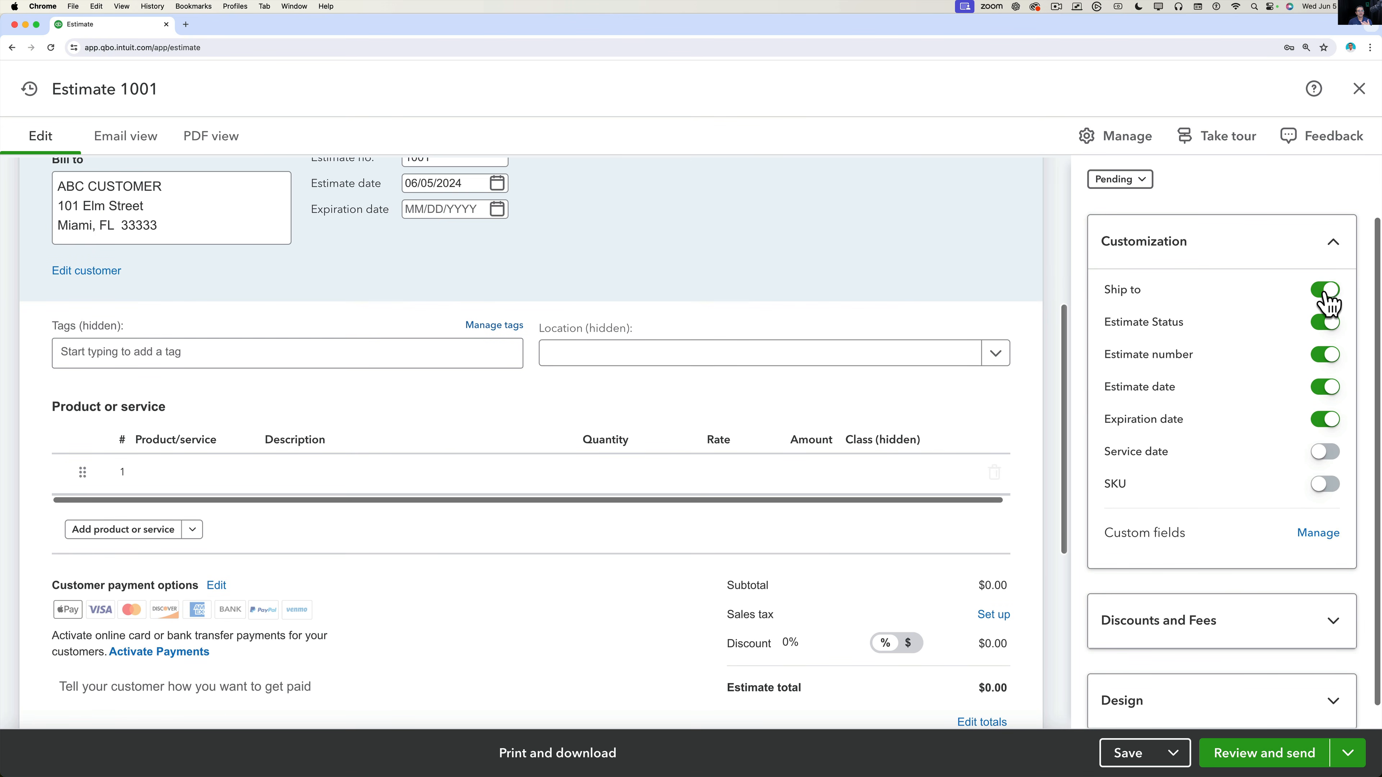
pyautogui.scroll(3, 1316, 313)
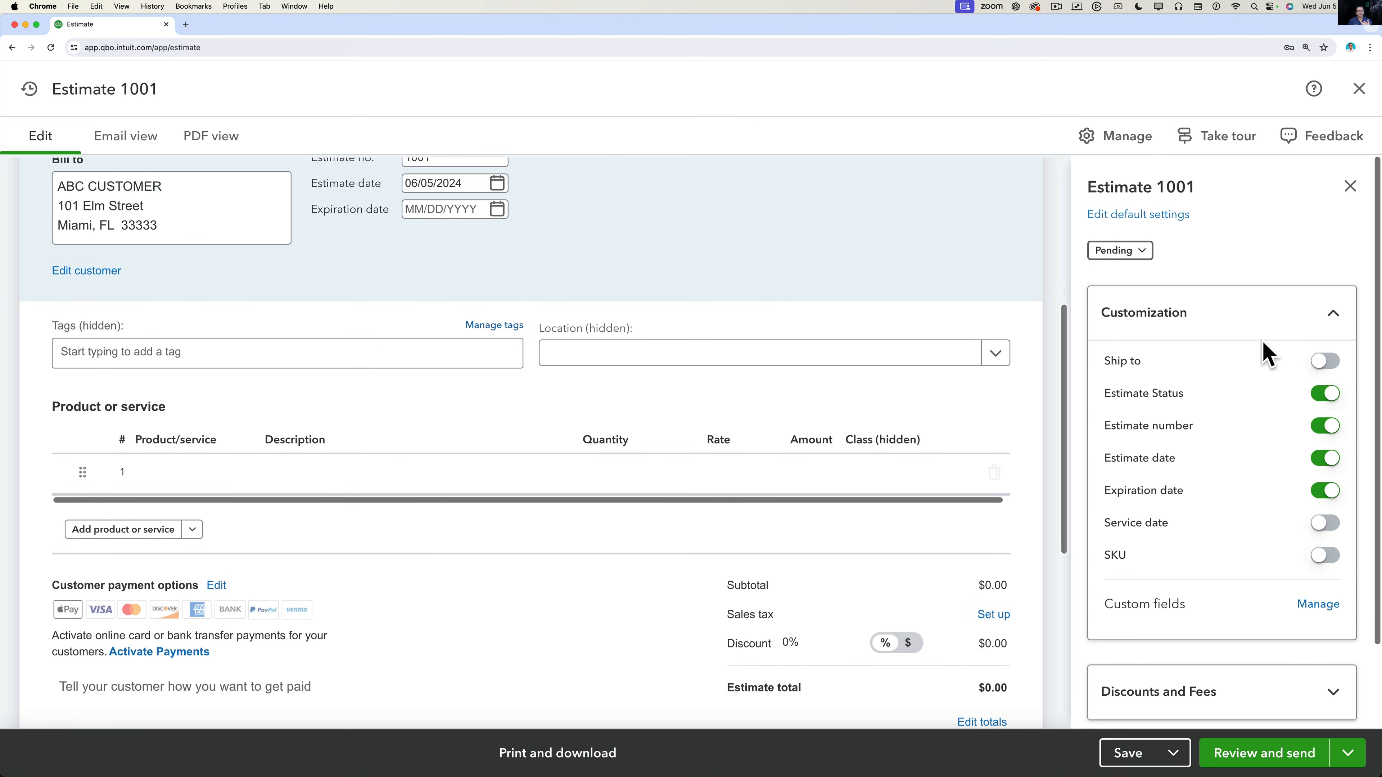
pyautogui.click(1325, 393)
pyautogui.scroll(3, 761, 284)
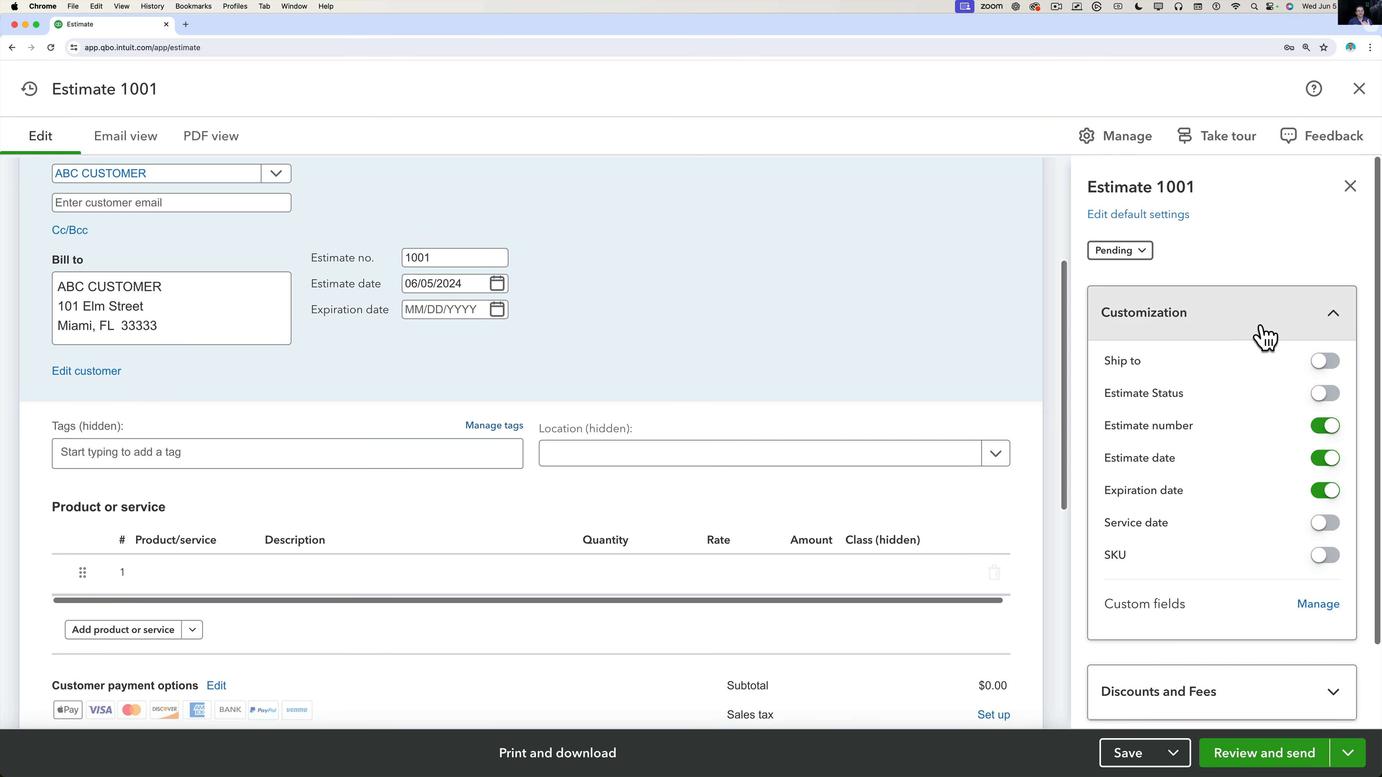
pyautogui.click(1327, 427)
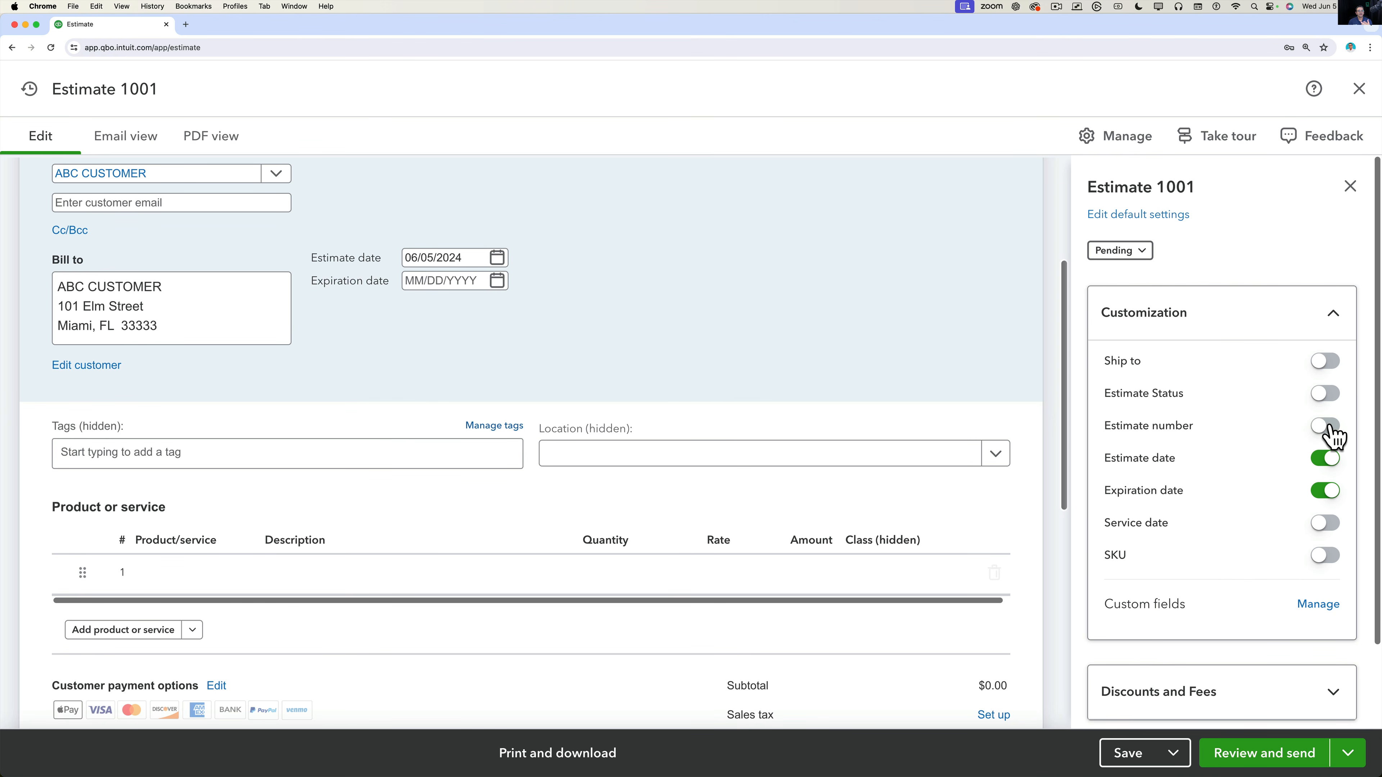
pyautogui.click(1326, 459)
pyautogui.click(1327, 492)
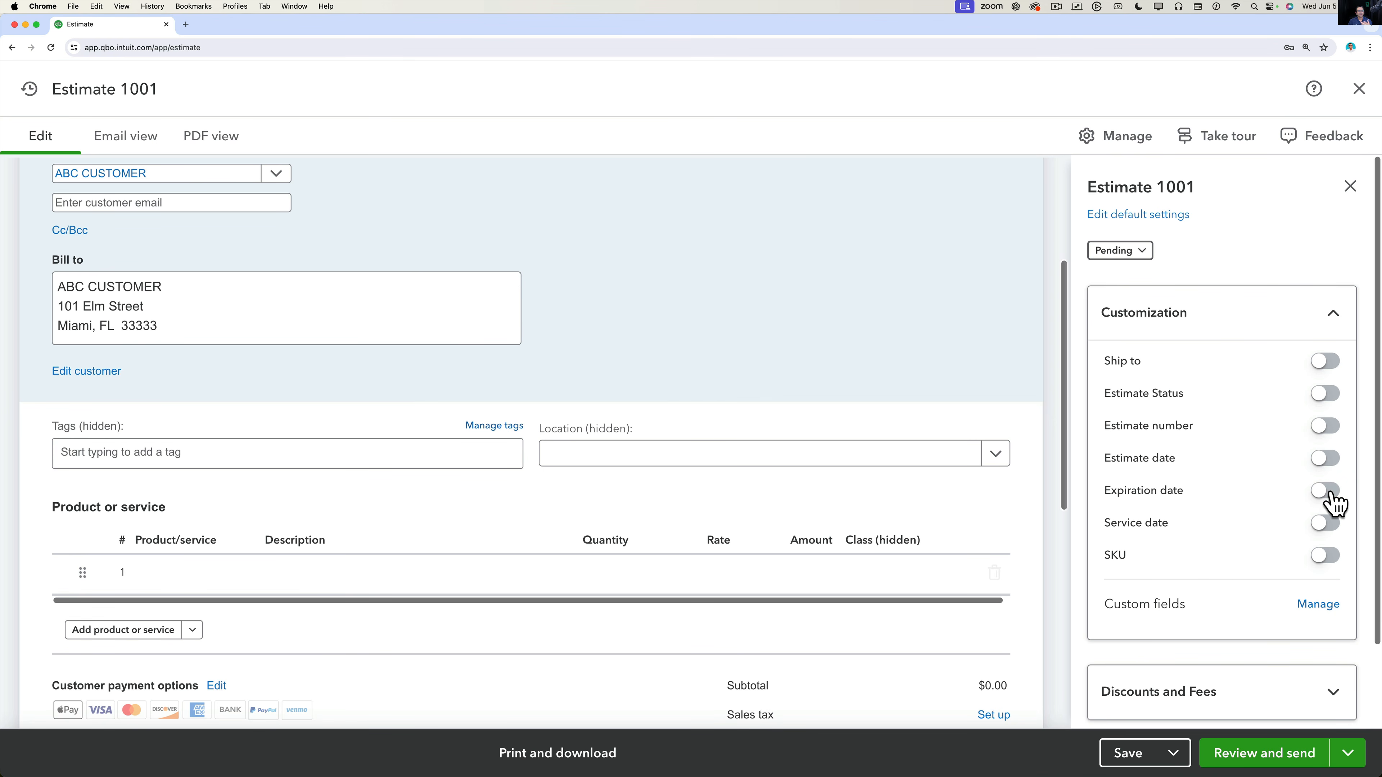
# Turn on Service Date and SKU columns, restoring Ship to, status, date and expiration.
pyautogui.click(1326, 525)
pyautogui.click(1326, 557)
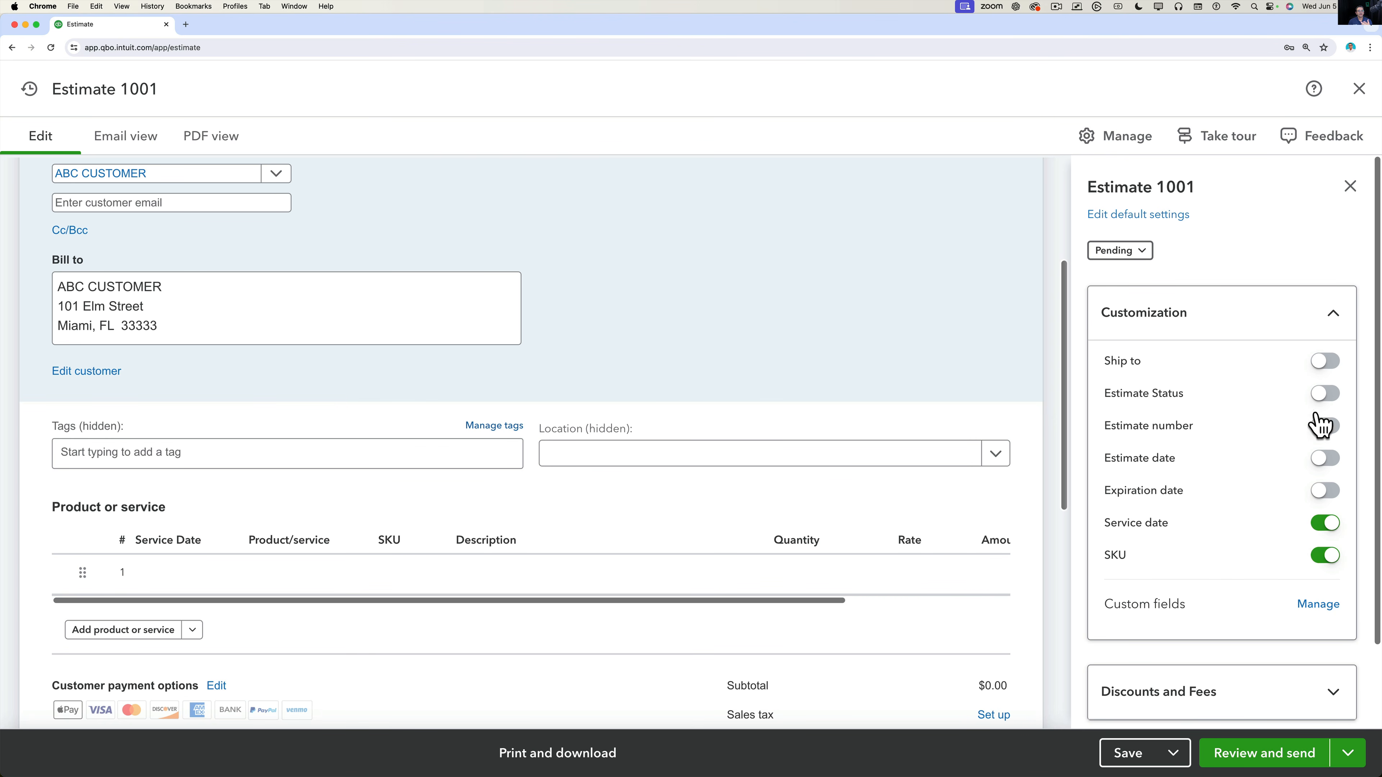
pyautogui.click(1324, 362)
pyautogui.click(1323, 395)
pyautogui.scroll(-3, 1243, 512)
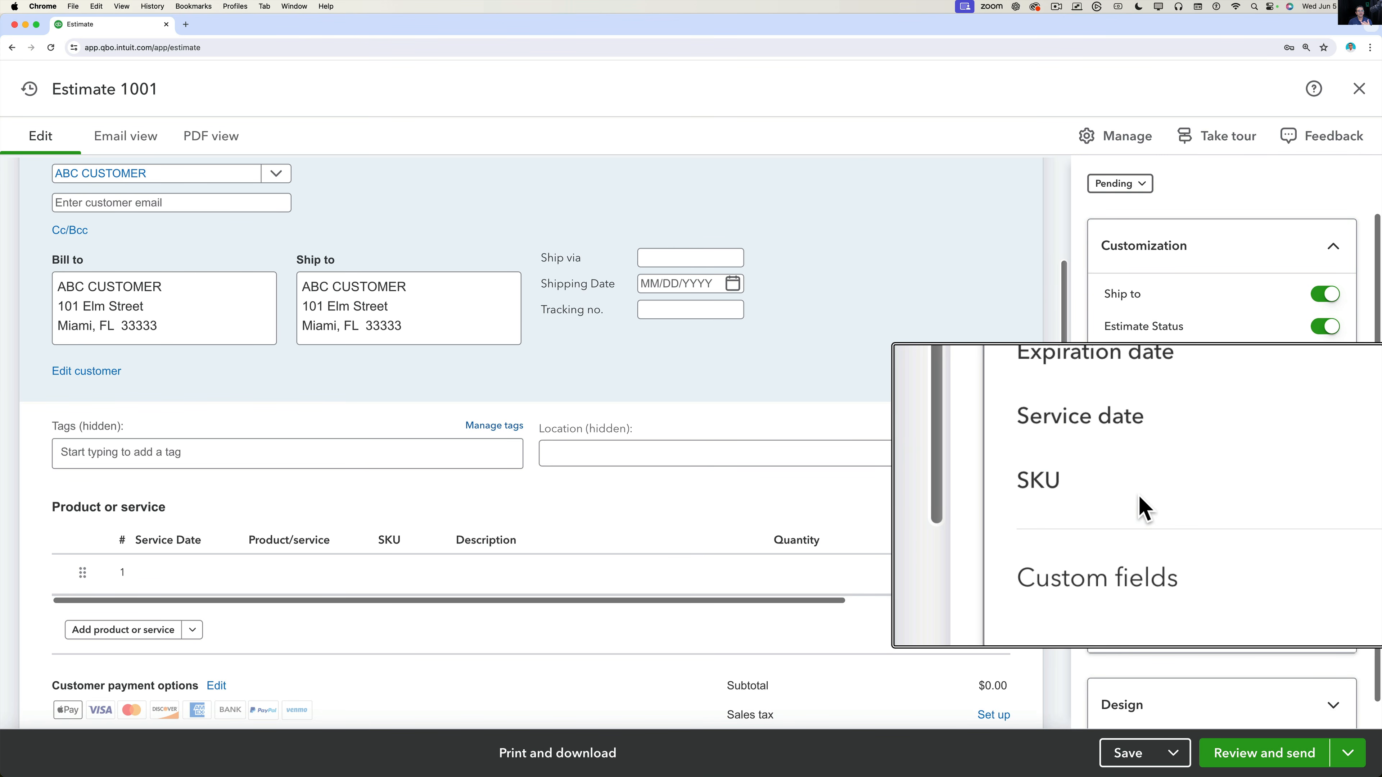
pyautogui.click(181, 568)
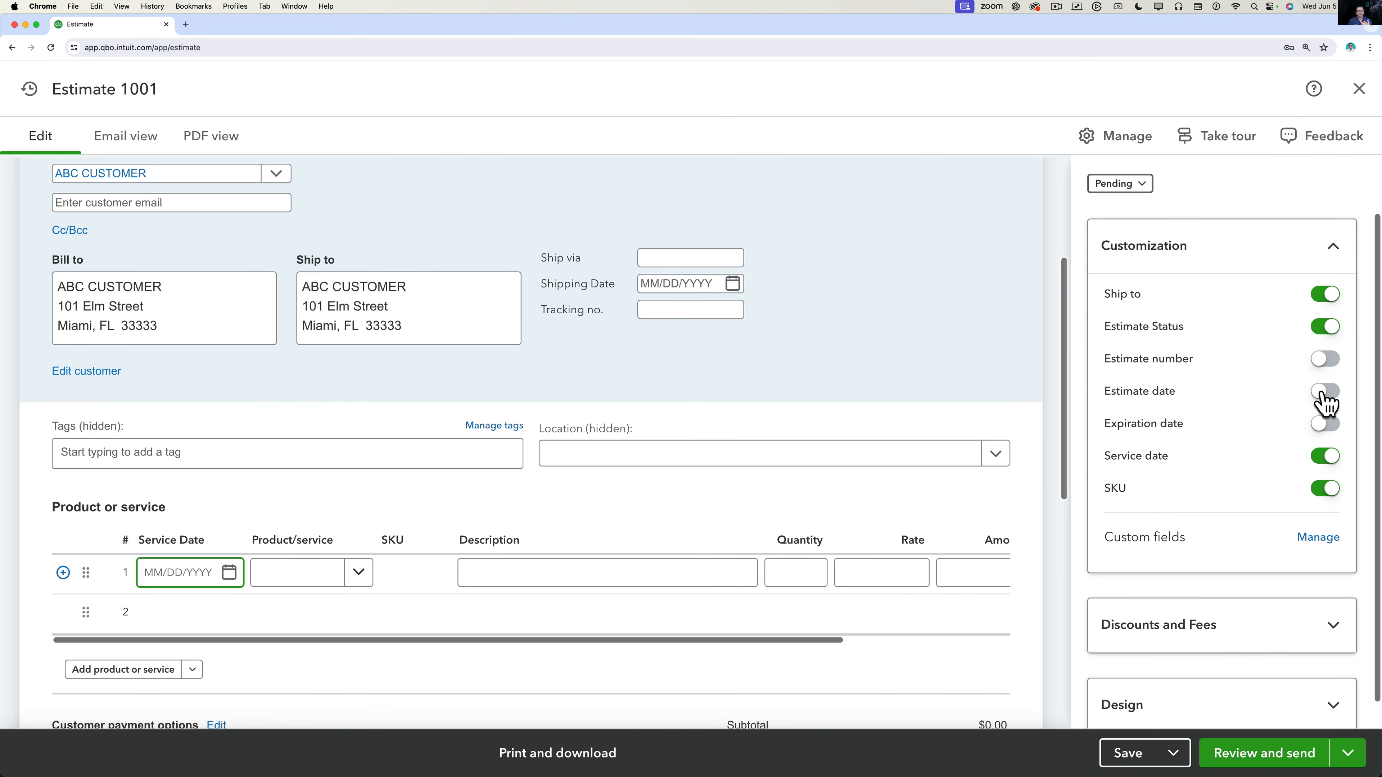
pyautogui.click(1324, 393)
pyautogui.click(1321, 426)
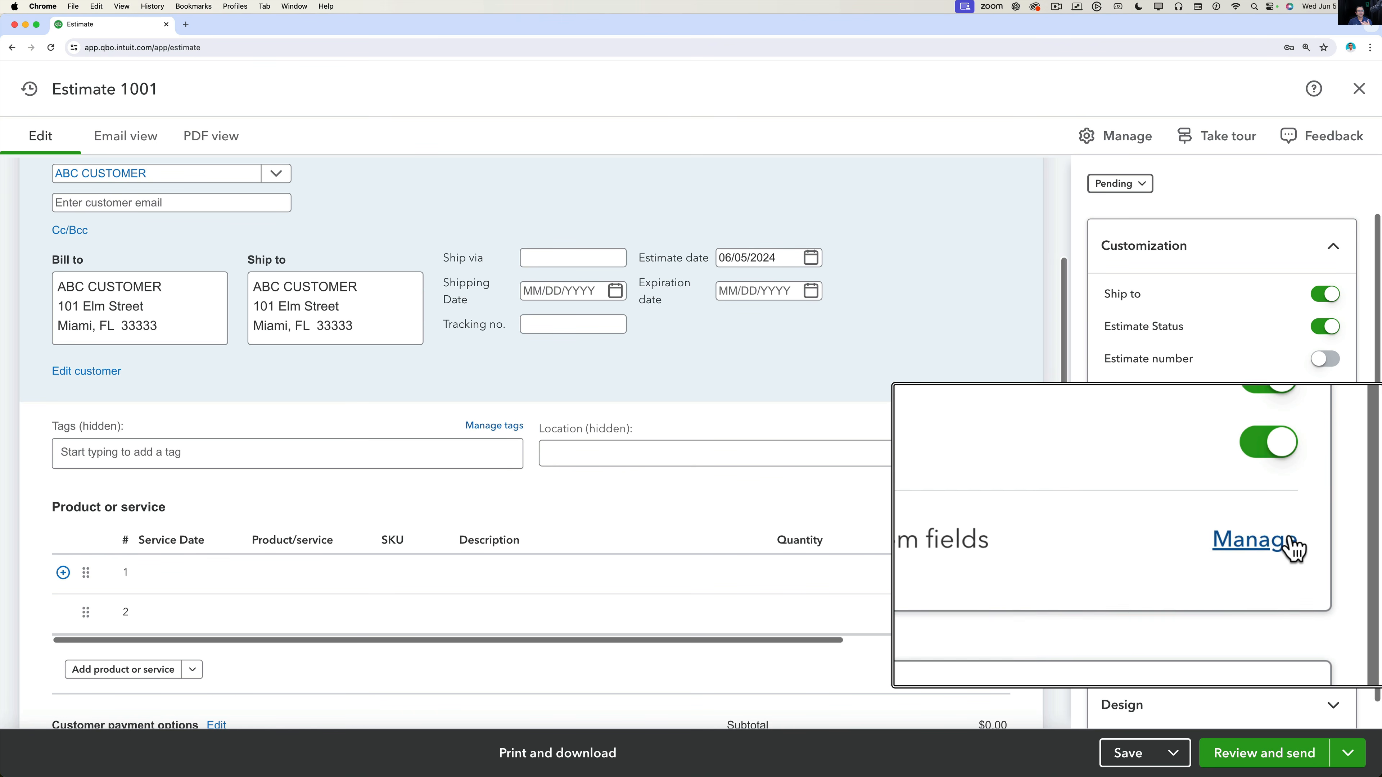
# Leave estimate 1001 without saving and go to the Custom fields page.
pyautogui.click(1333, 541)
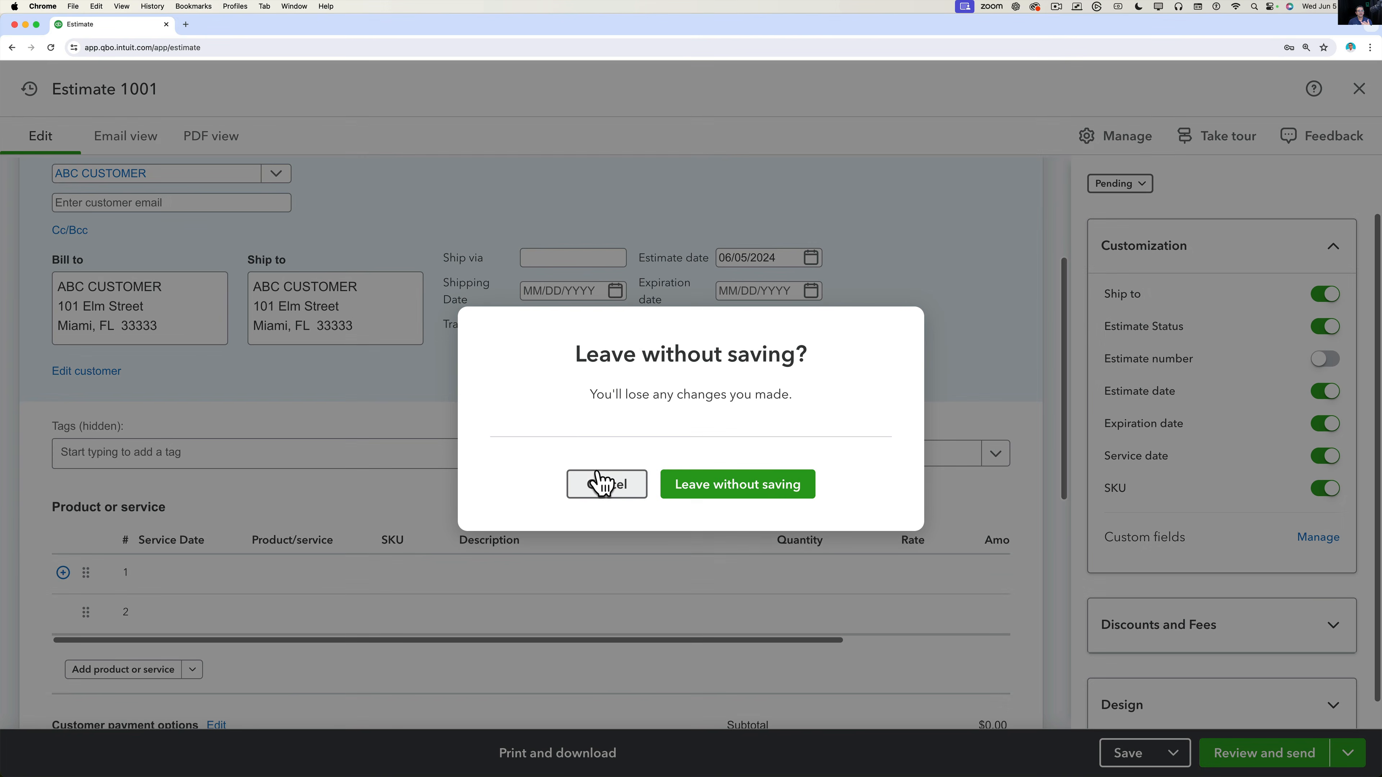
pyautogui.click(711, 482)
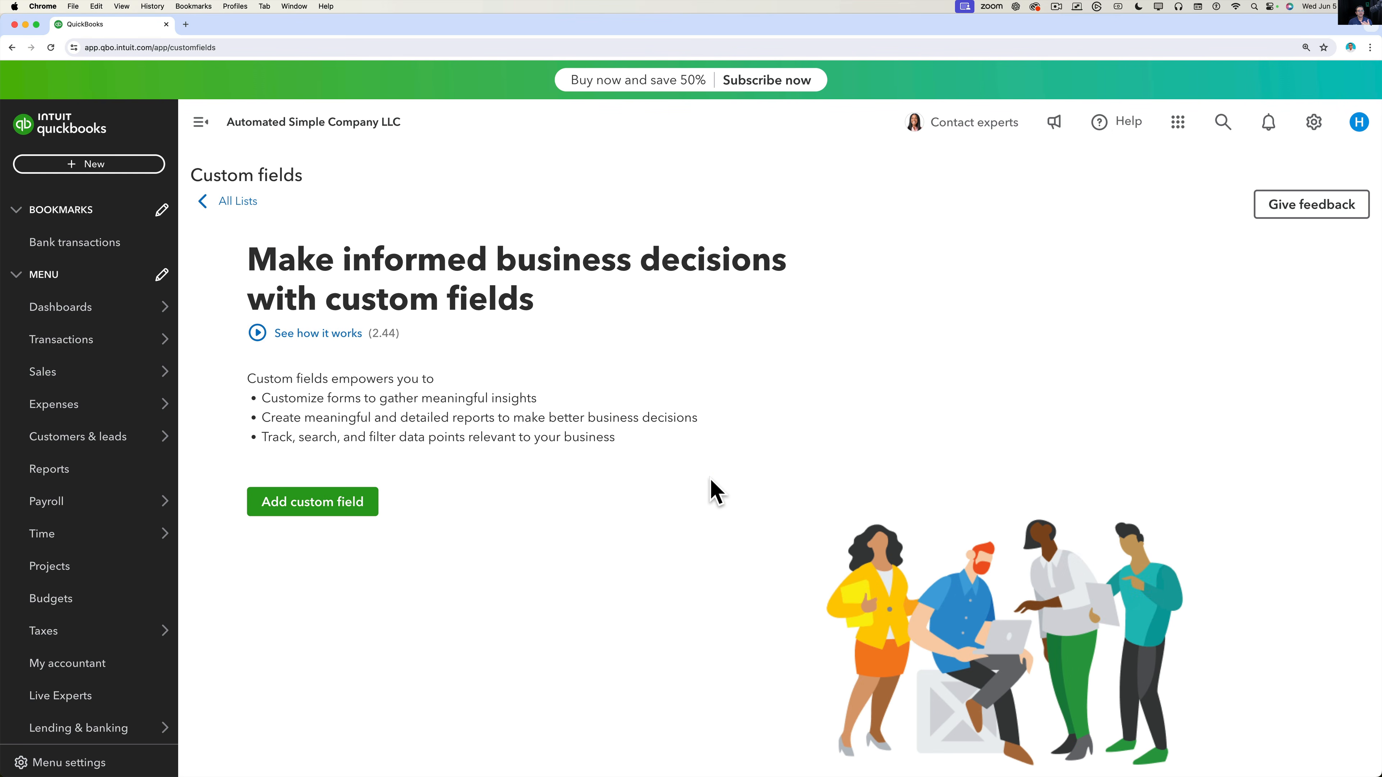
# Add a County custom field applied to and printed on all sales forms.
pyautogui.click(328, 505)
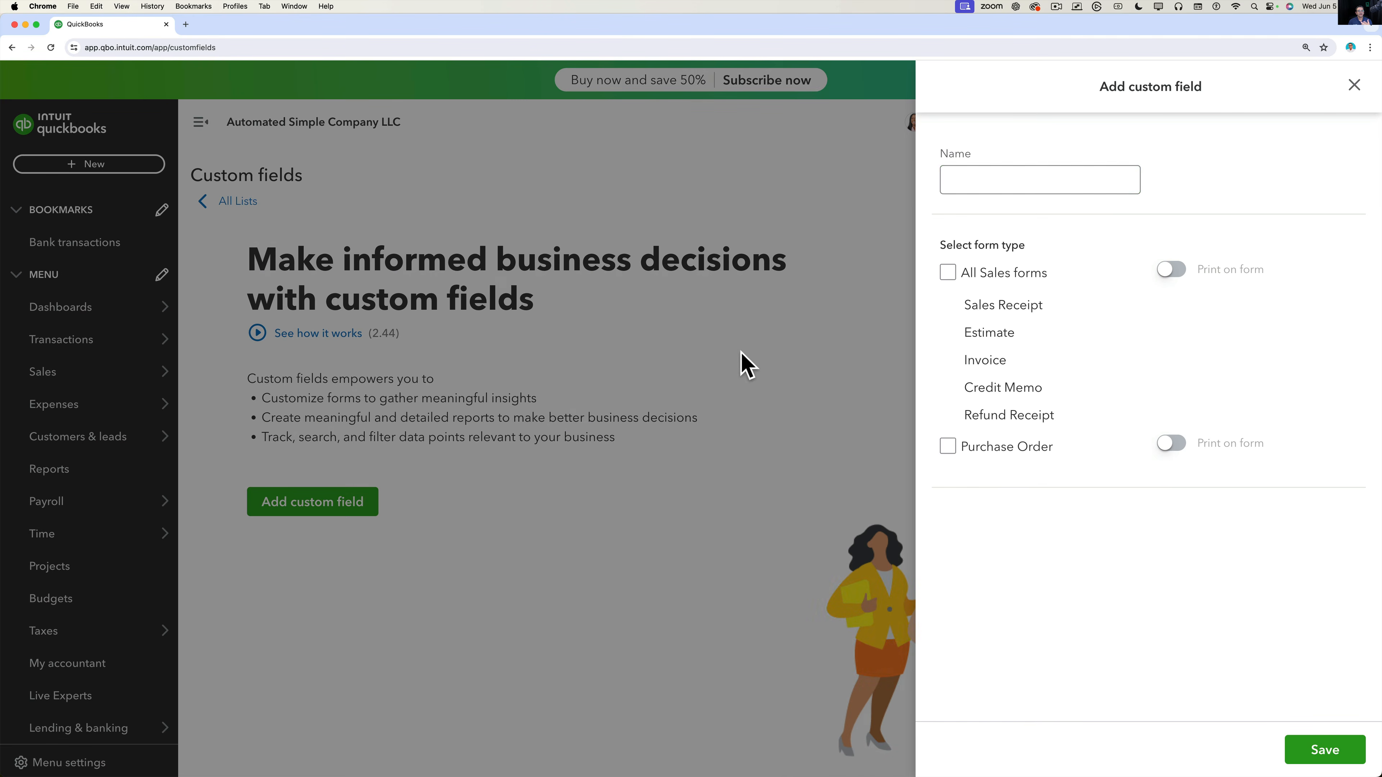
pyautogui.click(994, 175)
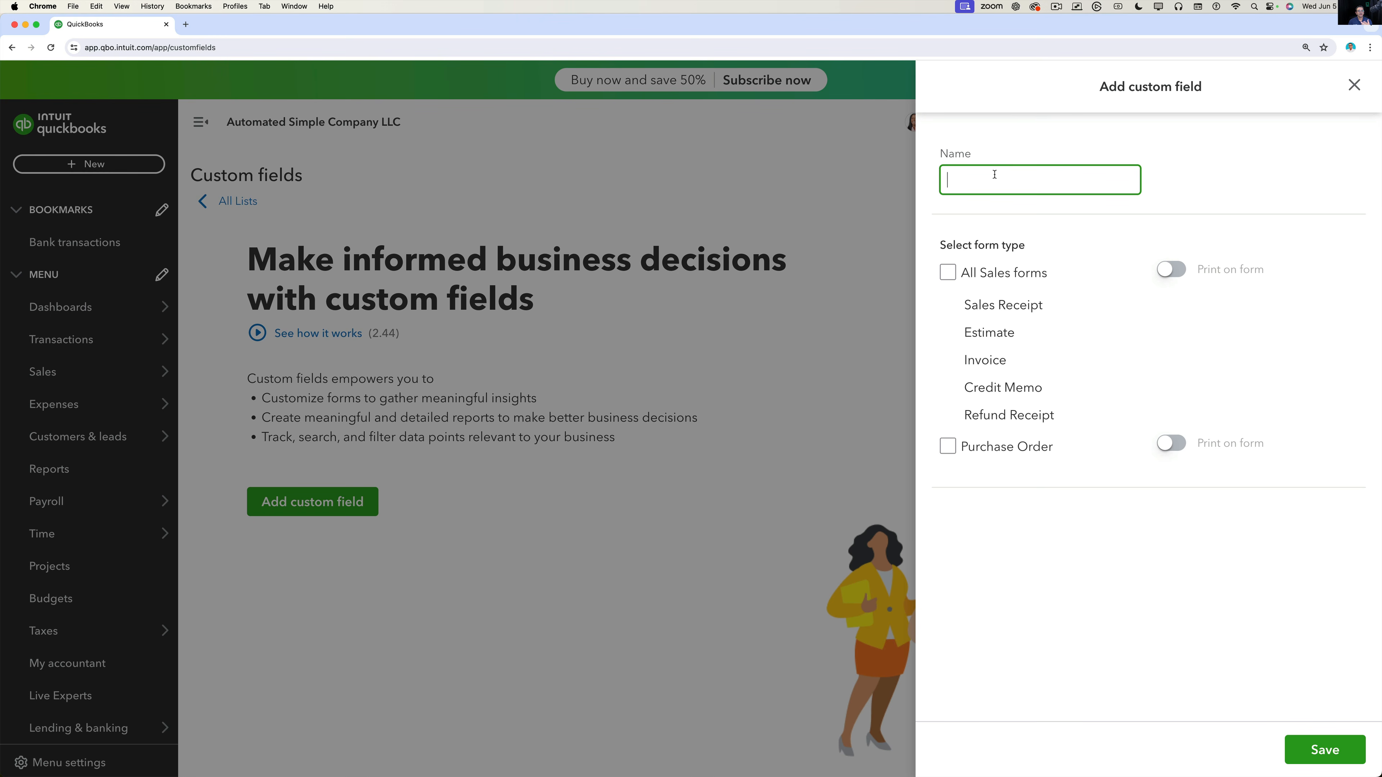
pyautogui.write('County')
pyautogui.click(951, 275)
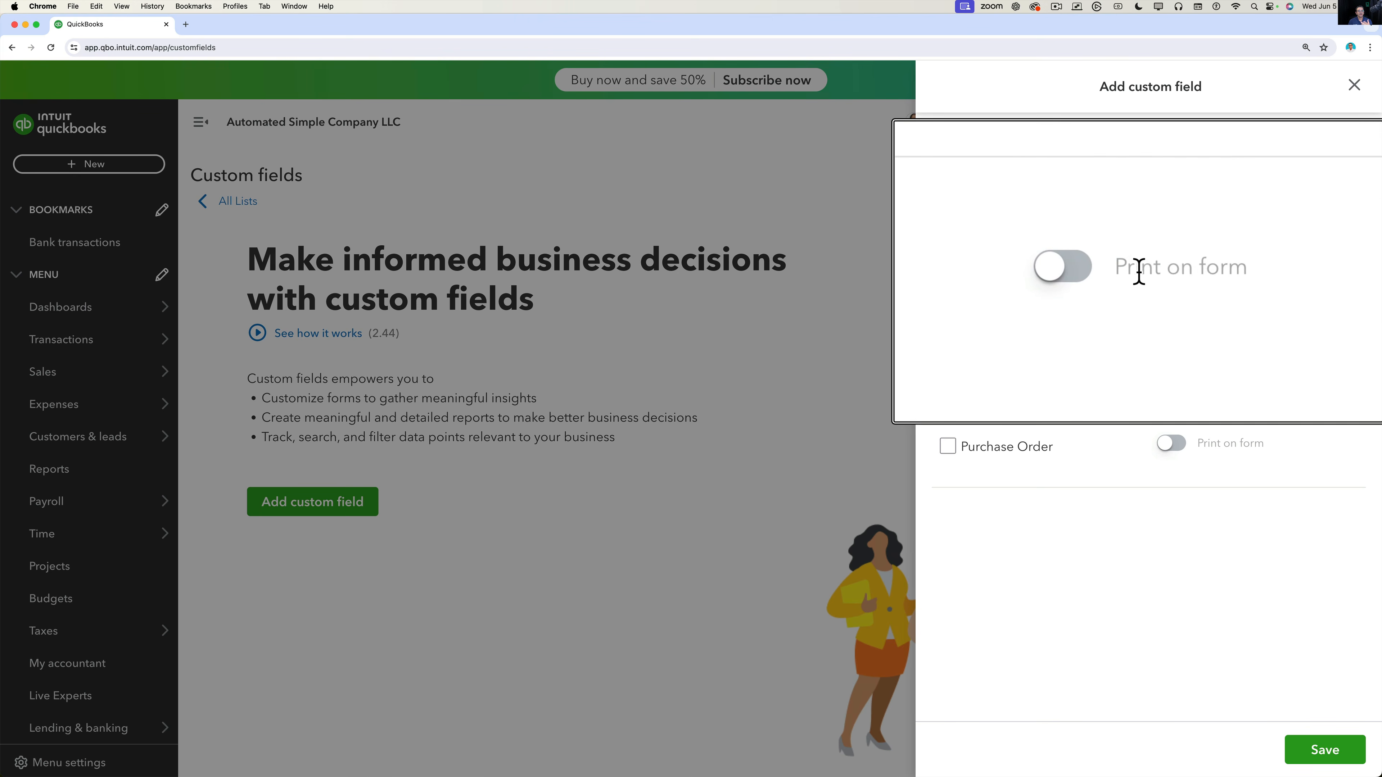
pyautogui.click(1175, 271)
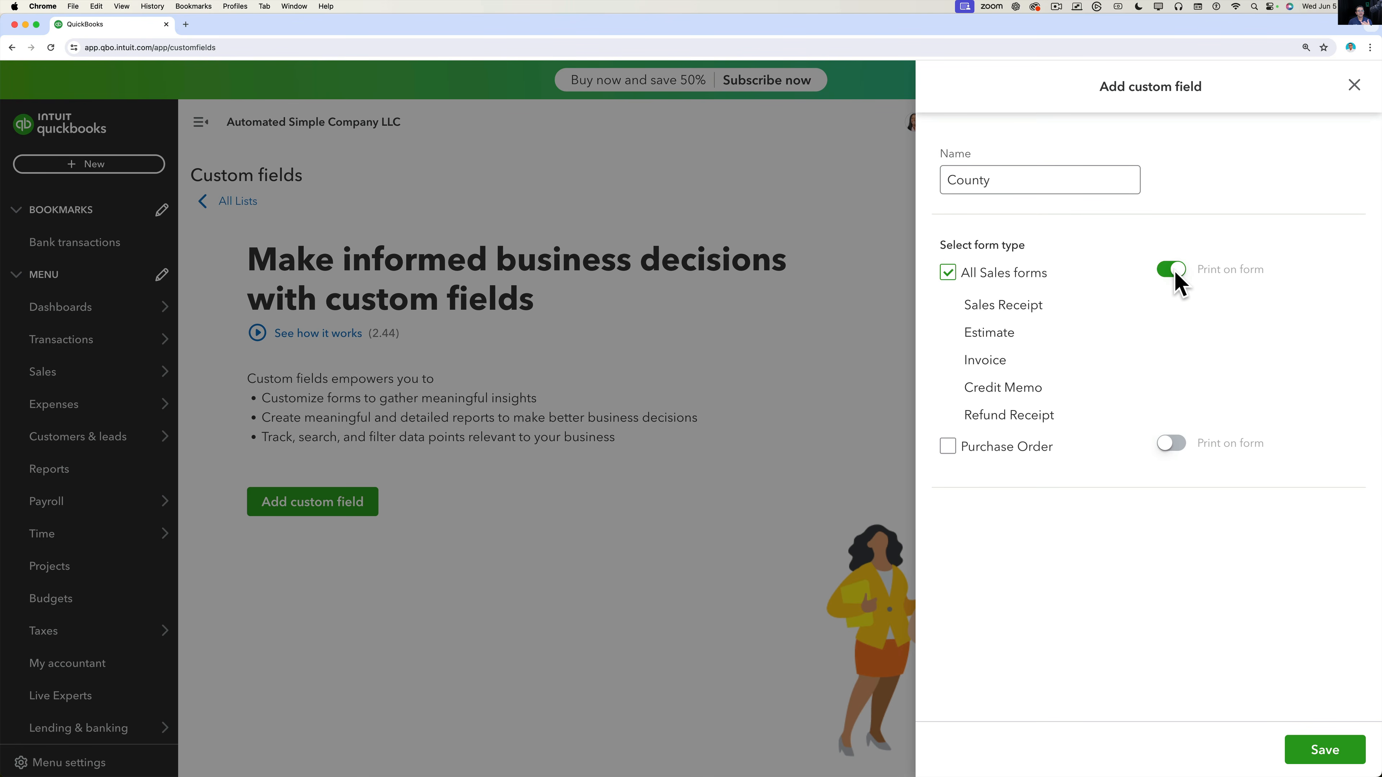
pyautogui.click(1327, 754)
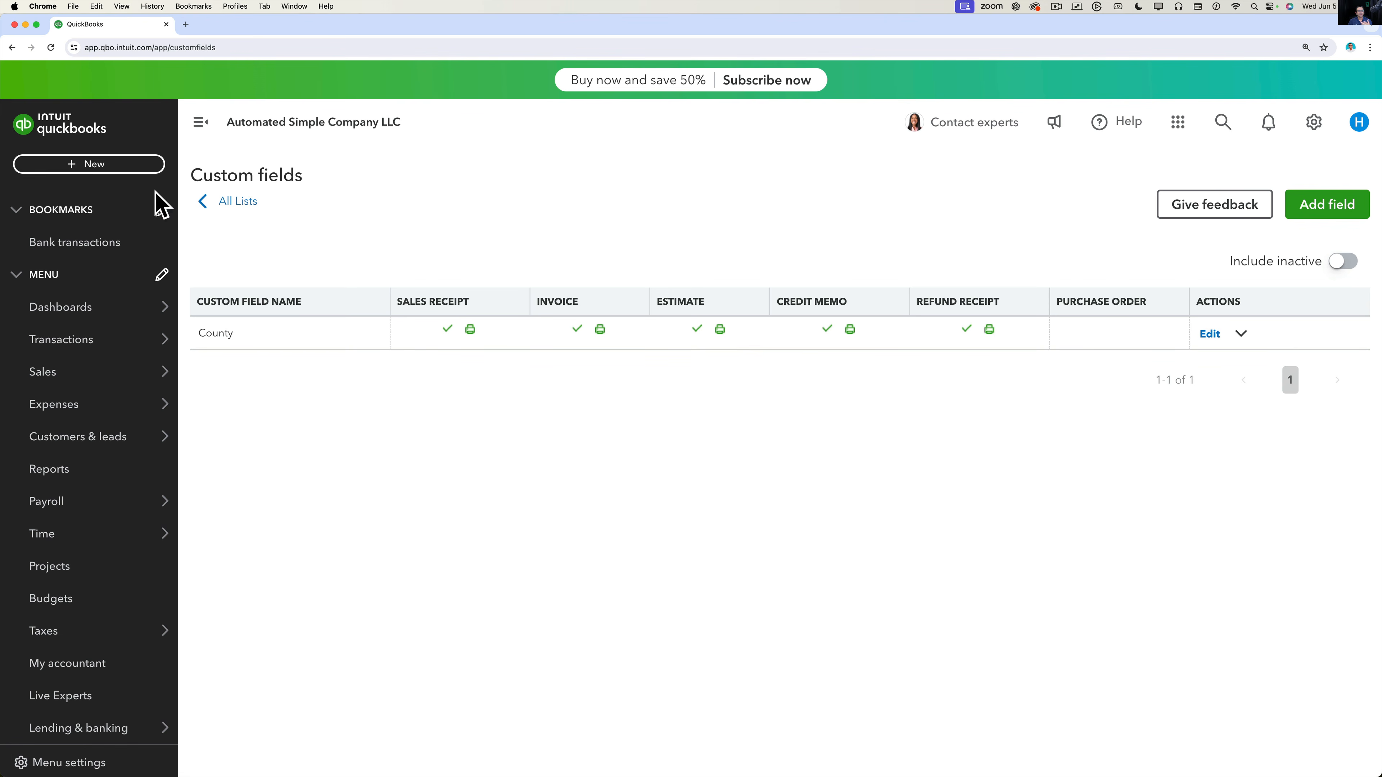
pyautogui.click(74, 169)
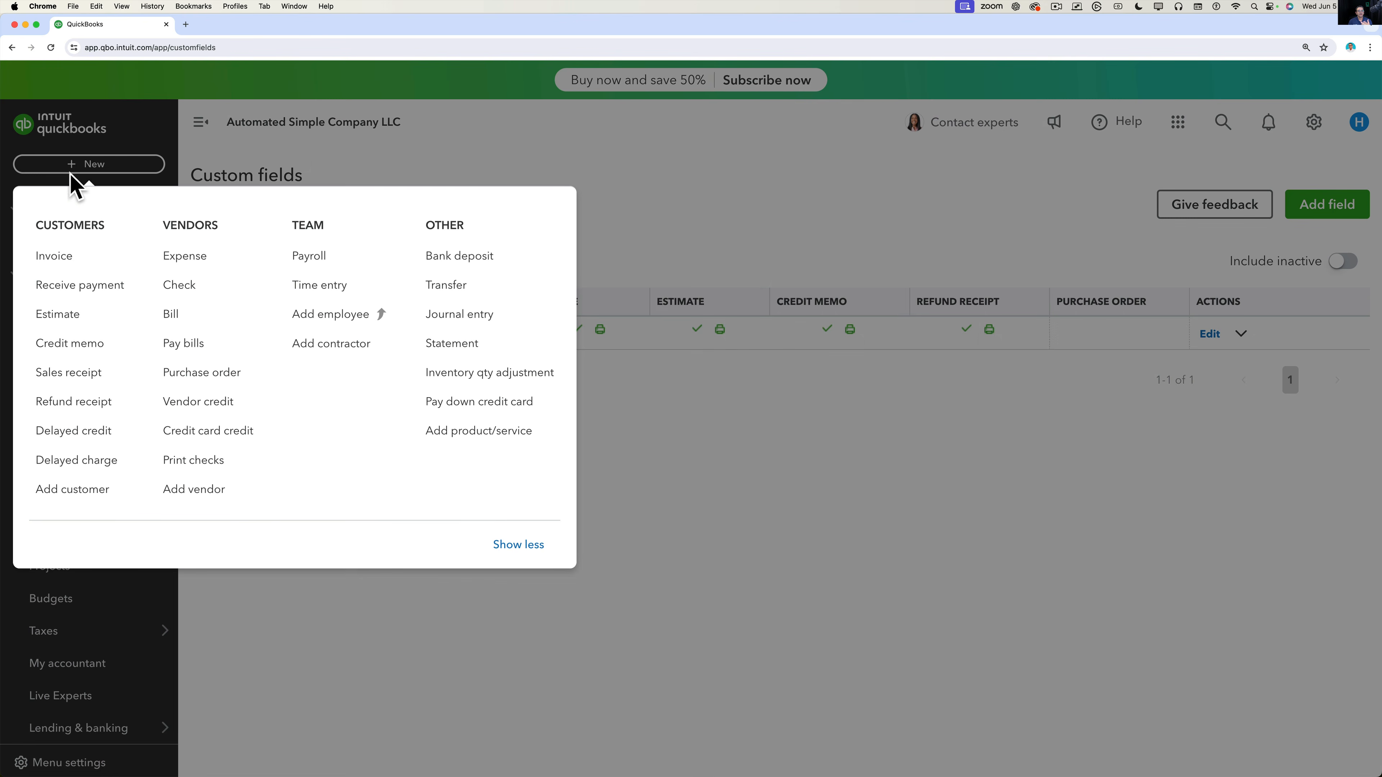
# Start a new estimate for customer ABC CUSTOMER.
pyautogui.click(69, 321)
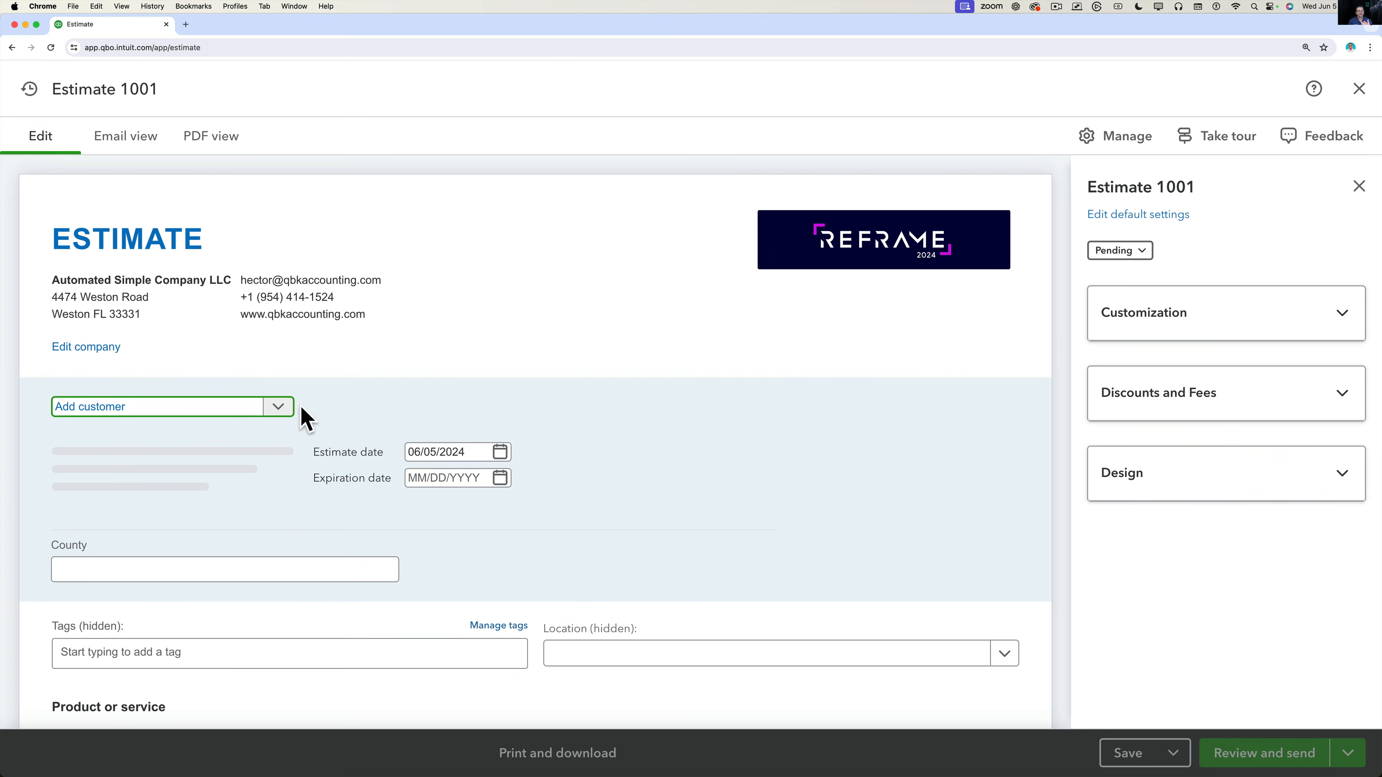
pyautogui.click(277, 409)
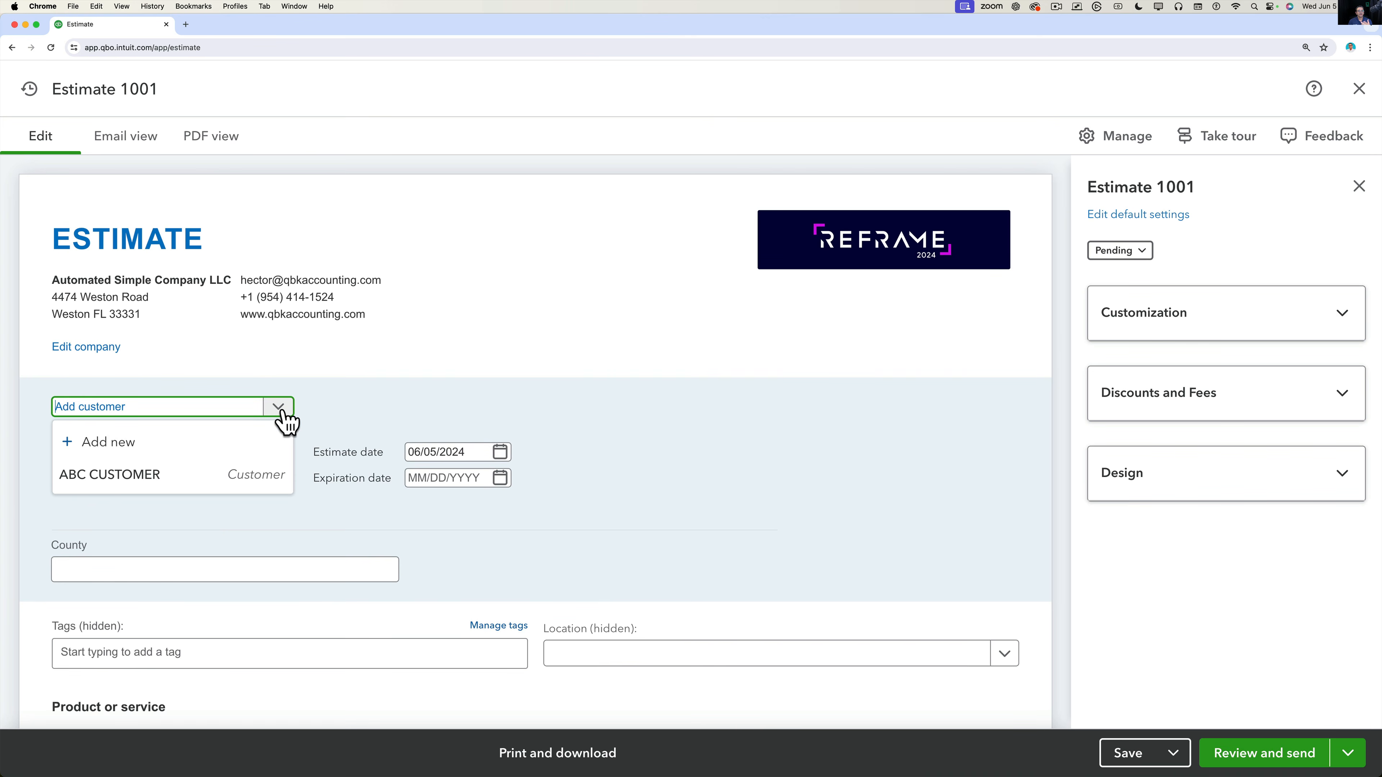
pyautogui.click(150, 477)
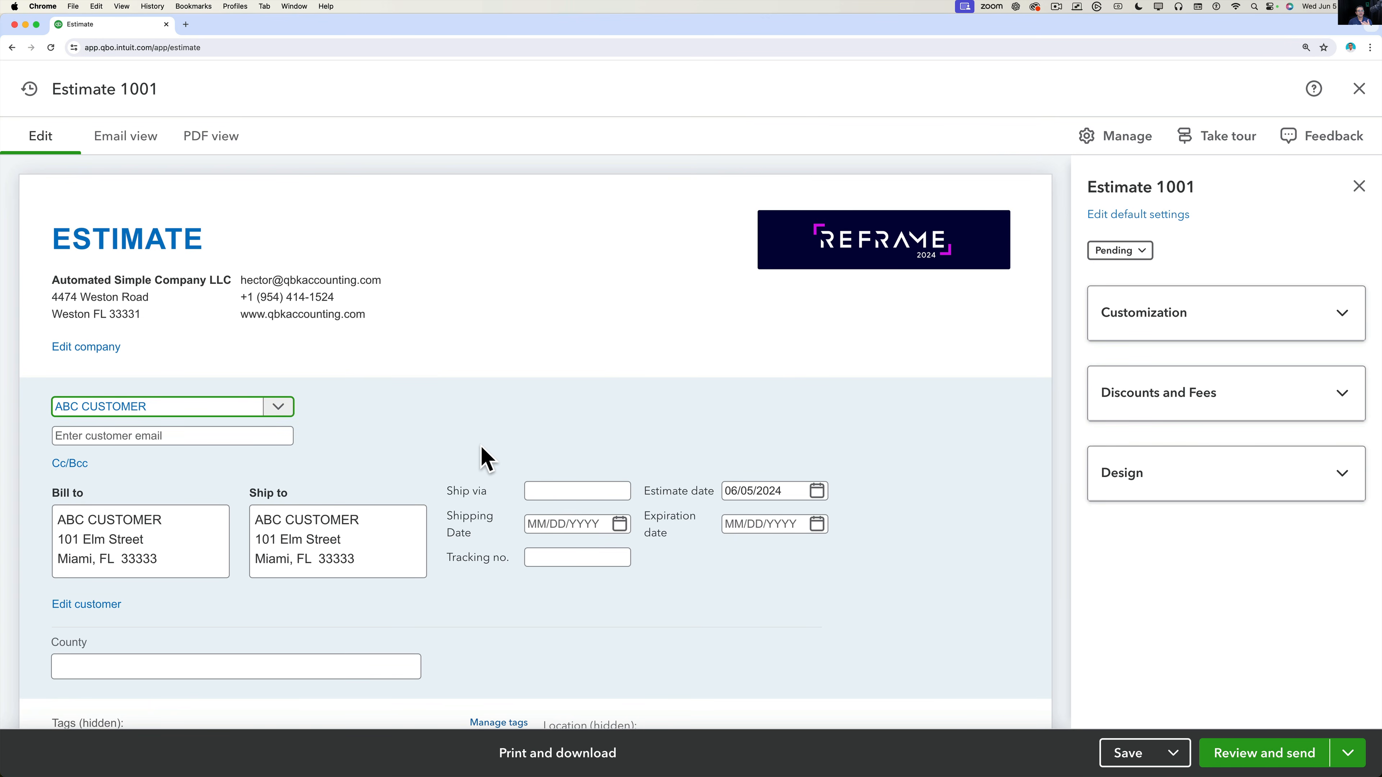
# Enter MIAMI DADE in the estimate's County field.
pyautogui.scroll(-5, 485, 452)
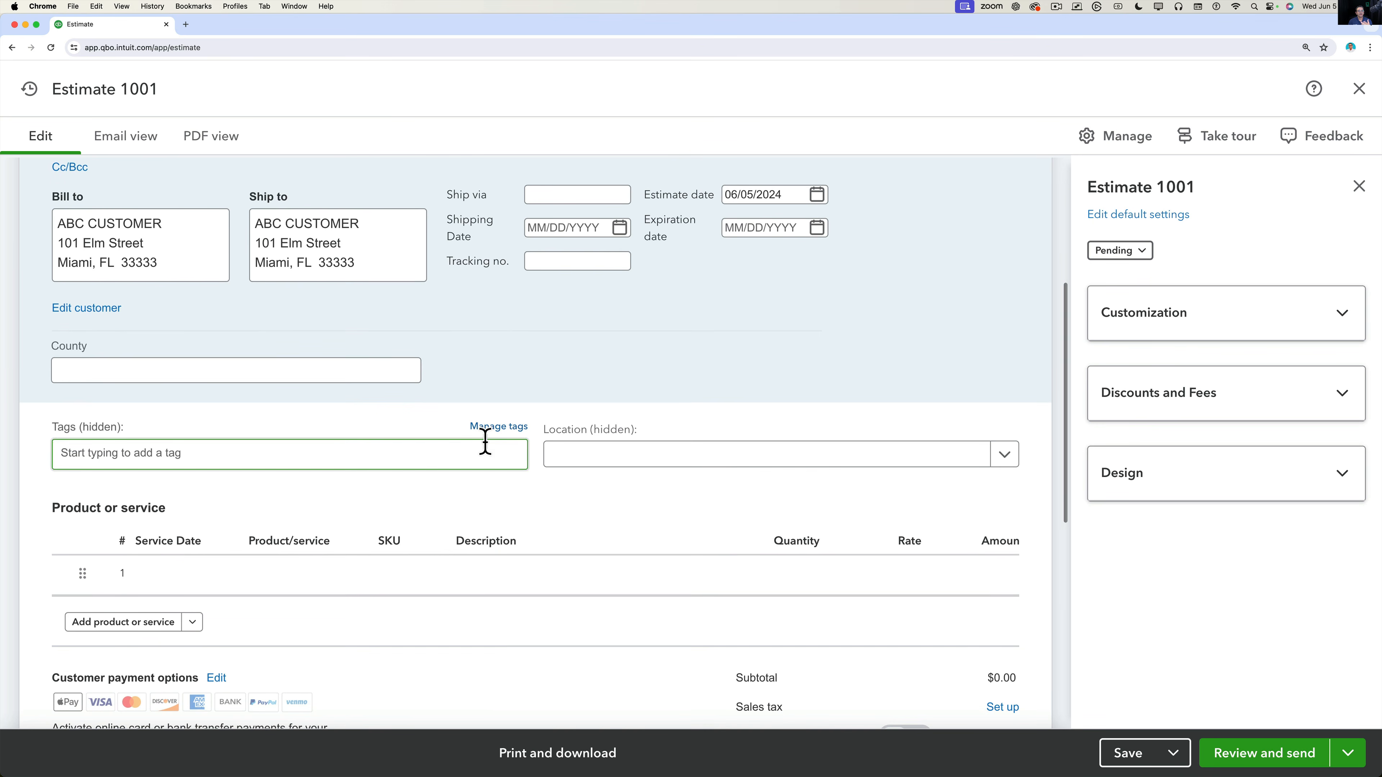
pyautogui.click(339, 374)
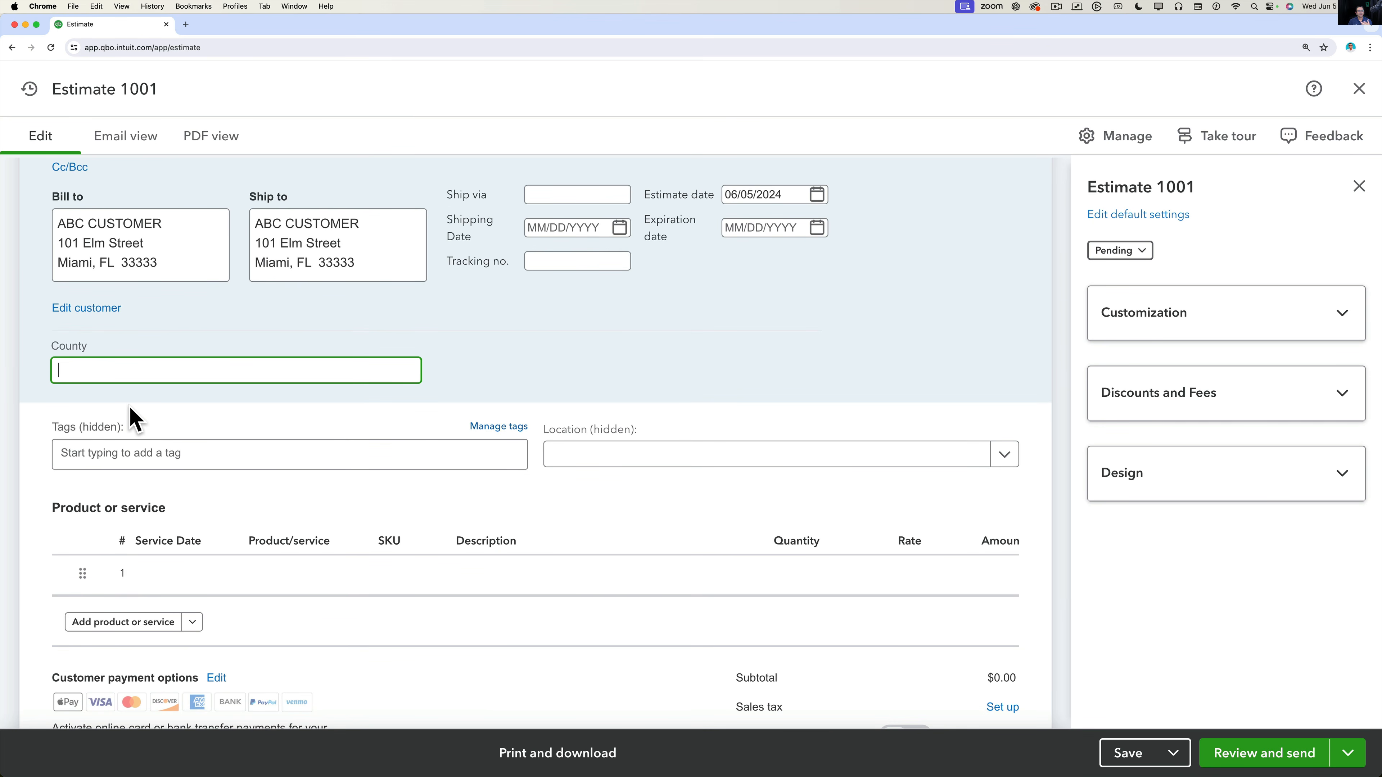
pyautogui.write('MIAMI DADE')
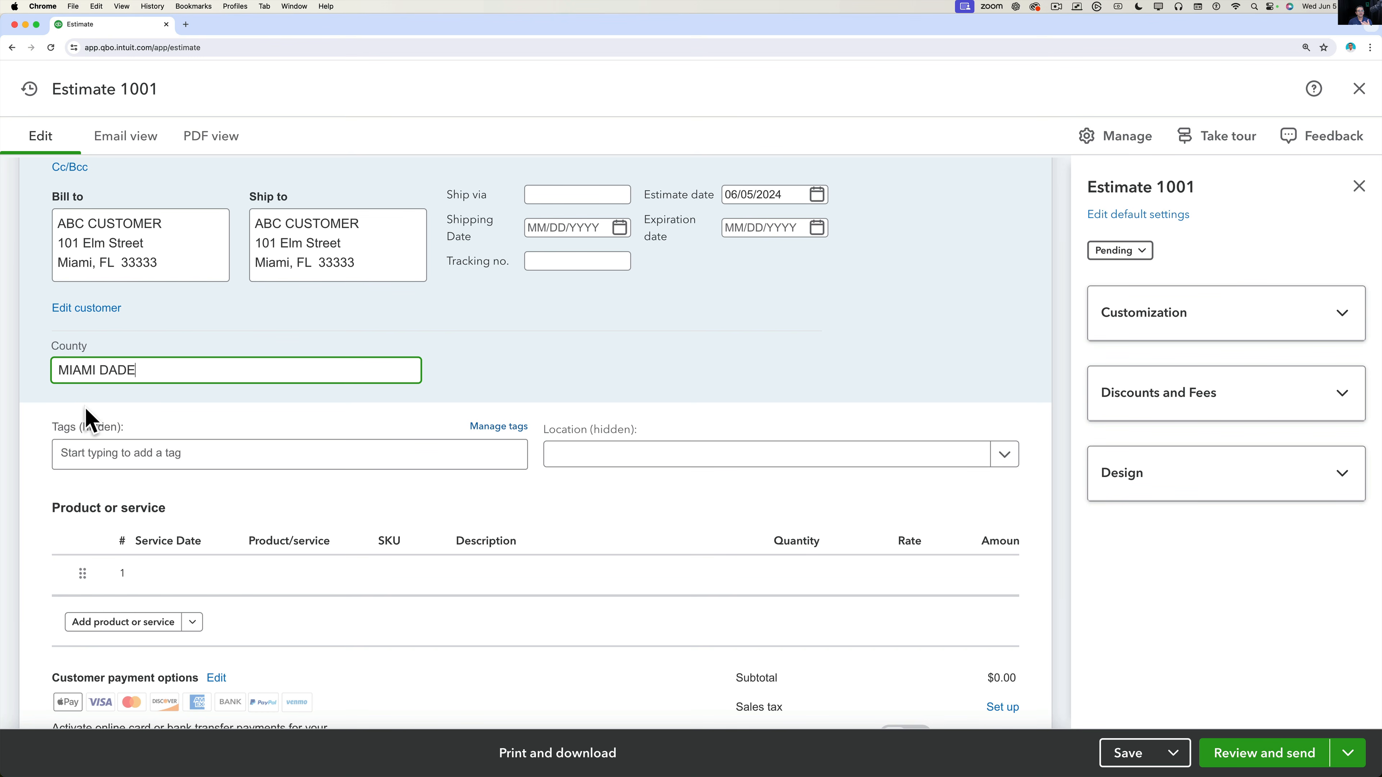
pyautogui.scroll(-1, 204, 411)
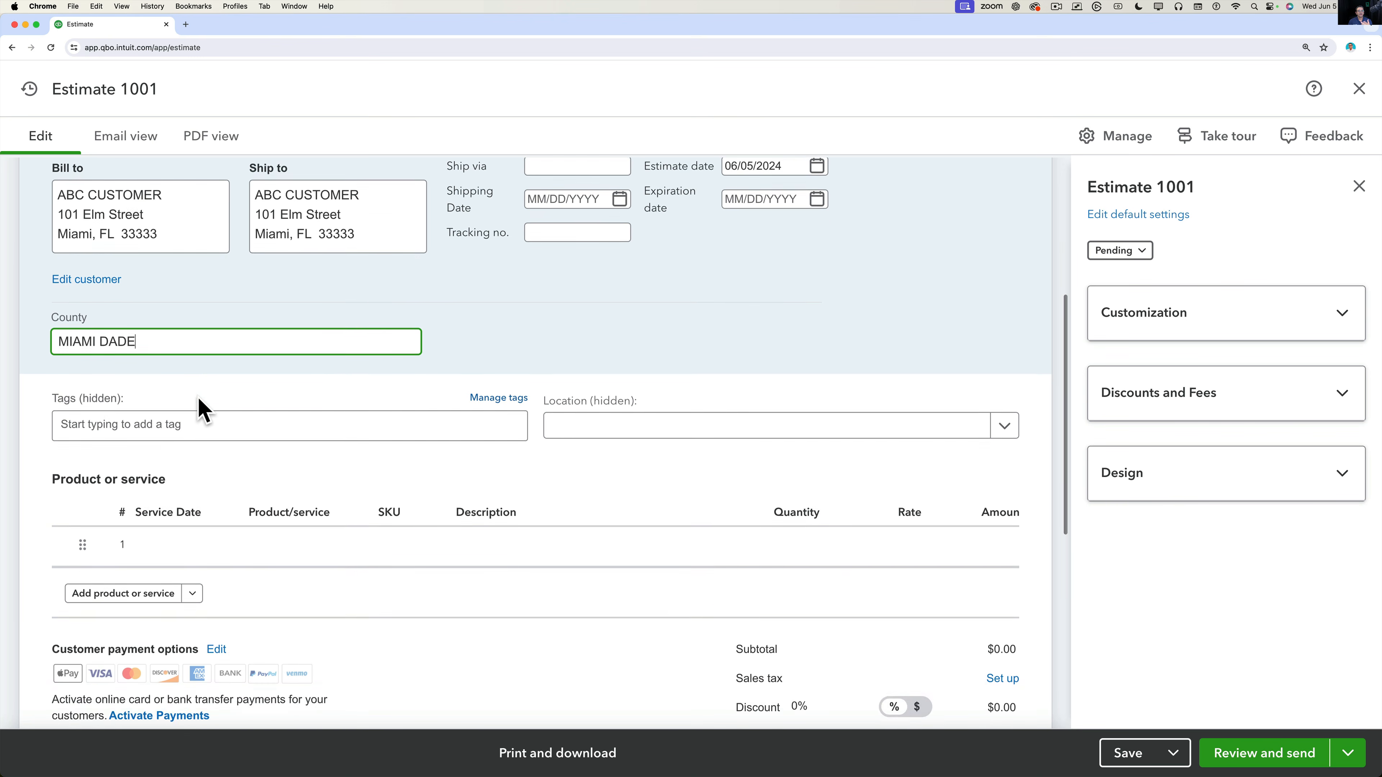
pyautogui.scroll(1, 204, 411)
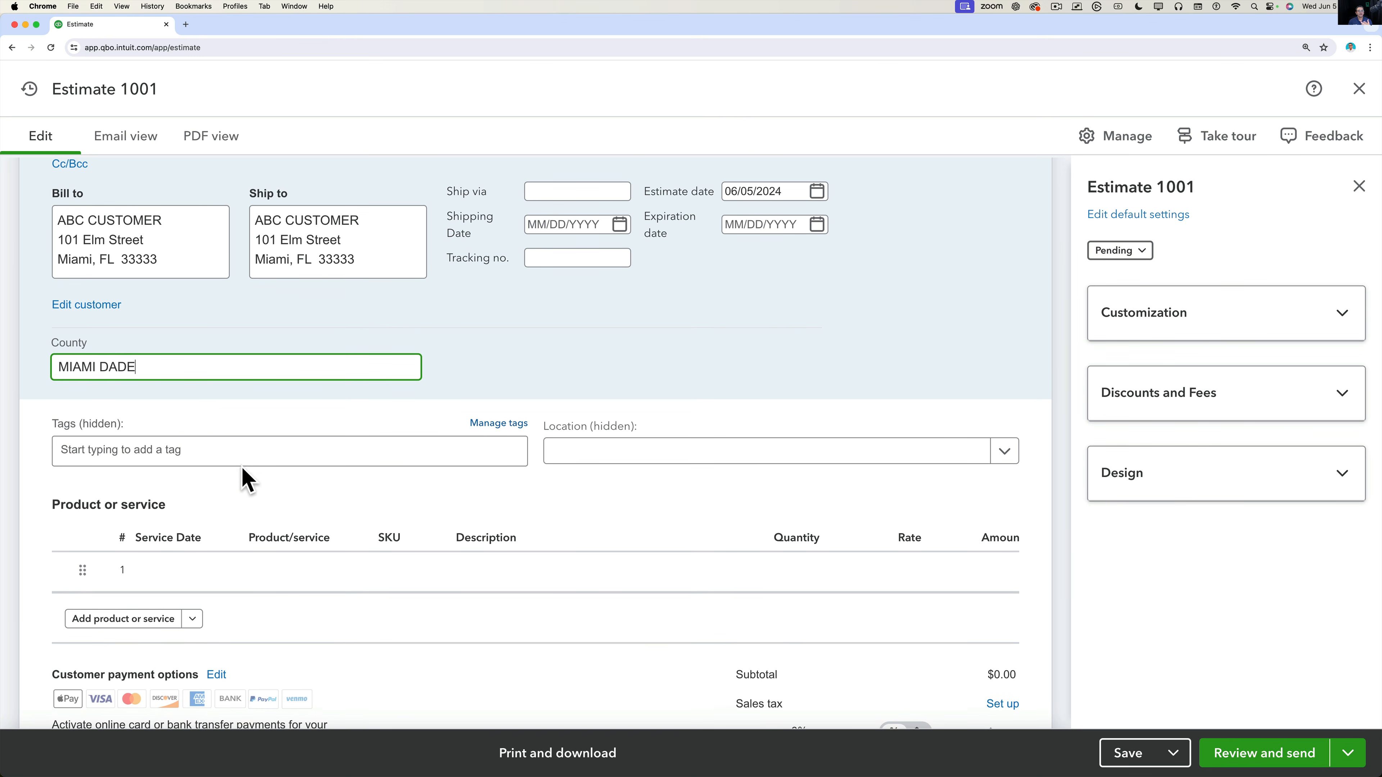
pyautogui.click(658, 458)
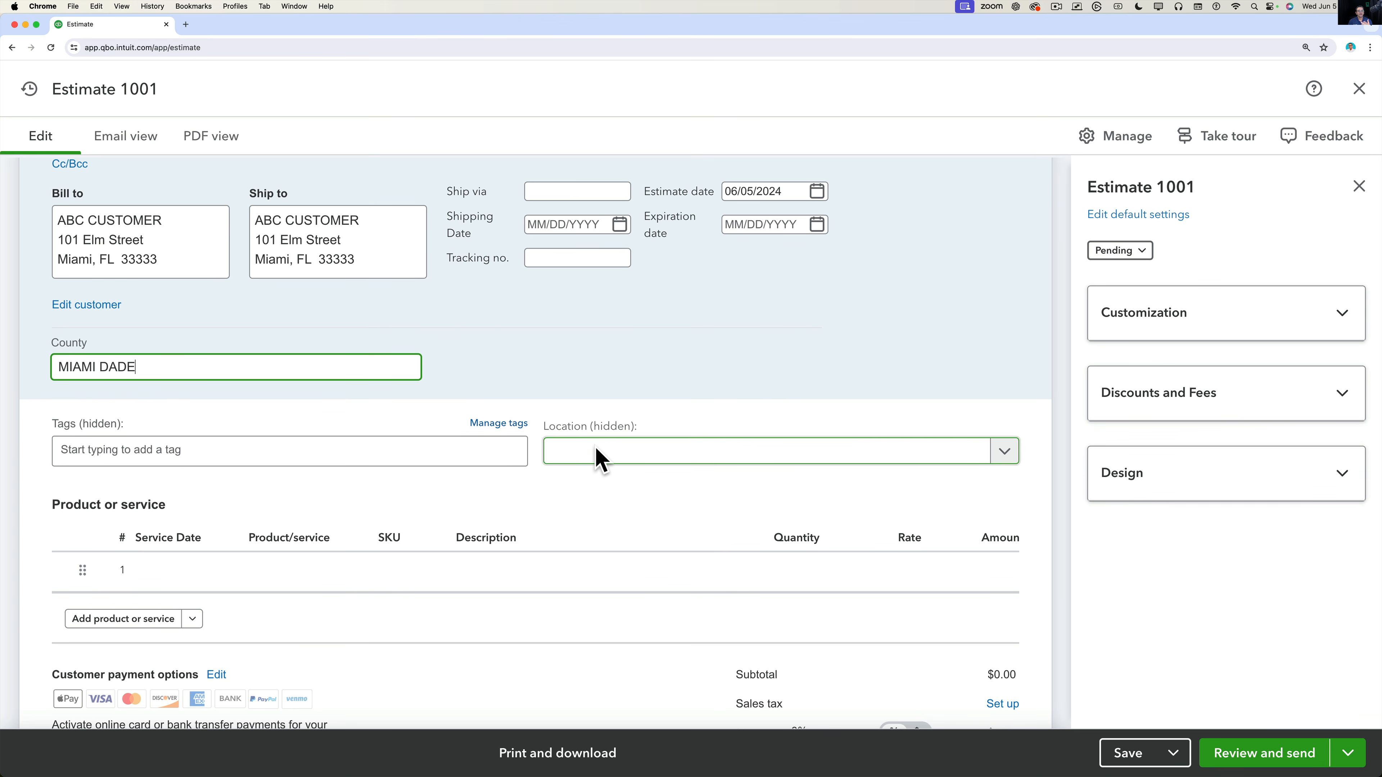
pyautogui.click(1001, 462)
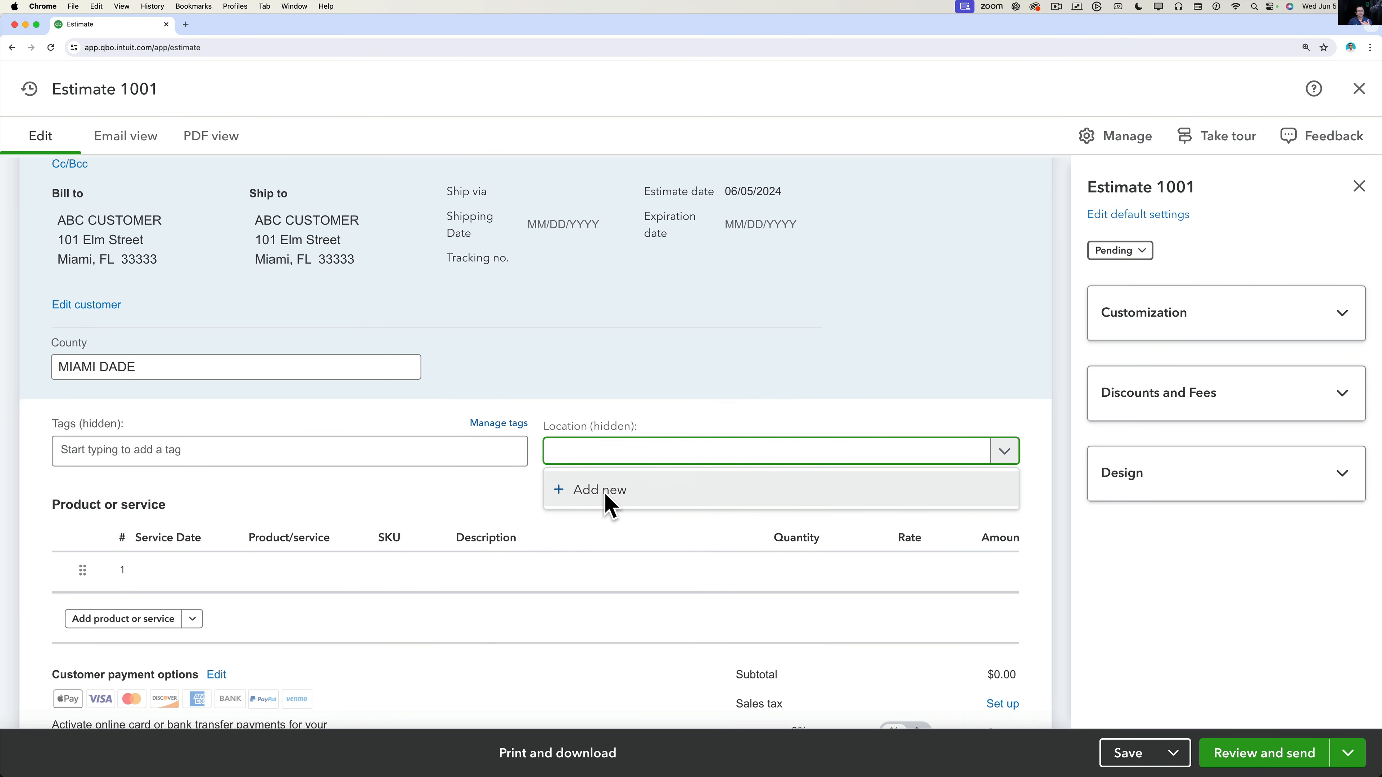
pyautogui.click(627, 393)
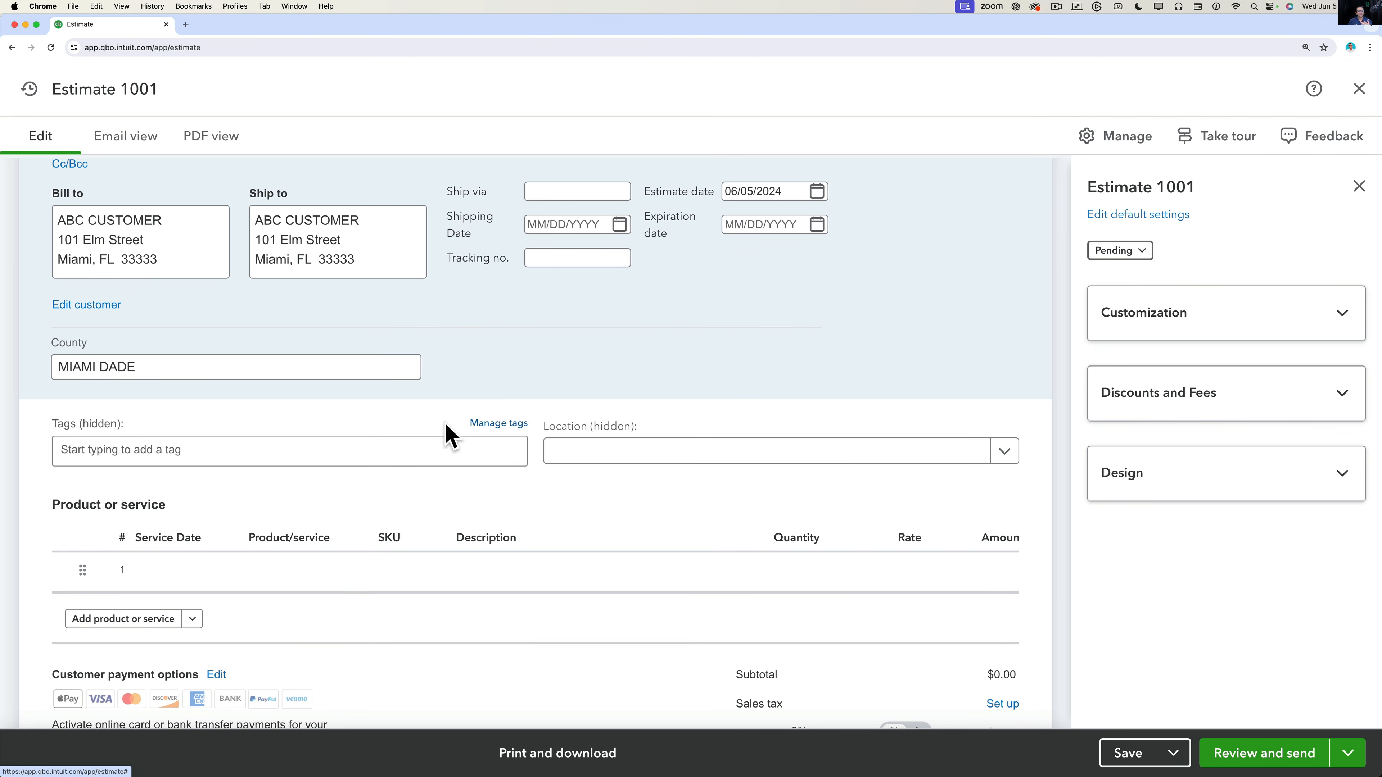
pyautogui.click(92, 439)
pyautogui.click(646, 495)
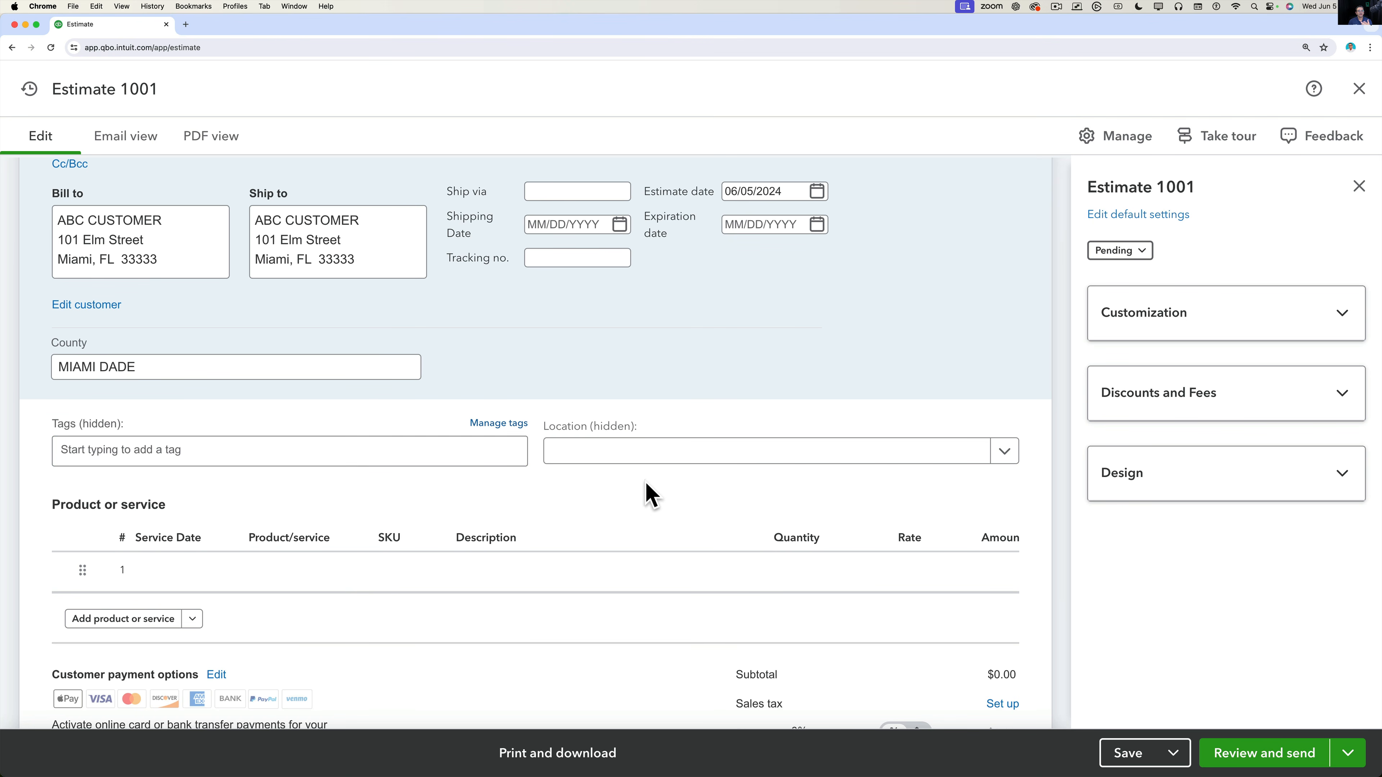
pyautogui.scroll(-3, 642, 493)
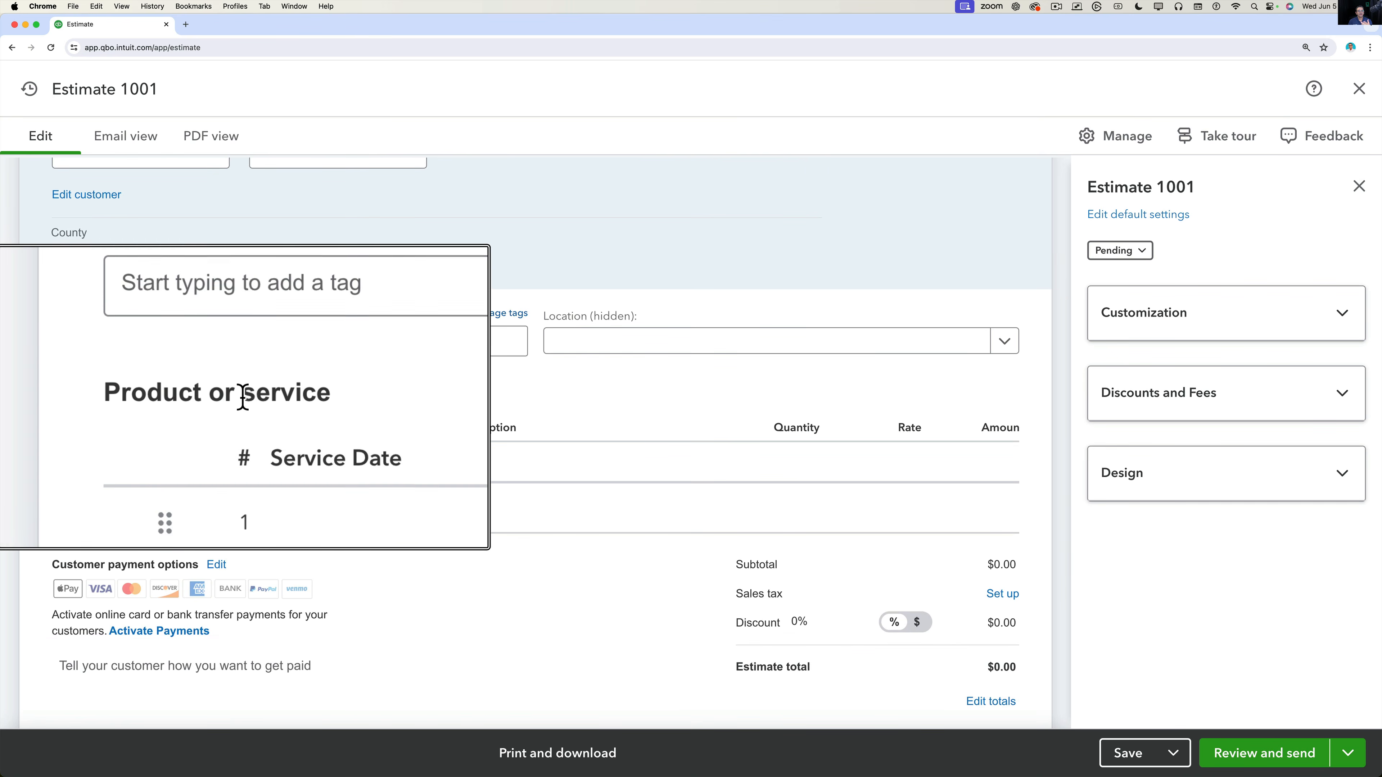
# Pick June 27 (06/27/2024) from the calendar as line 1's service date.
pyautogui.click(194, 458)
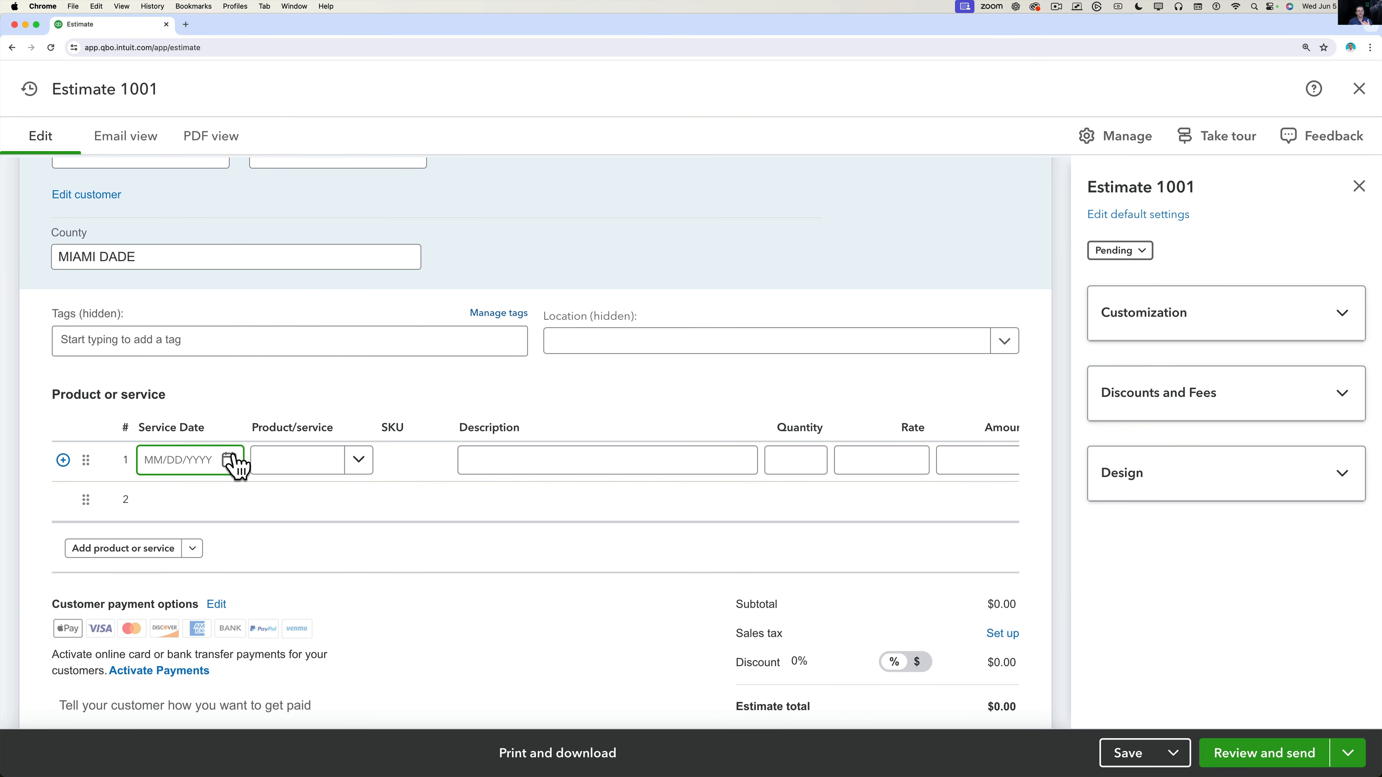
pyautogui.scroll(5, 238, 467)
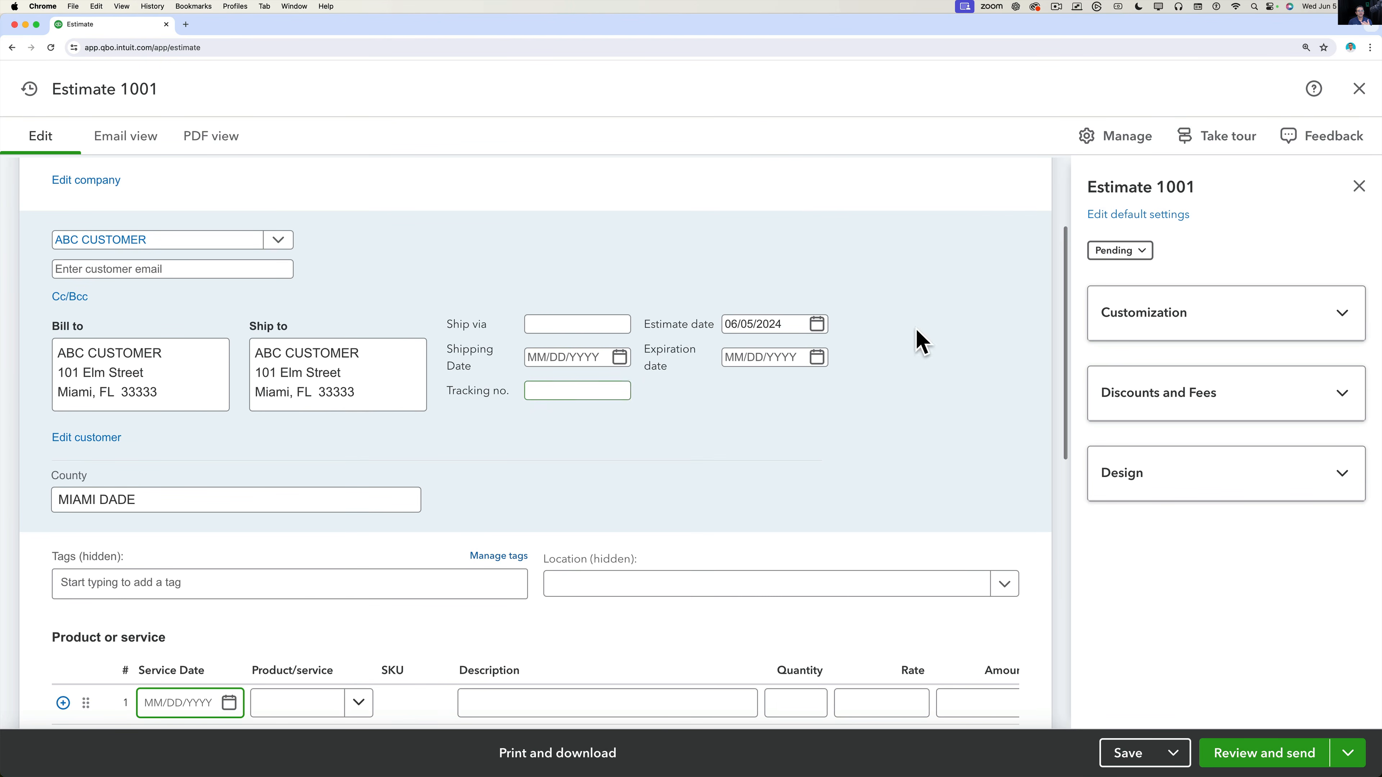
pyautogui.click(760, 325)
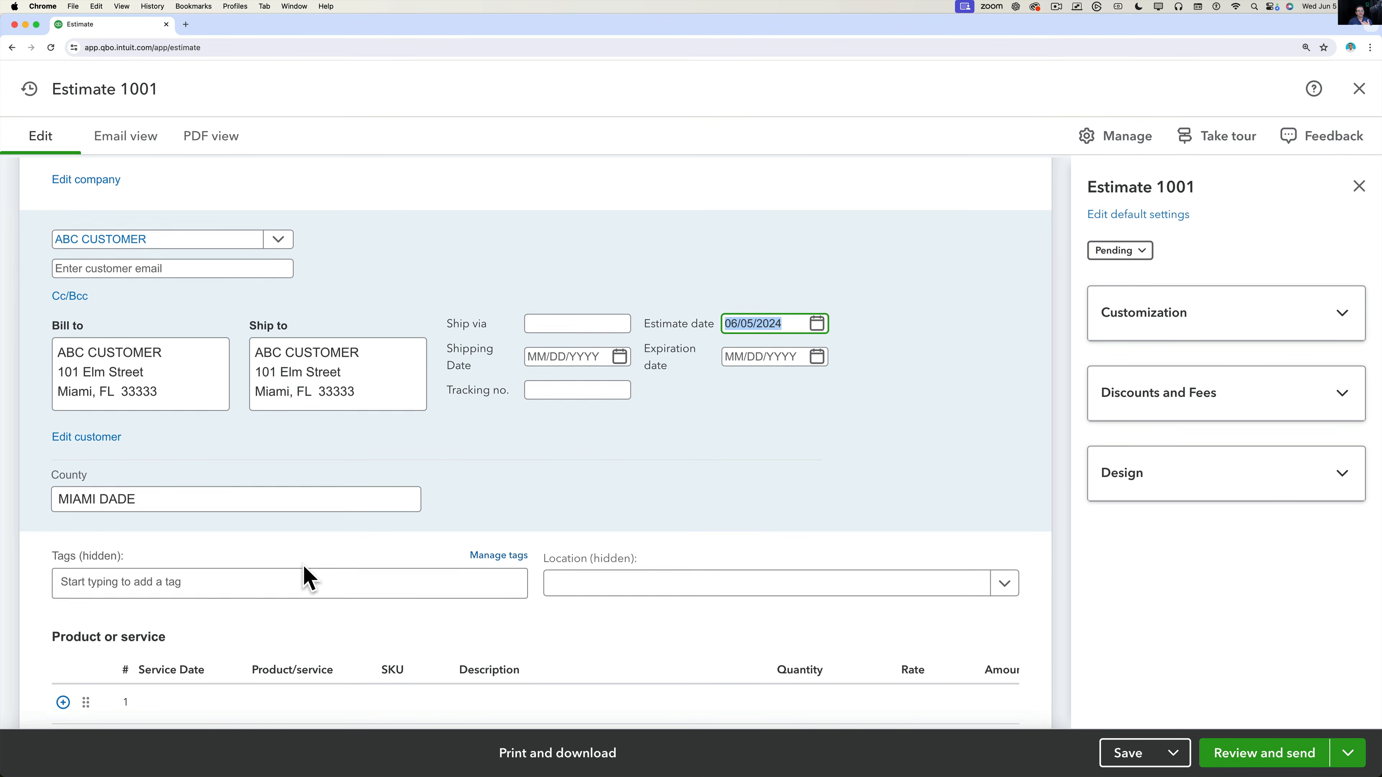
pyautogui.scroll(-3, 305, 575)
pyautogui.click(229, 551)
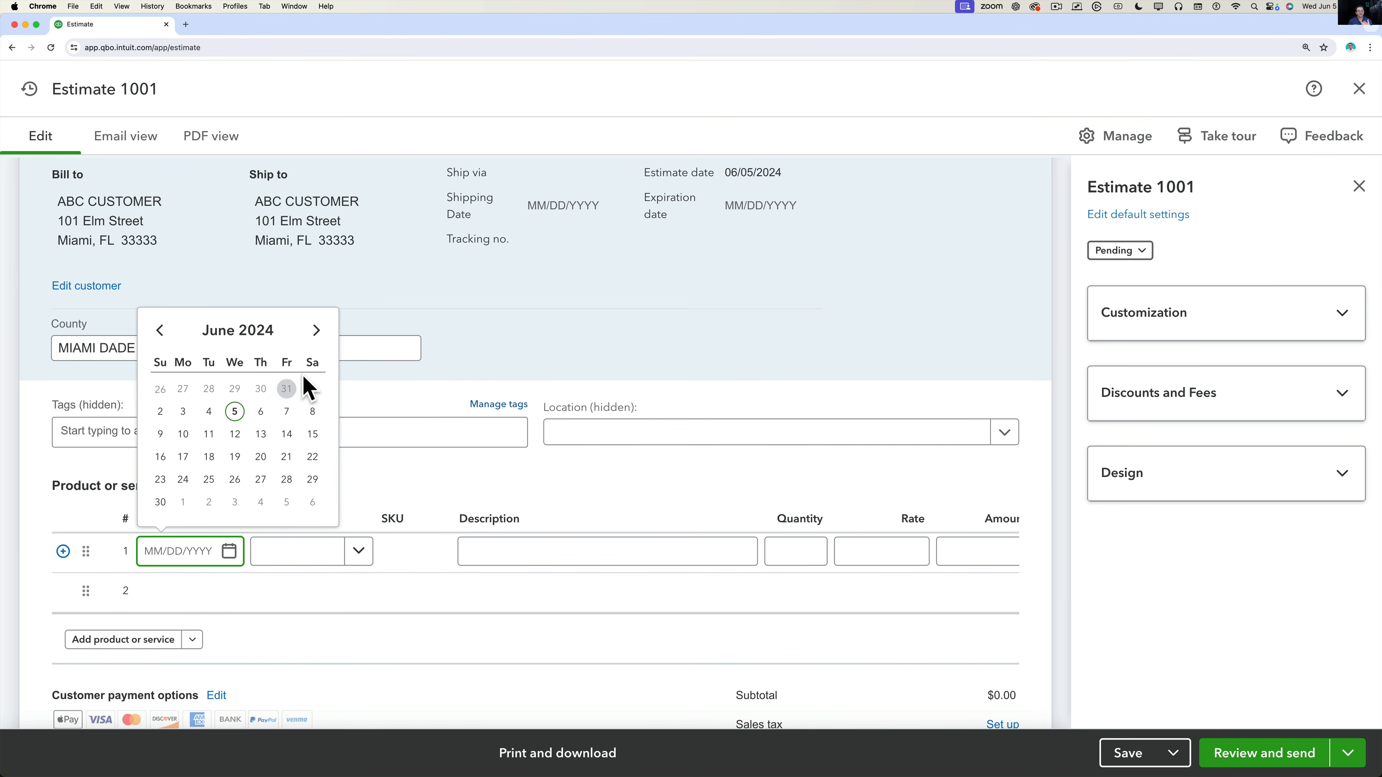
pyautogui.click(264, 480)
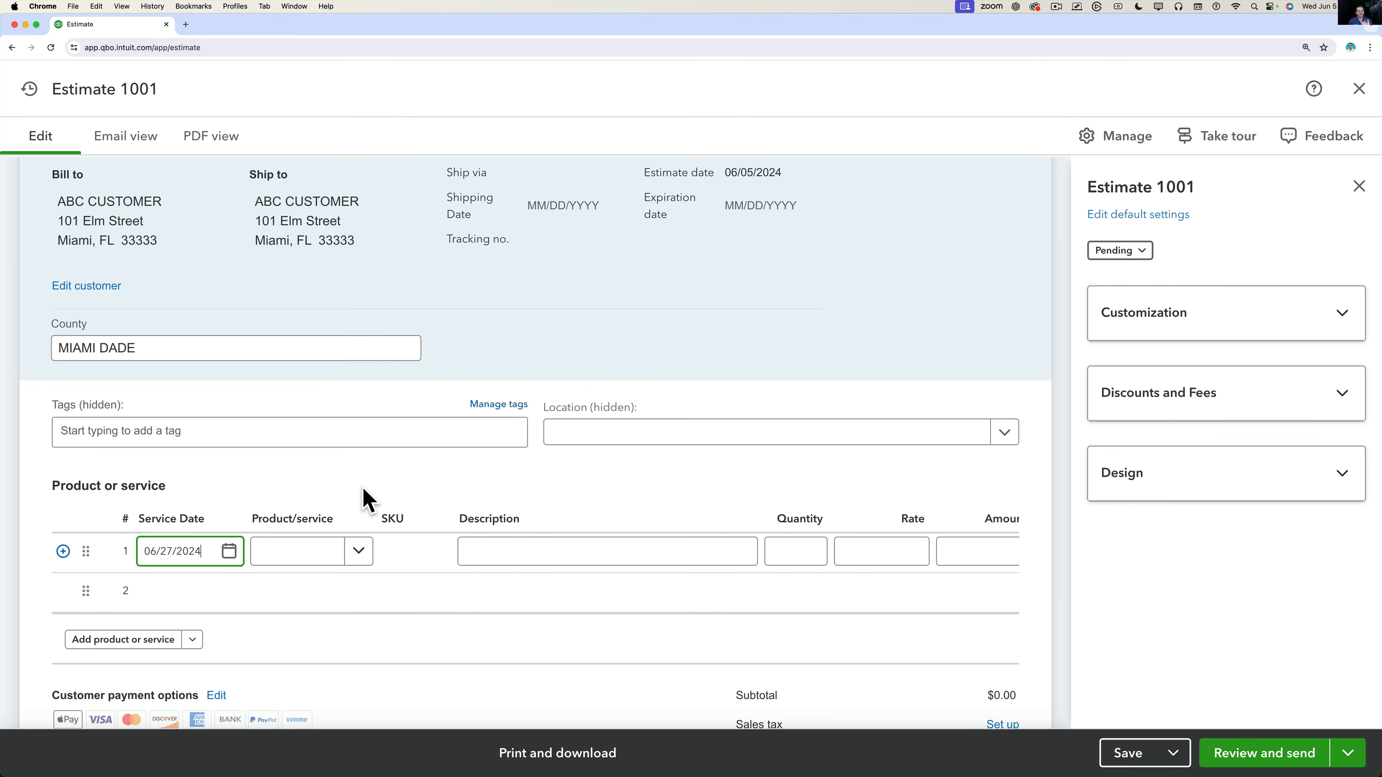
pyautogui.click(358, 560)
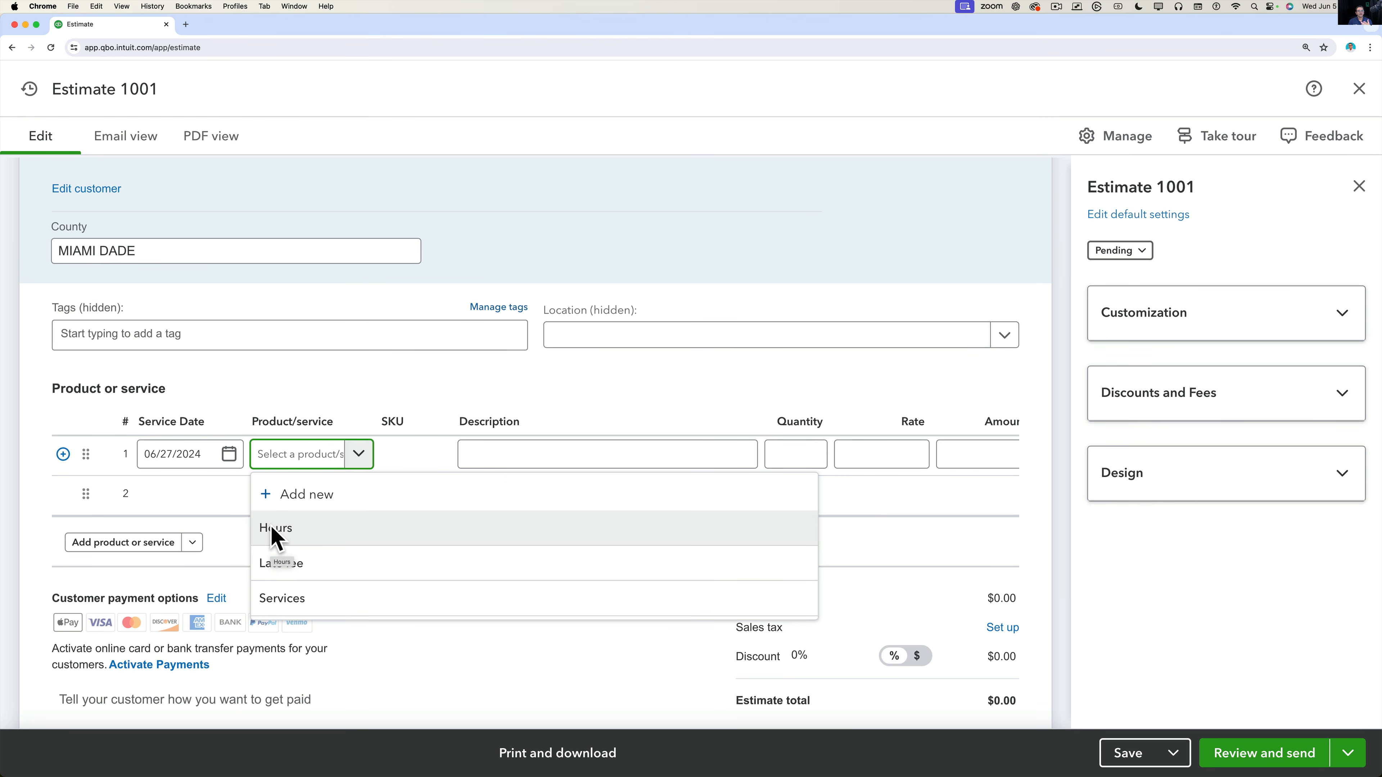
pyautogui.click(292, 499)
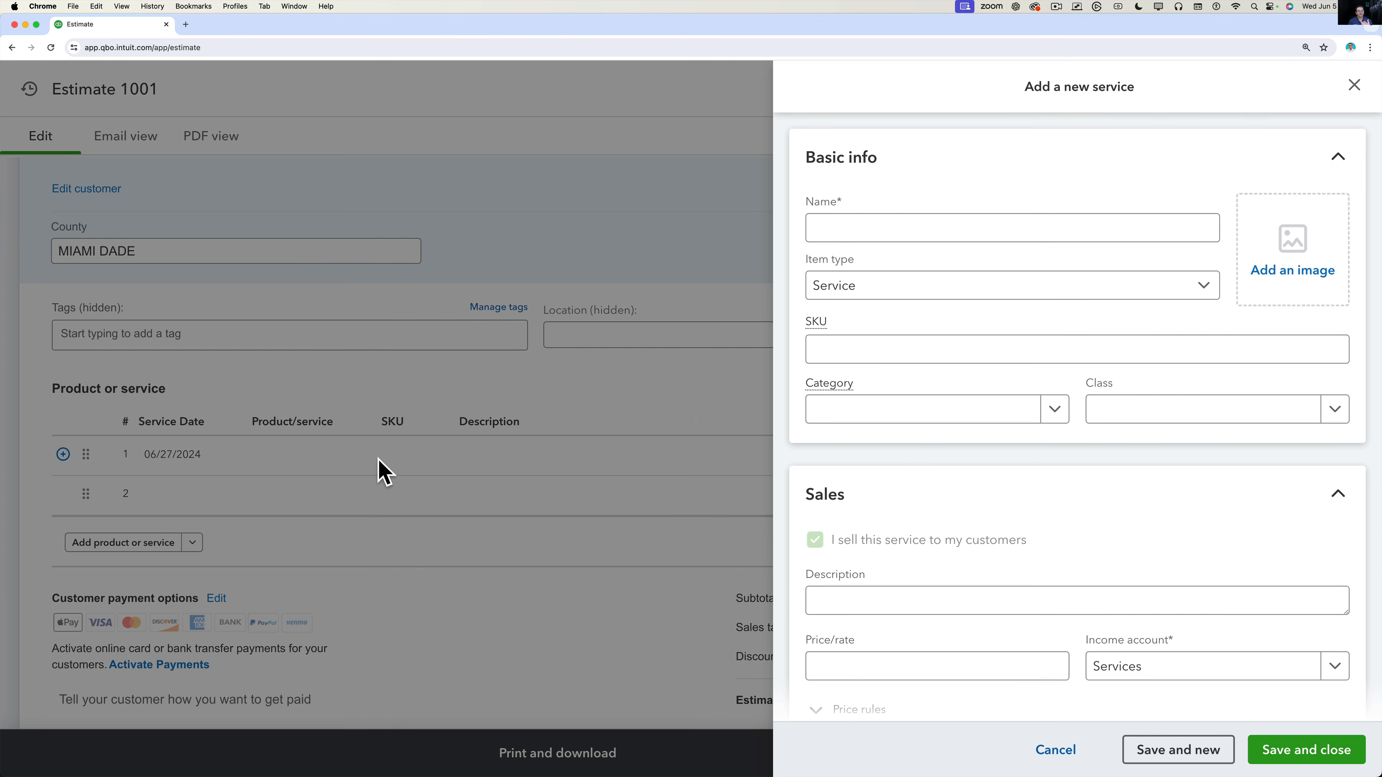
pyautogui.click(1356, 87)
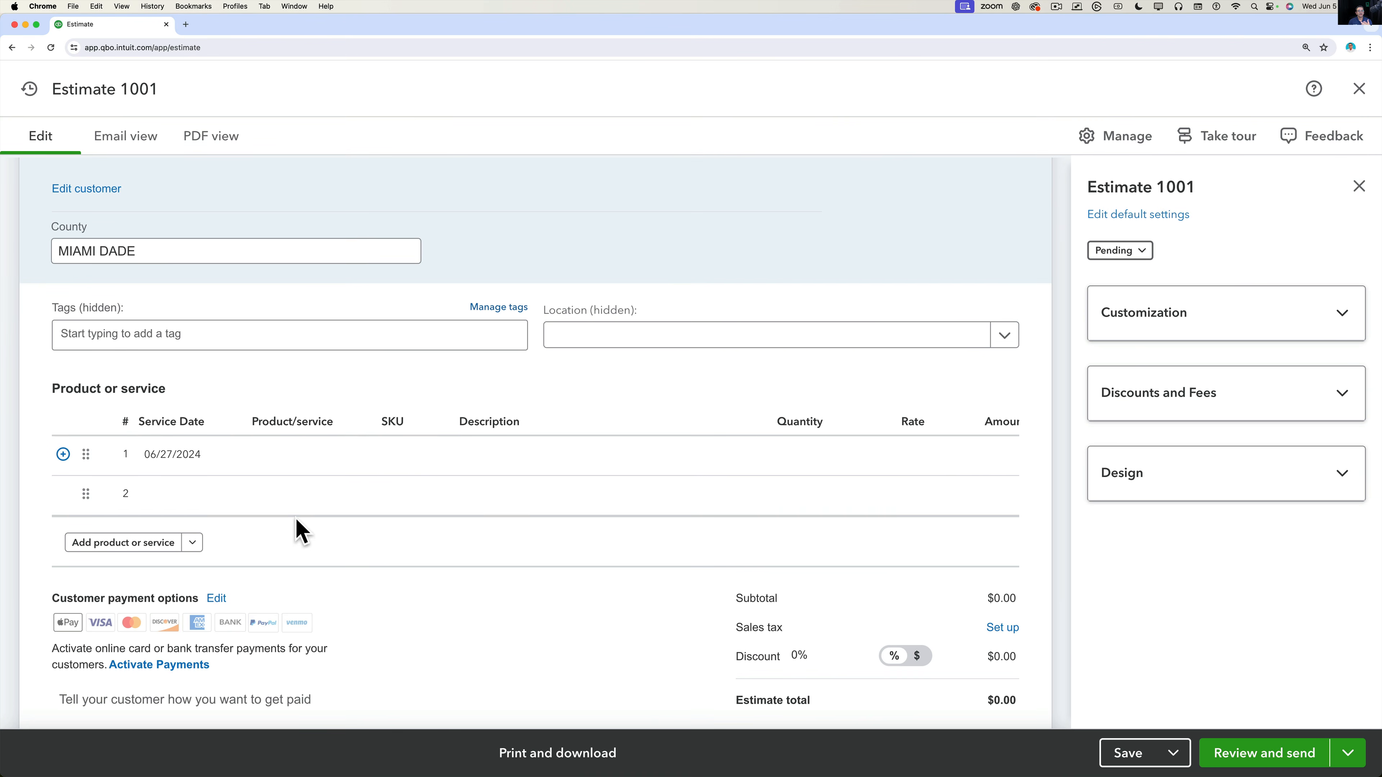
pyautogui.click(351, 462)
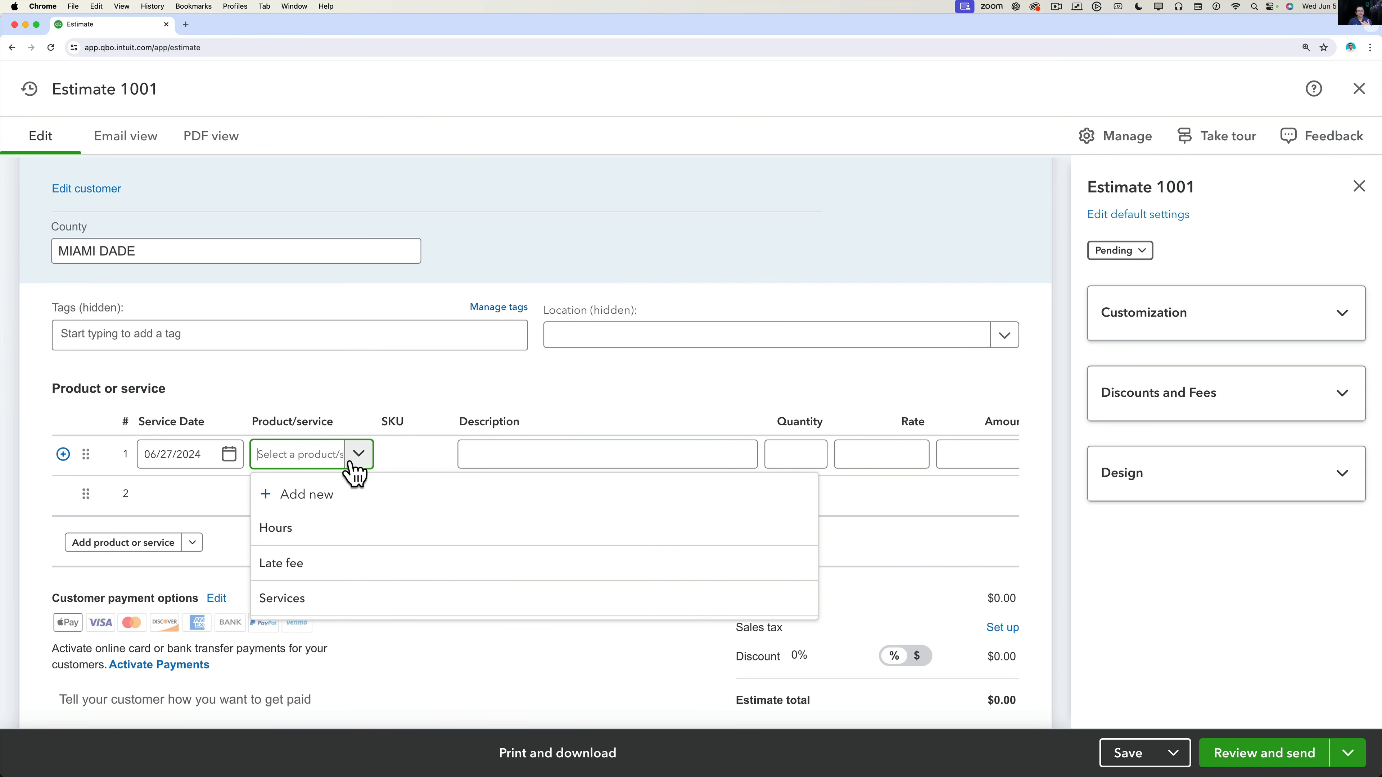
# Fill line 1 as Hours, 'Service Client's Computer Onsite', quantity 6 at rate 60, totalling $360.00.
pyautogui.click(293, 531)
pyautogui.click(518, 456)
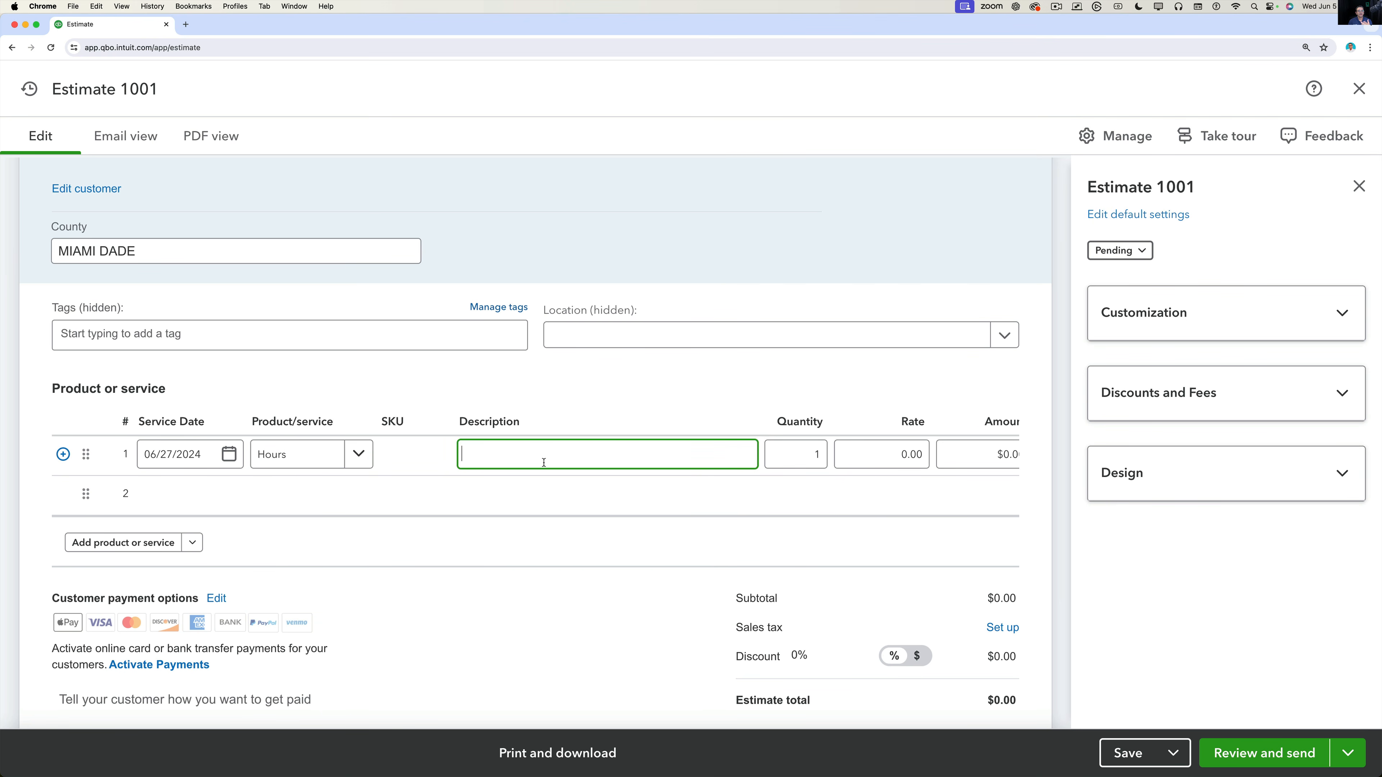
pyautogui.write("Service Client's Computer Onsite")
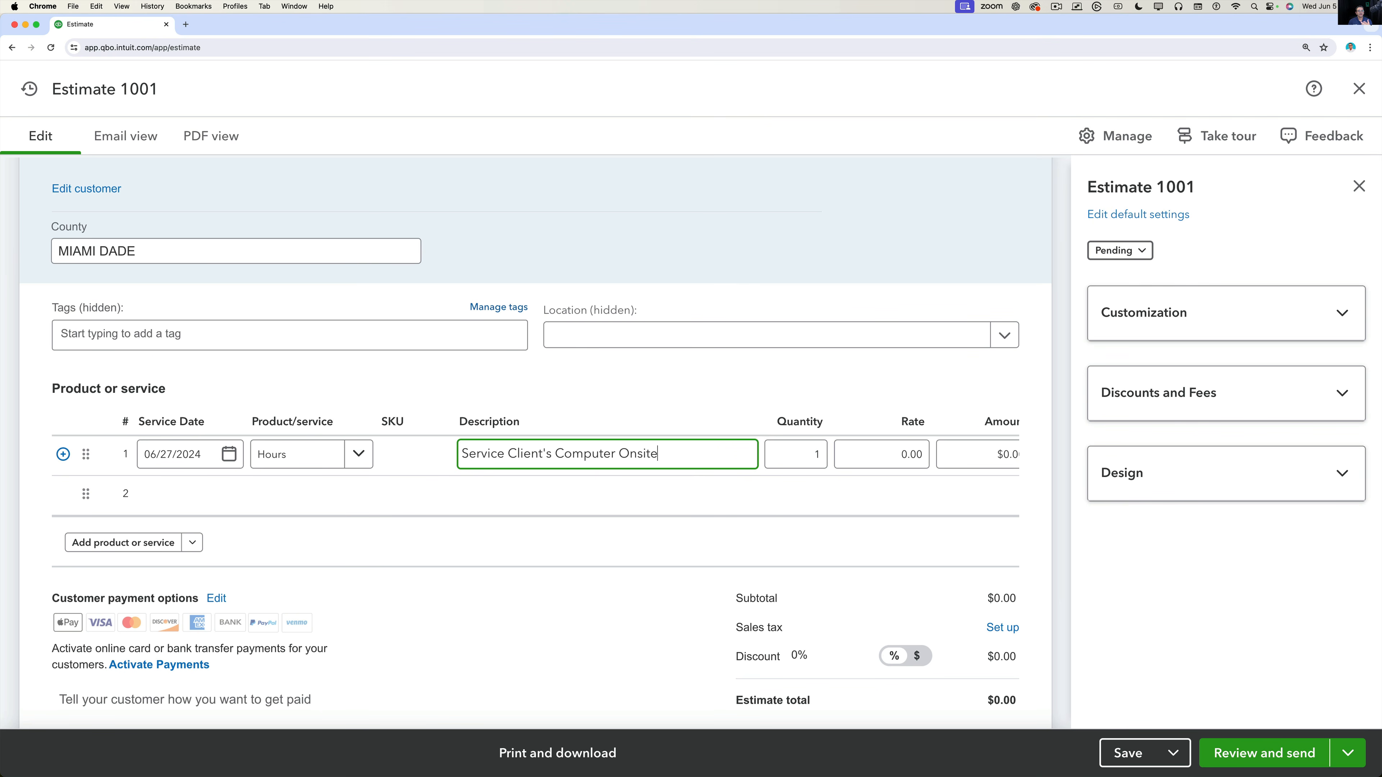
pyautogui.click(789, 460)
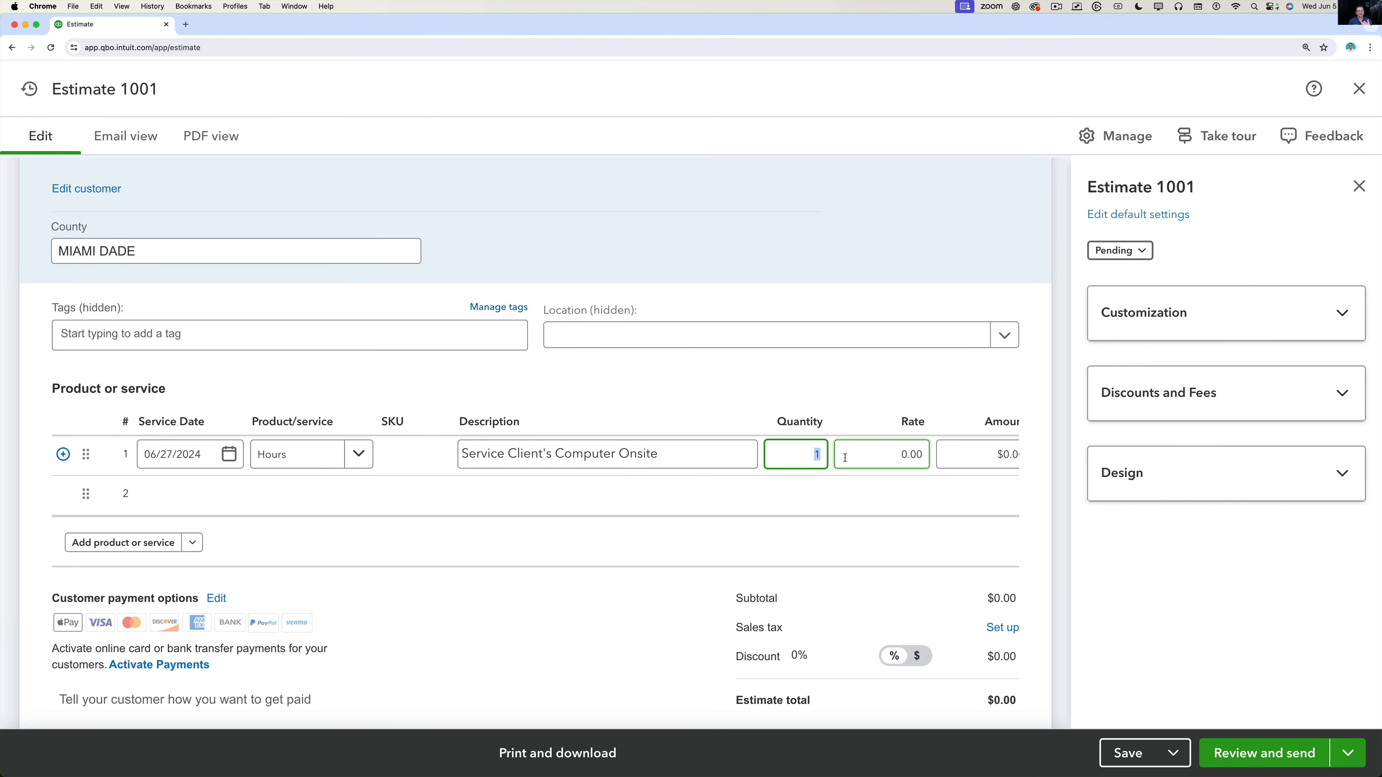
pyautogui.click(865, 452)
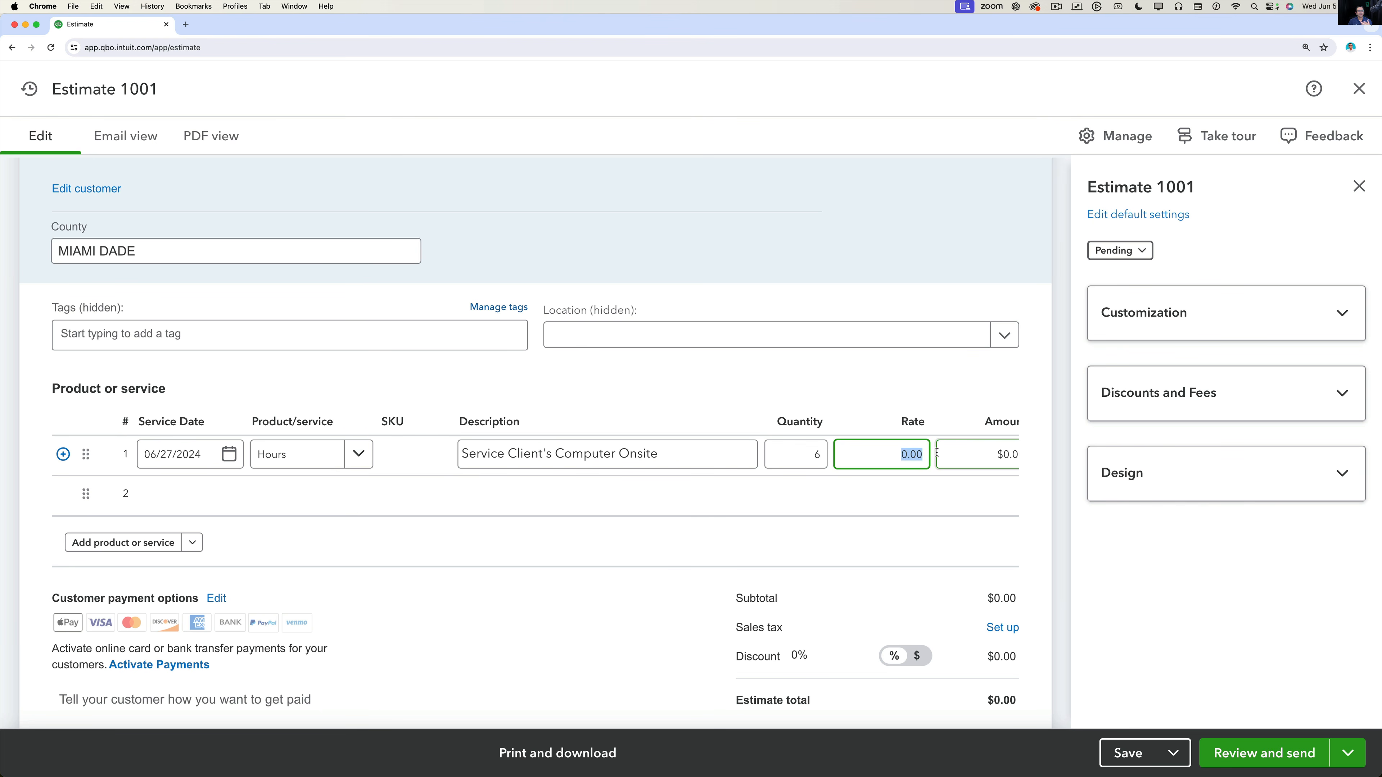
pyautogui.write('60')
pyautogui.press('Tab')
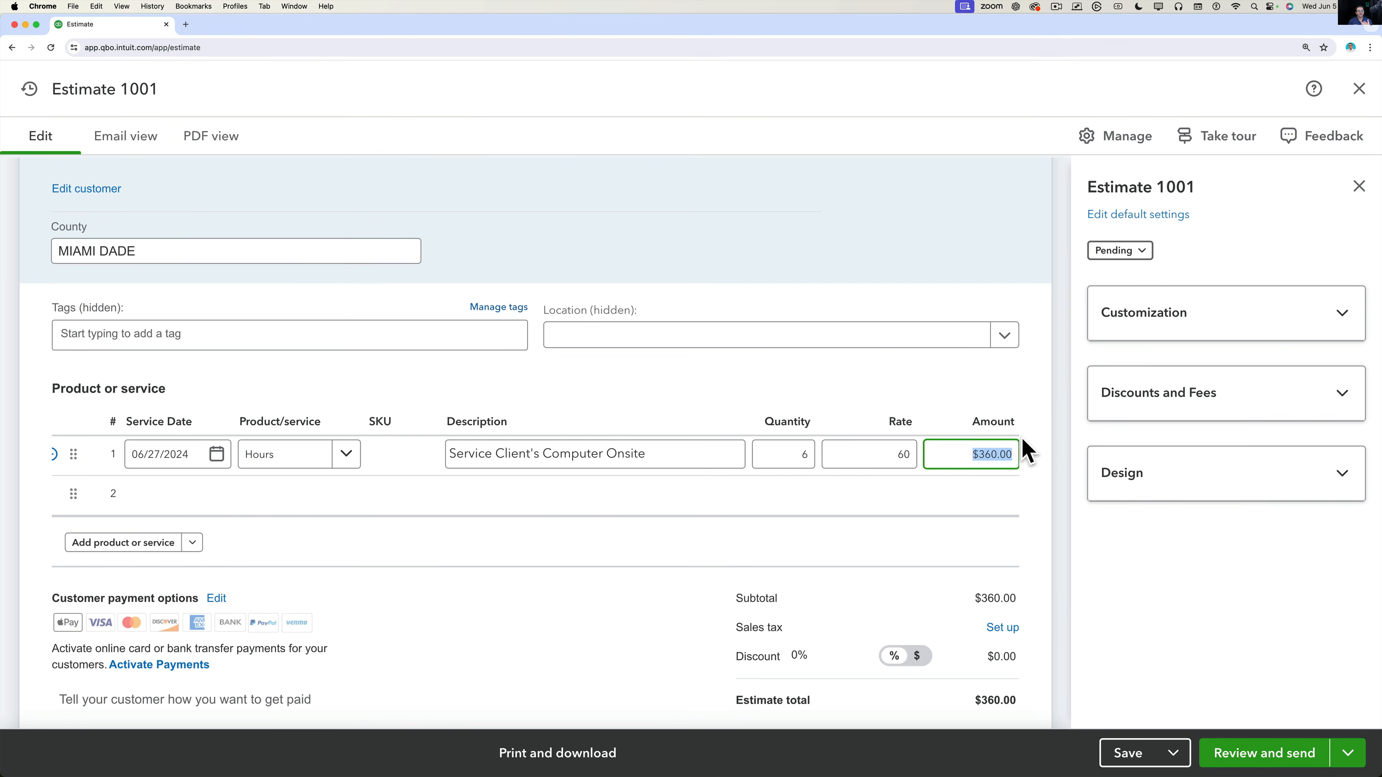
pyautogui.click(1027, 448)
pyautogui.click(340, 498)
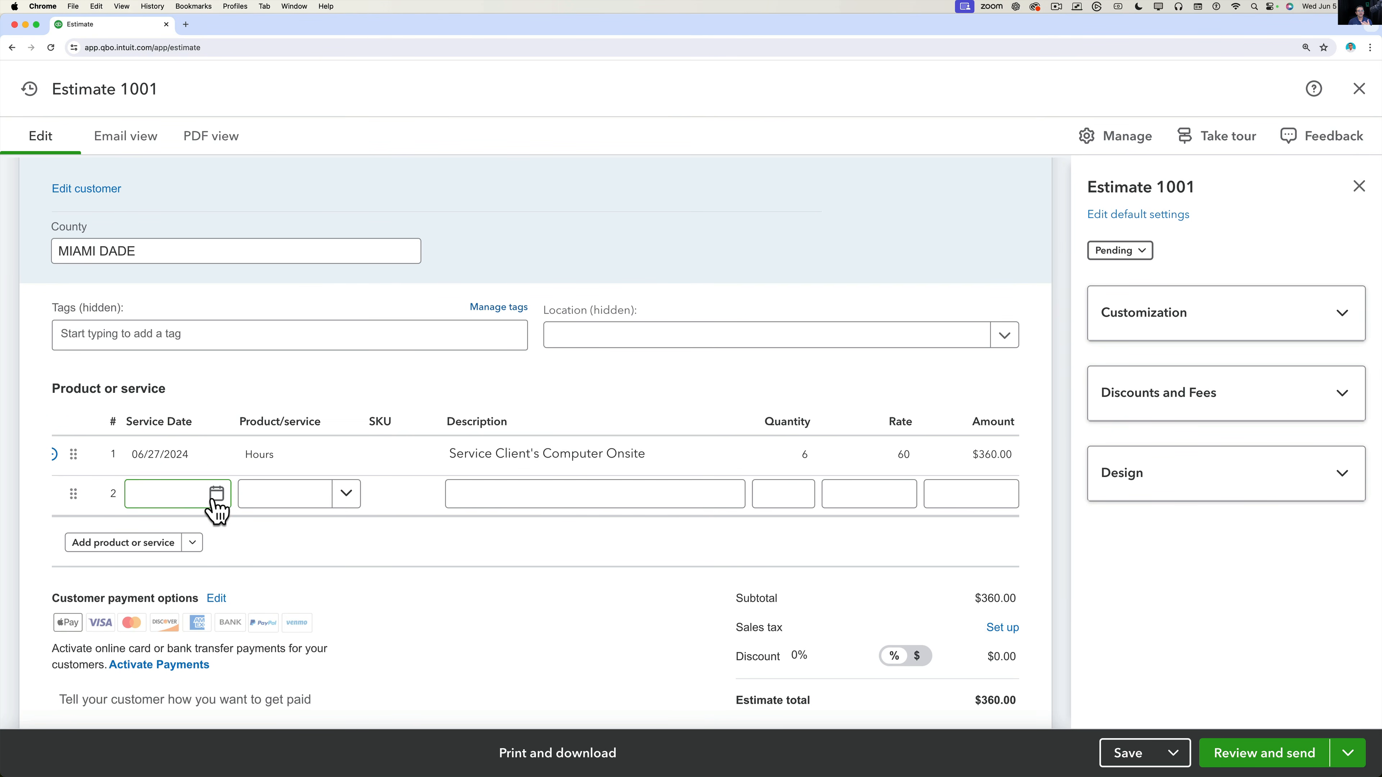
# Date line 2 07/31/2024, set its product to Services, and describe it as 'Follow Up Call'.
pyautogui.click(217, 494)
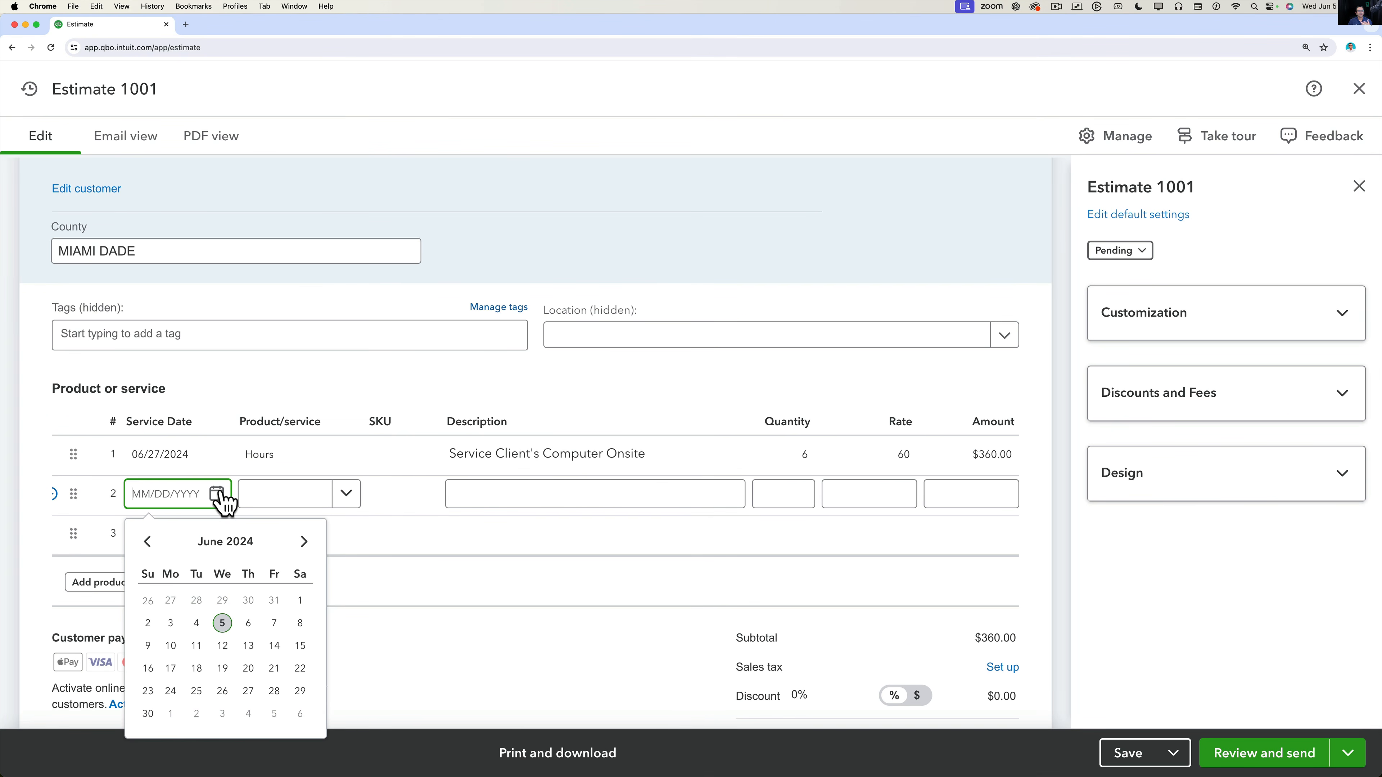
pyautogui.click(304, 541)
pyautogui.click(223, 691)
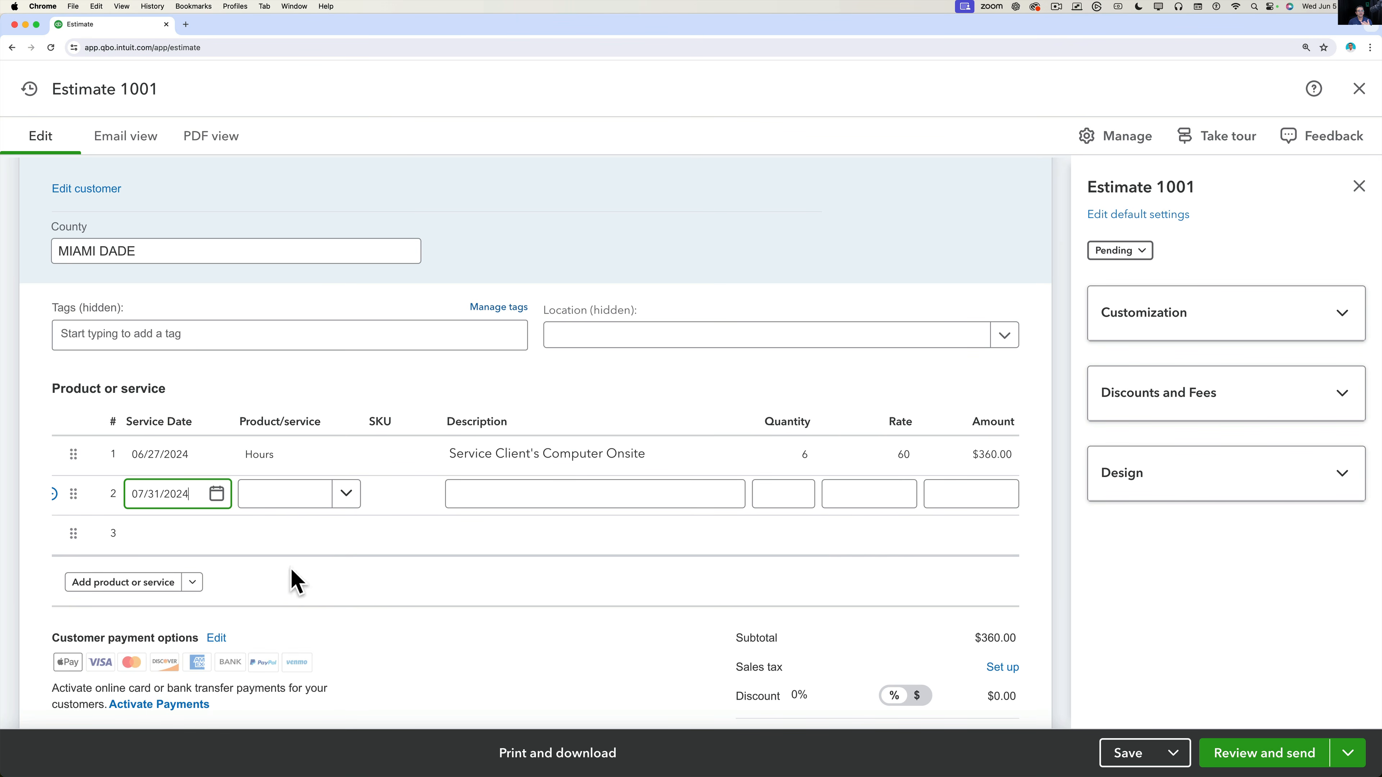
pyautogui.click(346, 494)
pyautogui.click(293, 638)
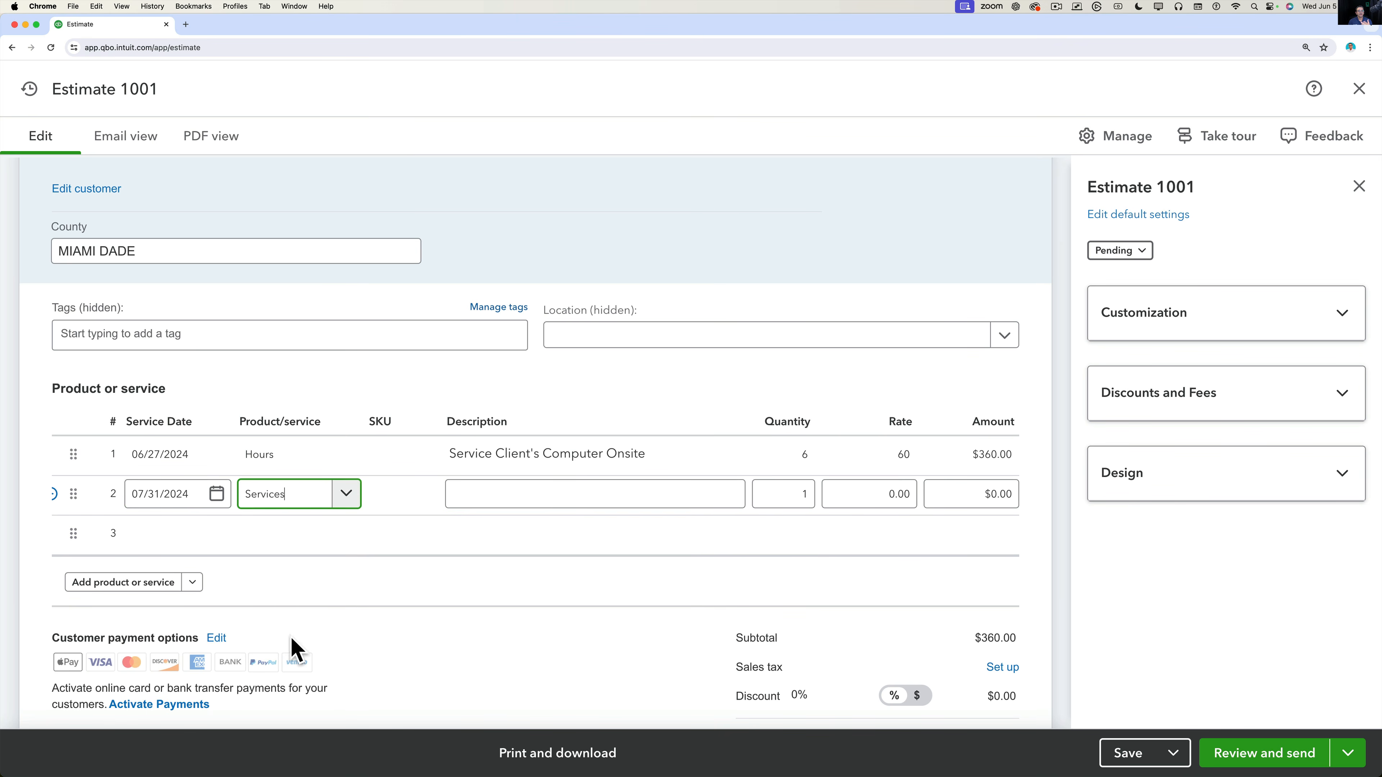
pyautogui.click(477, 494)
pyautogui.write('Follo')
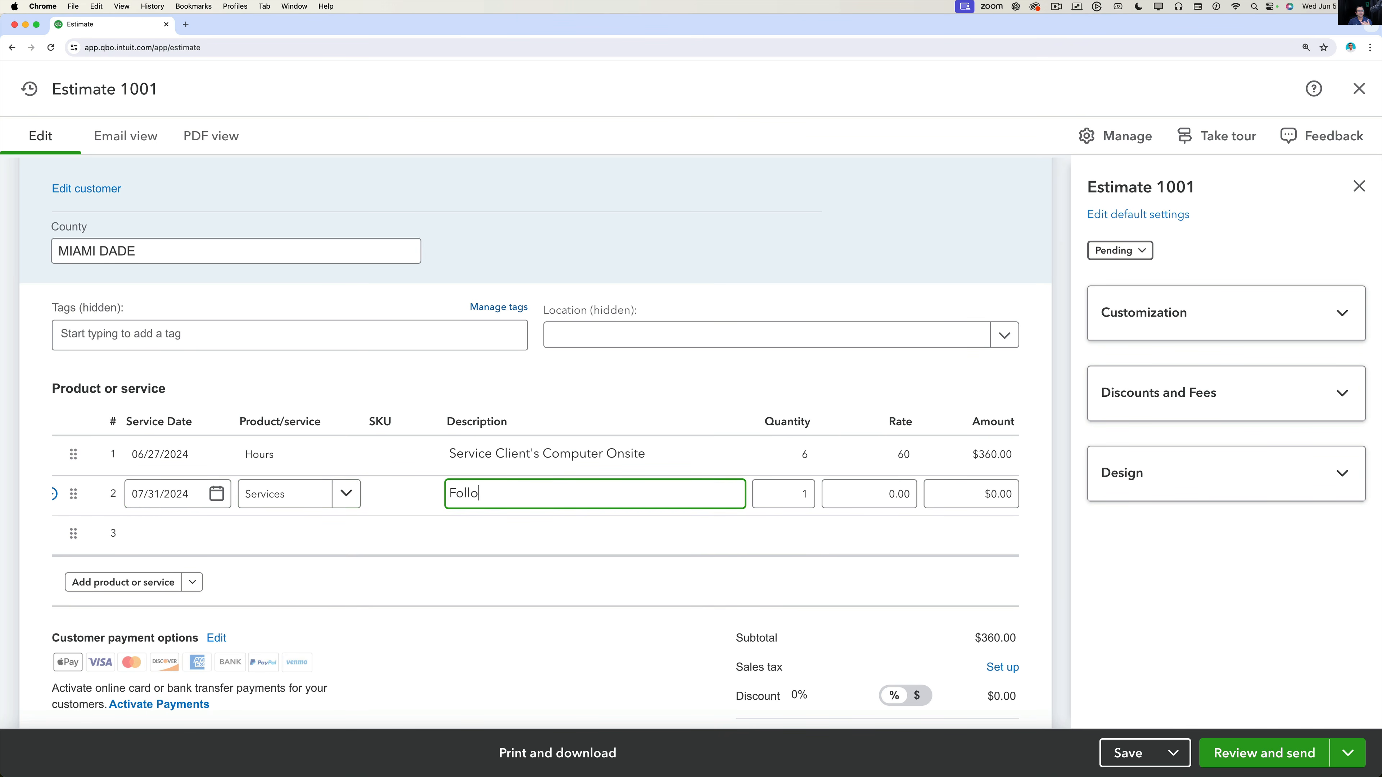
pyautogui.write('w Up Call')
# Leave line 2's quantity blank and give it a rate of 100, making the subtotal $460.00.
pyautogui.press('Tab')
pyautogui.press('Tab')
pyautogui.write('1')
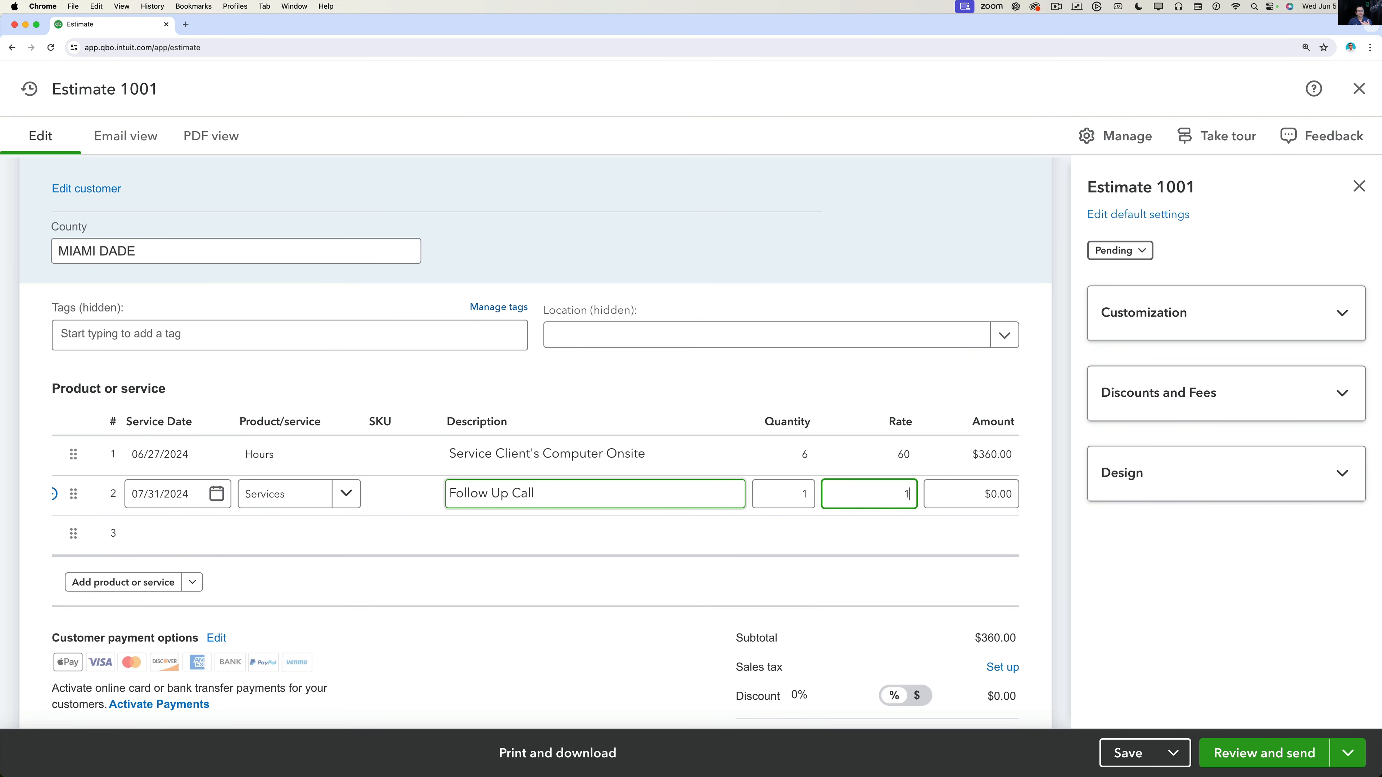
pyautogui.press('Tab')
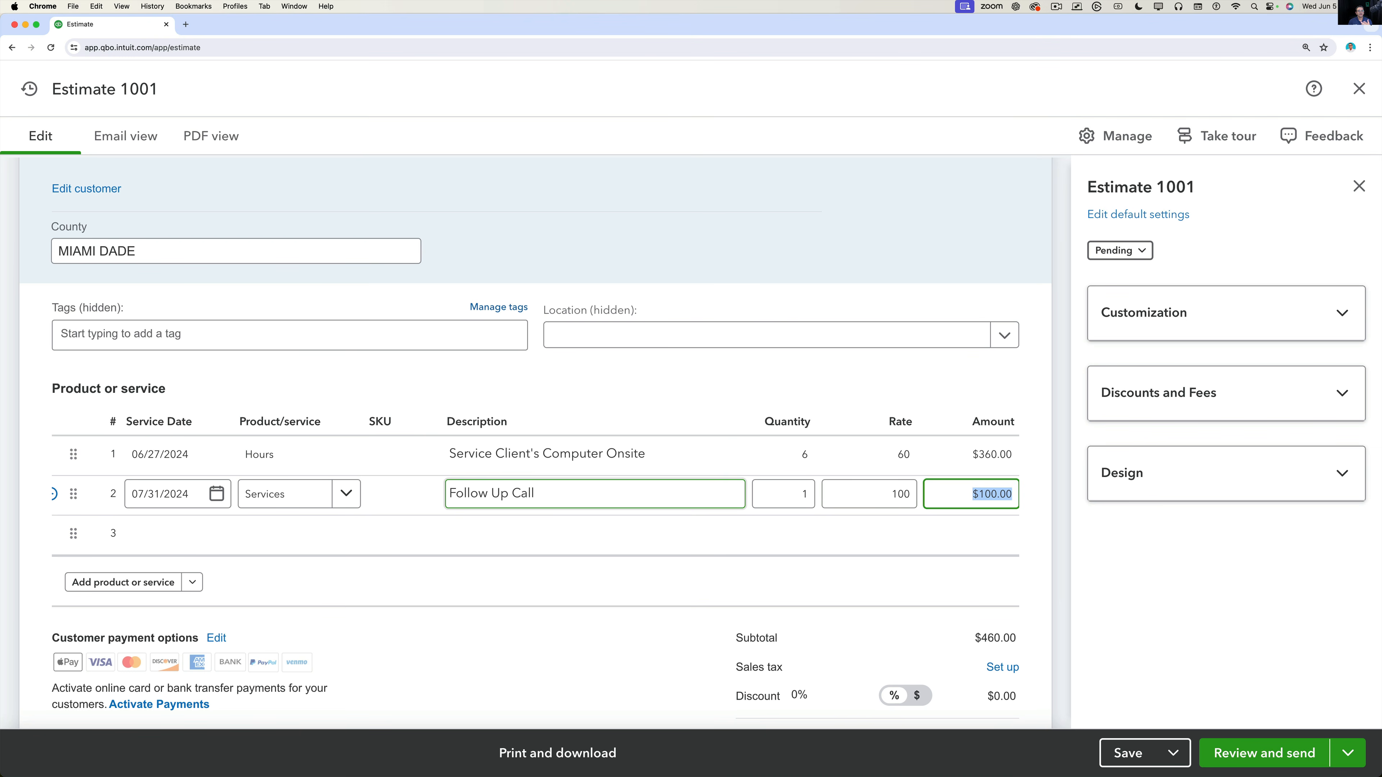
pyautogui.click(810, 493)
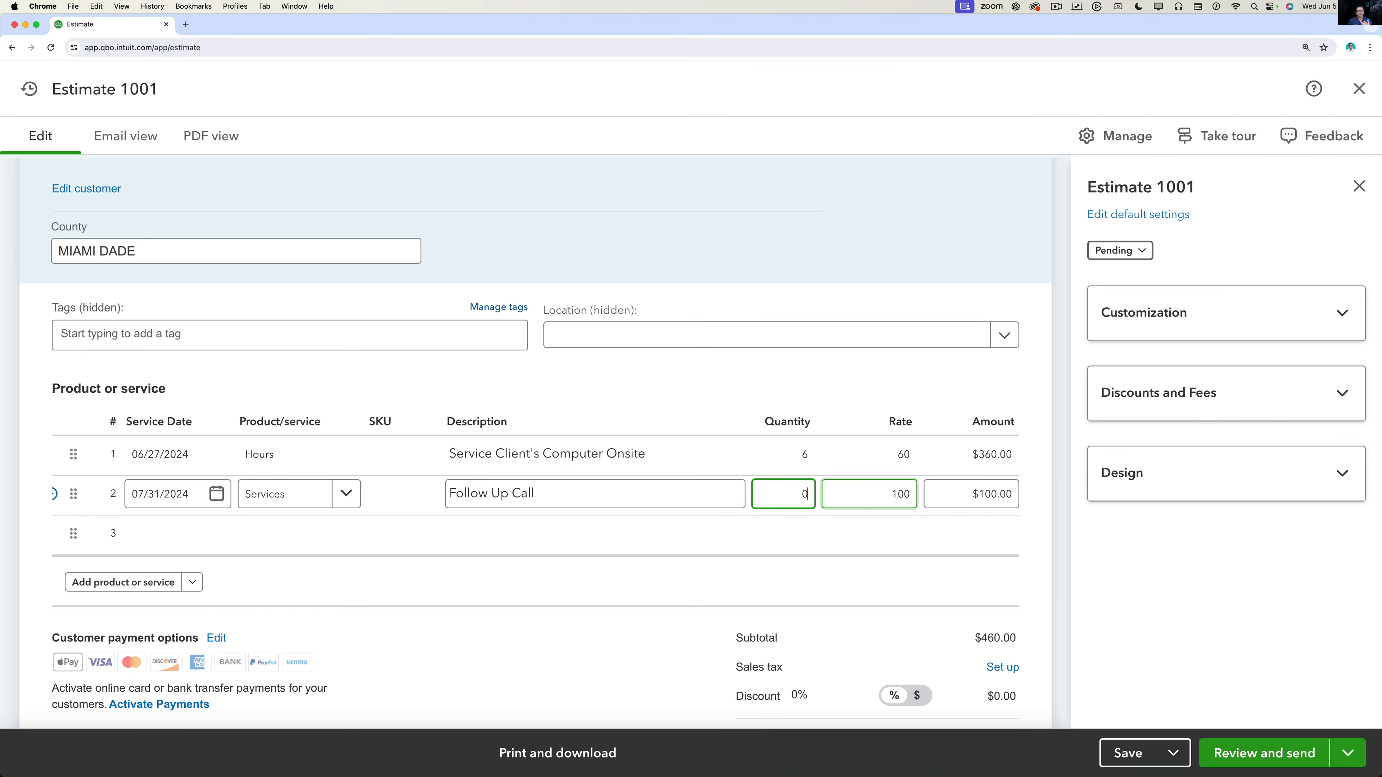
pyautogui.write('0')
pyautogui.press('Tab')
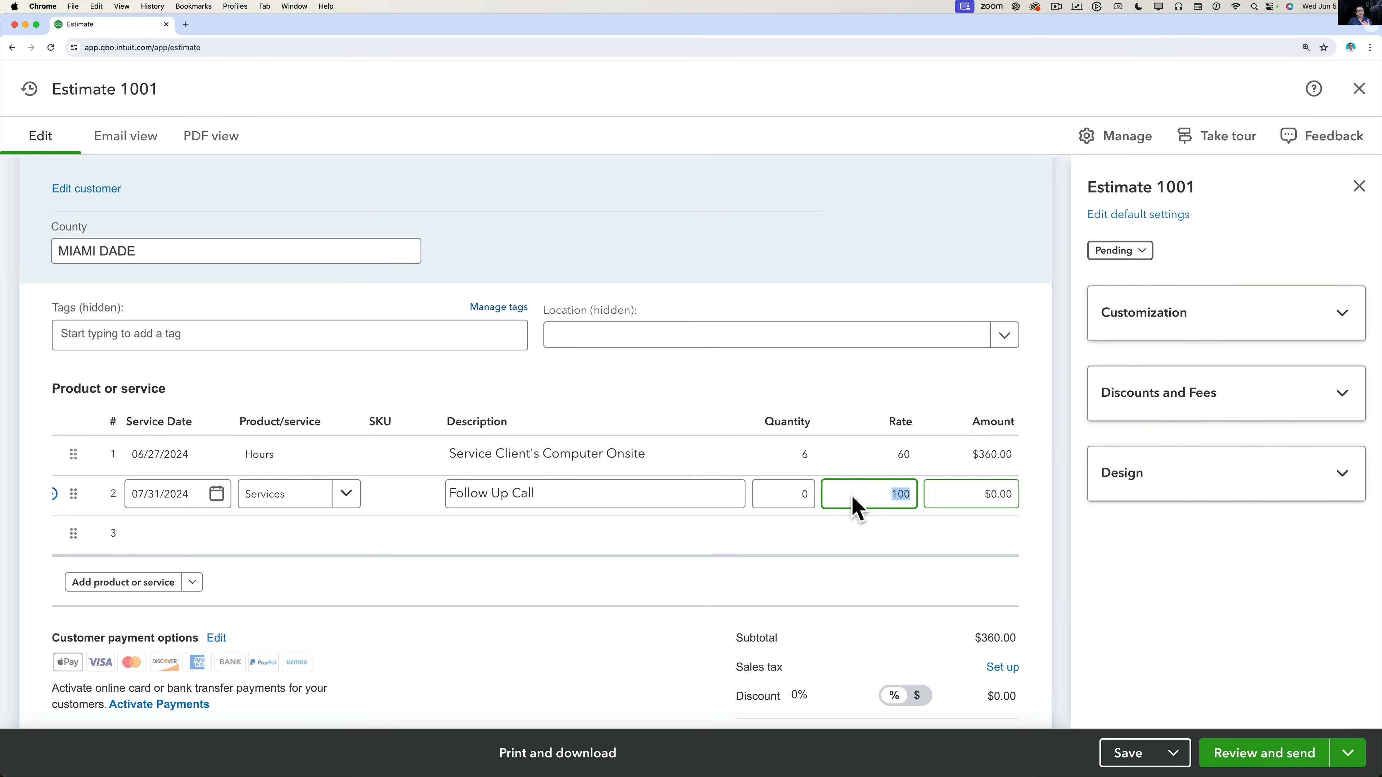
pyautogui.click(800, 495)
pyautogui.press('BackSpace')
pyautogui.press('Tab')
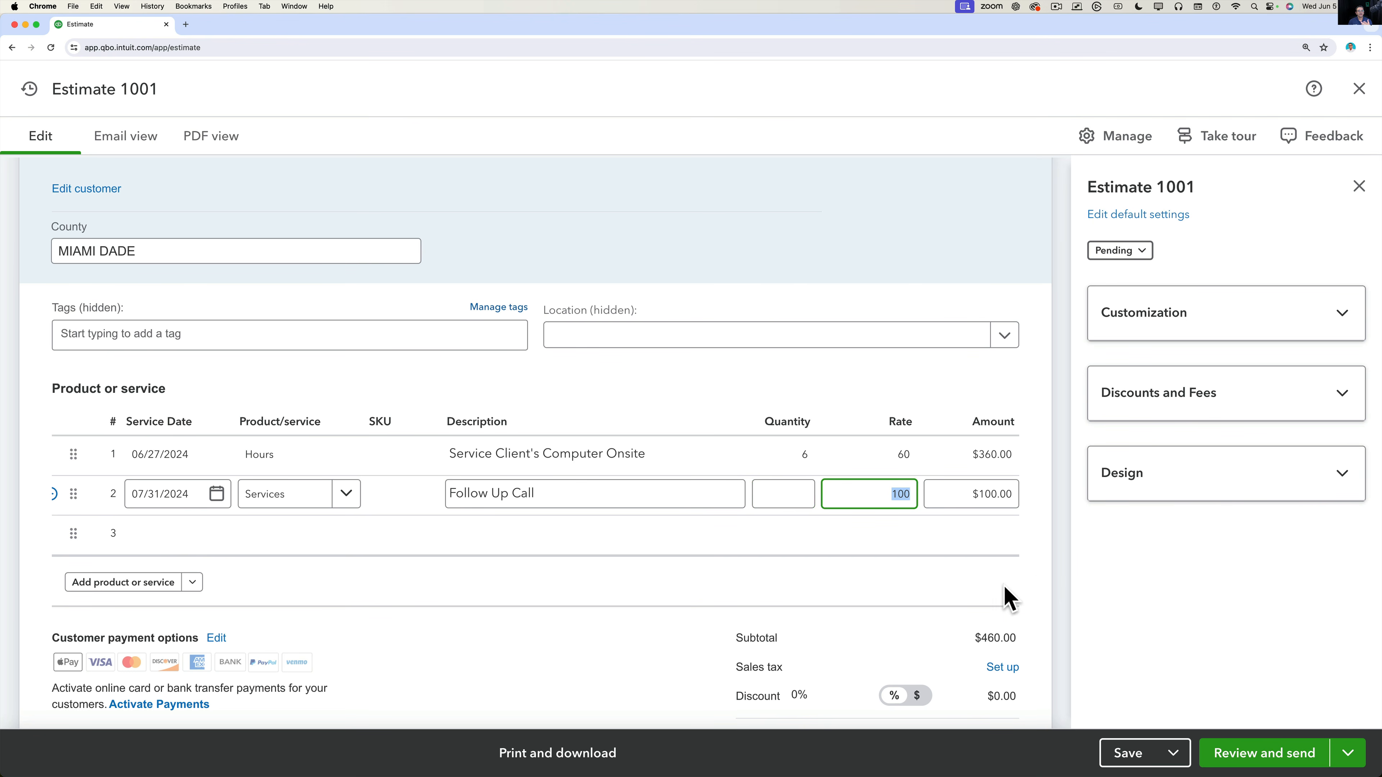
pyautogui.click(716, 610)
pyautogui.click(339, 502)
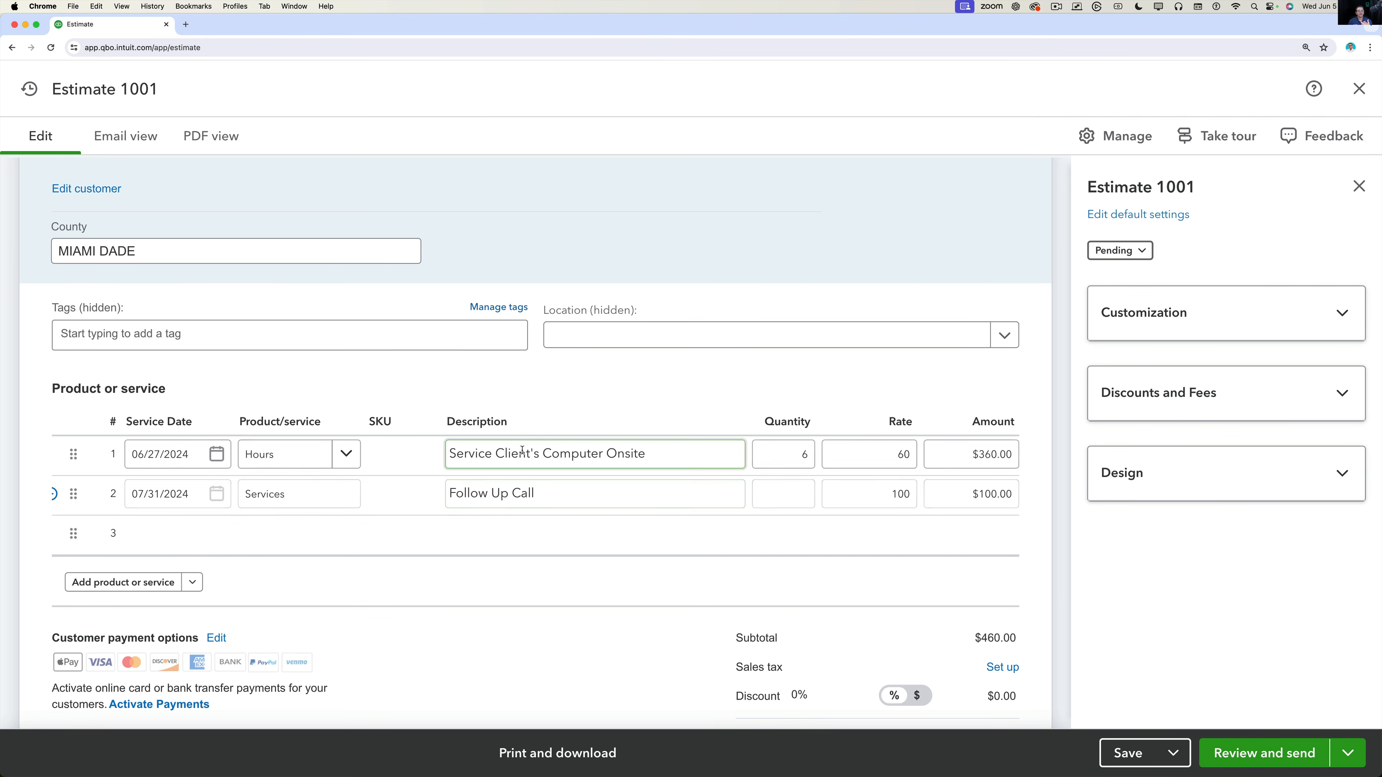
pyautogui.click(344, 537)
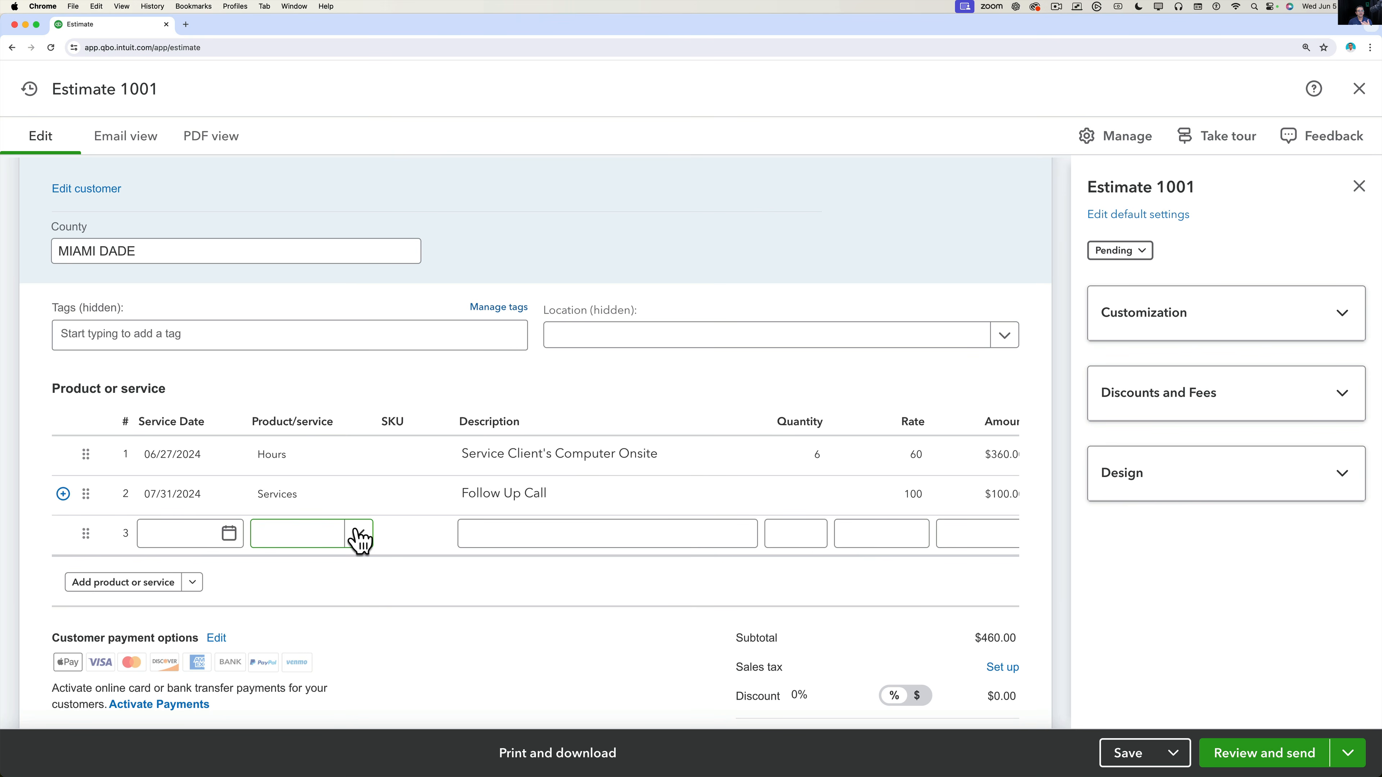
# Insert a blank line above Follow Up Call, then drag Follow Up Call back into second place.
pyautogui.press('alt+super+8')
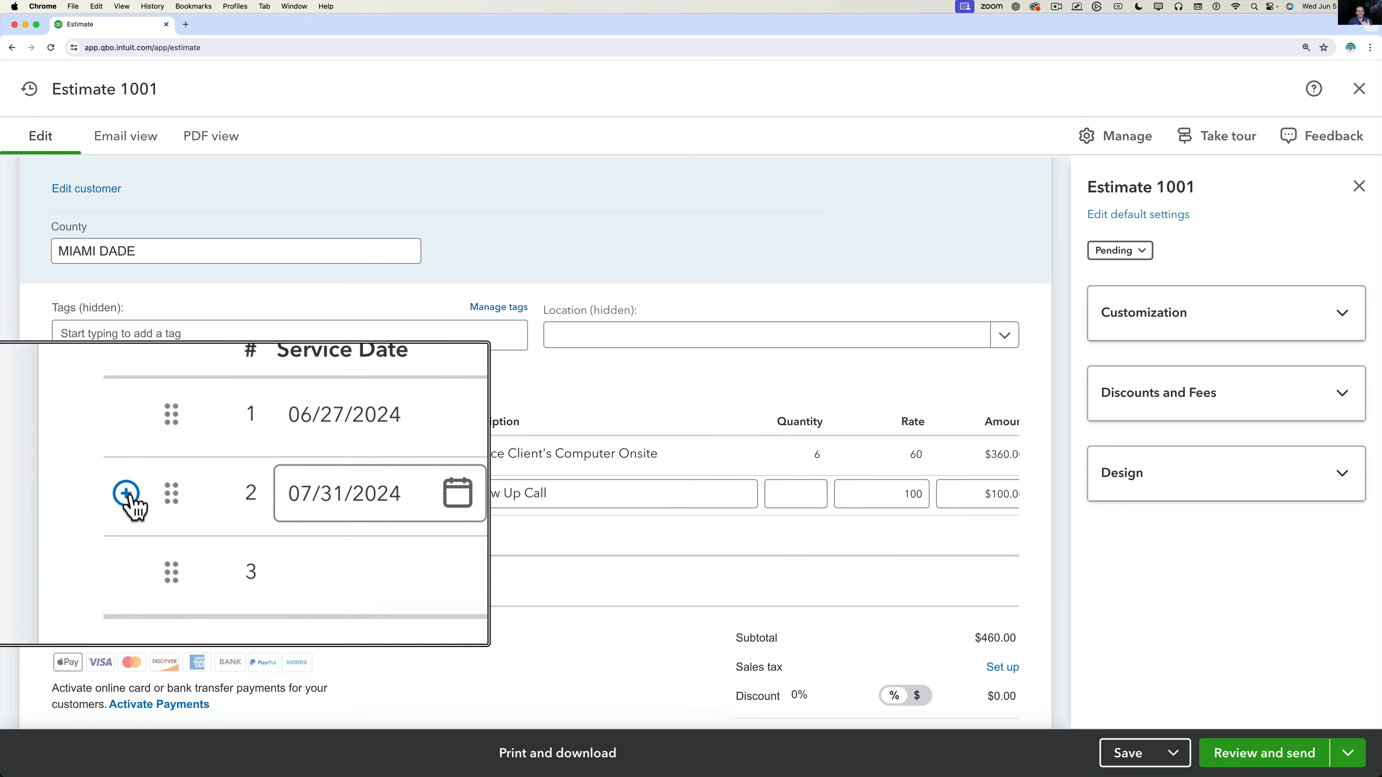
pyautogui.press('alt+super+8')
pyautogui.click(62, 493)
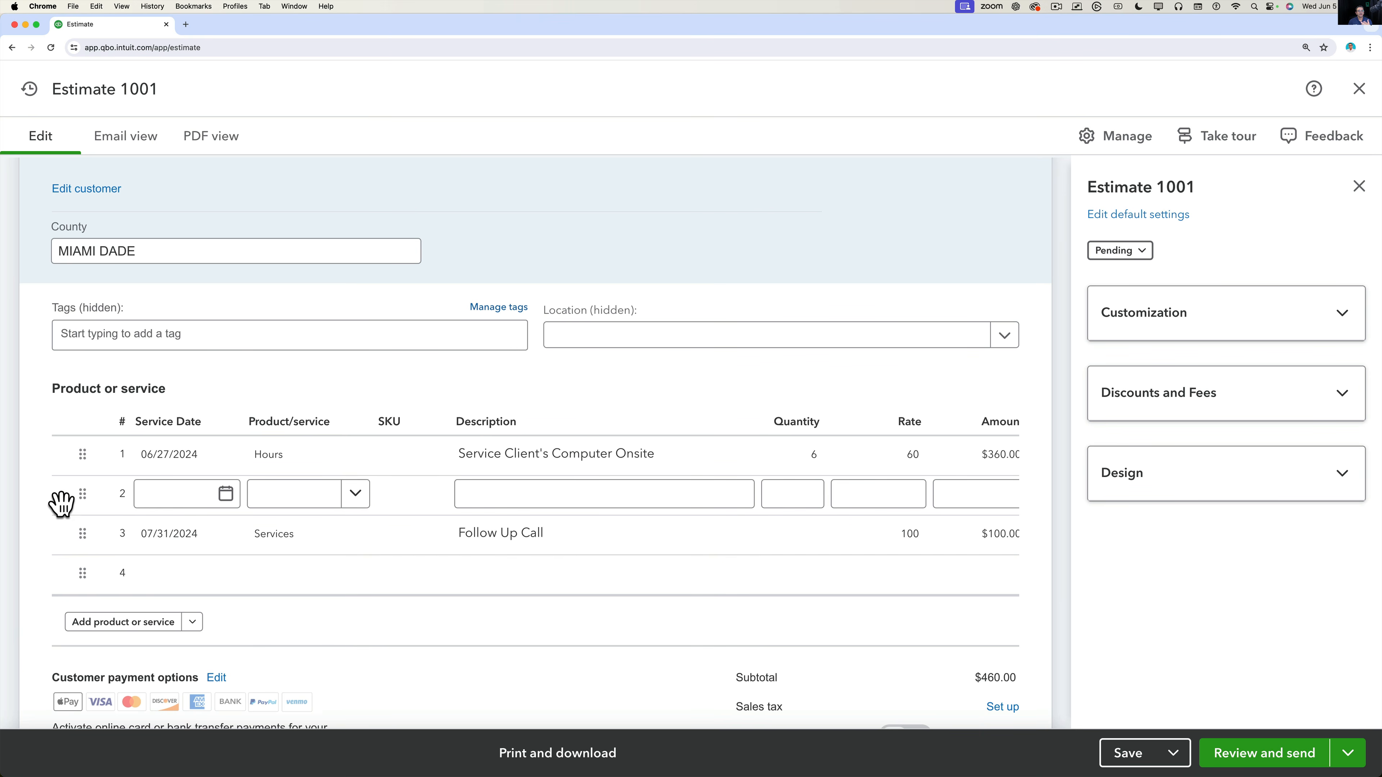
pyautogui.press('alt+super+8')
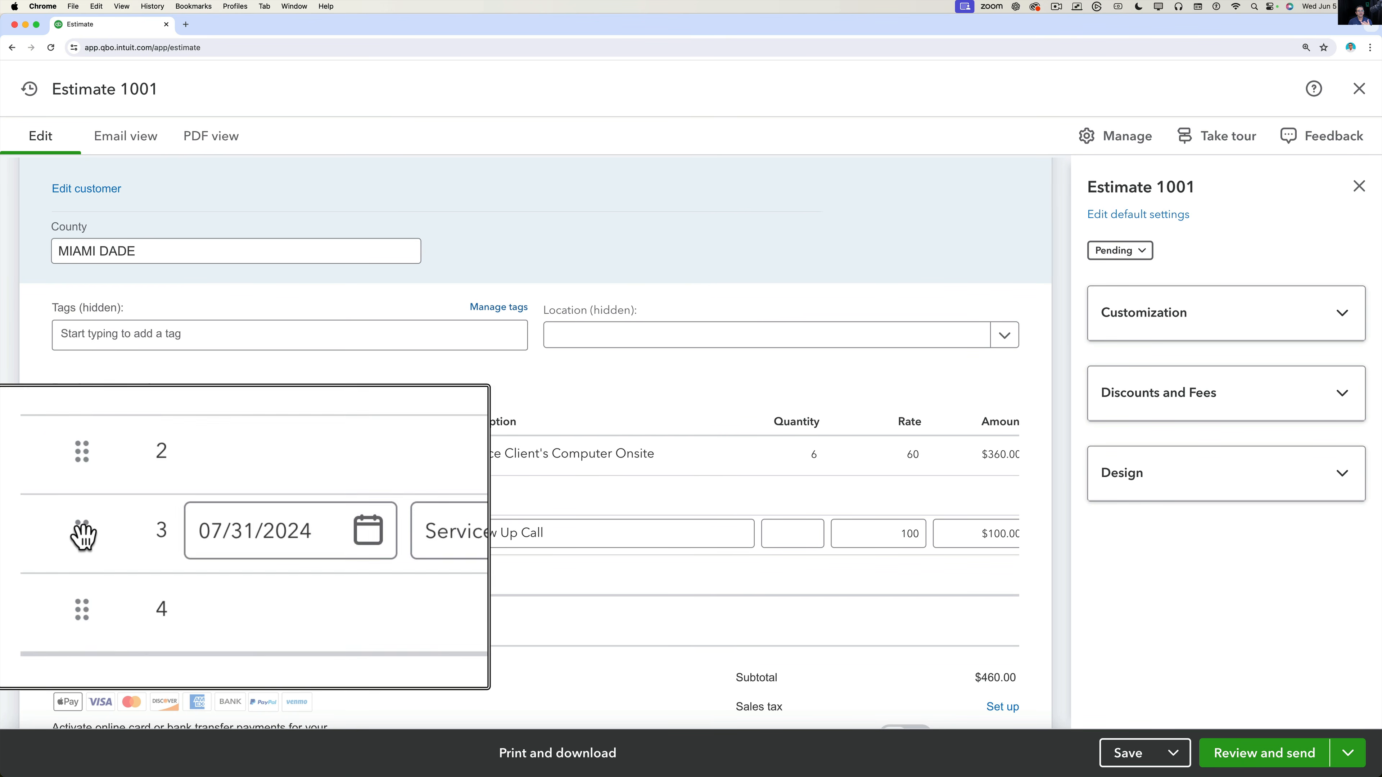
pyautogui.press('alt+super+8')
pyautogui.moveTo(82, 536); pyautogui.dragTo(86, 433)
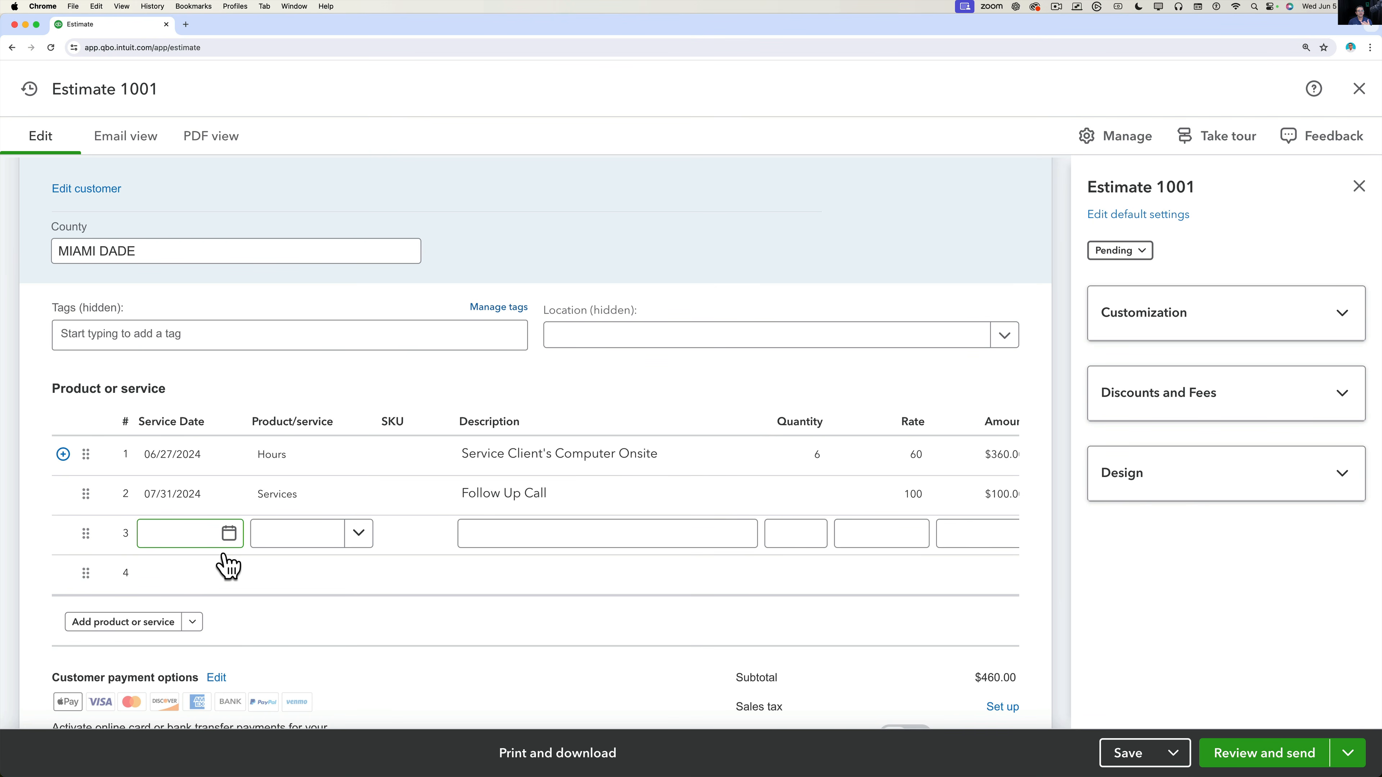
pyautogui.click(193, 621)
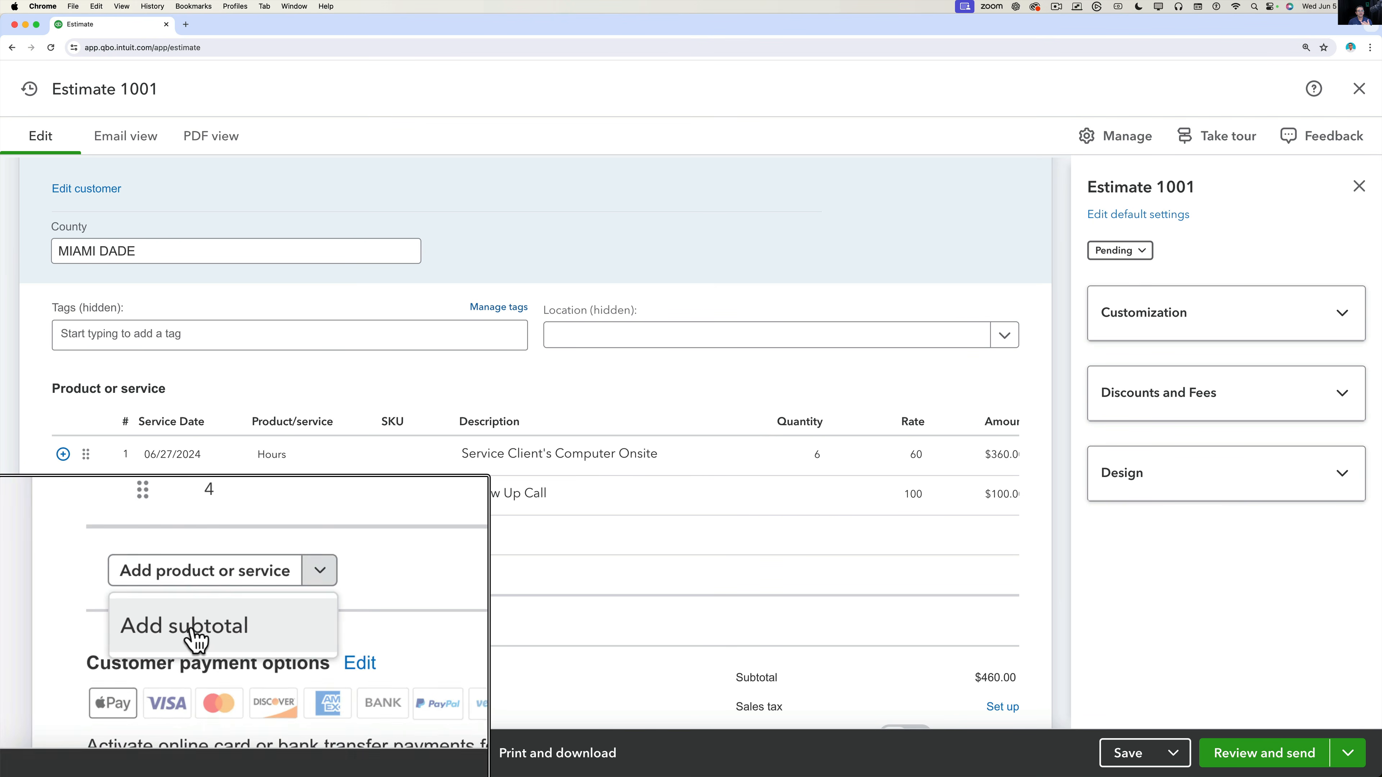
# Add a subtotal line under the two services labelled 'Total Services', showing $460.00.
pyautogui.click(117, 656)
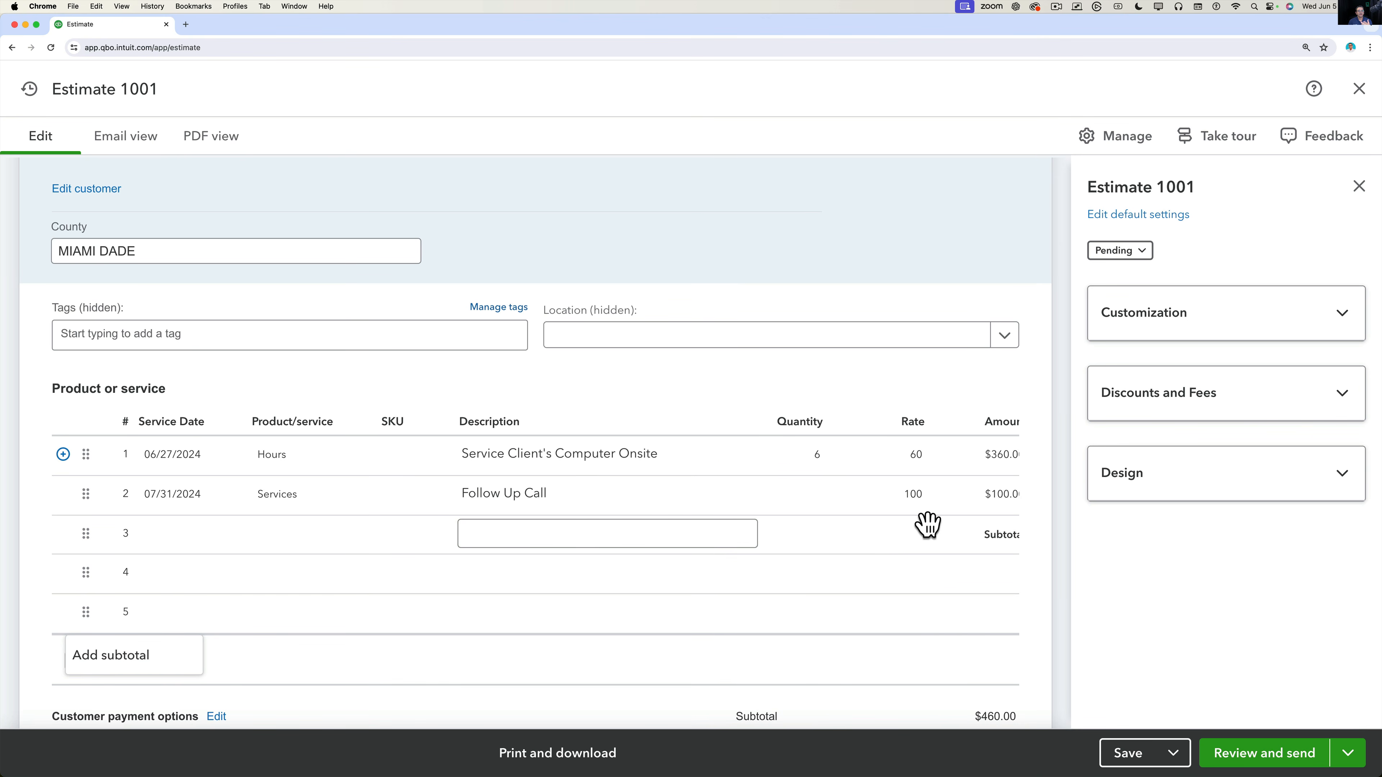
pyautogui.hscroll(3, 928, 523)
pyautogui.hscroll(2, 928, 525)
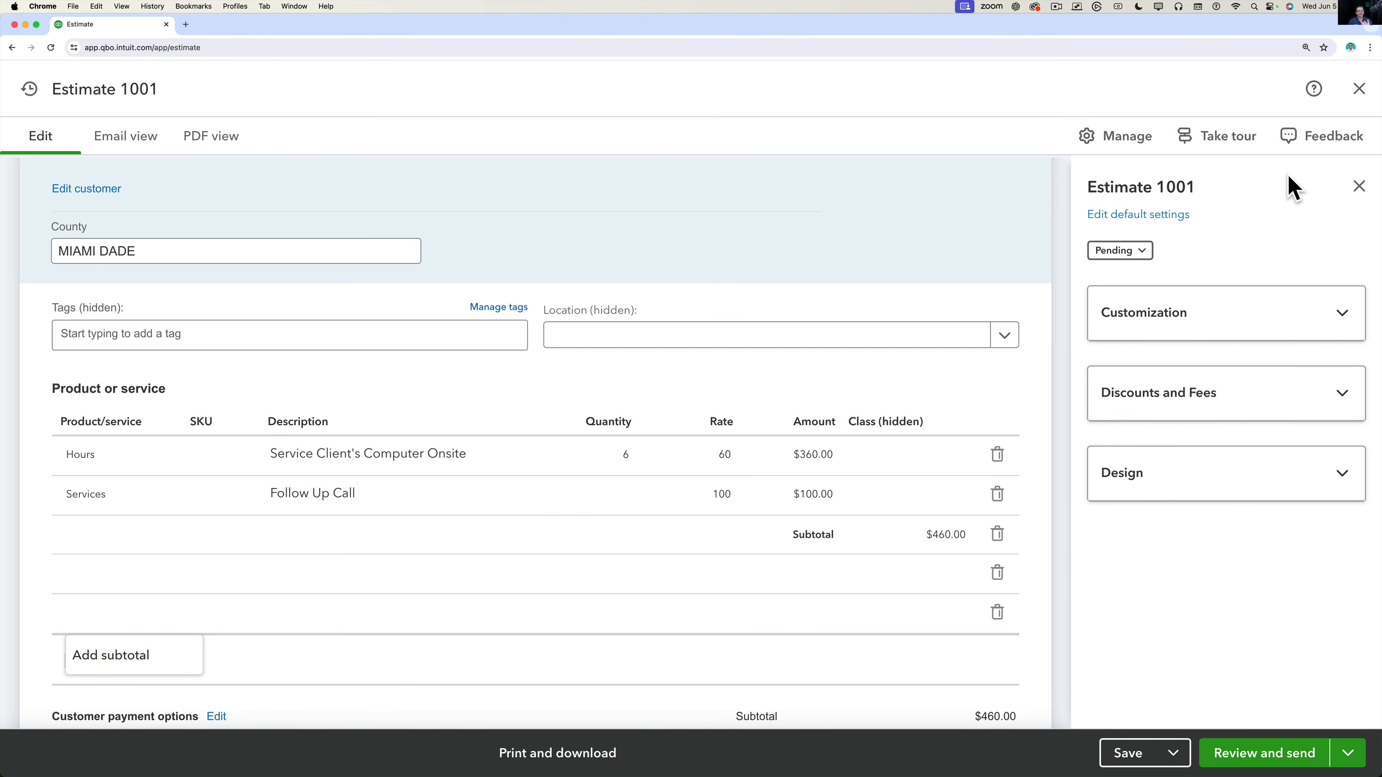
pyautogui.click(1359, 187)
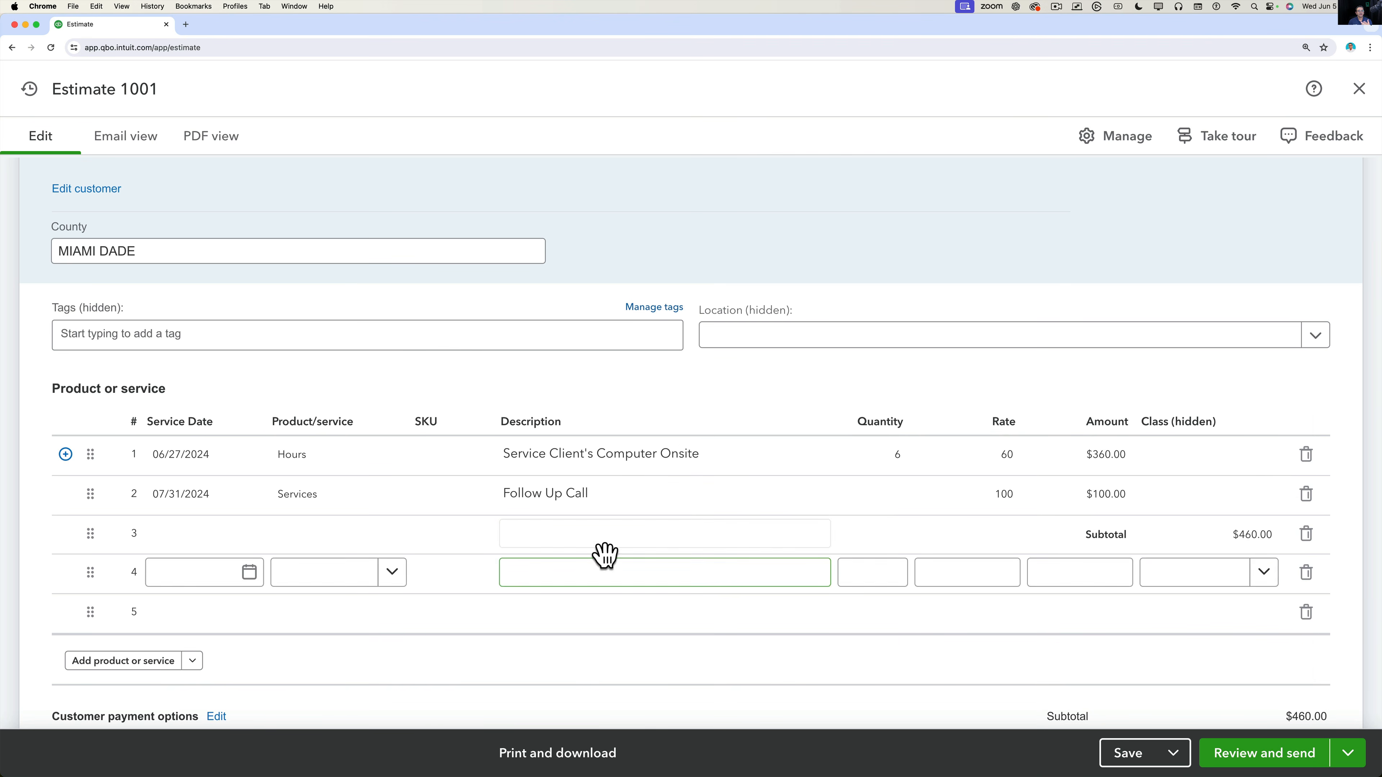
pyautogui.click(544, 529)
pyautogui.write('Total ')
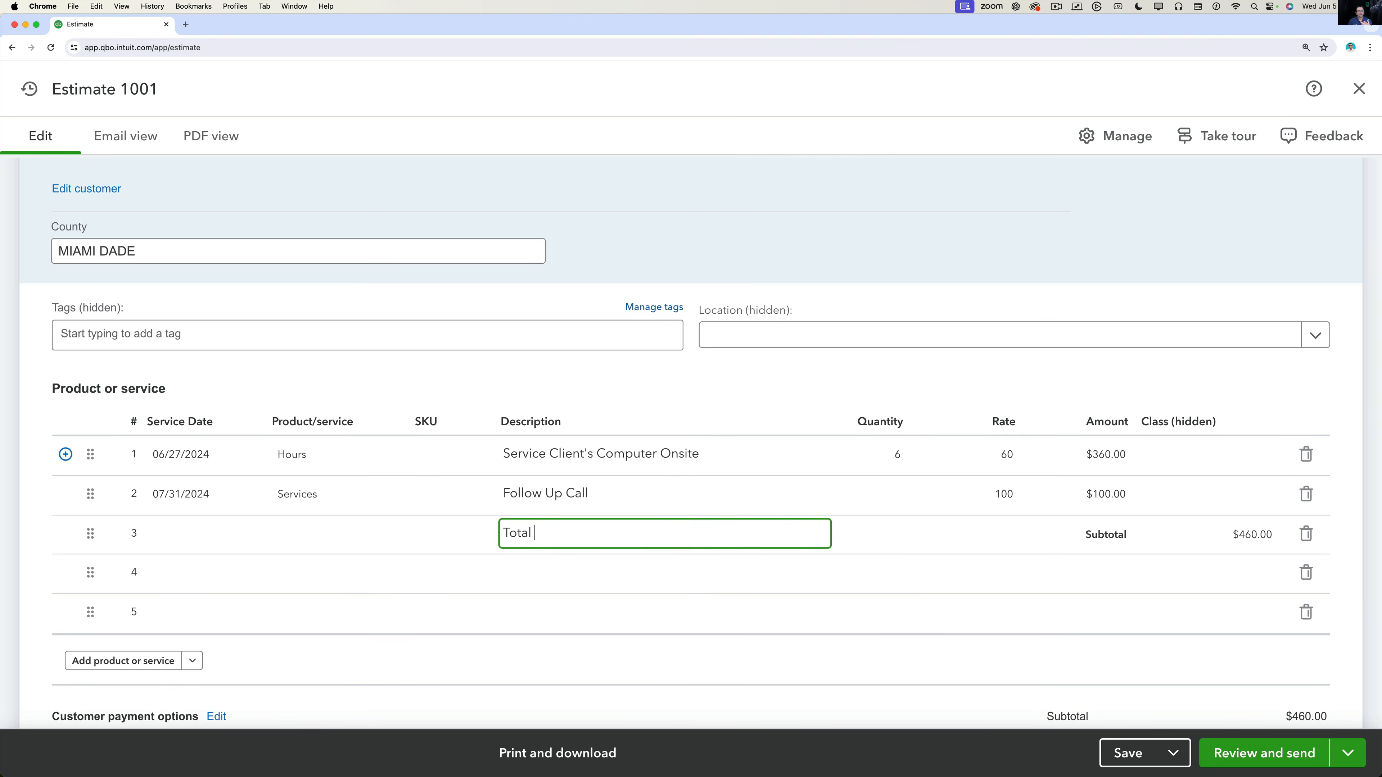
pyautogui.write('Services')
pyautogui.click(318, 574)
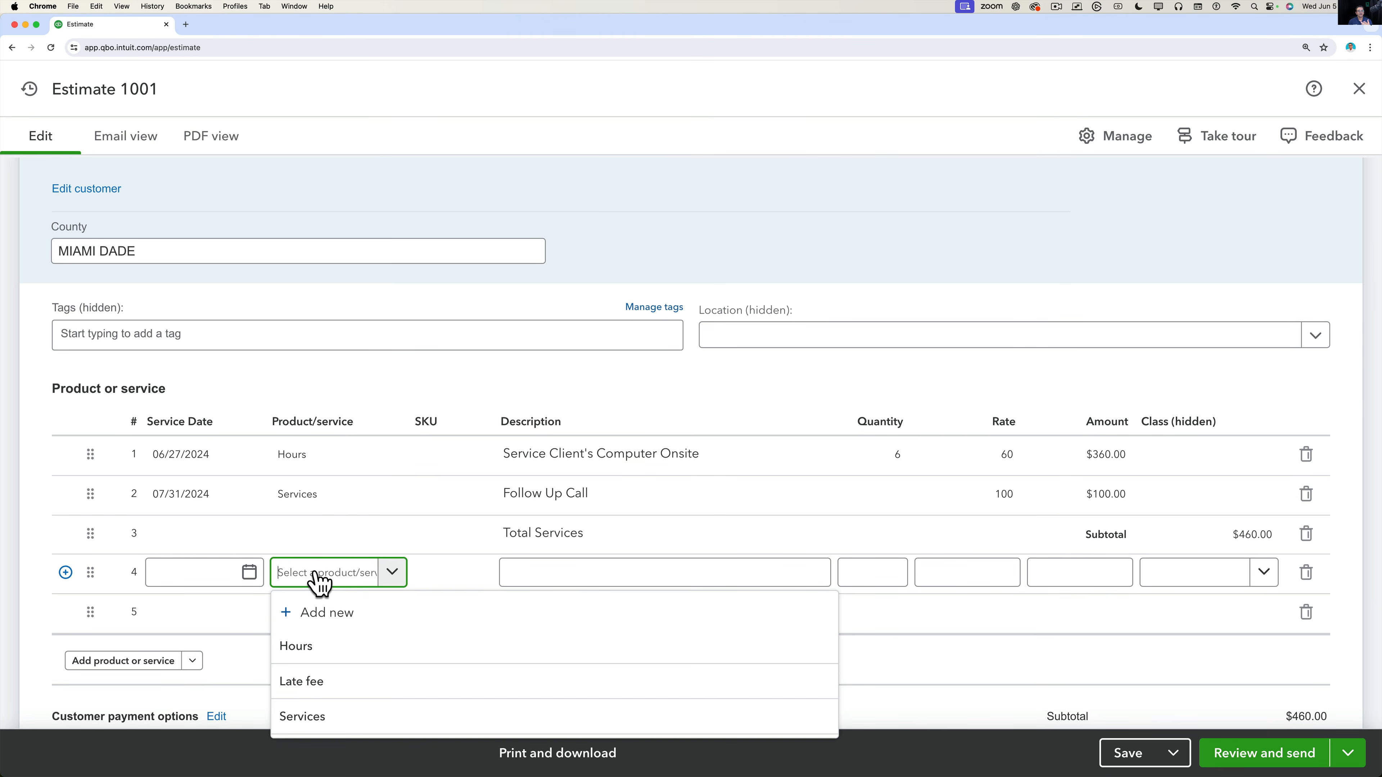
# Create a non-inventory item 'Cables' posting to Sales of Product Income and place it on line 4.
pyautogui.click(311, 620)
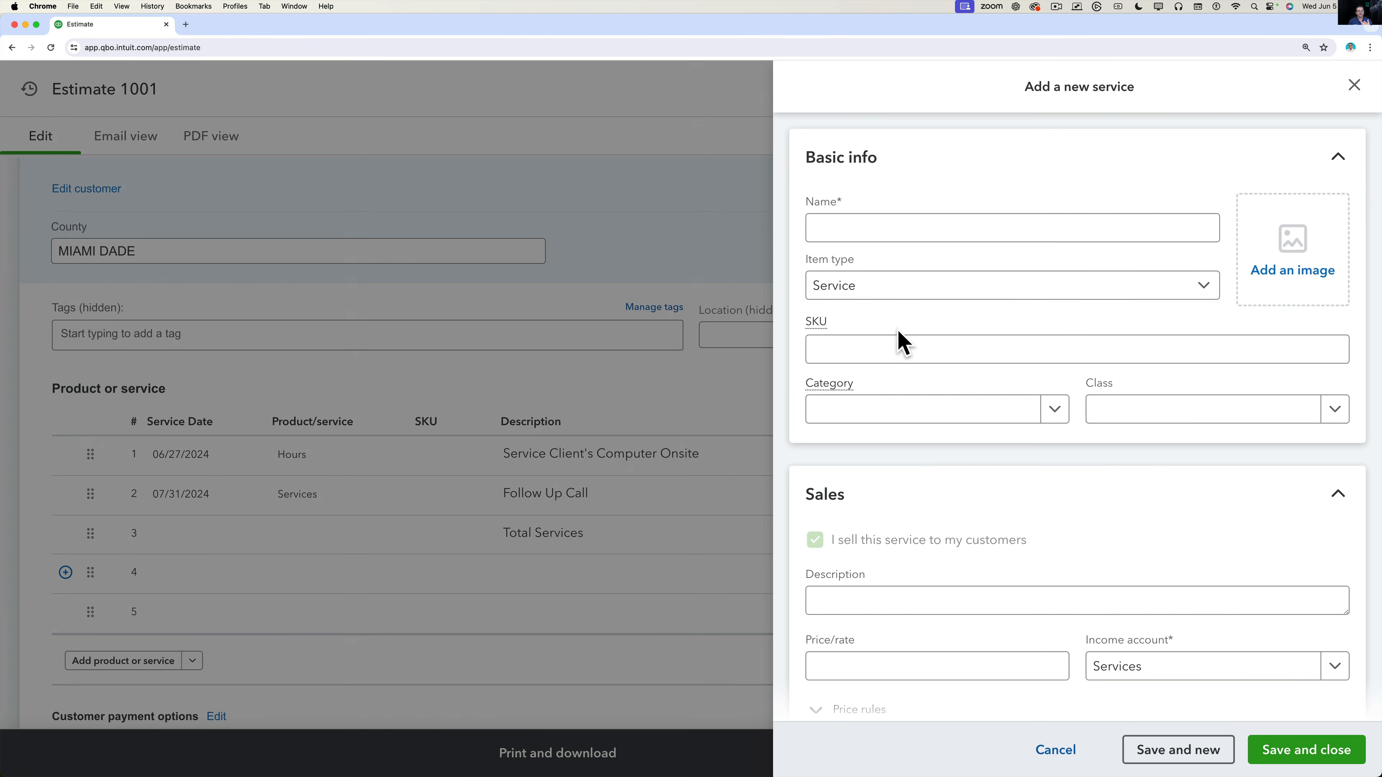
pyautogui.click(884, 225)
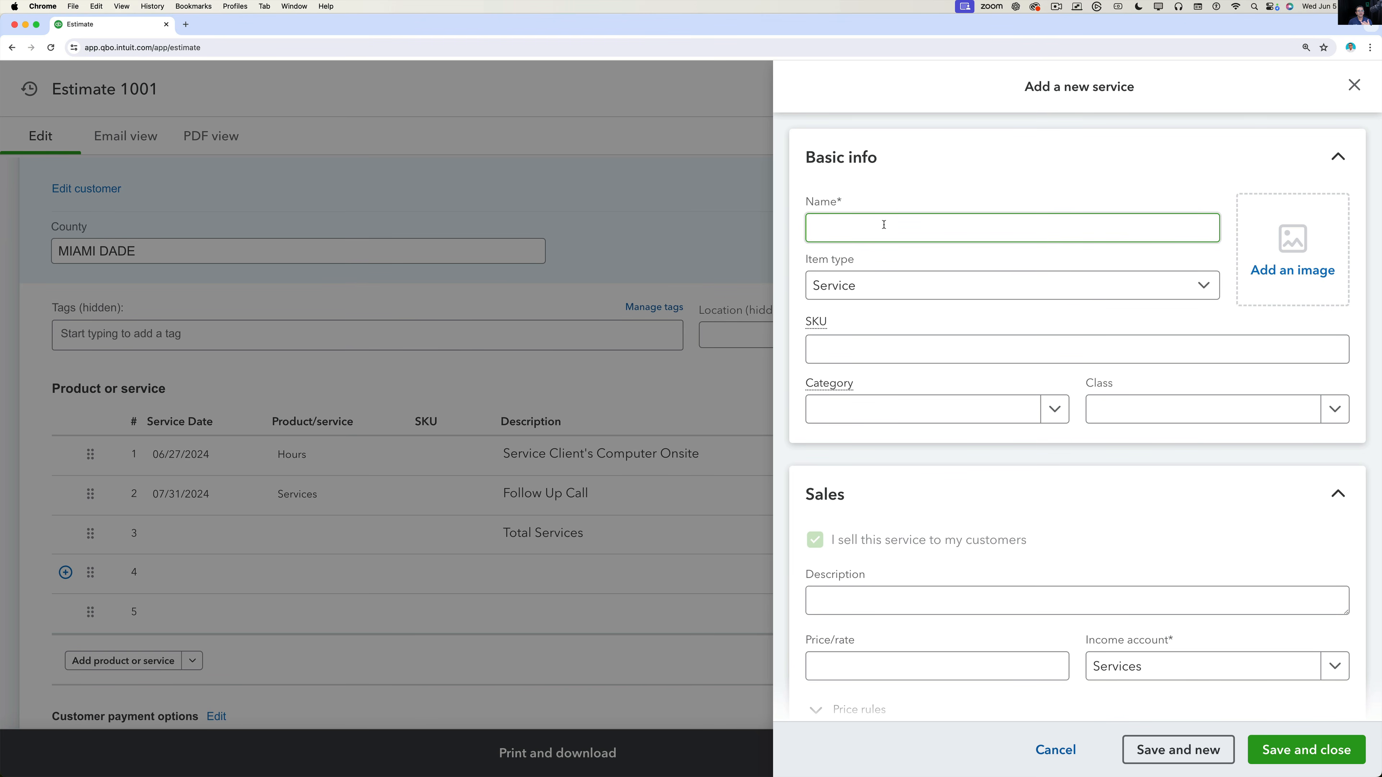
pyautogui.click(871, 294)
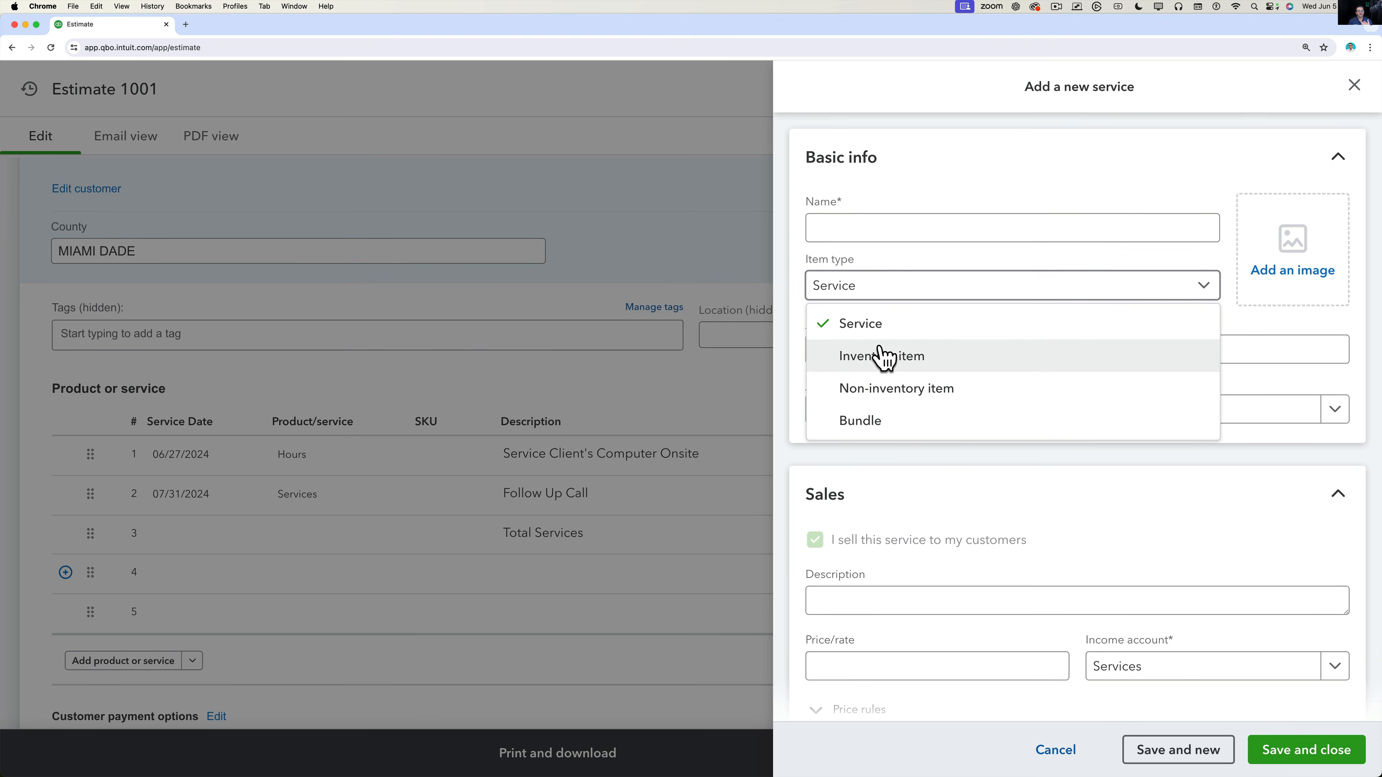
pyautogui.click(896, 388)
pyautogui.click(841, 221)
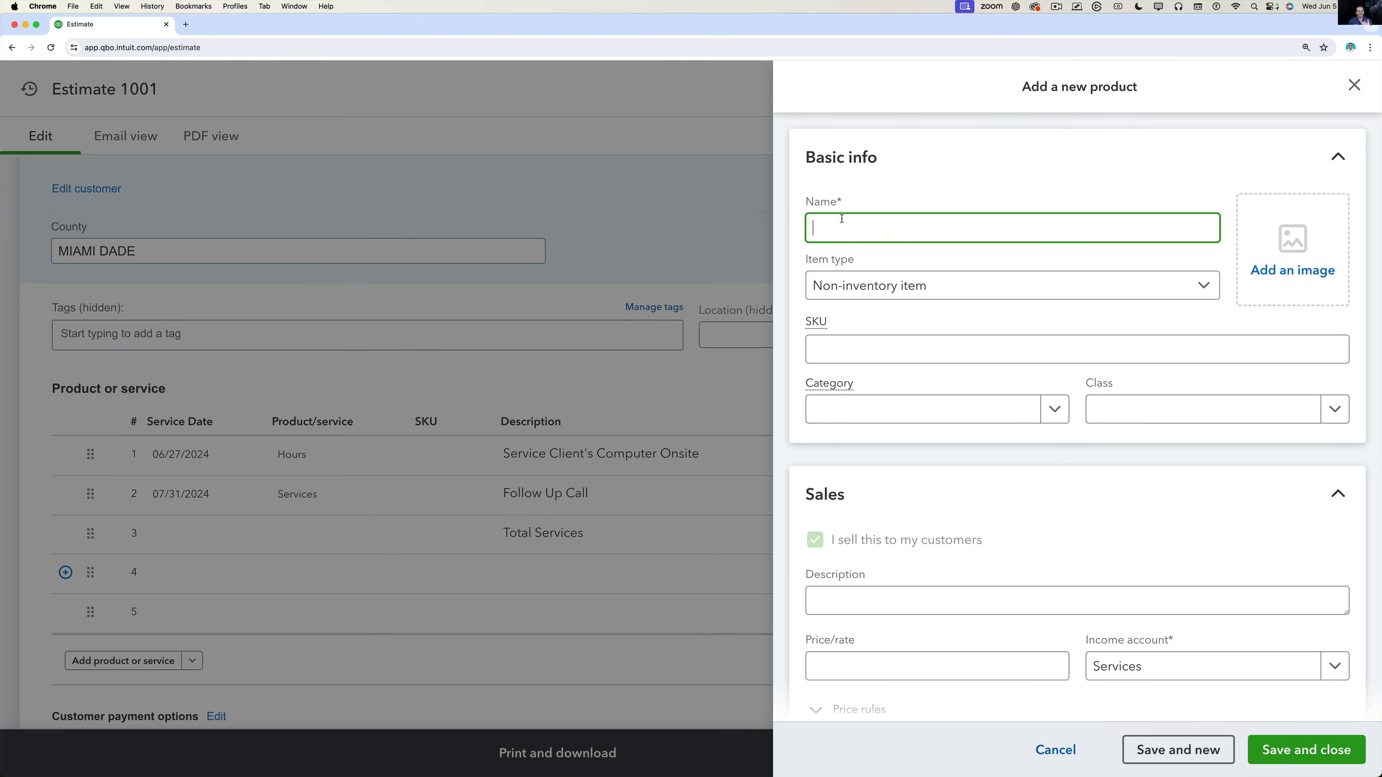
pyautogui.write('Cables')
pyautogui.click(1164, 667)
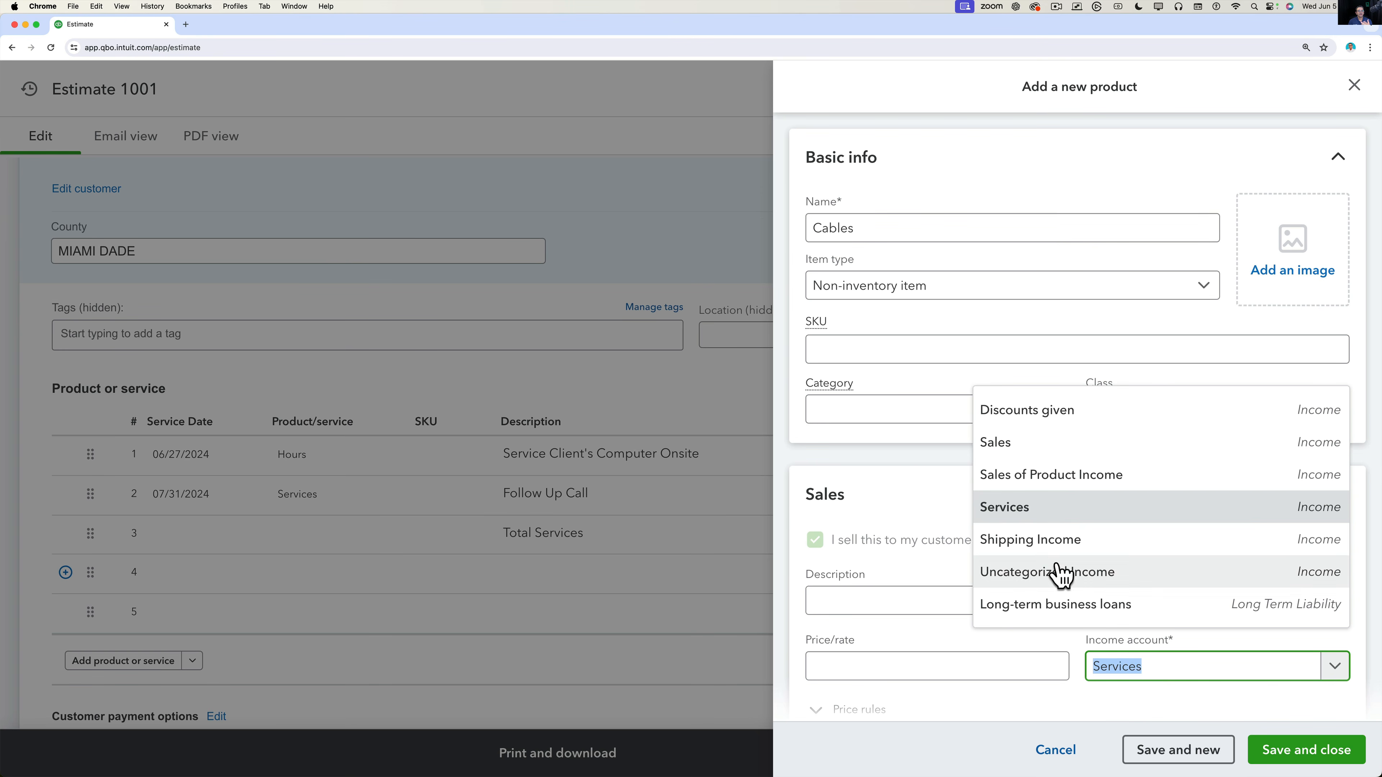
pyautogui.click(1036, 481)
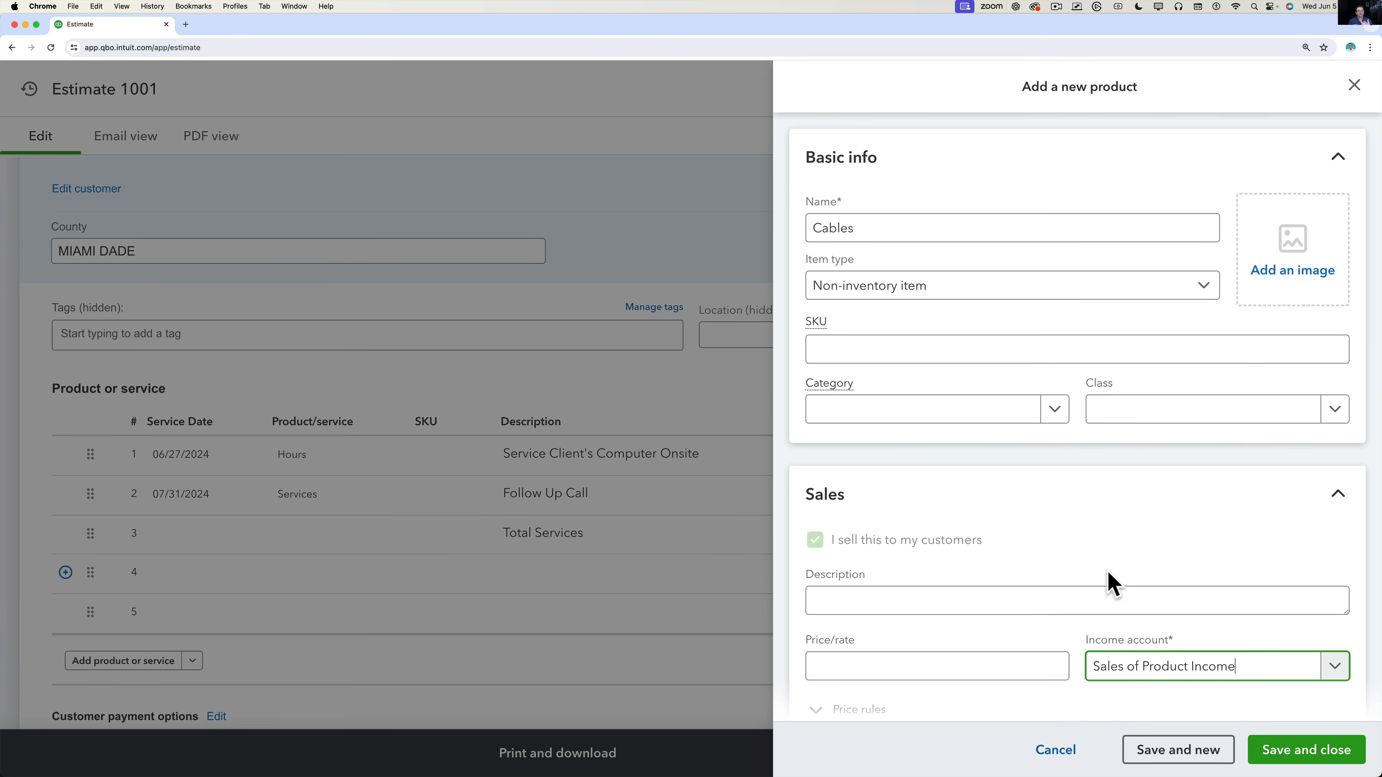
pyautogui.click(1296, 754)
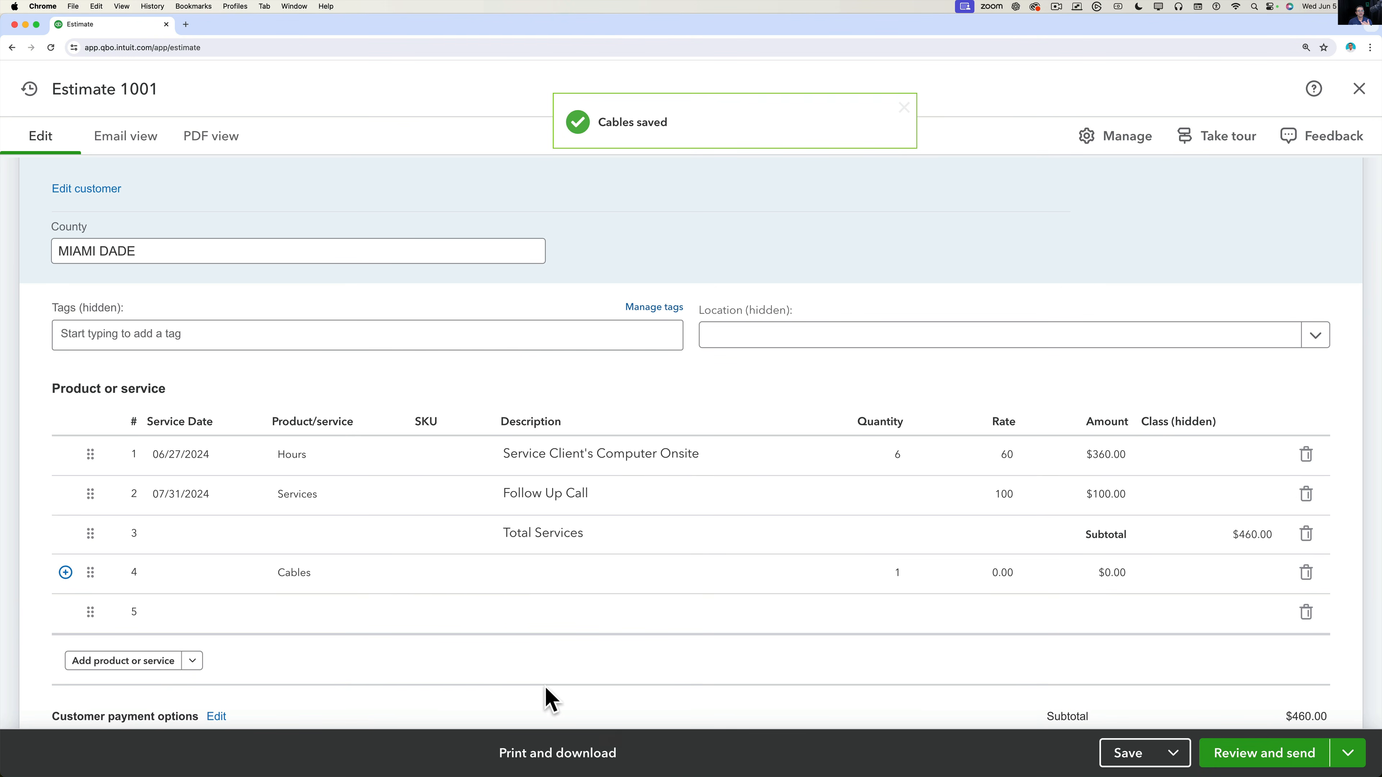
# Give the Cables line a rate of 27, totalling $27.00 and a $487.00 subtotal.
pyautogui.click(302, 595)
pyautogui.click(1013, 573)
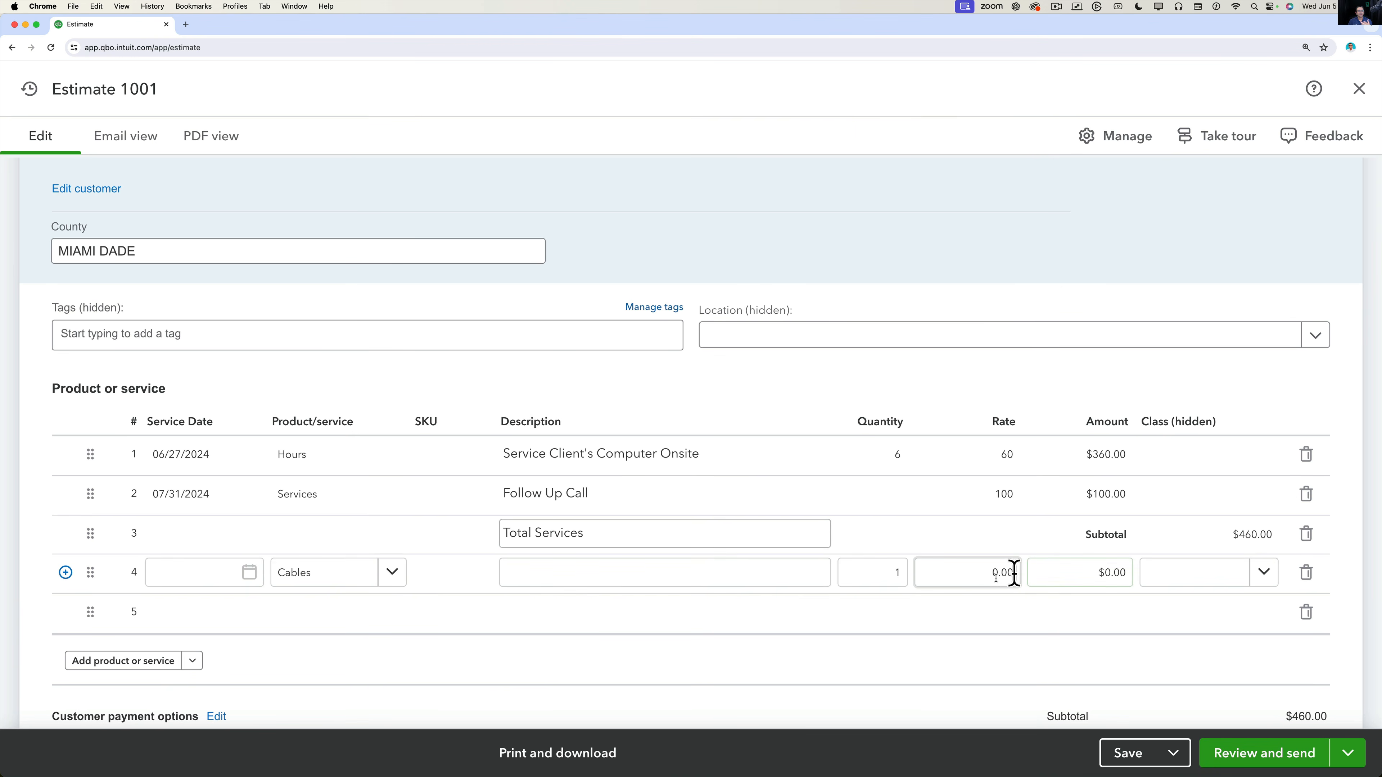
pyautogui.doubleClick(965, 572)
pyautogui.write('27')
pyautogui.press('Tab')
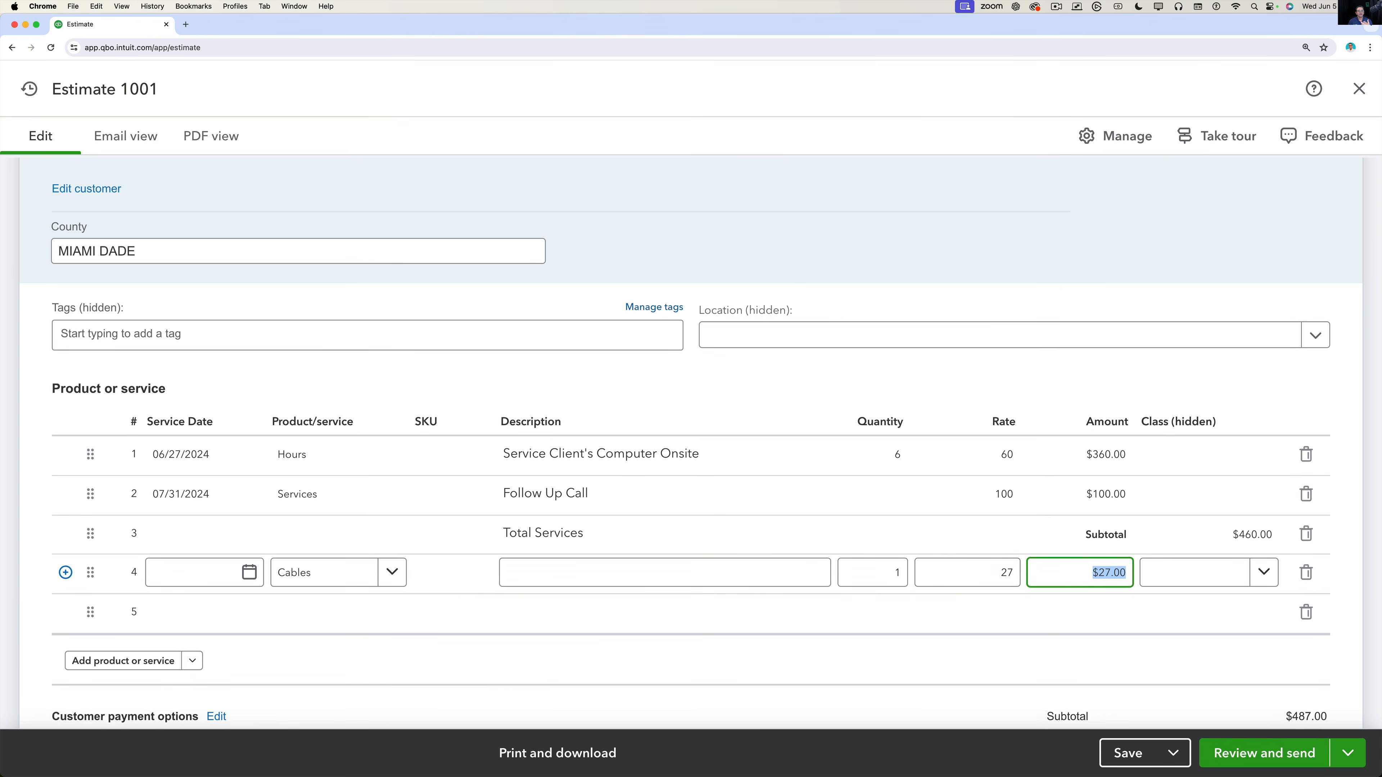
pyautogui.press('Tab')
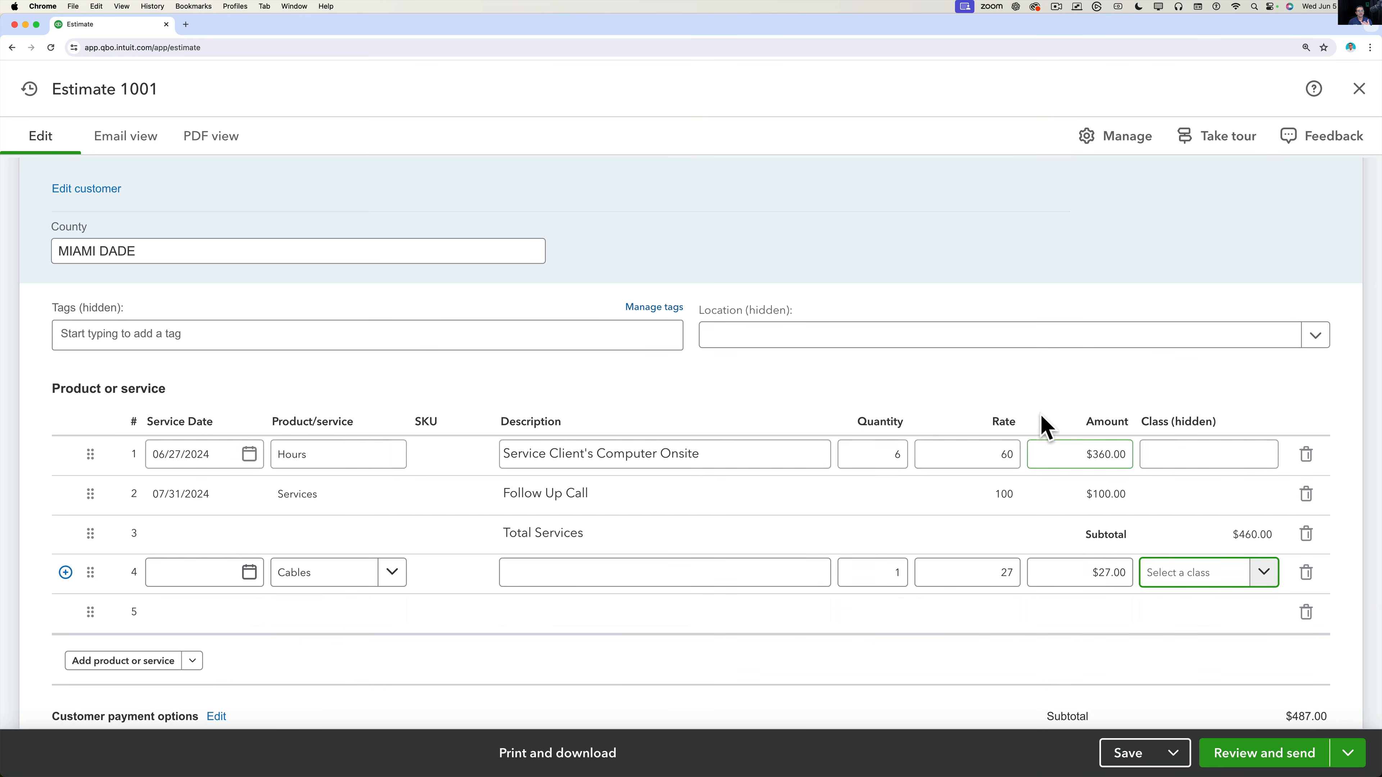
# Check the estimate's Location field and line 1's Class choices, leaving both unchanged.
pyautogui.click(1041, 400)
pyautogui.press('alt+super+8')
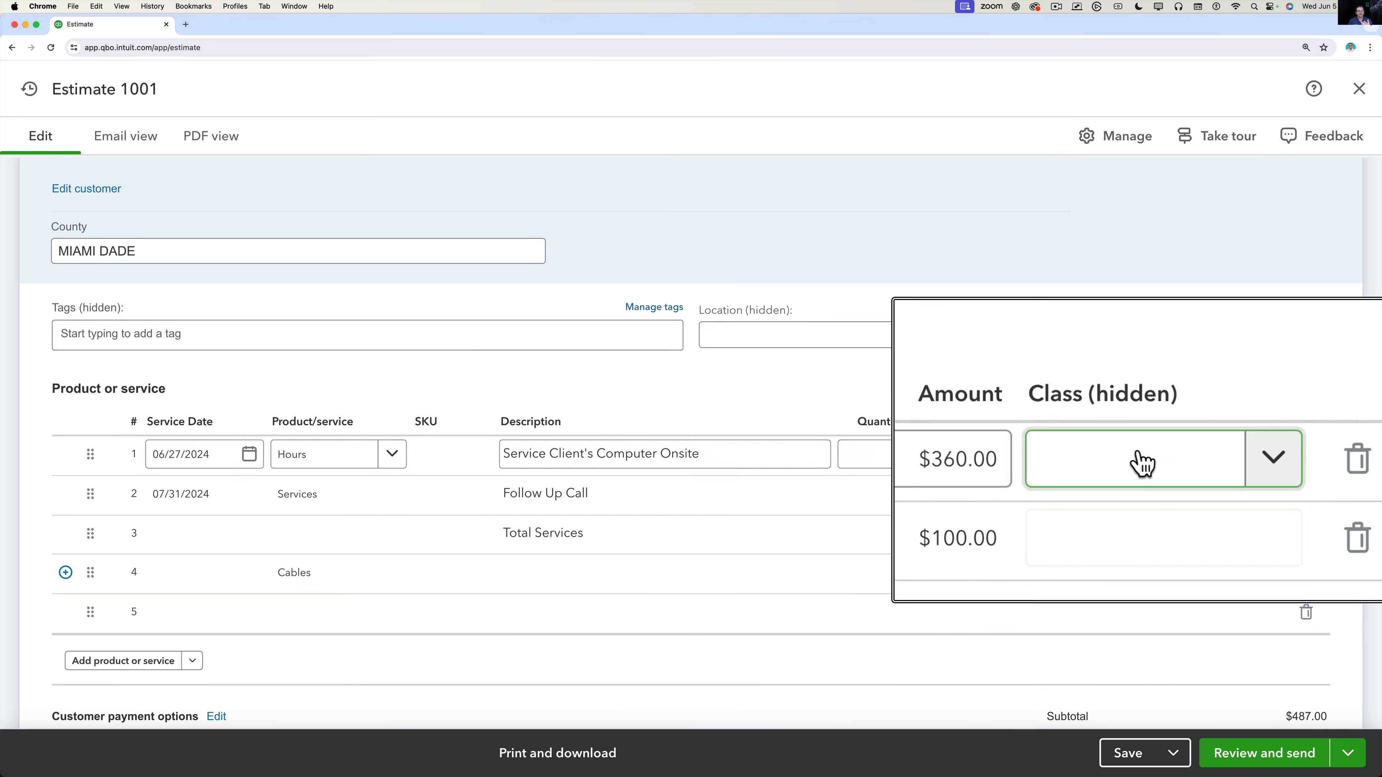
pyautogui.press('alt+super+8')
pyautogui.click(753, 342)
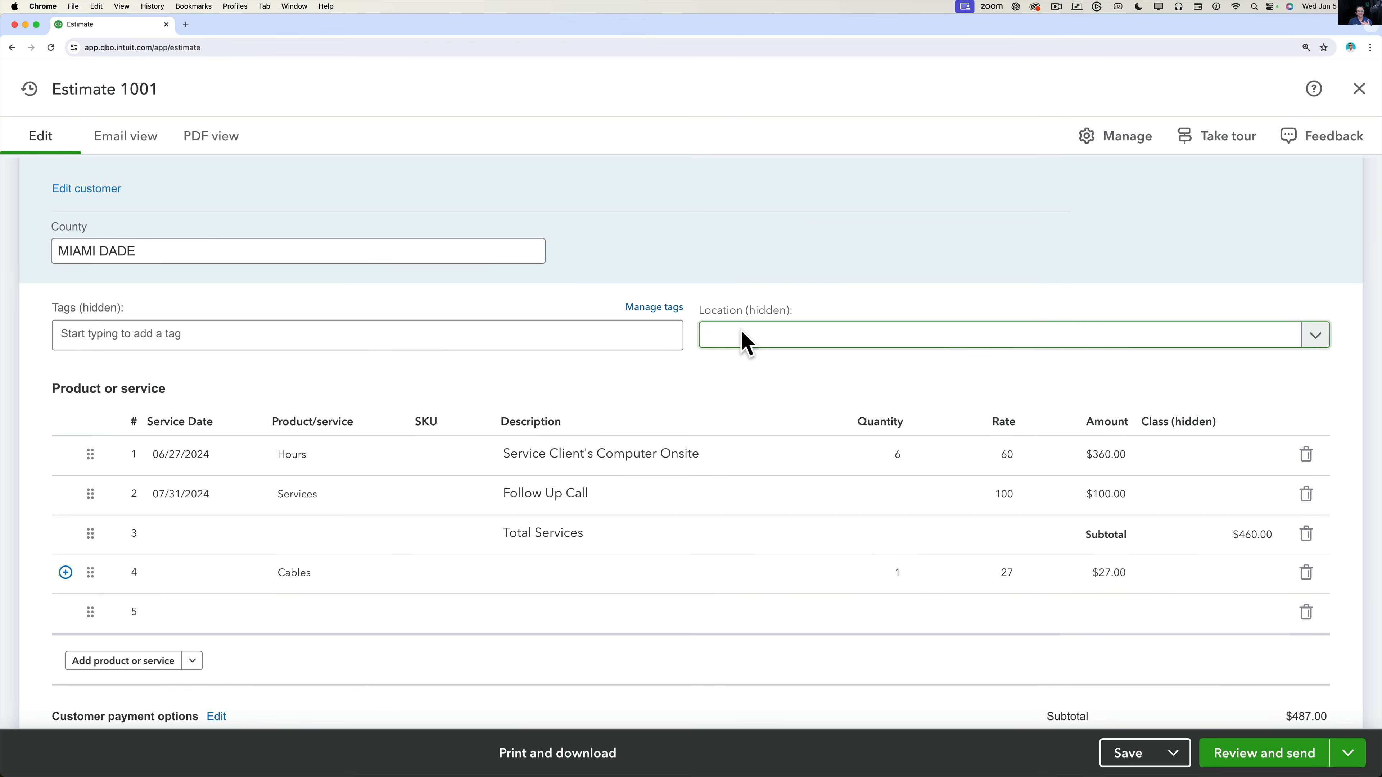
pyautogui.click(1269, 452)
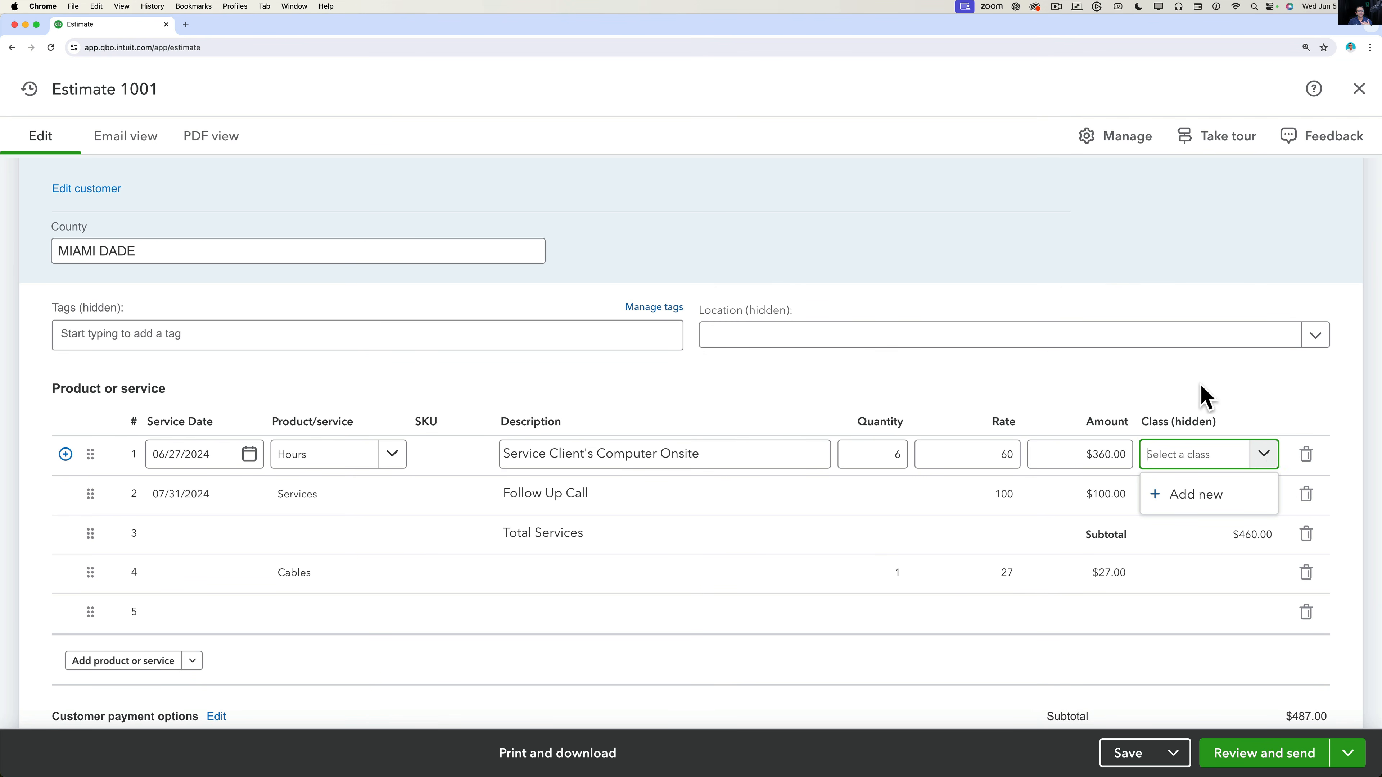
pyautogui.click(1187, 384)
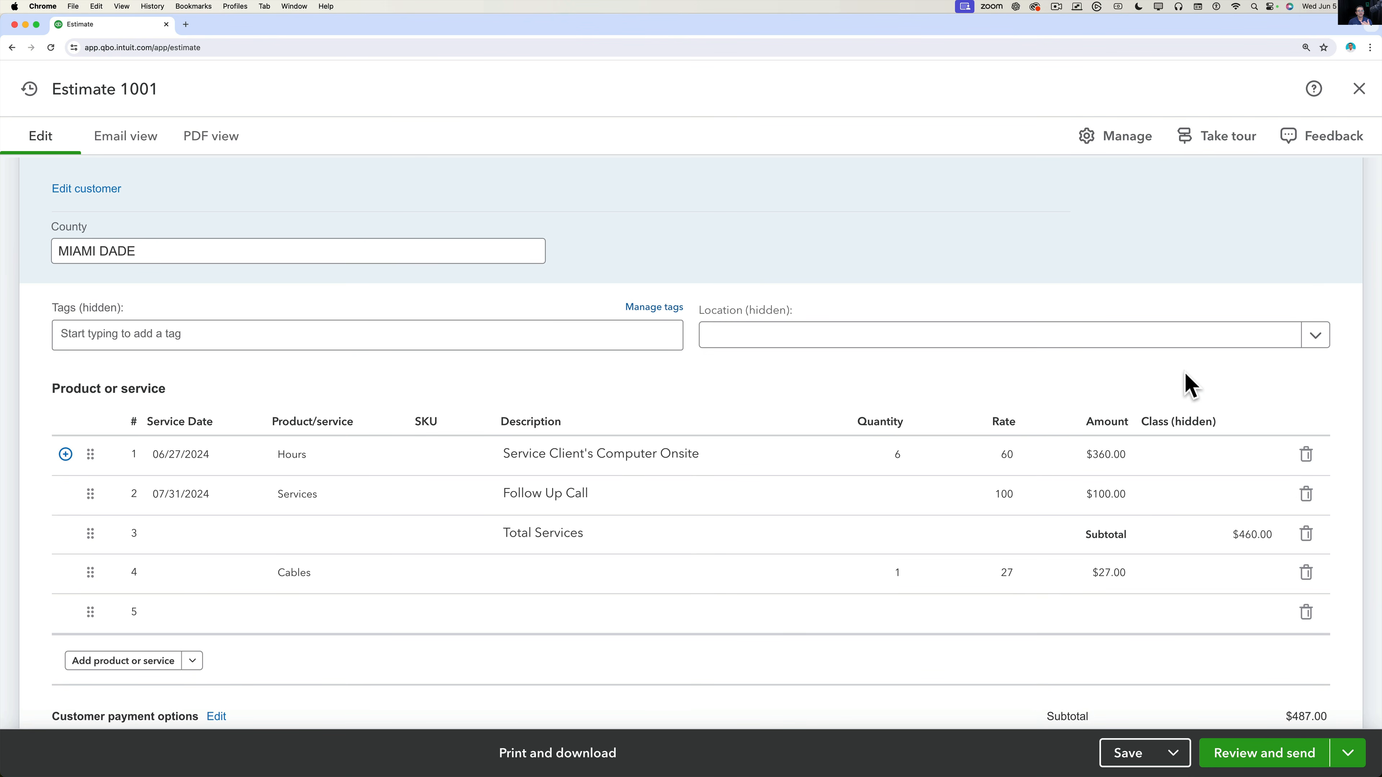
# Scroll down to the customer payment options and totals, showing the $487.00 estimate total.
pyautogui.scroll(-1, 644, 546)
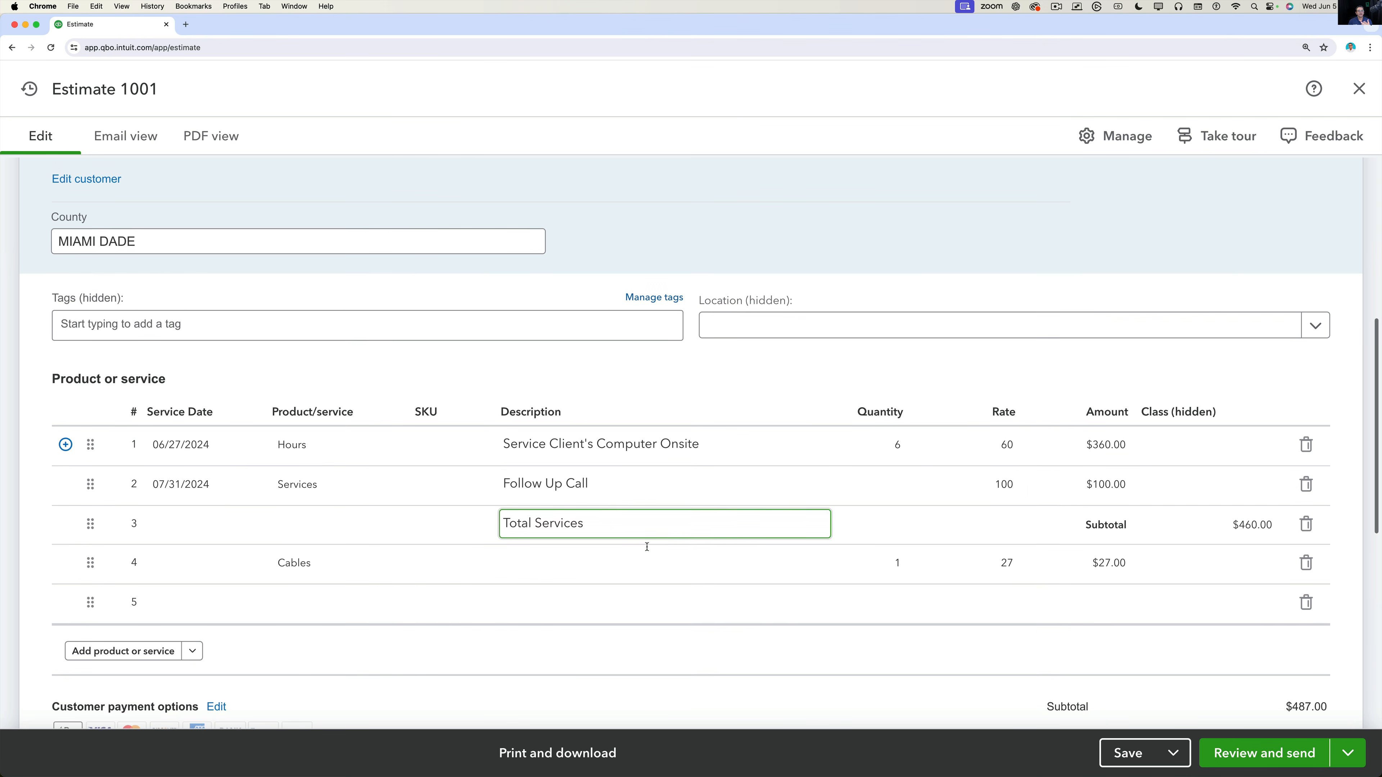
pyautogui.scroll(-10, 554, 544)
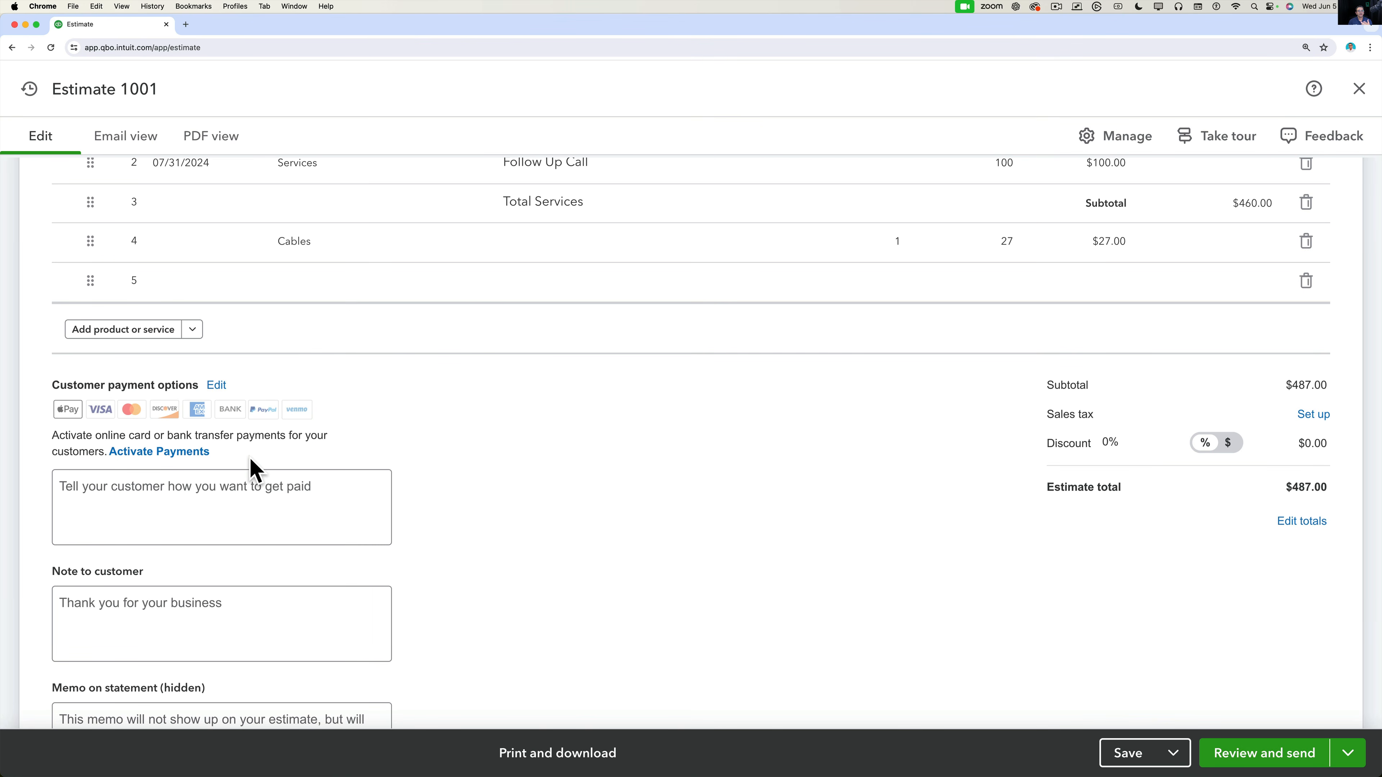
pyautogui.click(157, 453)
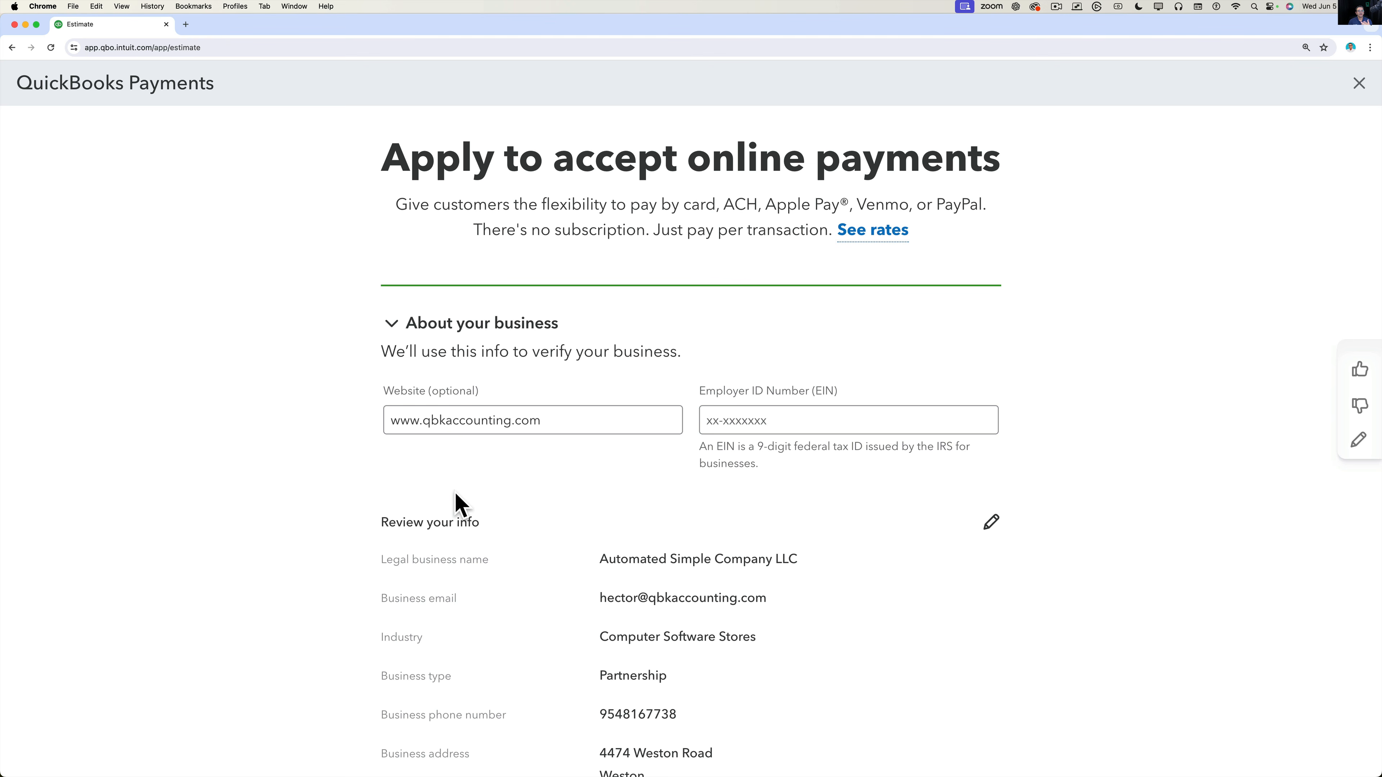
pyautogui.click(1356, 84)
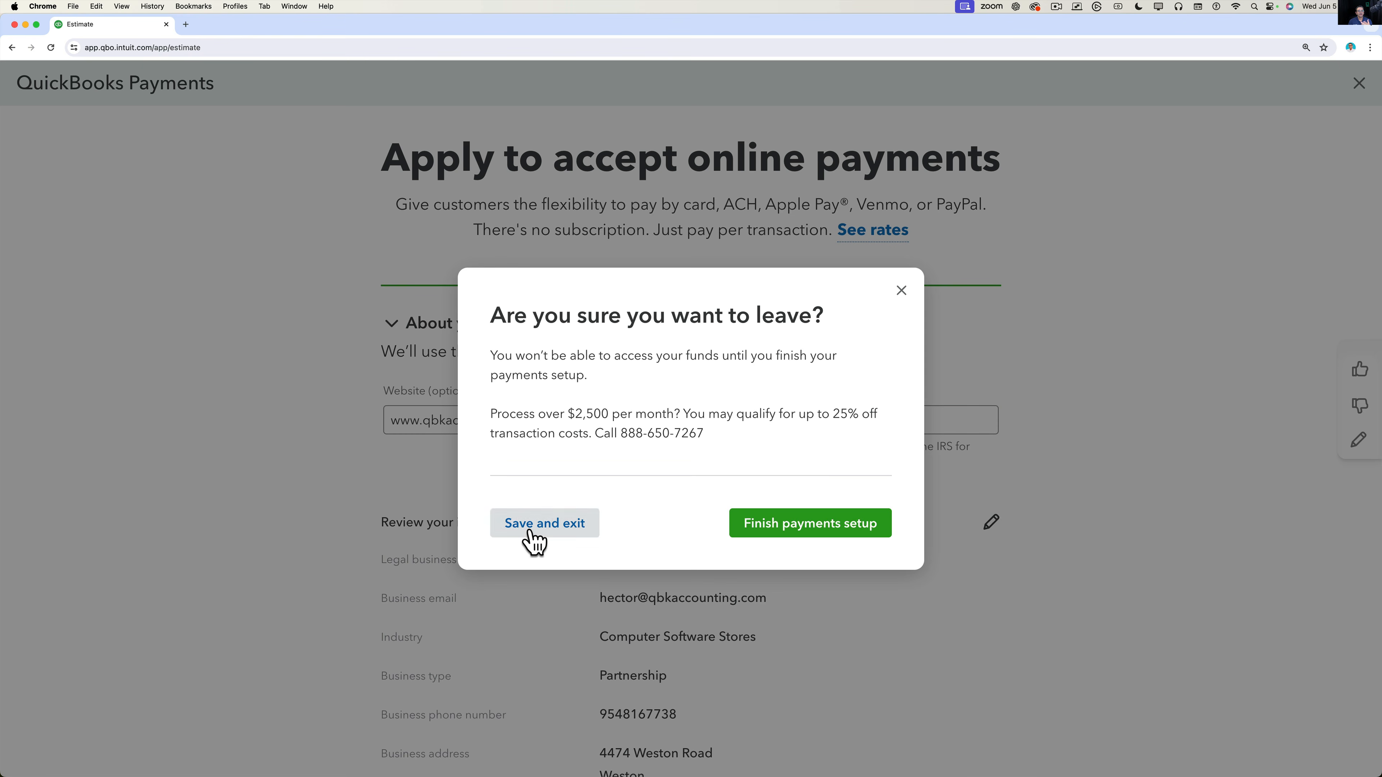
pyautogui.click(532, 530)
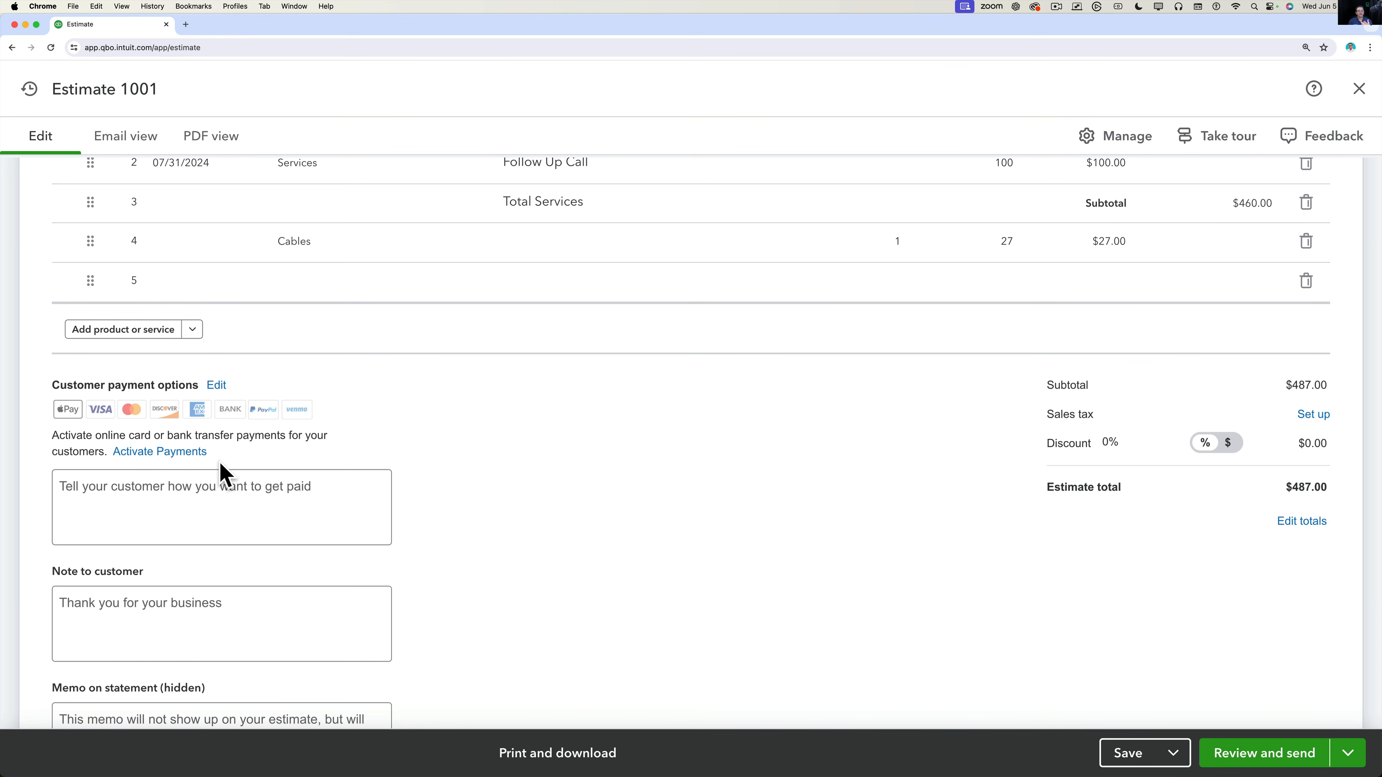
# Review the online payment processing fees, then save and exit the Payments application back to estimate 1001.
pyautogui.click(153, 457)
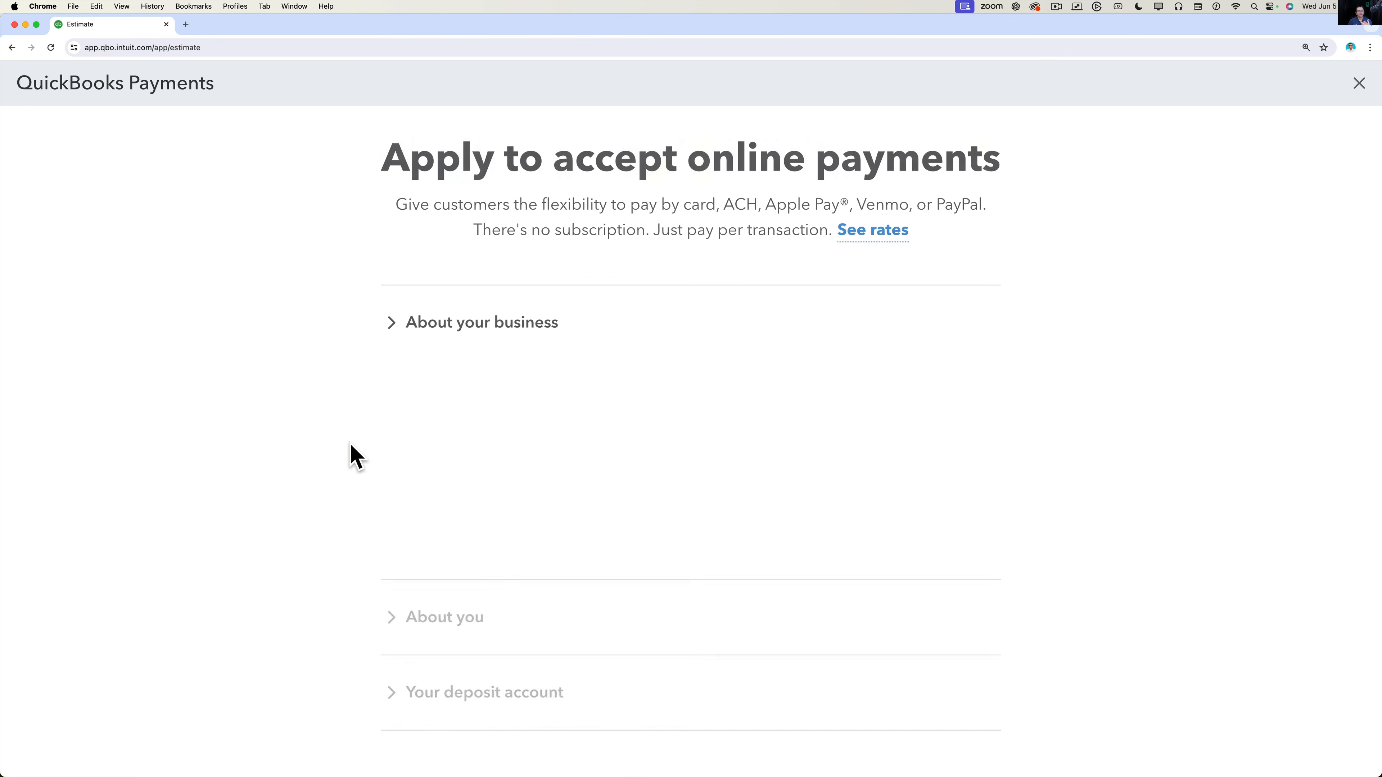
pyautogui.click(879, 233)
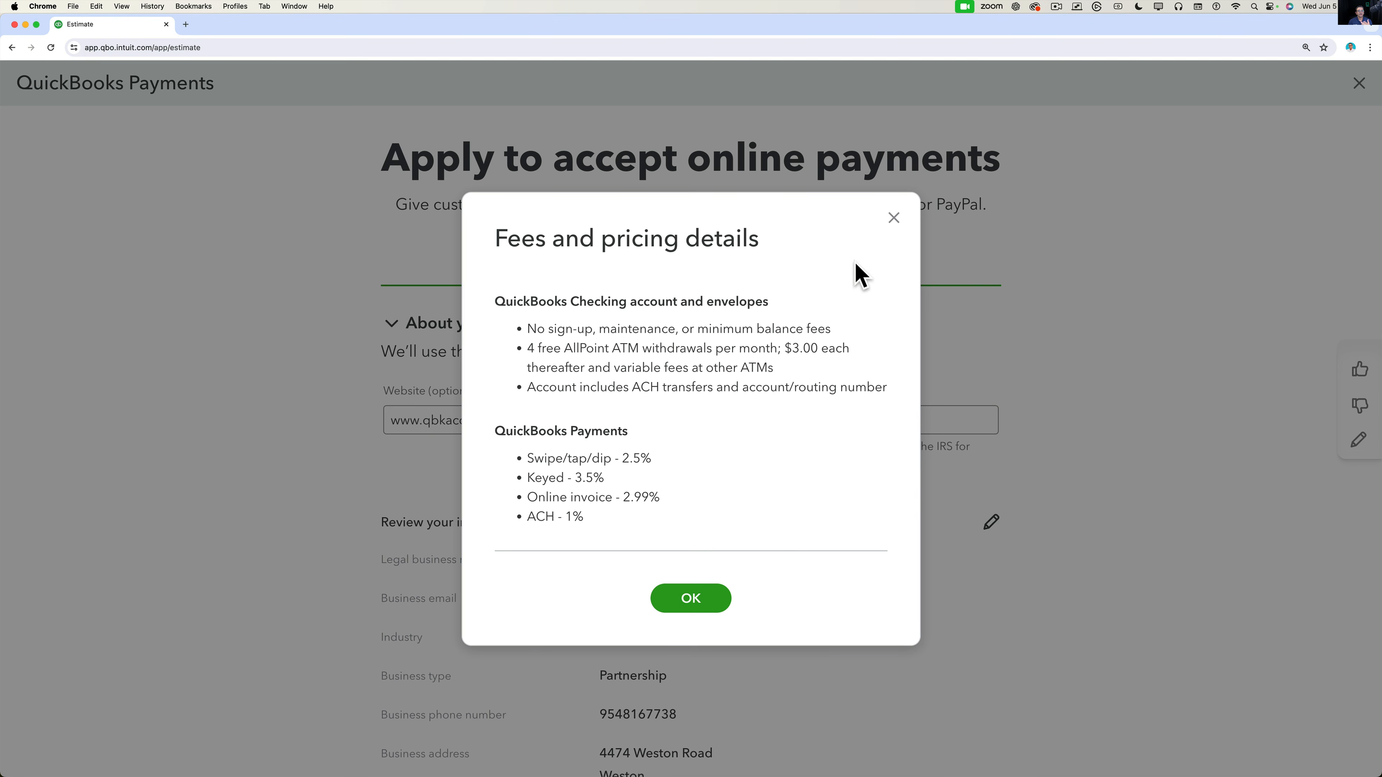
pyautogui.click(893, 218)
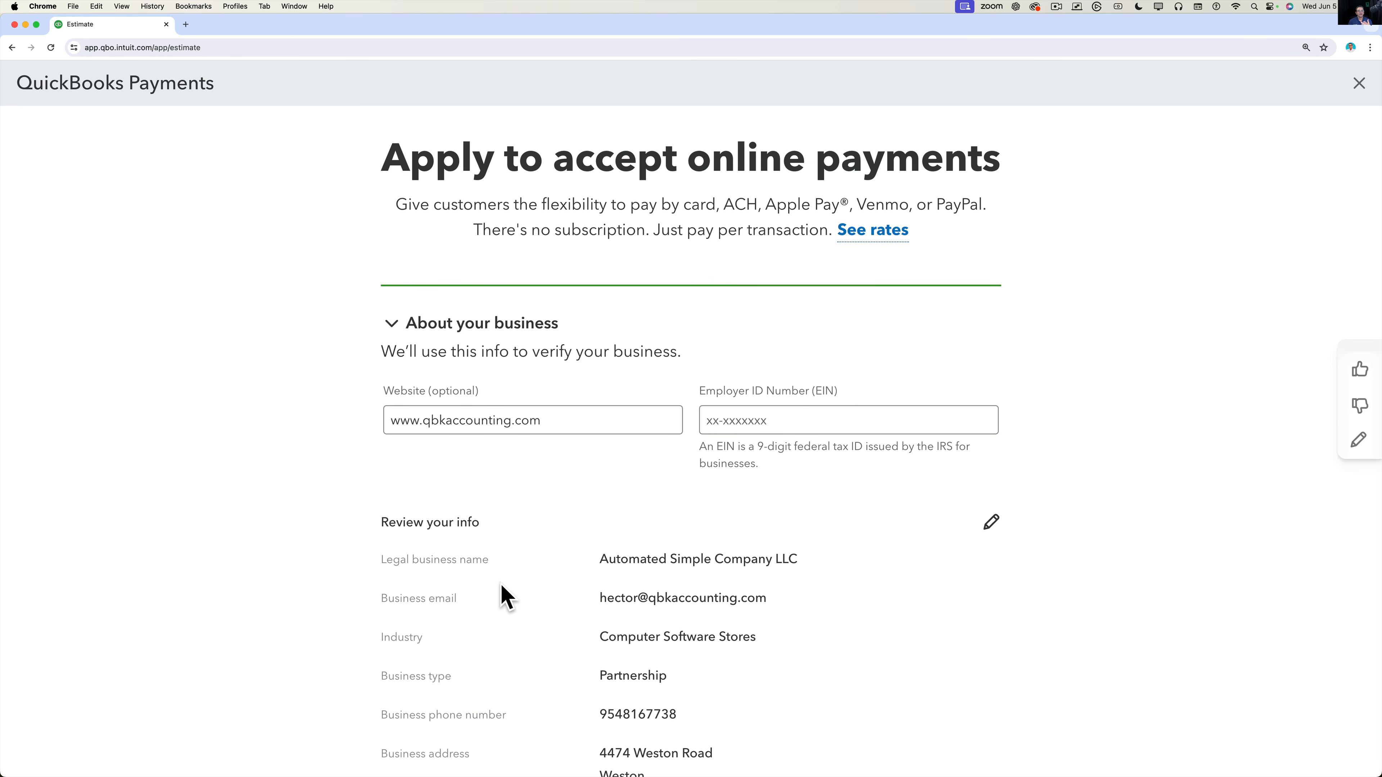
pyautogui.click(1359, 84)
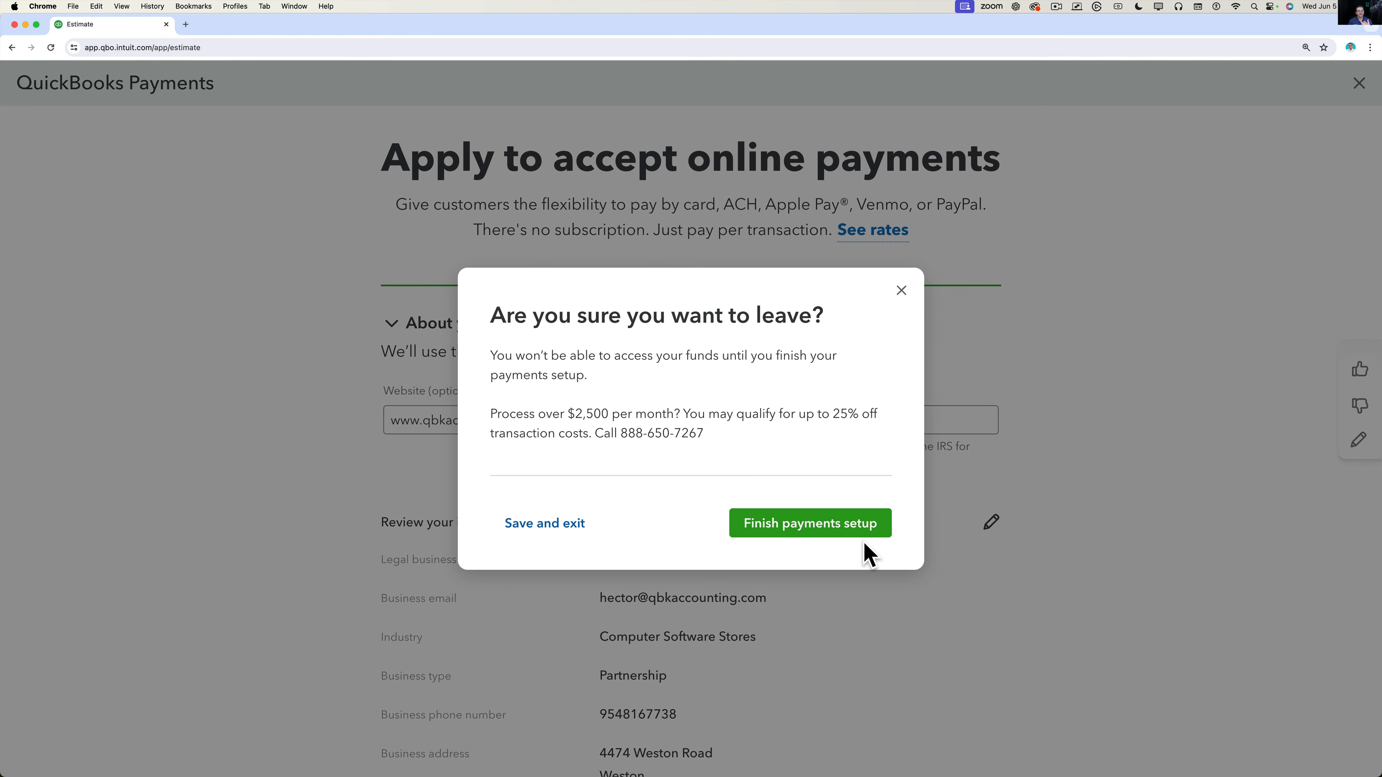
pyautogui.click(522, 524)
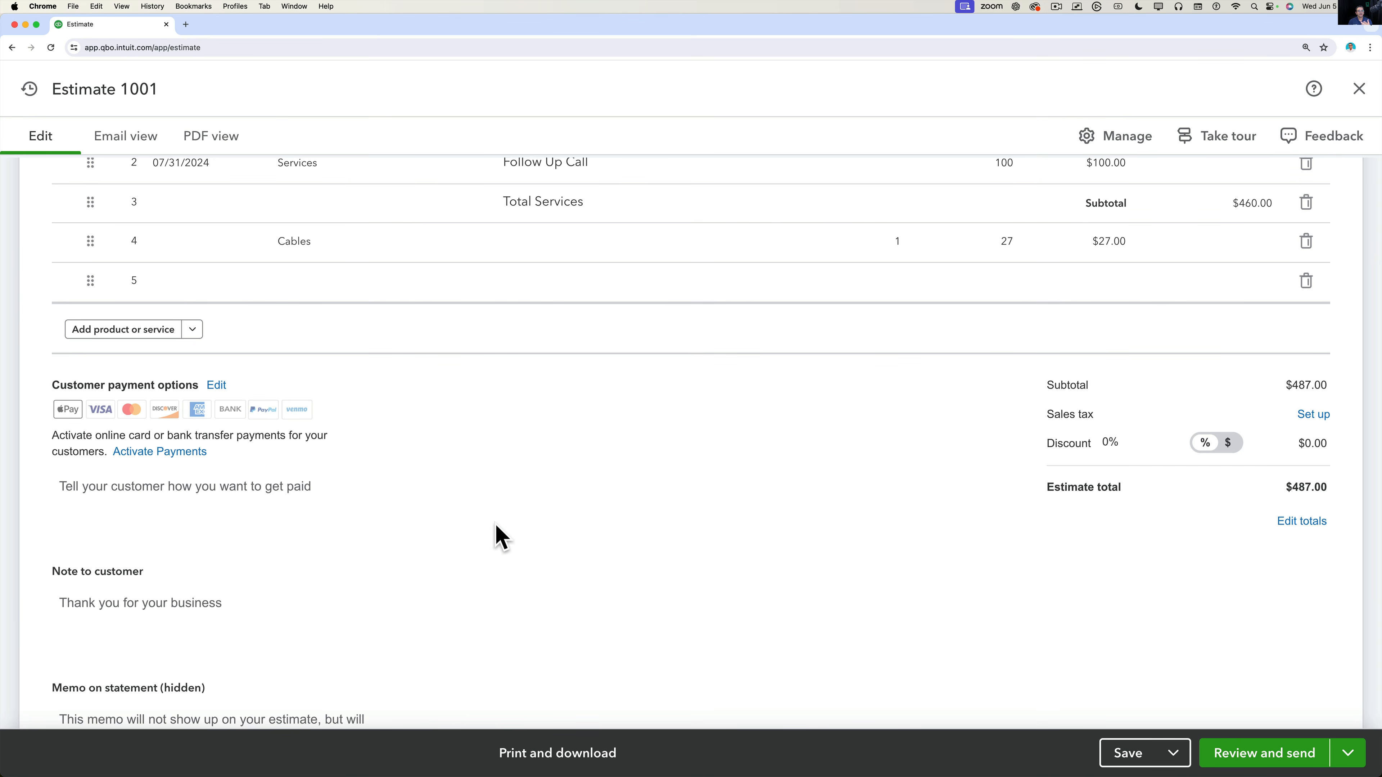
pyautogui.click(231, 492)
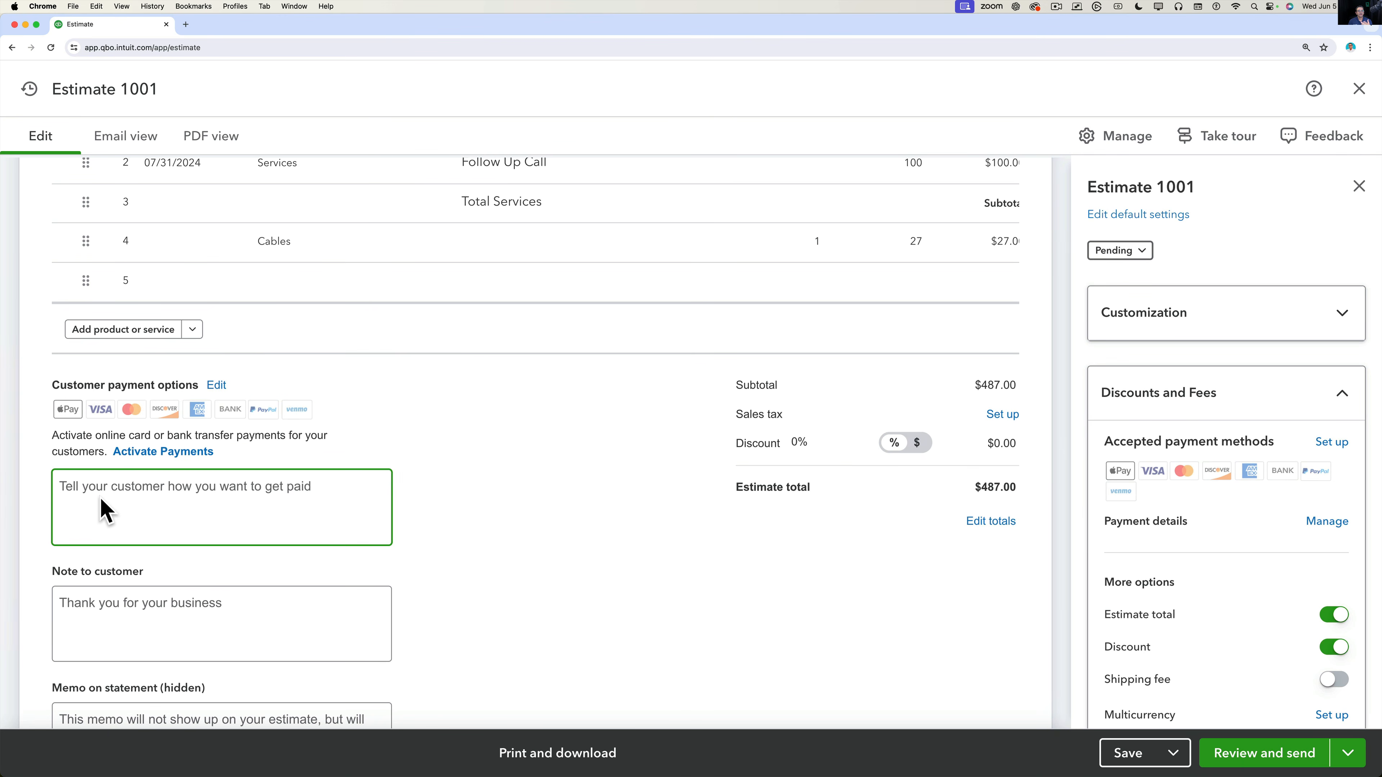
# Enter the payment note 'Must pay 50% to get started. If you pay via CC we will add a 3% Fee'.
pyautogui.write('Must pay')
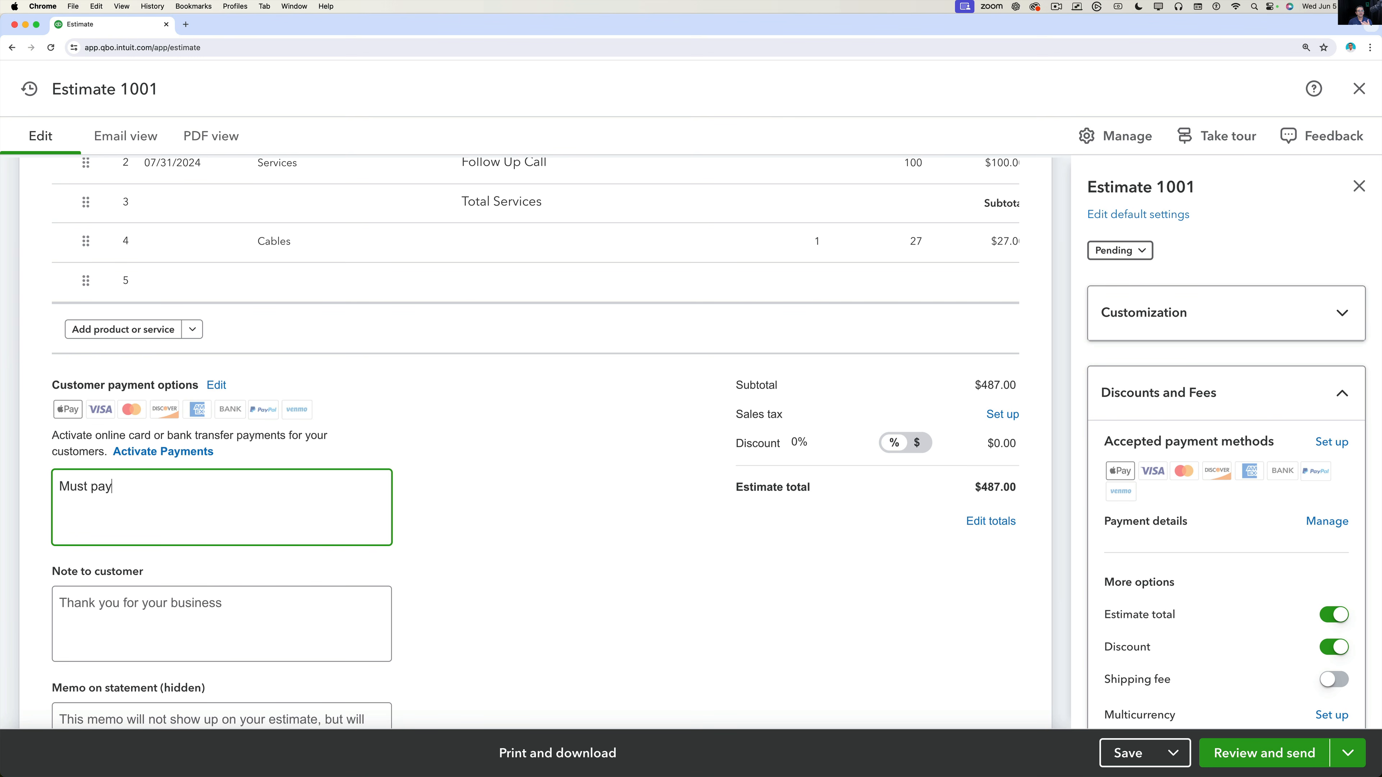
pyautogui.write(' 50% to get started. If you pay vi')
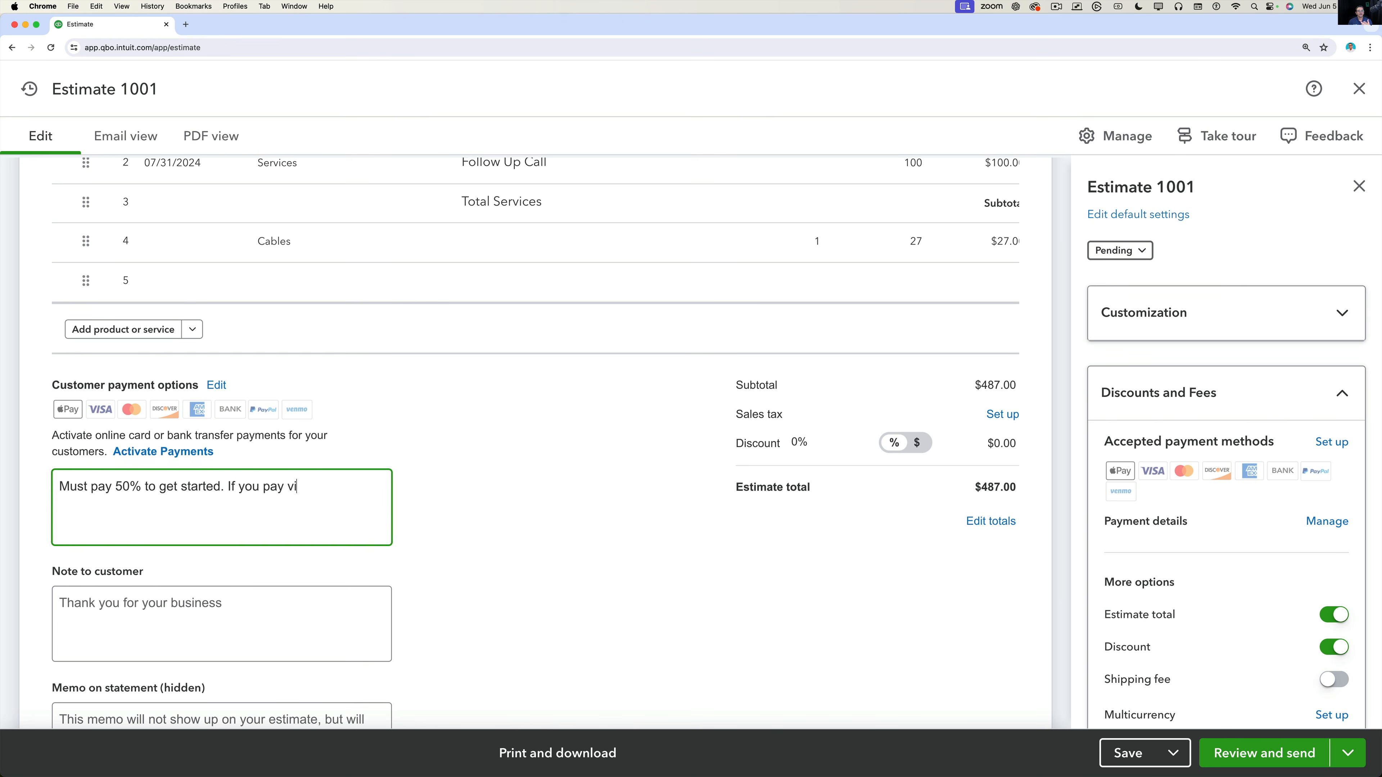
pyautogui.write('a CC we will add a 3% Fee')
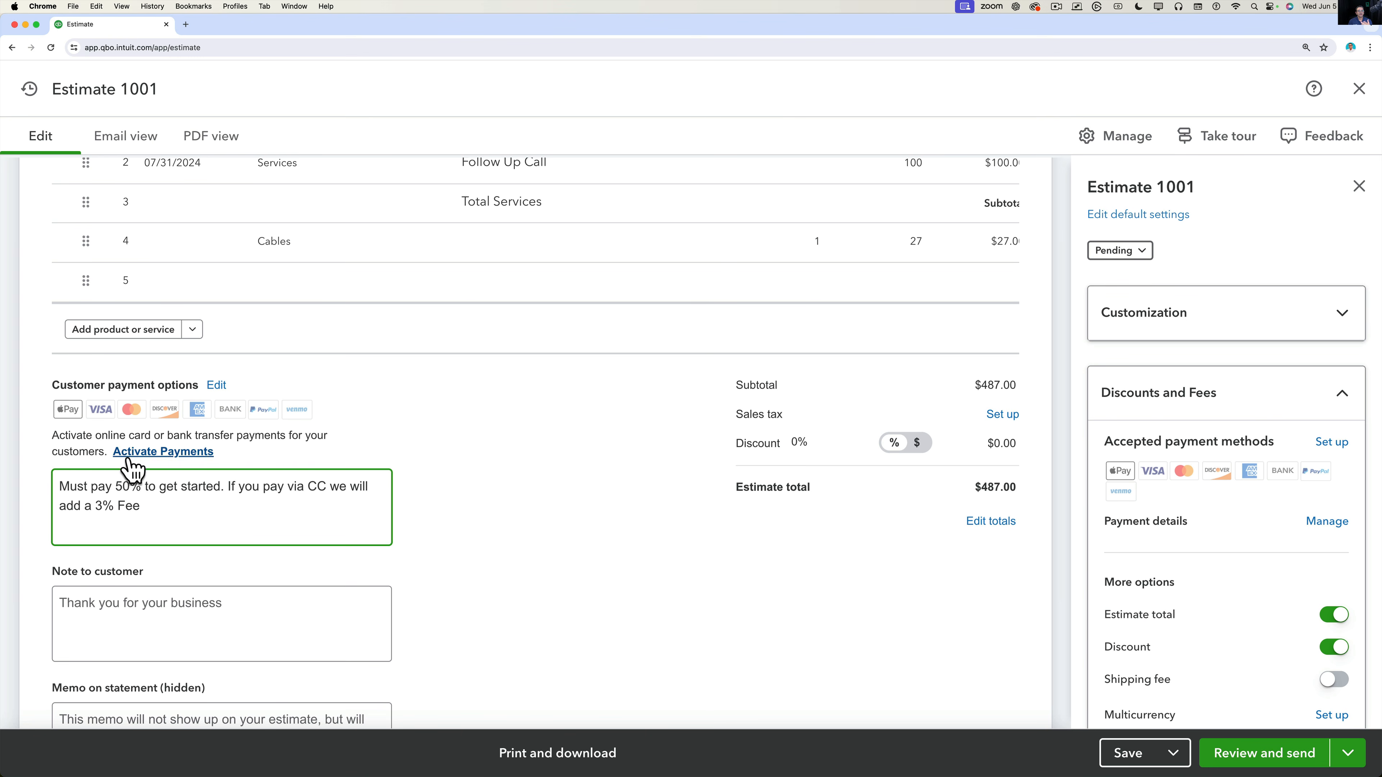
pyautogui.click(228, 489)
pyautogui.keyDown('shift'); pyautogui.click(257, 514); pyautogui.keyUp('shift')
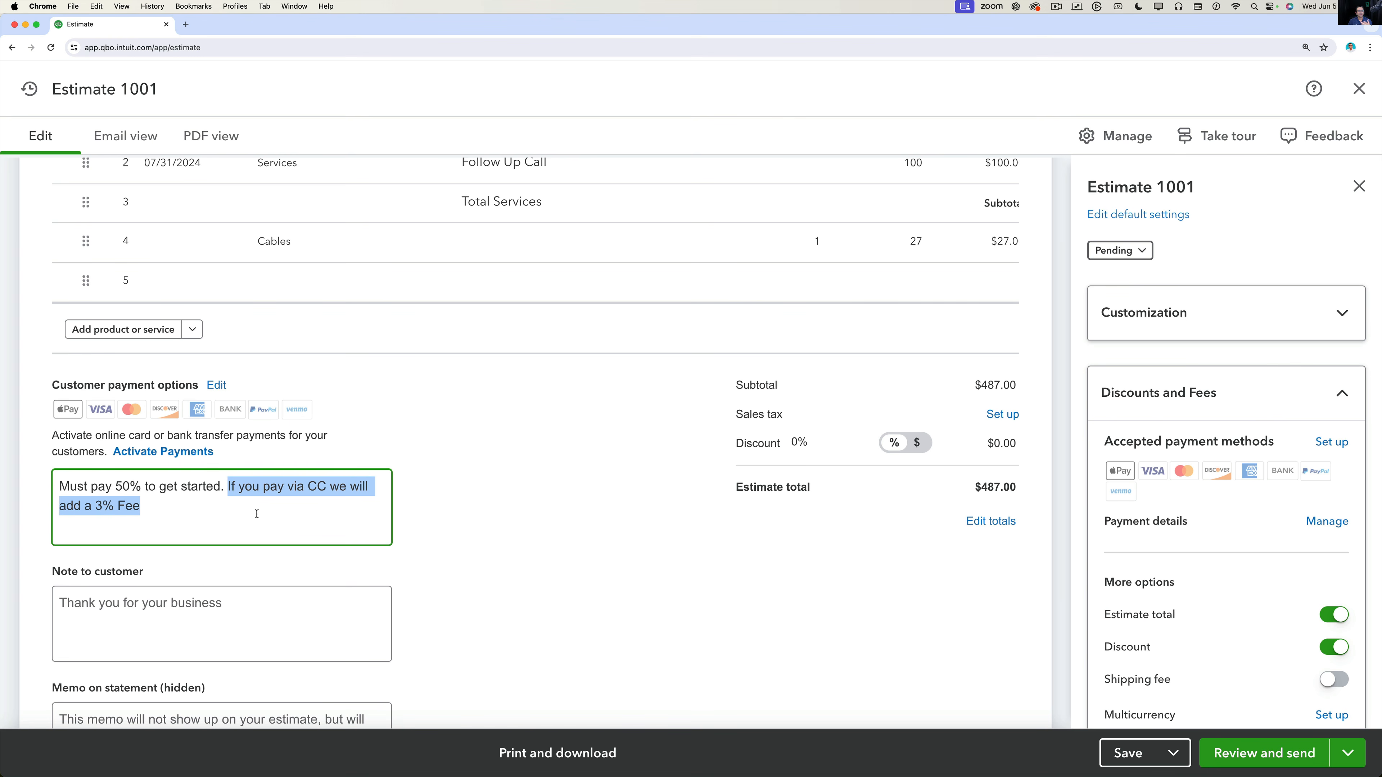
pyautogui.click(247, 502)
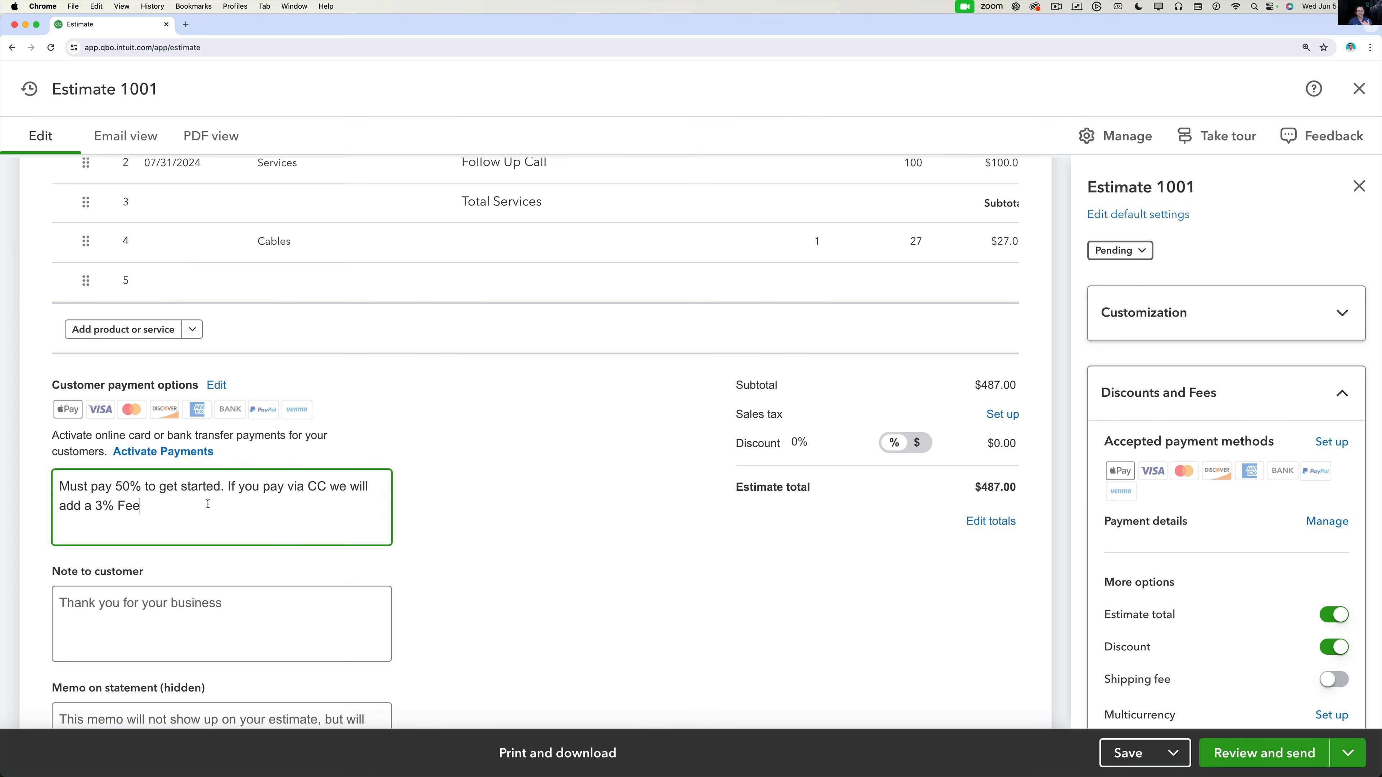
pyautogui.click(131, 611)
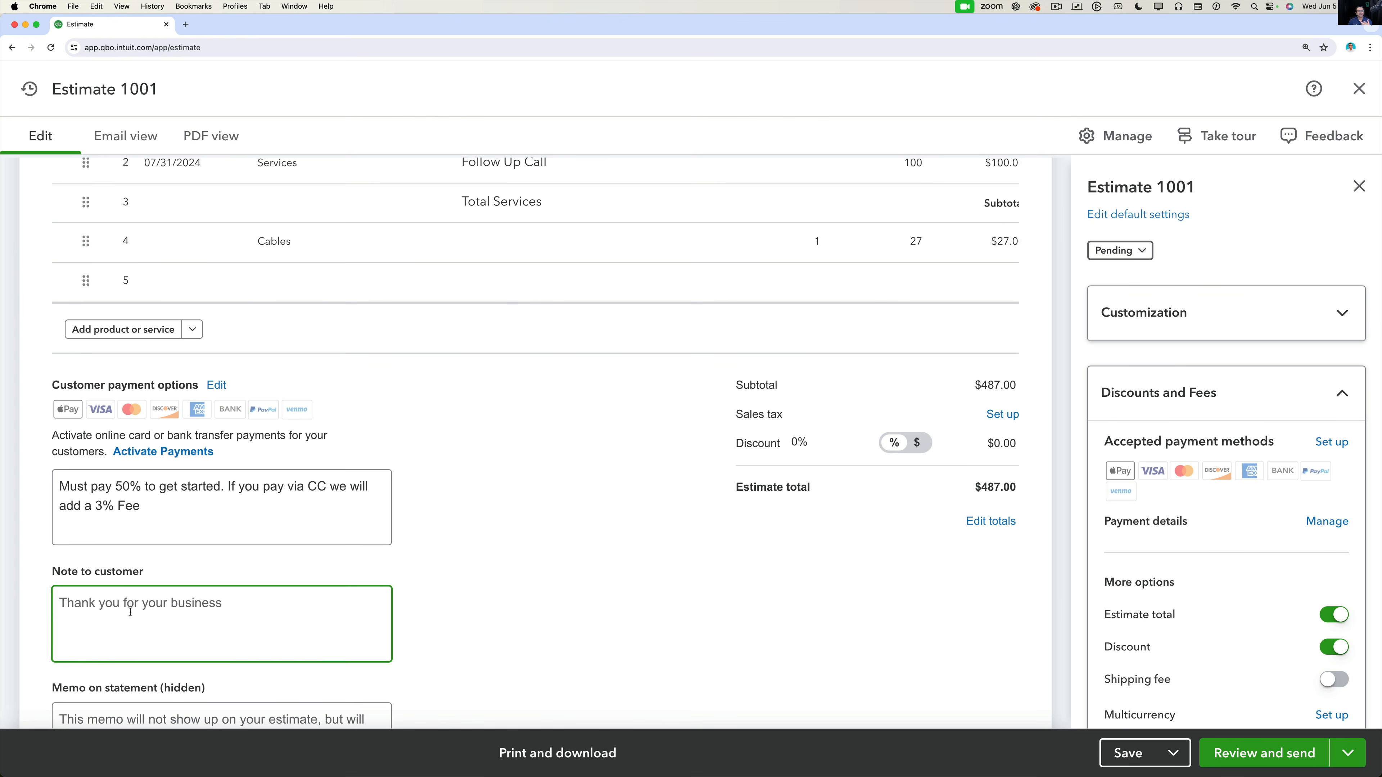
# Type 'We would love to do business with you' as the note to customer.
pyautogui.write('We would love to ')
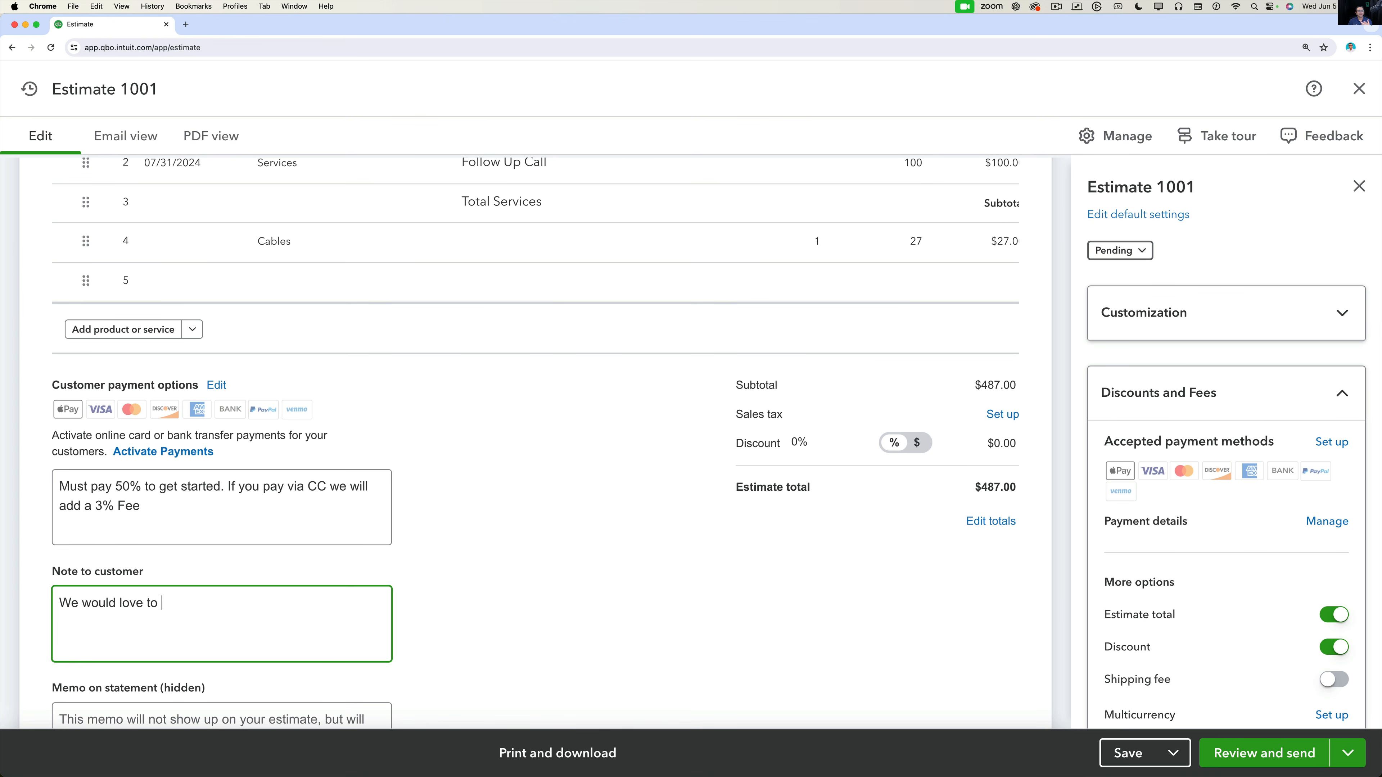
pyautogui.write('do business with you')
pyautogui.scroll(-3, 154, 614)
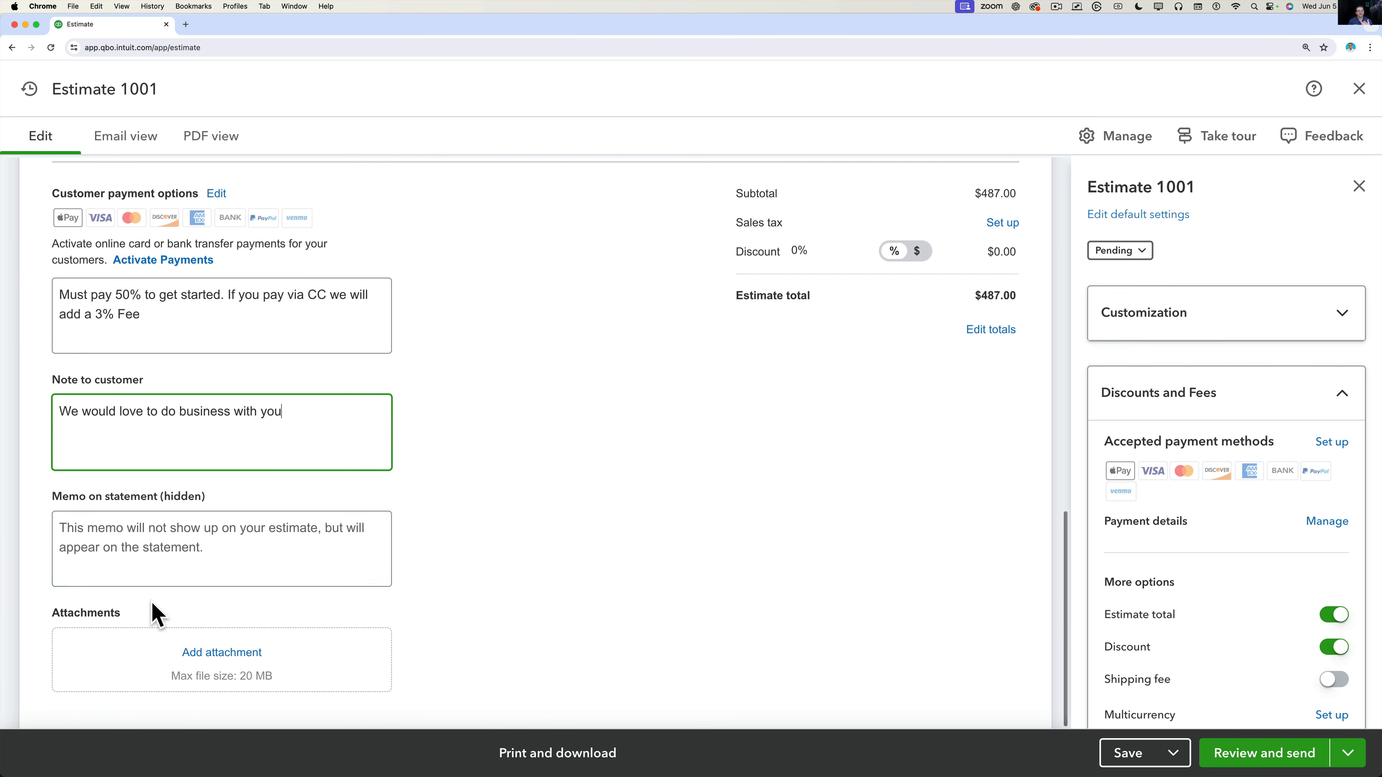
pyautogui.click(151, 537)
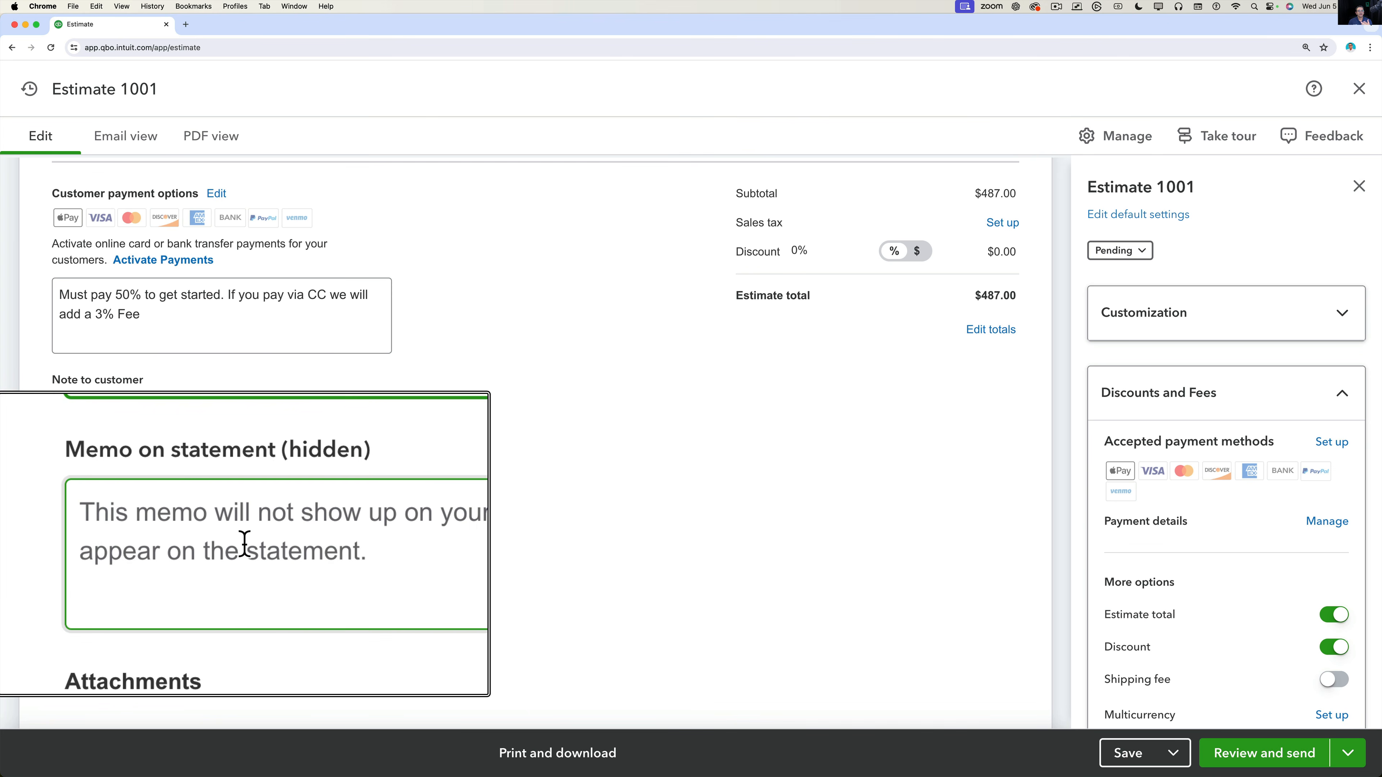
pyautogui.click(100, 553)
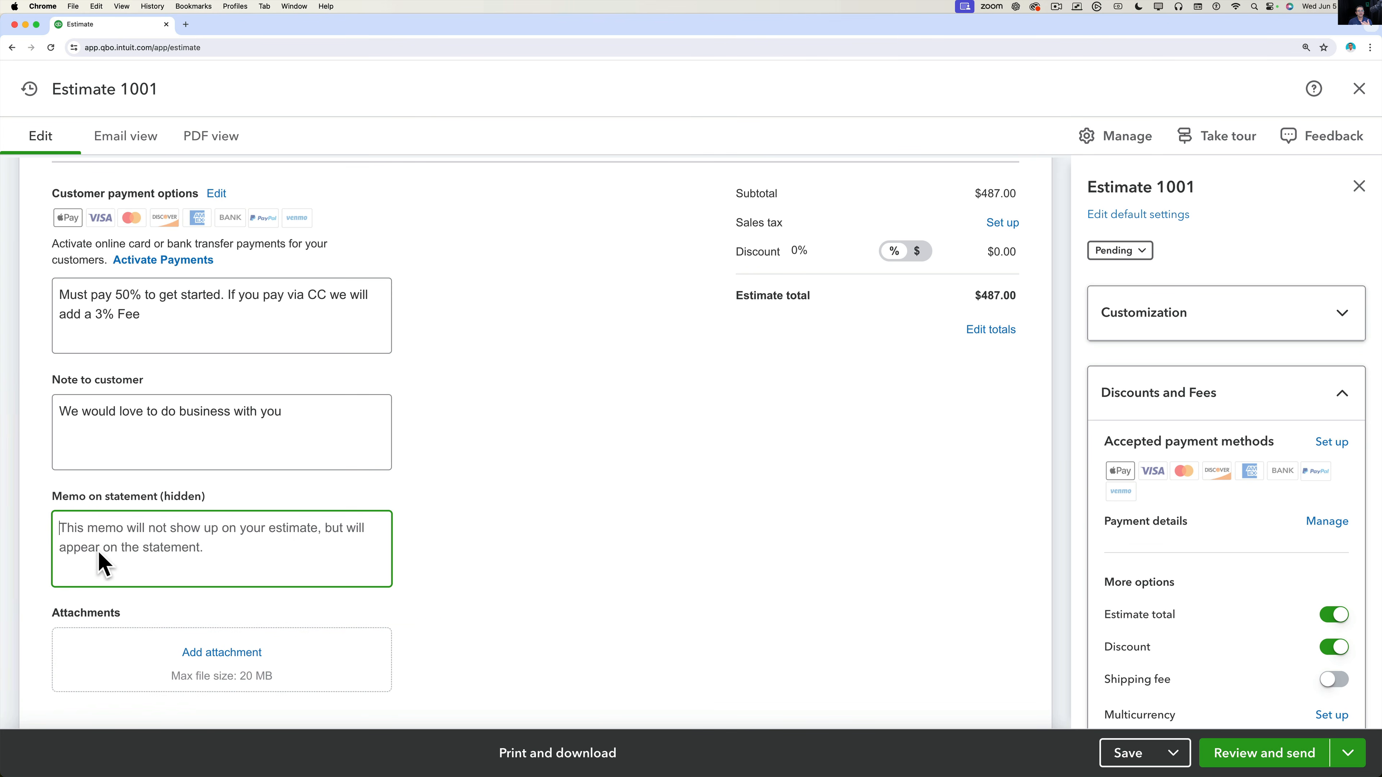
pyautogui.scroll(3, 114, 553)
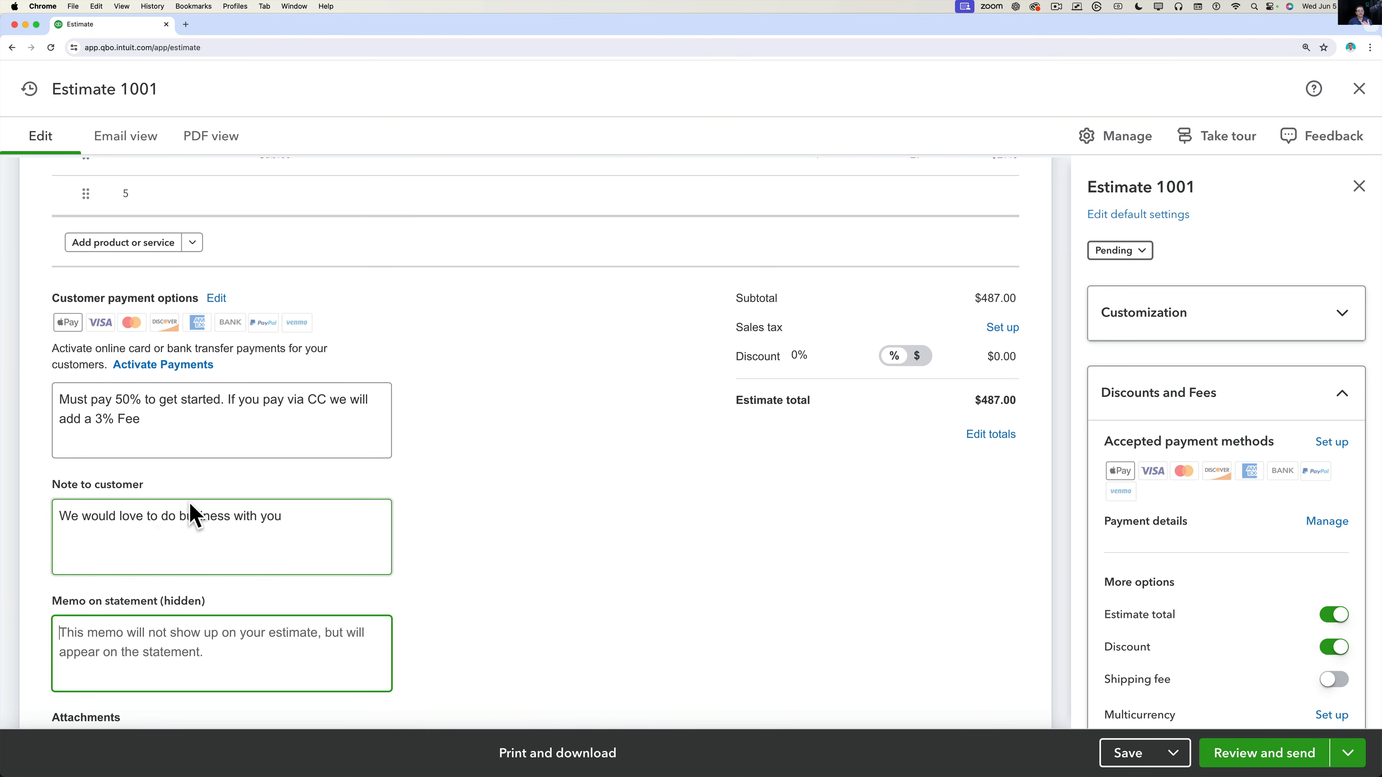
pyautogui.scroll(10, 192, 512)
pyautogui.click(568, 403)
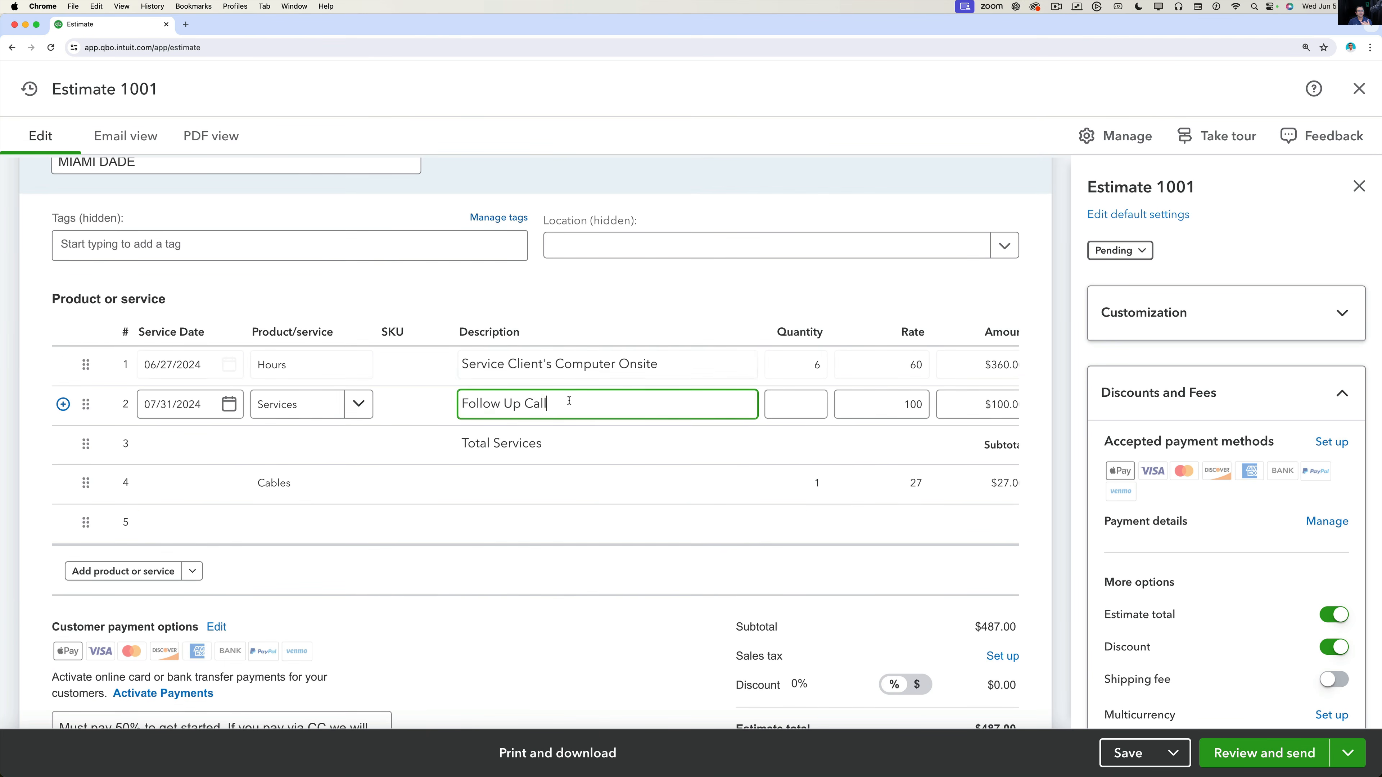
pyautogui.scroll(-5, 492, 622)
pyautogui.scroll(-2, 492, 620)
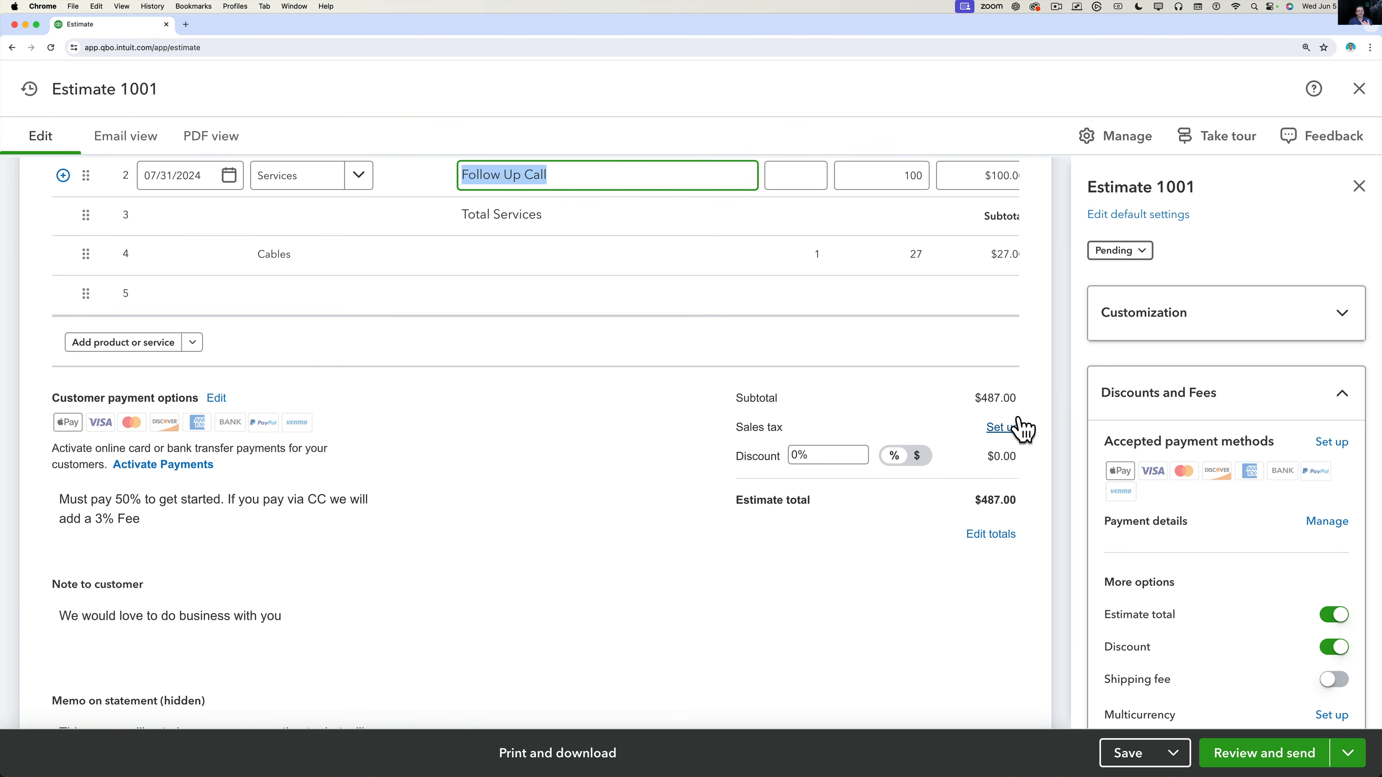
pyautogui.scroll(4, 986, 330)
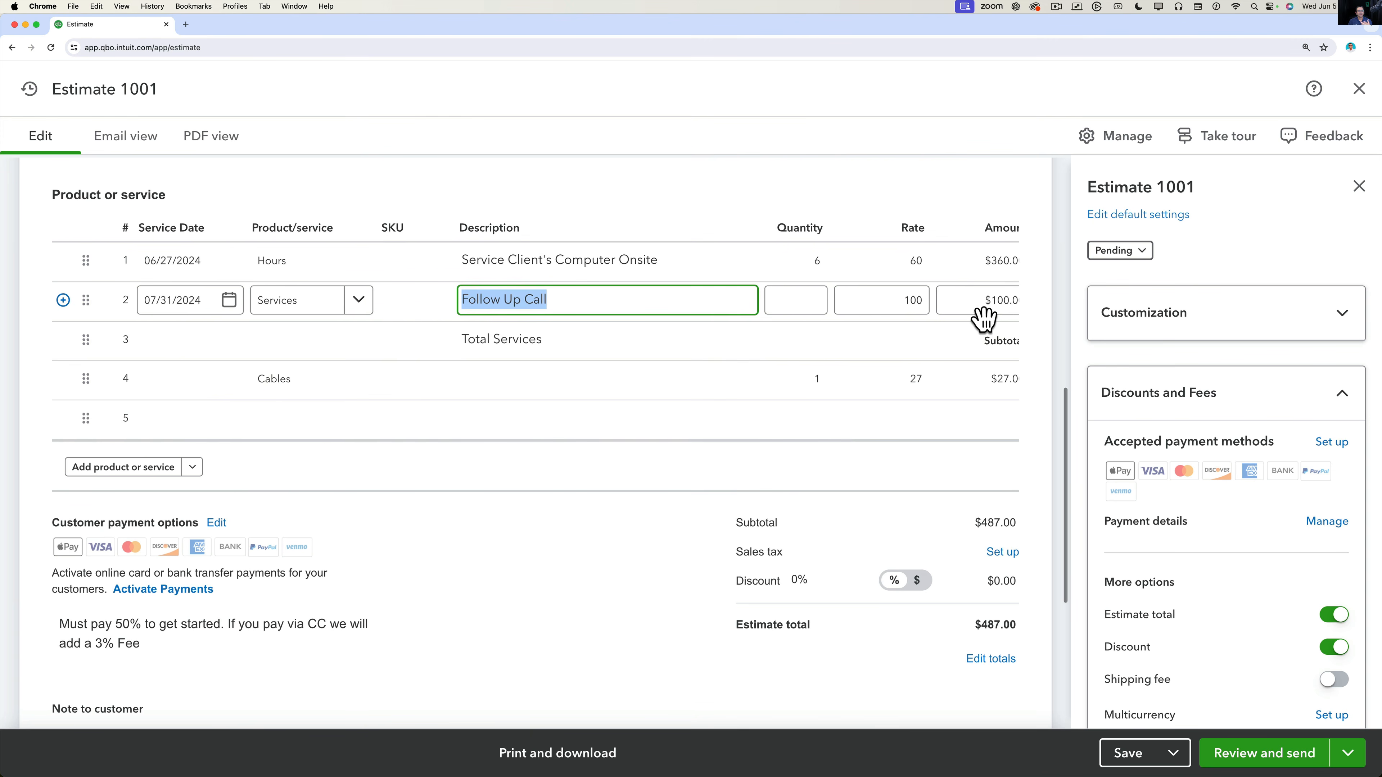
pyautogui.hscroll(5, 984, 318)
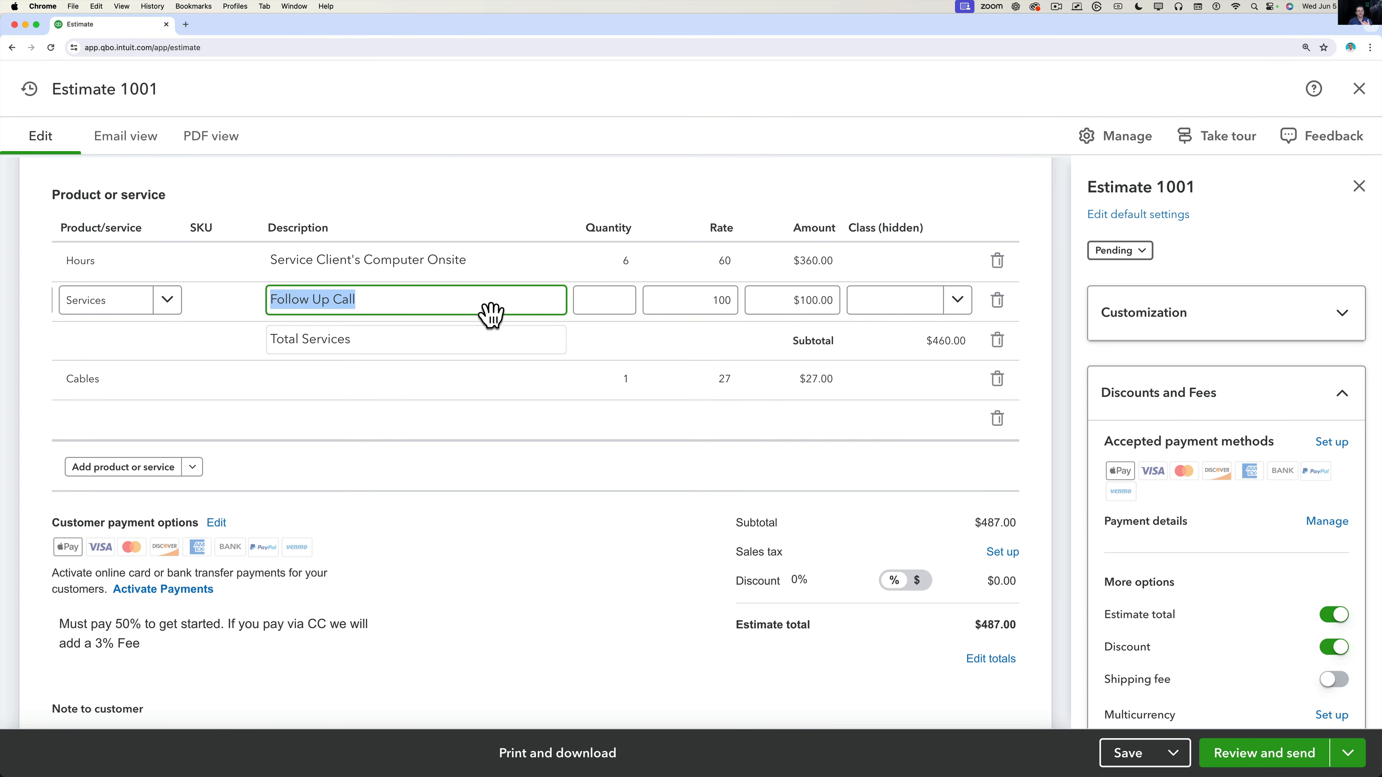
pyautogui.click(361, 347)
pyautogui.click(361, 379)
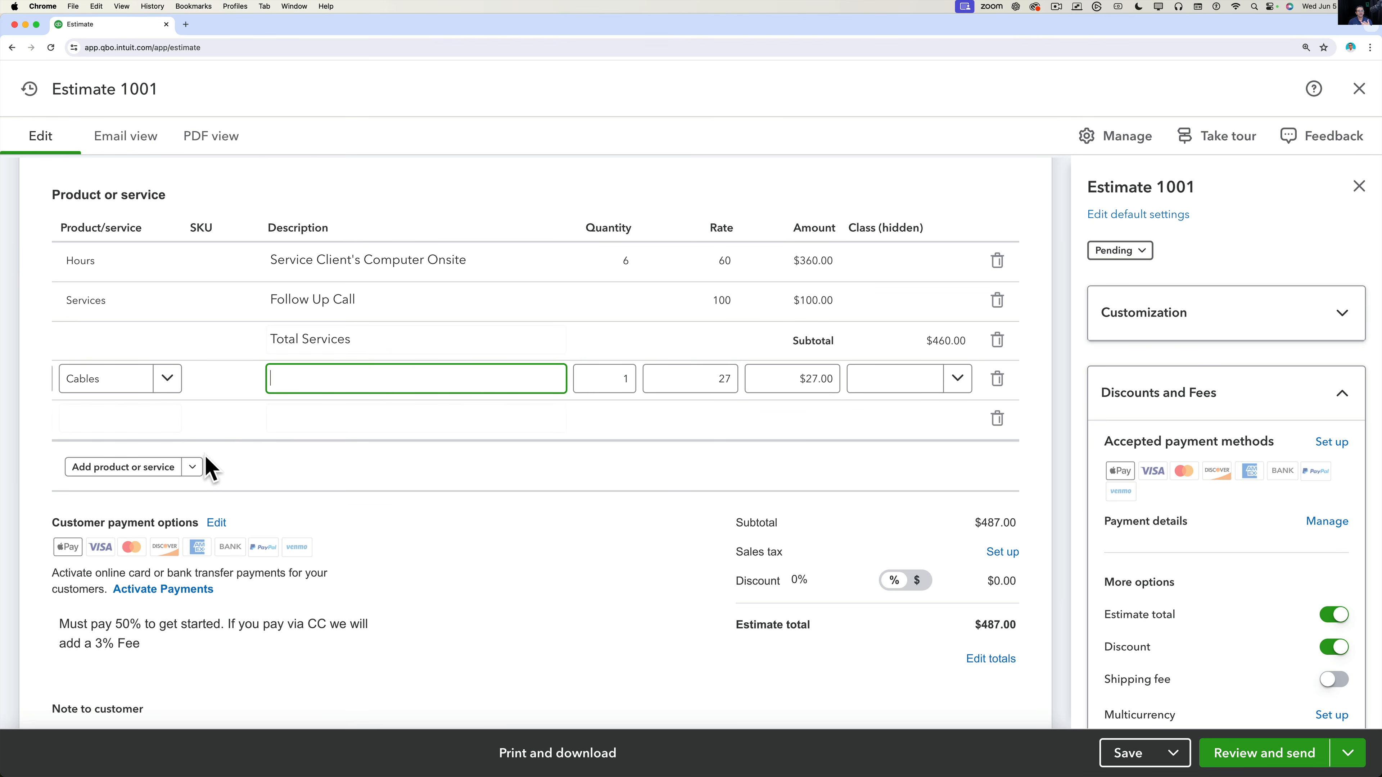
pyautogui.click(192, 468)
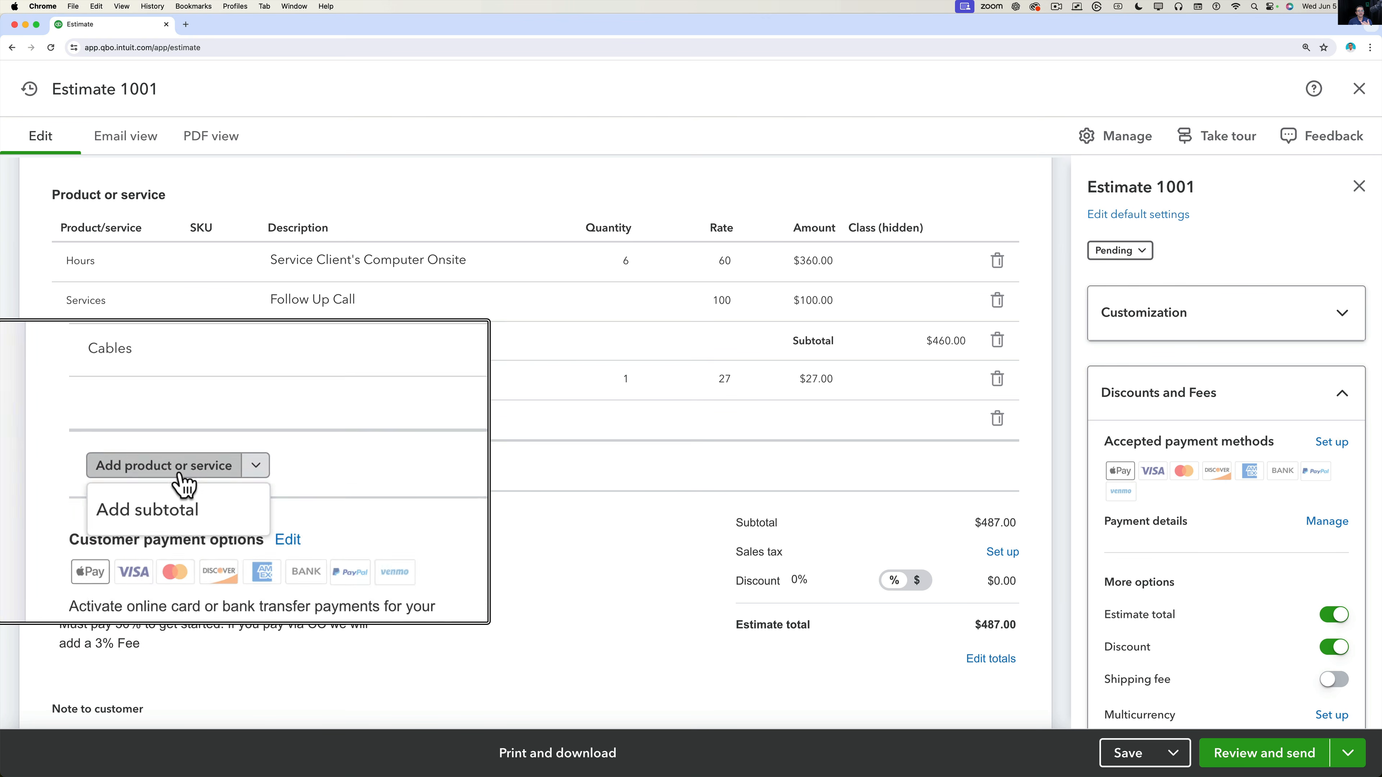
pyautogui.click(353, 465)
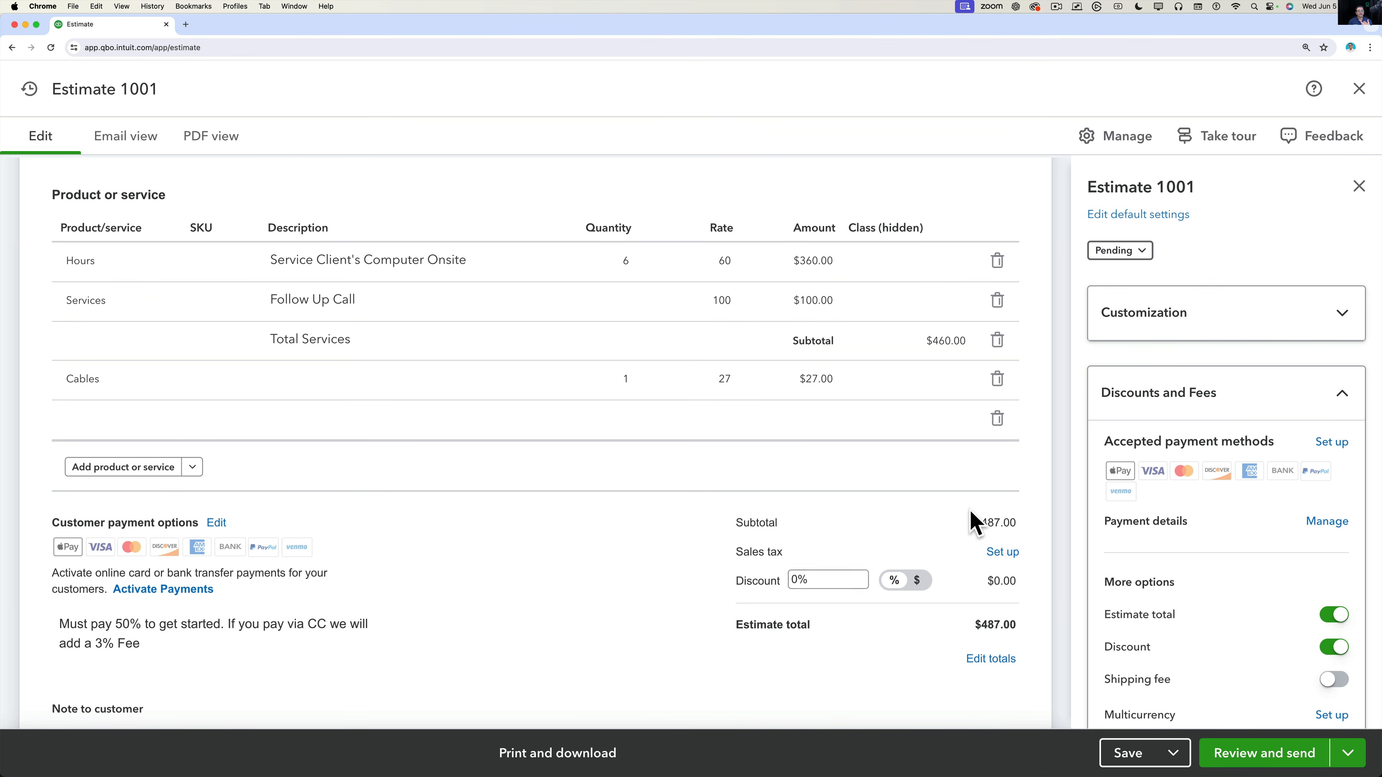
pyautogui.click(1001, 556)
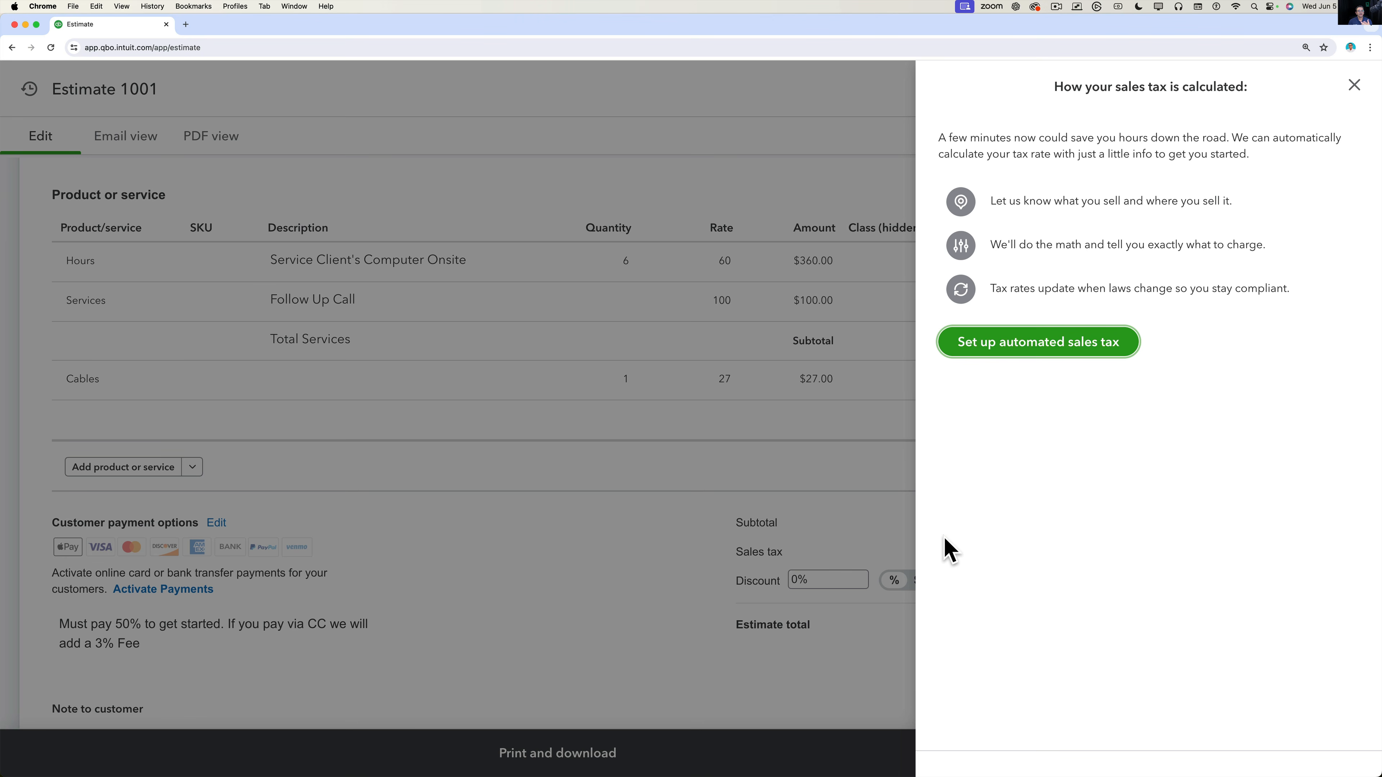
pyautogui.click(1354, 86)
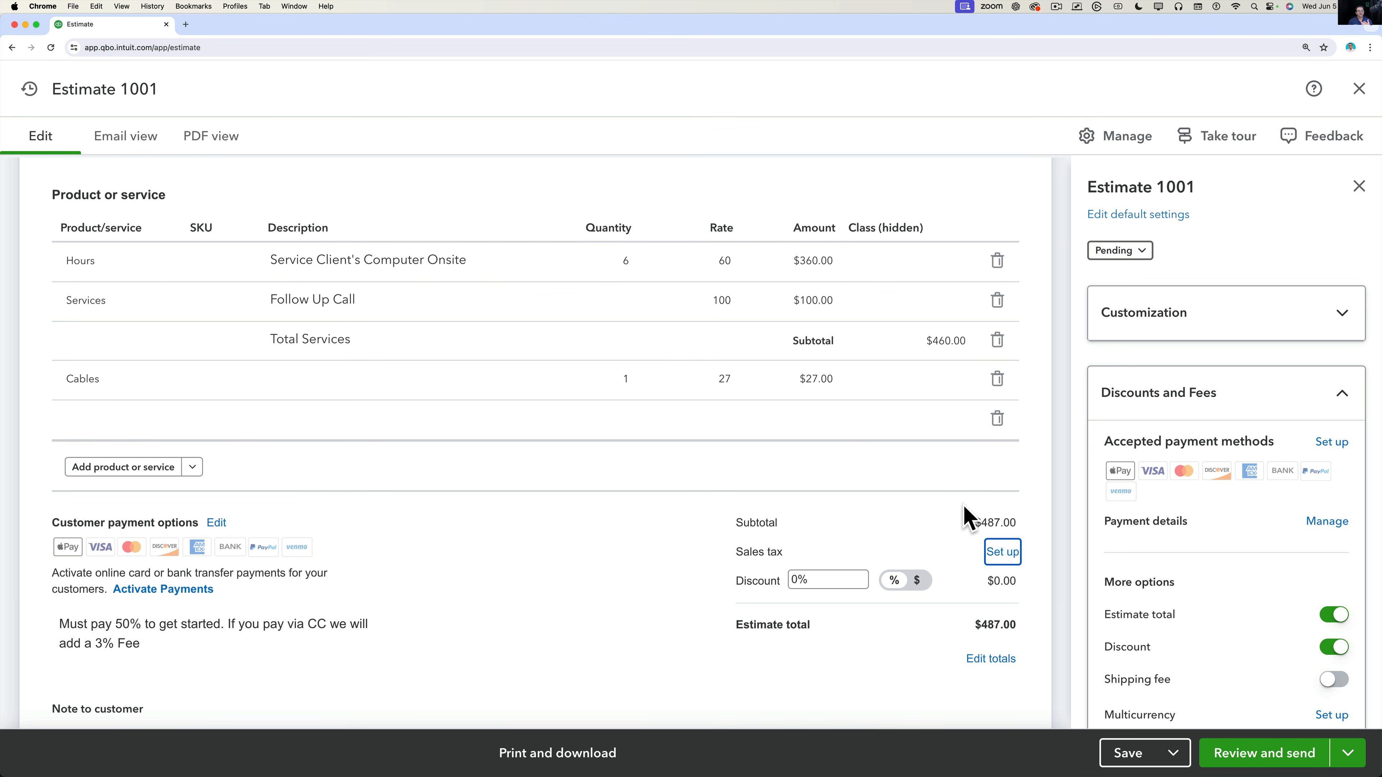
pyautogui.click(818, 573)
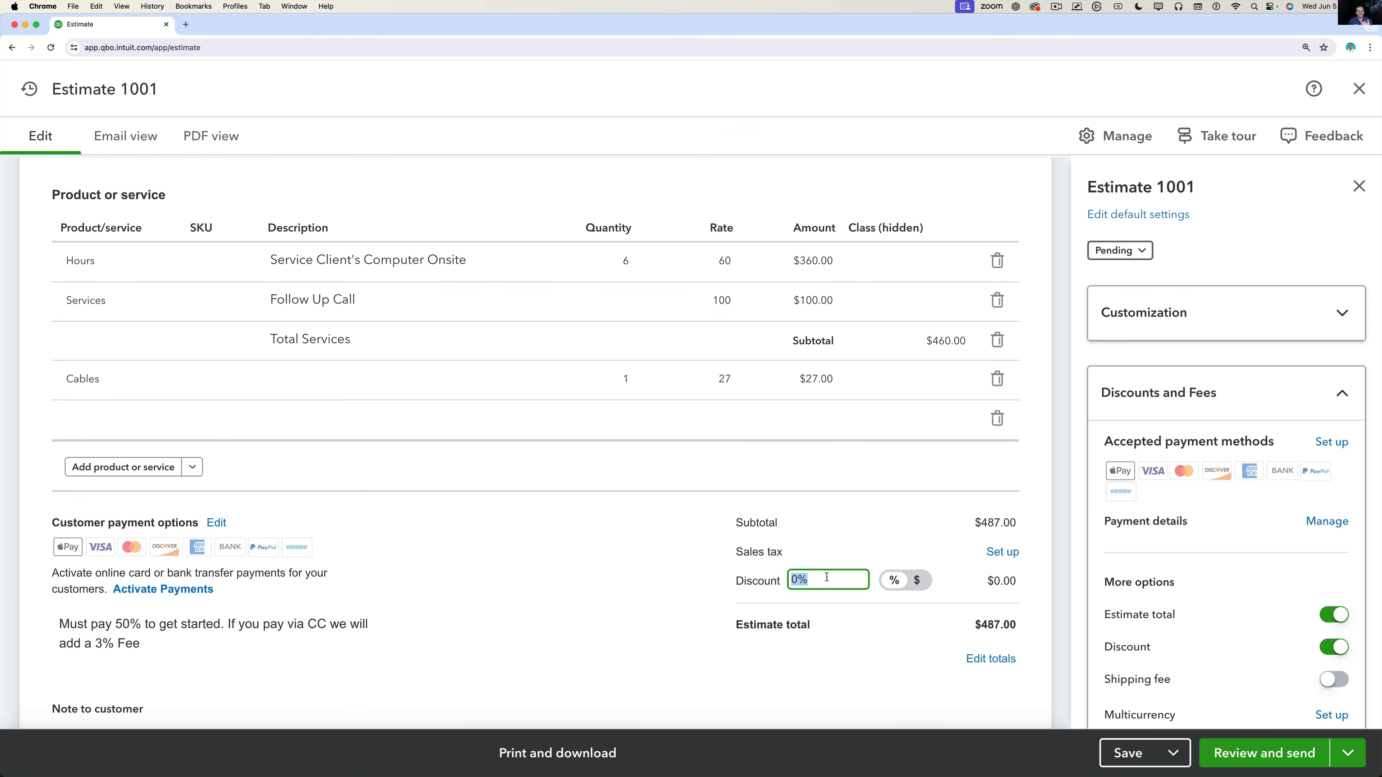
# Replace a 10% discount with a flat $87 discount, bringing the estimate total to $400.00.
pyautogui.write('10')
pyautogui.press('Tab')
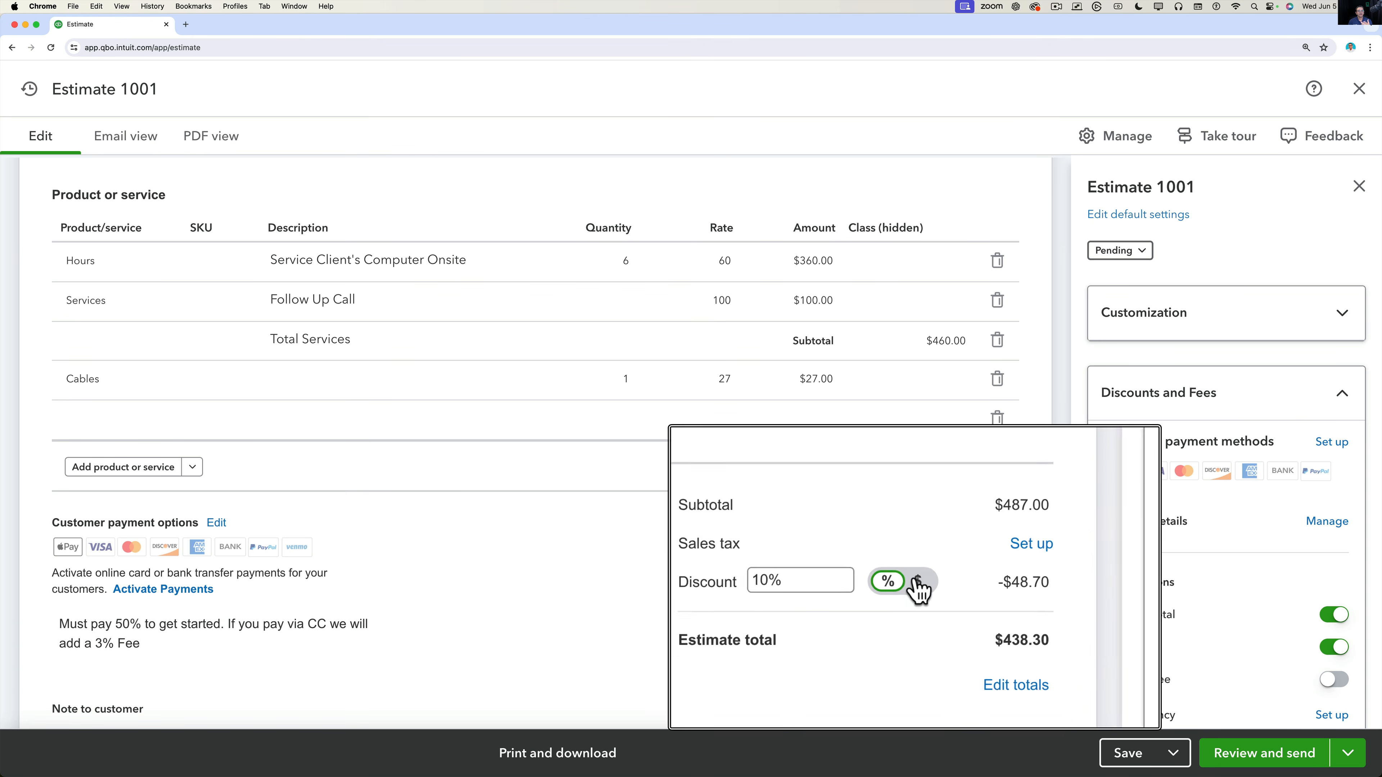
pyautogui.click(912, 581)
pyautogui.click(1004, 581)
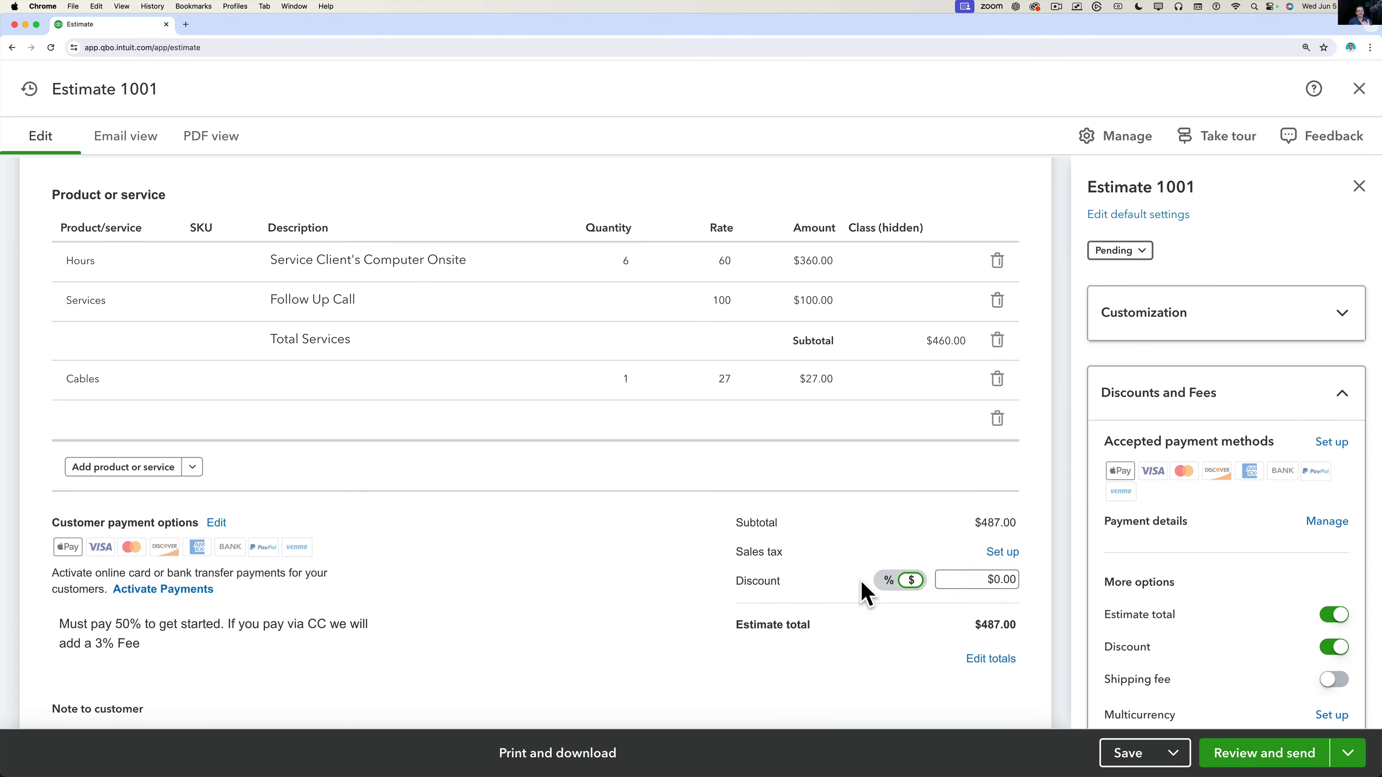
pyautogui.click(949, 572)
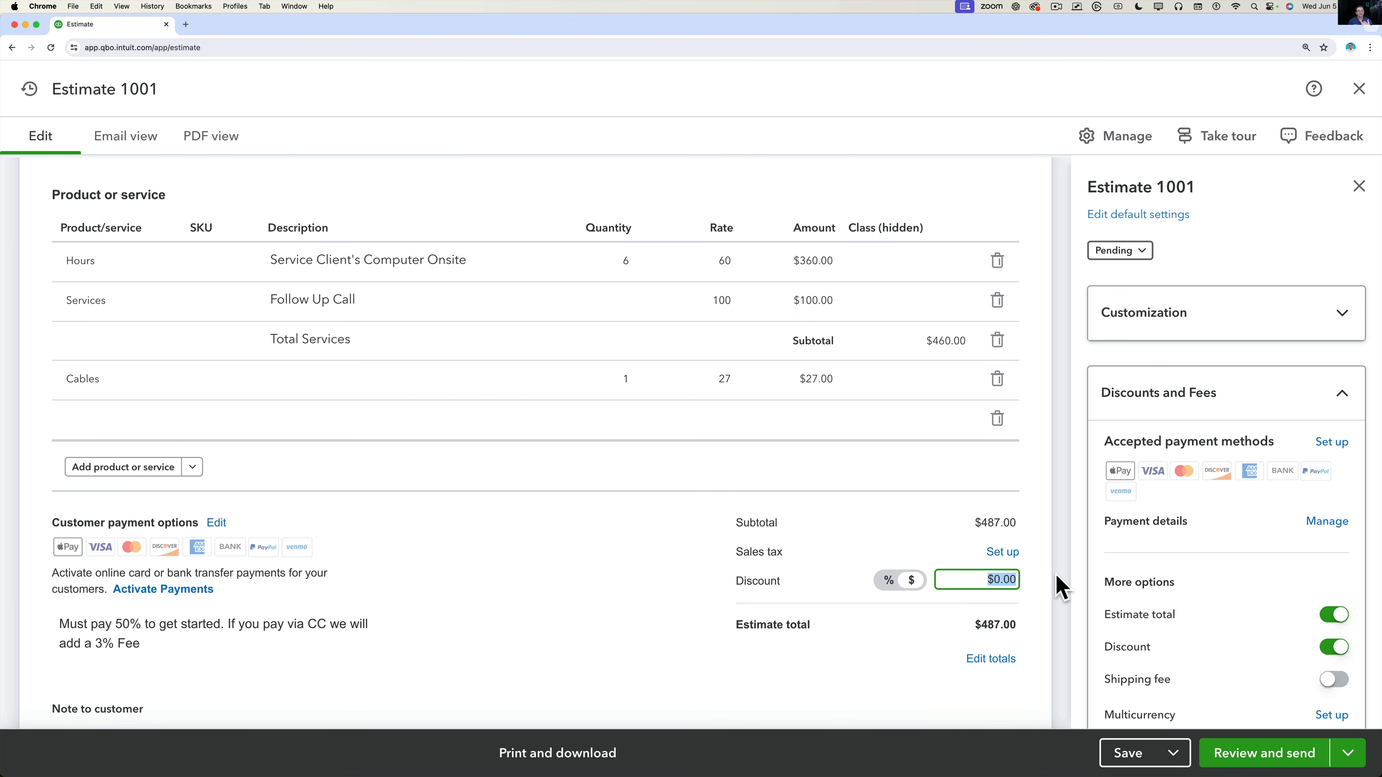
pyautogui.write('87')
pyautogui.press('Tab')
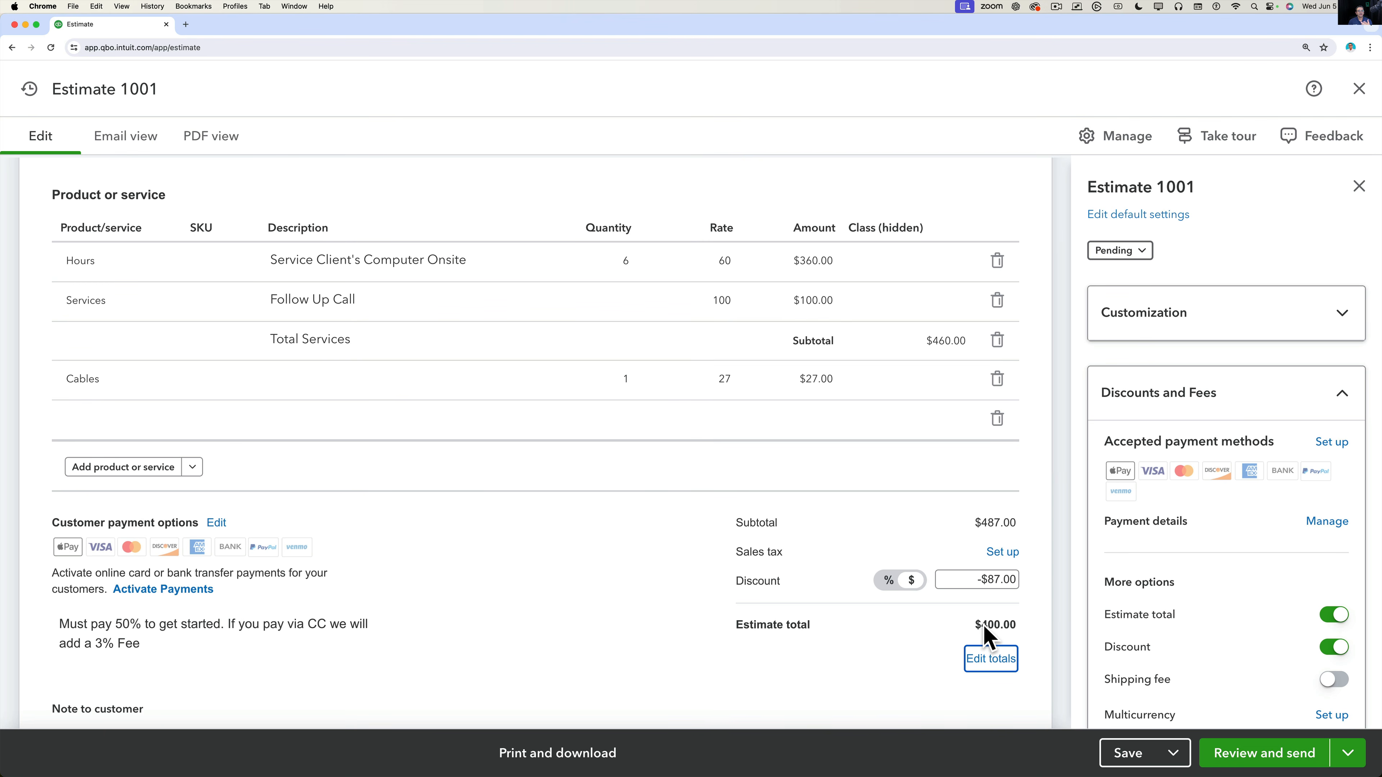
pyautogui.scroll(-3, 952, 639)
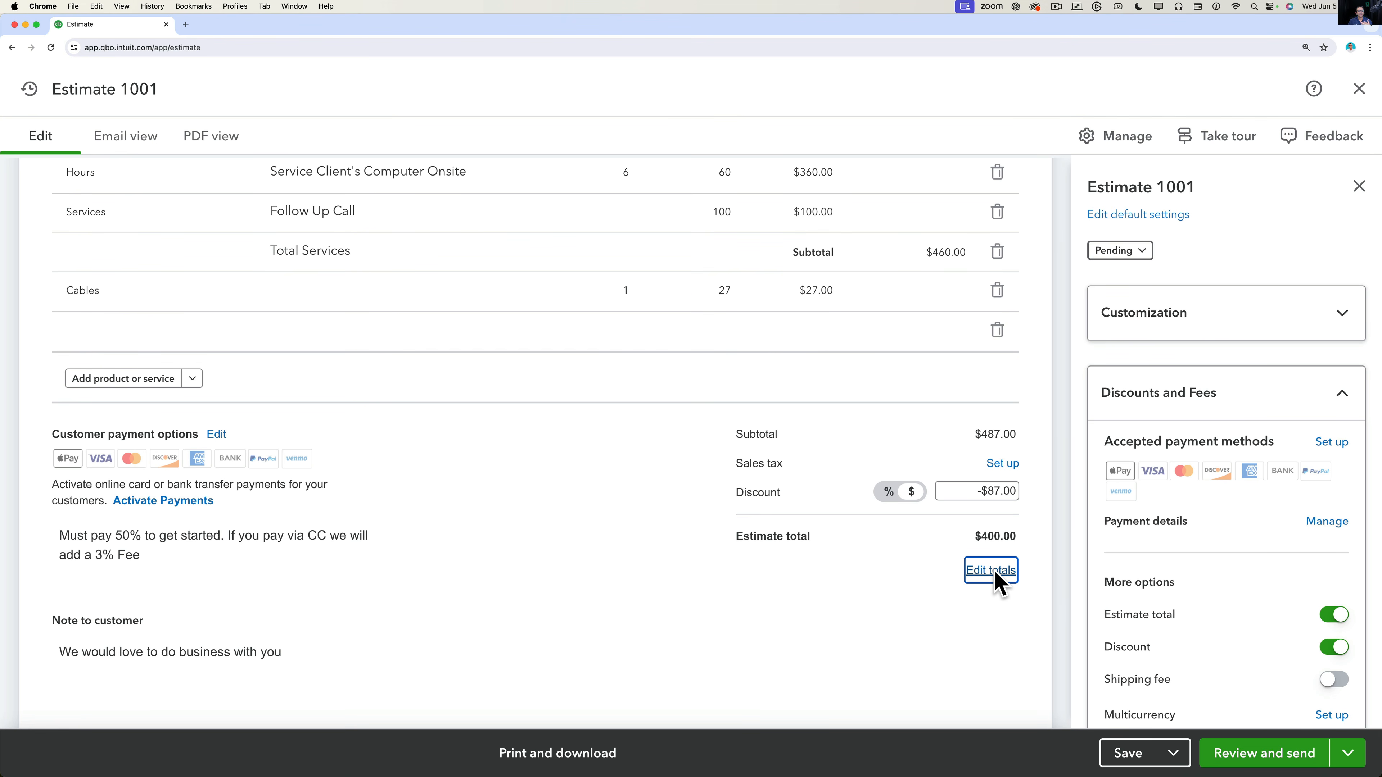
pyautogui.scroll(-3, 1196, 564)
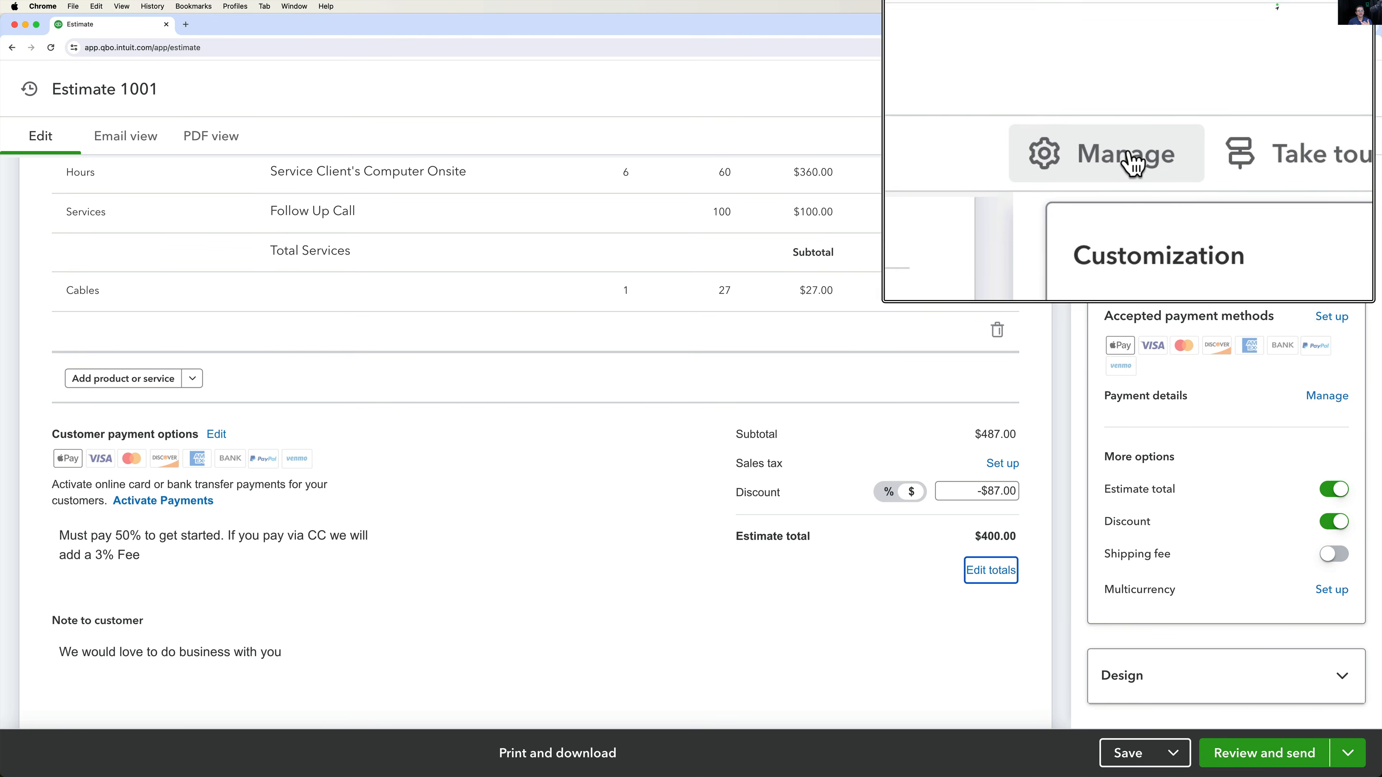
# In Discounts and Fees, switch off the Estimate total and Discount lines for Estimate 1001.
pyautogui.click(1126, 139)
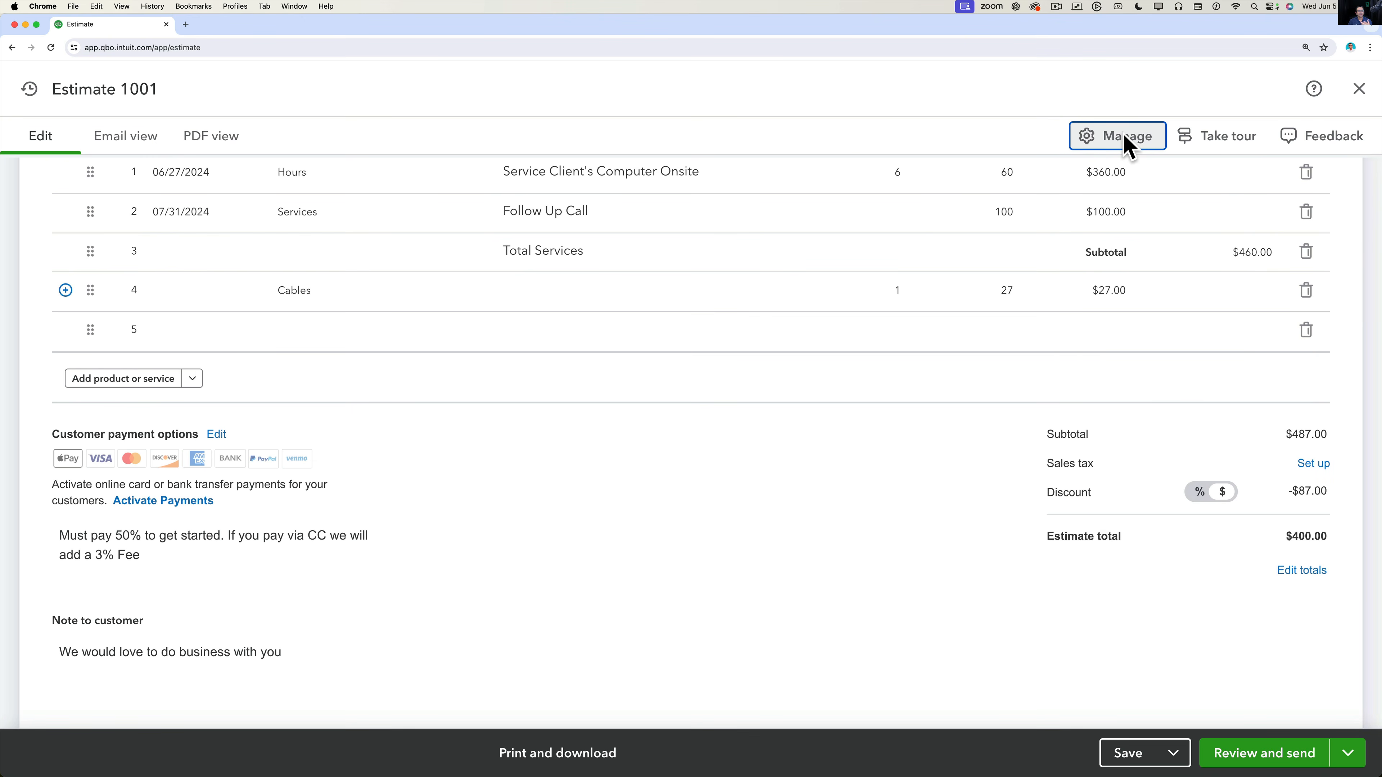
pyautogui.click(1302, 572)
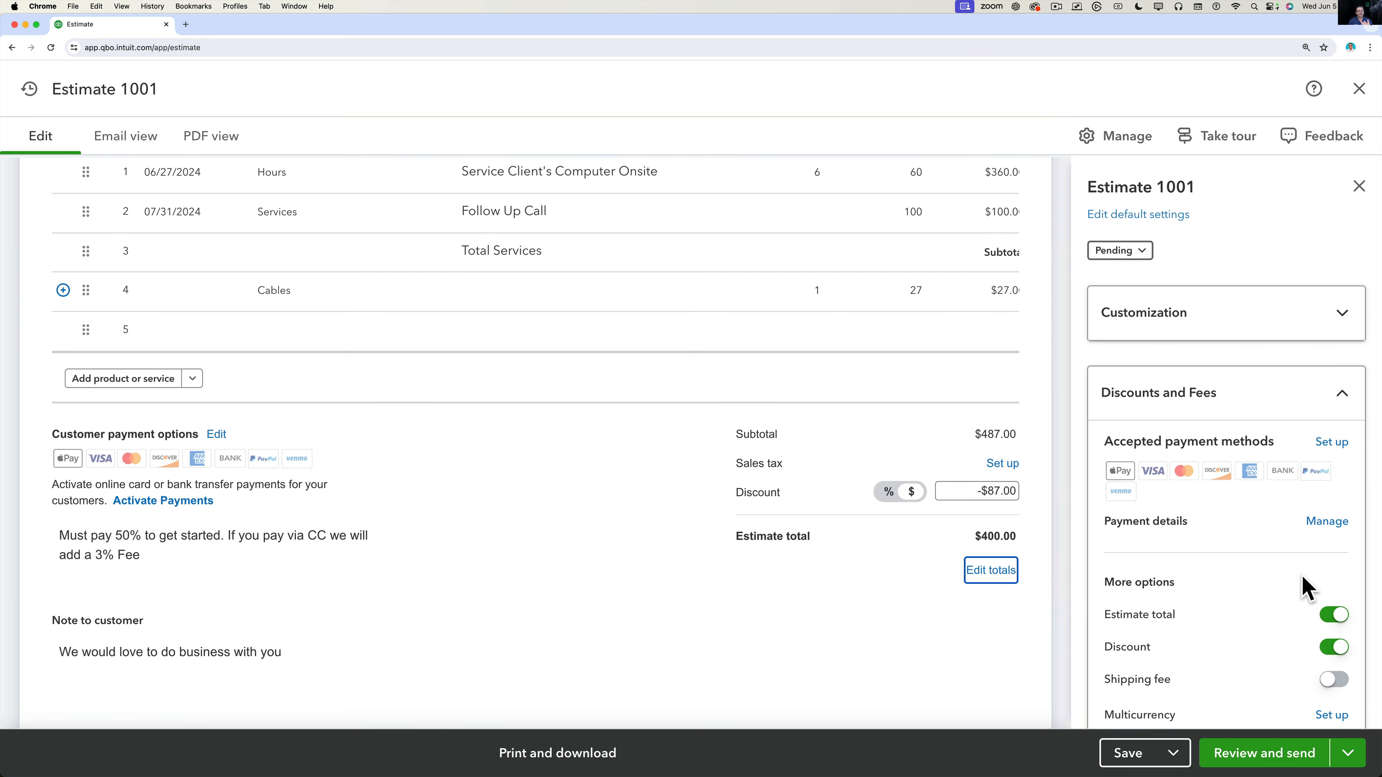
pyautogui.scroll(-3, 1264, 531)
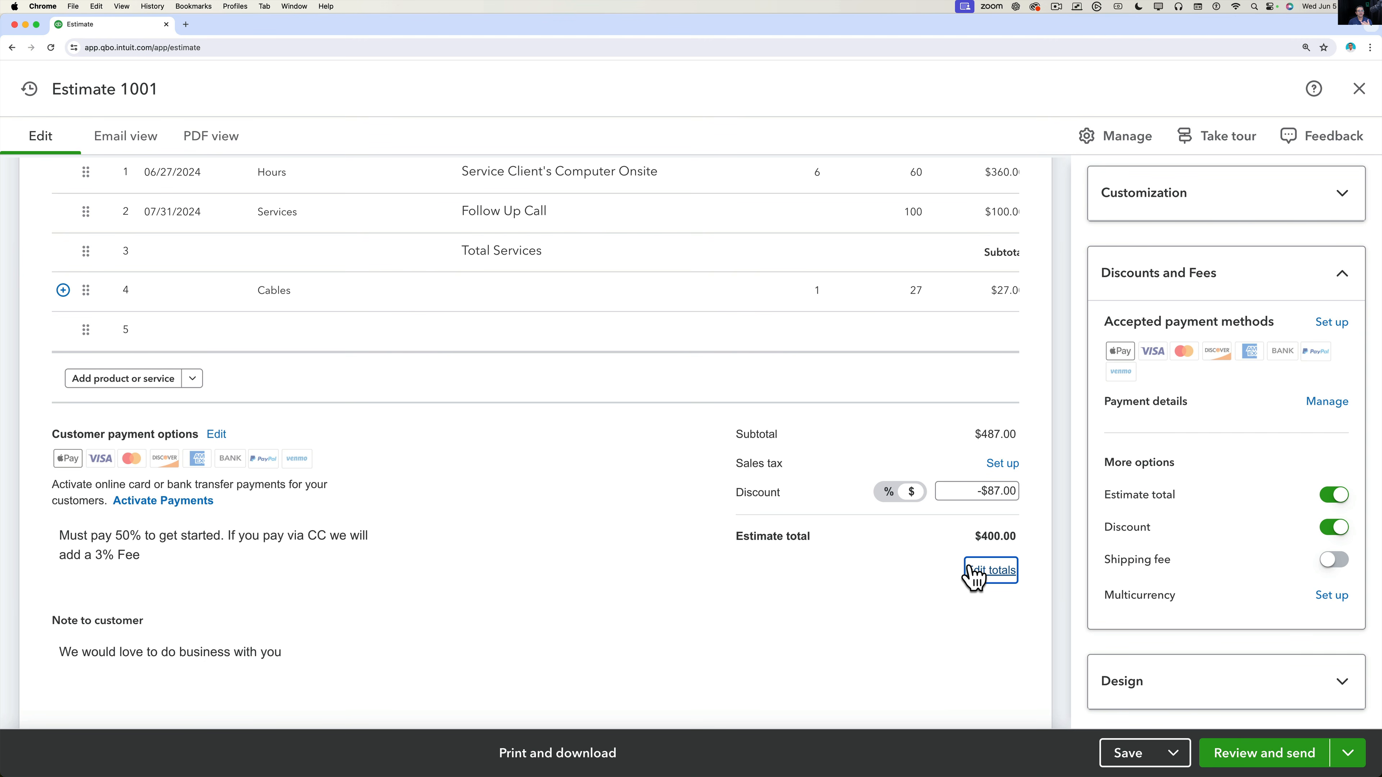
pyautogui.click(1337, 496)
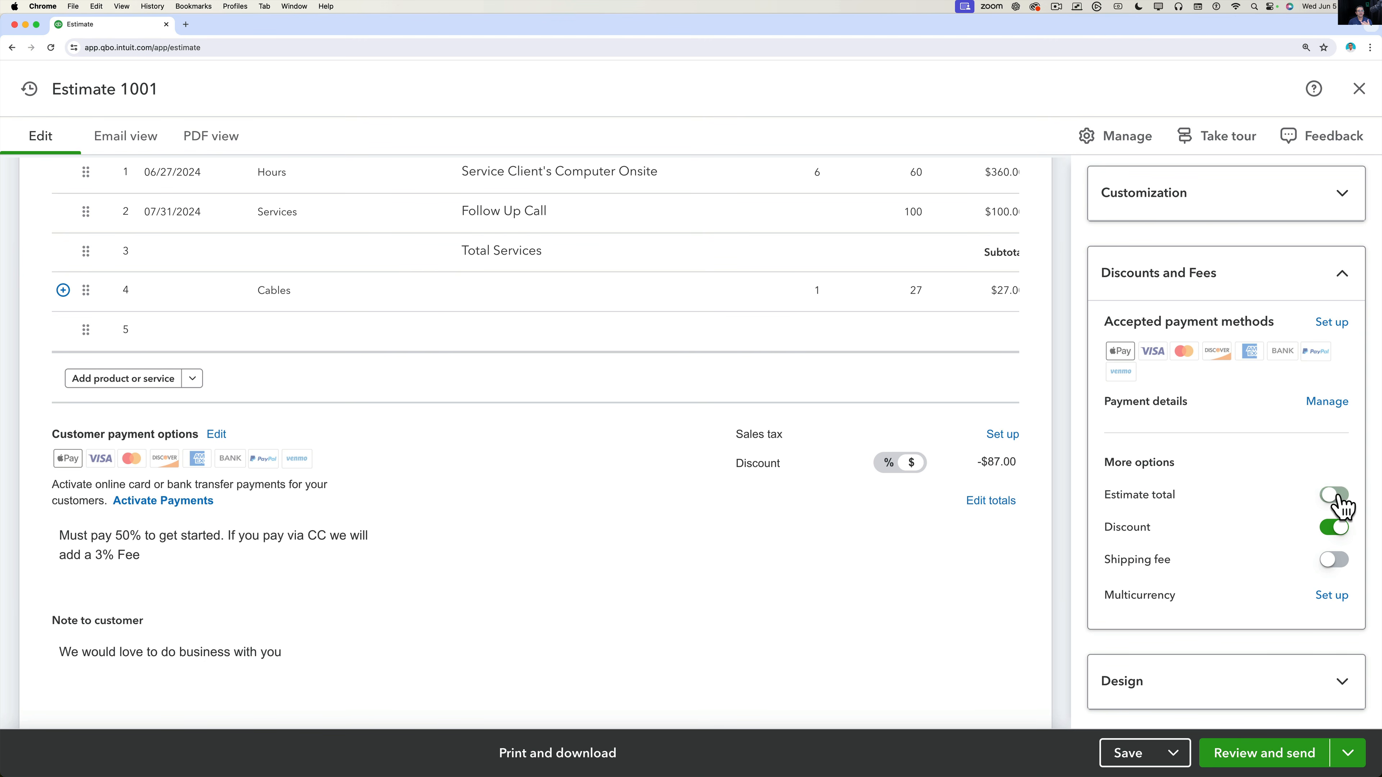
pyautogui.click(1333, 527)
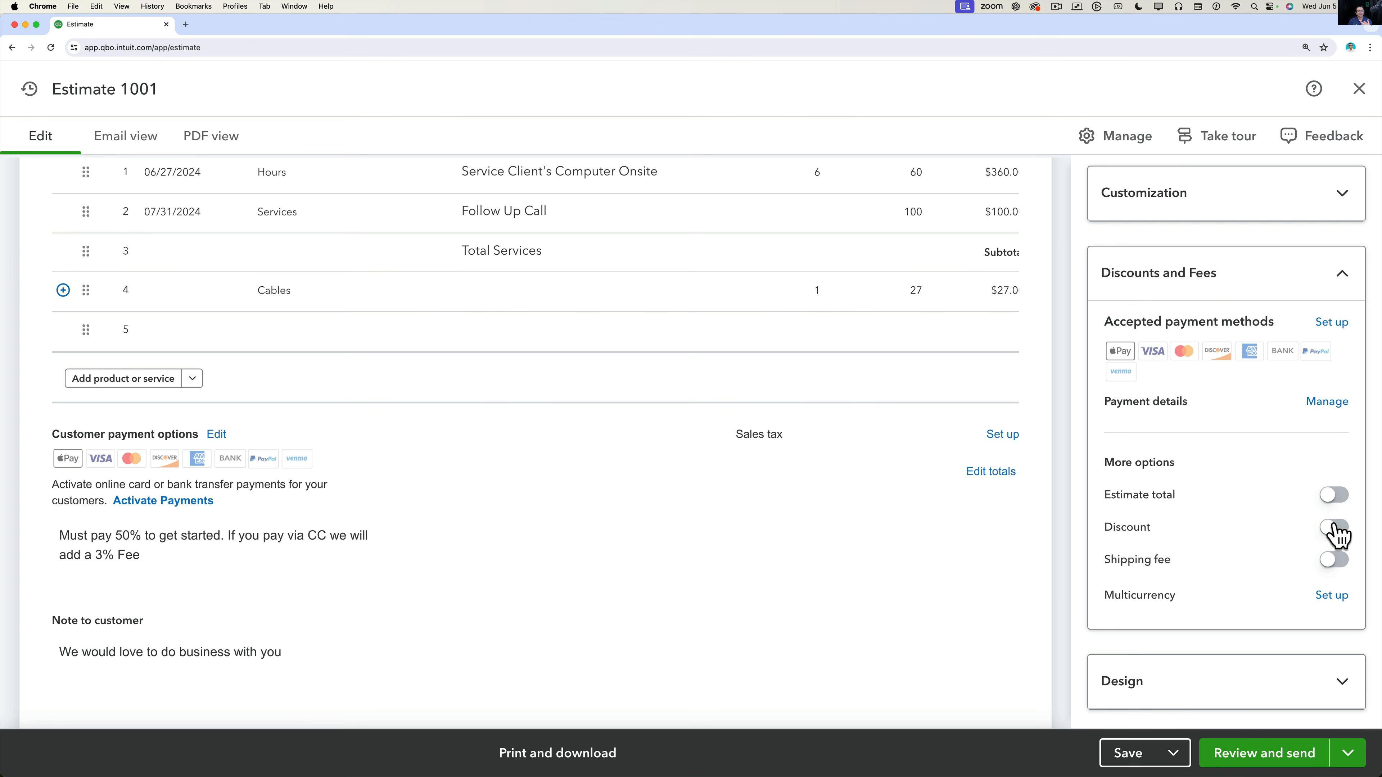
# Turn on the shipping fee and set its amount to $10.00.
pyautogui.click(1336, 564)
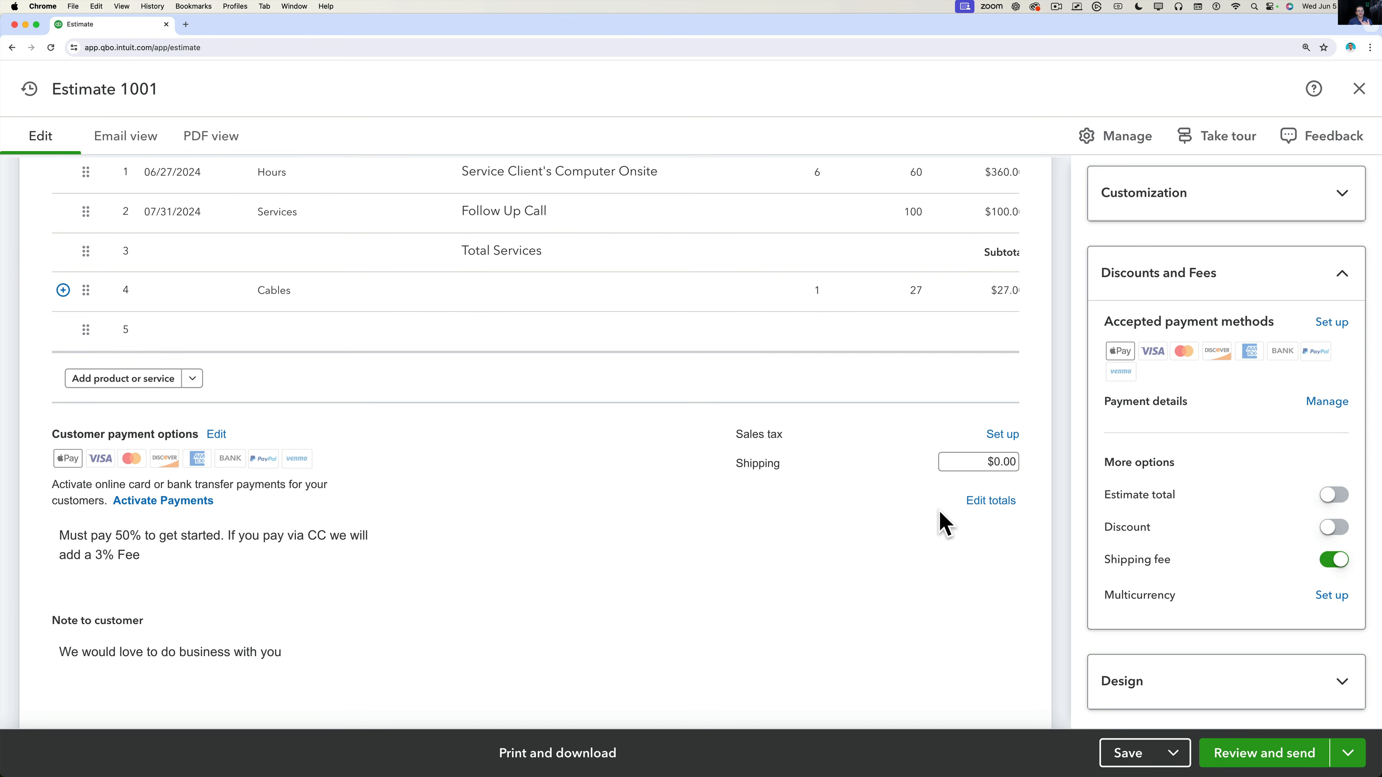
pyautogui.click(977, 462)
pyautogui.moveTo(978, 462); pyautogui.dragTo(1032, 473)
pyautogui.write('10')
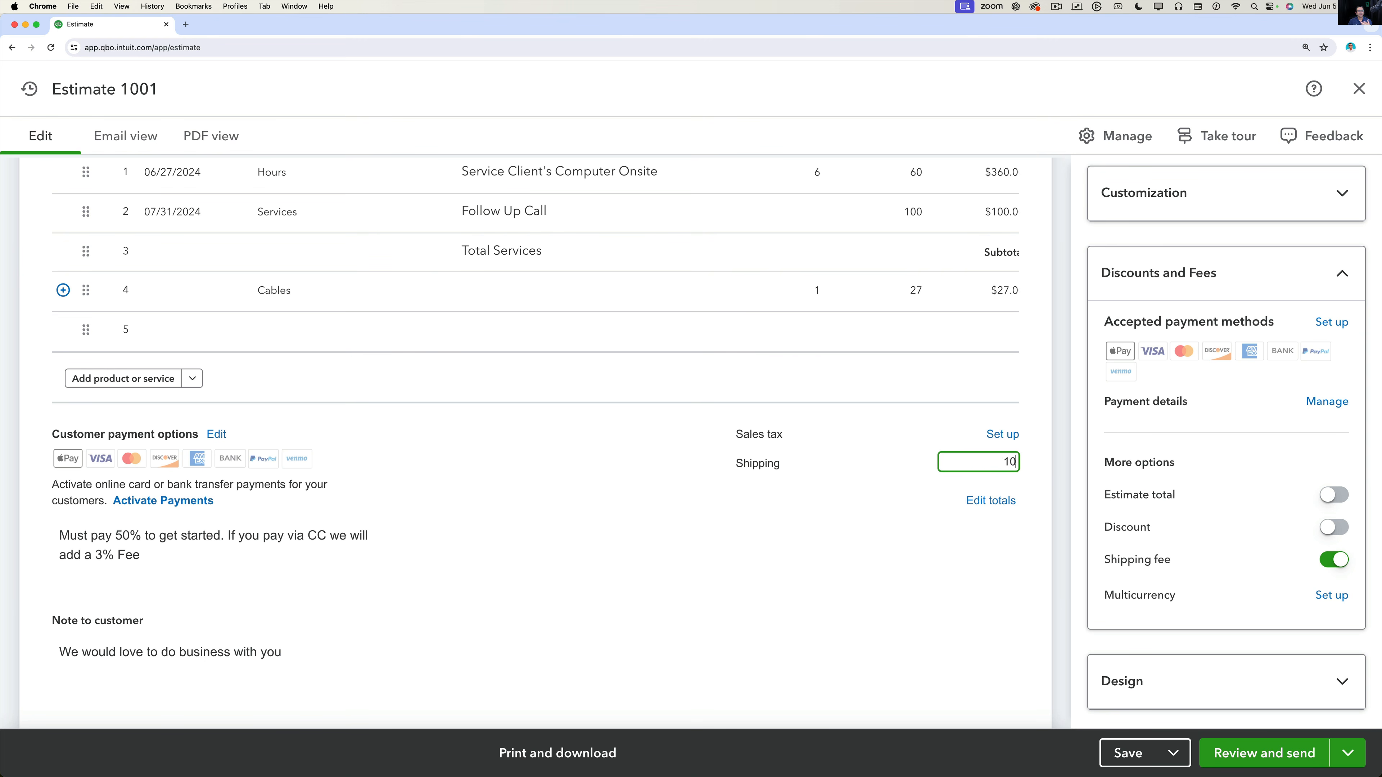
pyautogui.press('Tab')
pyautogui.scroll(3, 995, 290)
pyautogui.scroll(-3, 995, 290)
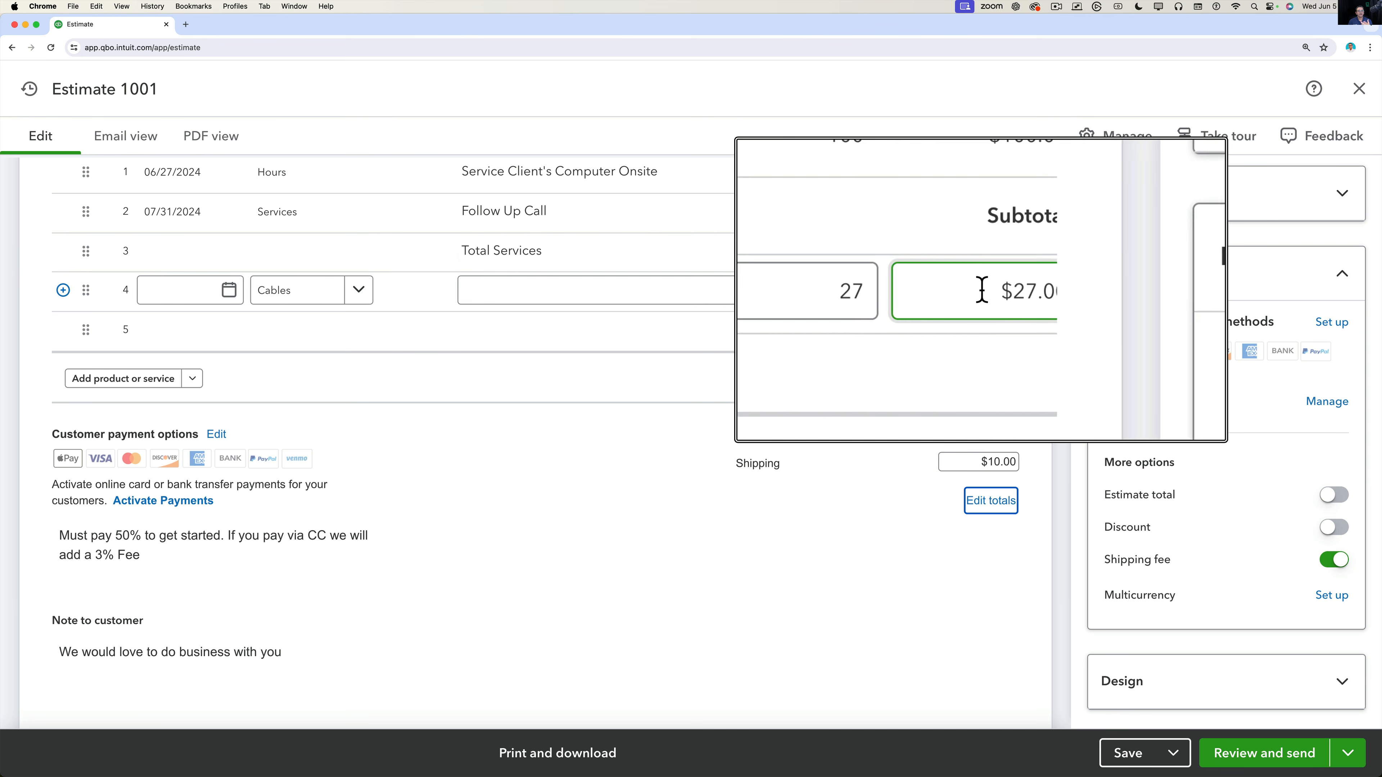
pyautogui.click(913, 562)
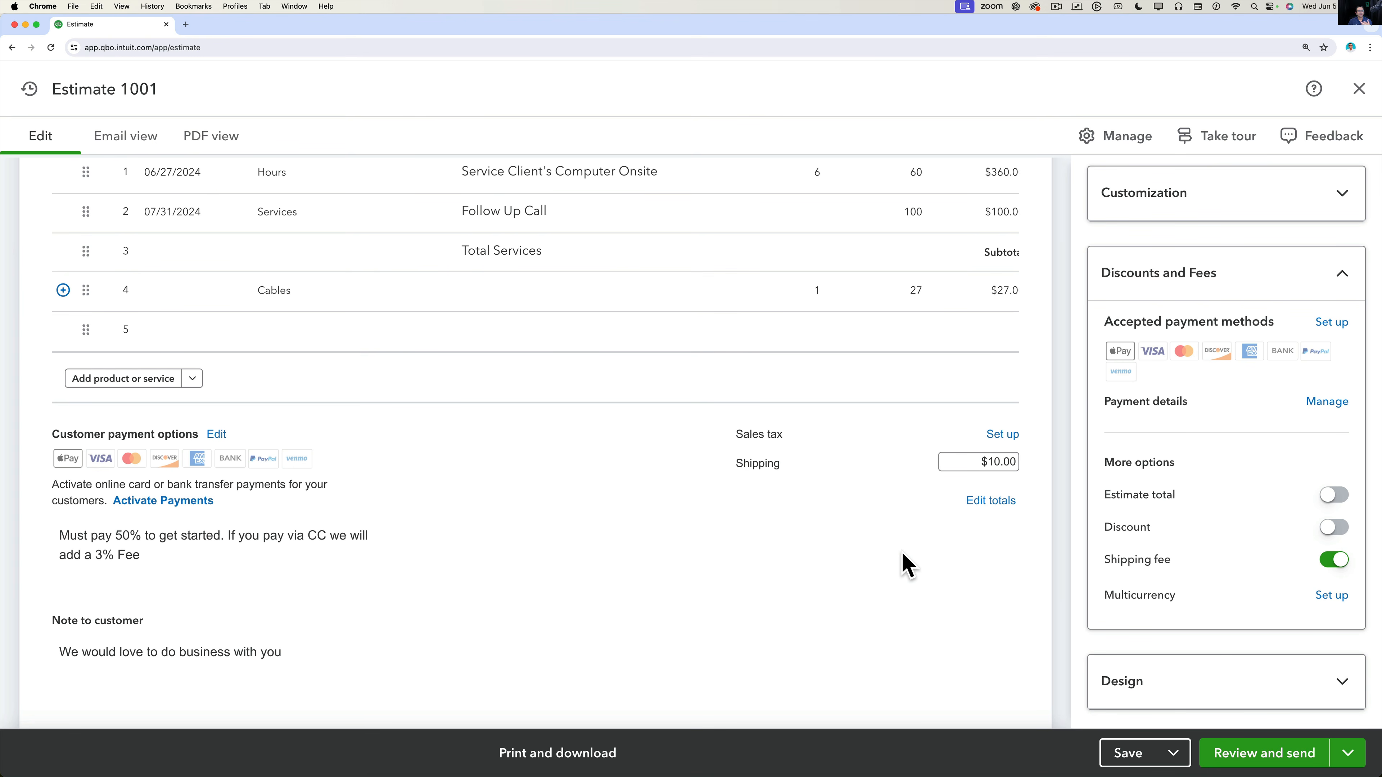
# Select empty line 5 and browse the product list without adding an item.
pyautogui.click(500, 308)
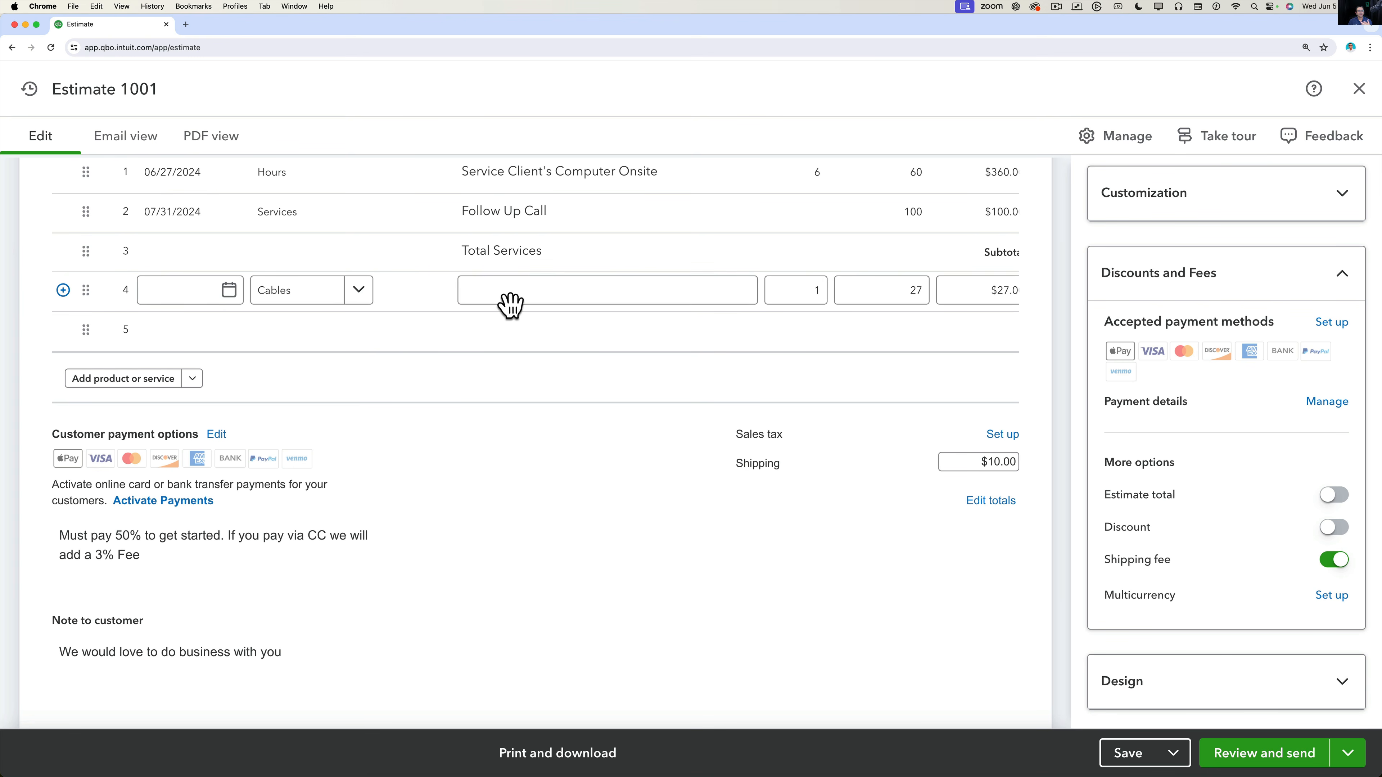
pyautogui.click(324, 335)
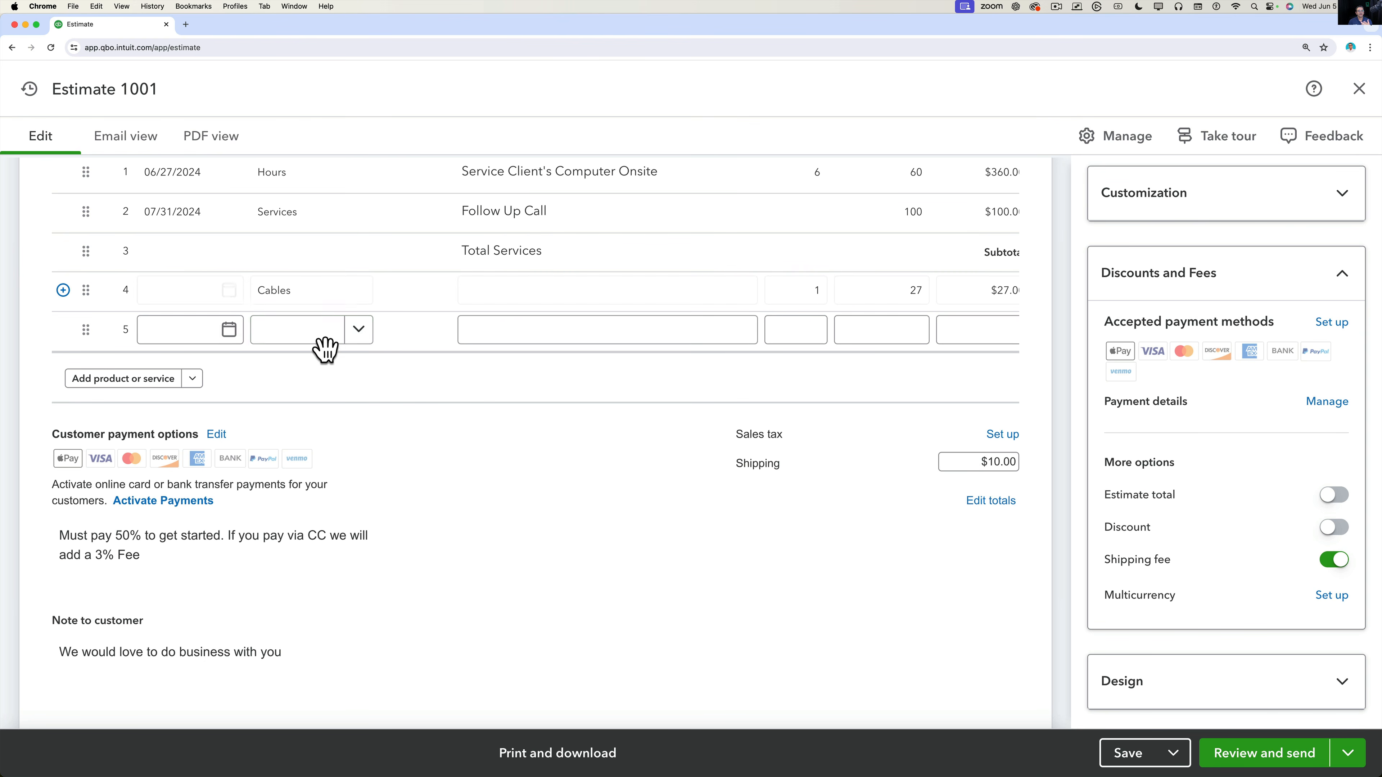
pyautogui.click(357, 298)
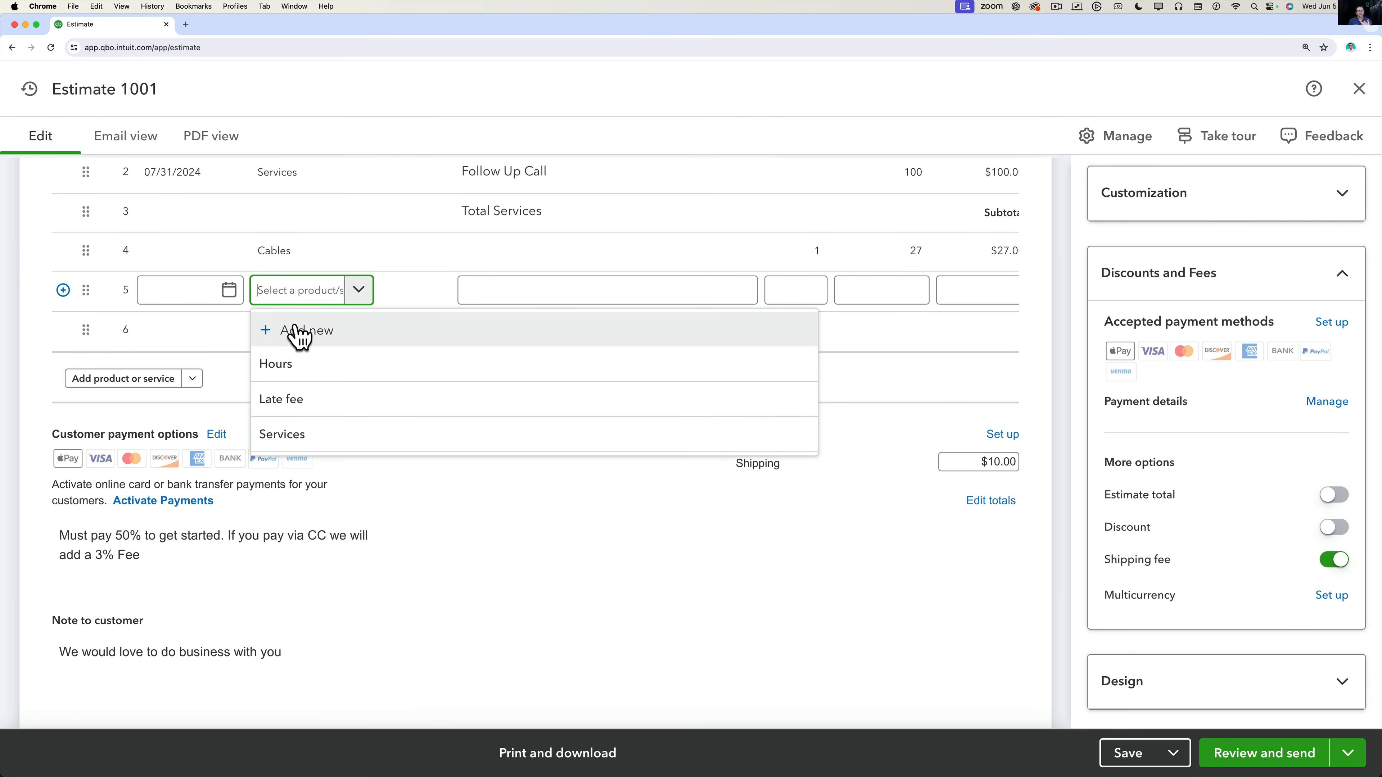
pyautogui.click(518, 552)
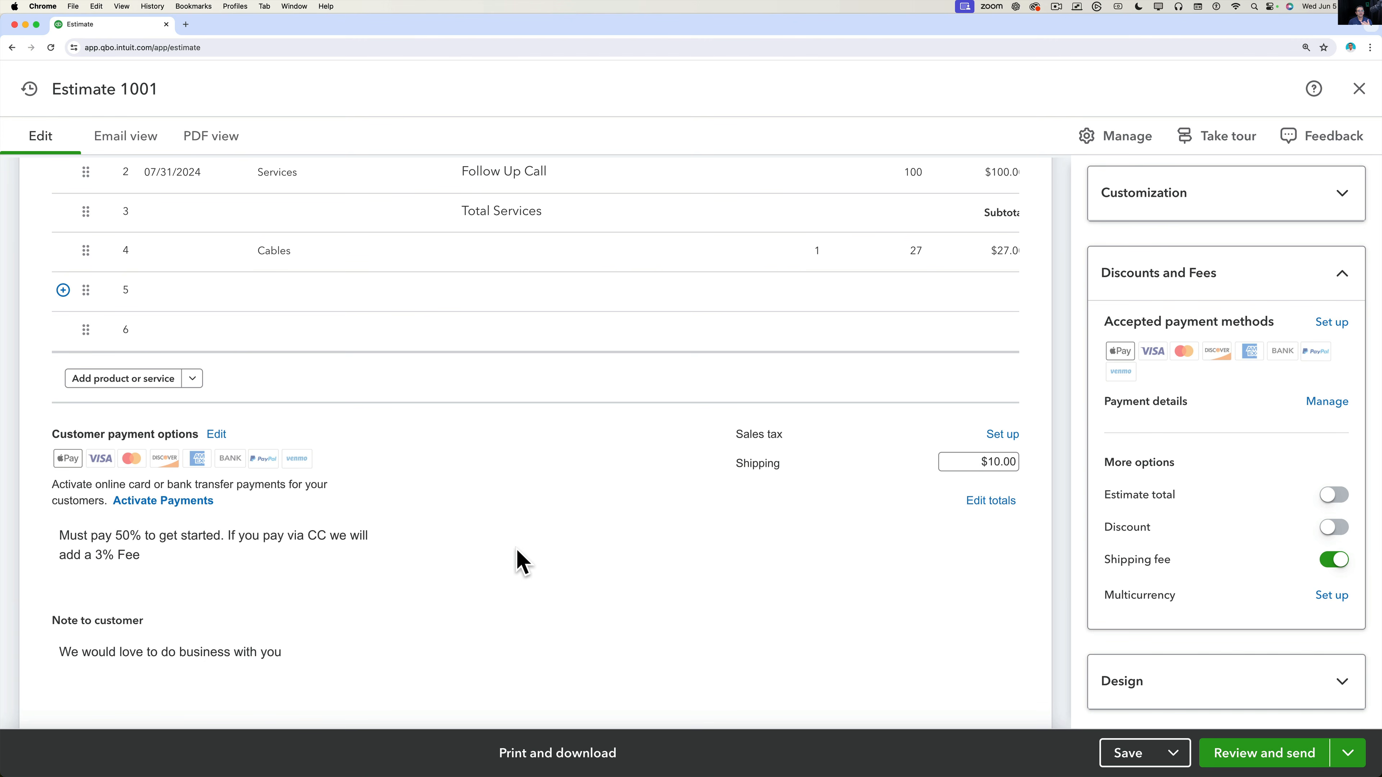
pyautogui.press('alt+super+8')
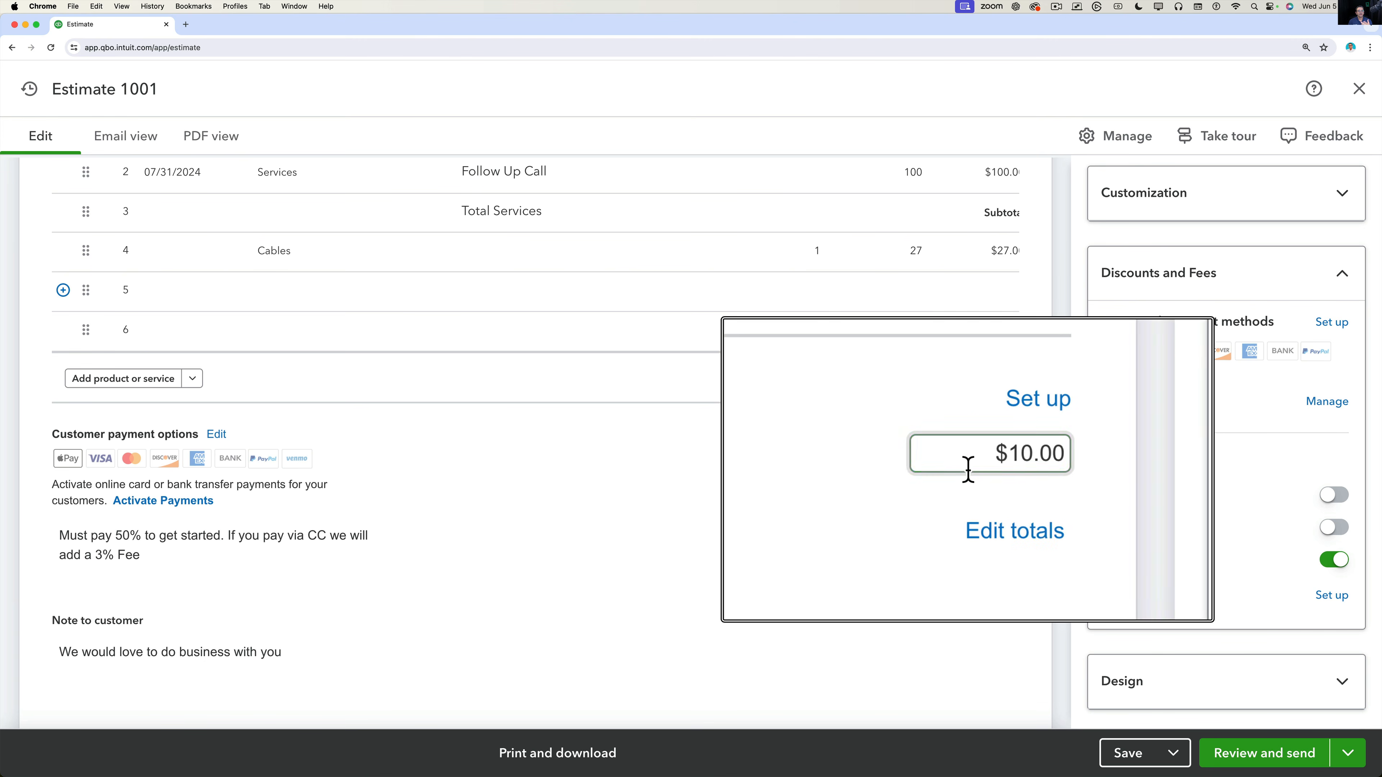
pyautogui.press('alt+super+8')
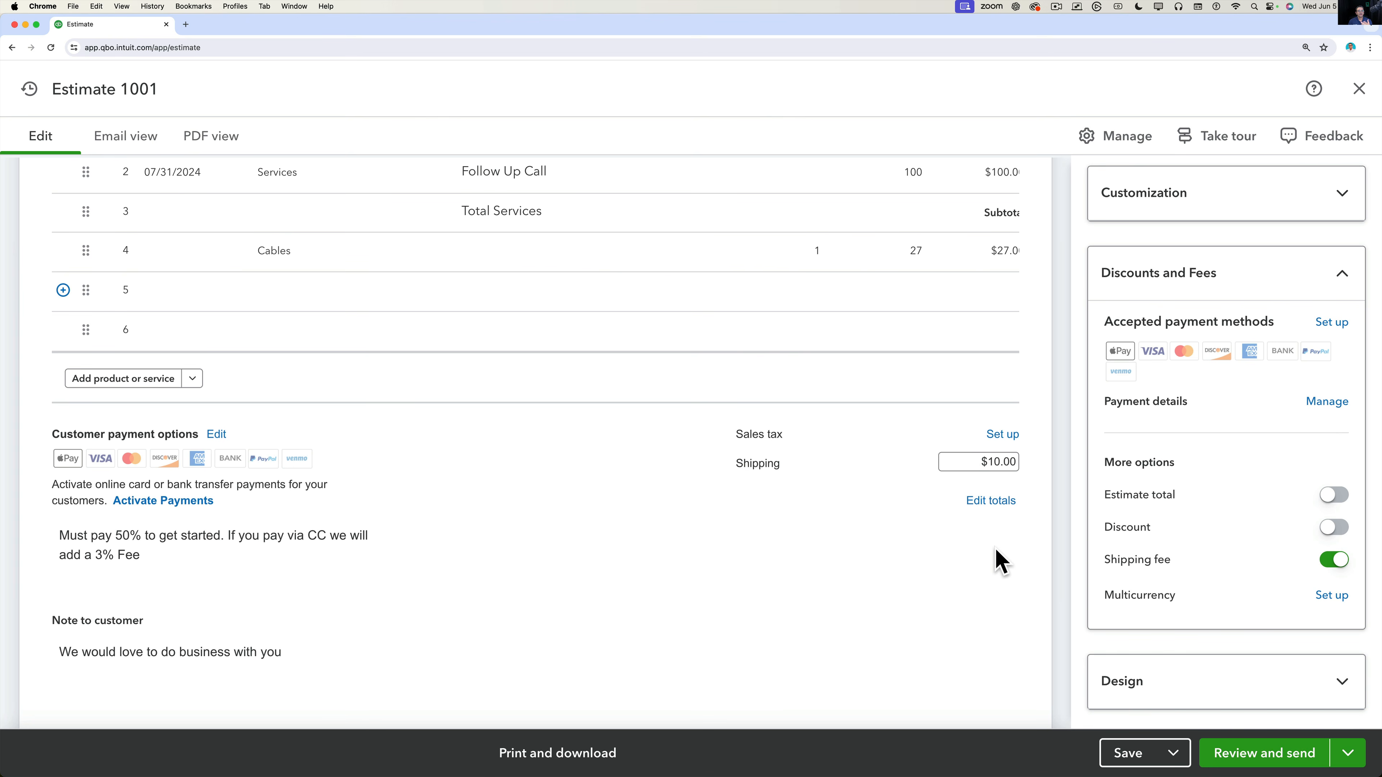
pyautogui.press('alt+super+8')
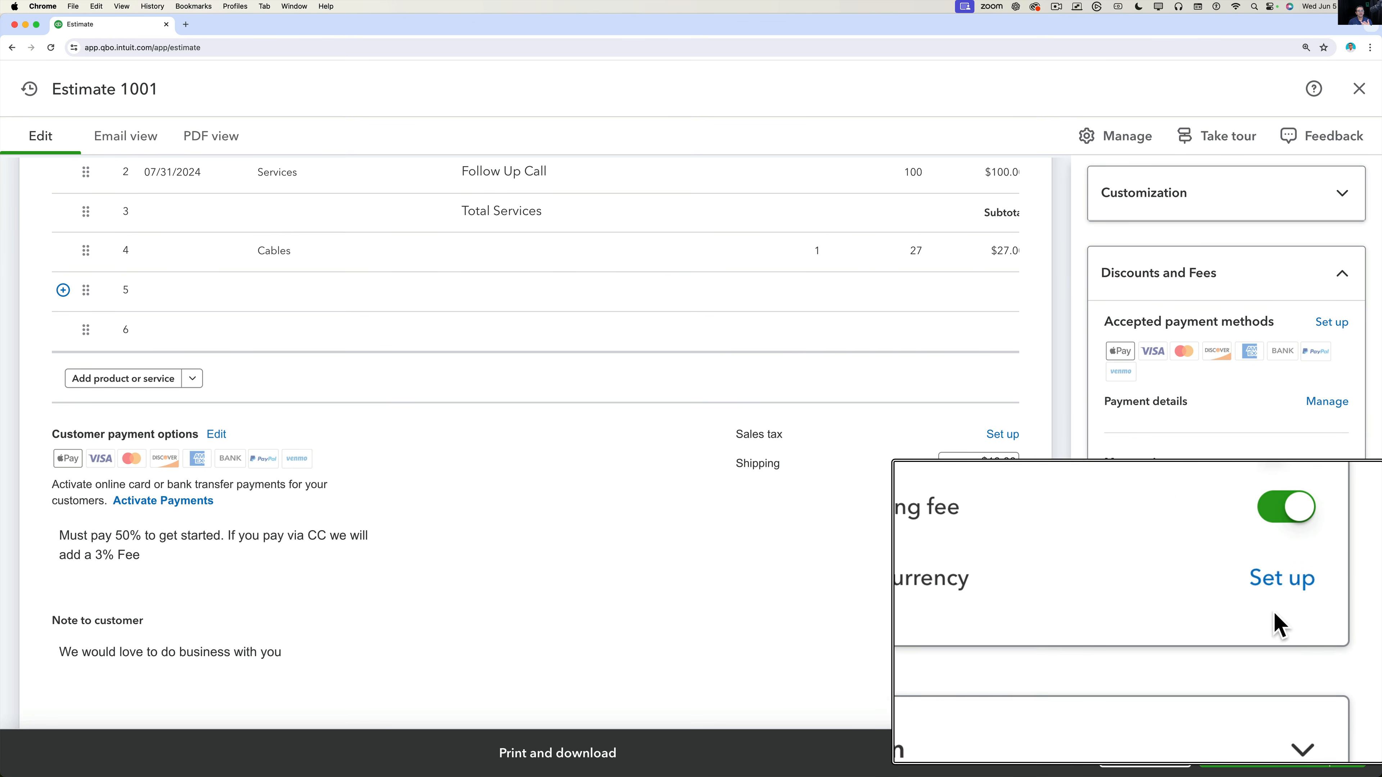
# Collapse Discounts and Fees and expand Customization to see the Estimate number, Ship to, dates and SKU settings.
pyautogui.press('alt+super+8')
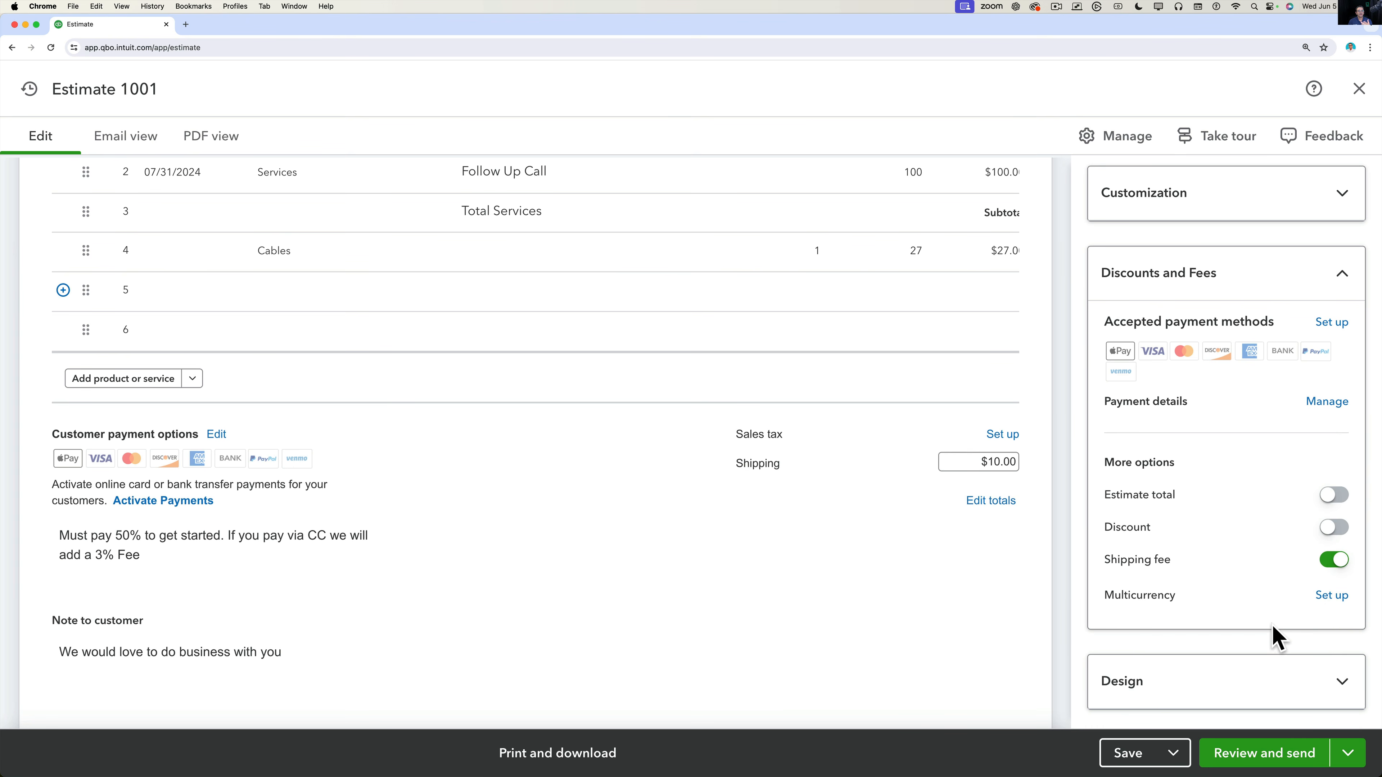
pyautogui.scroll(-1, 1276, 637)
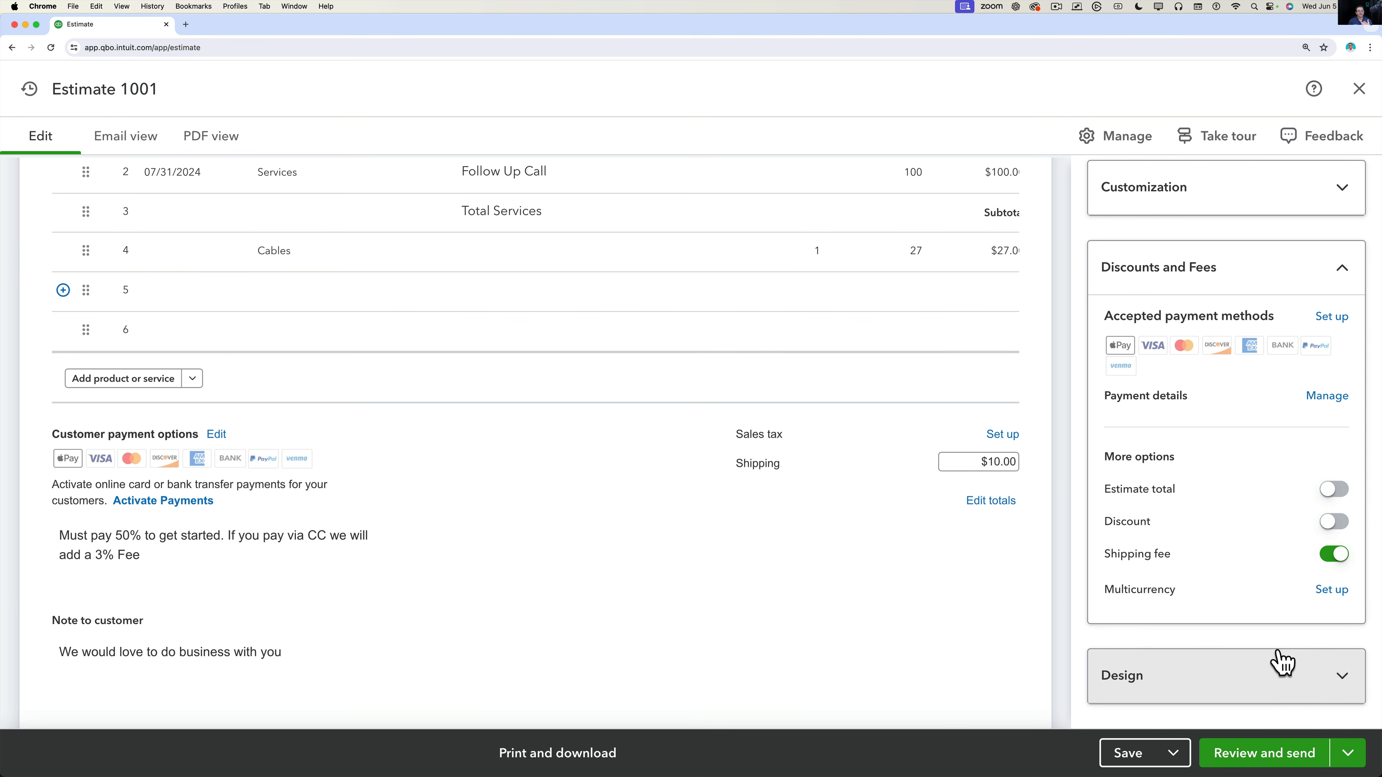
pyautogui.click(1350, 264)
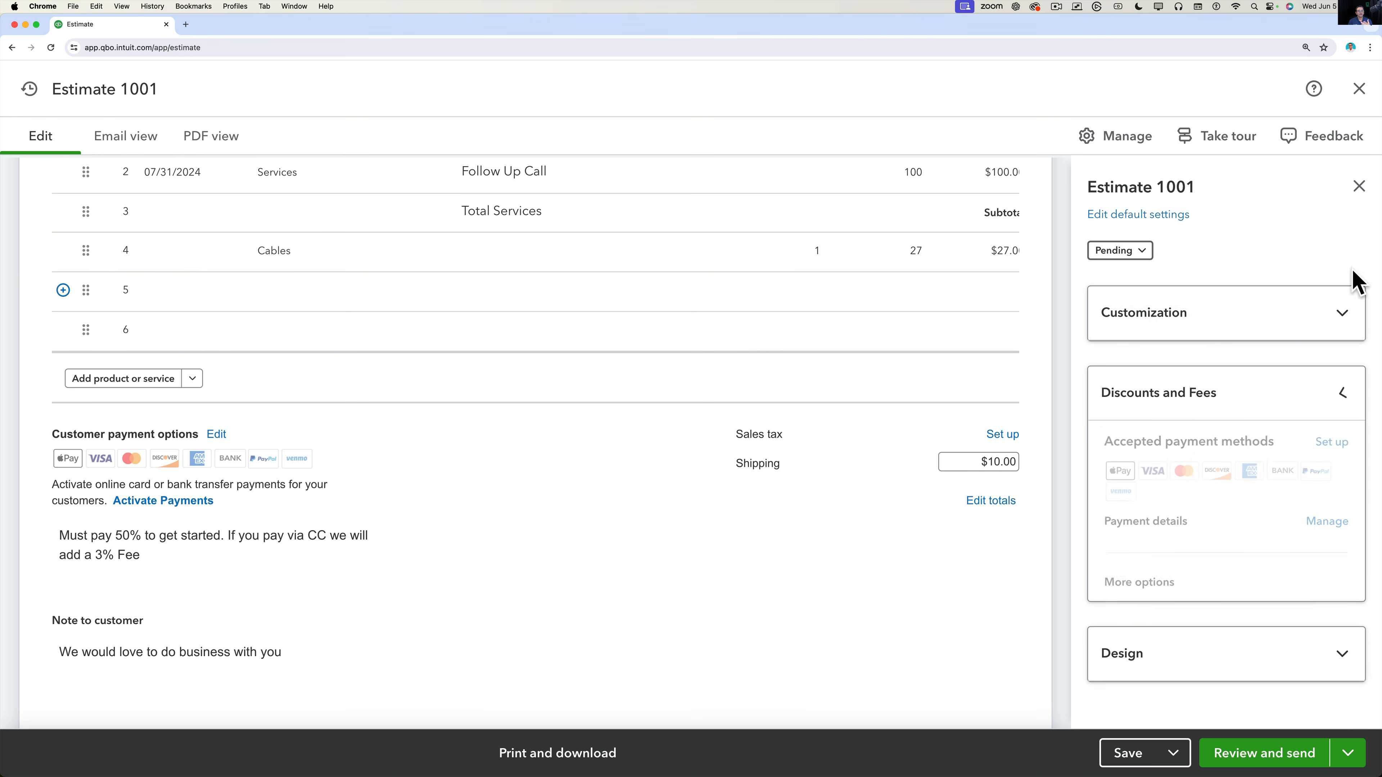
pyautogui.click(1175, 315)
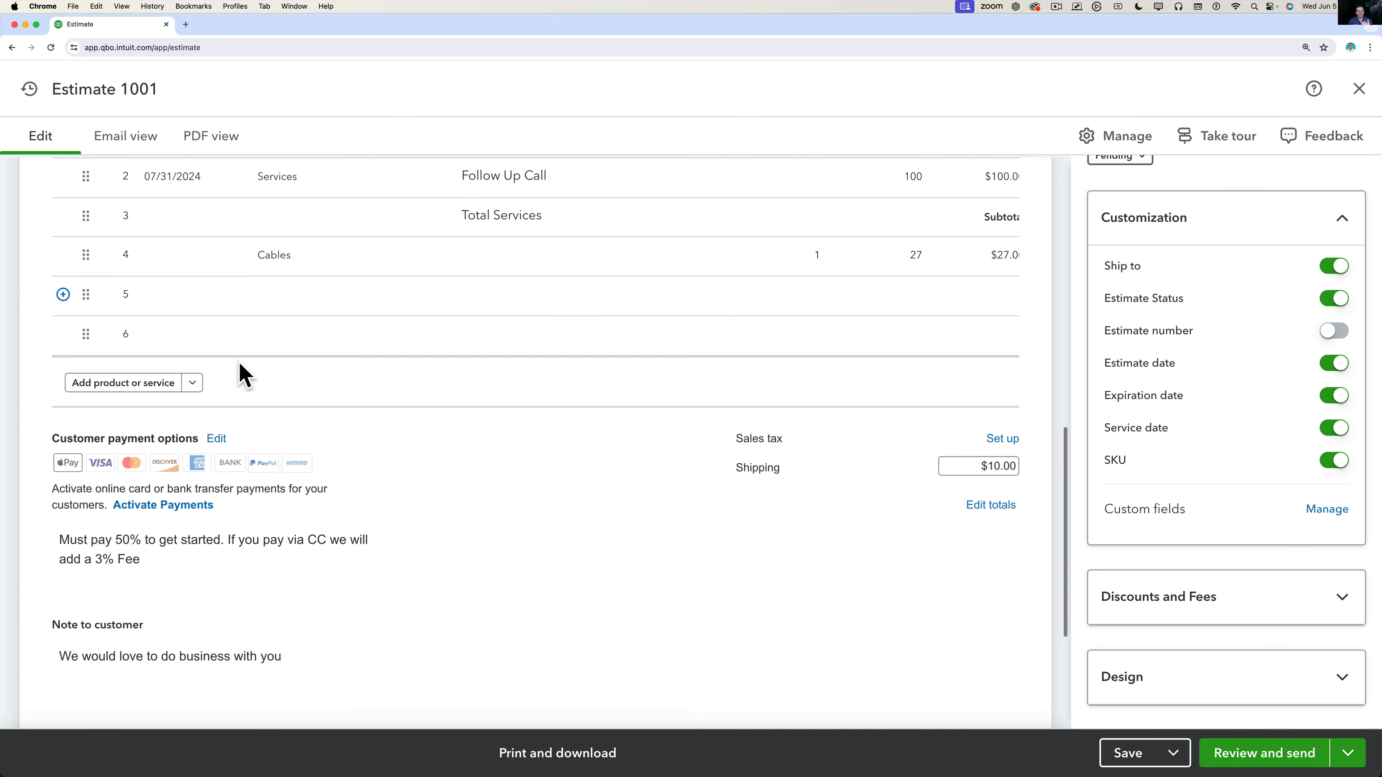
pyautogui.scroll(3, 250, 362)
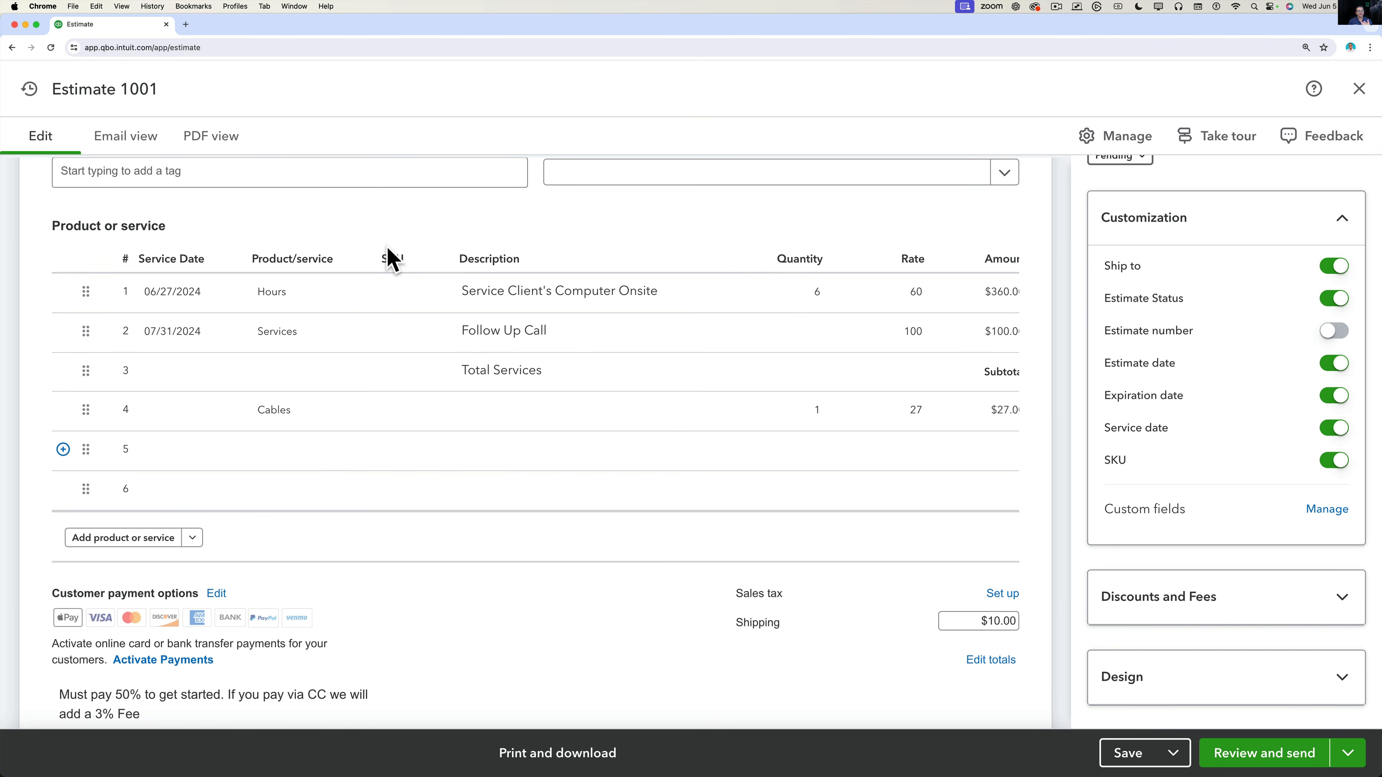
# Switch off the SKU column and describe line 4 Cables as 'USB Cables, required for job'.
pyautogui.click(1328, 465)
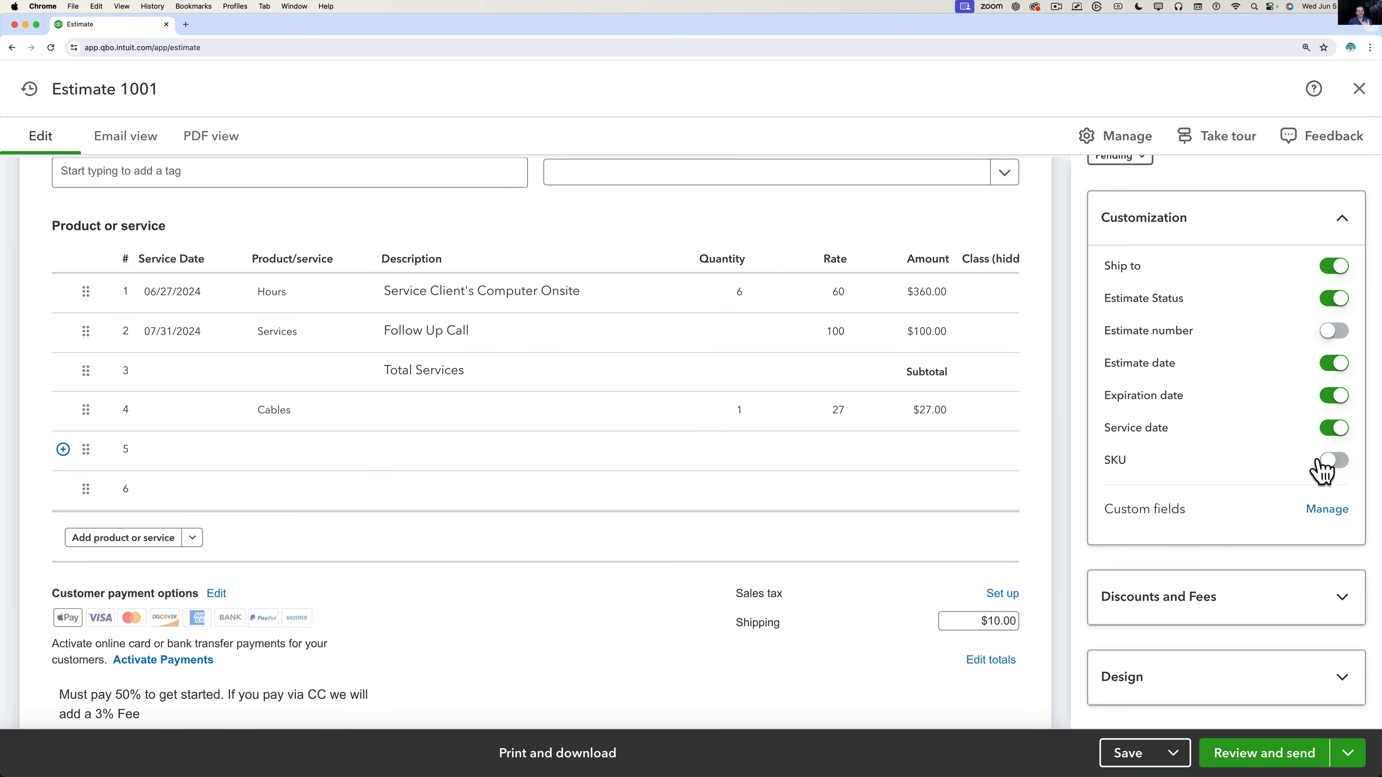
pyautogui.click(473, 458)
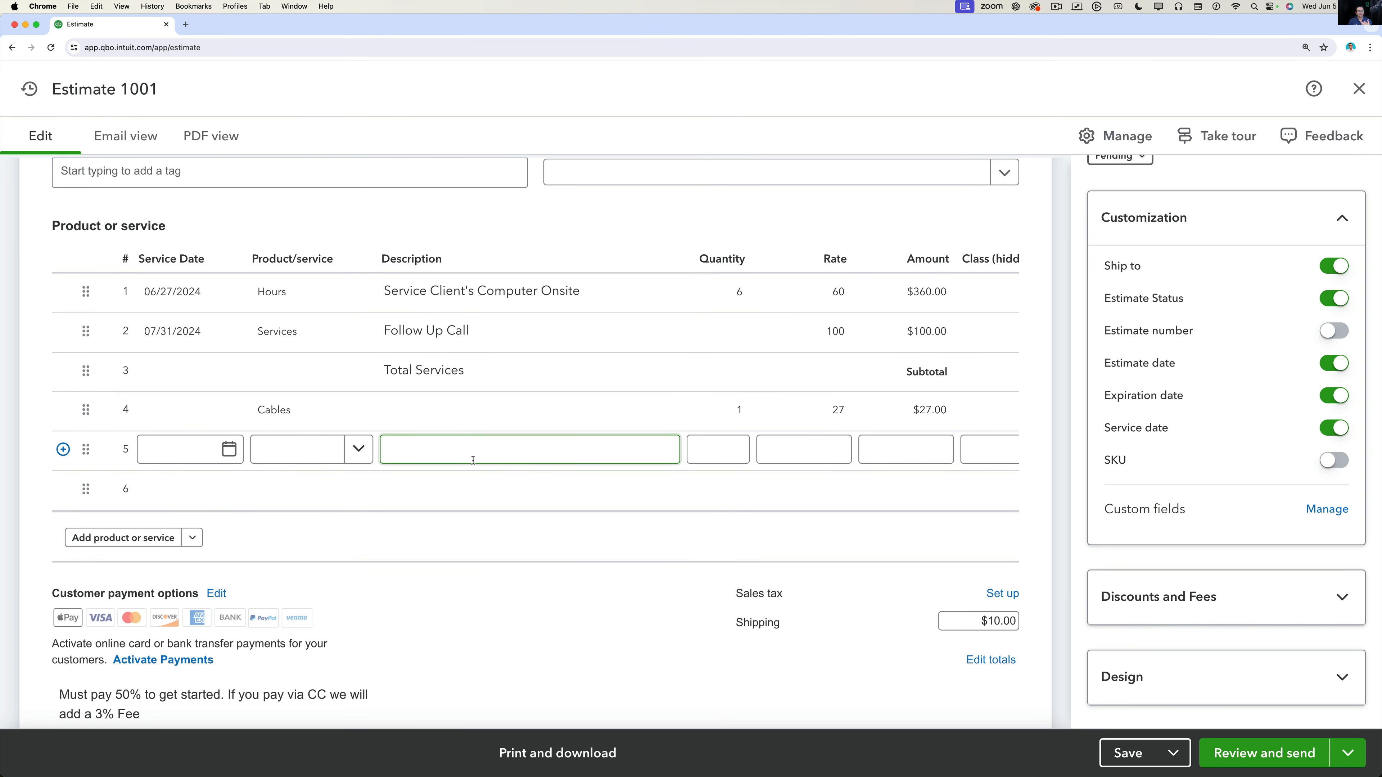
pyautogui.click(435, 411)
pyautogui.write('US')
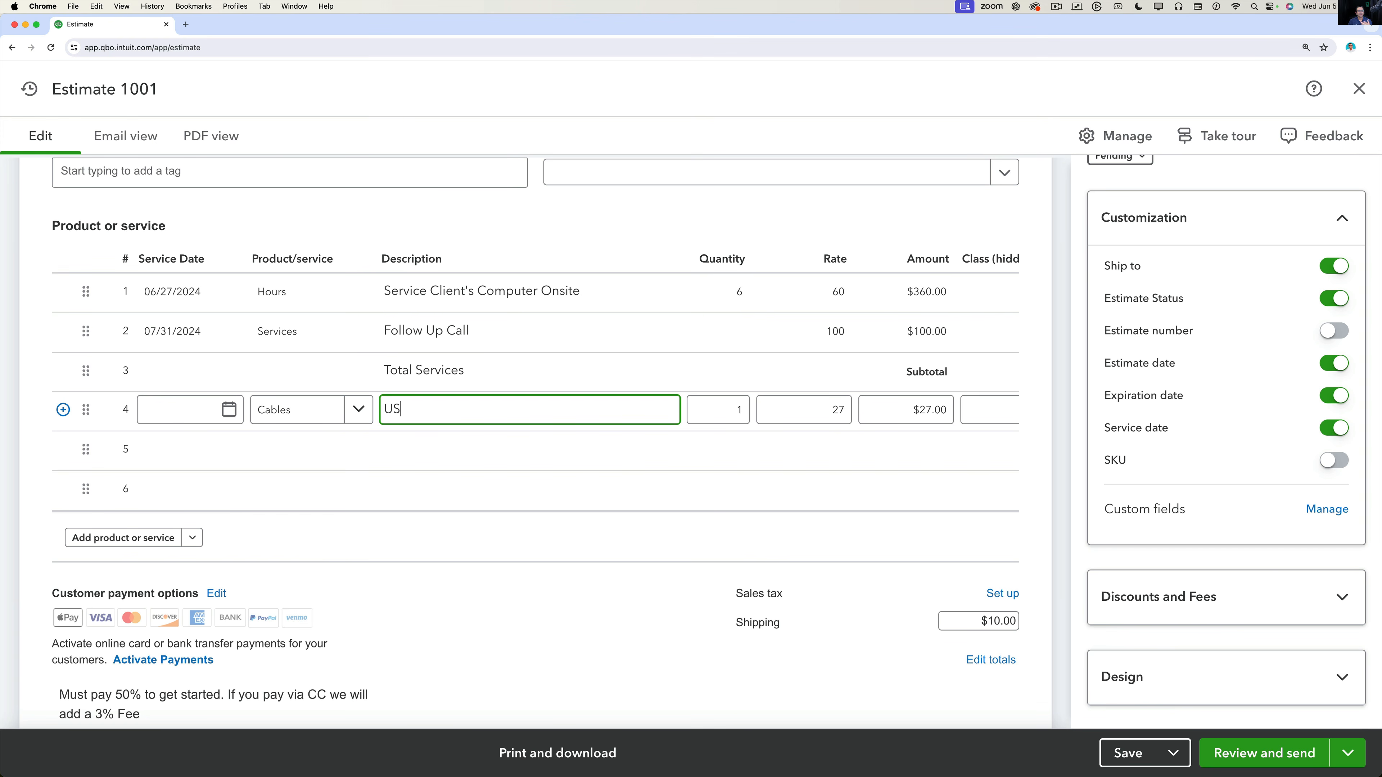
pyautogui.write('B Cables, required for job')
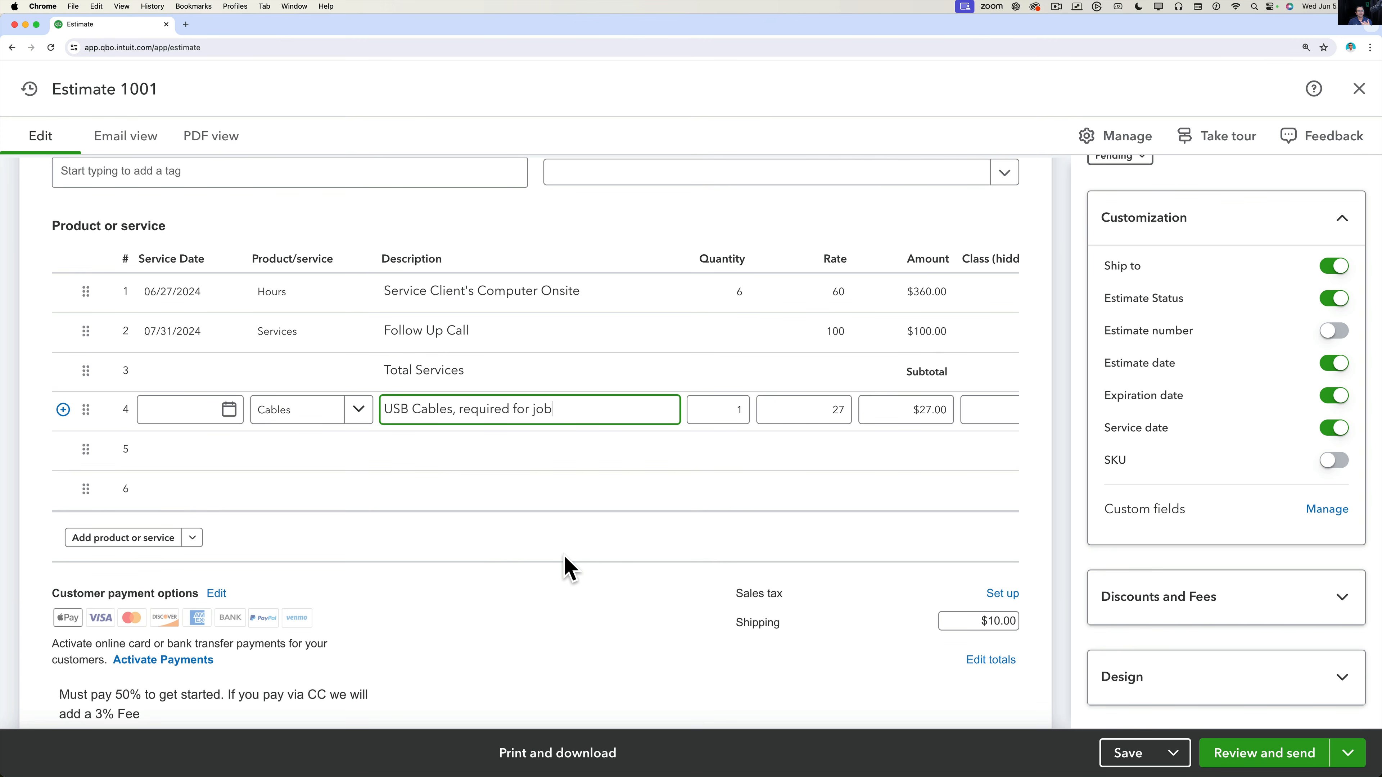
pyautogui.scroll(-1, 1268, 503)
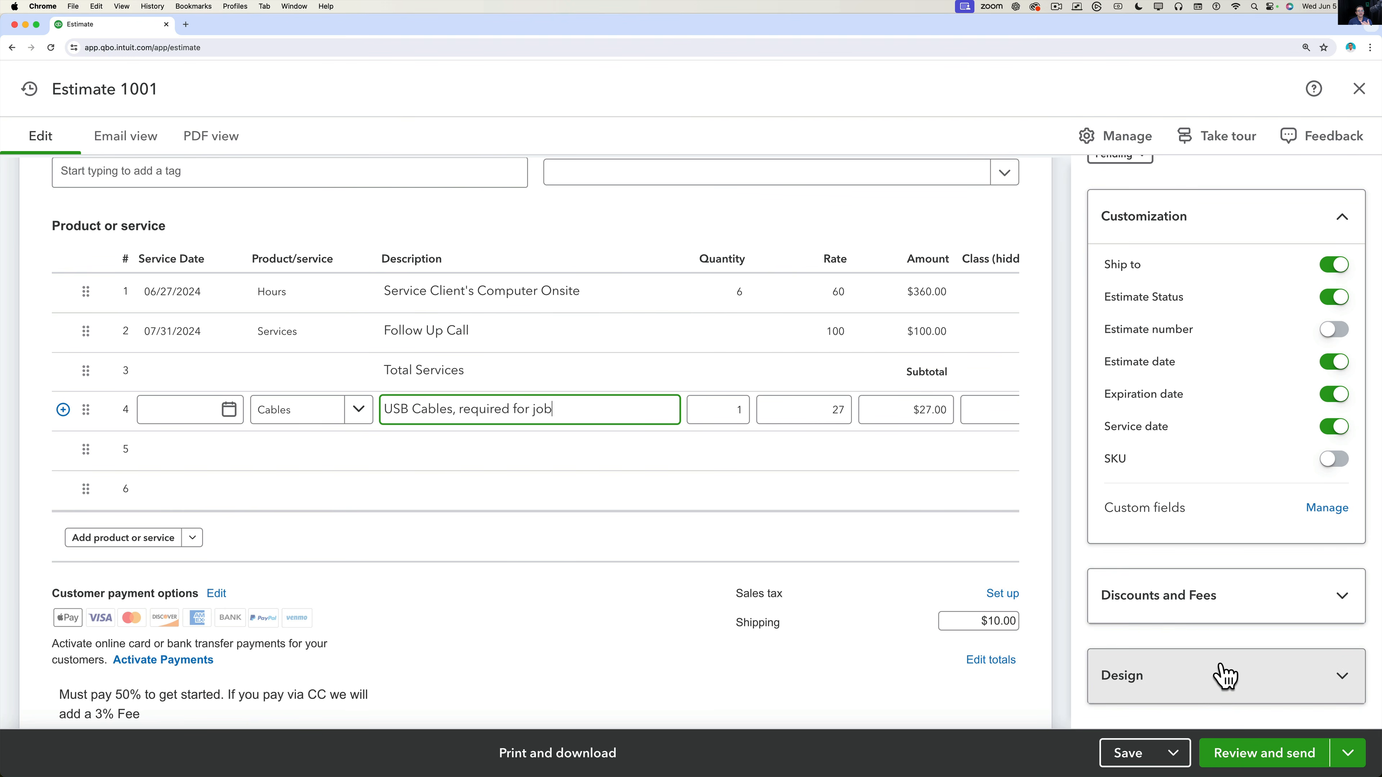
# In Design, try dark green and black, then settle on dark purple #542752 as the estimate colour.
pyautogui.click(1193, 687)
pyautogui.scroll(-4, 1200, 608)
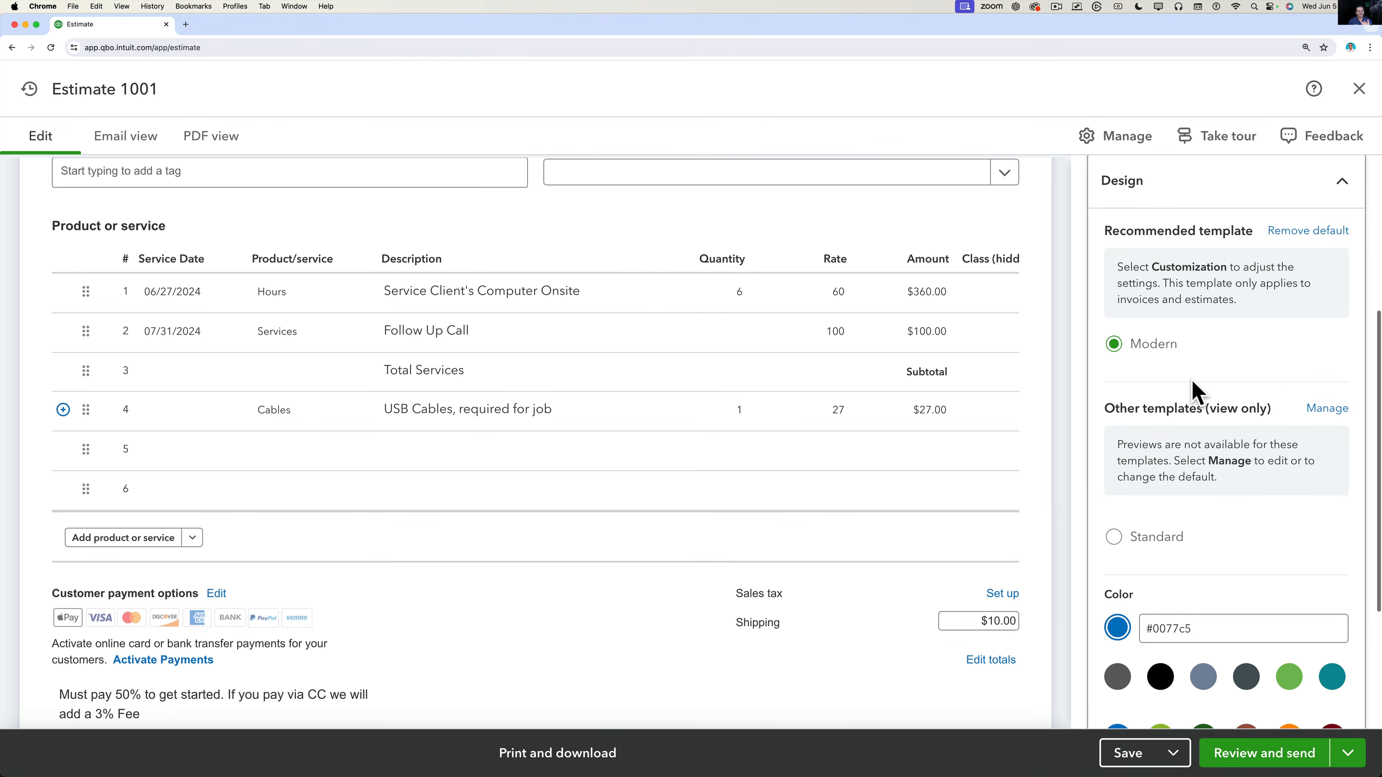
pyautogui.scroll(-3, 1196, 392)
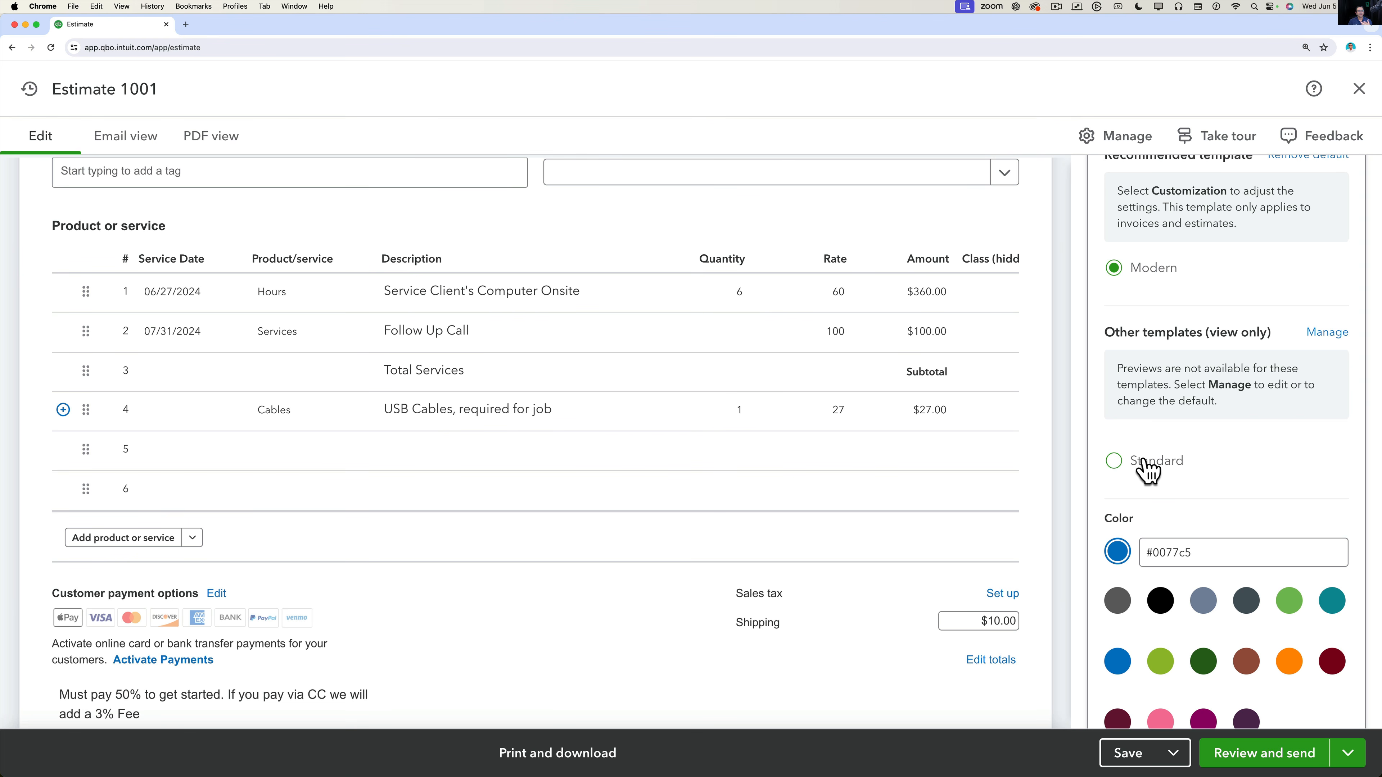
pyautogui.scroll(-1, 1156, 456)
pyautogui.scroll(10, 862, 481)
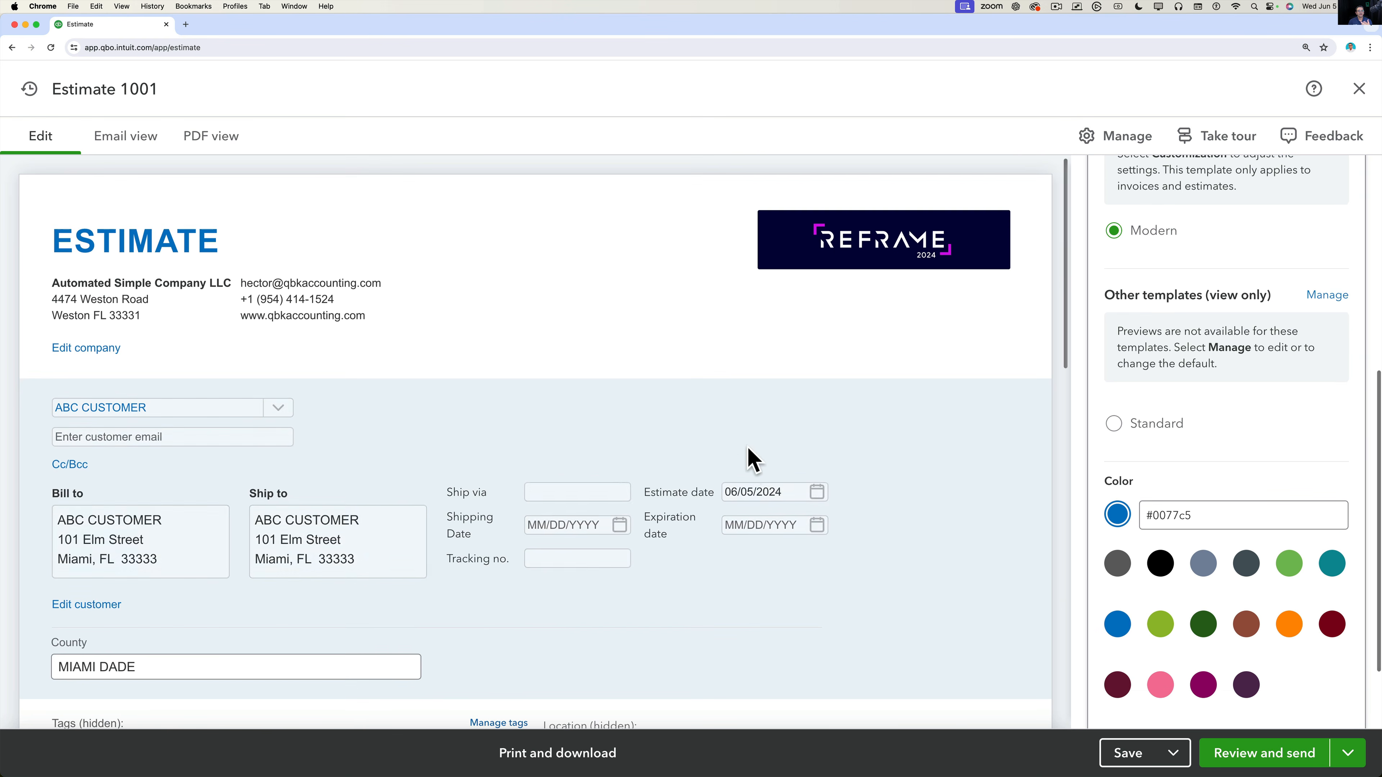
pyautogui.click(1203, 625)
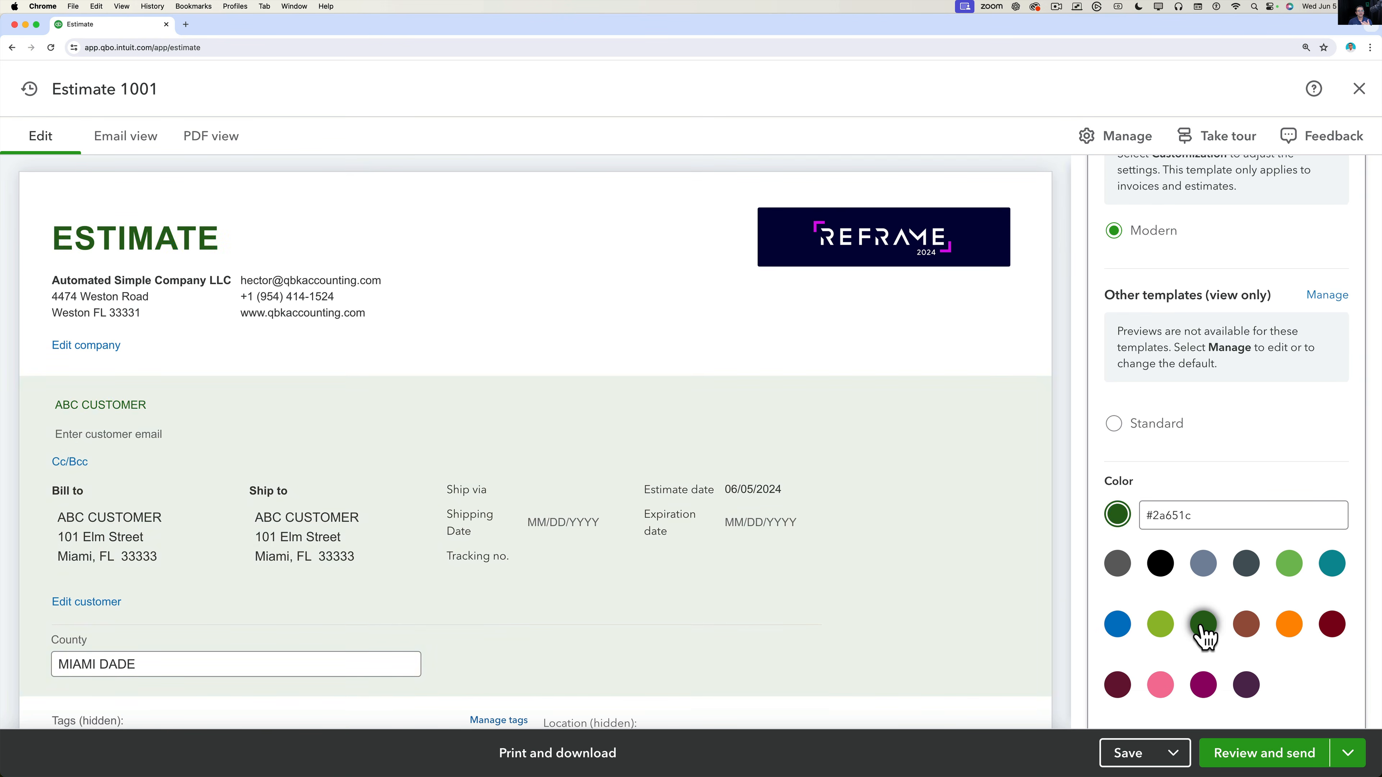
pyautogui.click(1248, 685)
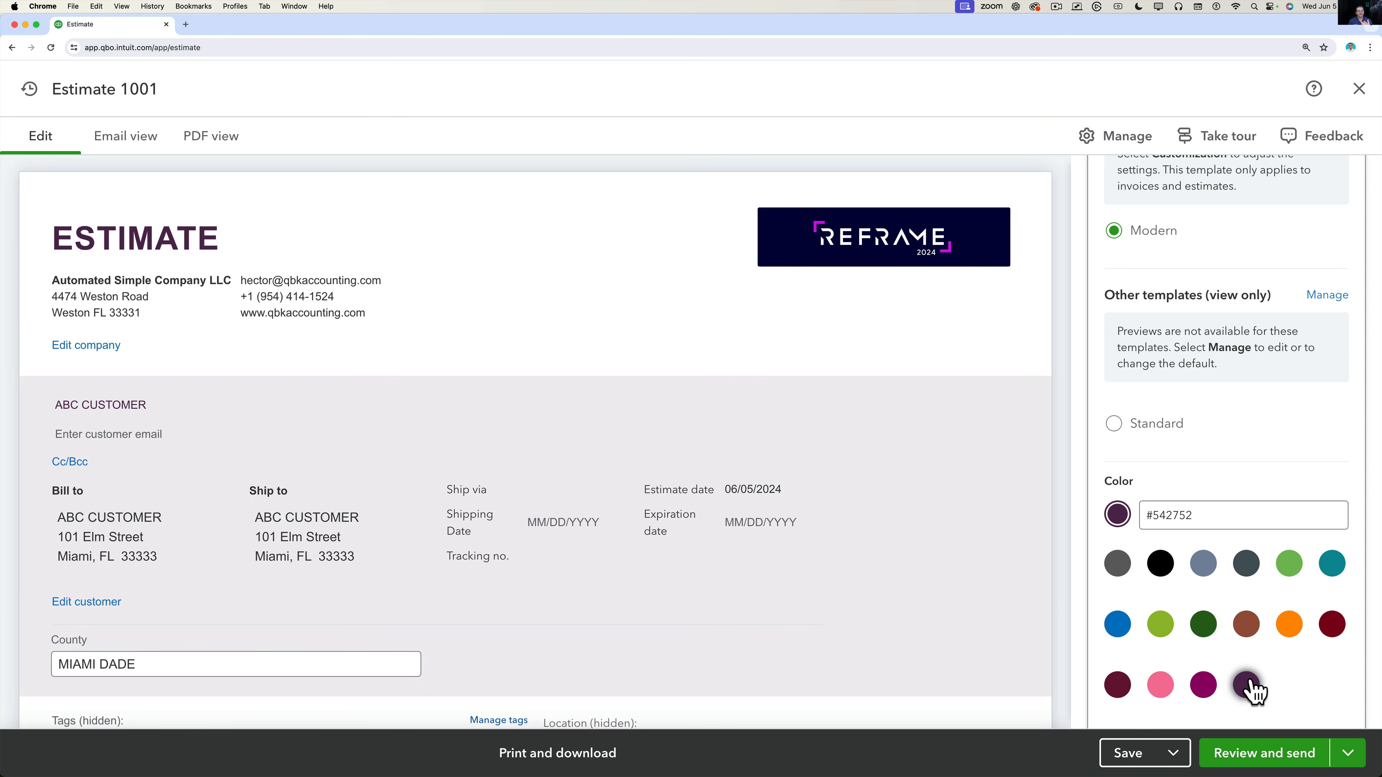
pyautogui.click(1161, 563)
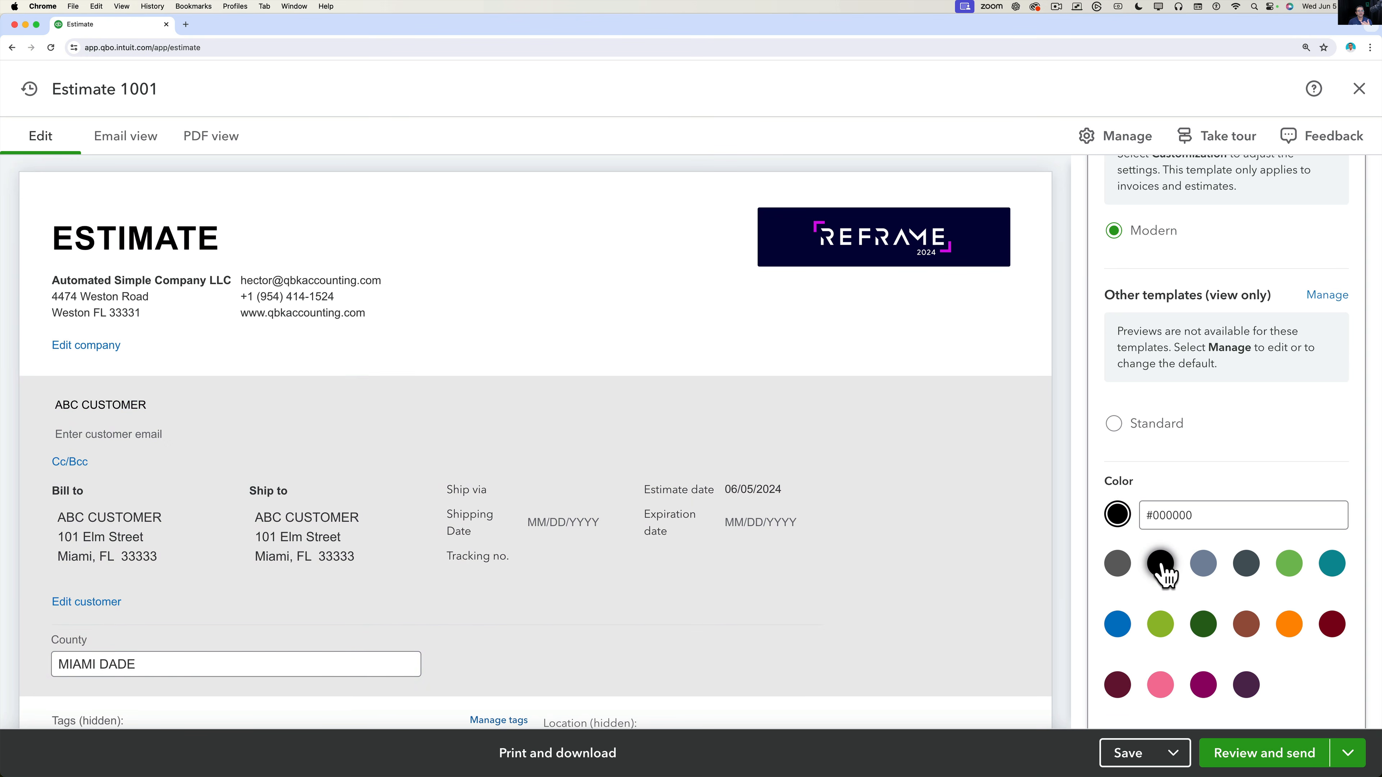
pyautogui.click(1246, 685)
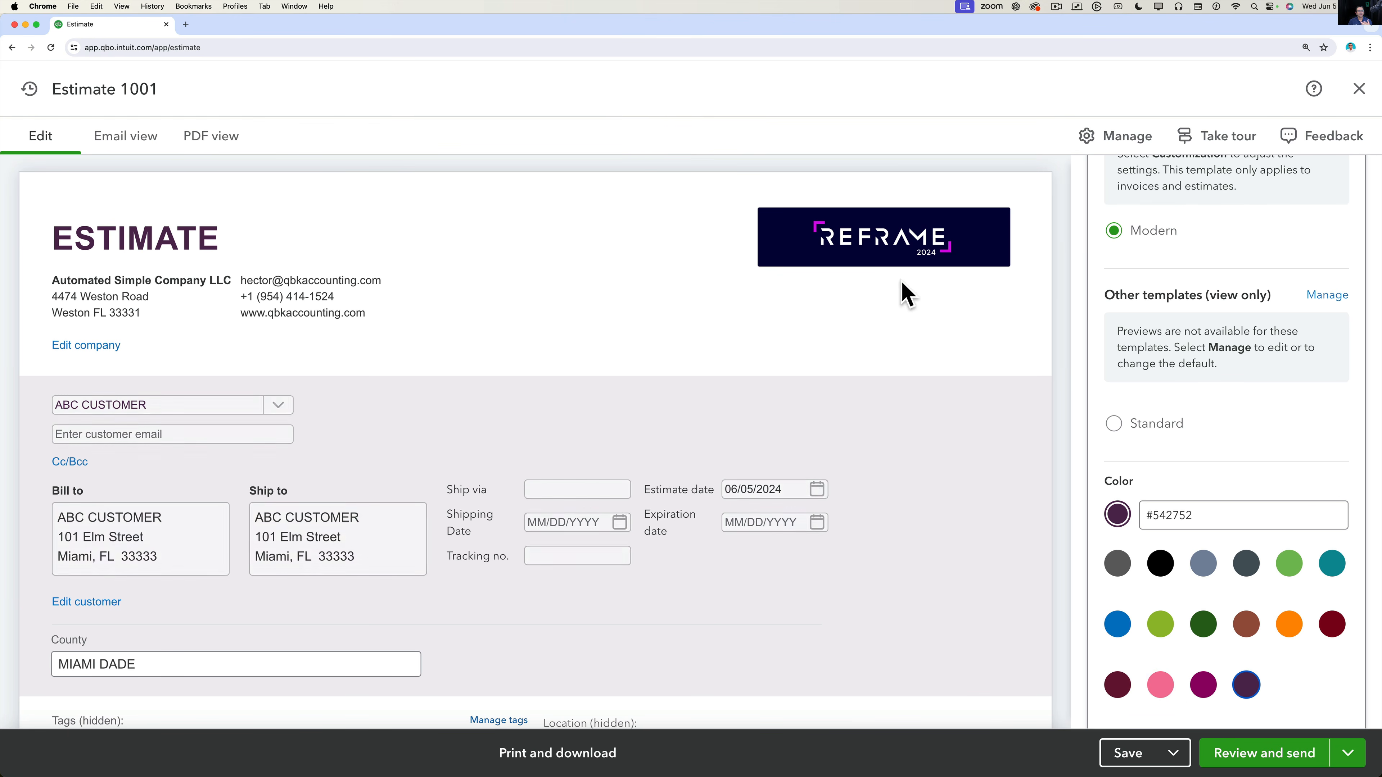
pyautogui.moveTo(912, 218)
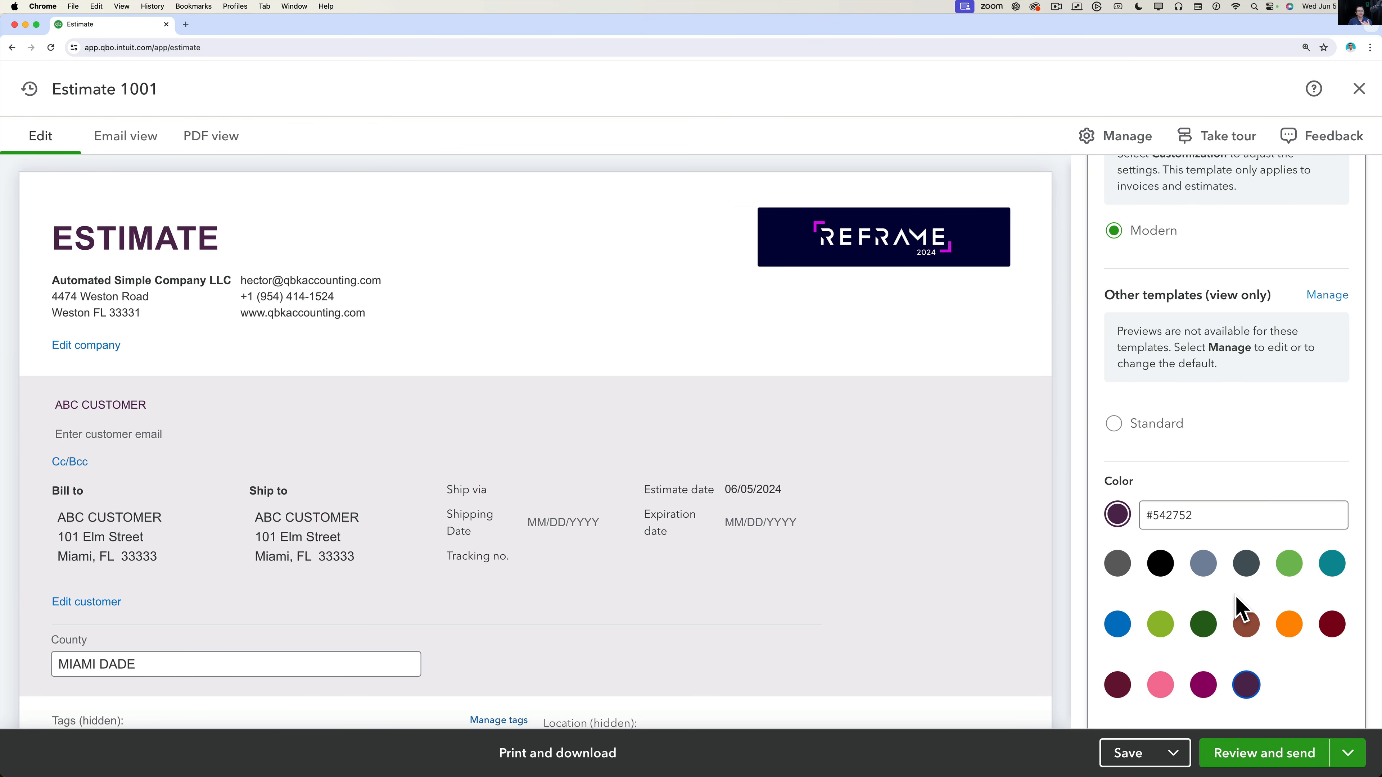
pyautogui.scroll(-3, 1236, 599)
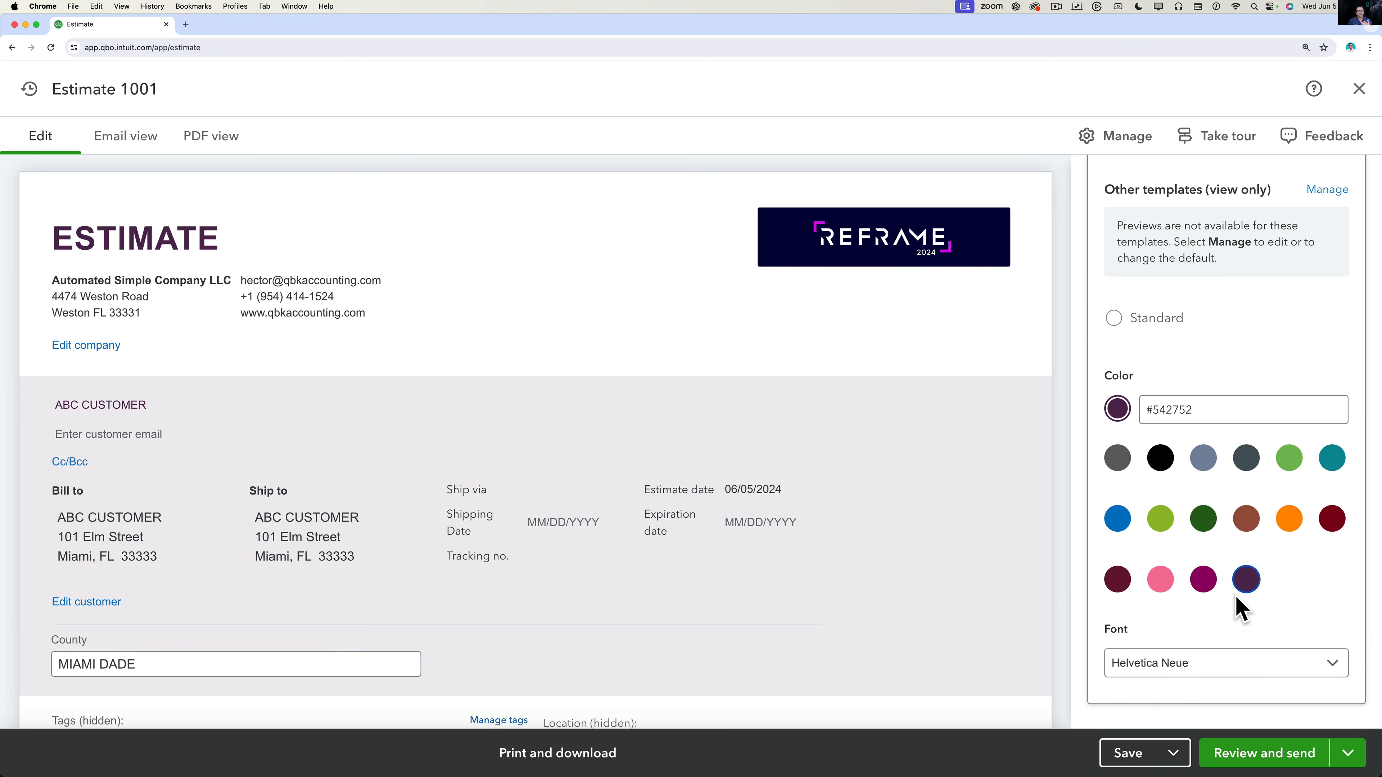
# Try Open Sans, then set the estimate font to Overpass and collapse the Design section.
pyautogui.click(1215, 663)
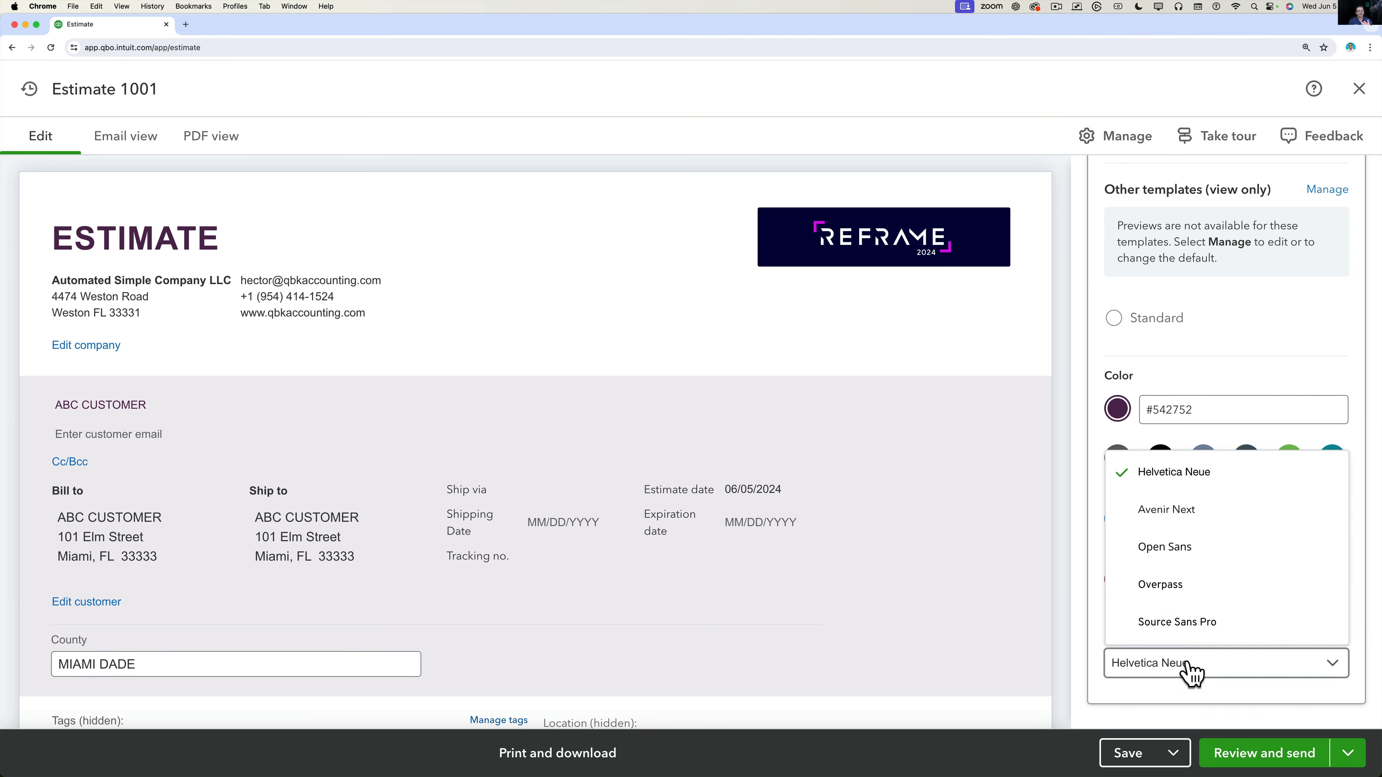
pyautogui.click(1185, 552)
pyautogui.click(1187, 666)
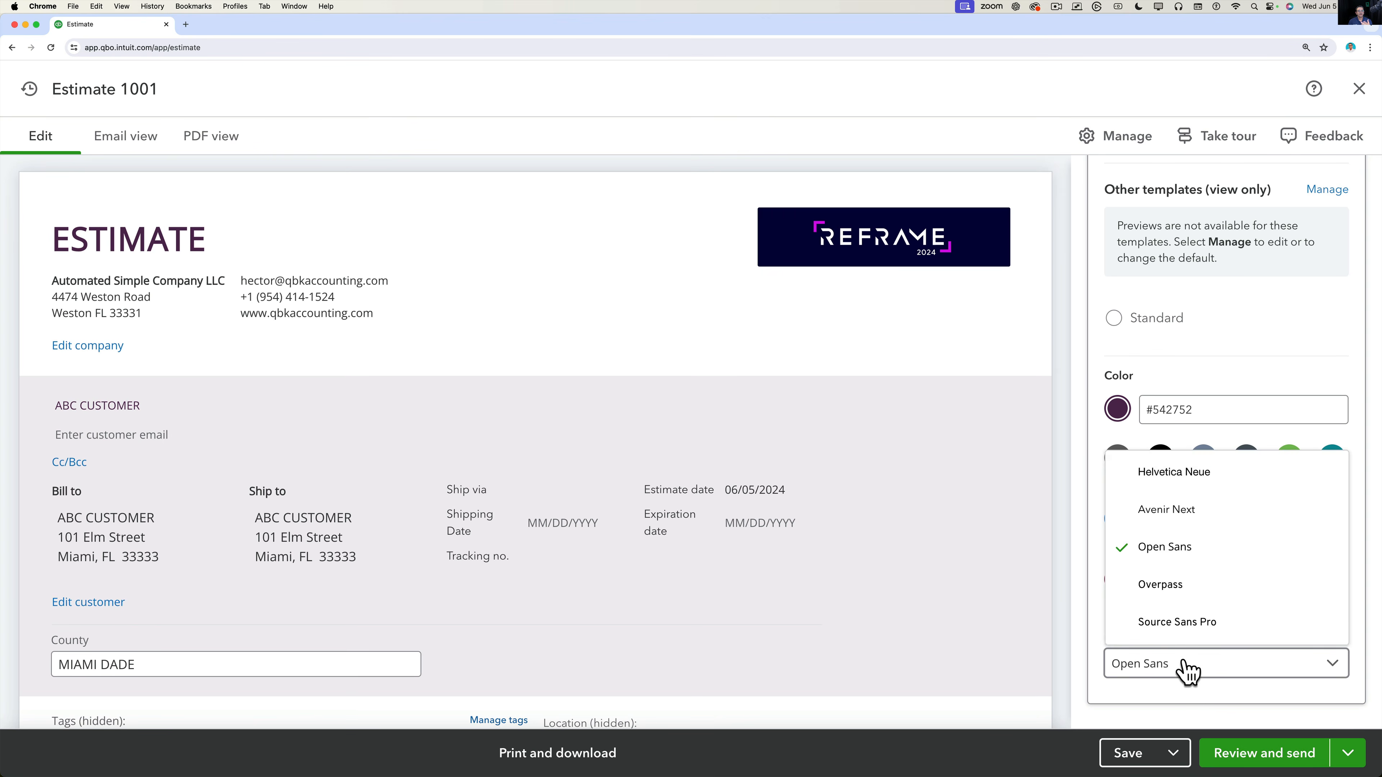
pyautogui.click(1183, 588)
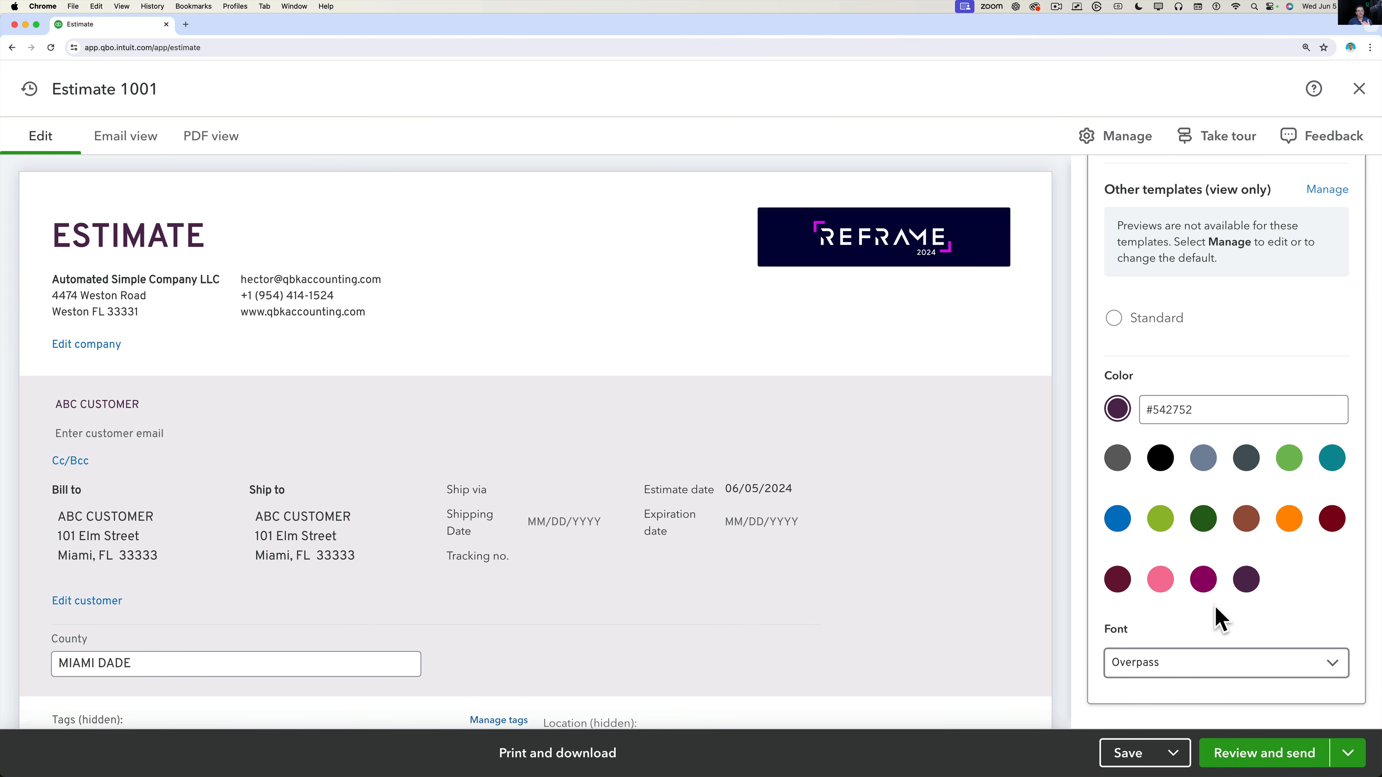
pyautogui.scroll(10, 1209, 446)
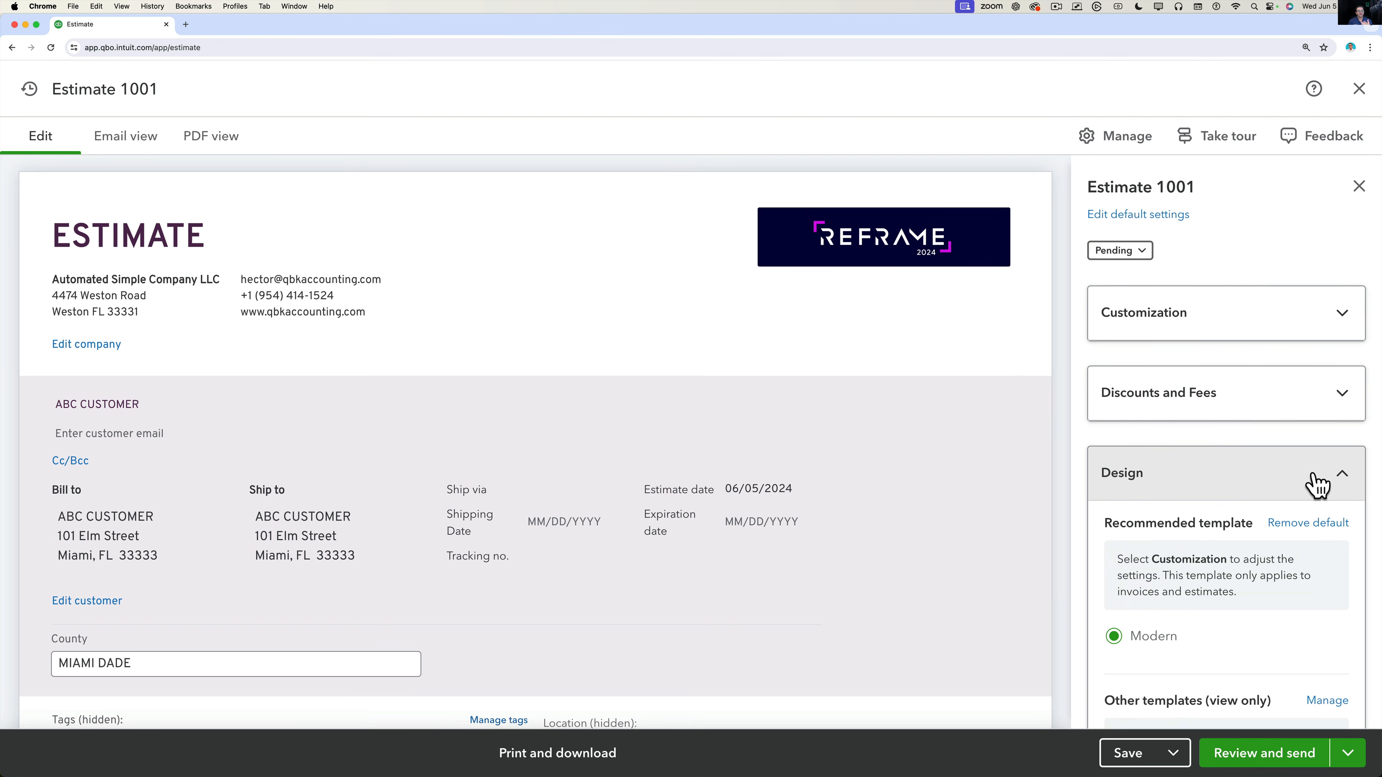
pyautogui.click(1341, 479)
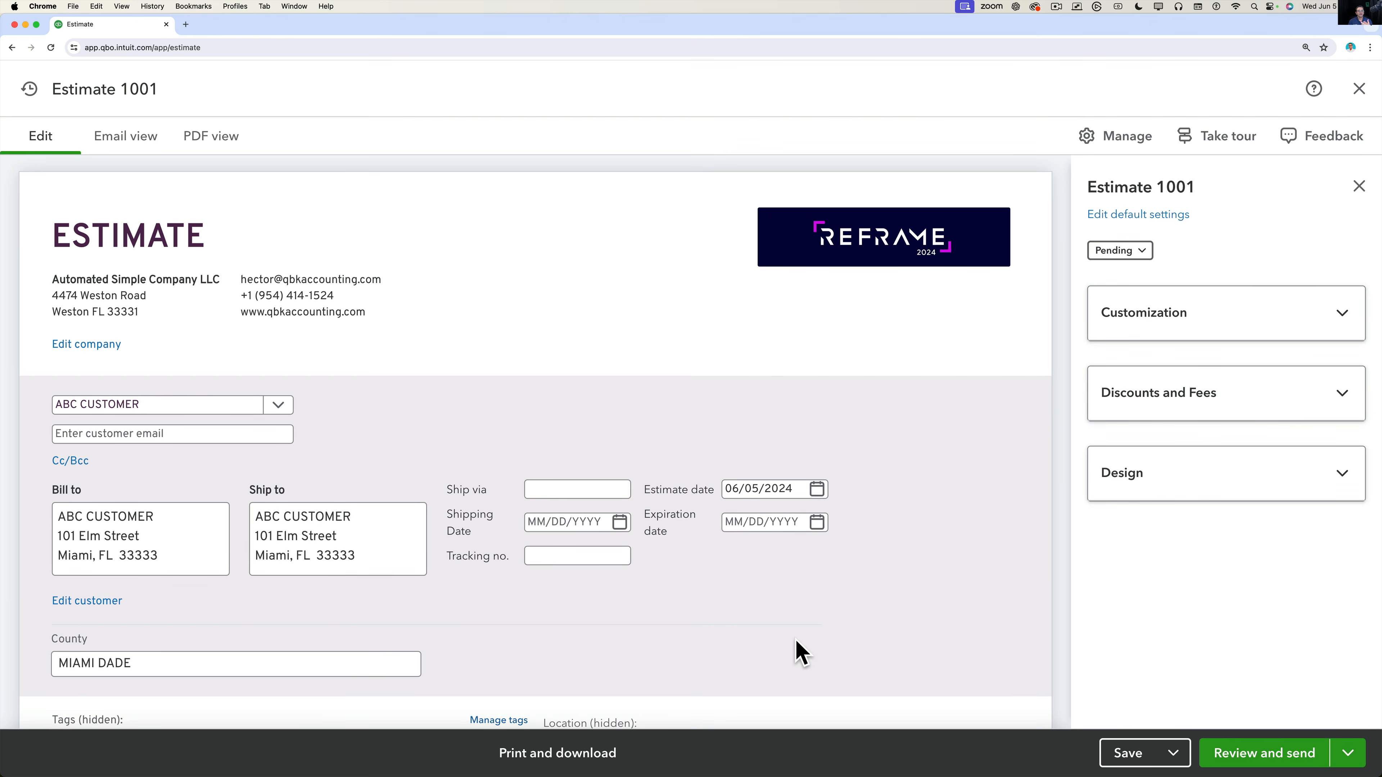
# Save Estimate 1001, confirming Yes despite the missing Class fields.
pyautogui.click(1143, 757)
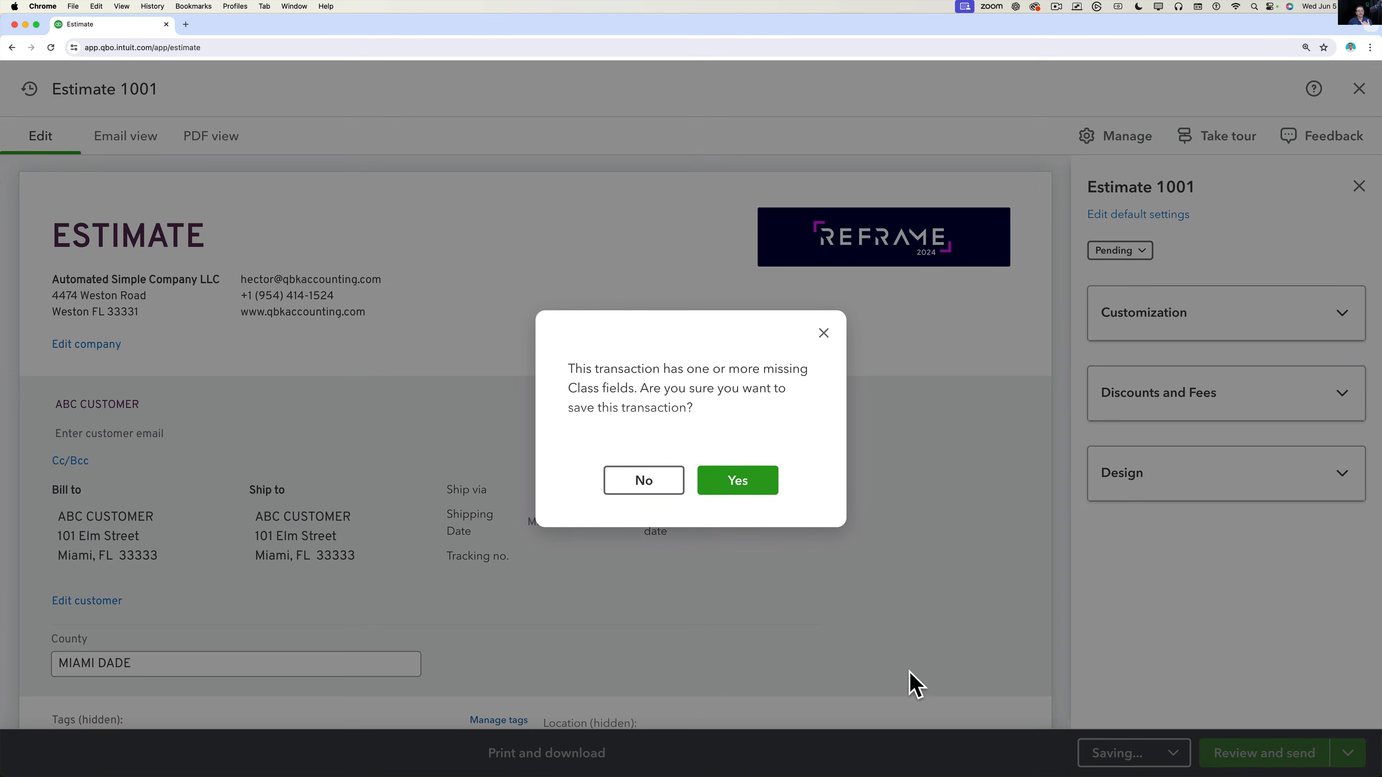
pyautogui.click(739, 492)
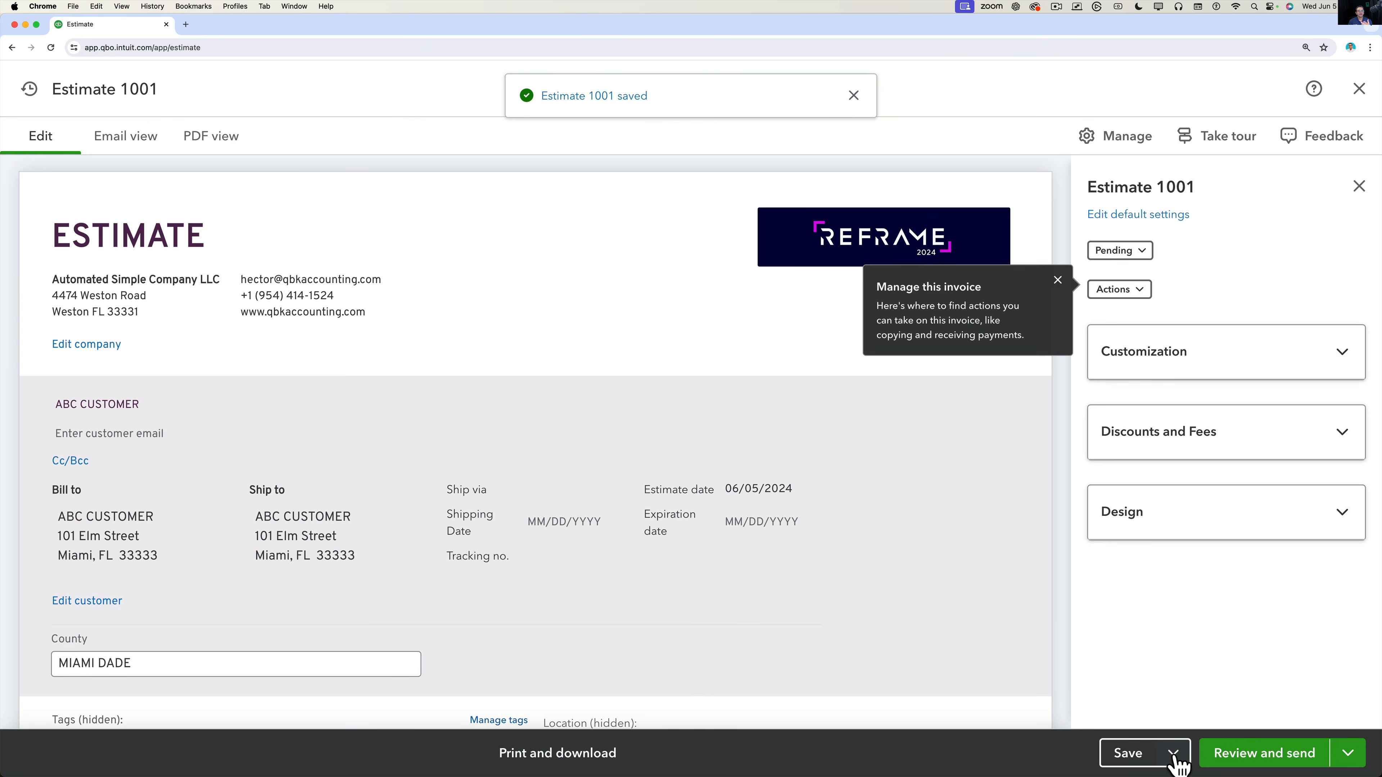
pyautogui.click(1173, 753)
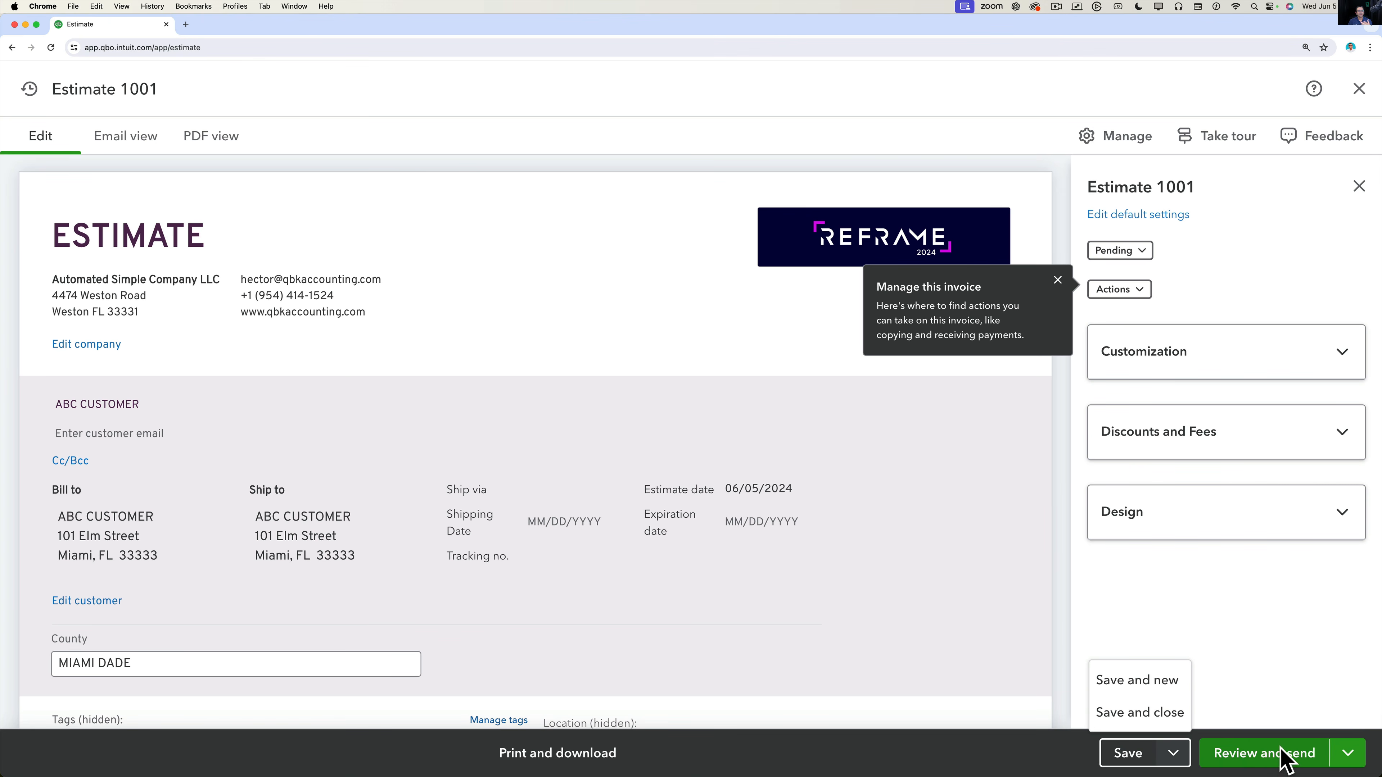
# Request a share link, confirm saving, then dismiss the tip and the missing customer email notice.
pyautogui.click(1348, 752)
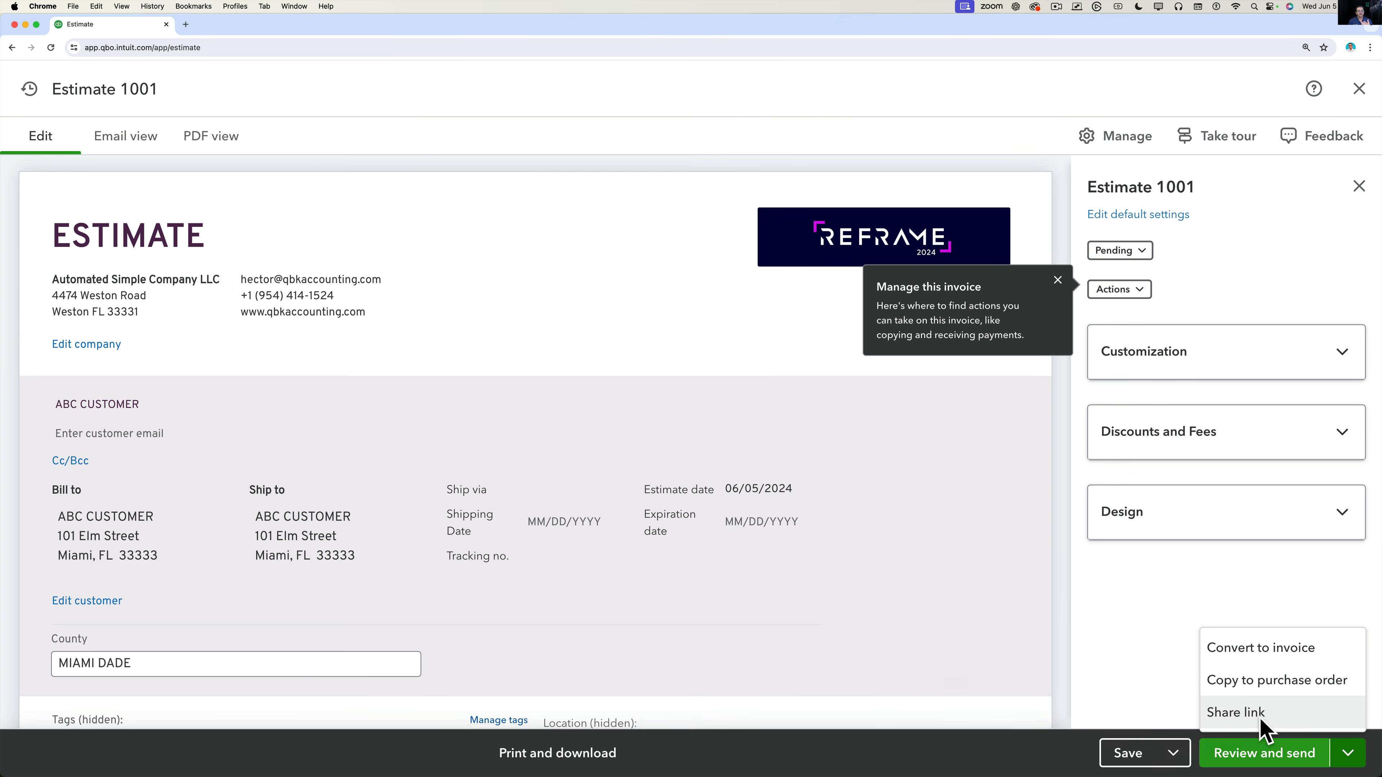
pyautogui.click(1256, 723)
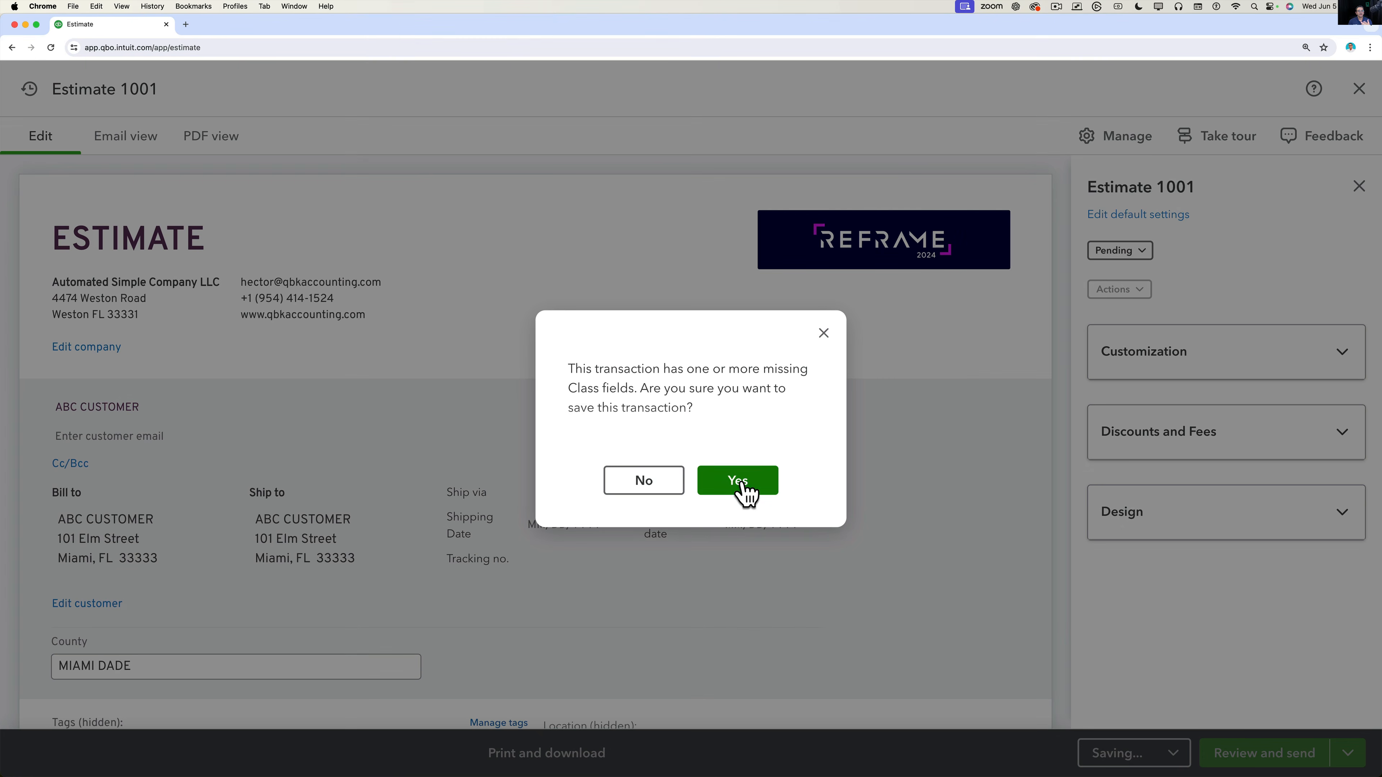
pyautogui.click(743, 480)
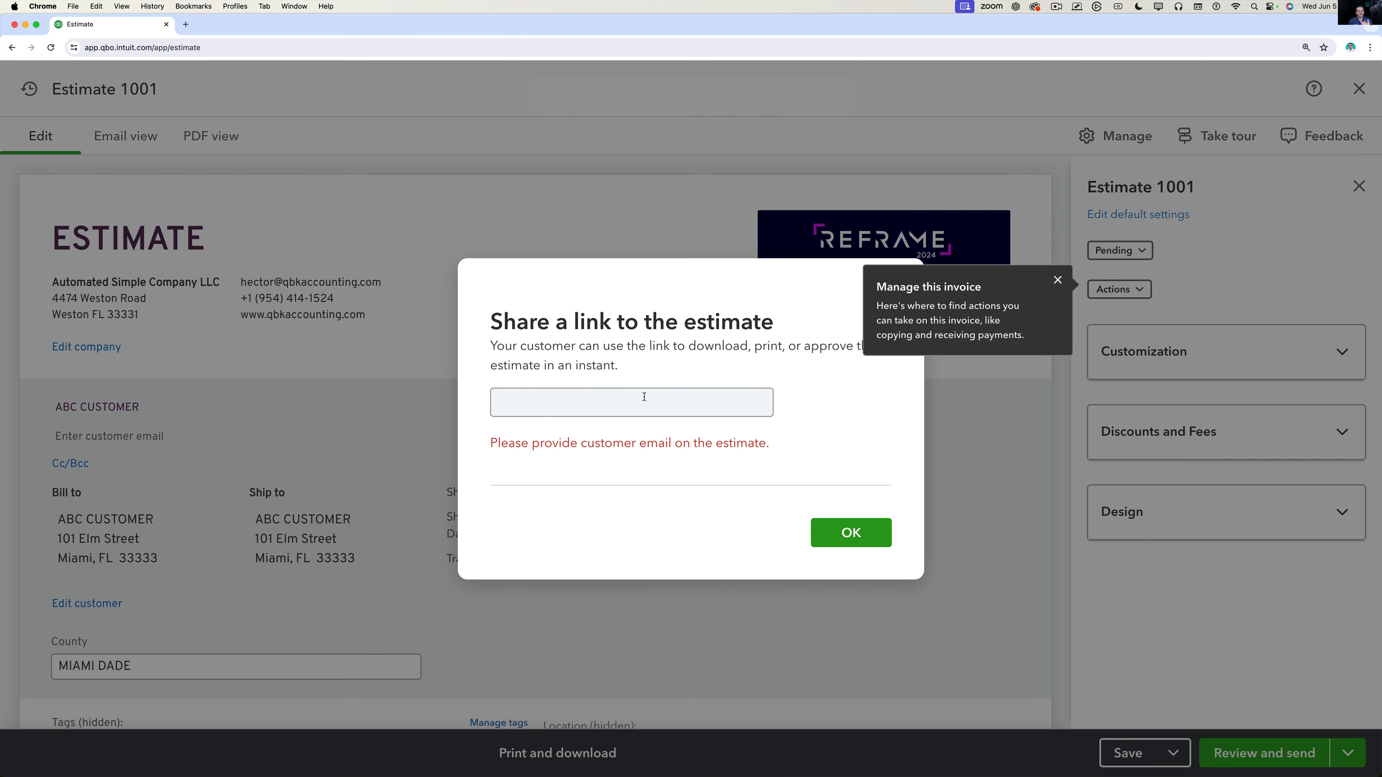
pyautogui.click(560, 400)
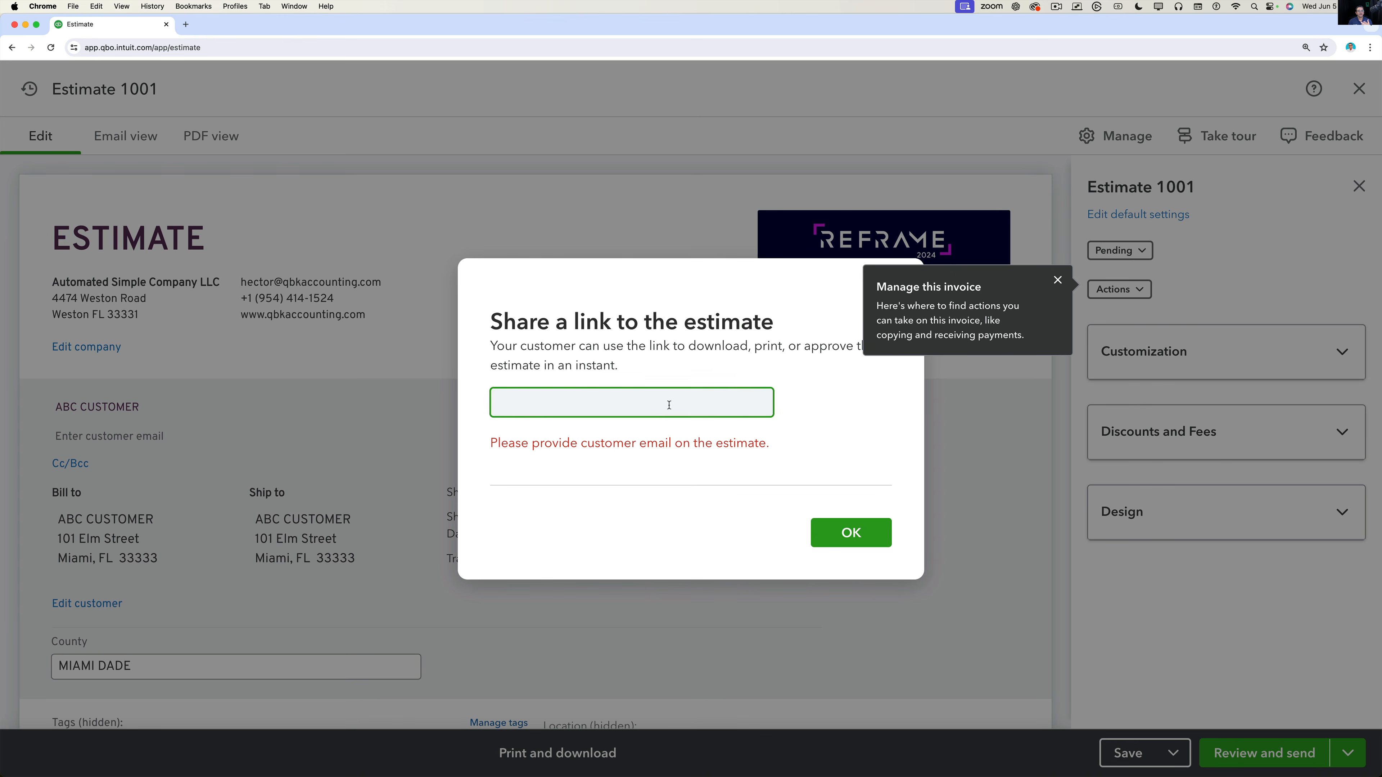
pyautogui.click(1056, 279)
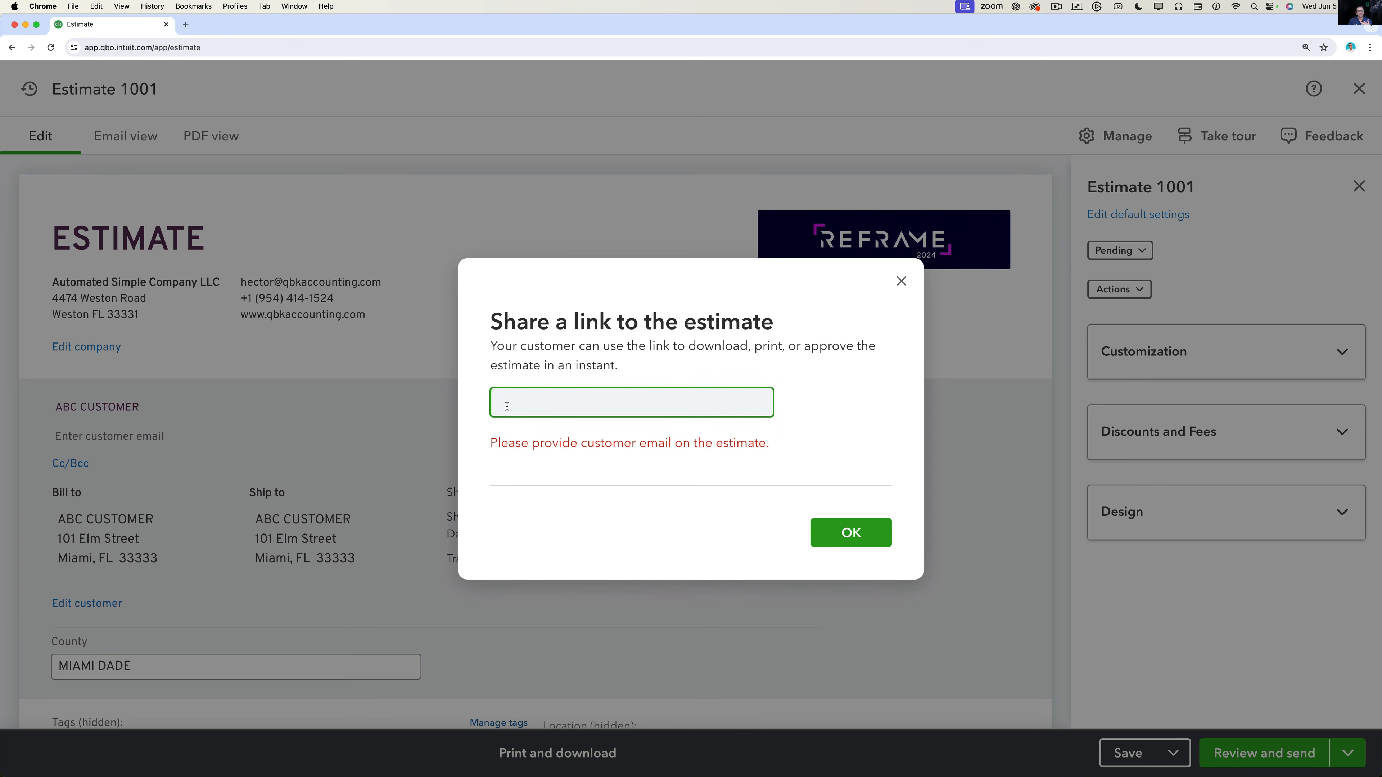
pyautogui.click(859, 541)
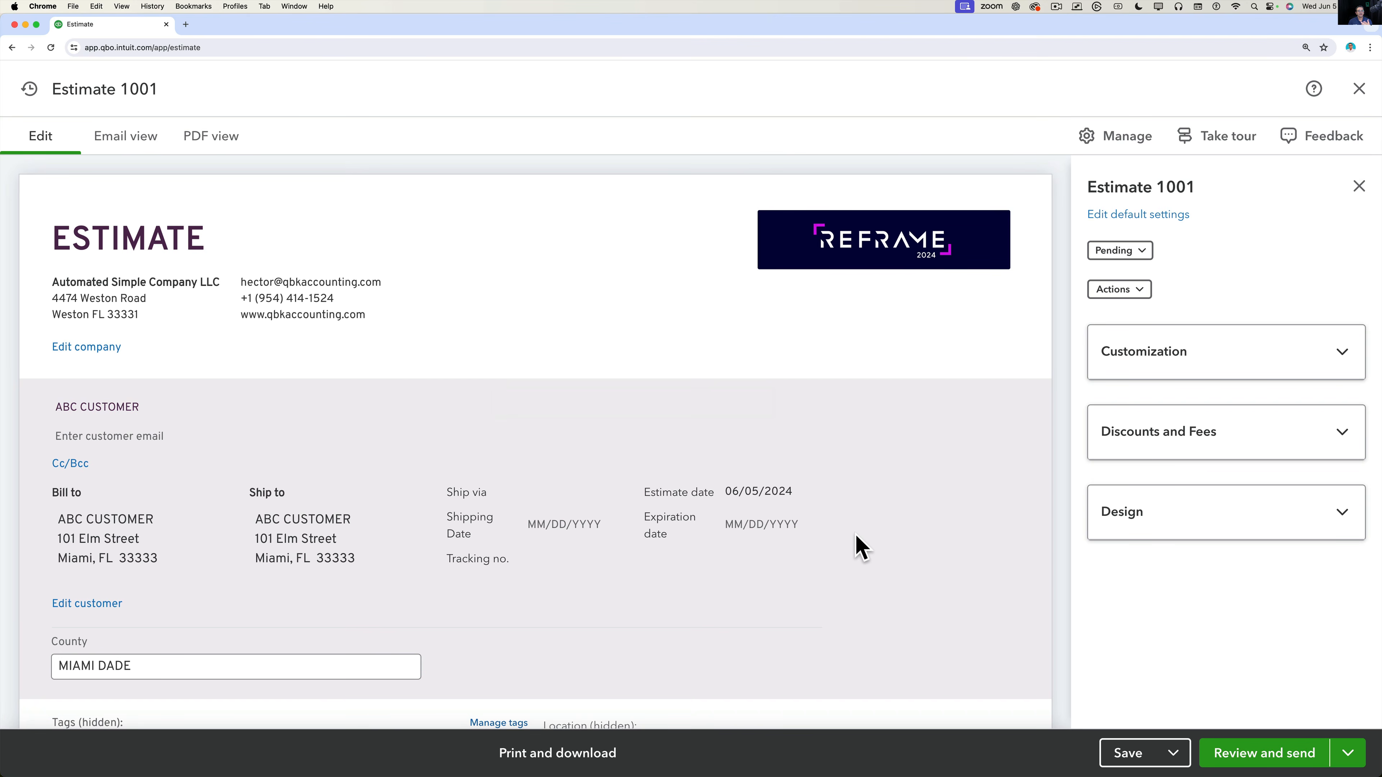
# Enter the customer's email address on the estimate.
pyautogui.scroll(-3, 443, 493)
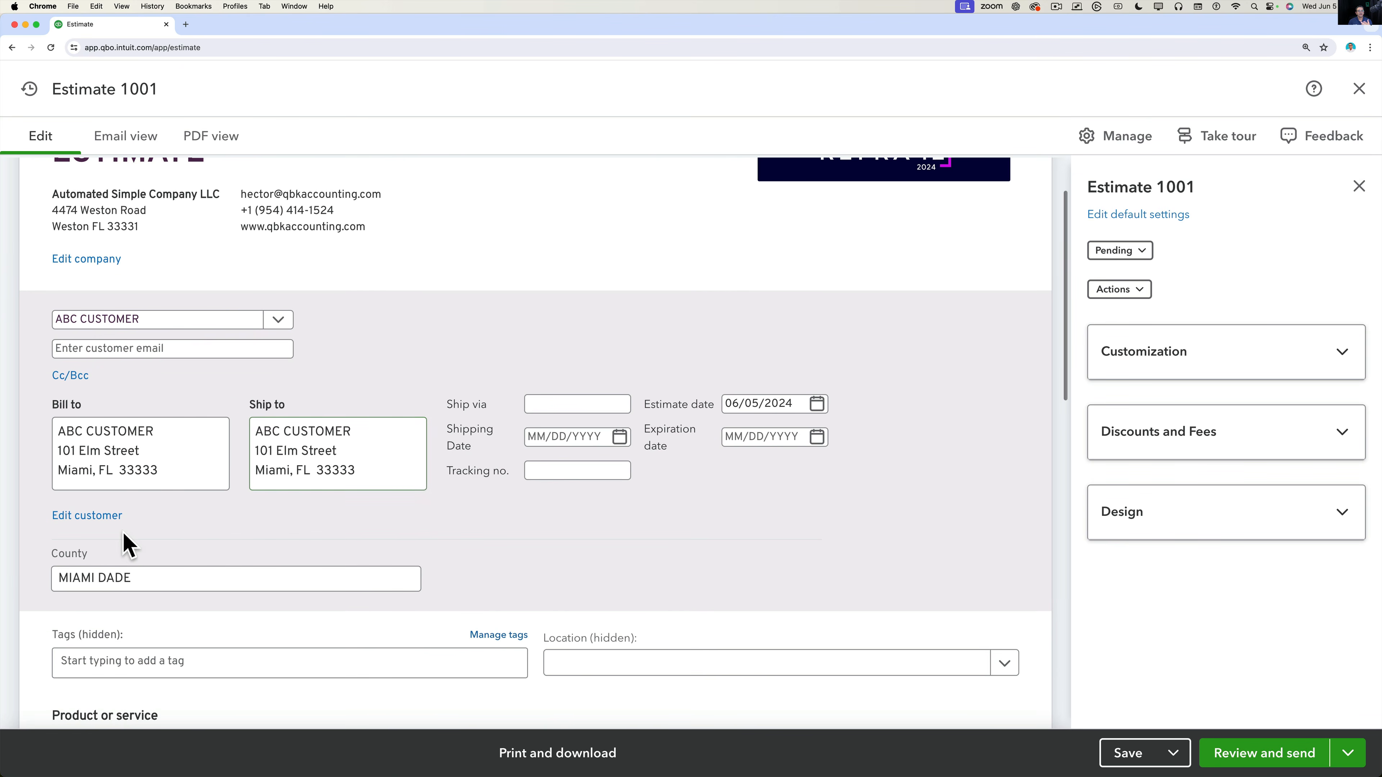
pyautogui.click(99, 355)
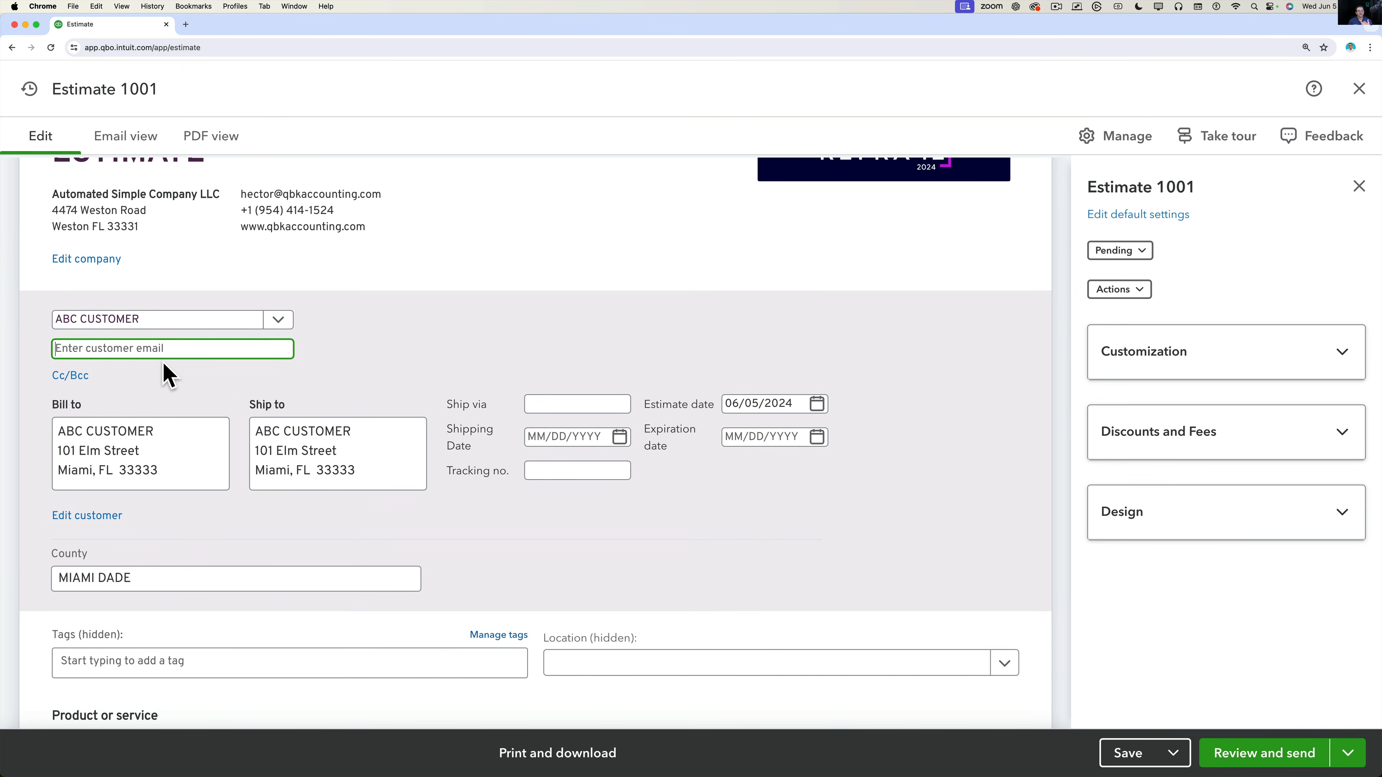
pyautogui.press('Tab')
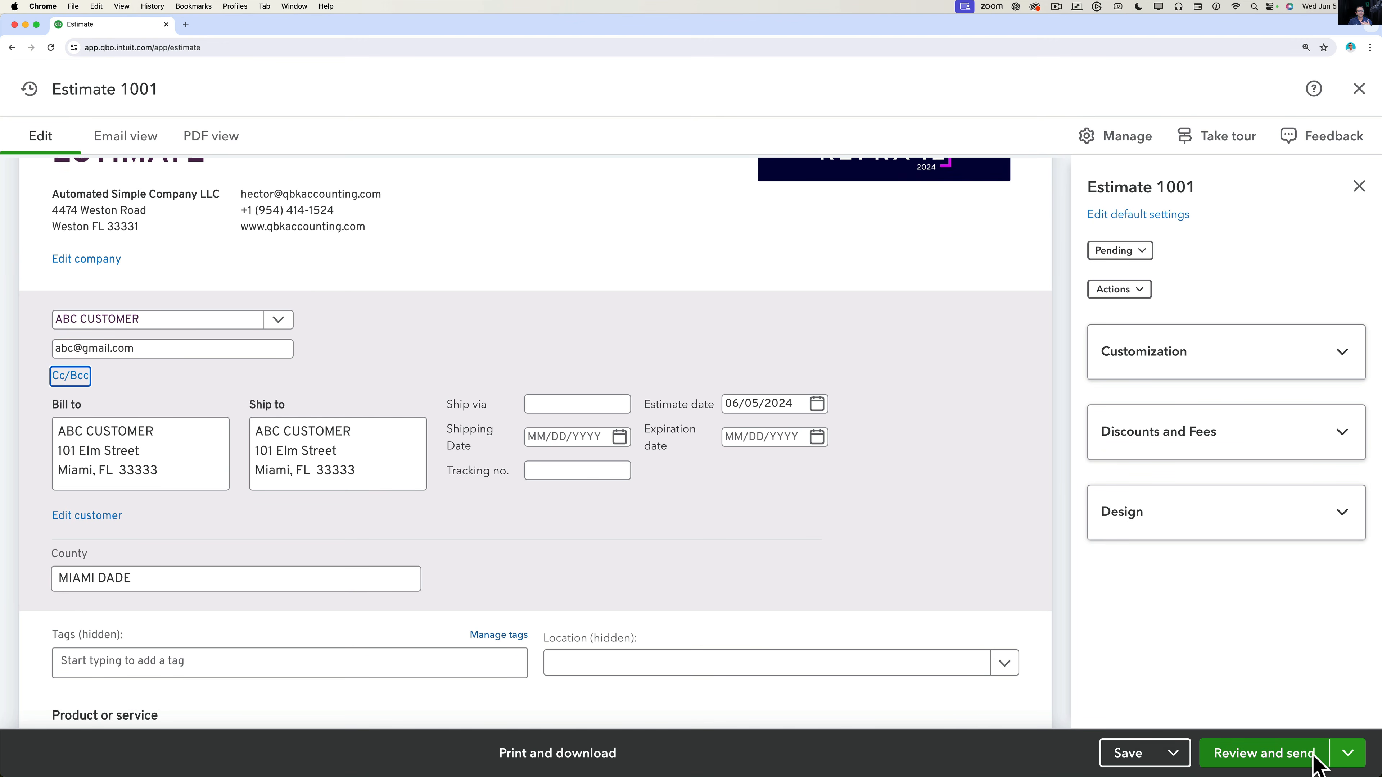
# Generate and copy the estimate's share link, then open a new browser tab.
pyautogui.click(1341, 753)
pyautogui.click(1251, 713)
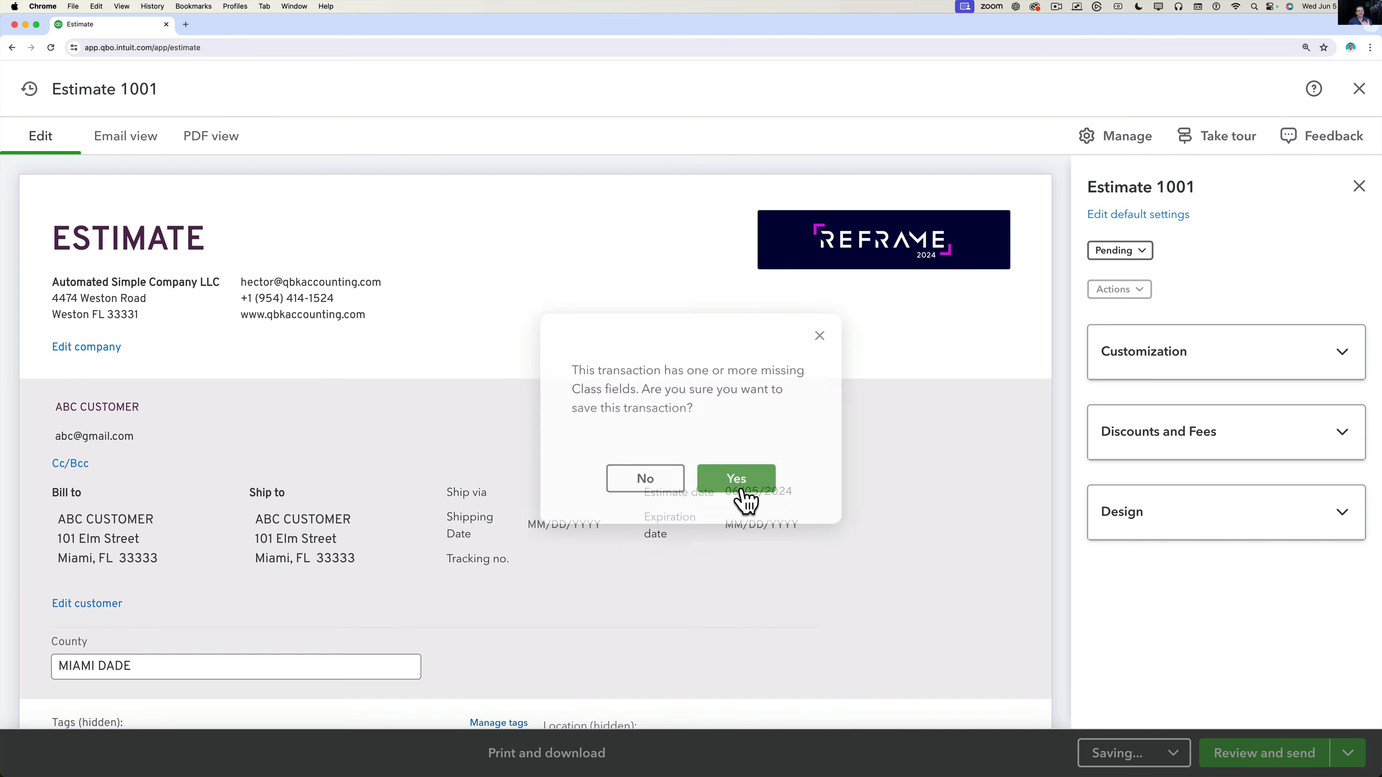
pyautogui.click(741, 487)
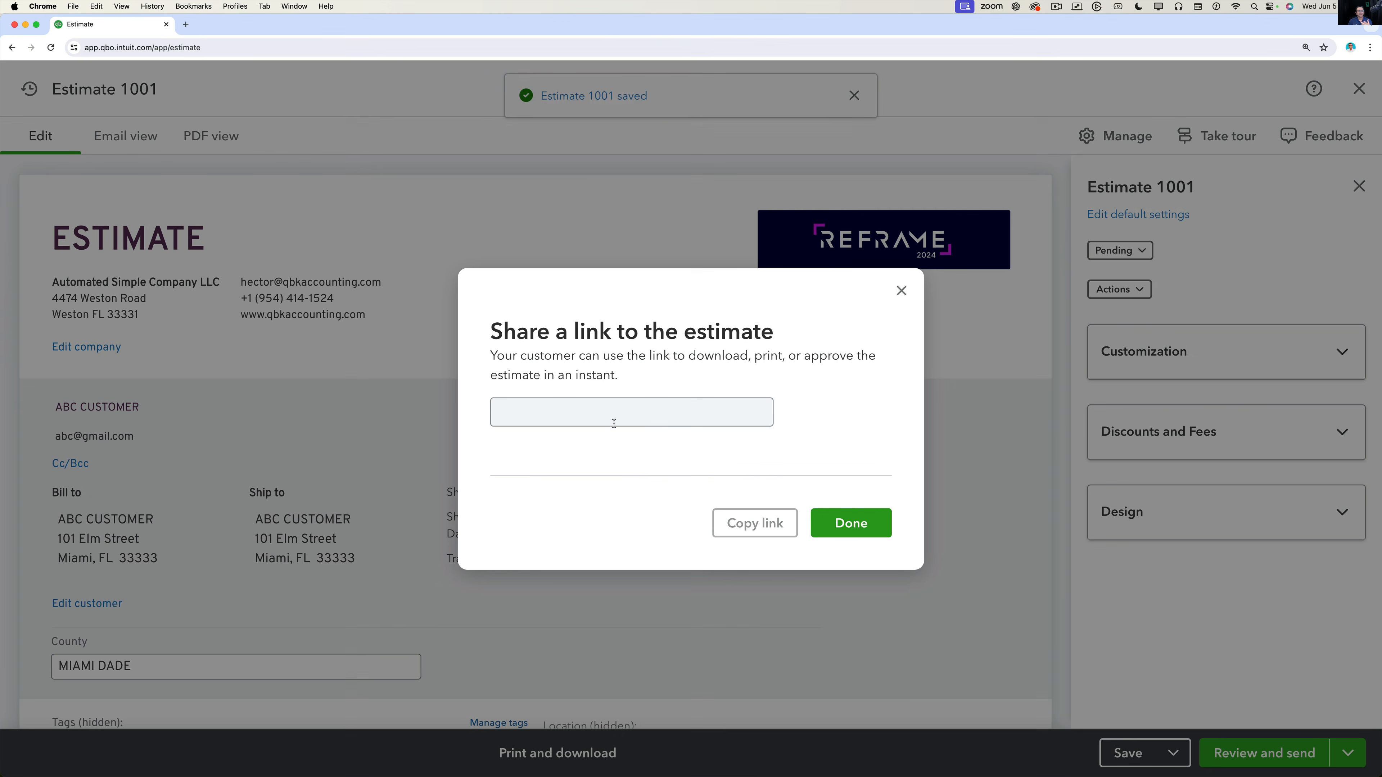
pyautogui.moveTo(497, 410); pyautogui.dragTo(796, 432)
pyautogui.click(771, 524)
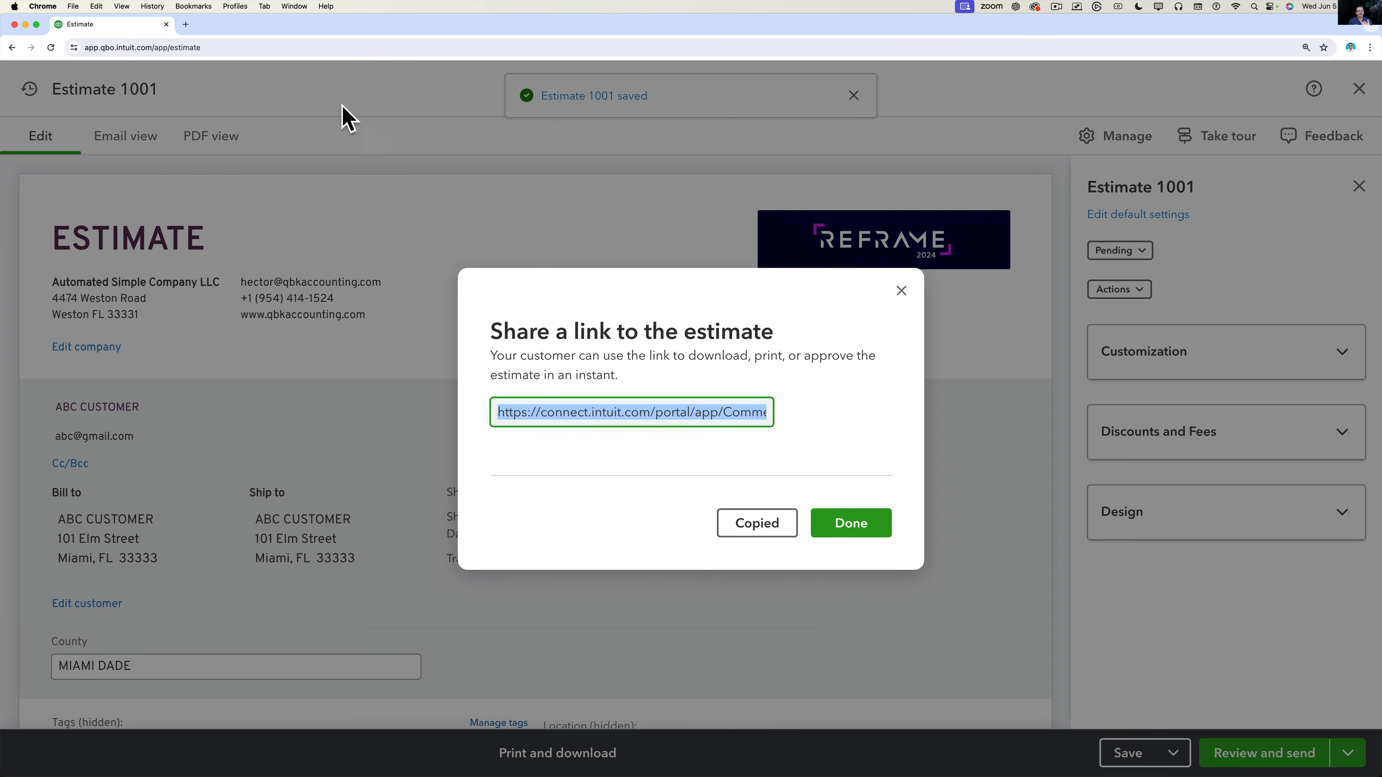
pyautogui.click(186, 24)
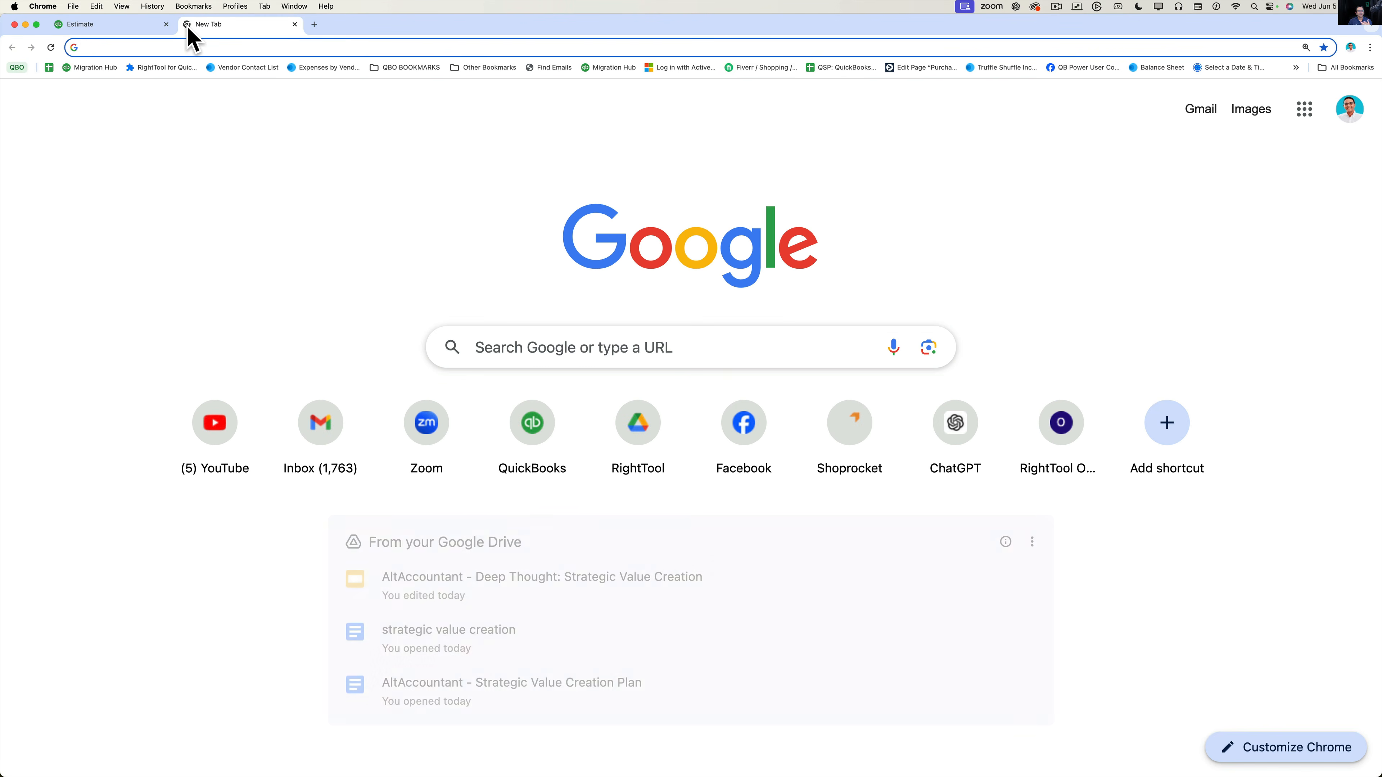
# Load the pasted share link to view the customer's $497.00 estimate page, zoomed in.
pyautogui.press('super+v')
pyautogui.press('Return')
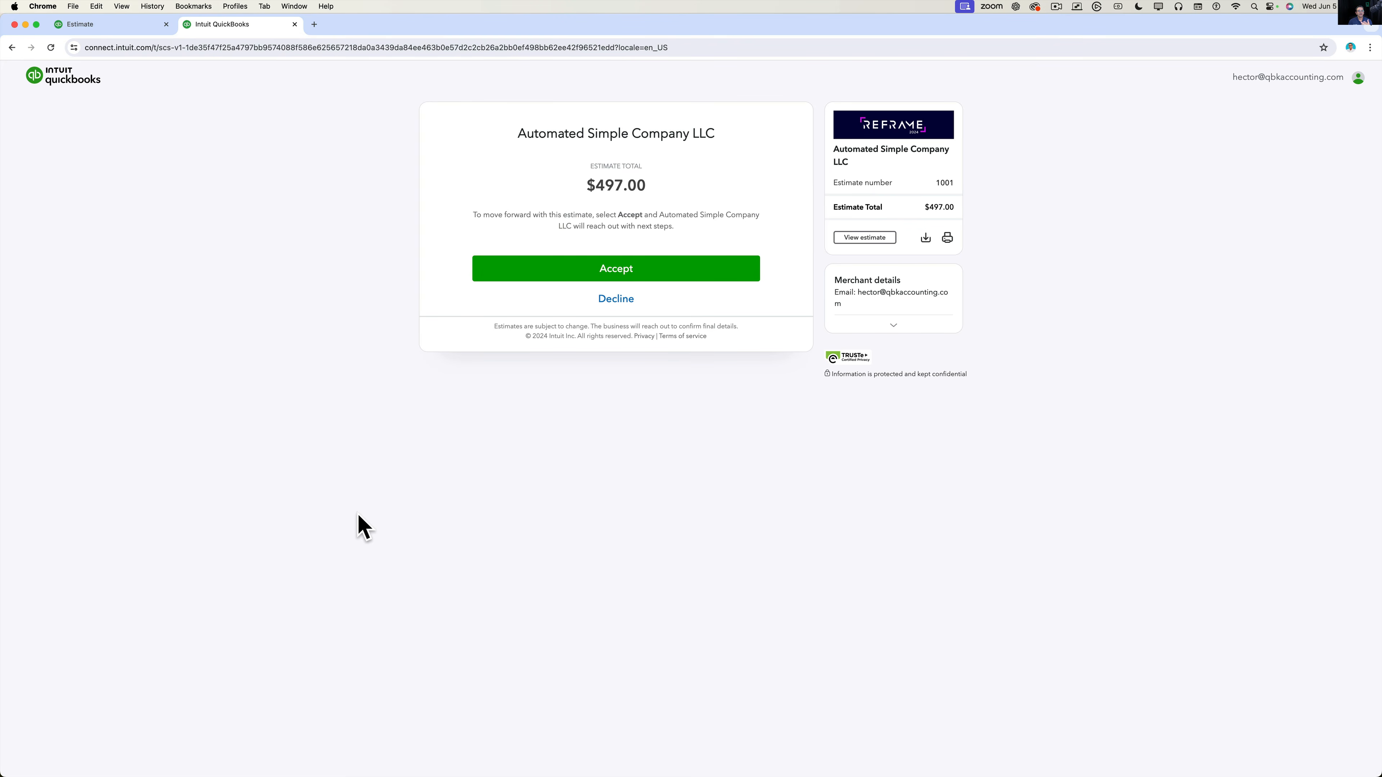
pyautogui.press('super+equal')
pyautogui.press('super+equal')
pyautogui.press('super+equal')
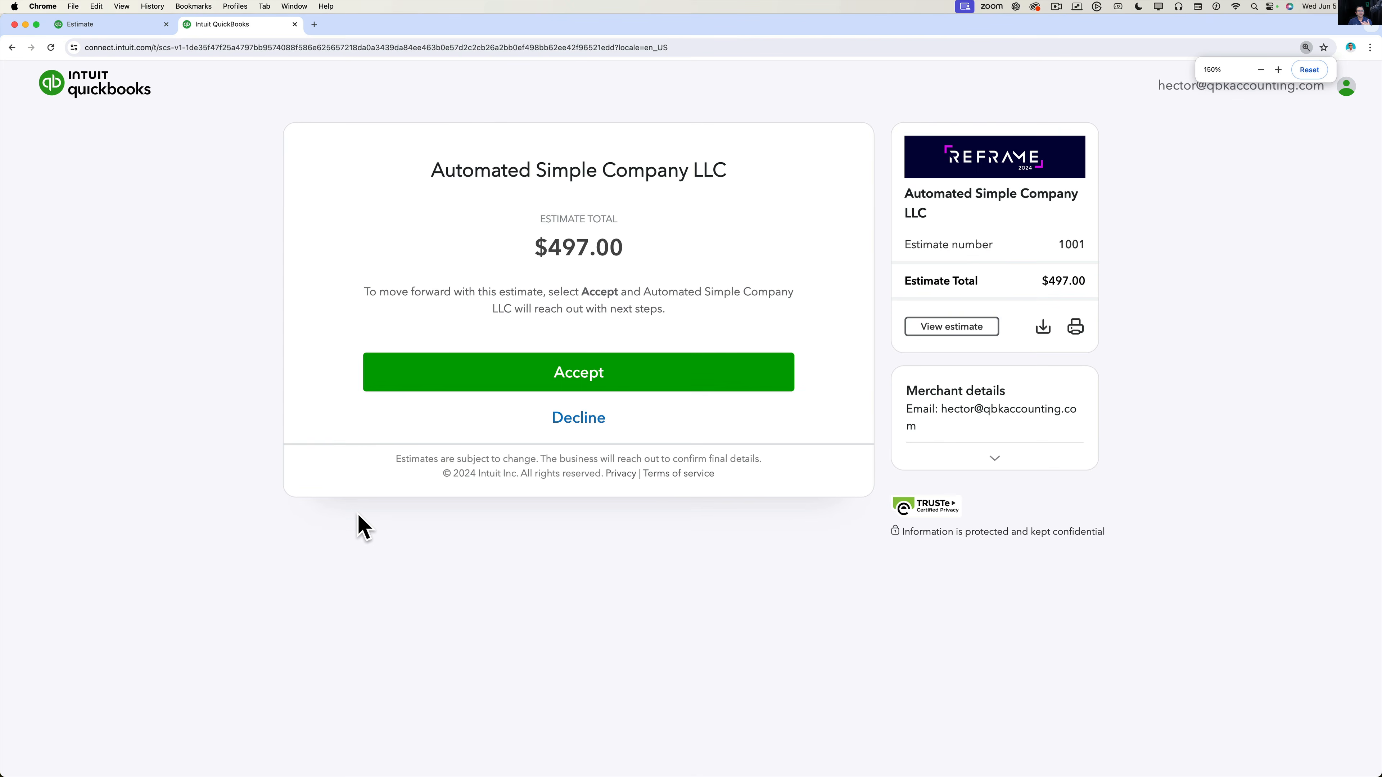
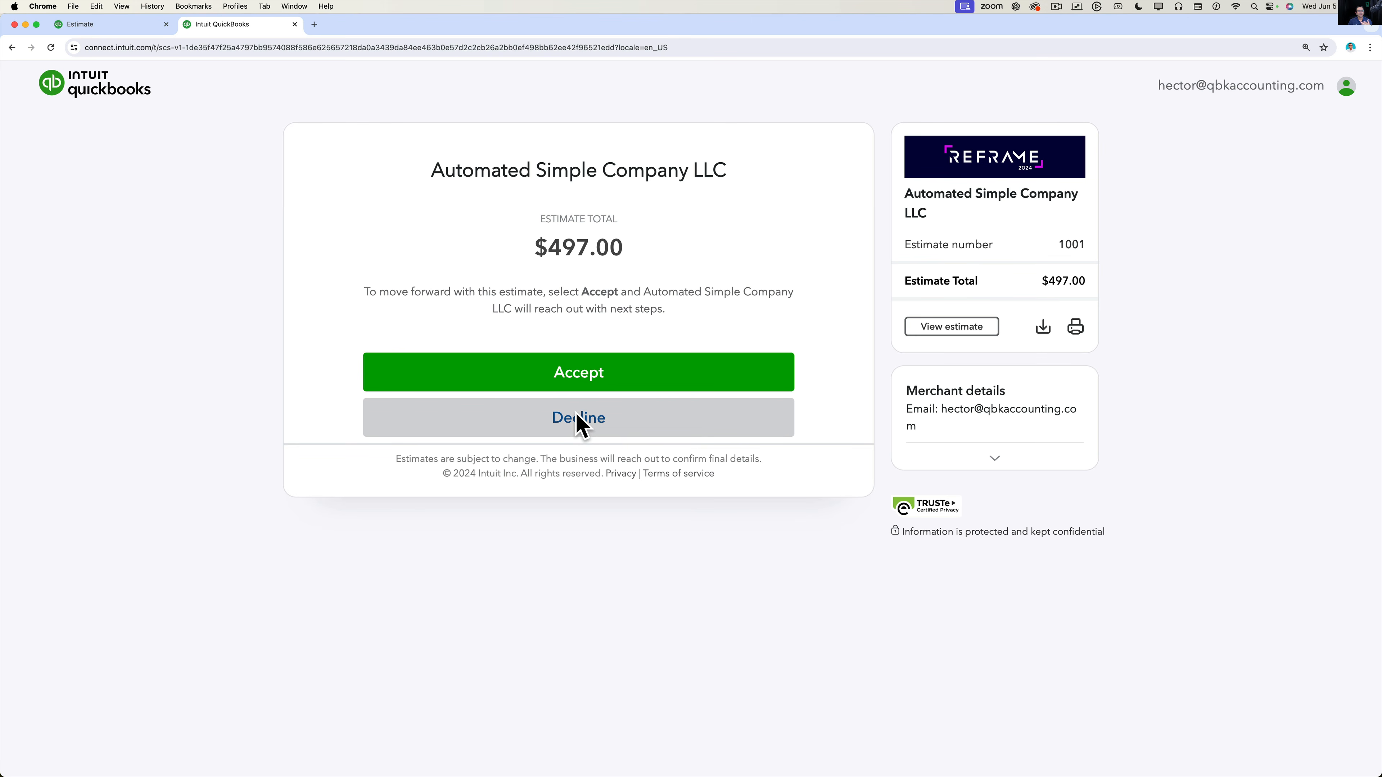
# View the customer's estimate PDF, read its note to customer, and return to the Estimate 1001 tab.
pyautogui.click(976, 329)
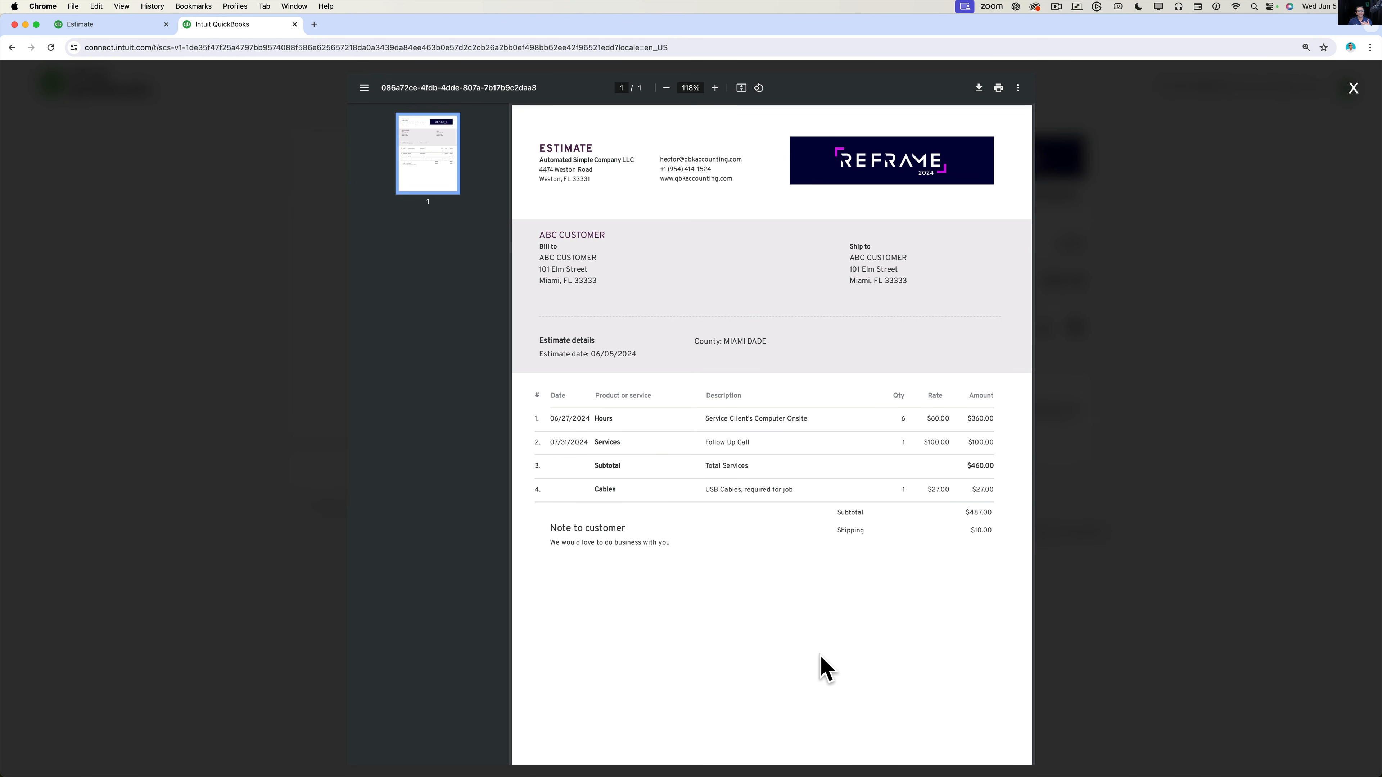
pyautogui.scroll(-1, 820, 656)
pyautogui.scroll(1, 820, 656)
pyautogui.moveTo(552, 541); pyautogui.dragTo(690, 545)
pyautogui.click(639, 556)
pyautogui.press('alt+super+8')
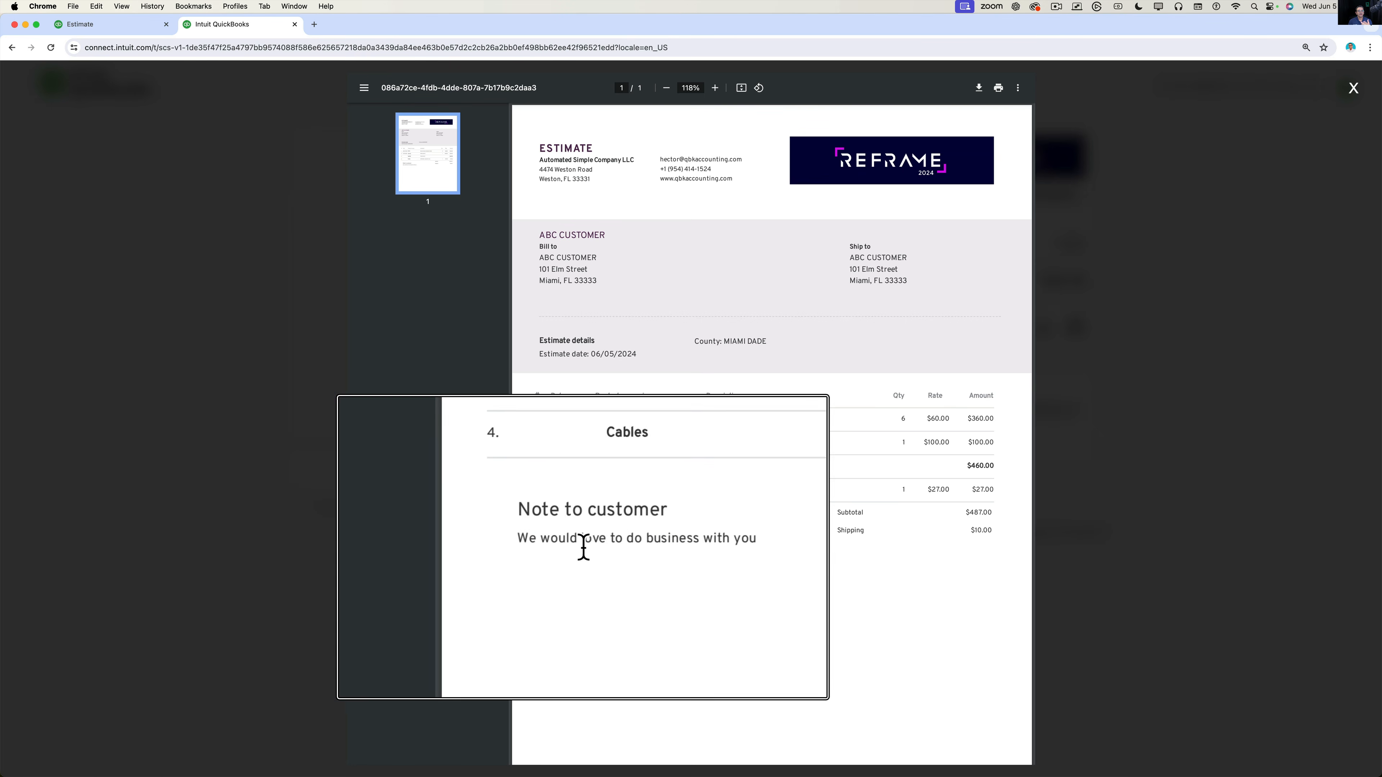
pyautogui.press('alt+super+8')
pyautogui.click(87, 24)
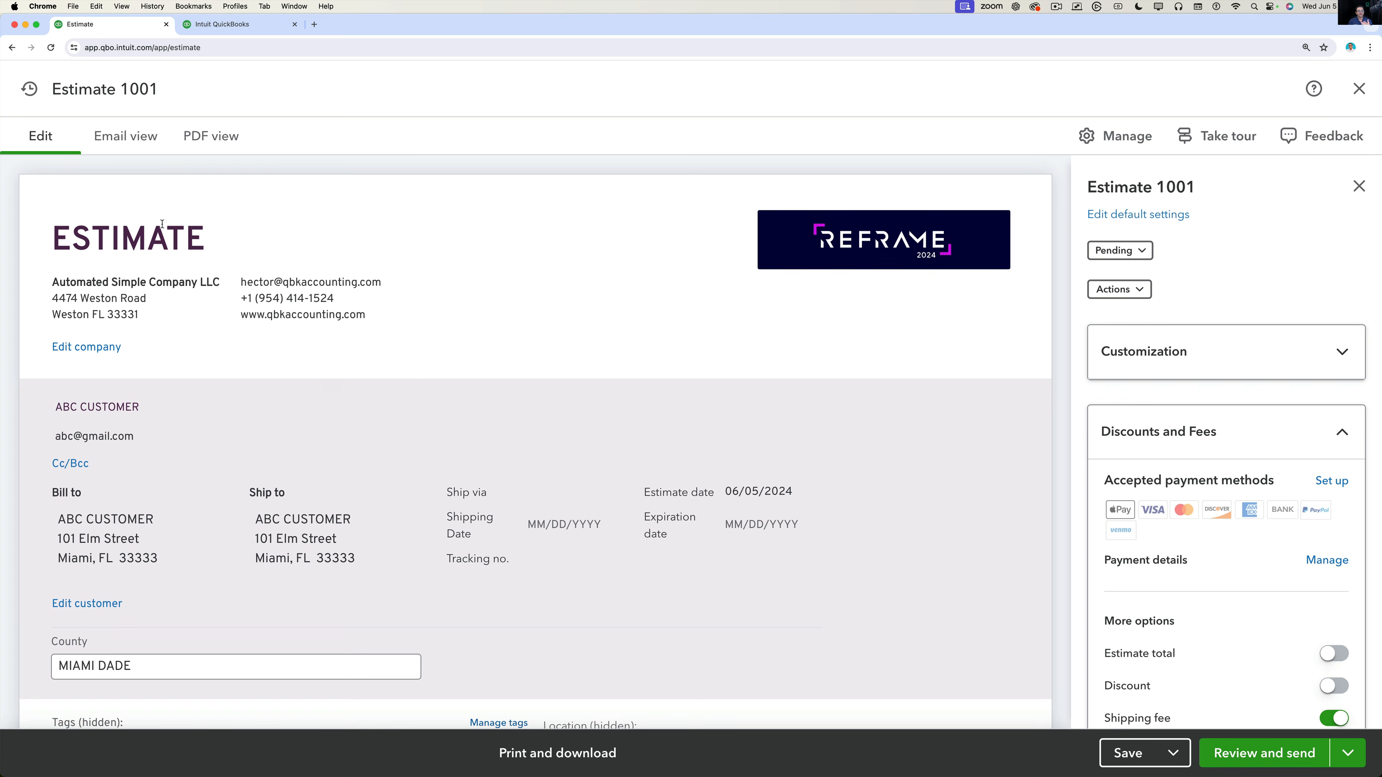
# Preview how the Estimate 1001 email will look to the customer.
pyautogui.scroll(-1, 1302, 570)
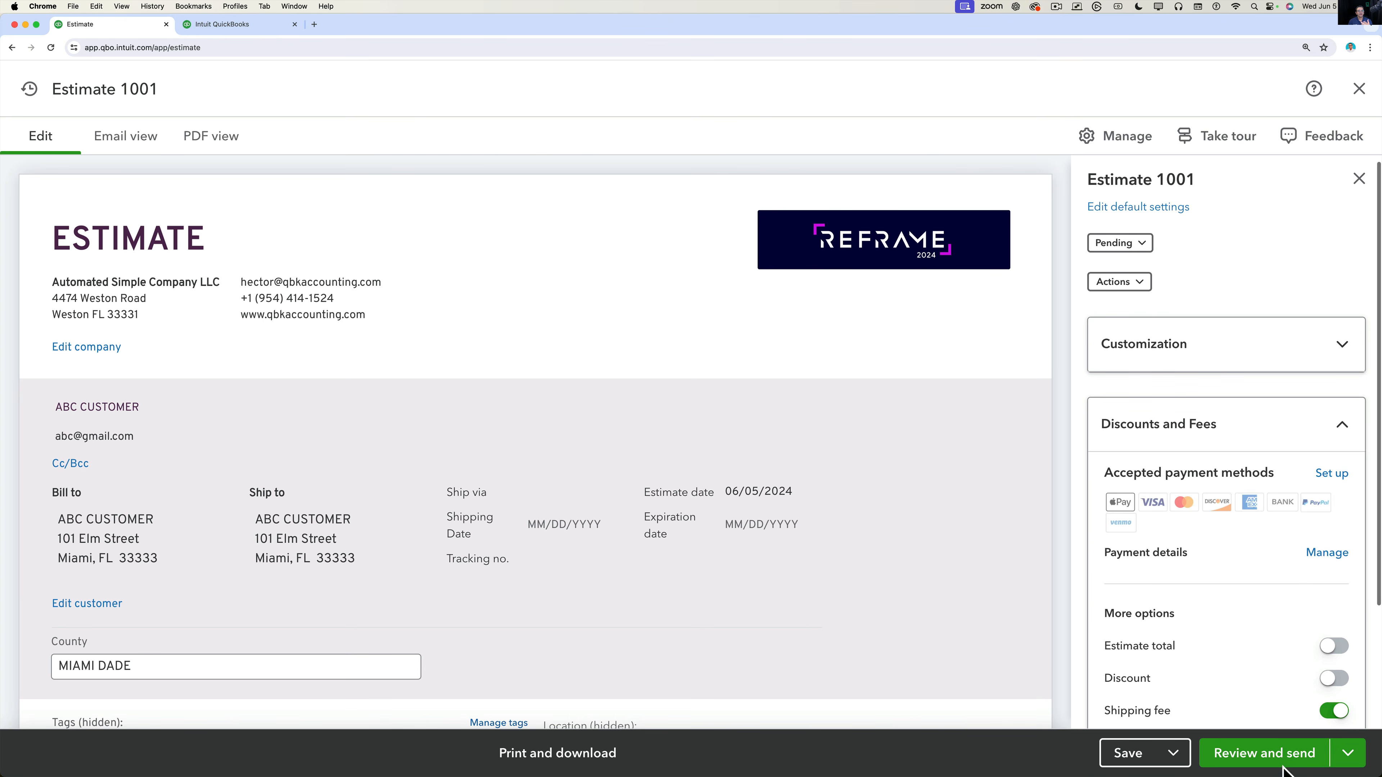
pyautogui.press('alt+super+8')
pyautogui.press('alt+super+8')
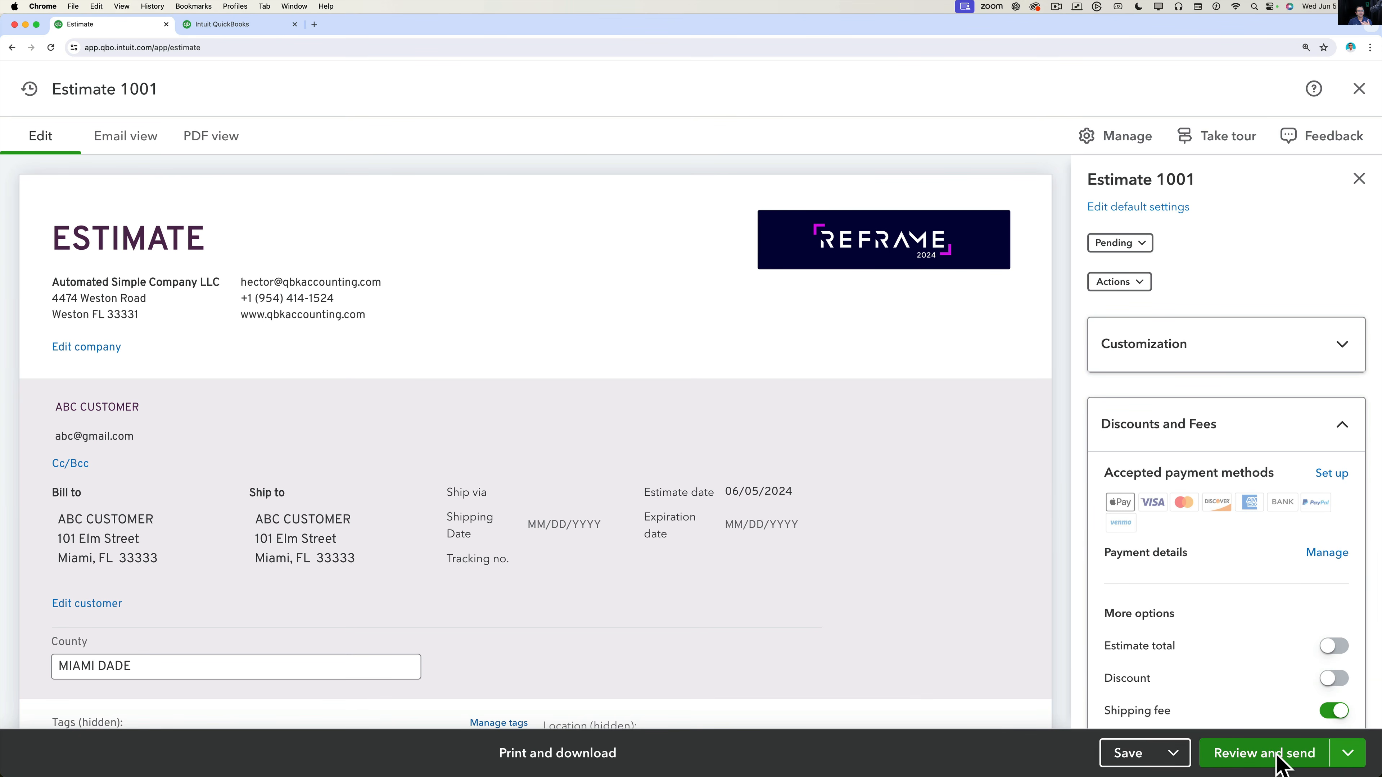
pyautogui.press('alt+super+8')
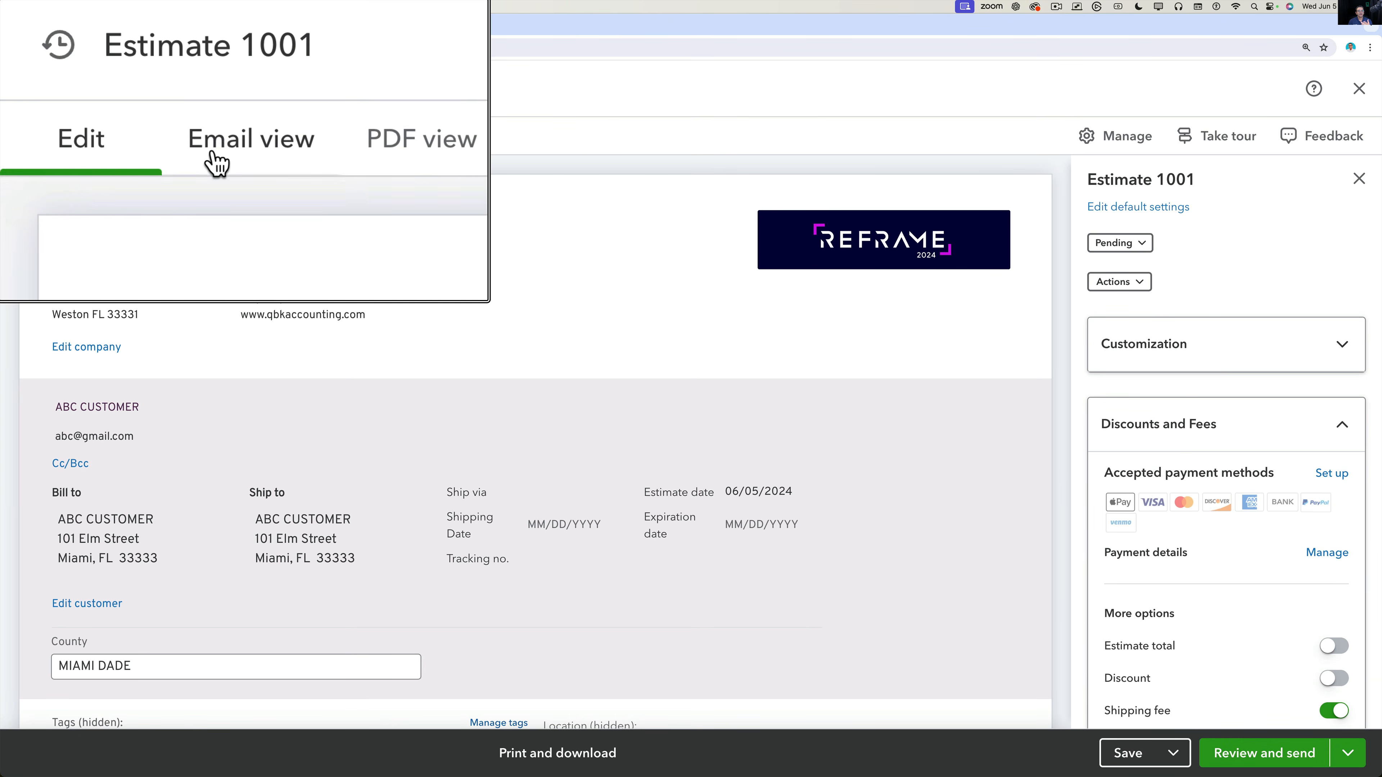
pyautogui.click(126, 139)
pyautogui.press('alt+super+8')
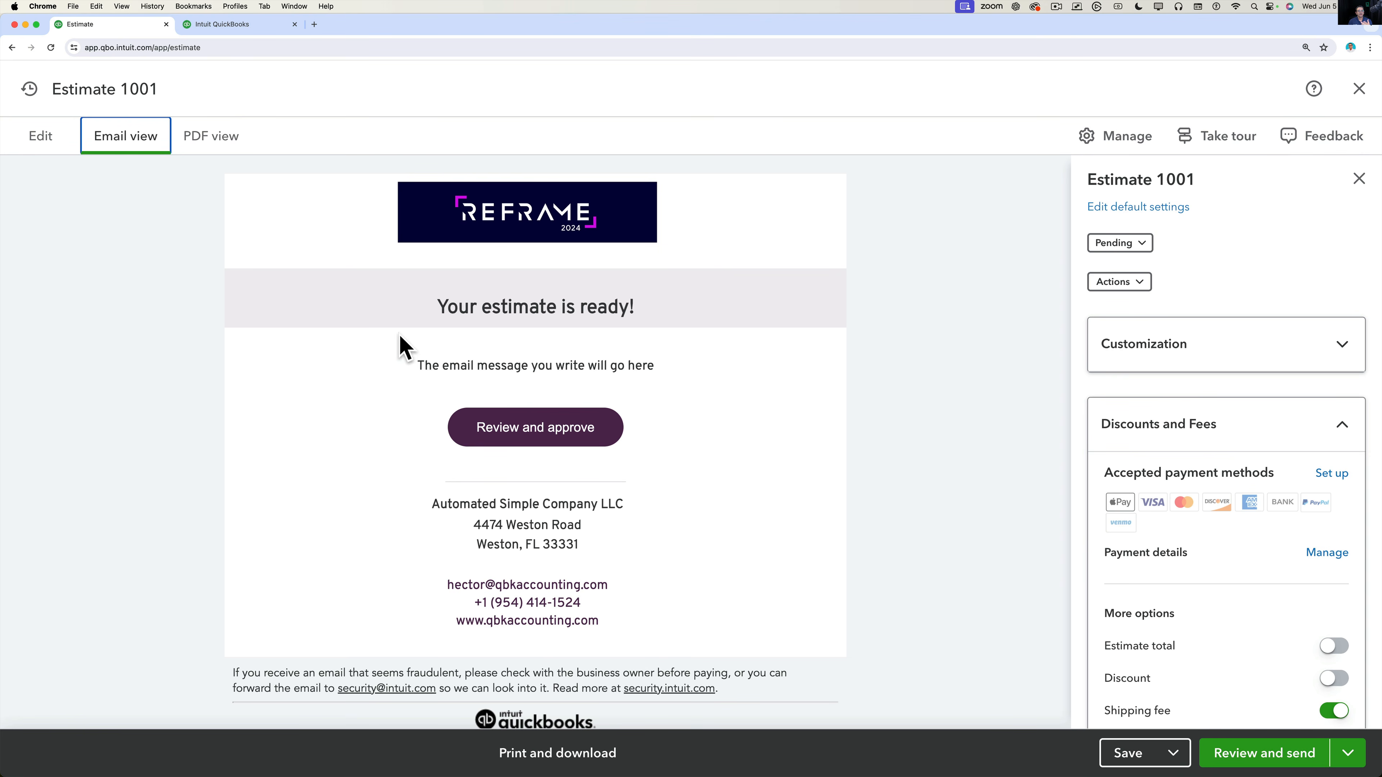
pyautogui.scroll(-2, 366, 419)
pyautogui.scroll(2, 366, 412)
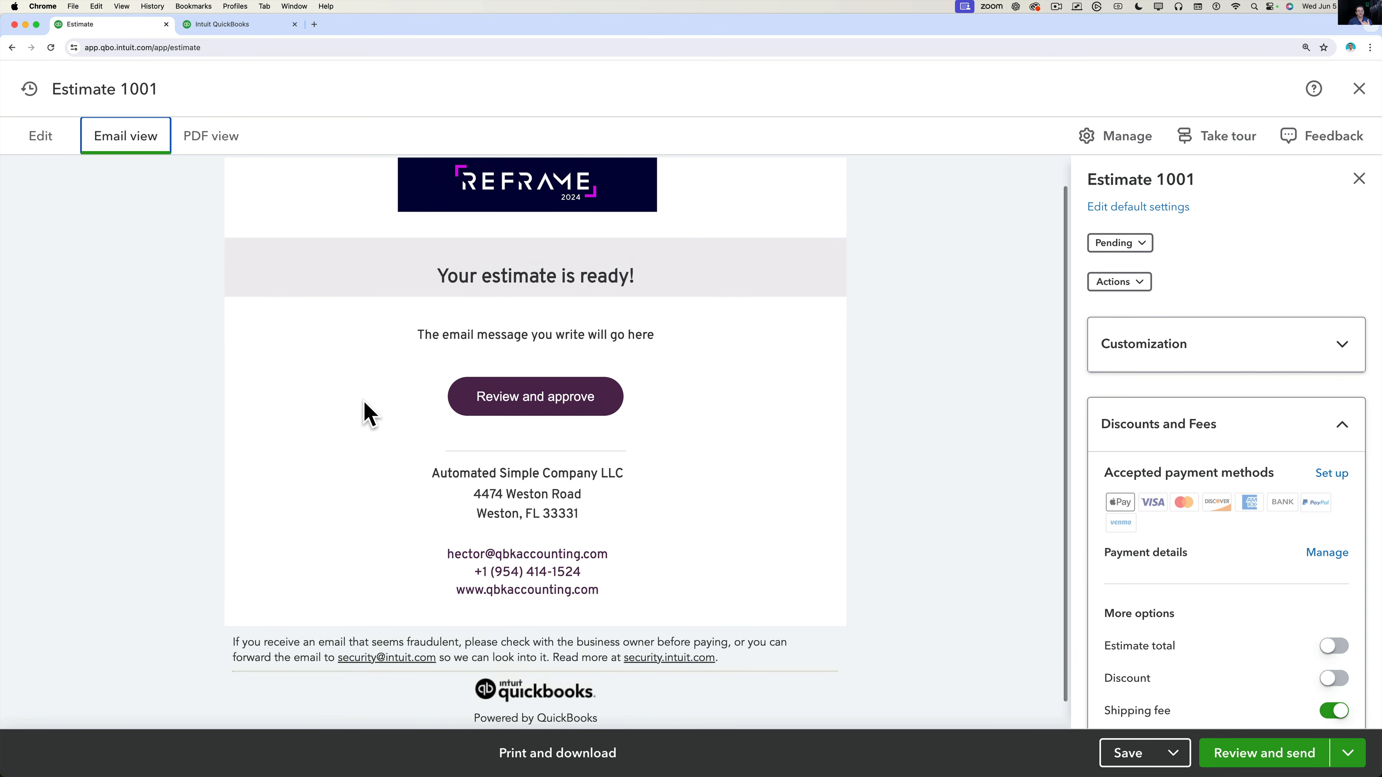
pyautogui.moveTo(414, 349); pyautogui.dragTo(653, 349)
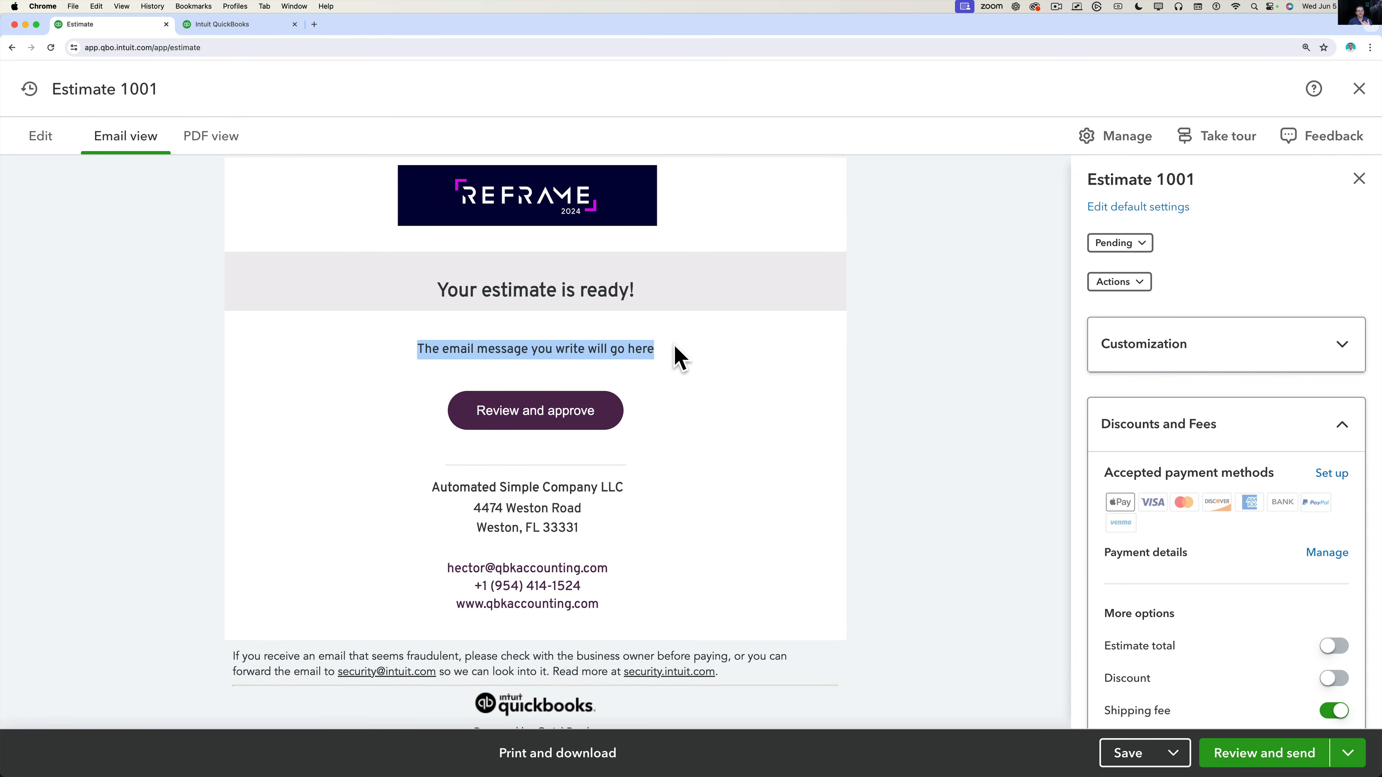
pyautogui.press('alt+super+8')
pyautogui.press('alt+super+8')
# Preview Estimate 1001 as a PDF and scroll through it.
pyautogui.scroll(-2, 534, 426)
pyautogui.scroll(3, 532, 413)
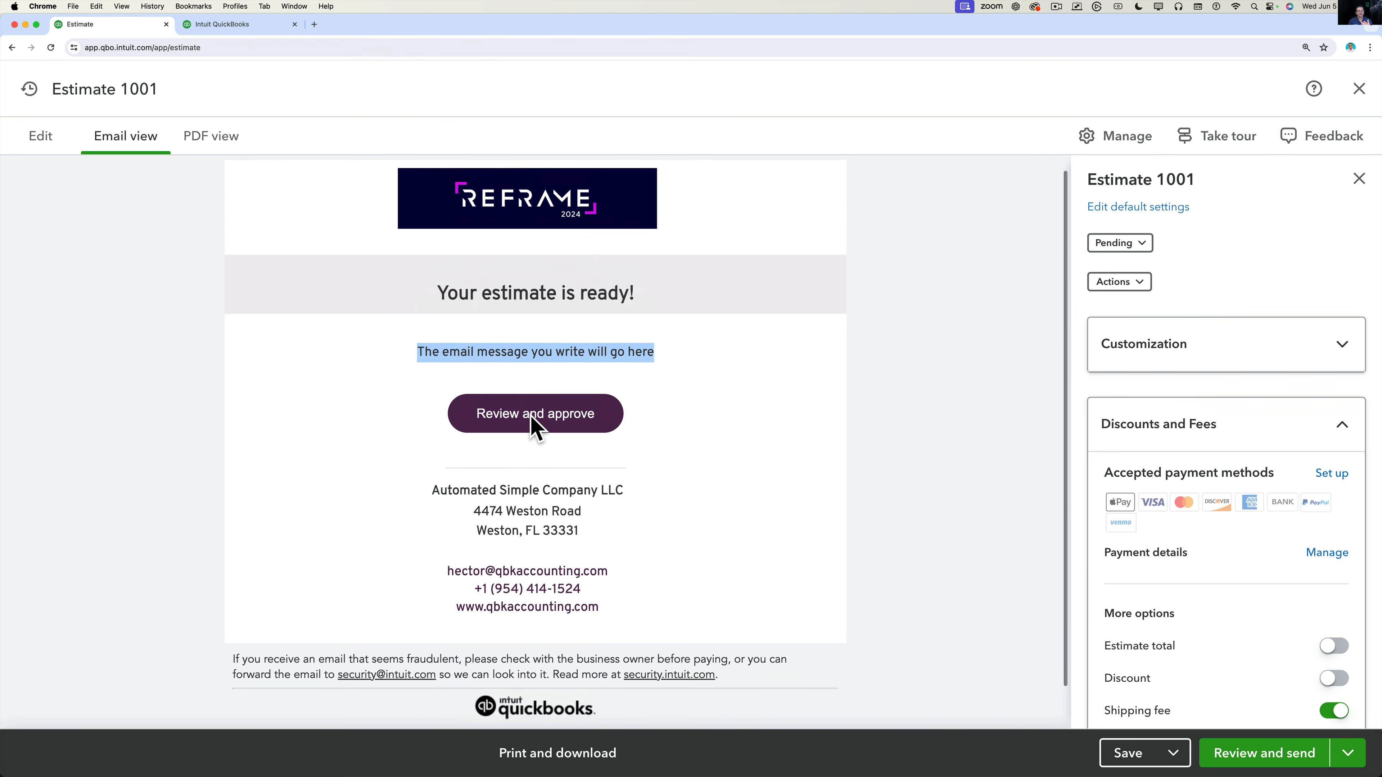
pyautogui.click(191, 144)
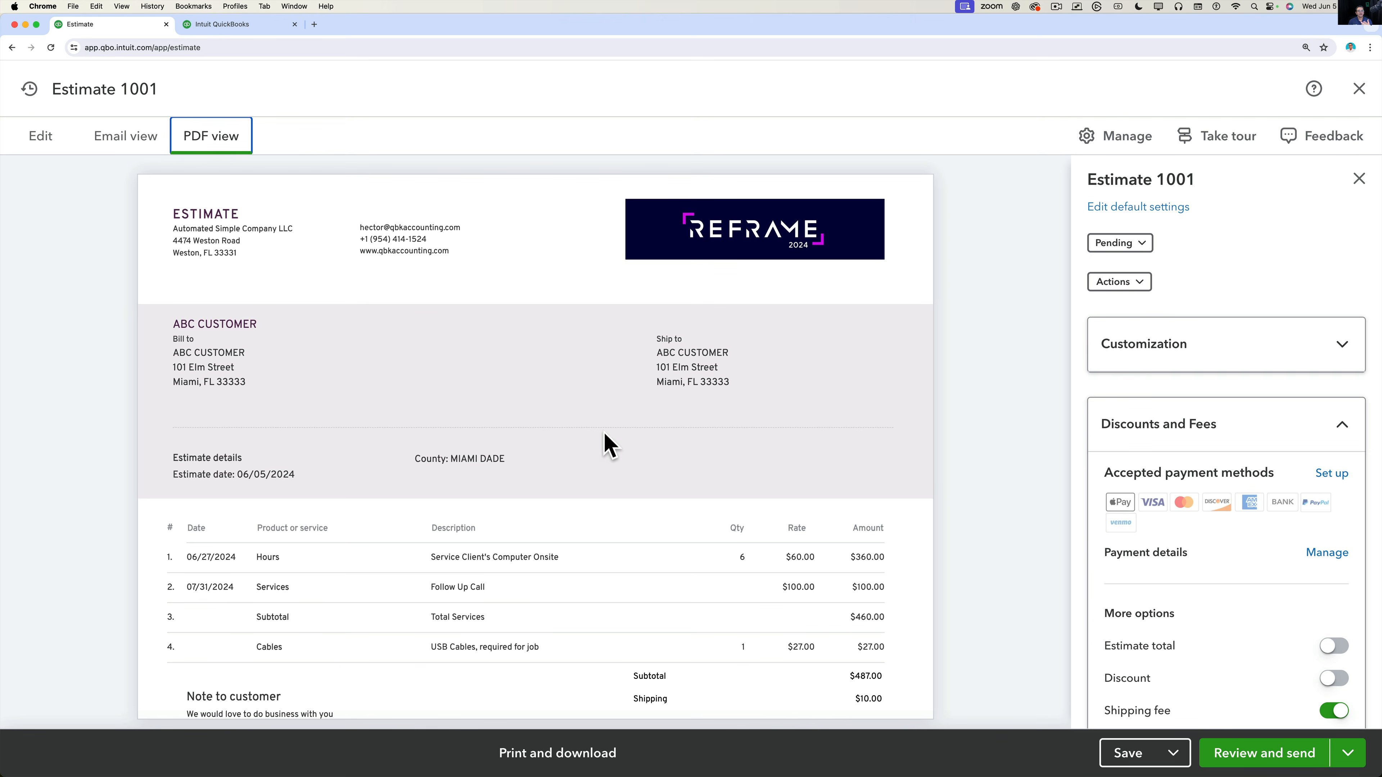
pyautogui.scroll(-1, 614, 441)
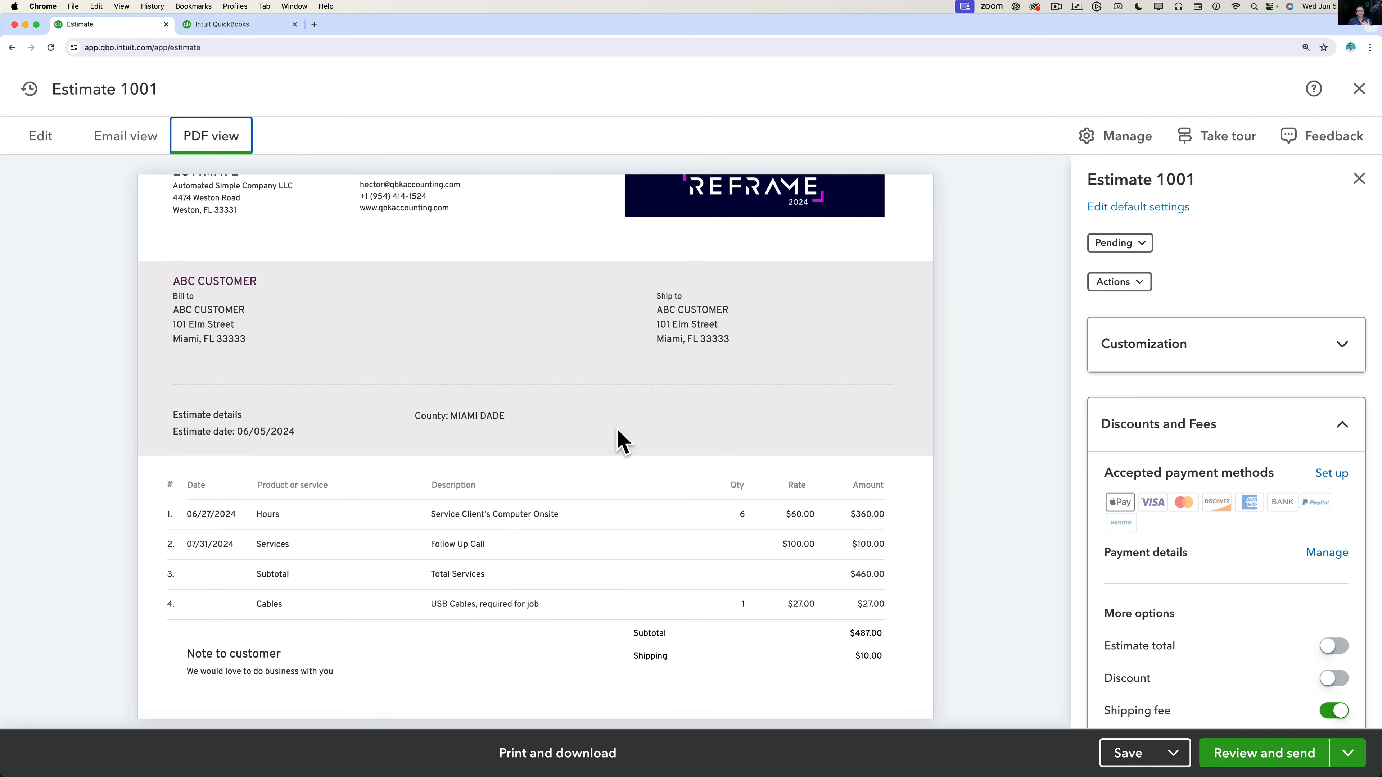
pyautogui.scroll(1, 618, 440)
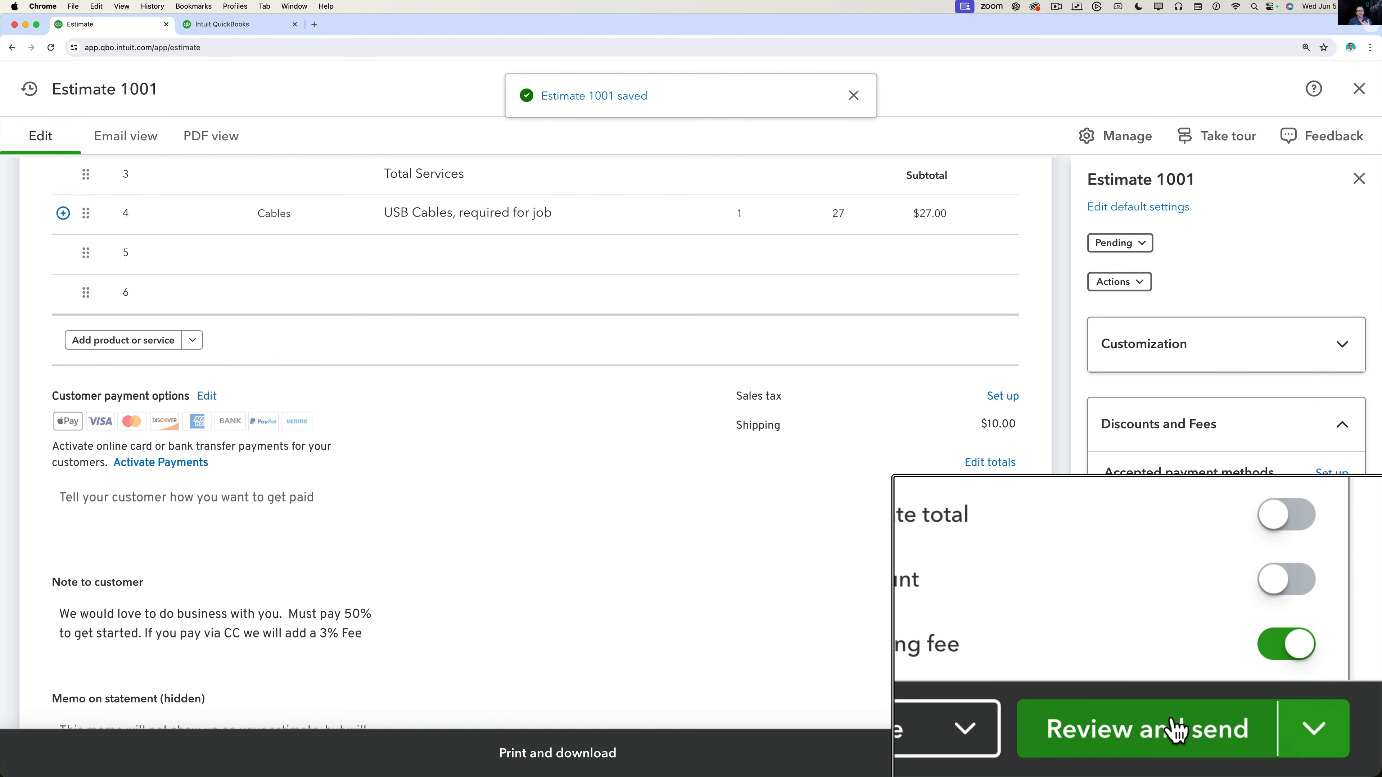
# Save Estimate 1001 despite the missing Class warning and review the email body.
pyautogui.click(1267, 752)
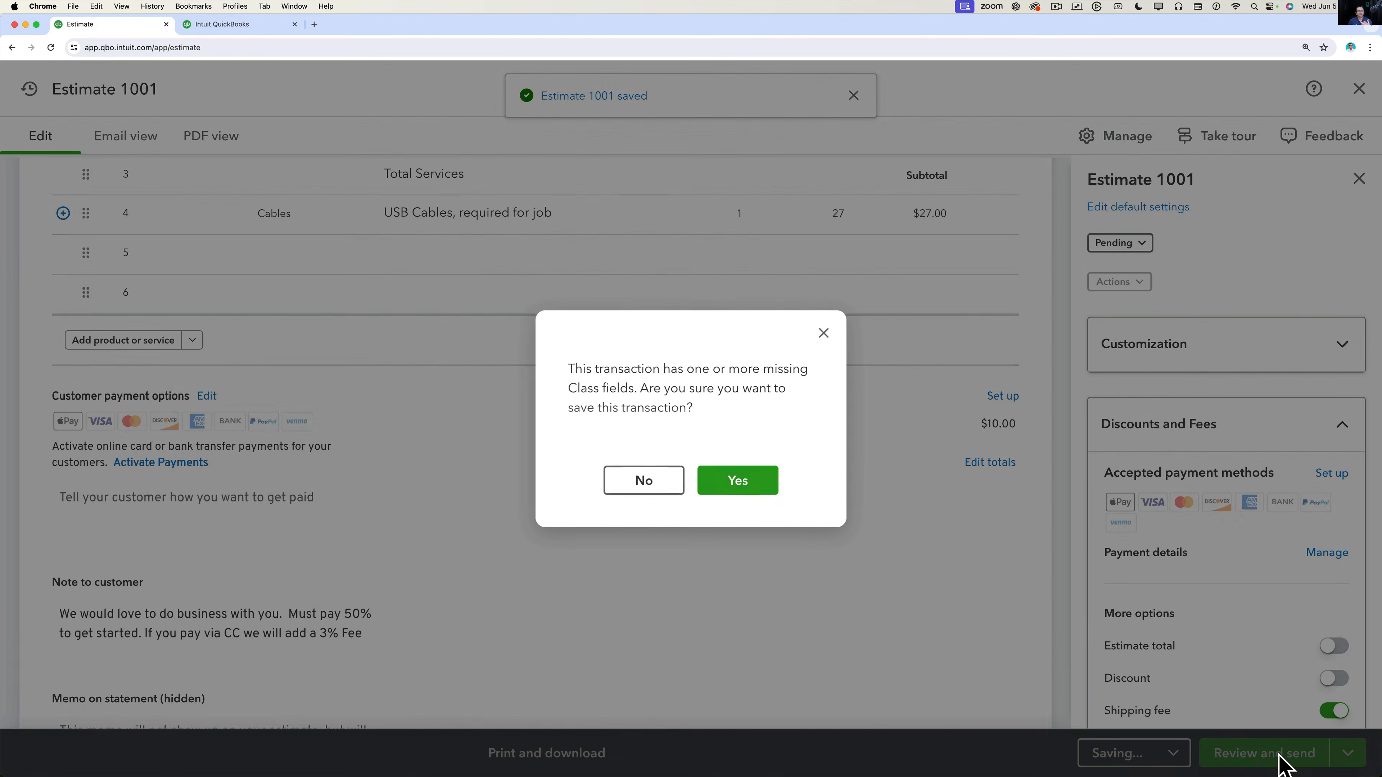
pyautogui.click(759, 486)
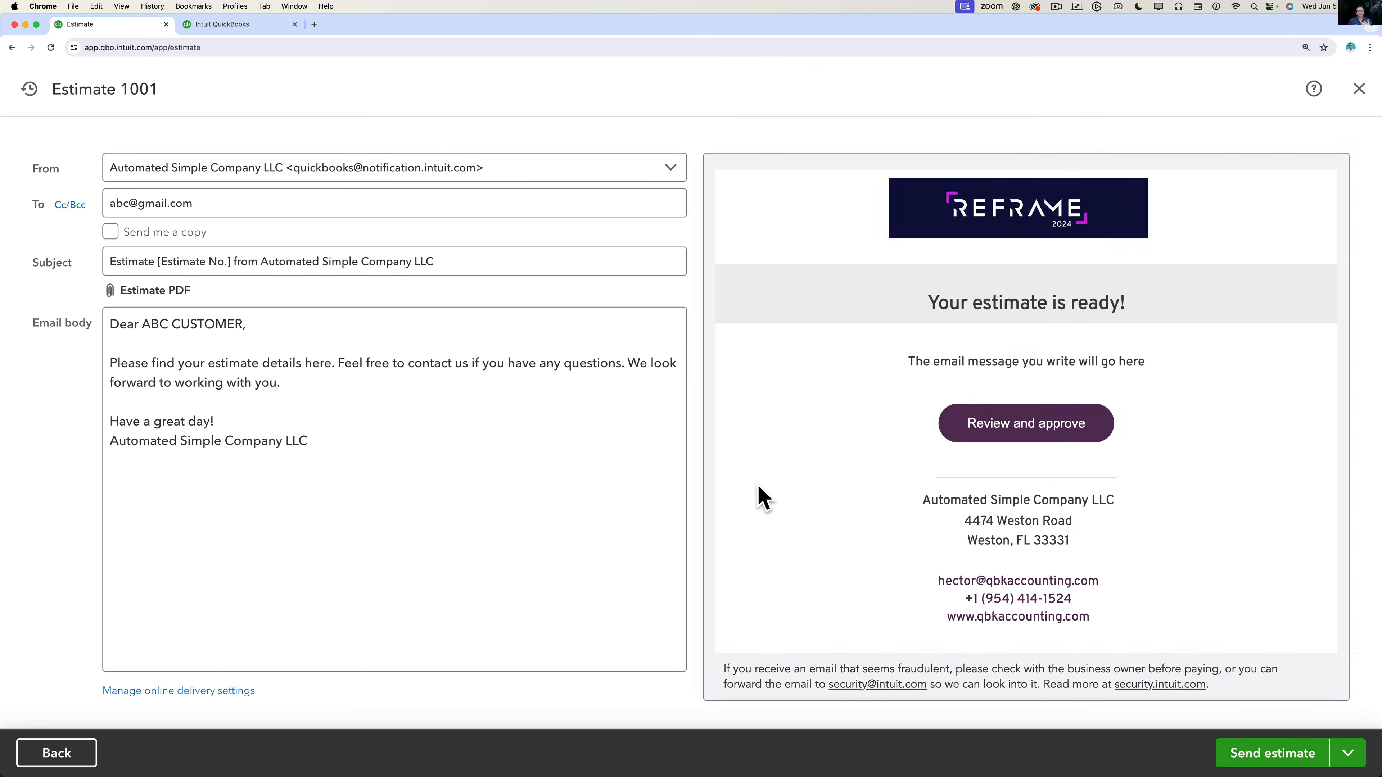
pyautogui.click(375, 384)
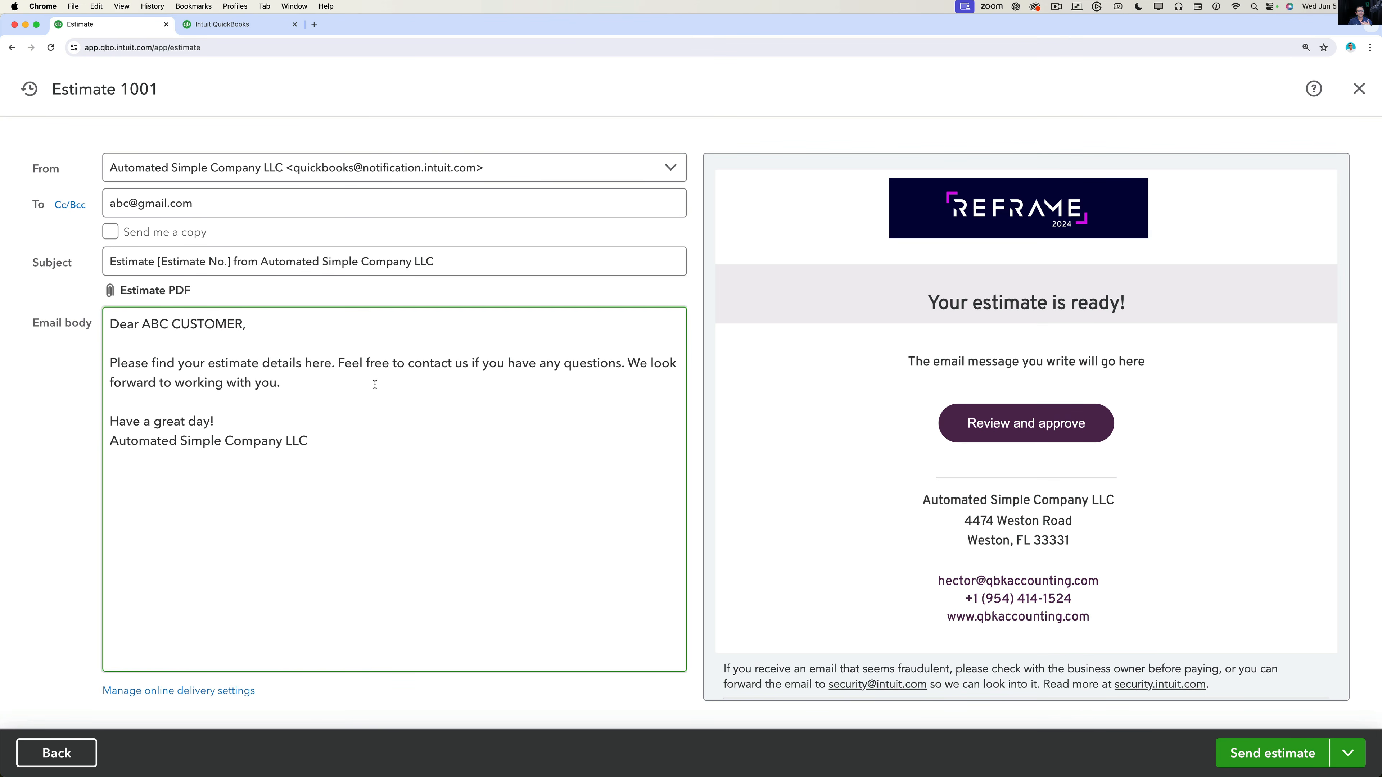
pyautogui.moveTo(112, 322); pyautogui.dragTo(401, 463)
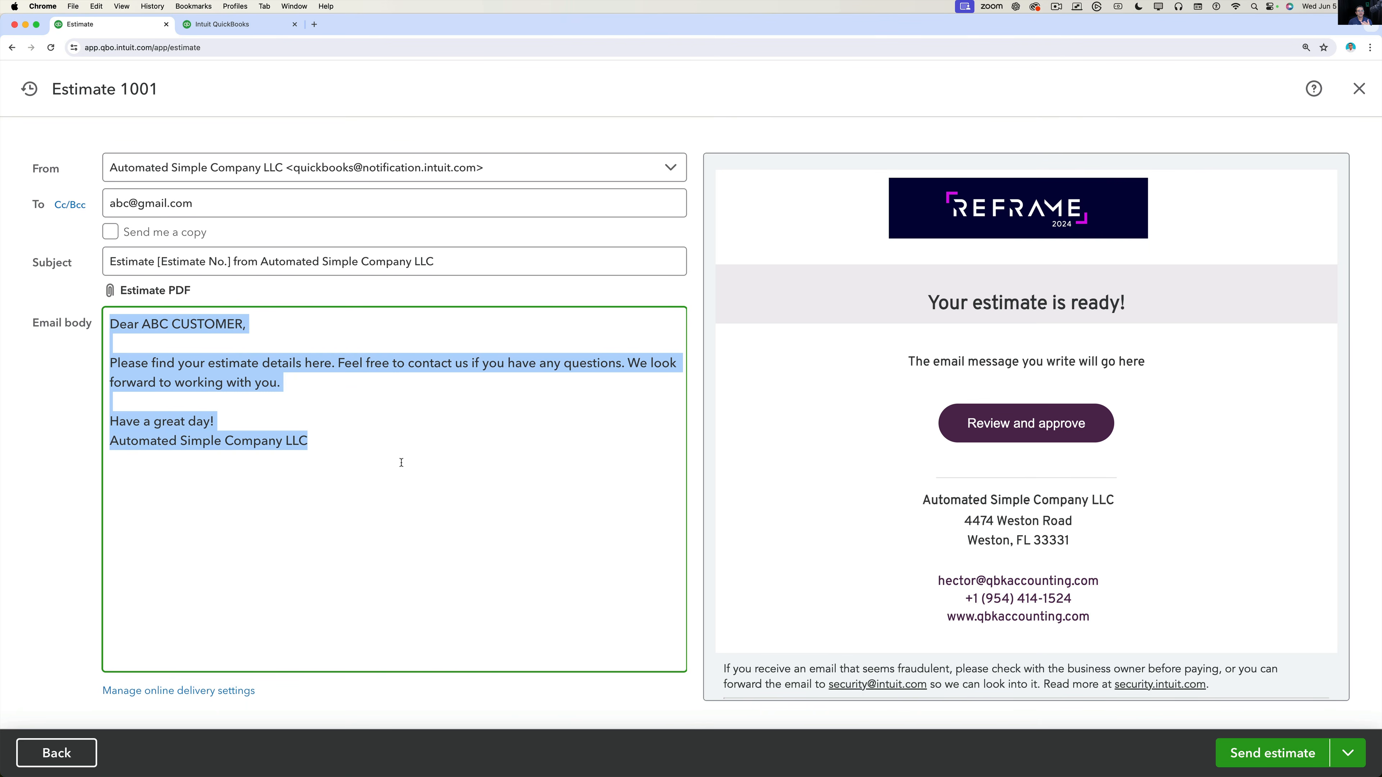
pyautogui.press('alt+super+8')
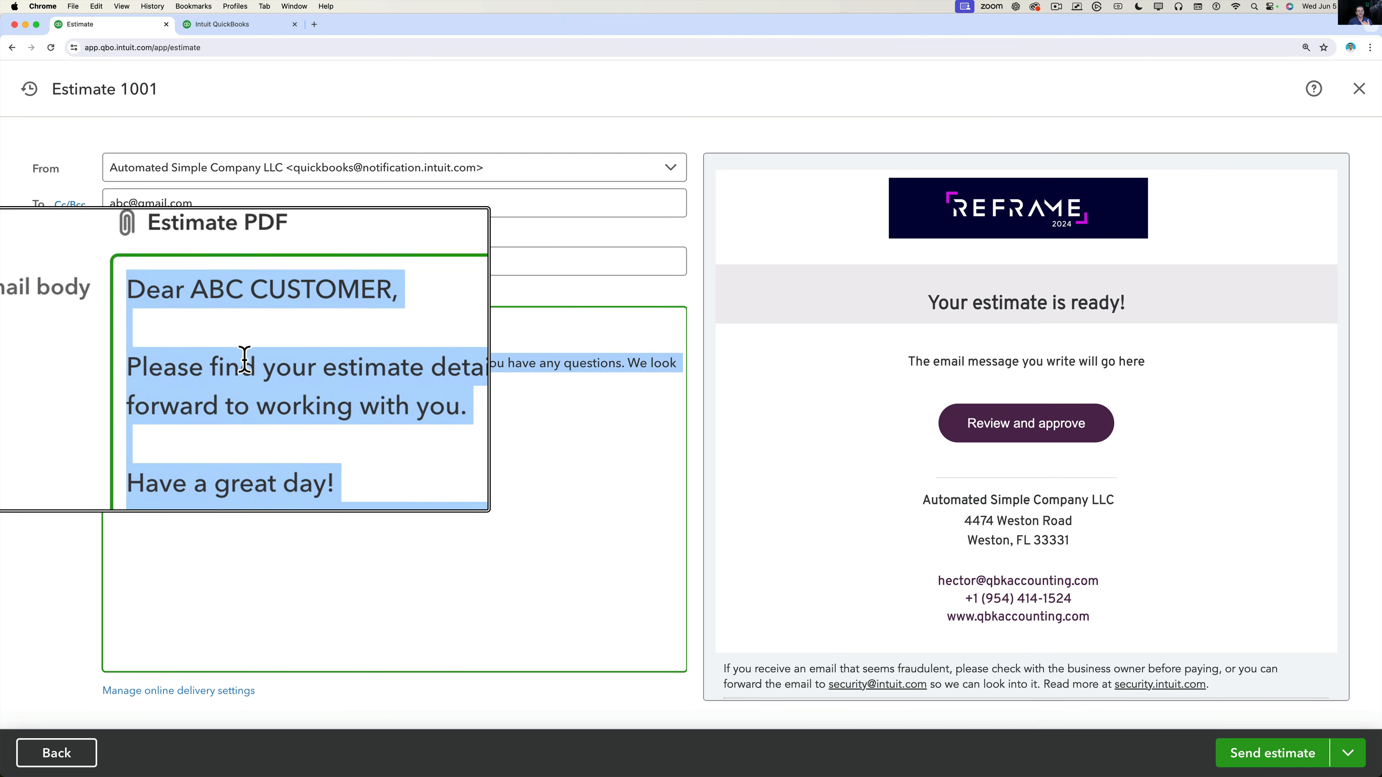
pyautogui.press('alt+super+8')
pyautogui.click(271, 403)
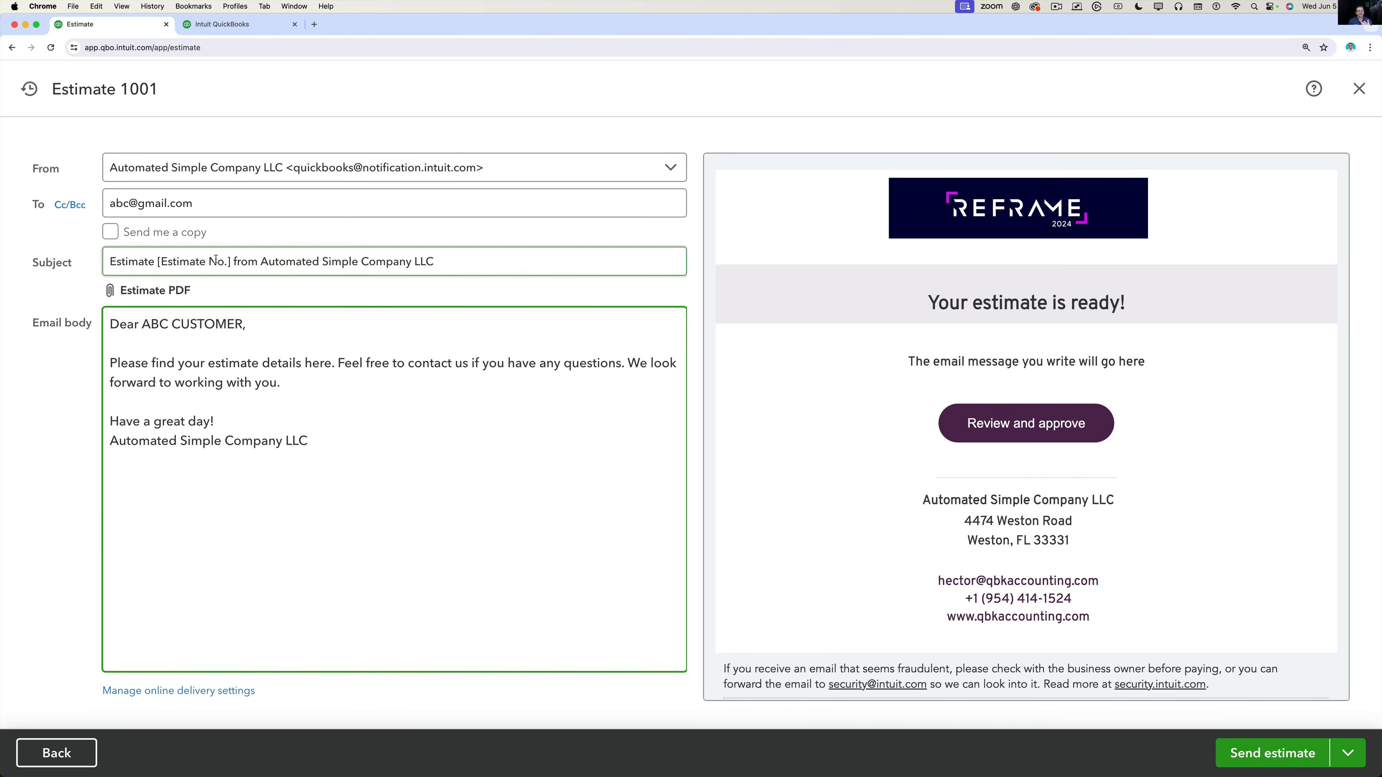
# Check the subject and recipient, tick Send me a copy, and send the estimate.
pyautogui.click(488, 258)
pyautogui.moveTo(110, 262); pyautogui.dragTo(399, 244)
pyautogui.click(236, 204)
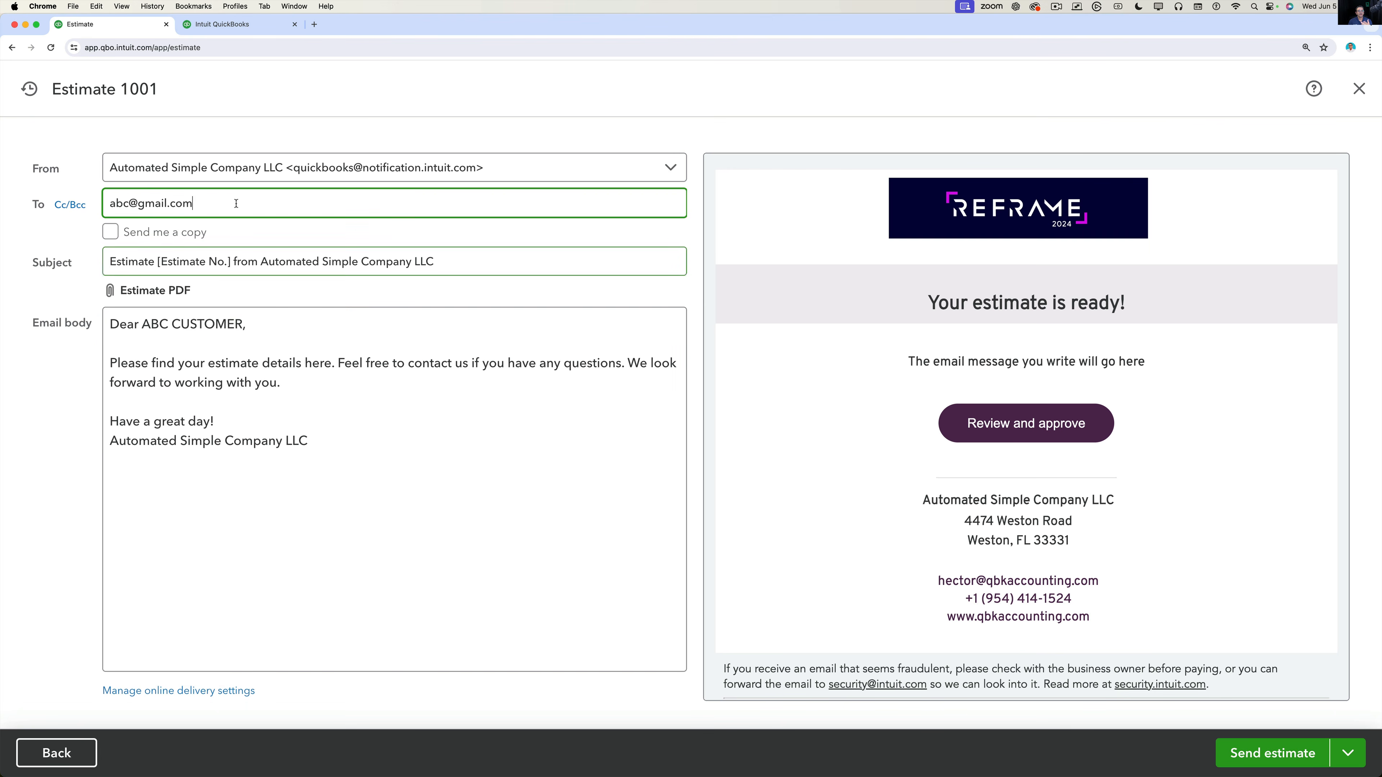
pyautogui.click(111, 232)
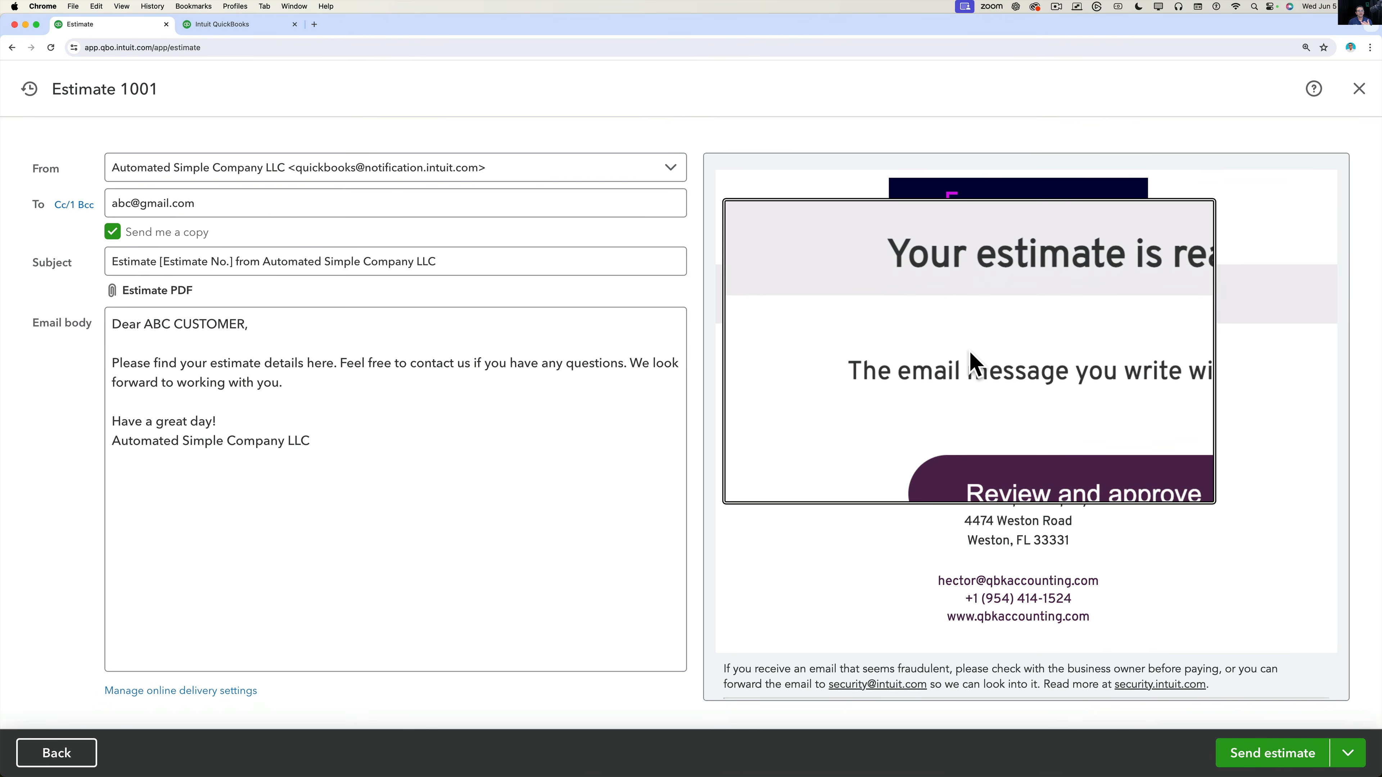
pyautogui.moveTo(909, 359); pyautogui.dragTo(1203, 376)
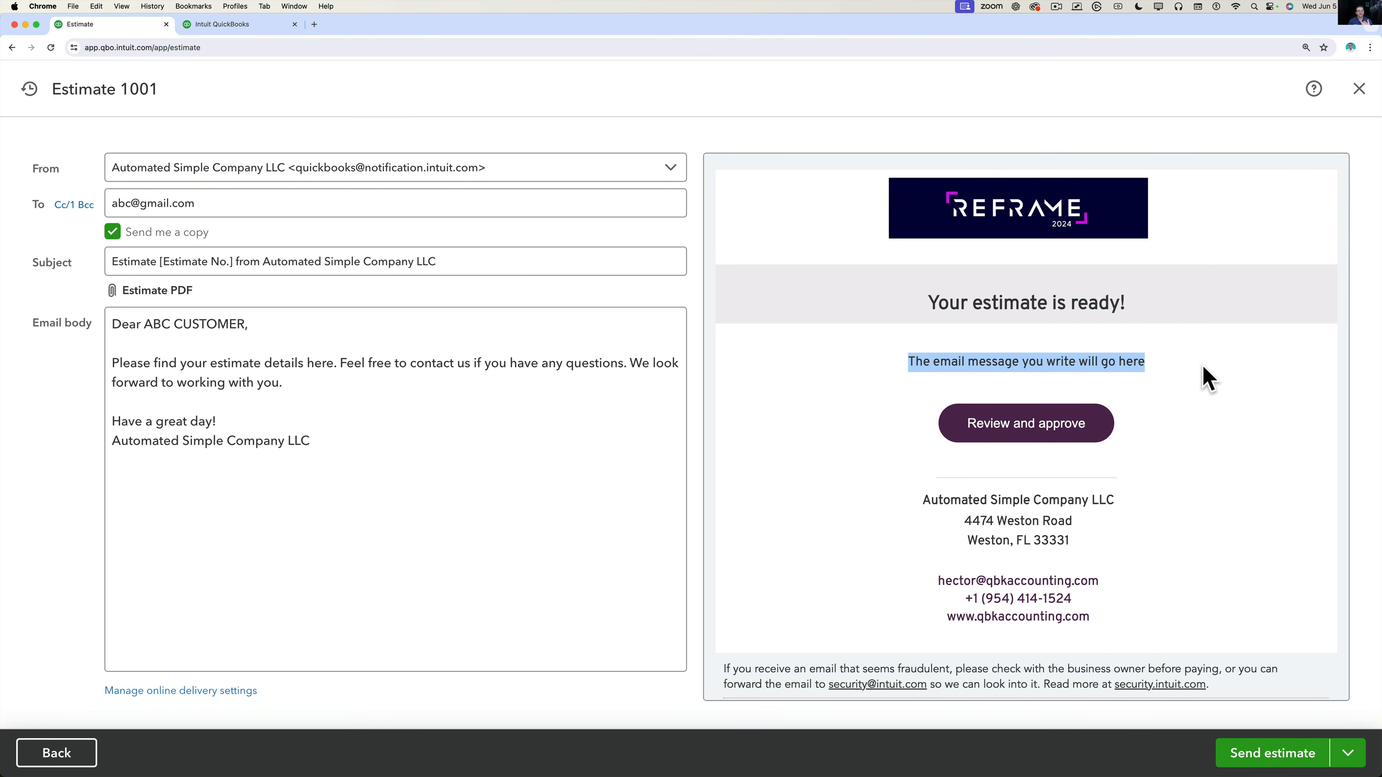
pyautogui.moveTo(346, 438); pyautogui.dragTo(76, 310)
pyautogui.click(1035, 338)
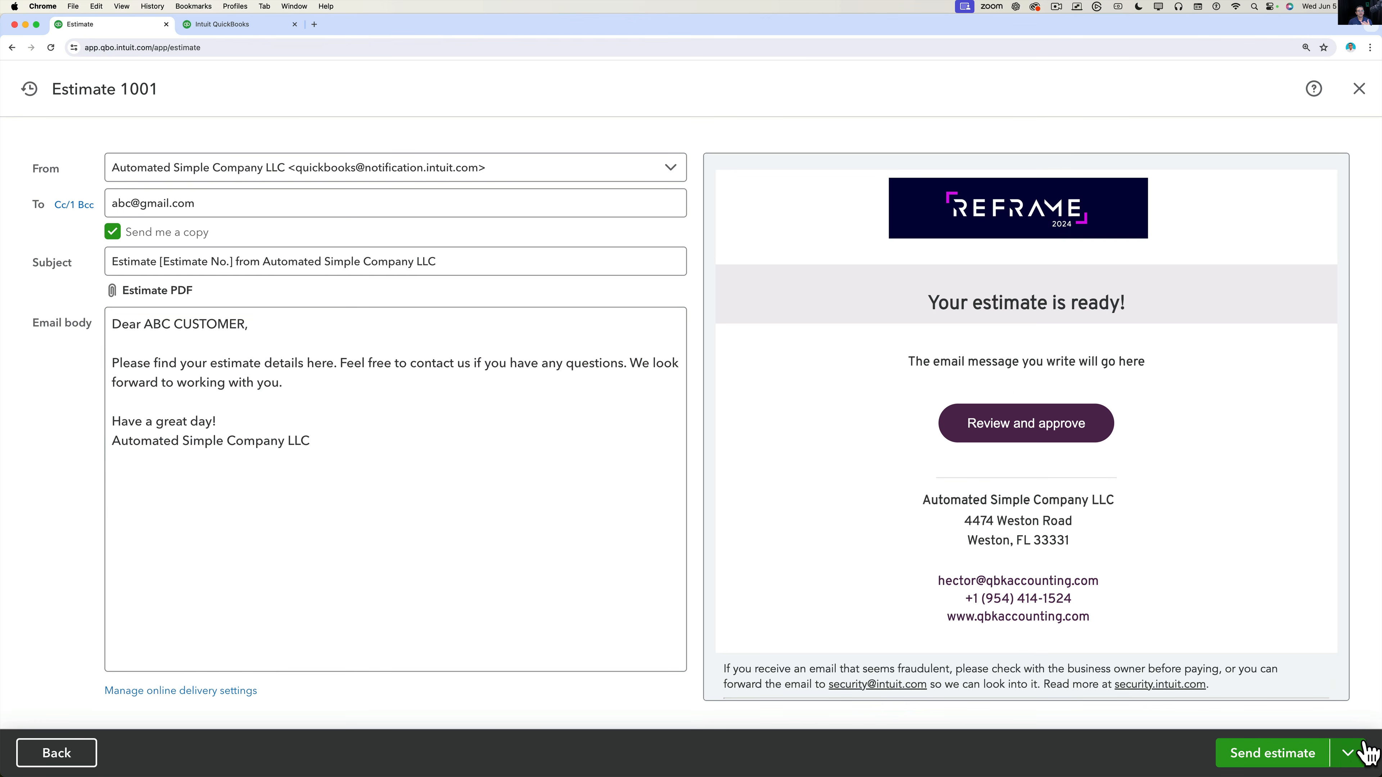
pyautogui.click(1347, 753)
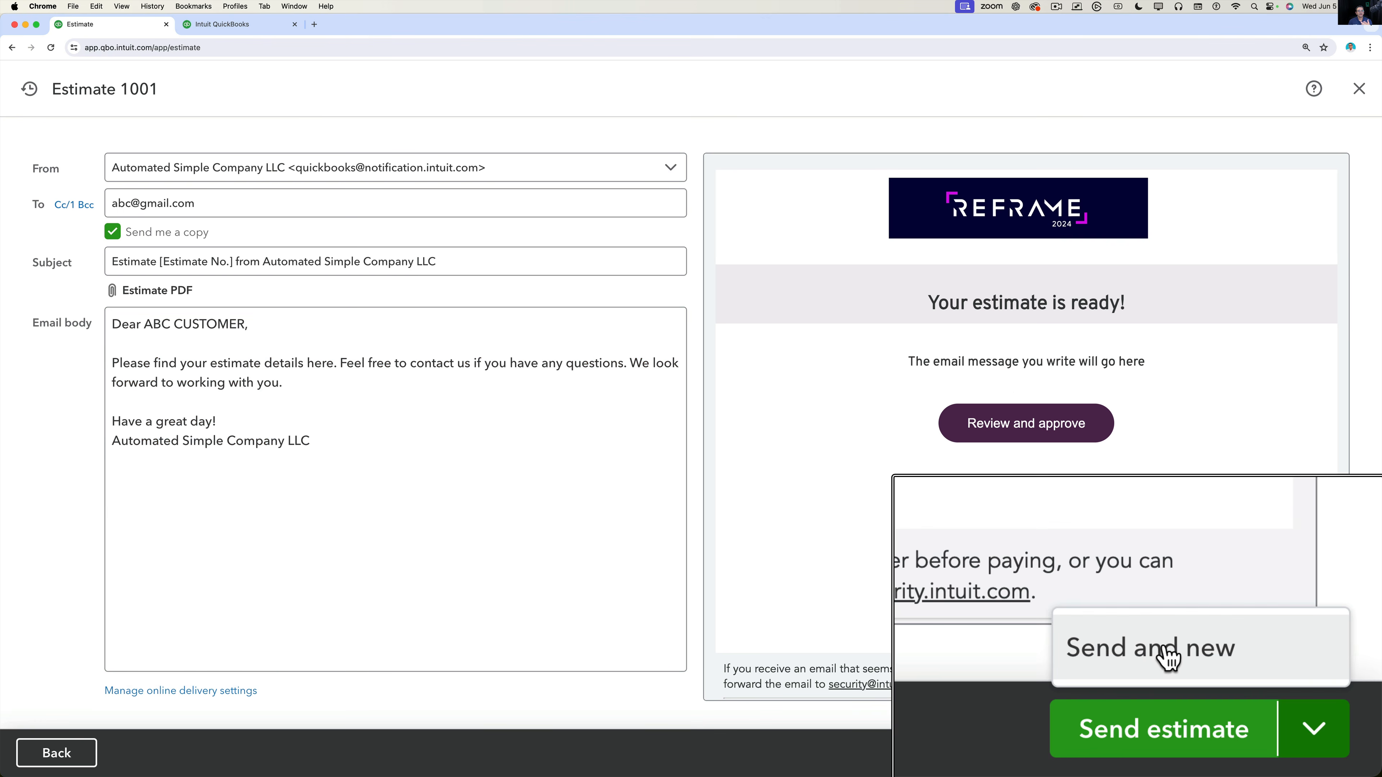
pyautogui.click(1272, 754)
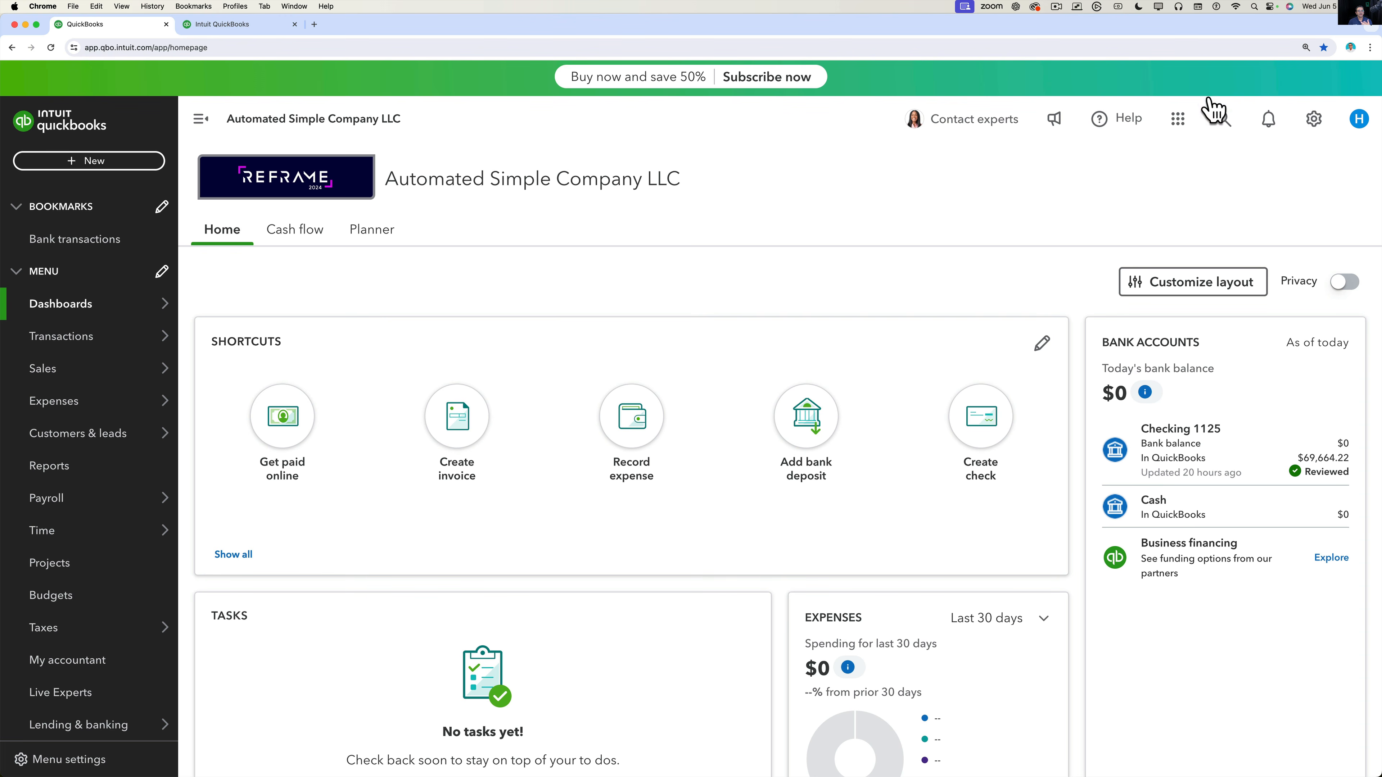
# Reopen Estimate 1001 from recent transactions and open its status list in the settings panel.
pyautogui.click(1223, 119)
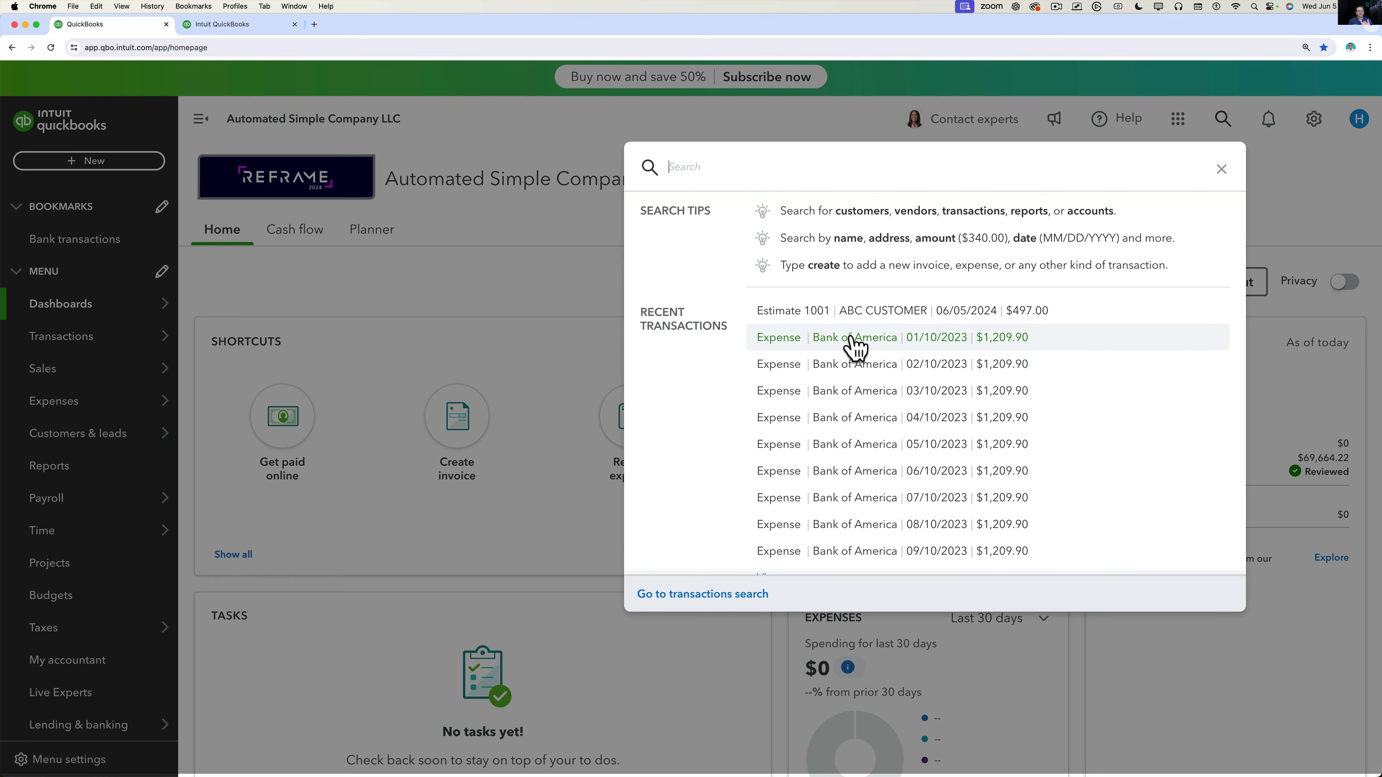
pyautogui.click(898, 312)
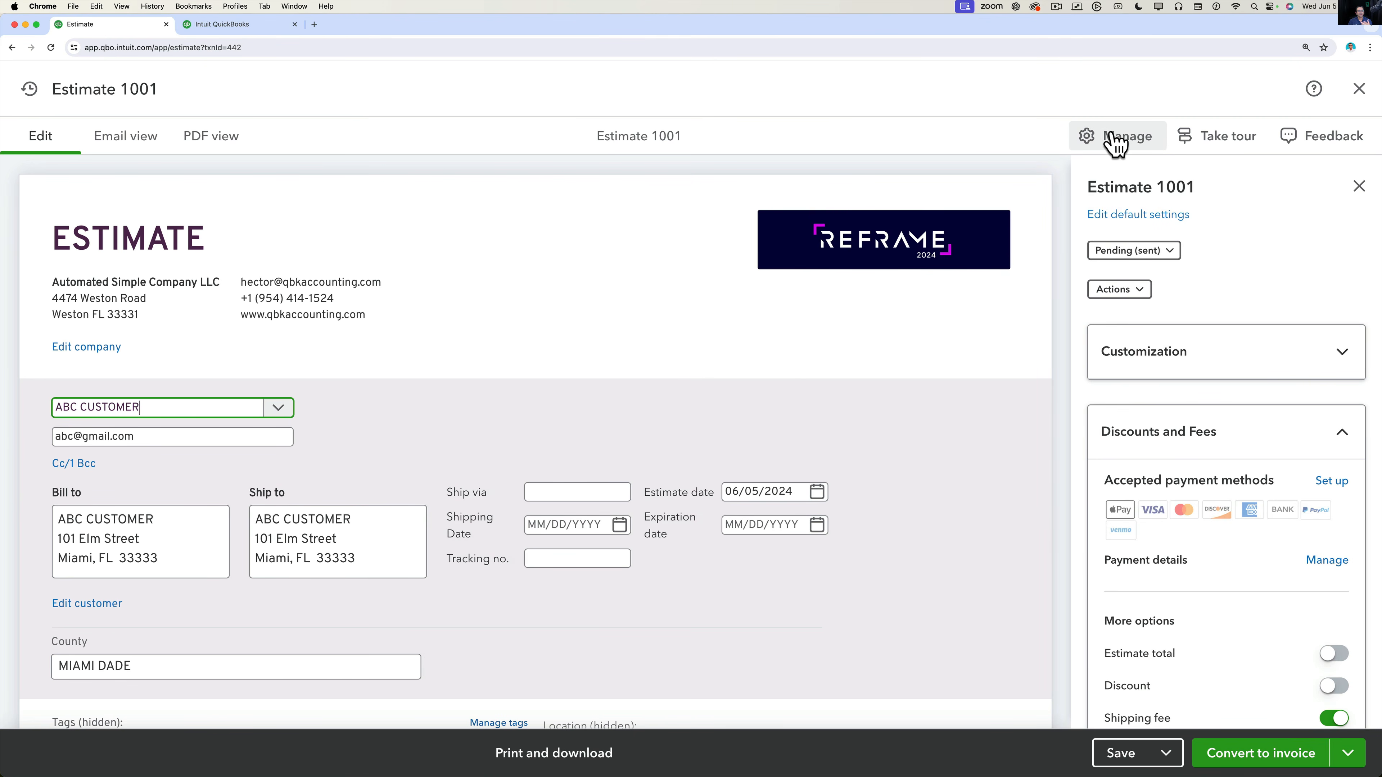
pyautogui.click(1119, 137)
pyautogui.click(1120, 139)
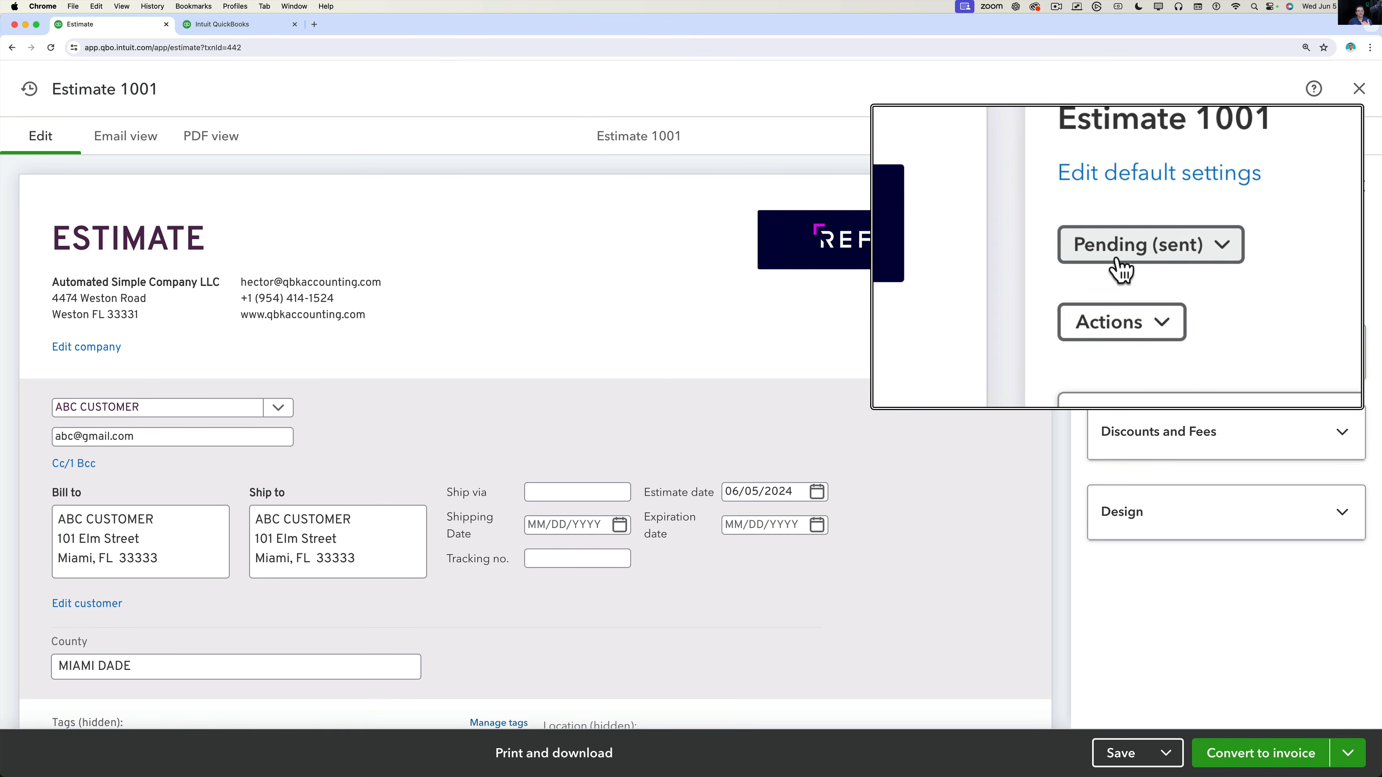
pyautogui.click(1154, 252)
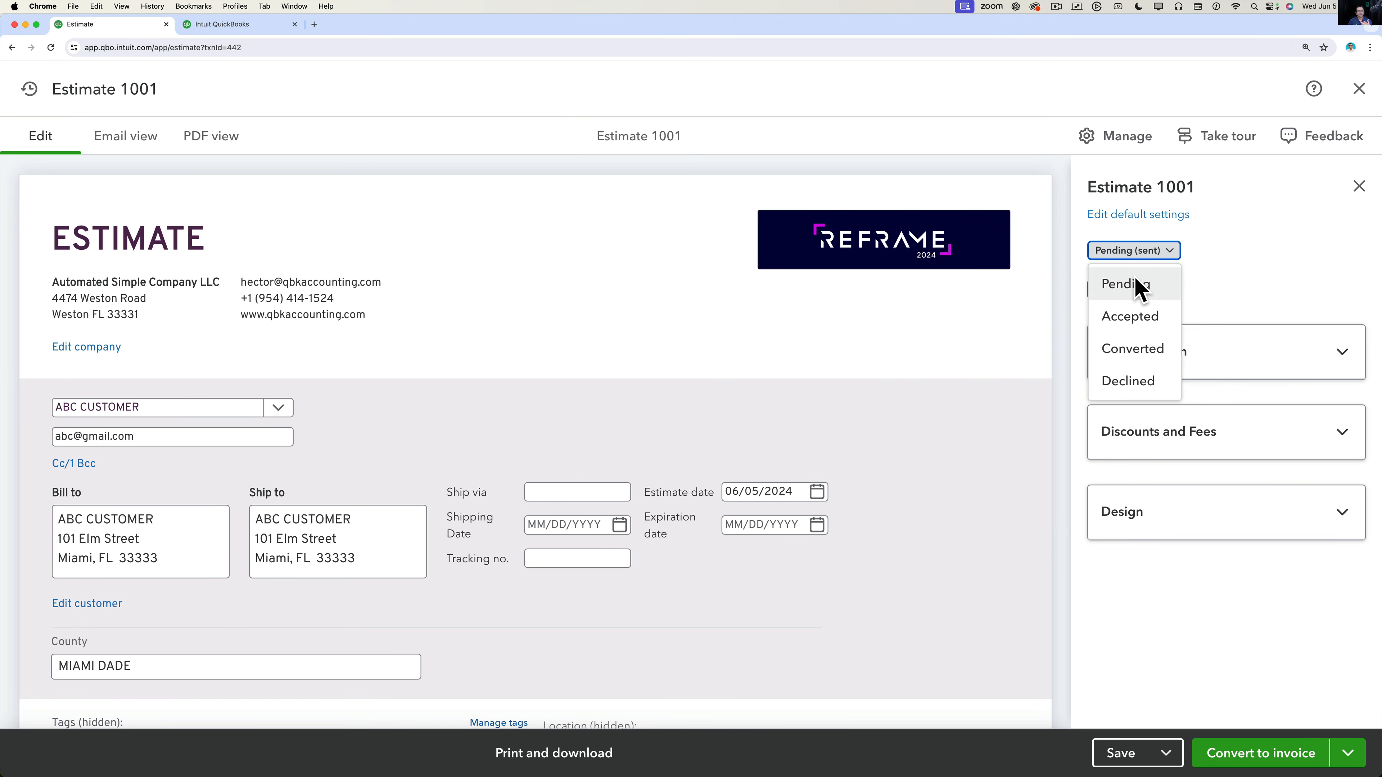
# Set Estimate 1001's status to Accepted and save it past the missing Class warning.
pyautogui.click(1148, 251)
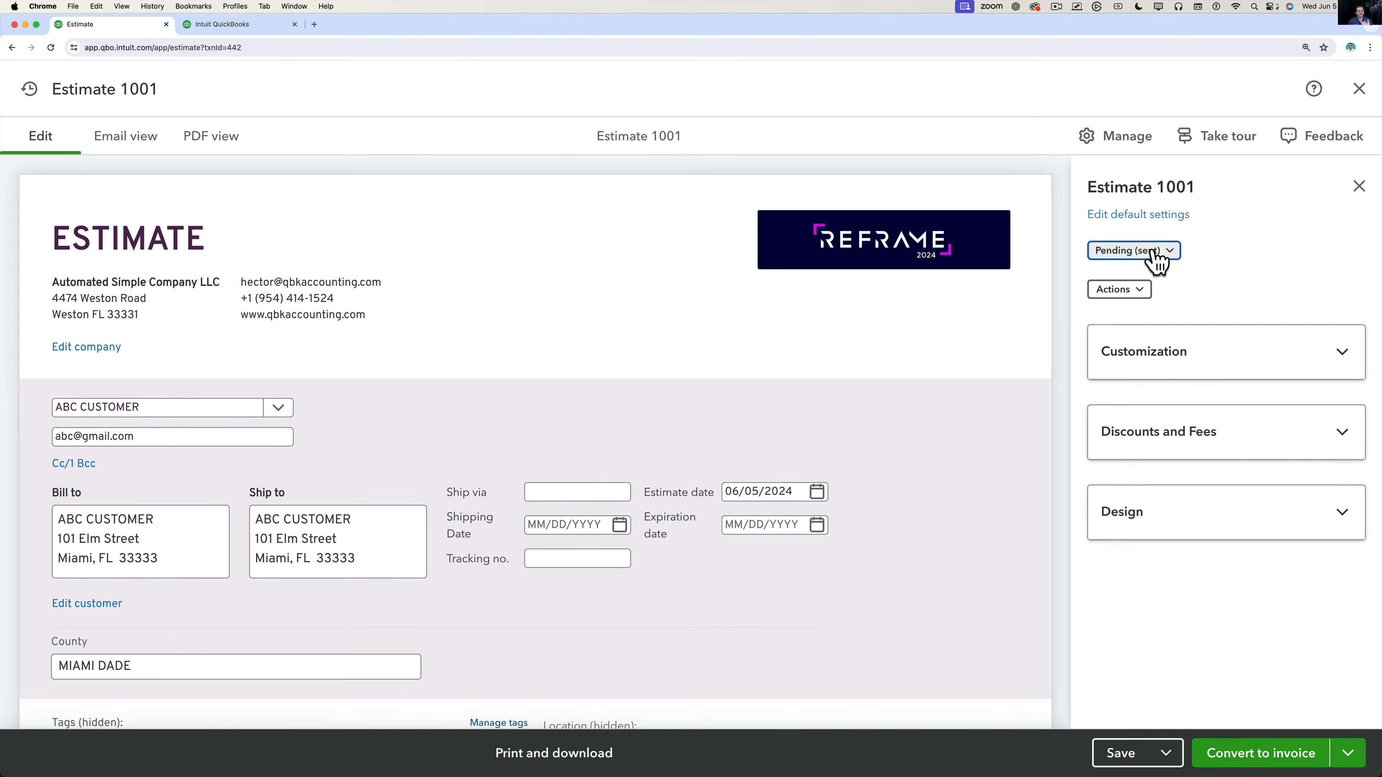
pyautogui.click(1138, 251)
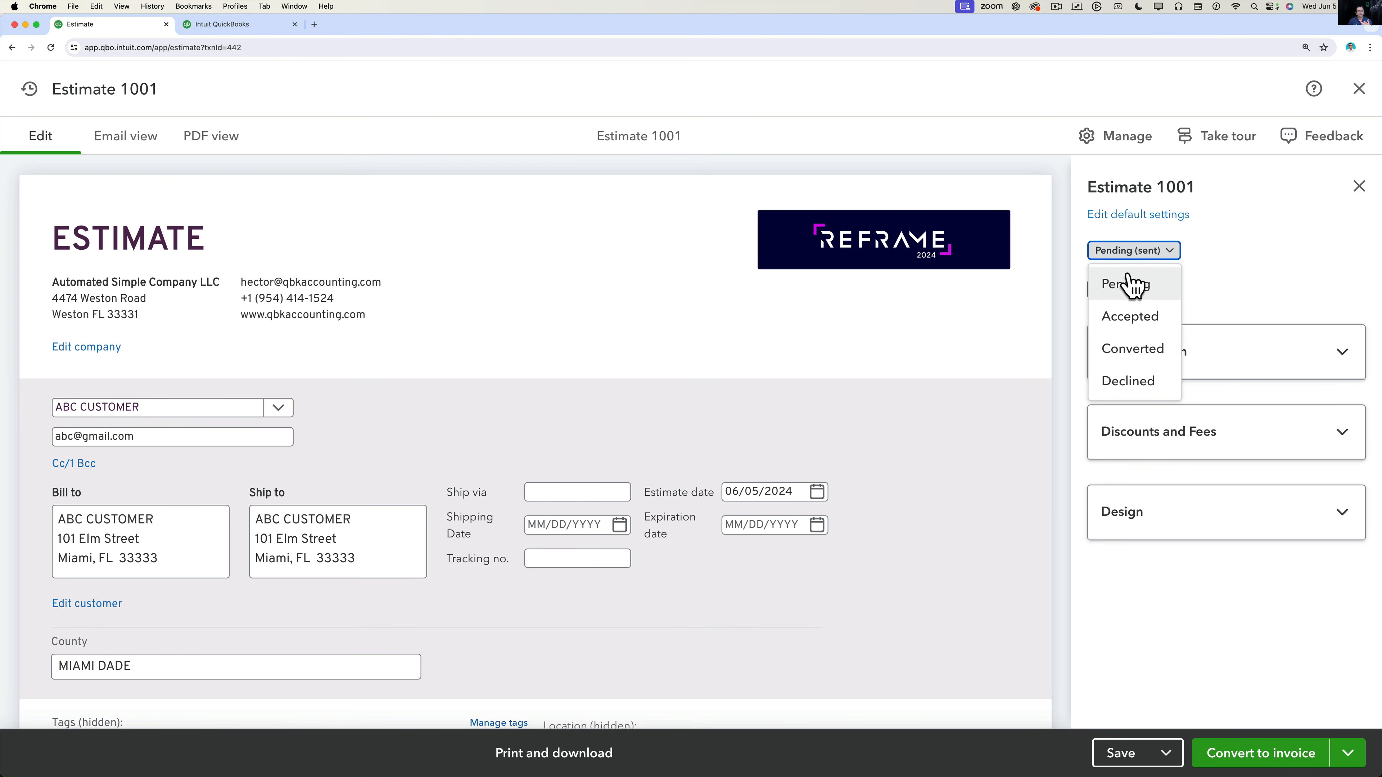
pyautogui.click(1127, 319)
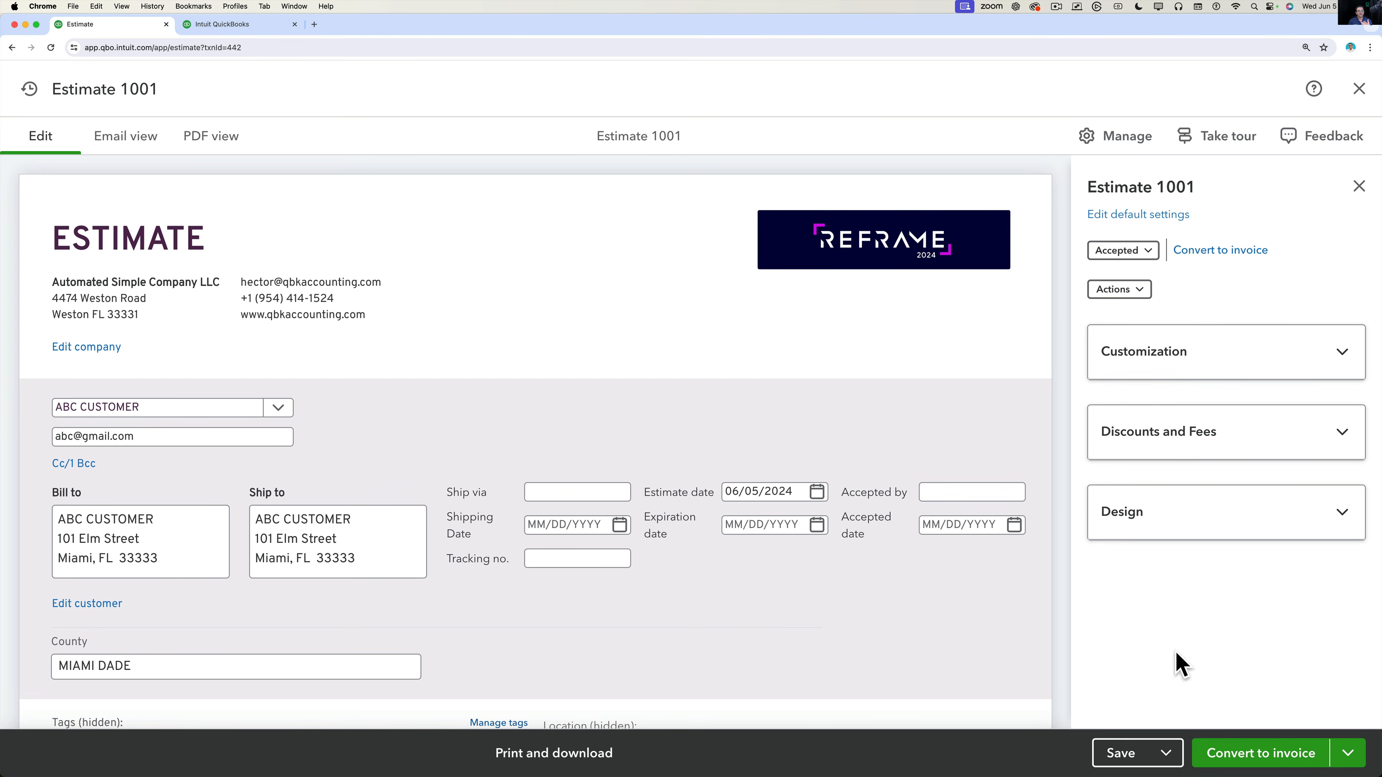
pyautogui.click(1120, 757)
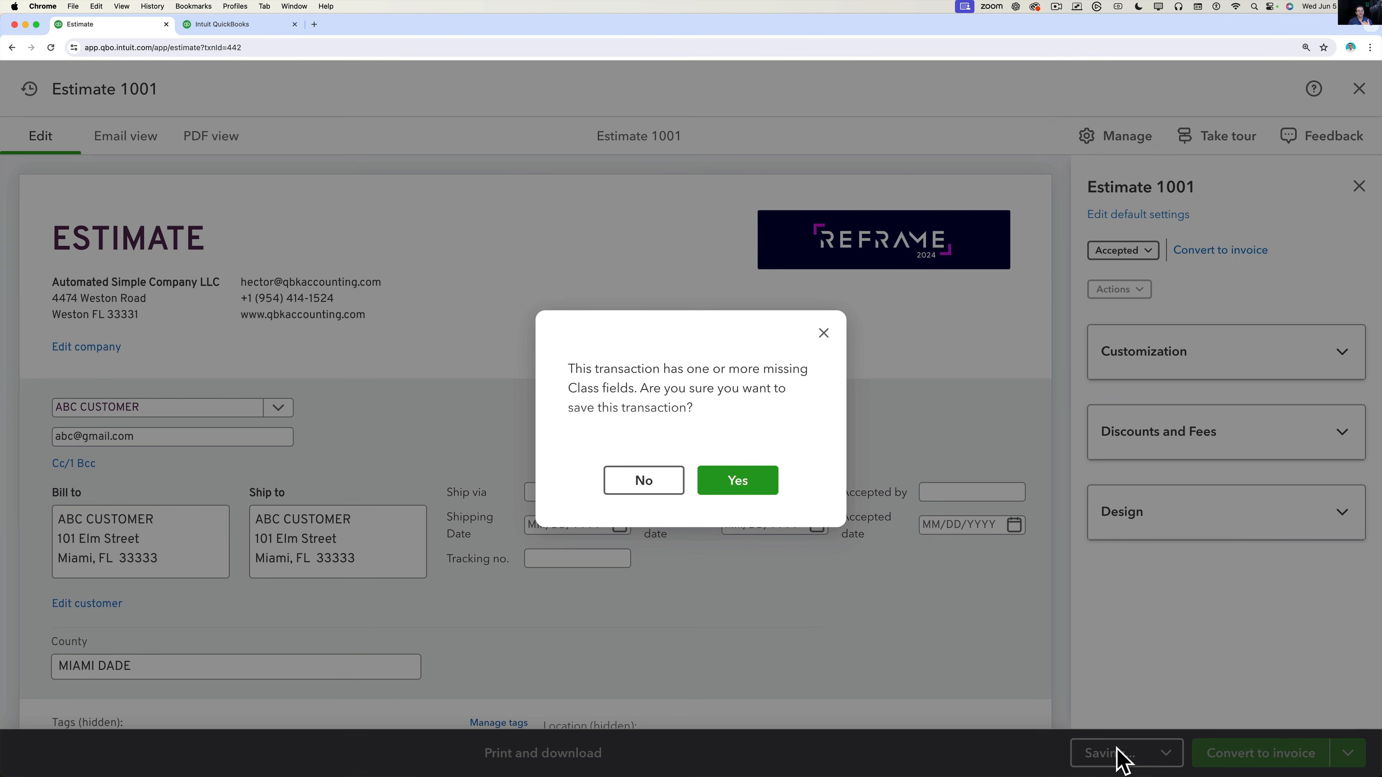
pyautogui.click(719, 474)
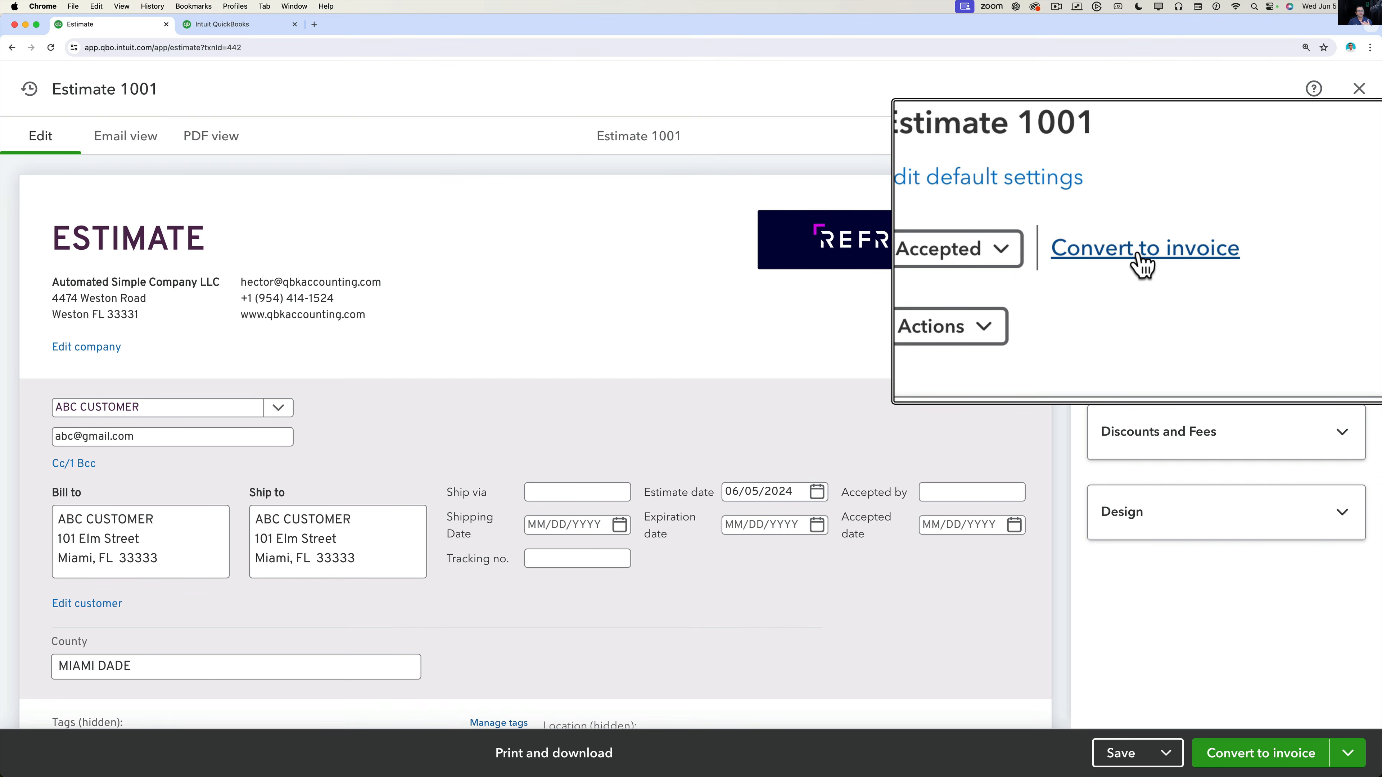
# Convert Estimate 1001 into an invoice for the total of all estimate lines ($487.00).
pyautogui.click(1217, 252)
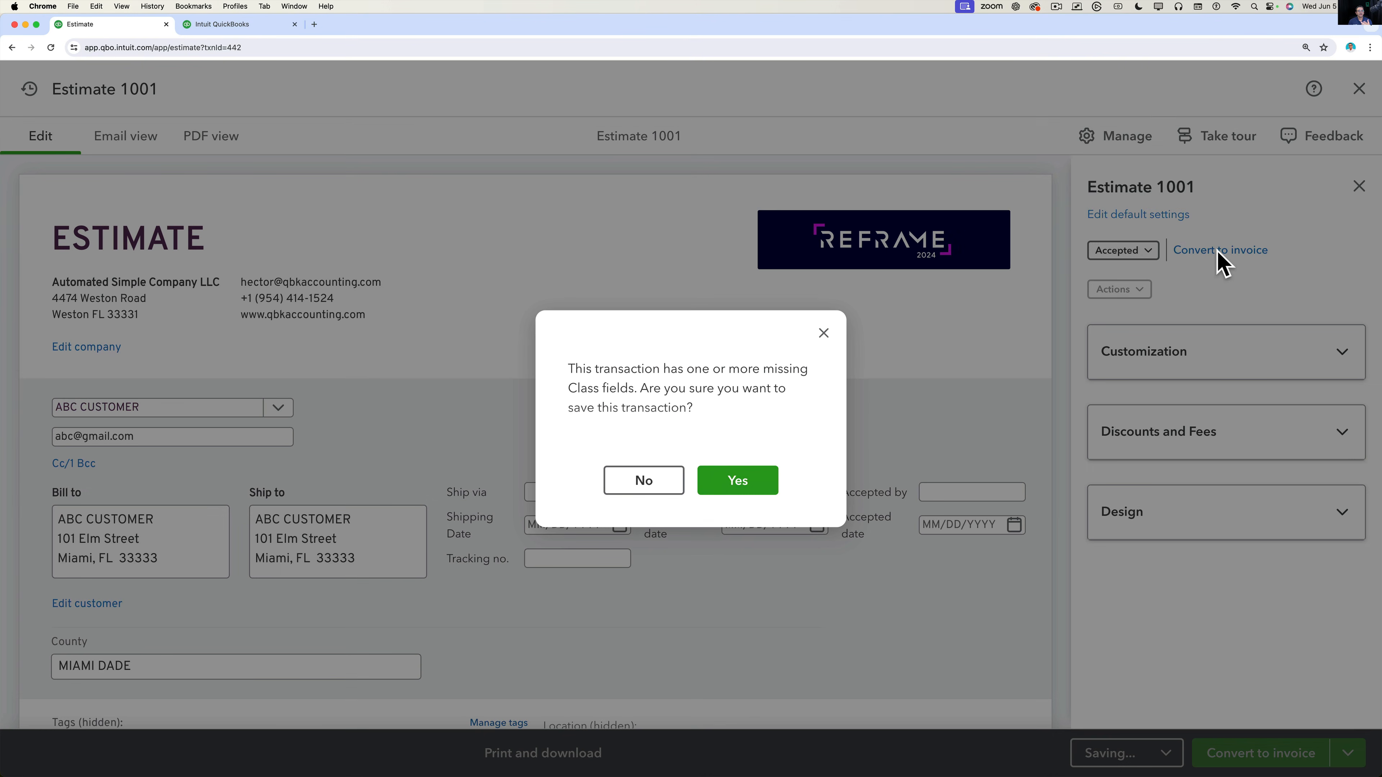
pyautogui.click(703, 488)
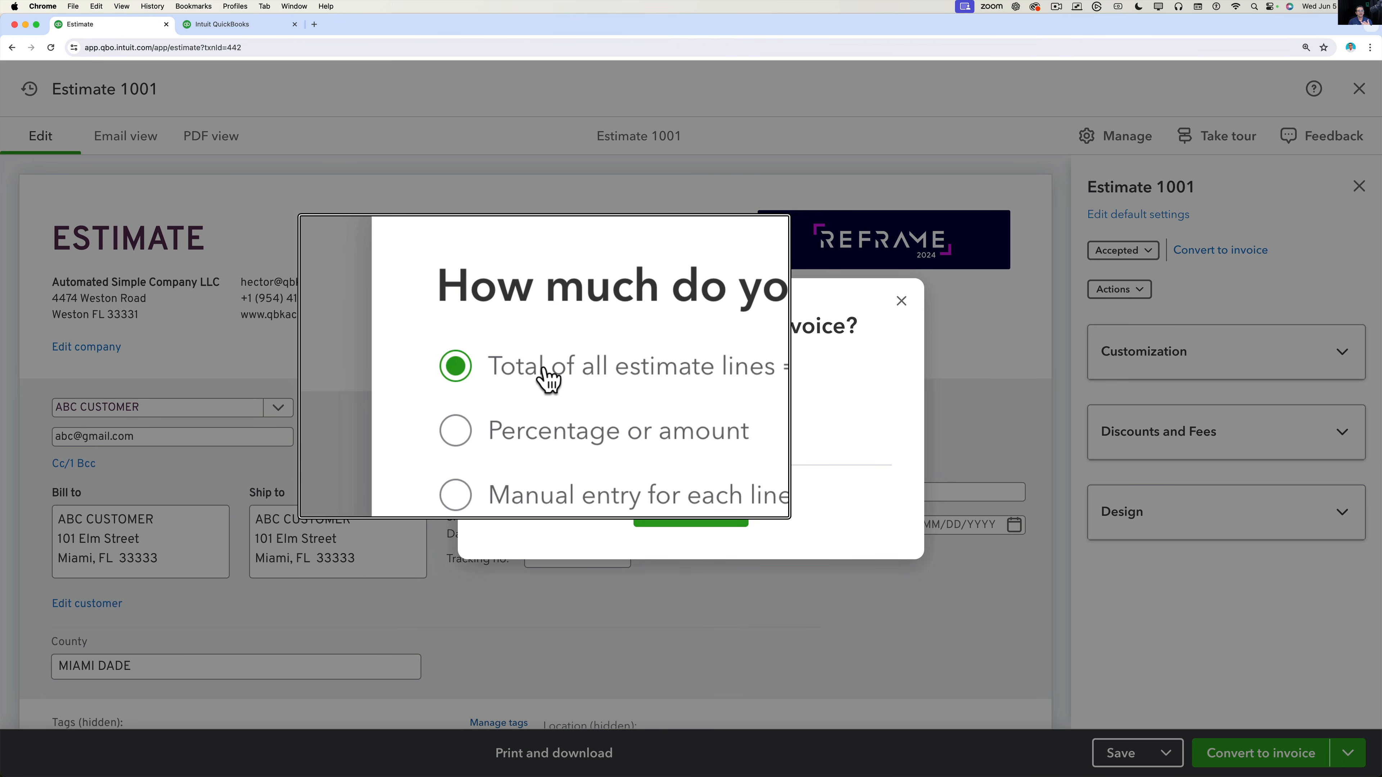
pyautogui.click(552, 396)
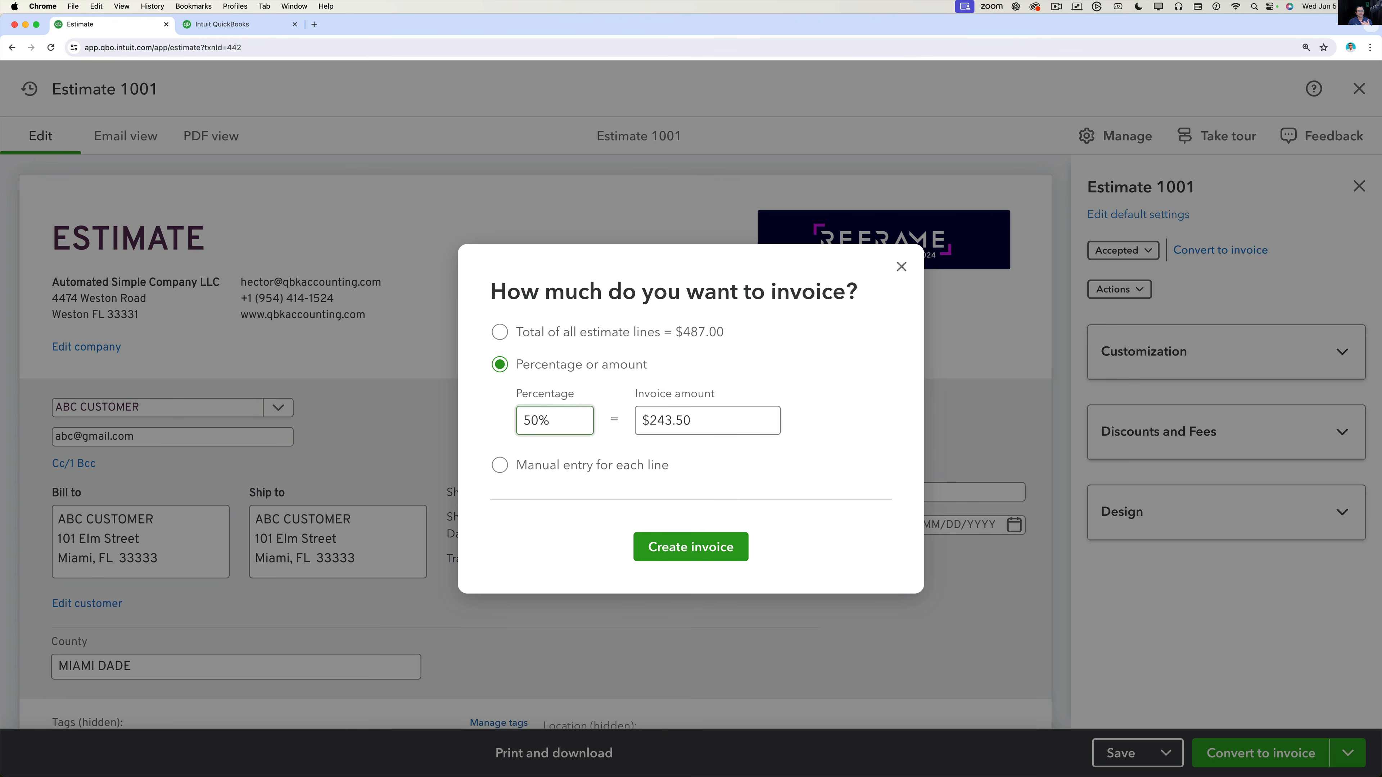
pyautogui.click(544, 467)
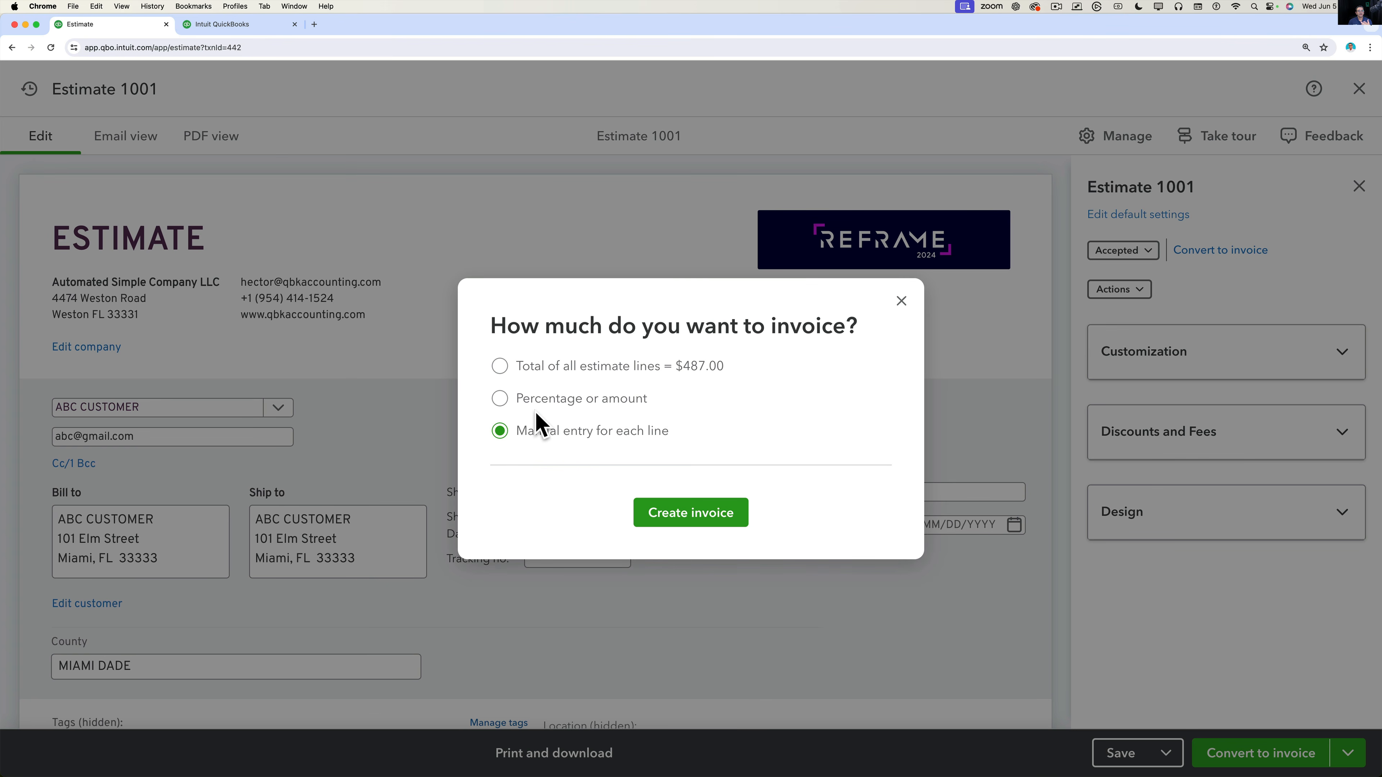
pyautogui.click(539, 371)
pyautogui.click(702, 514)
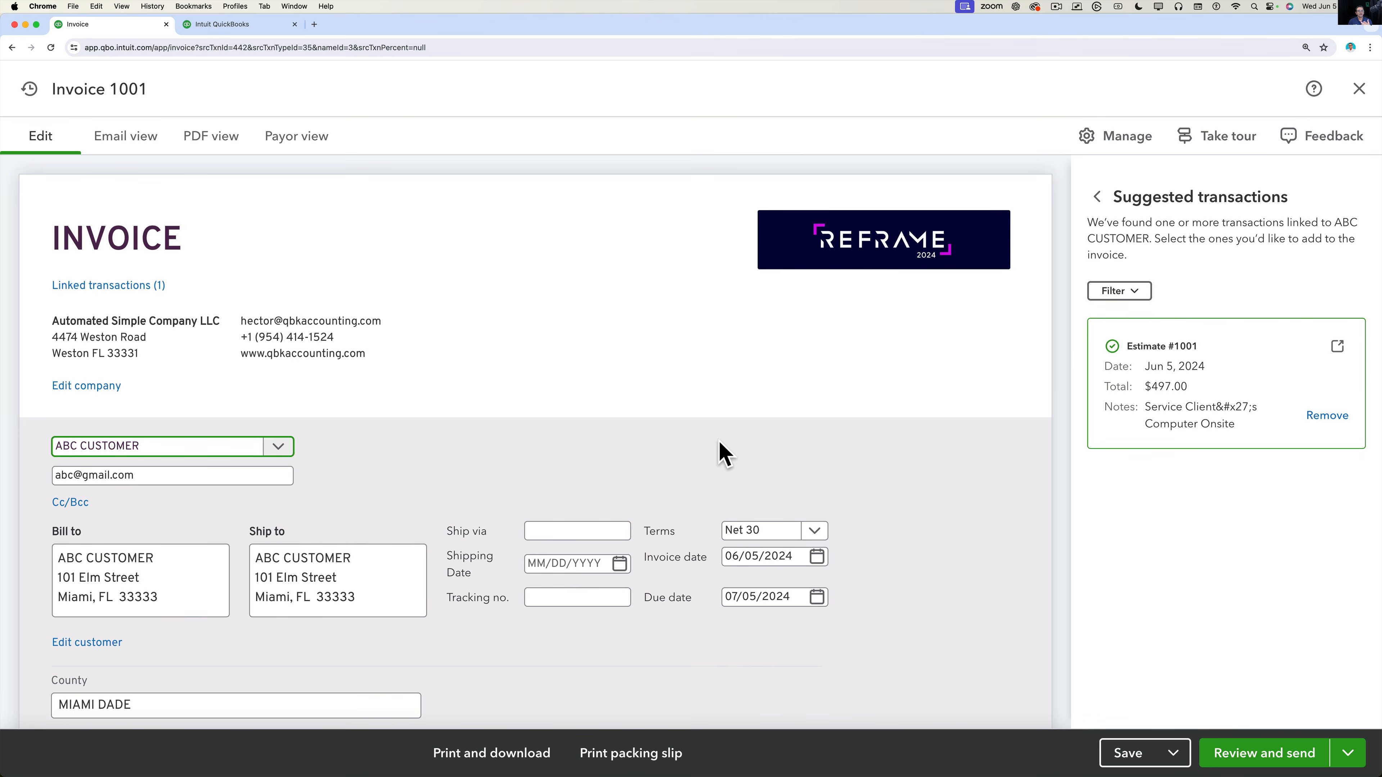
pyautogui.scroll(-5, 684, 493)
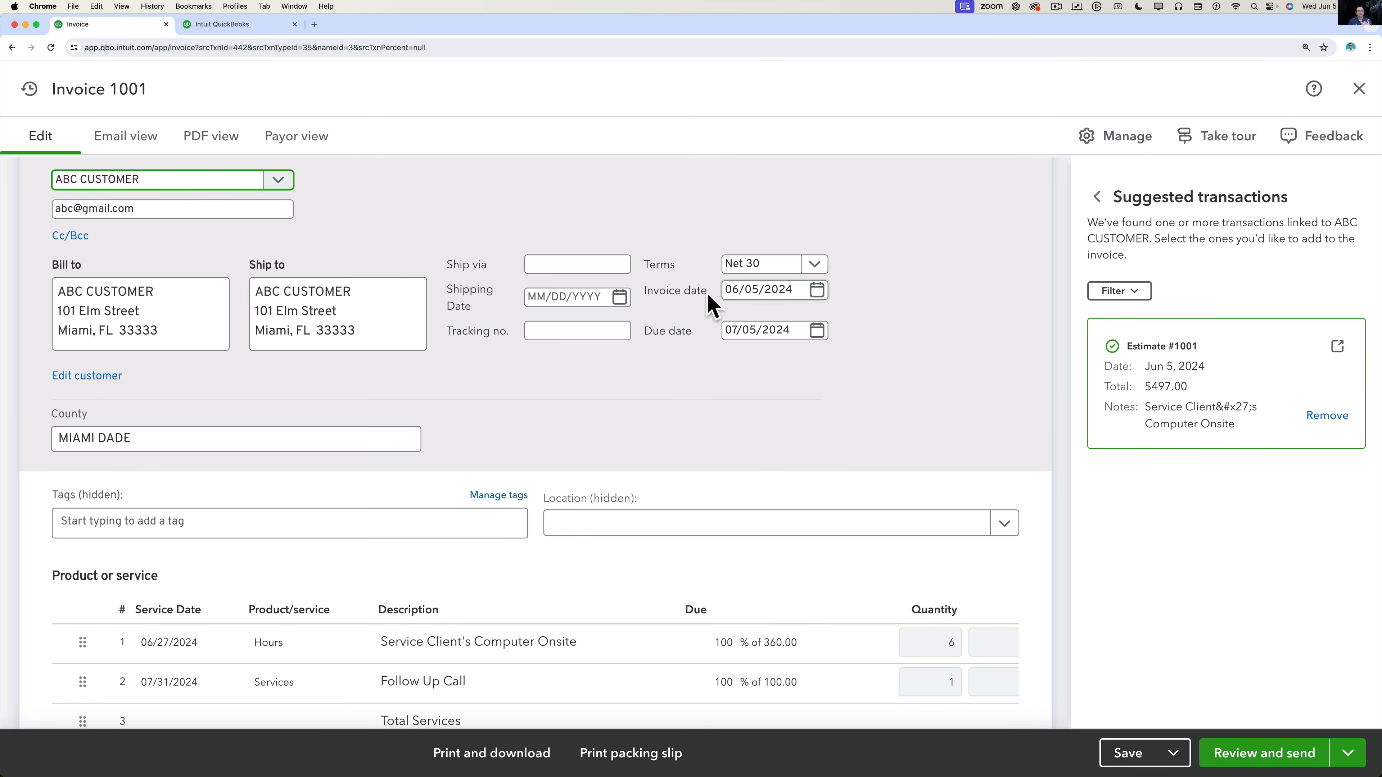
pyautogui.scroll(5, 715, 405)
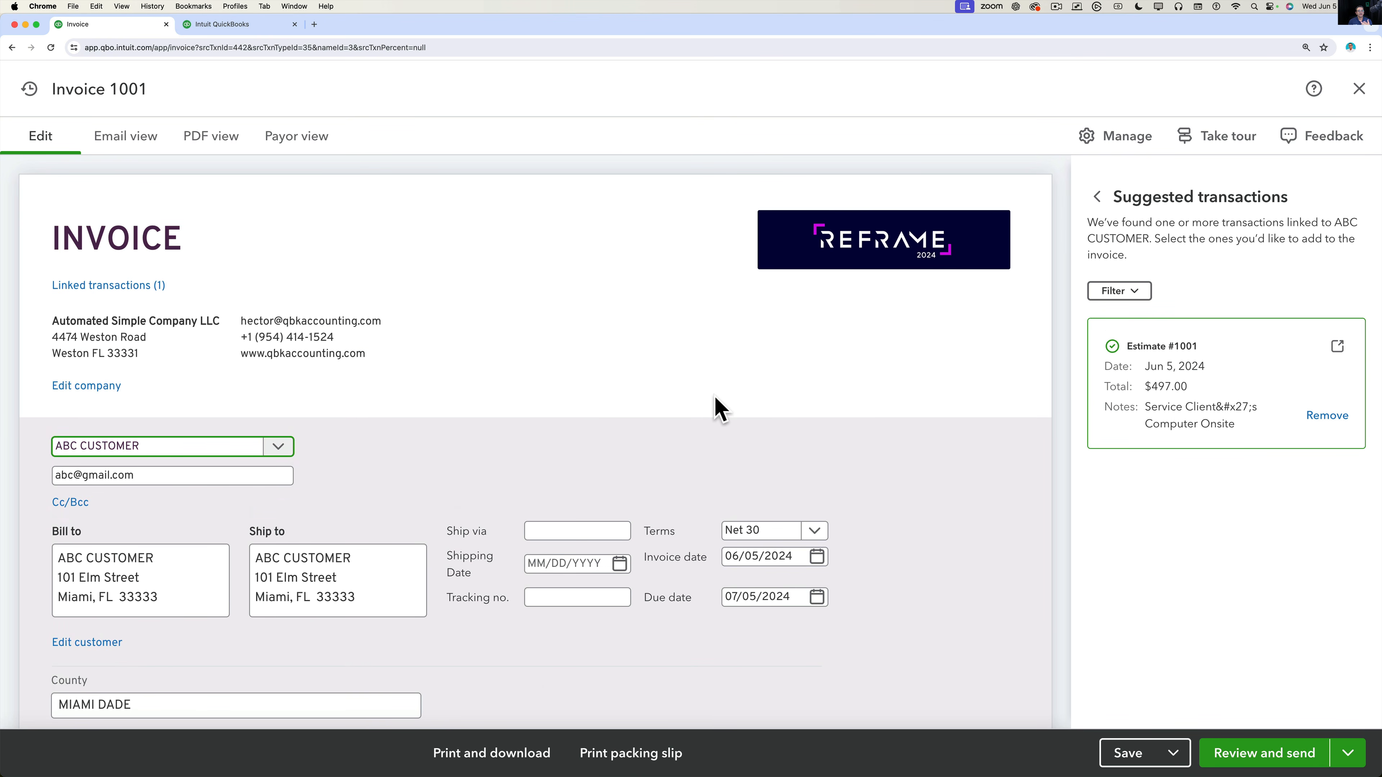
pyautogui.click(109, 286)
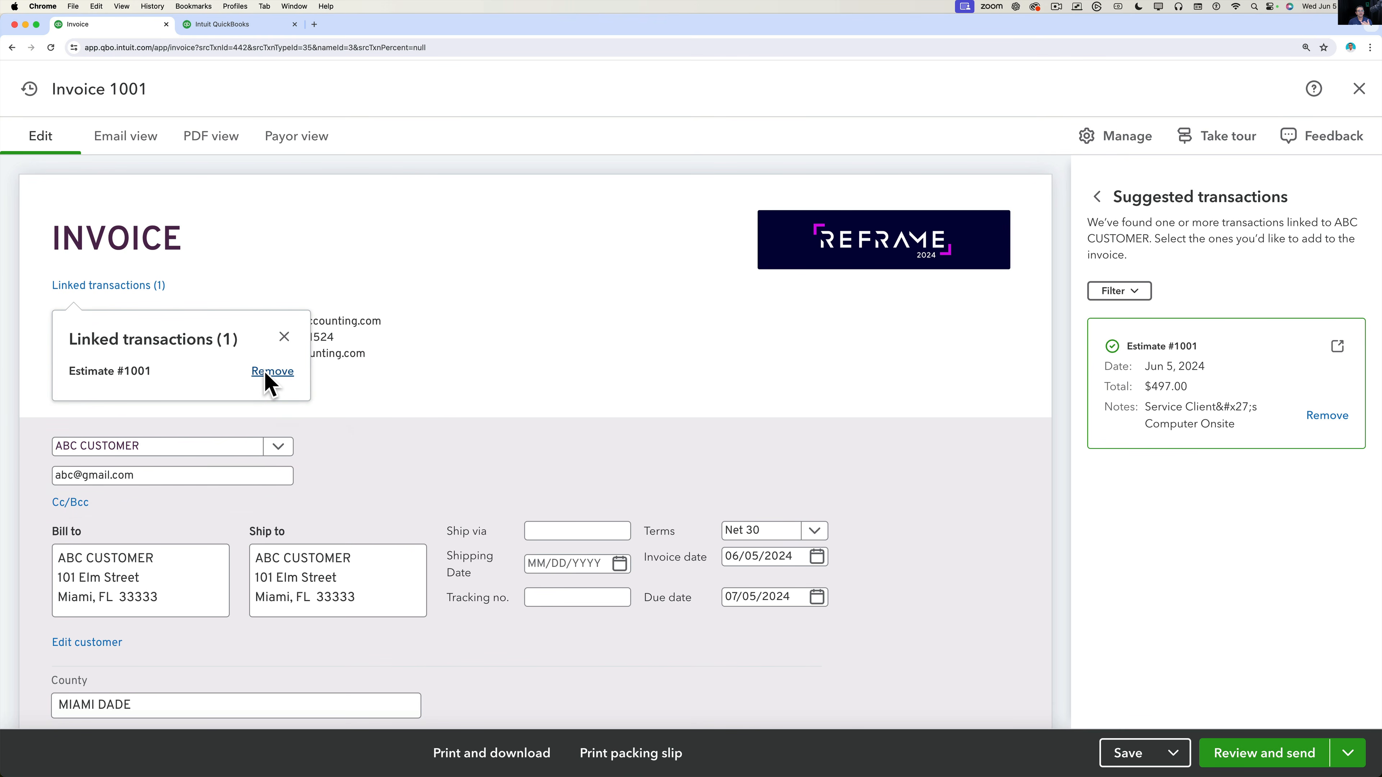
pyautogui.click(422, 364)
pyautogui.scroll(-8, 421, 363)
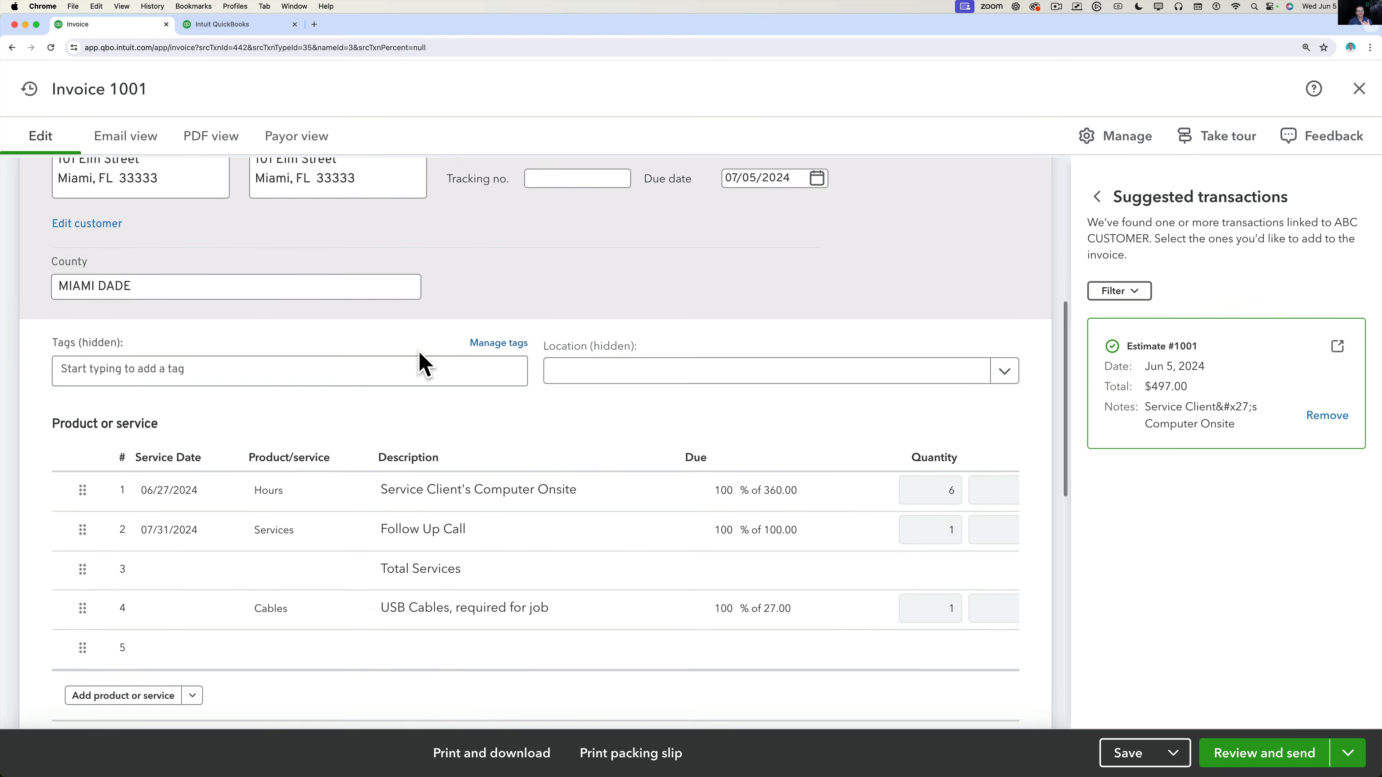
# Set Invoice 1001's date to 06/27/2024.
pyautogui.click(171, 492)
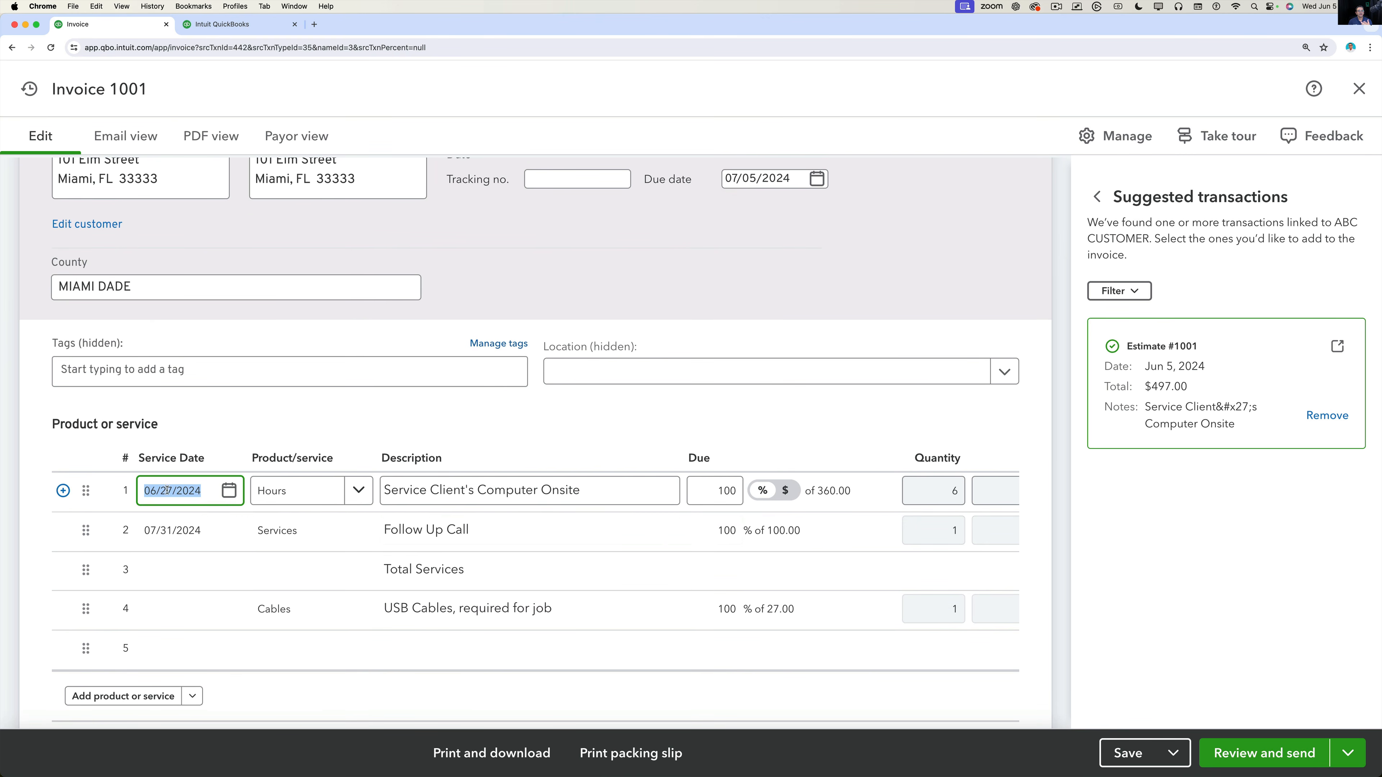
pyautogui.click(171, 530)
pyautogui.scroll(3, 223, 483)
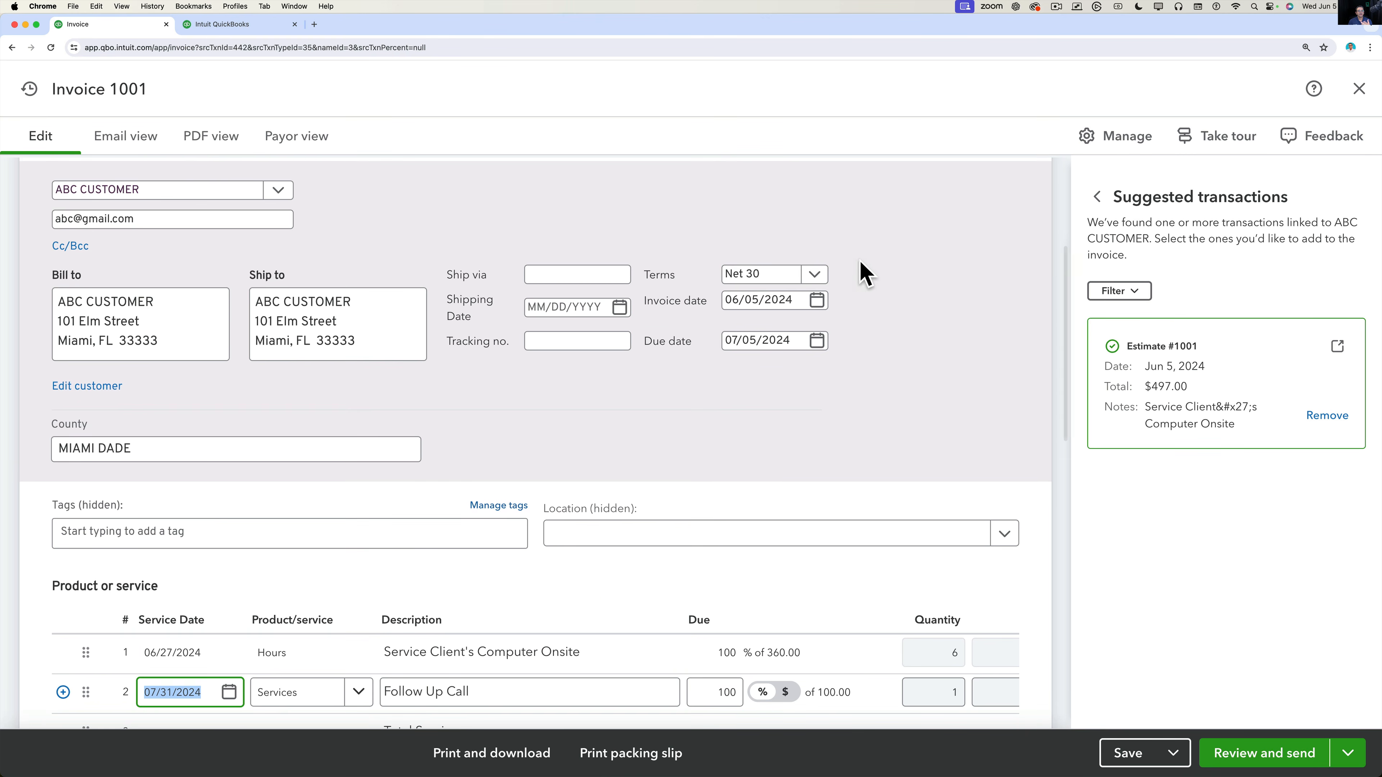
pyautogui.click(816, 300)
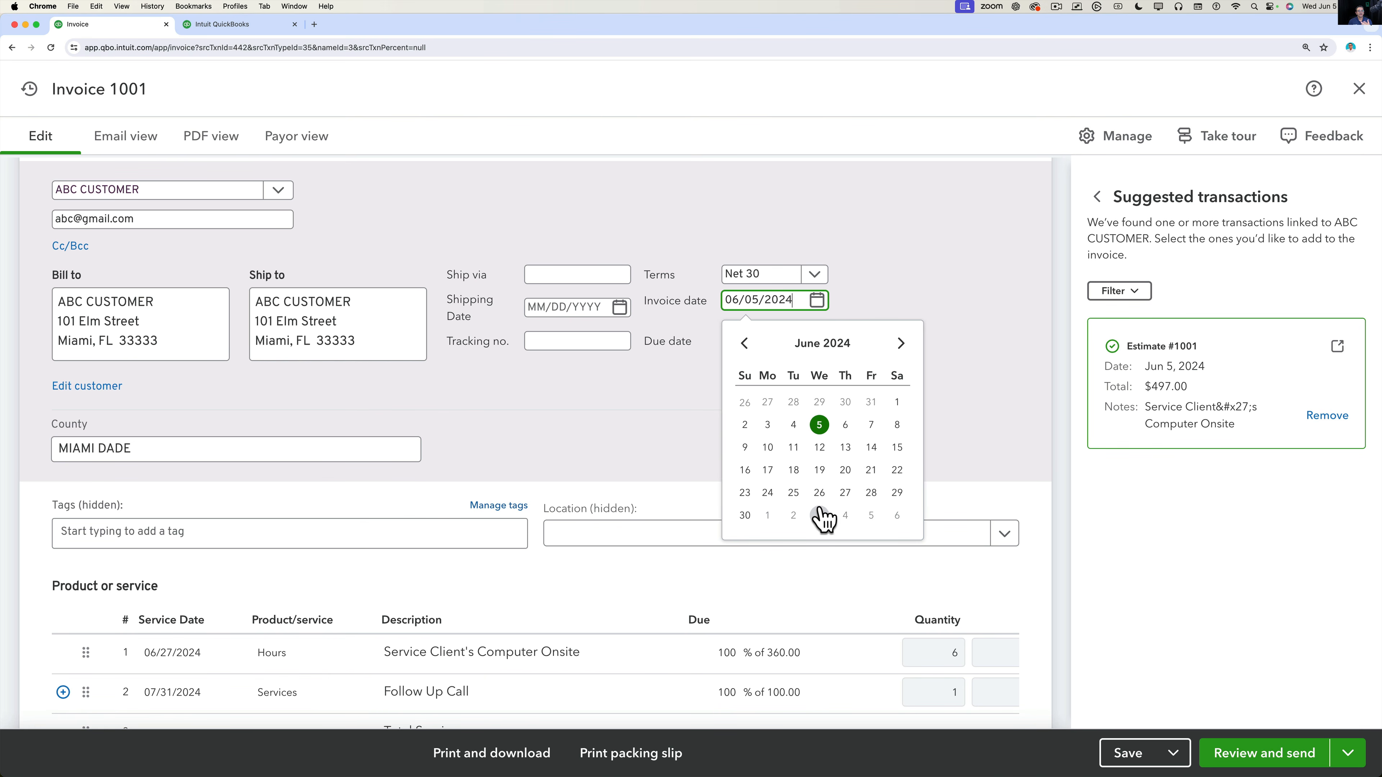
pyautogui.click(845, 492)
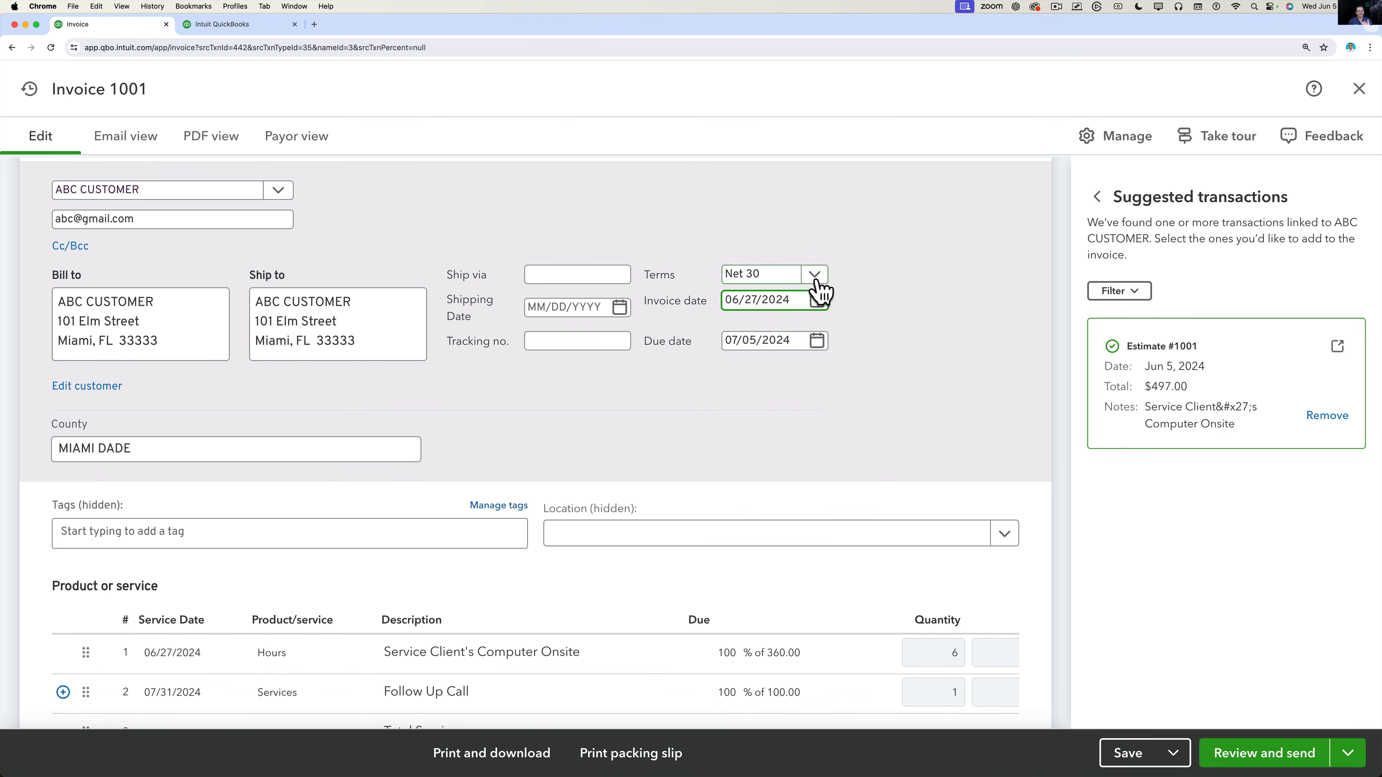
# Change the payment terms to Net 15, making the invoice due 07/12/2024.
pyautogui.click(816, 275)
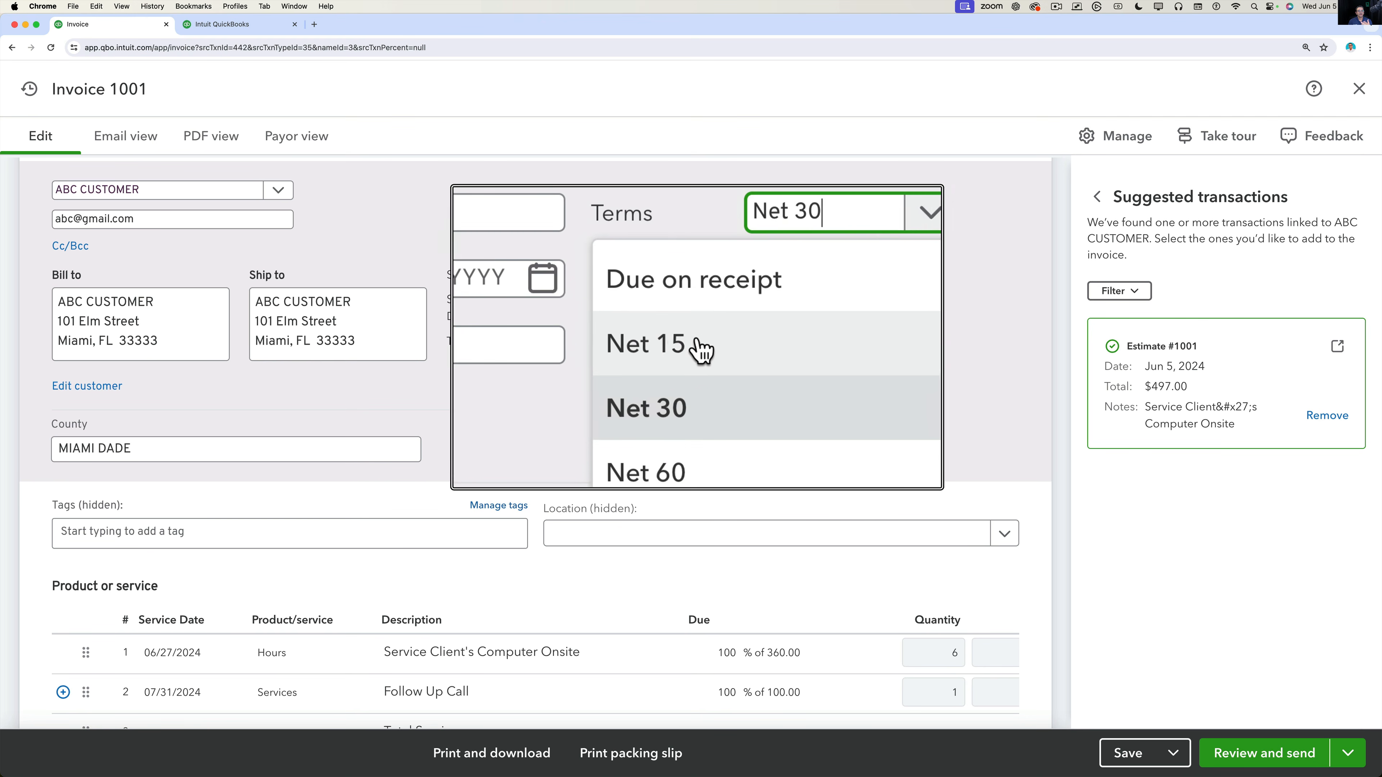
pyautogui.click(702, 348)
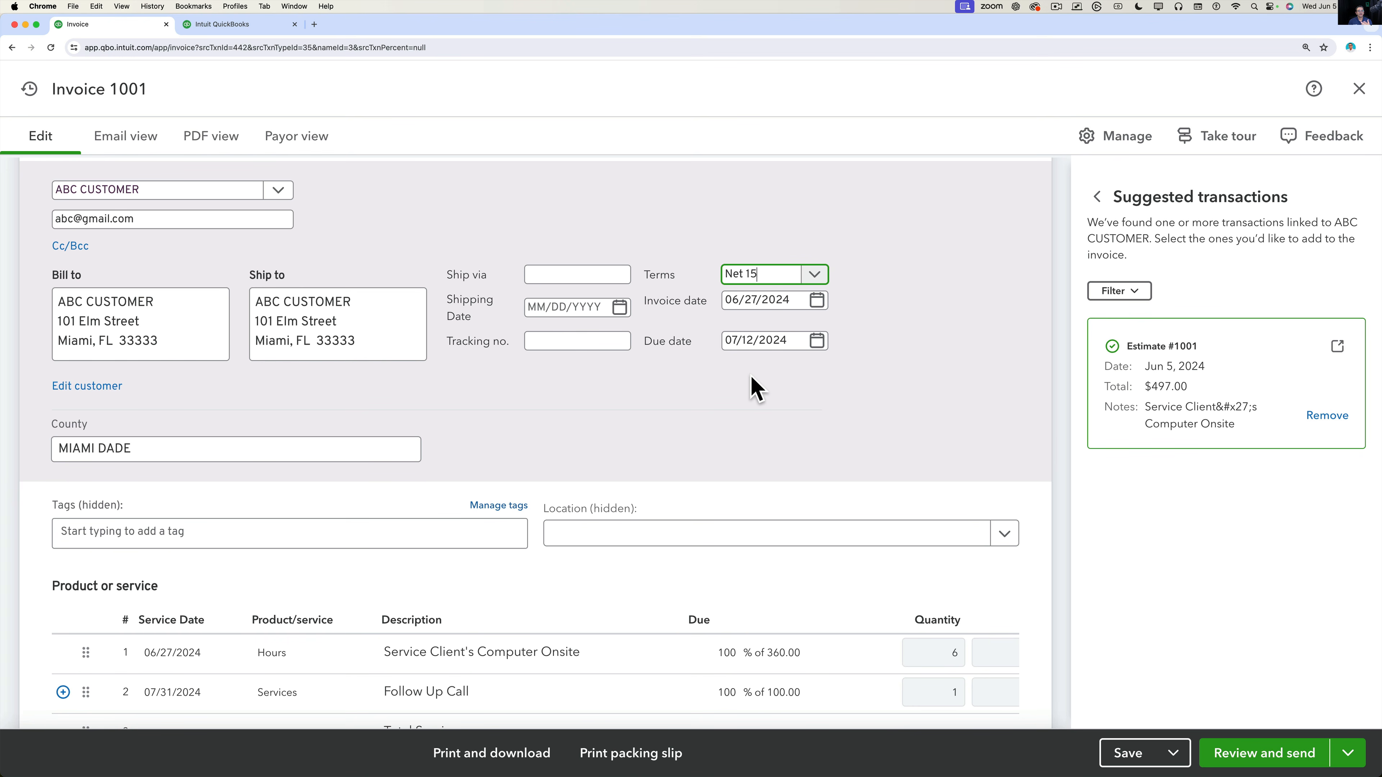
pyautogui.click(816, 275)
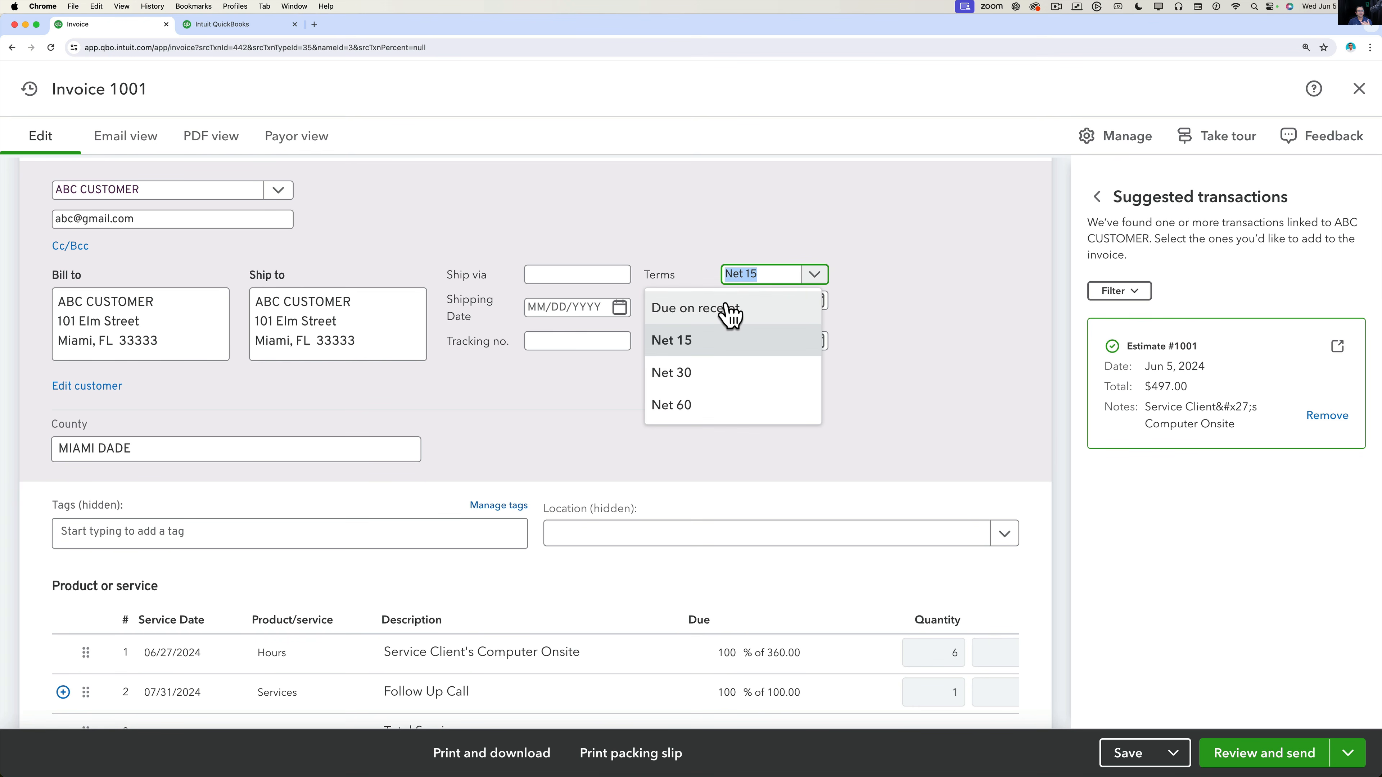
pyautogui.click(940, 314)
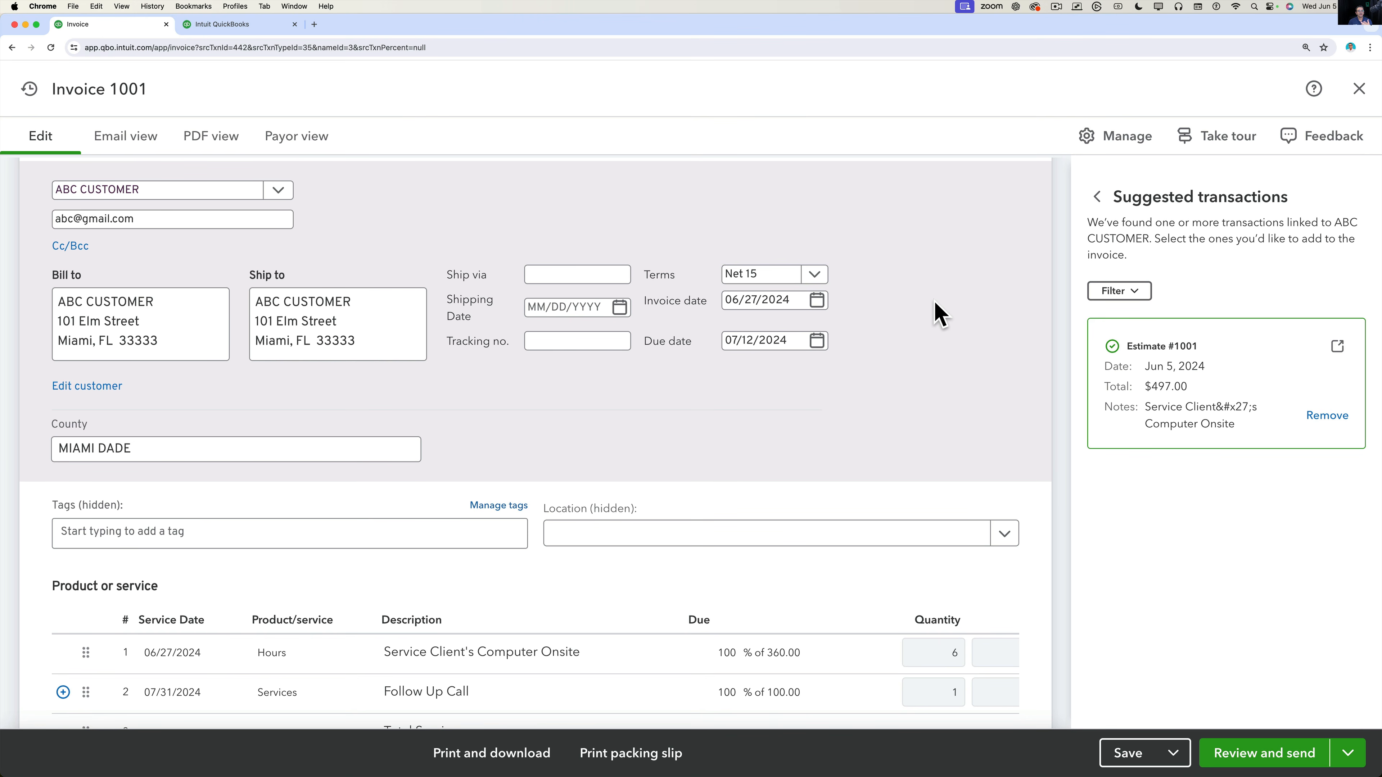
# Add the internal customer note 'This customer was PITA, don't deal with them again'.
pyautogui.scroll(-8, 811, 412)
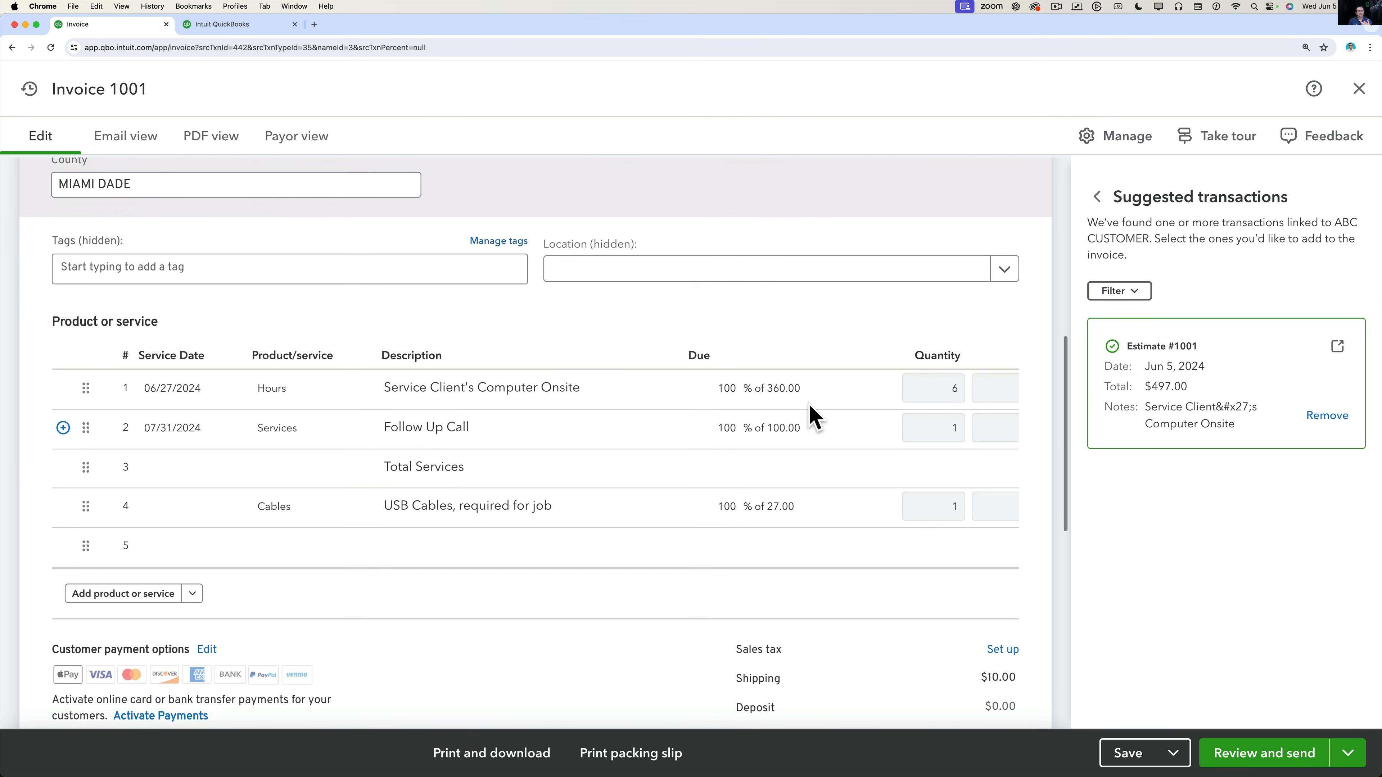
pyautogui.scroll(-6, 811, 412)
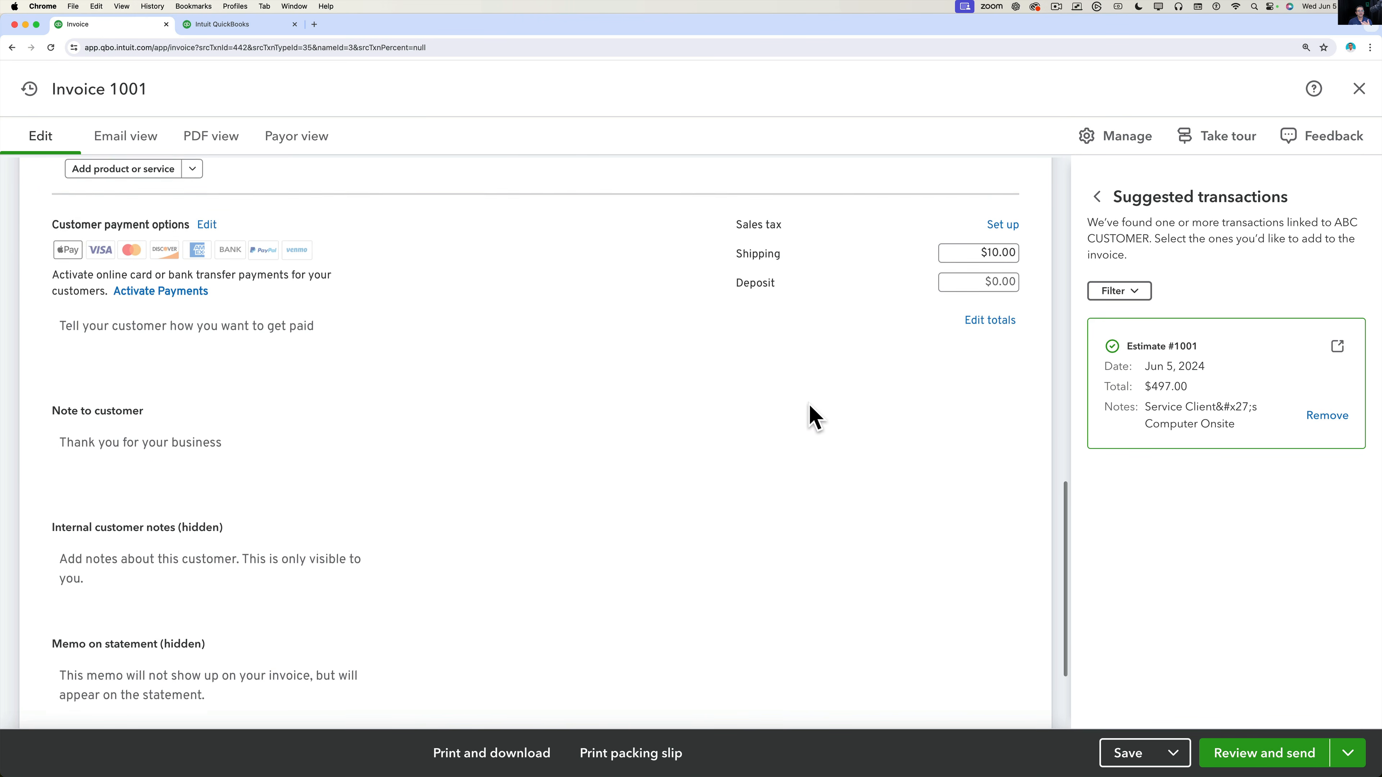
pyautogui.click(108, 358)
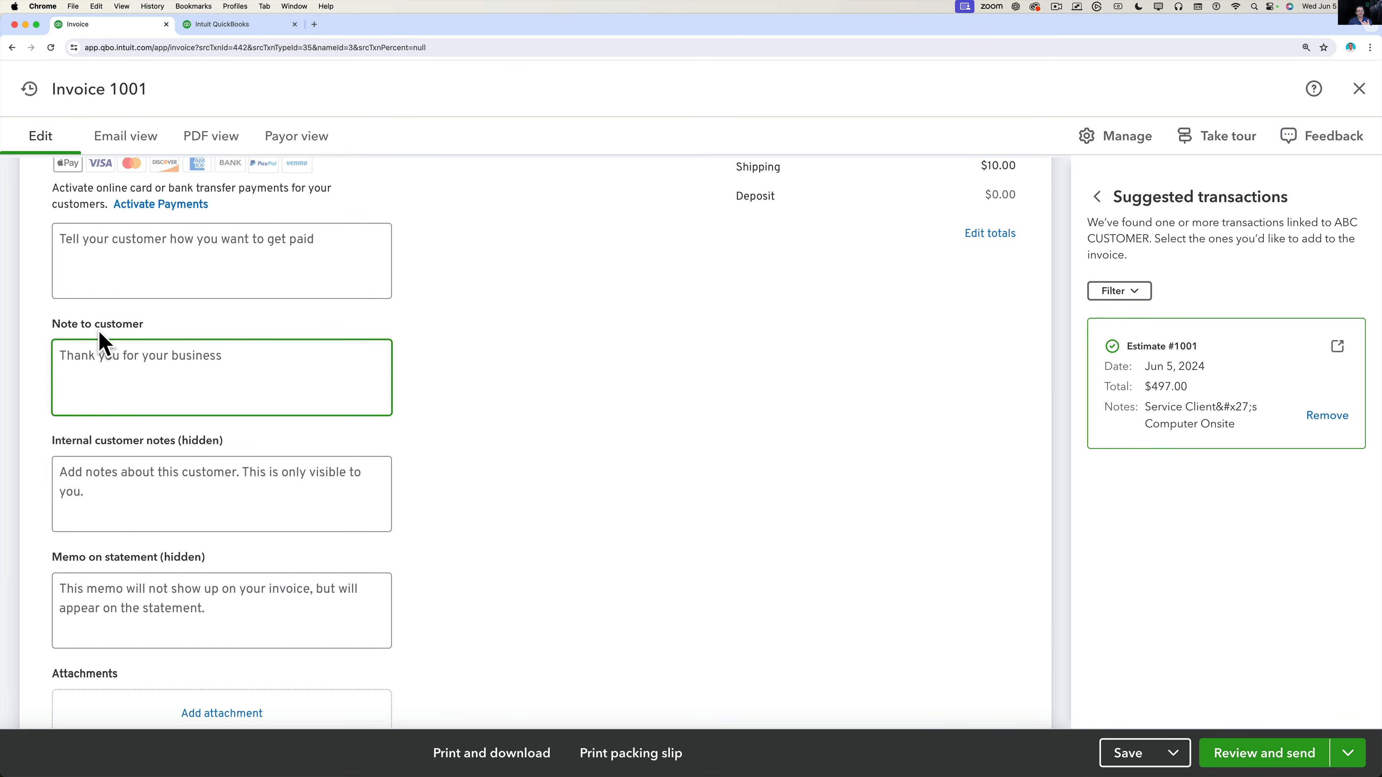
pyautogui.click(104, 486)
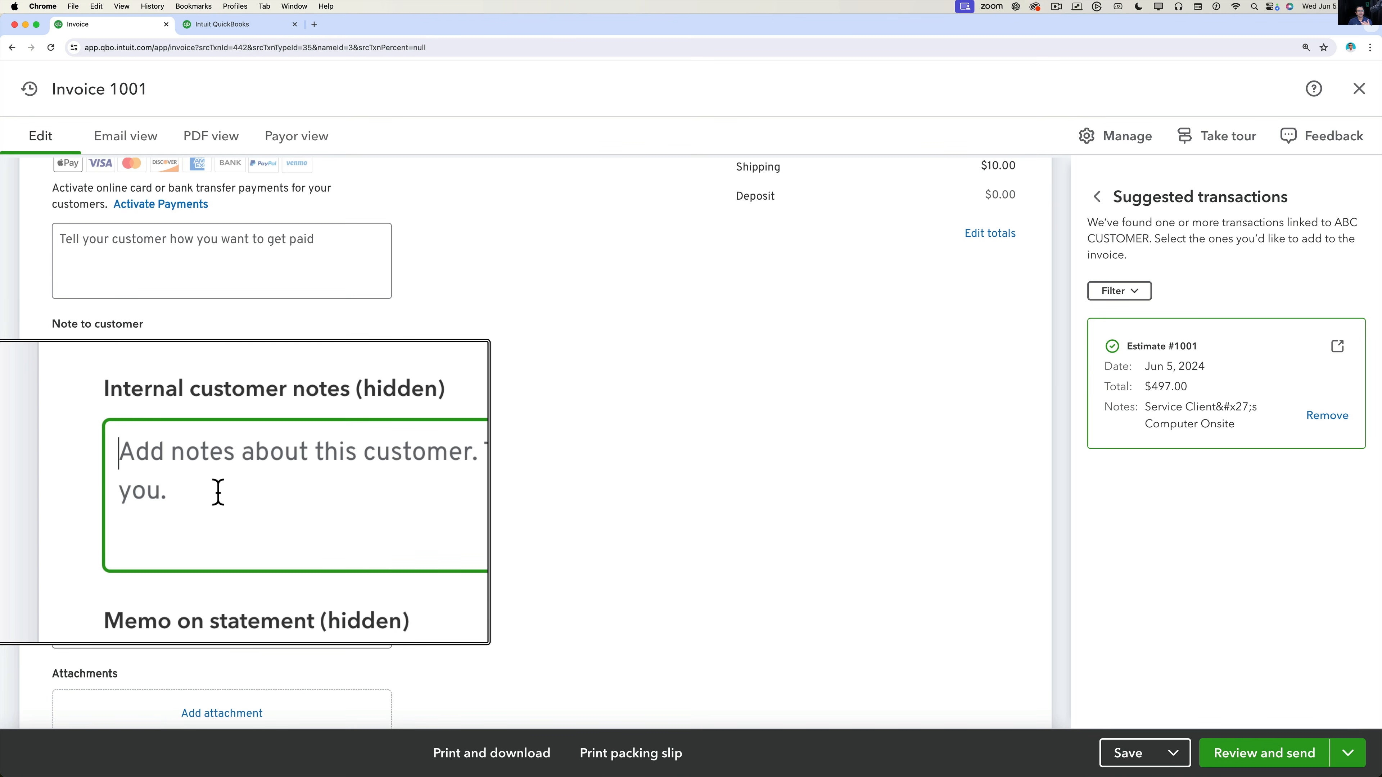
pyautogui.write('This cu')
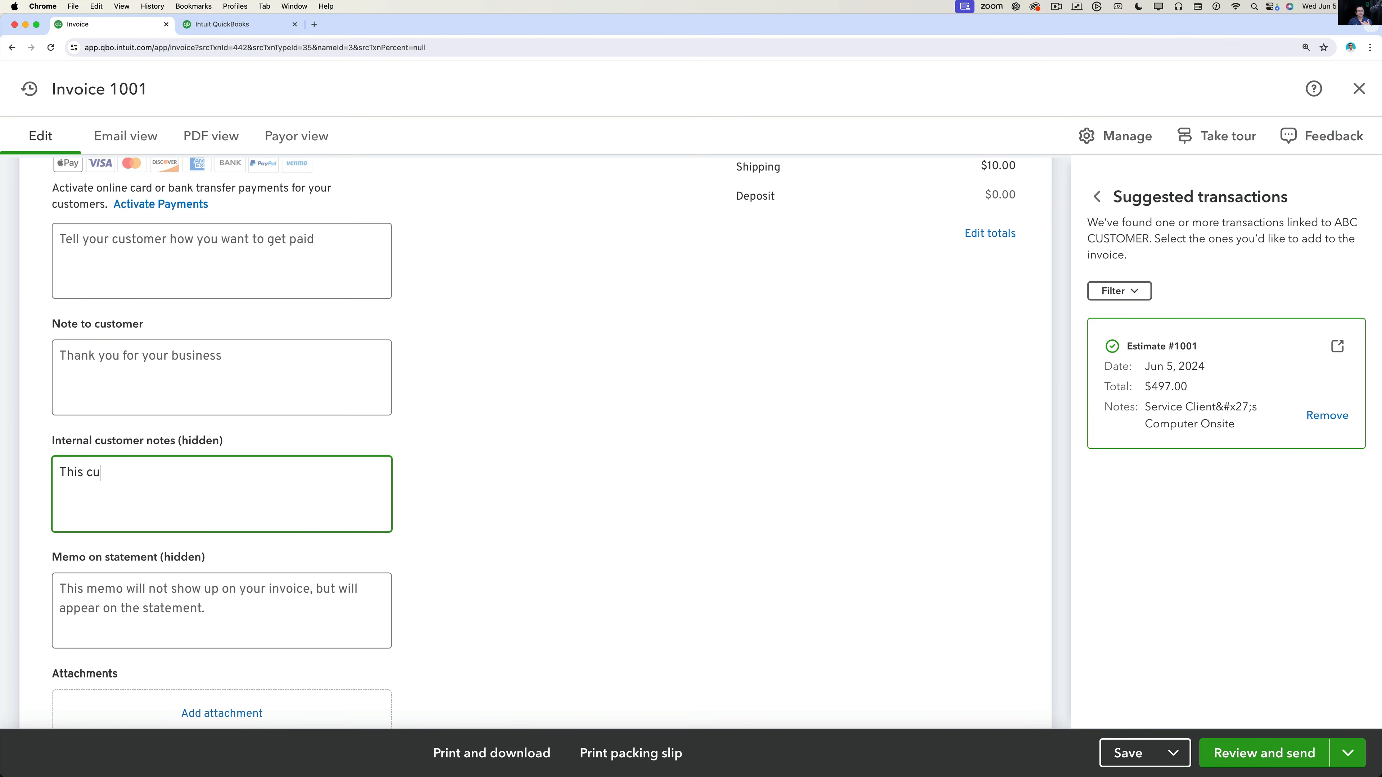
pyautogui.write('stomer was PITA, dont d')
pyautogui.write('eal ')
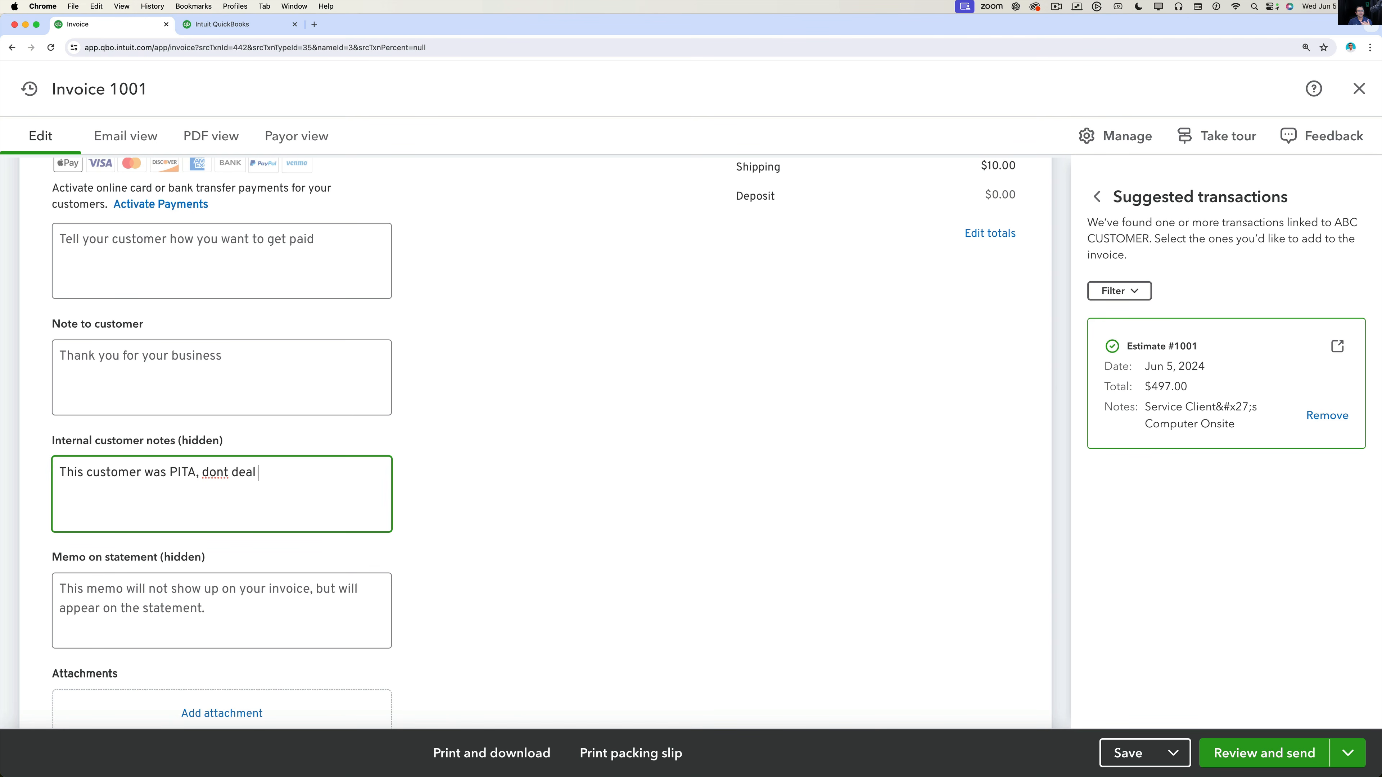
pyautogui.write('with them again')
pyautogui.rightClick(218, 474)
pyautogui.click(202, 479)
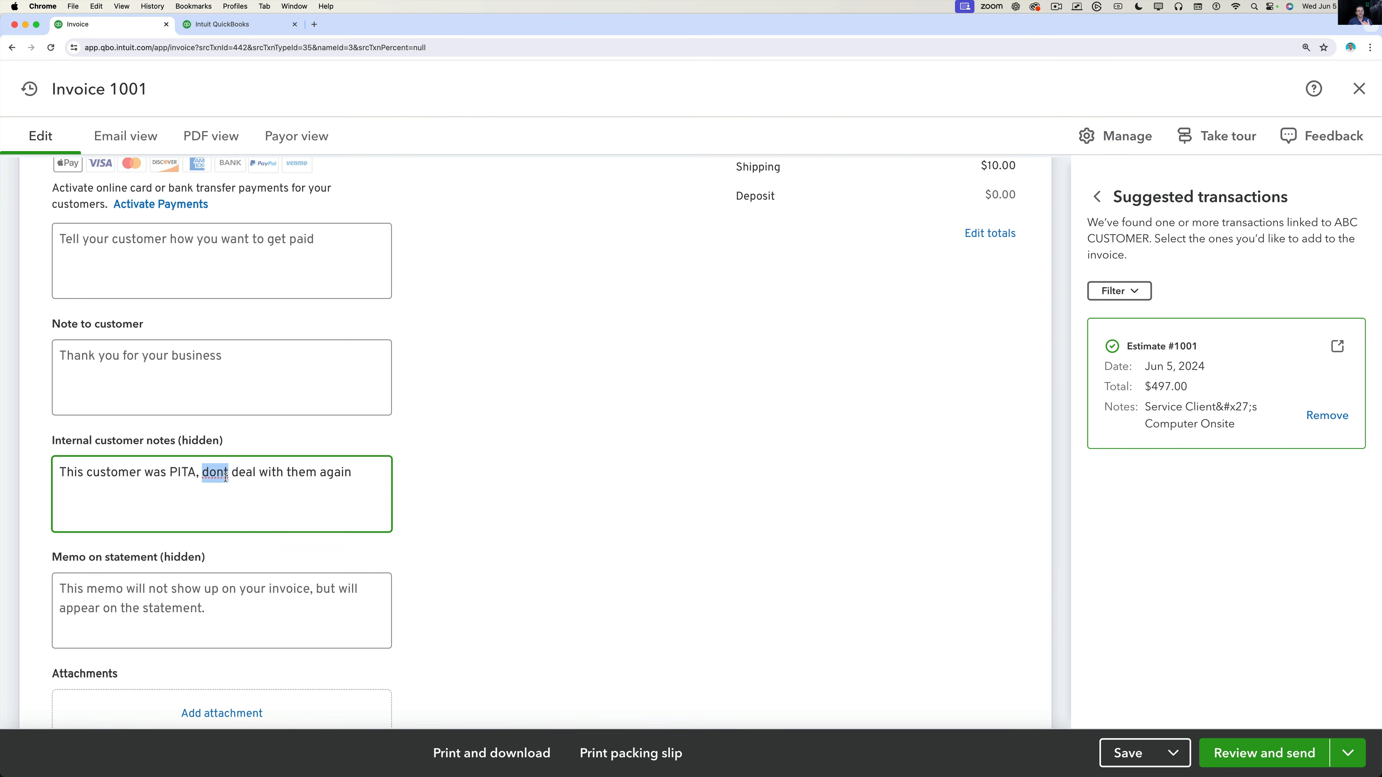
pyautogui.write("don't")
pyautogui.click(446, 512)
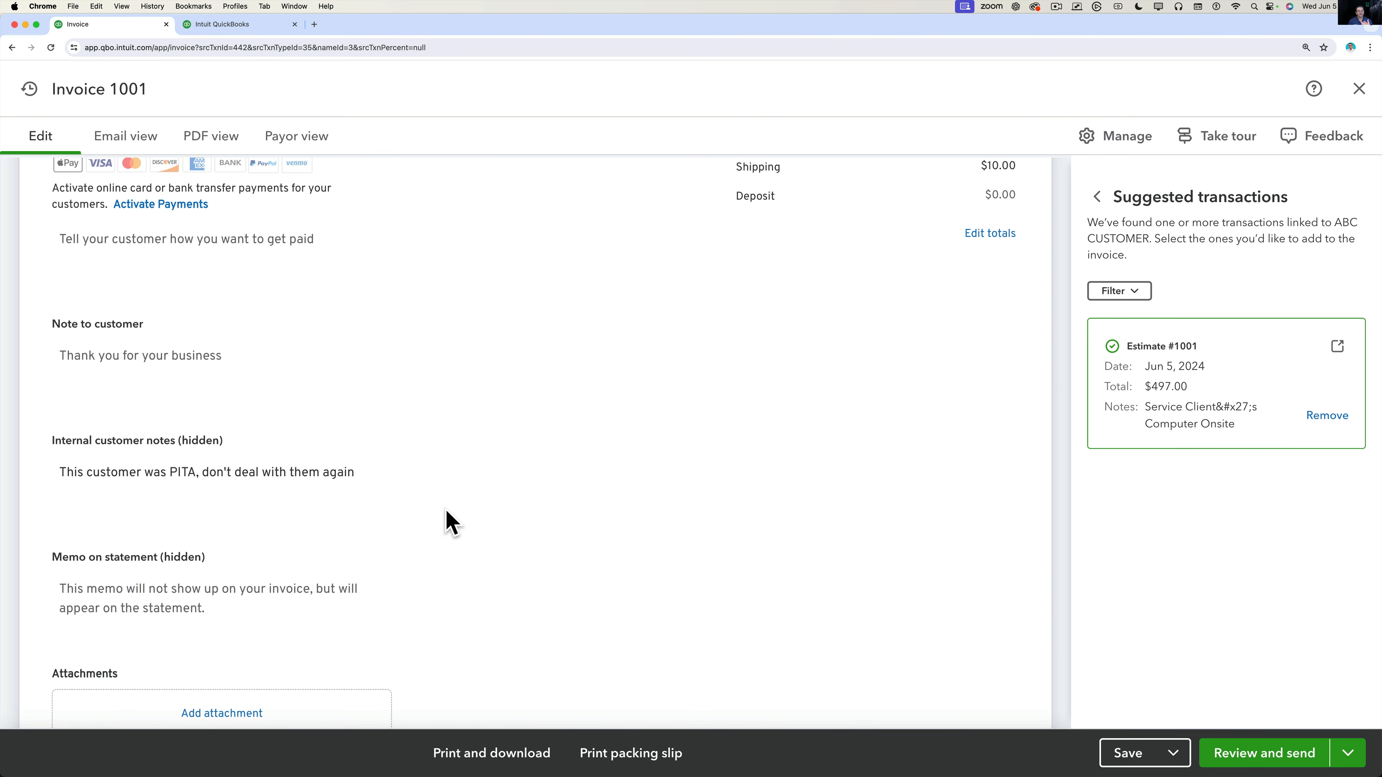
pyautogui.click(224, 475)
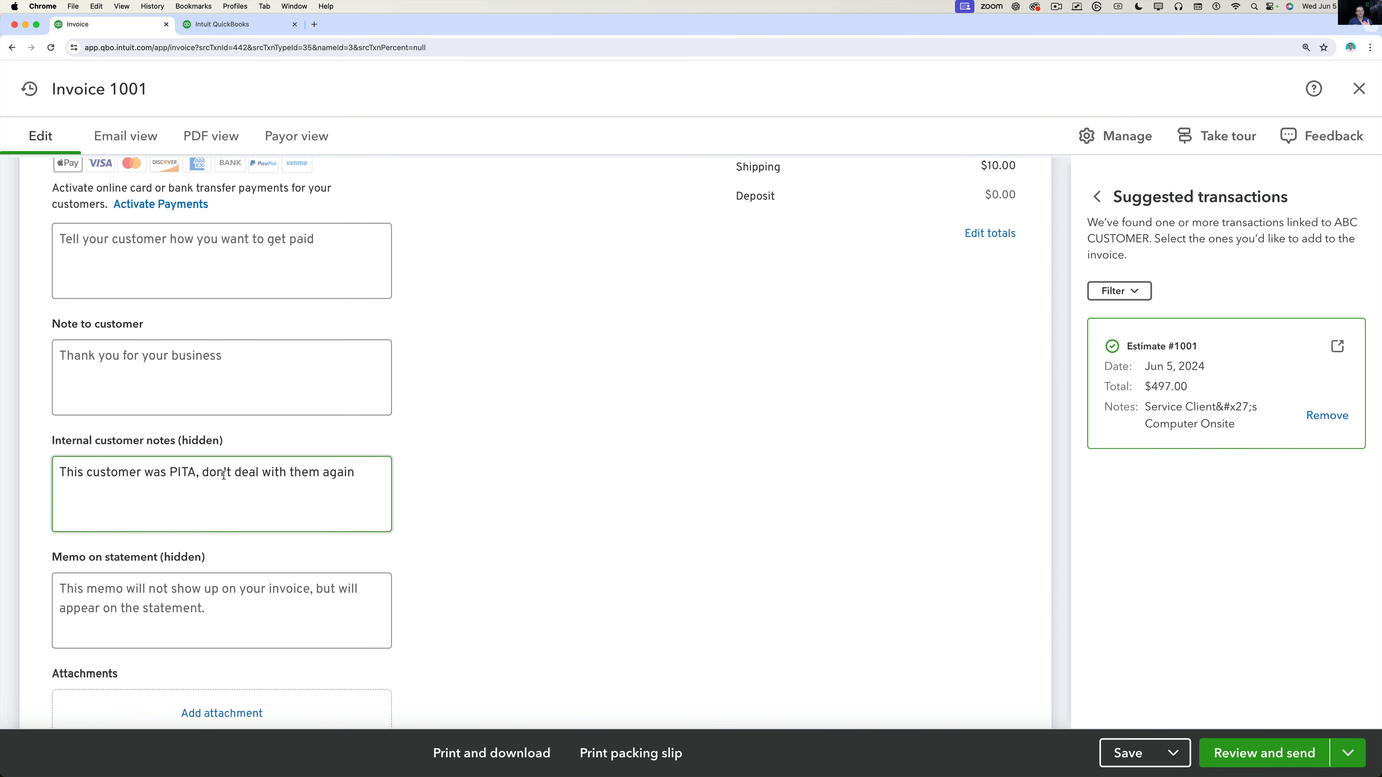
pyautogui.tripleClick(354, 472)
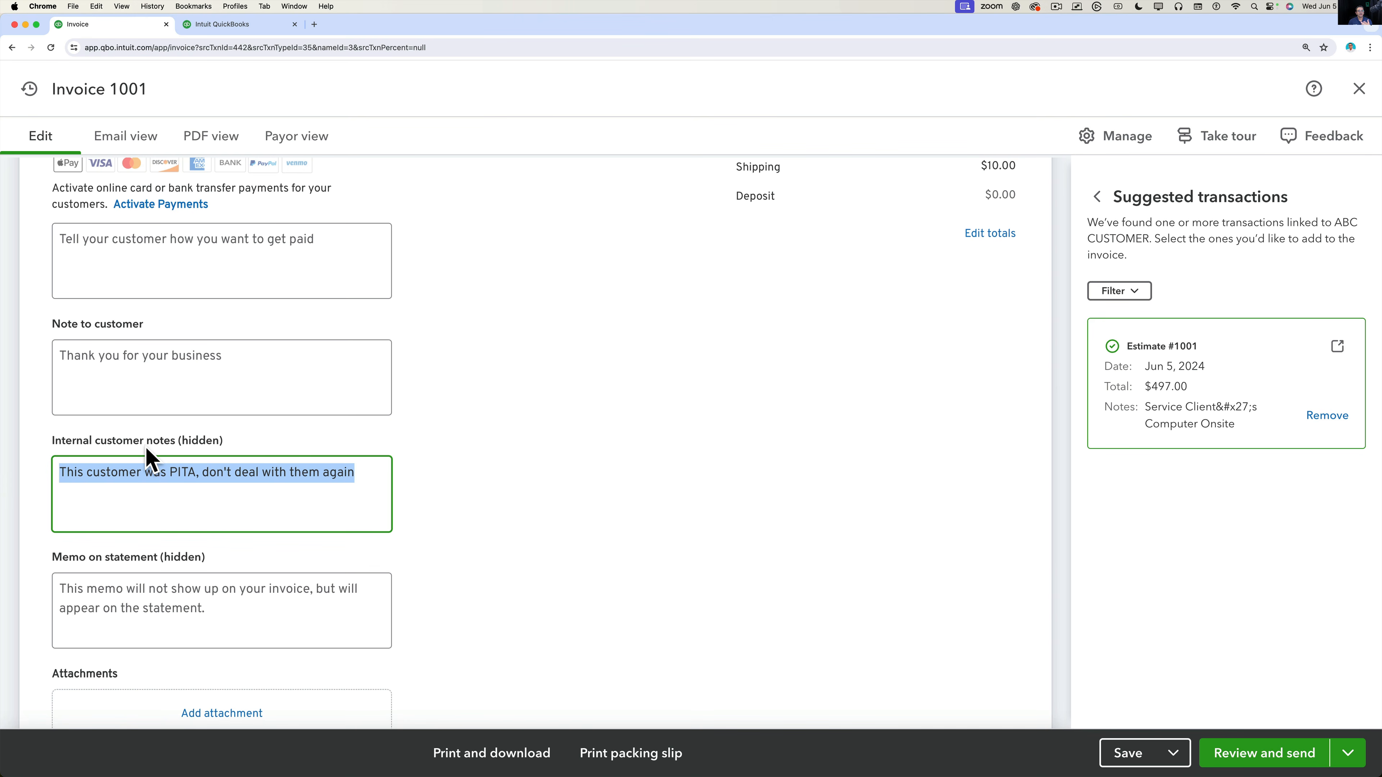
pyautogui.click(107, 599)
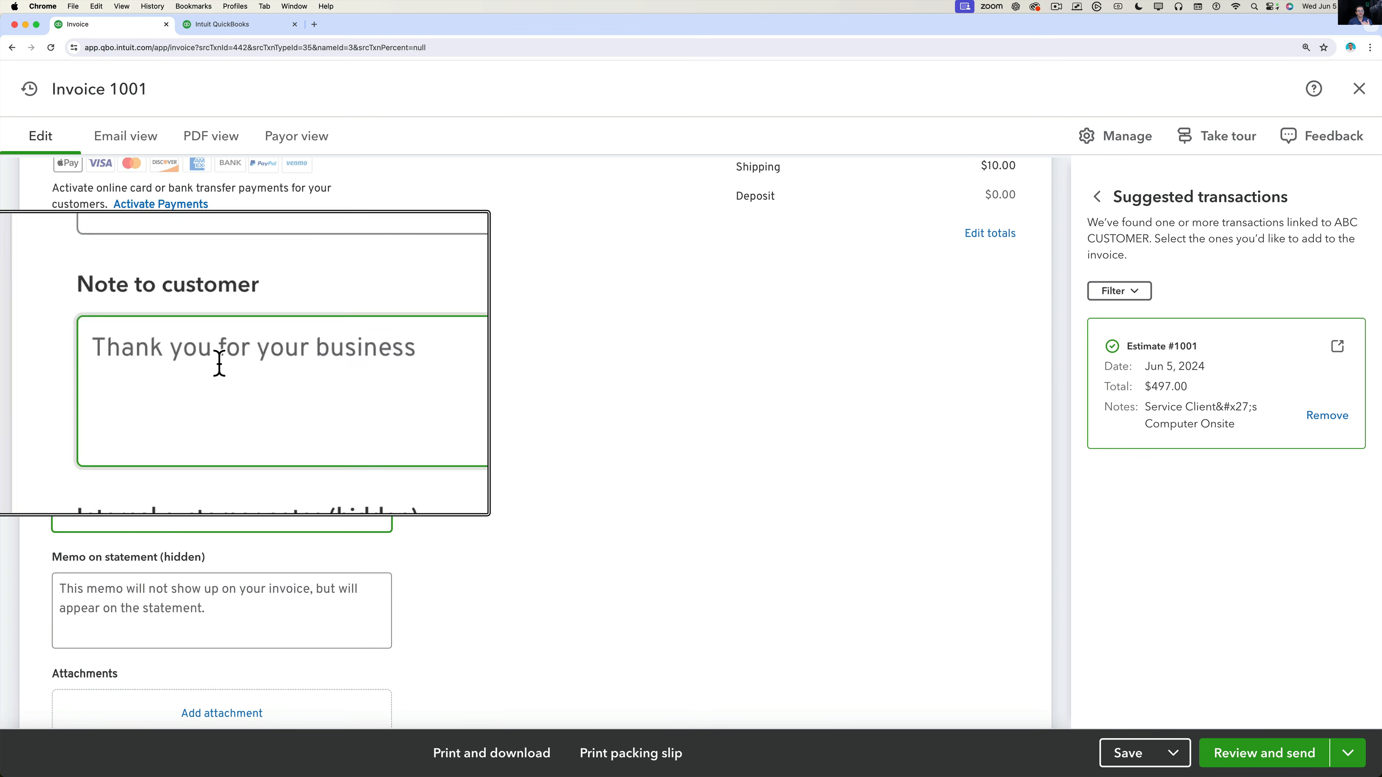
# Paste the 50%-upfront, 3% card fee payment instructions and set the customer note to 'Thanks a lot!'.
pyautogui.scroll(2, 124, 340)
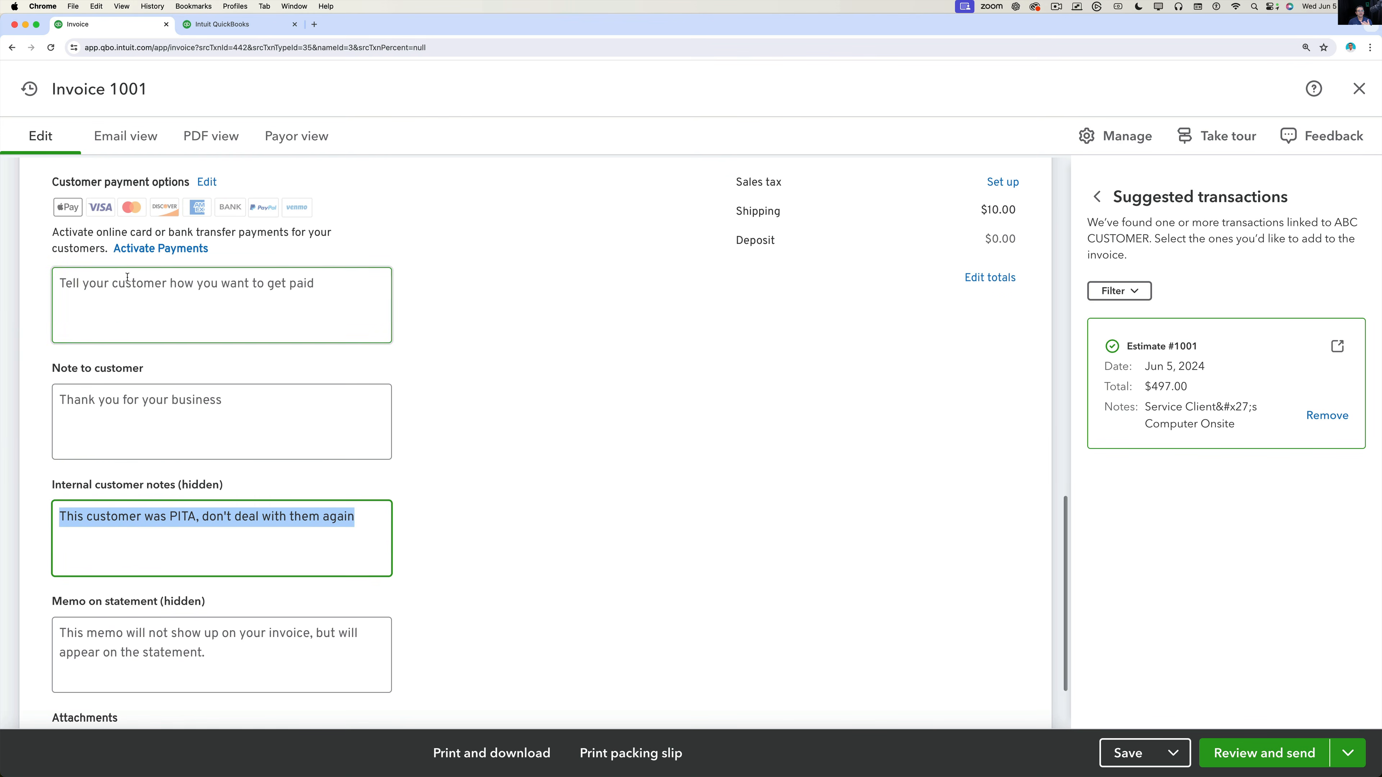
pyautogui.click(136, 296)
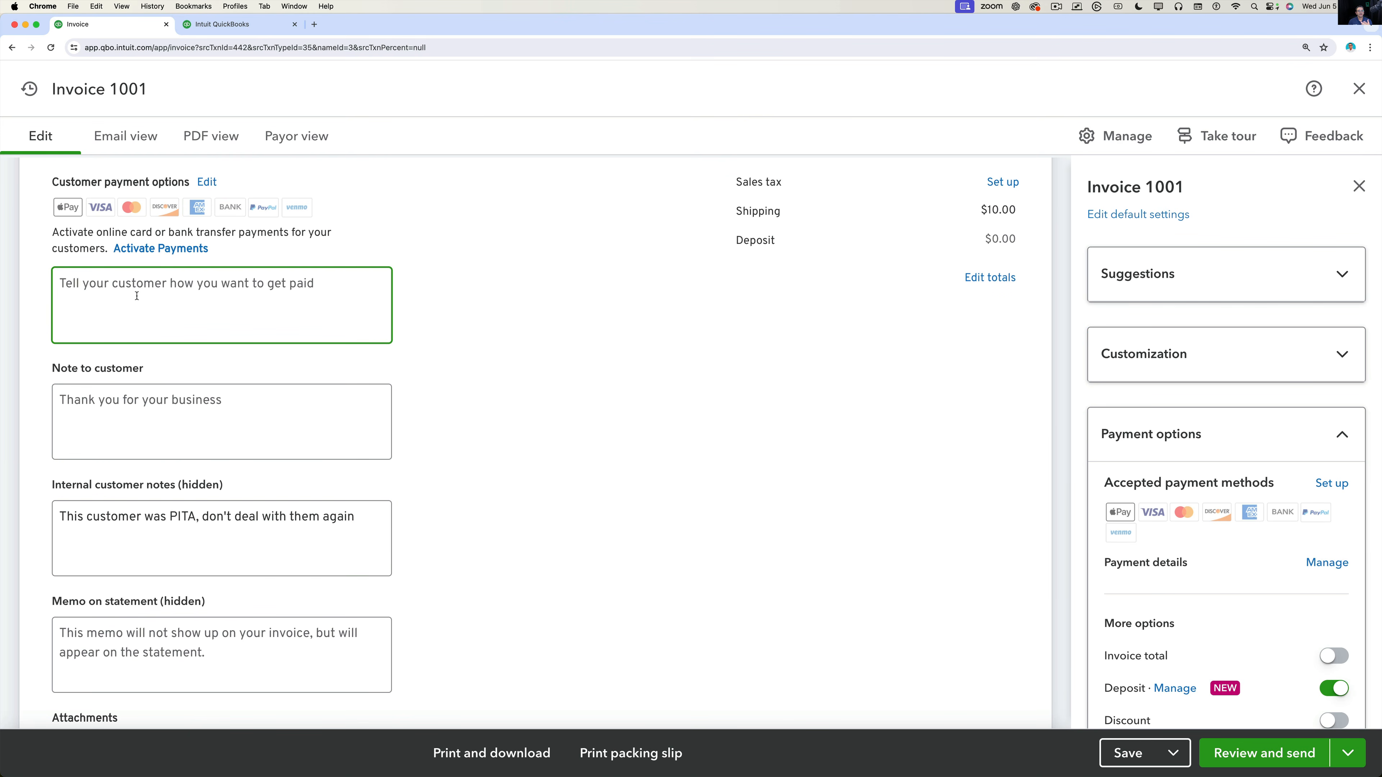
pyautogui.press('super+v')
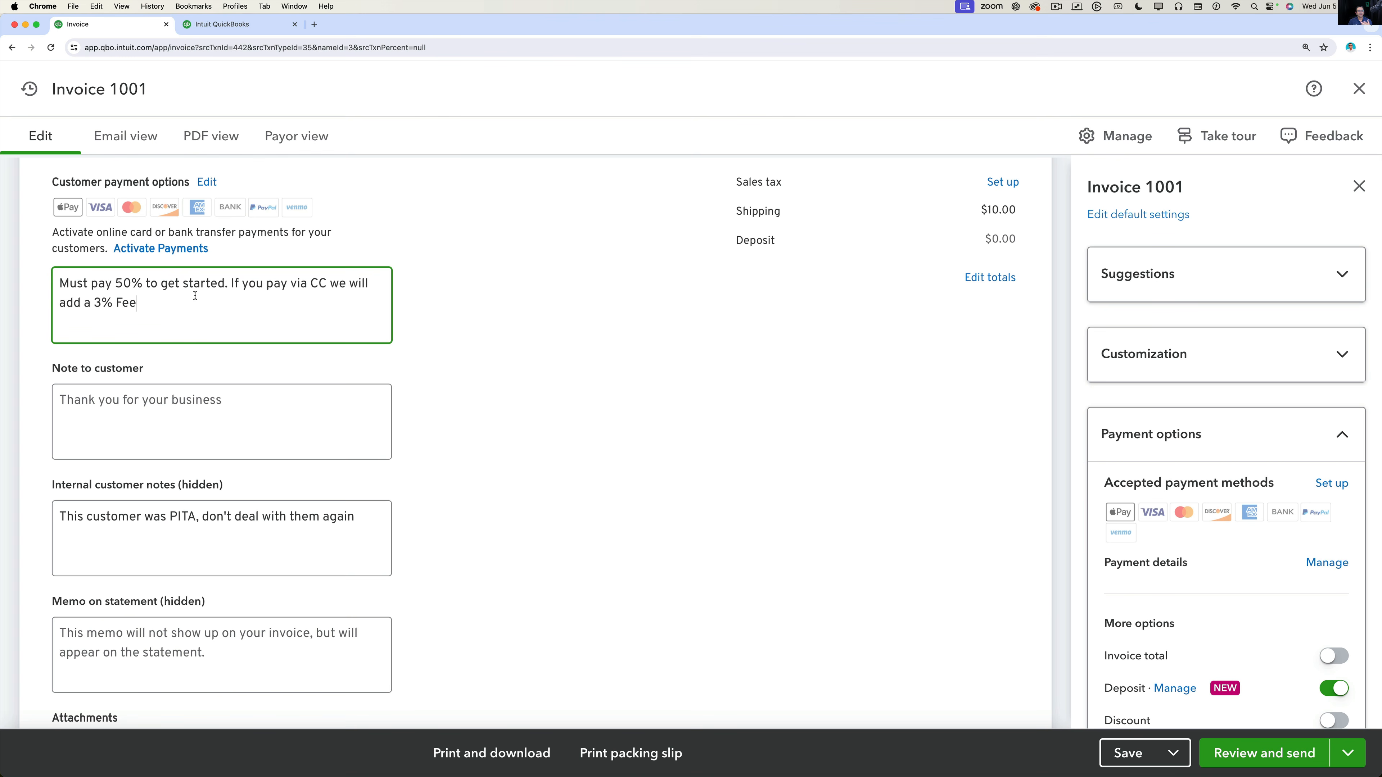
pyautogui.moveTo(137, 303); pyautogui.dragTo(24, 284)
pyautogui.click(124, 439)
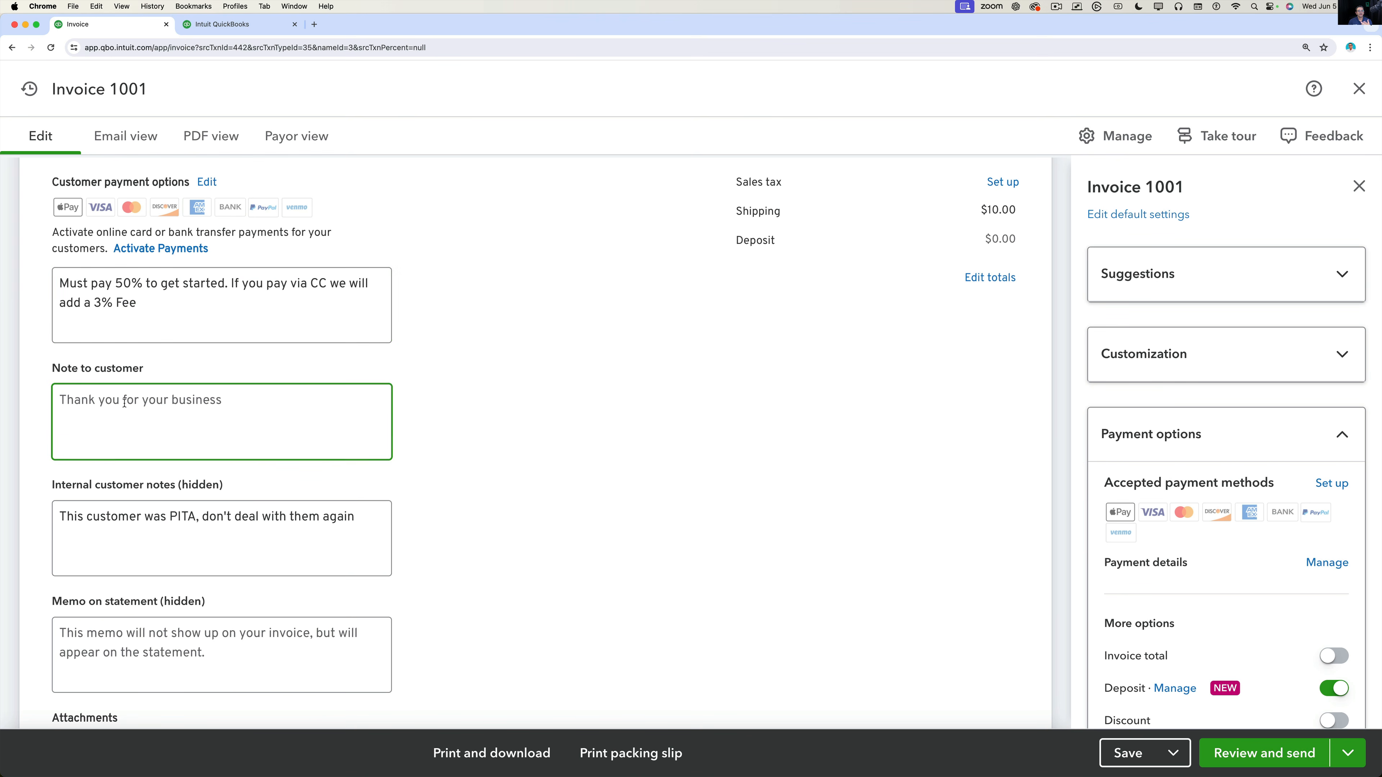
pyautogui.write('Thanks a lot!')
pyautogui.scroll(-3, 463, 517)
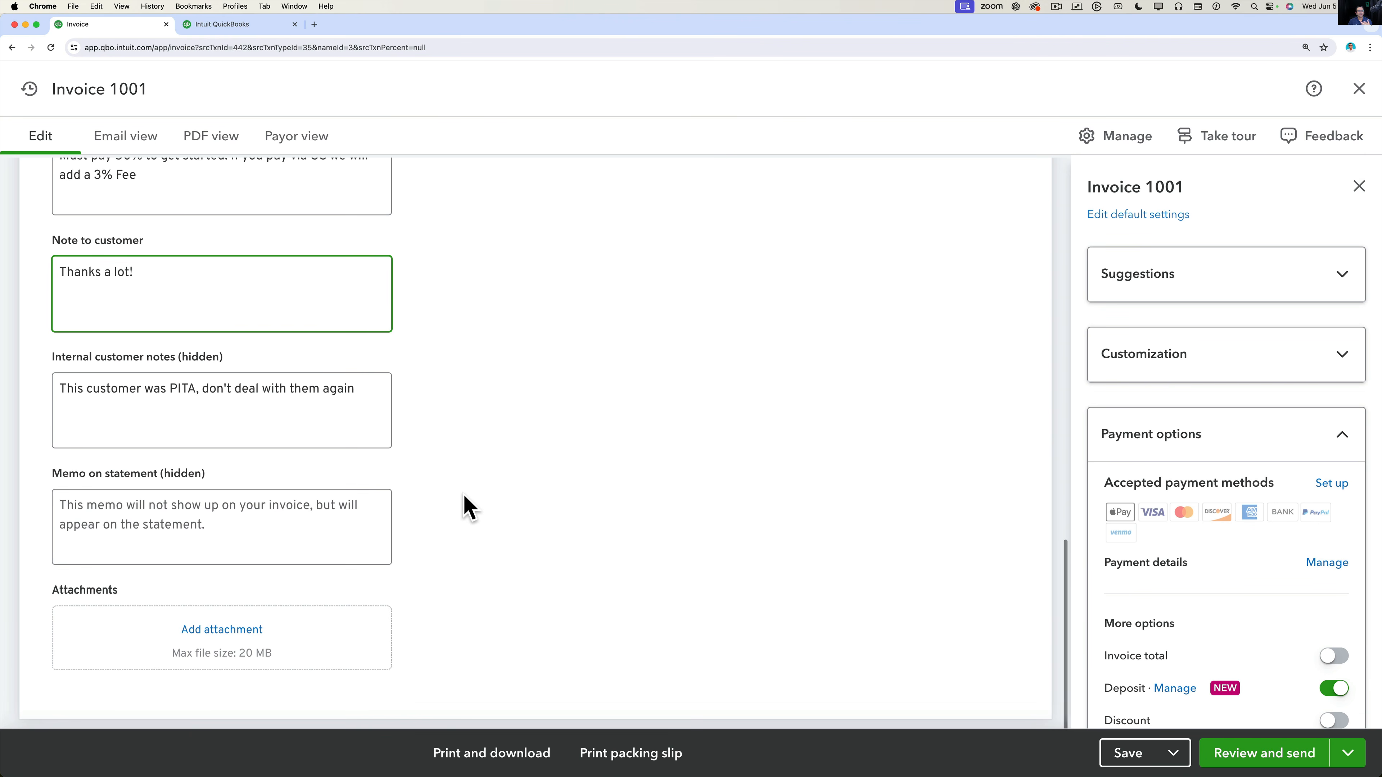
# Attach CBMA - LOGO LARGE WHITE 3.png to Invoice 1001 and include it with the email.
pyautogui.click(203, 660)
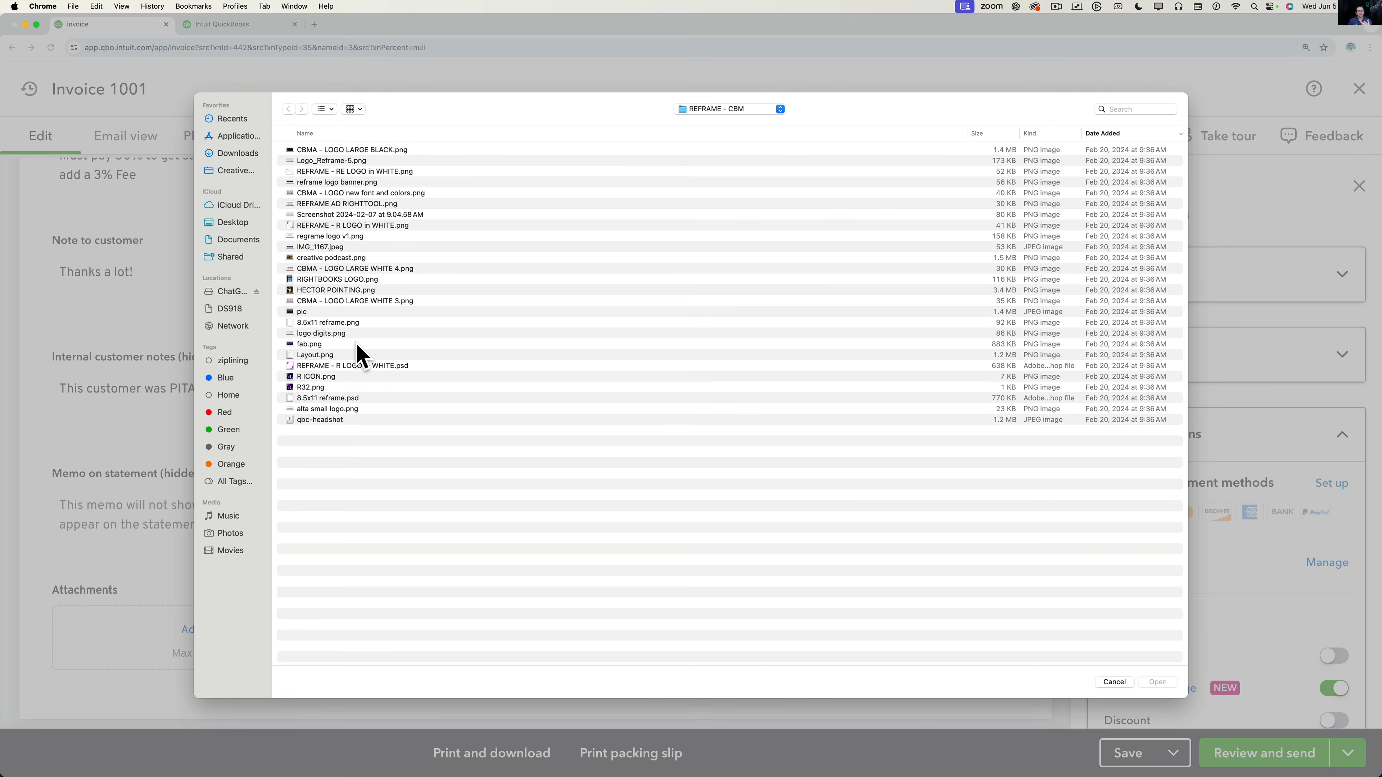
pyautogui.doubleClick(359, 301)
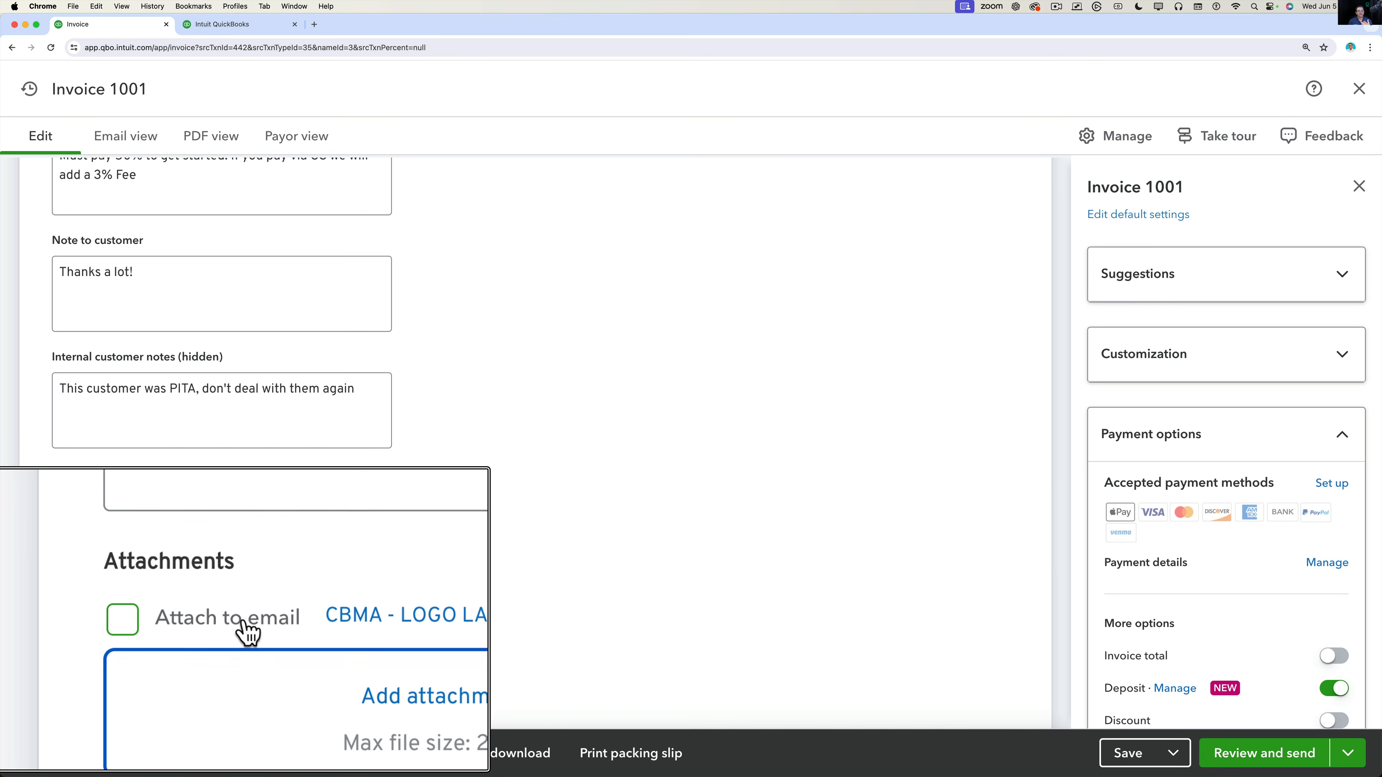
pyautogui.click(62, 618)
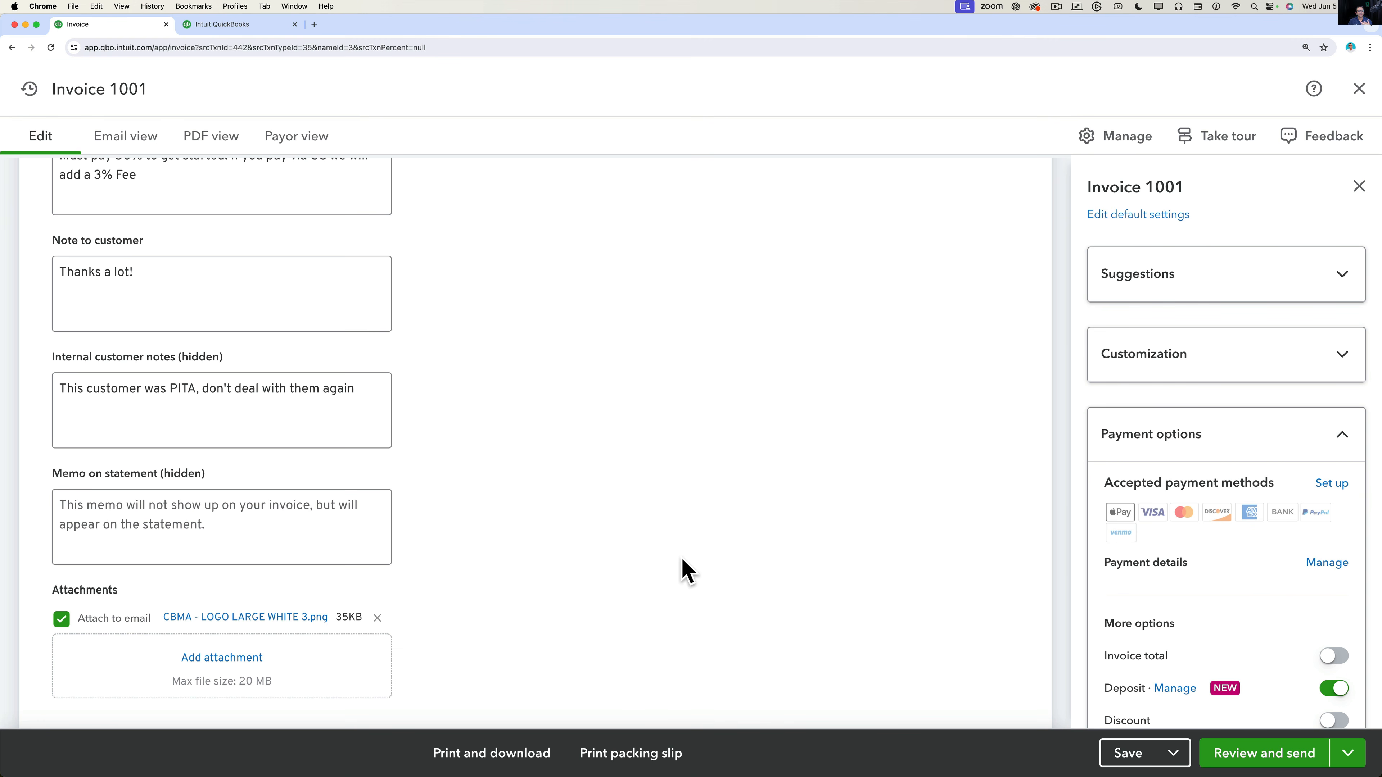
# Switch off Ship to under the invoice's Customization settings and expand Payment options.
pyautogui.scroll(10, 581, 514)
pyautogui.scroll(5, 580, 514)
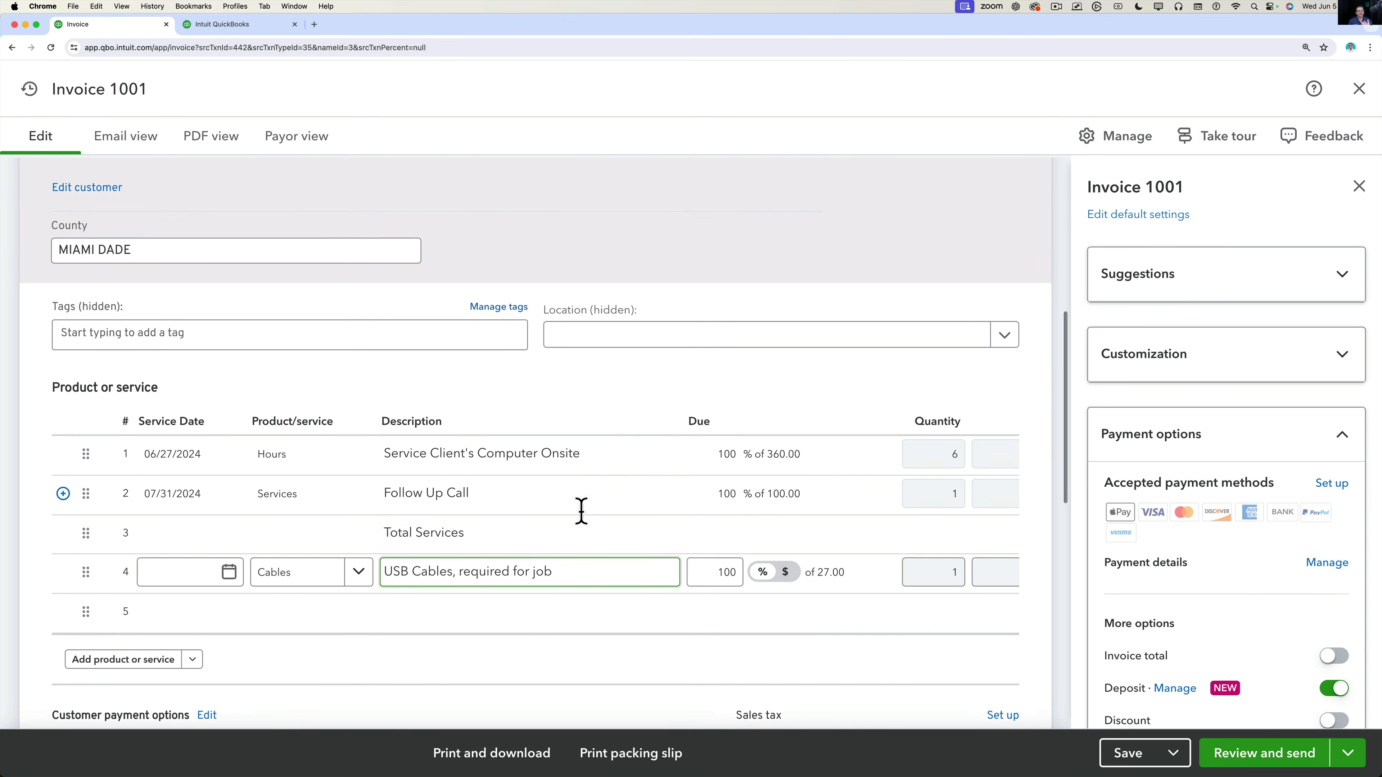
pyautogui.click(1121, 143)
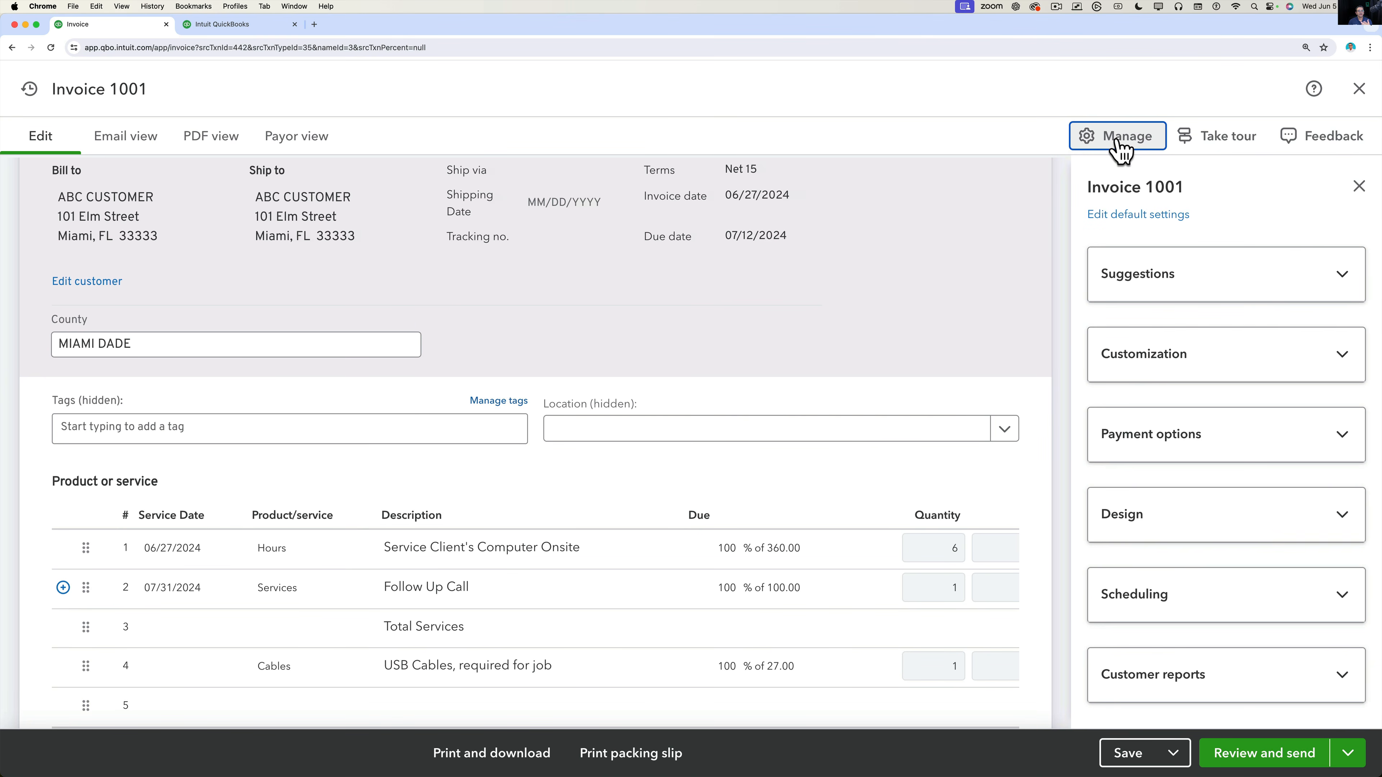
pyautogui.scroll(4, 1006, 343)
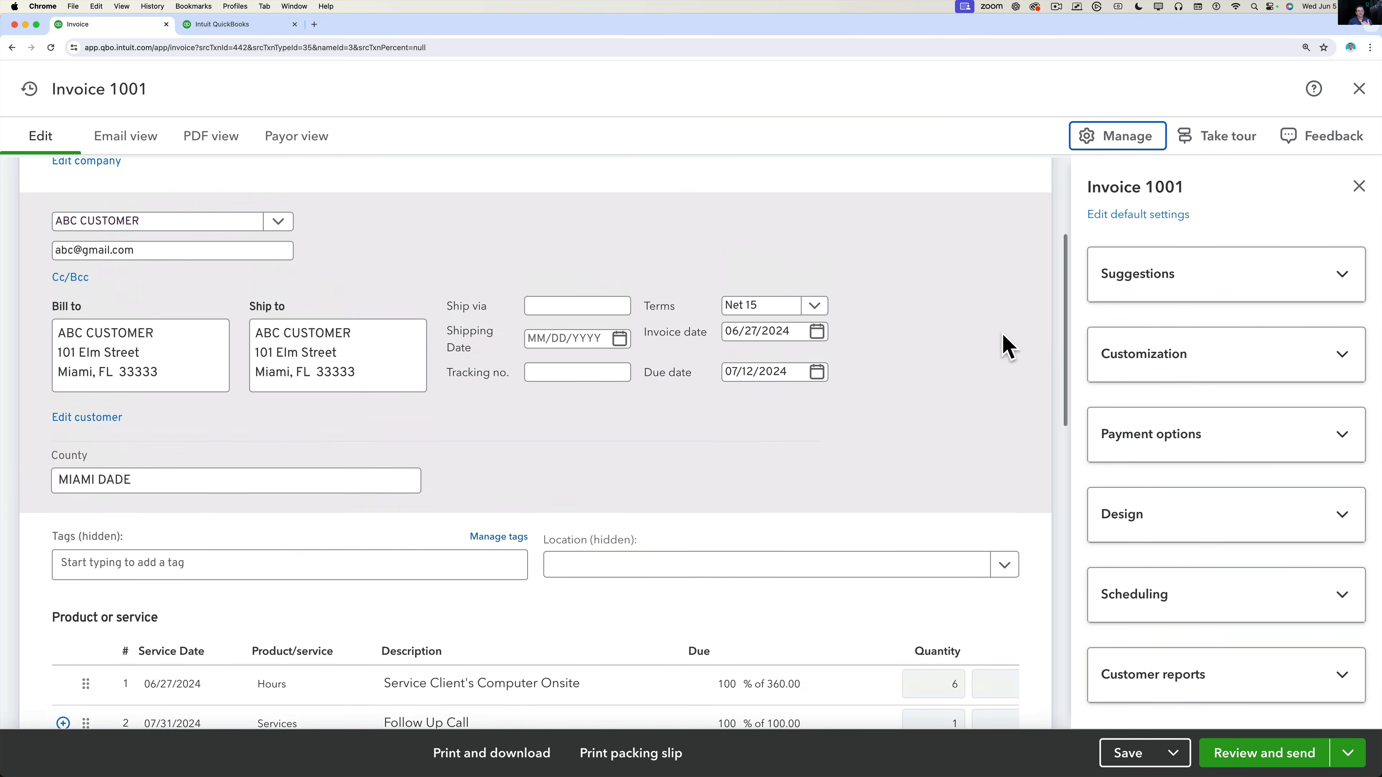
pyautogui.click(1224, 355)
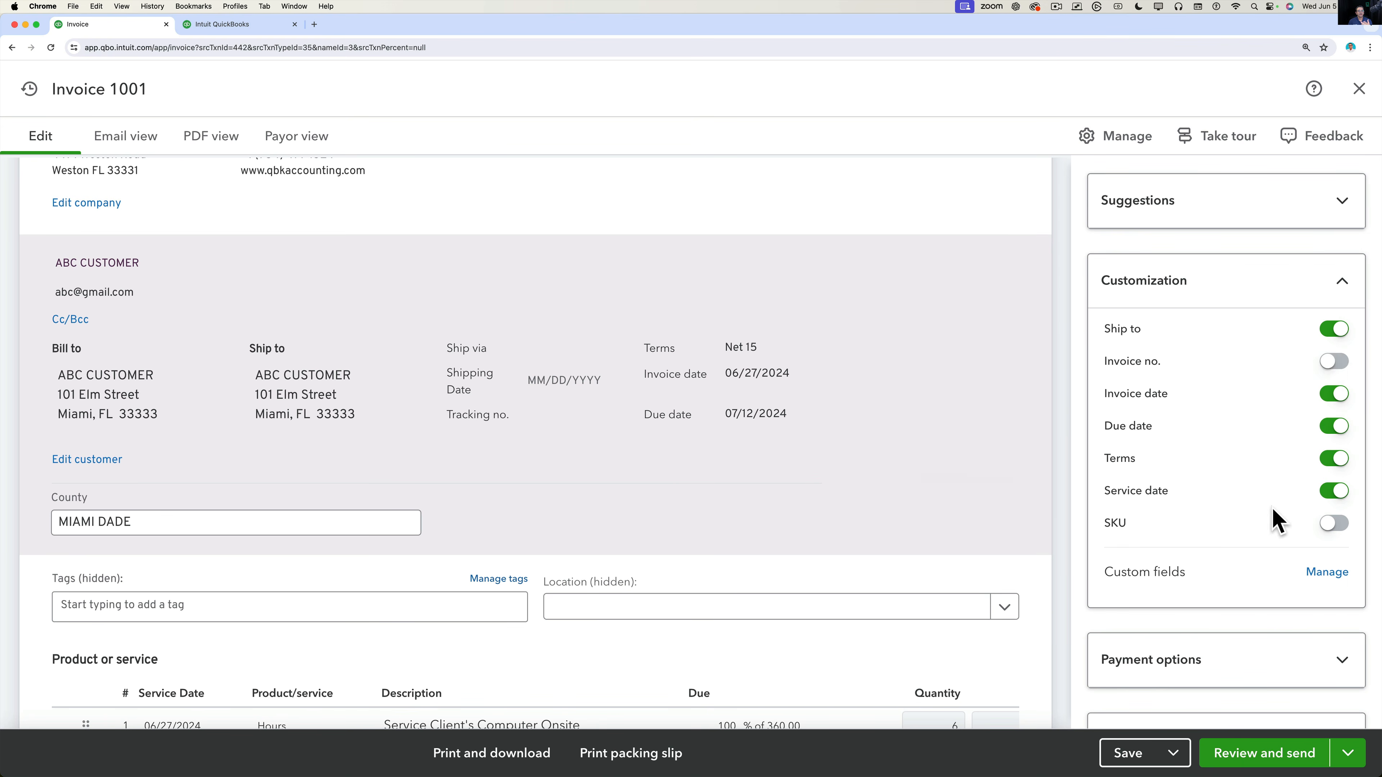
pyautogui.click(1338, 328)
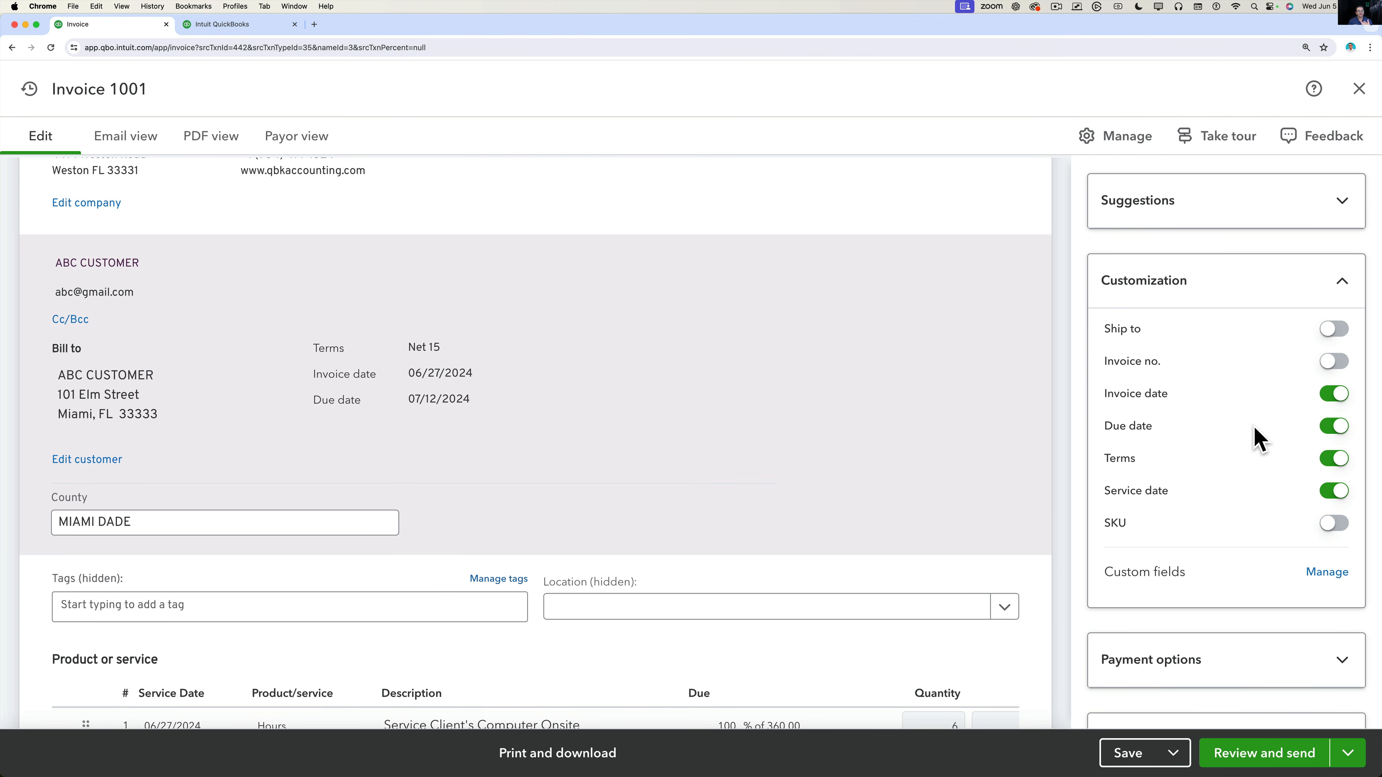
pyautogui.scroll(-5, 1240, 500)
pyautogui.click(1218, 475)
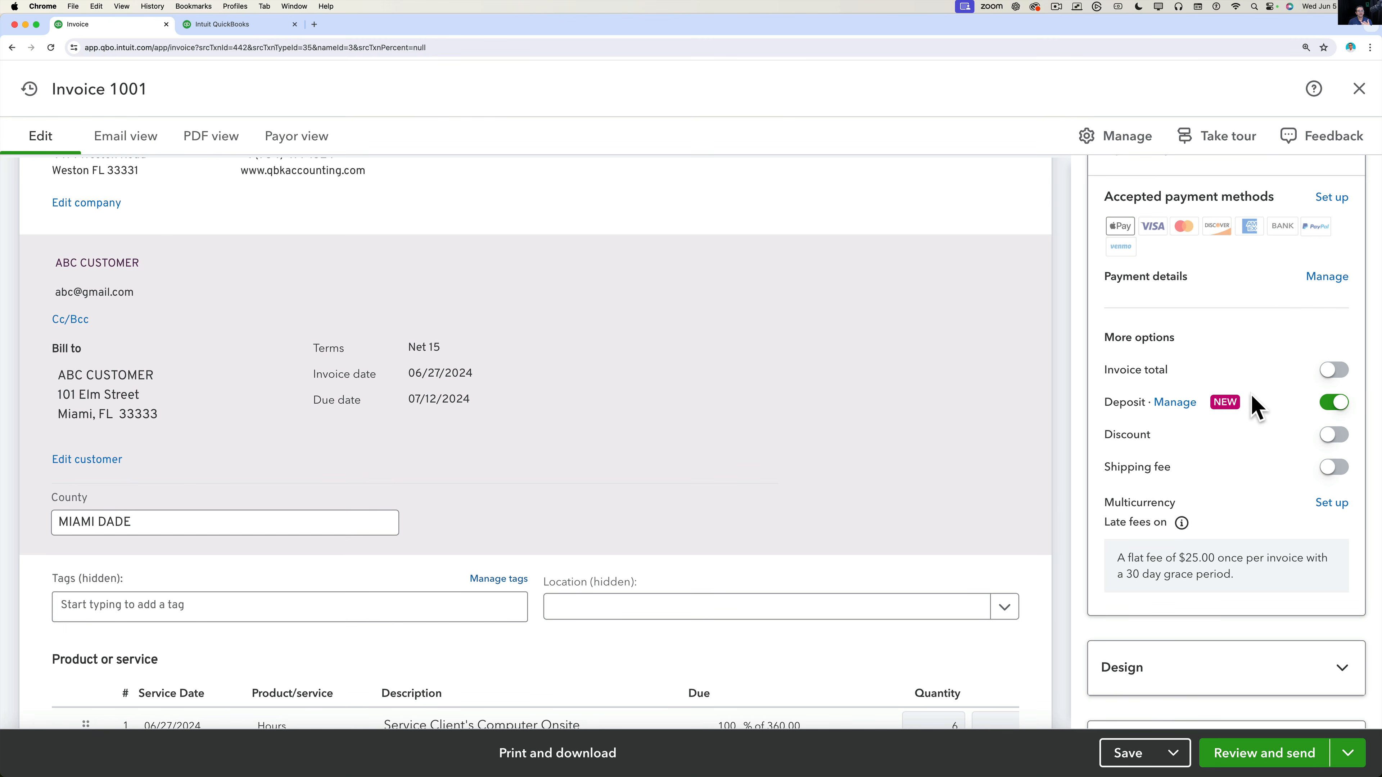
# Check the $487.00 total and $0.00 deposit, then highlight the flat $25.00 late-fee, 30-day-grace terms.
pyautogui.scroll(-3, 1255, 447)
pyautogui.scroll(-7, 967, 561)
pyautogui.scroll(-3, 964, 551)
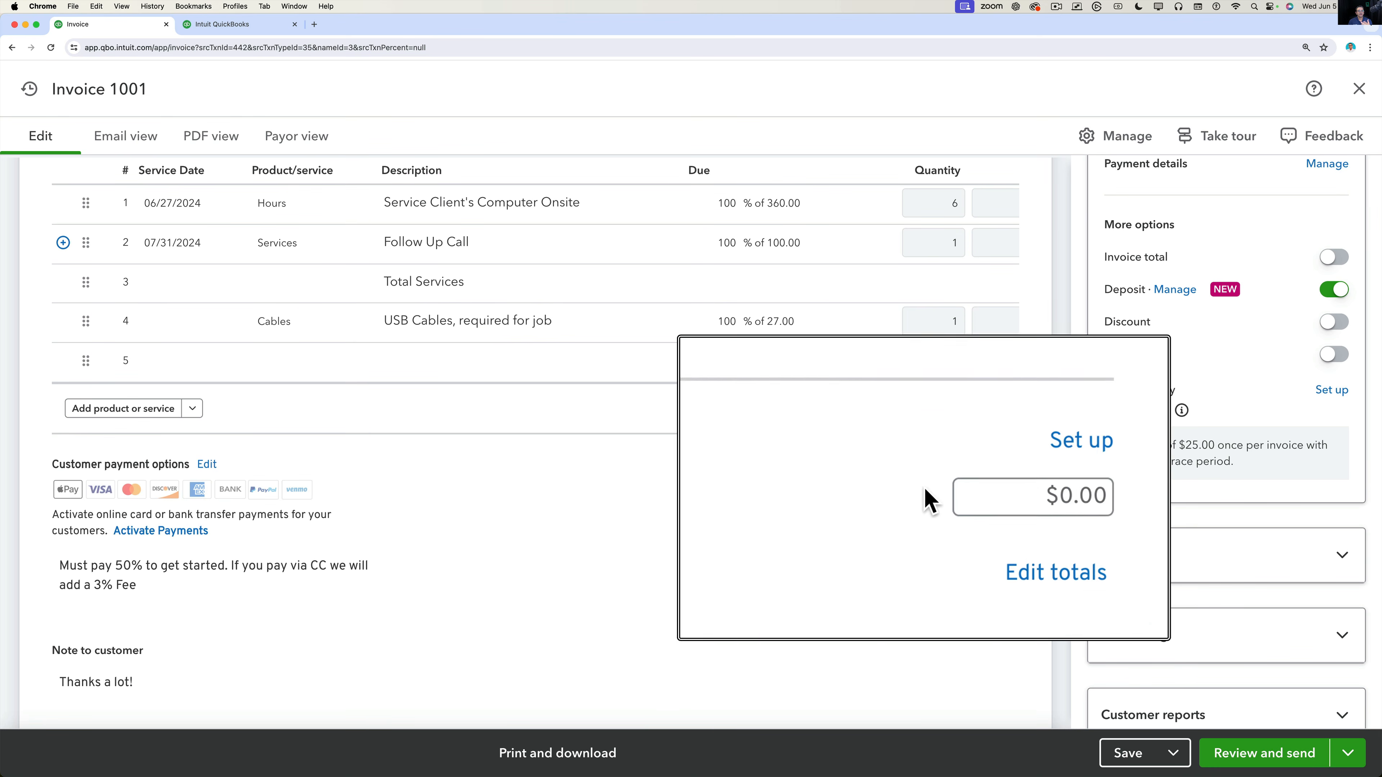
pyautogui.click(1331, 260)
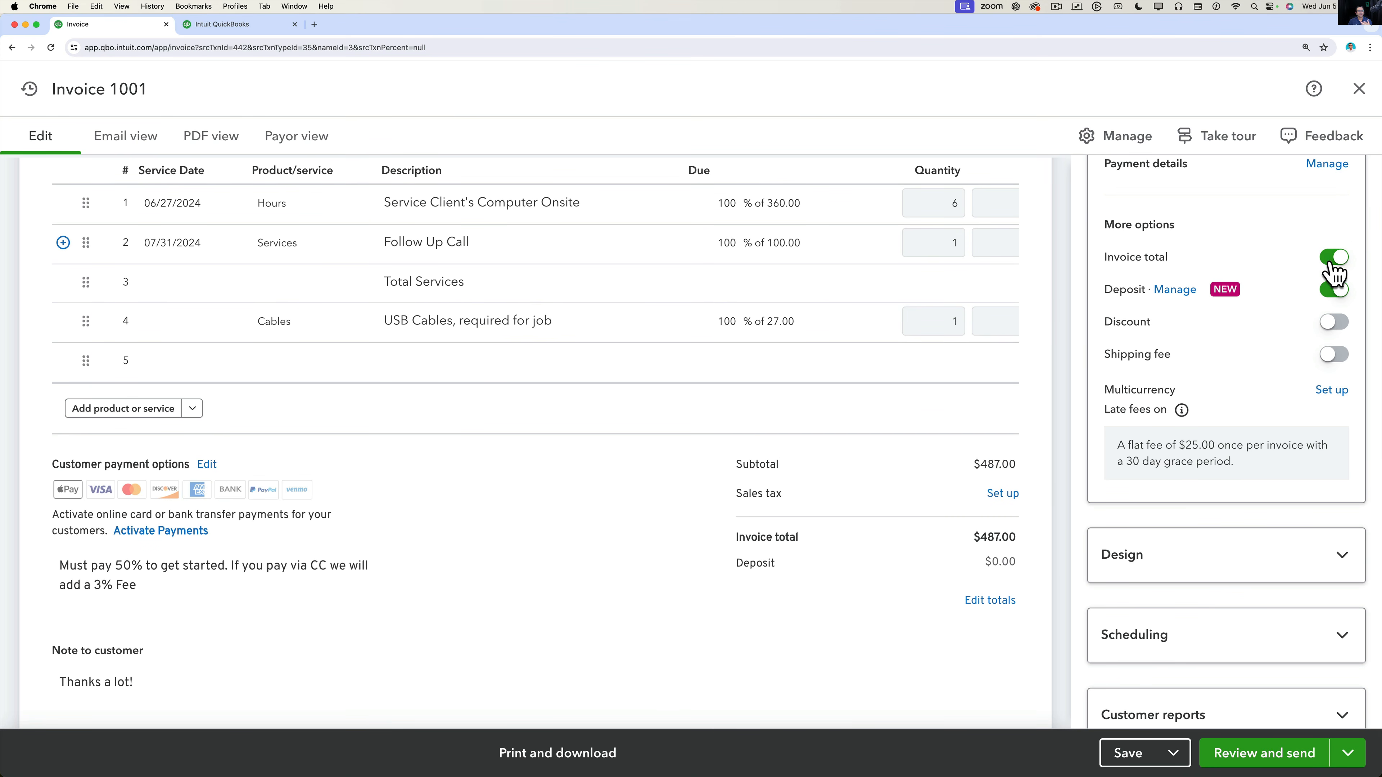
pyautogui.click(1334, 297)
pyautogui.click(1334, 296)
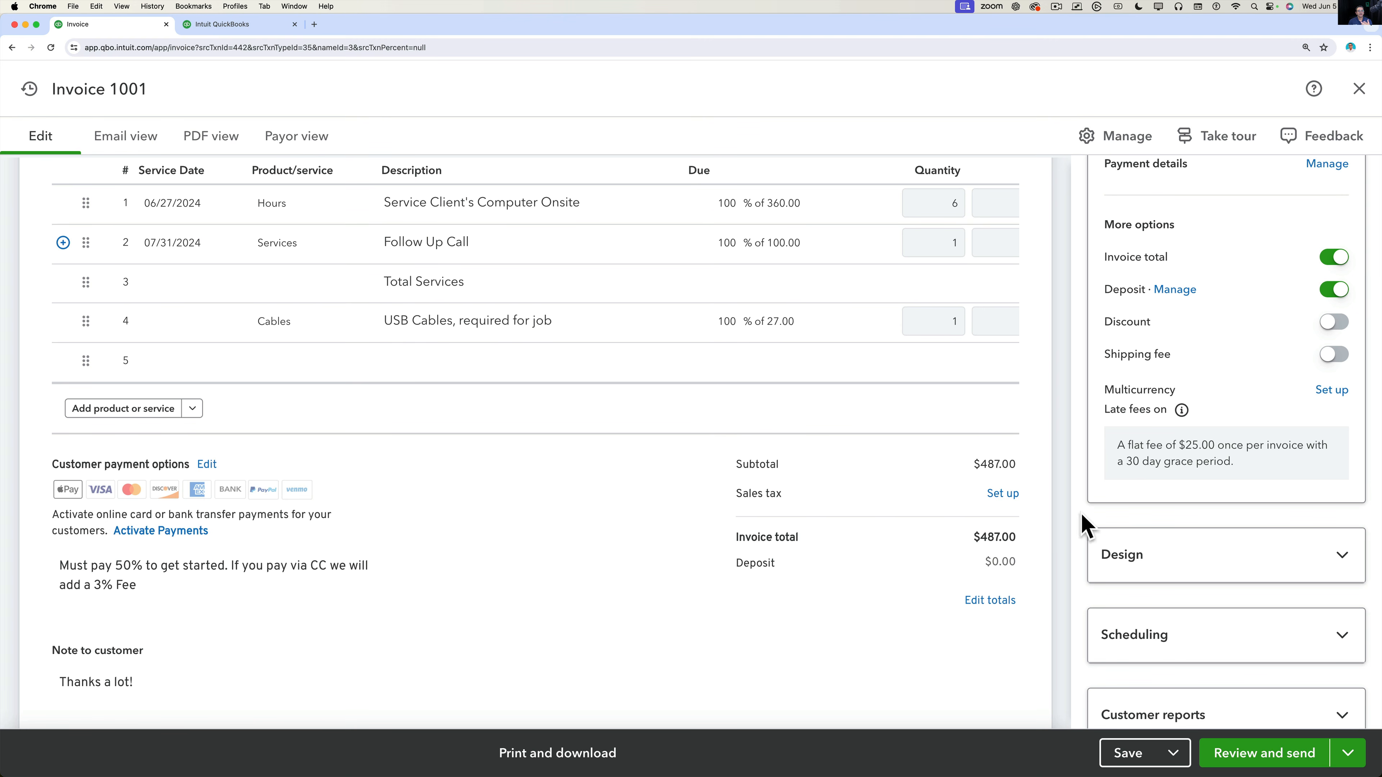
pyautogui.click(986, 563)
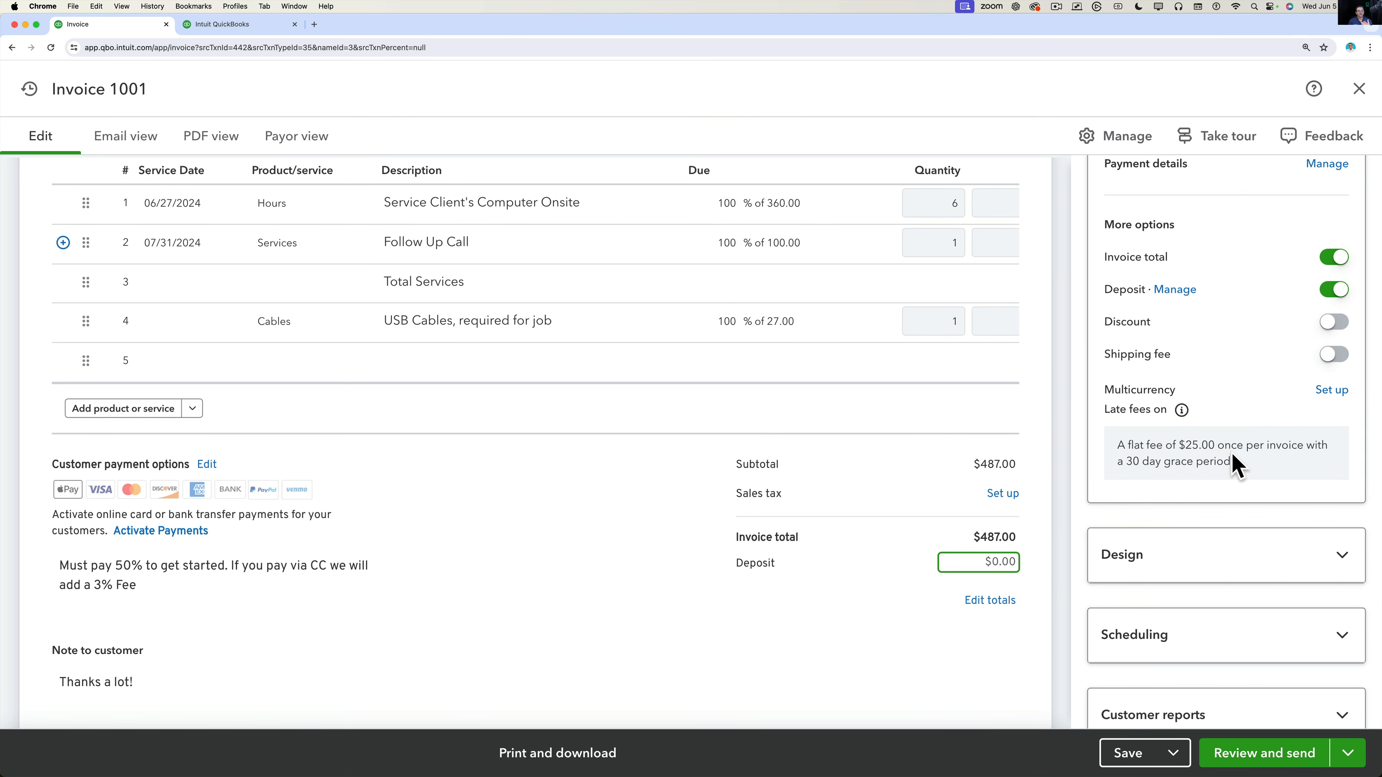
pyautogui.moveTo(1234, 463); pyautogui.dragTo(1117, 450)
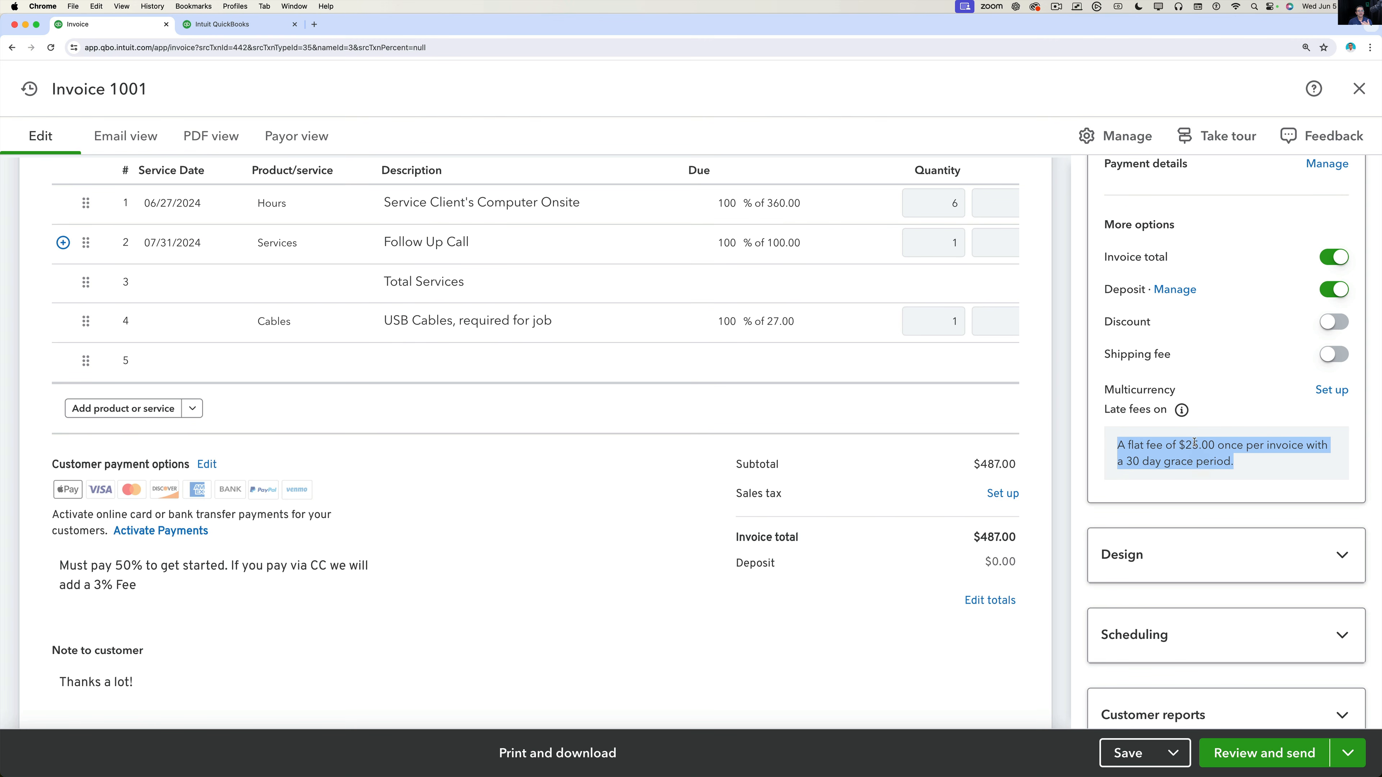
pyautogui.click(1275, 474)
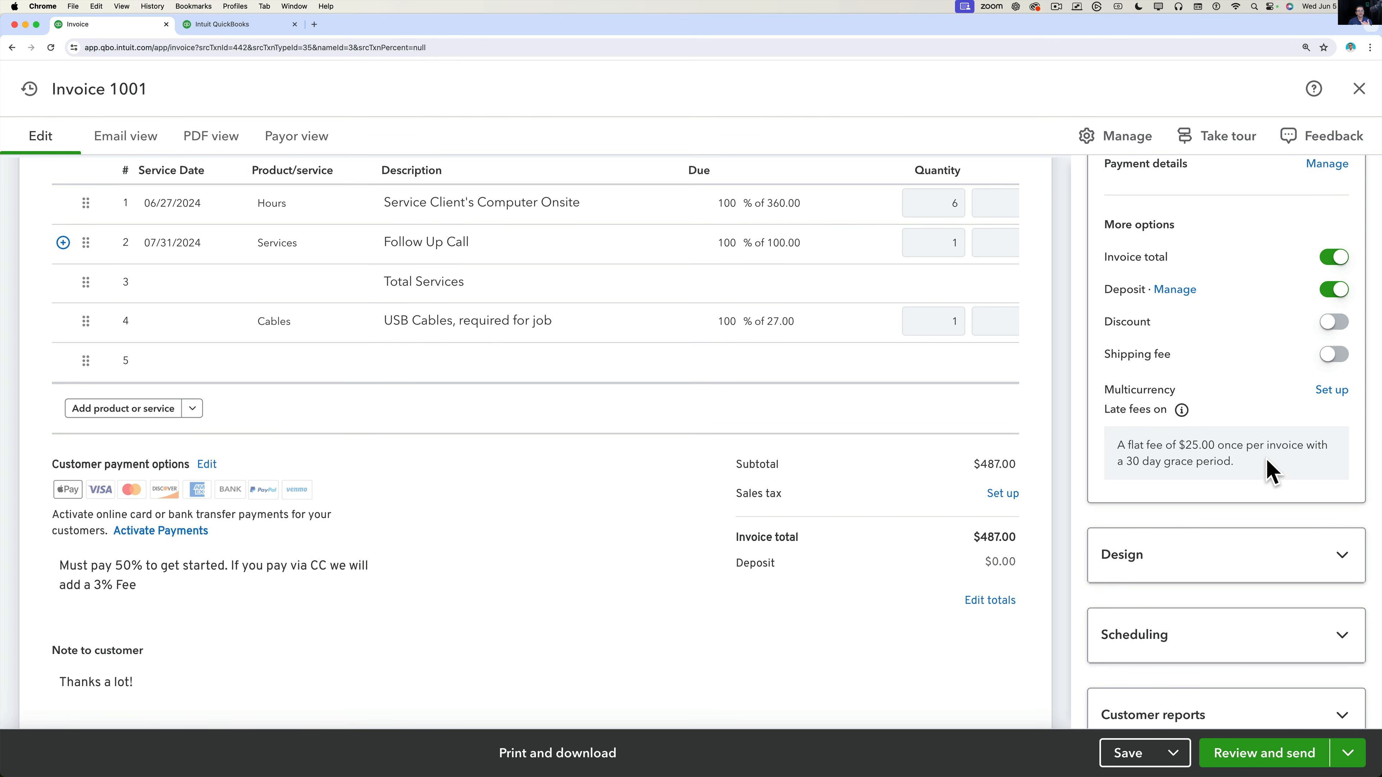
# Expand Design and review the Modern template, colour #542752 and Overpass font.
pyautogui.scroll(-1, 1270, 471)
pyautogui.click(1212, 519)
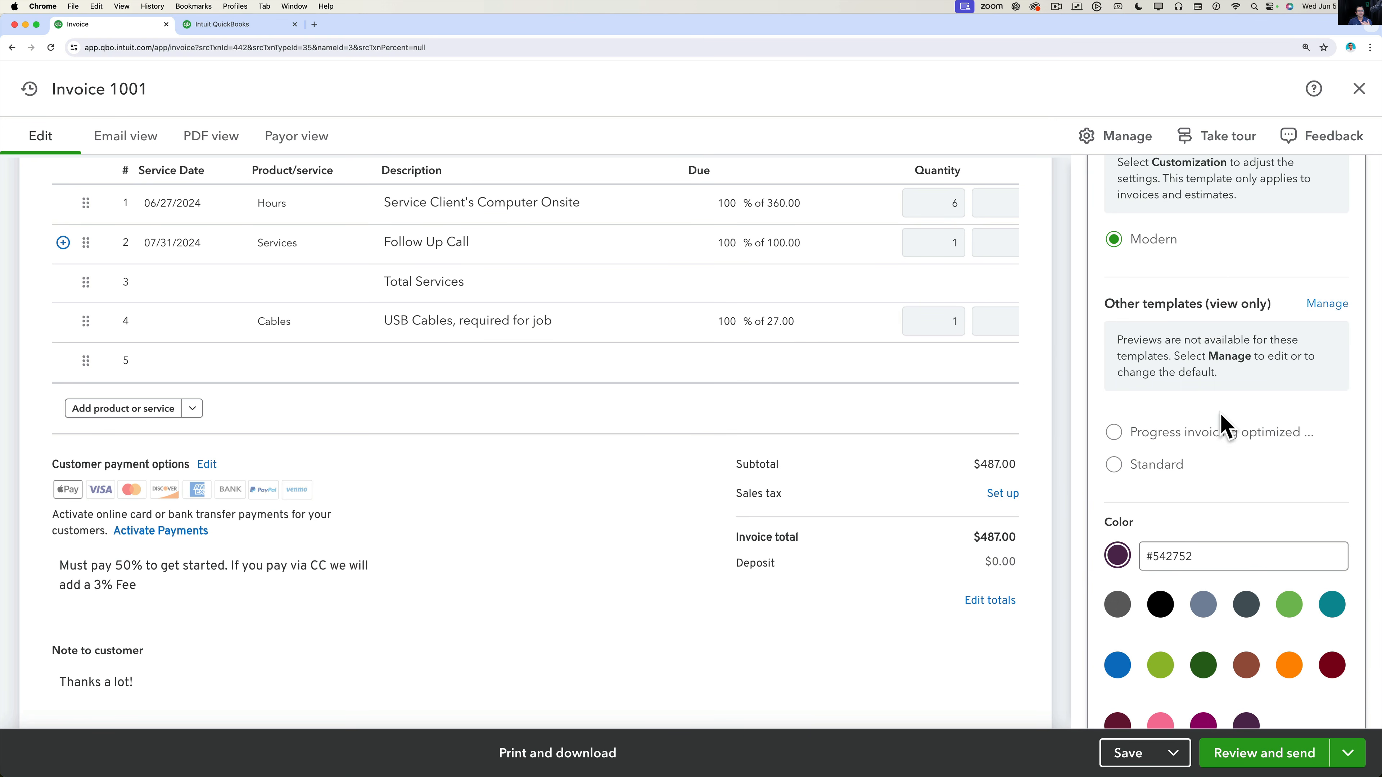
pyautogui.scroll(3, 1225, 259)
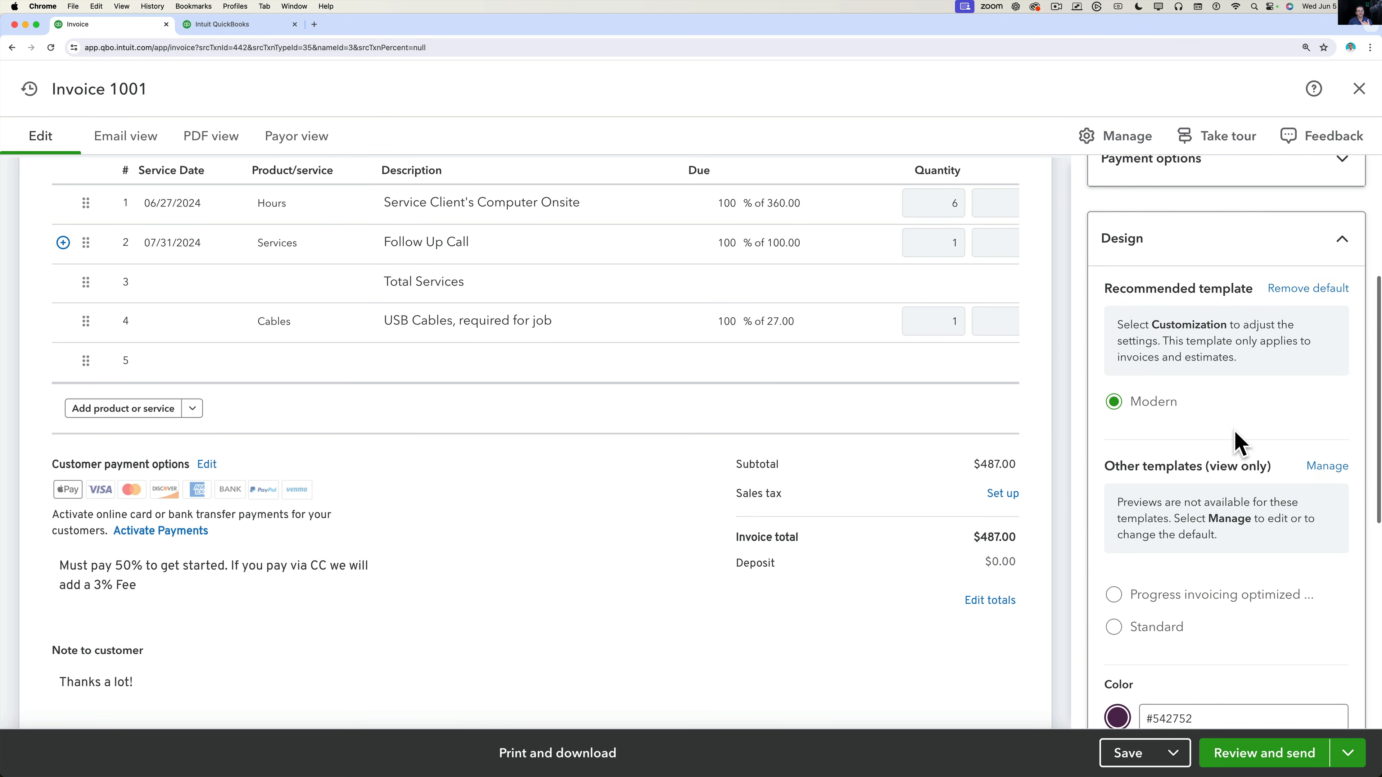
pyautogui.scroll(-6, 1180, 395)
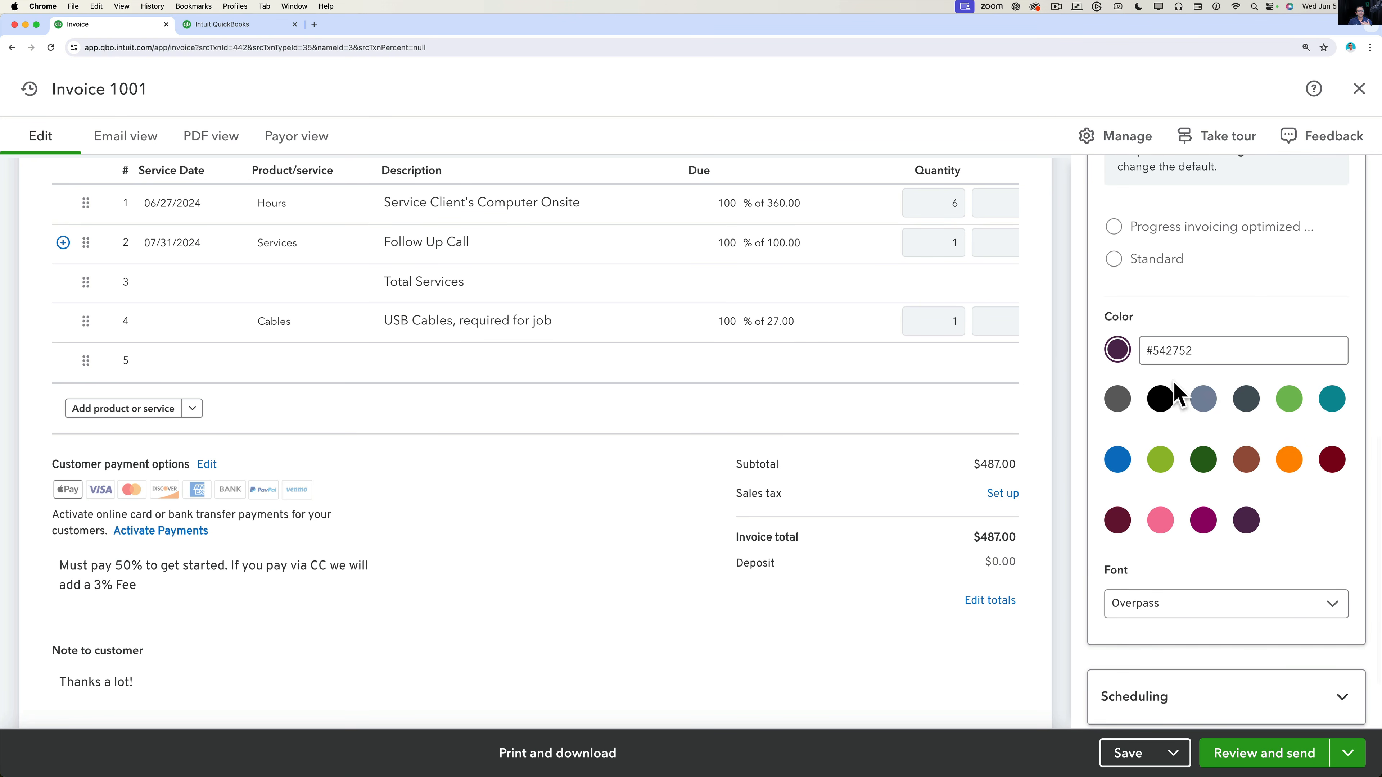
pyautogui.scroll(-2, 1215, 546)
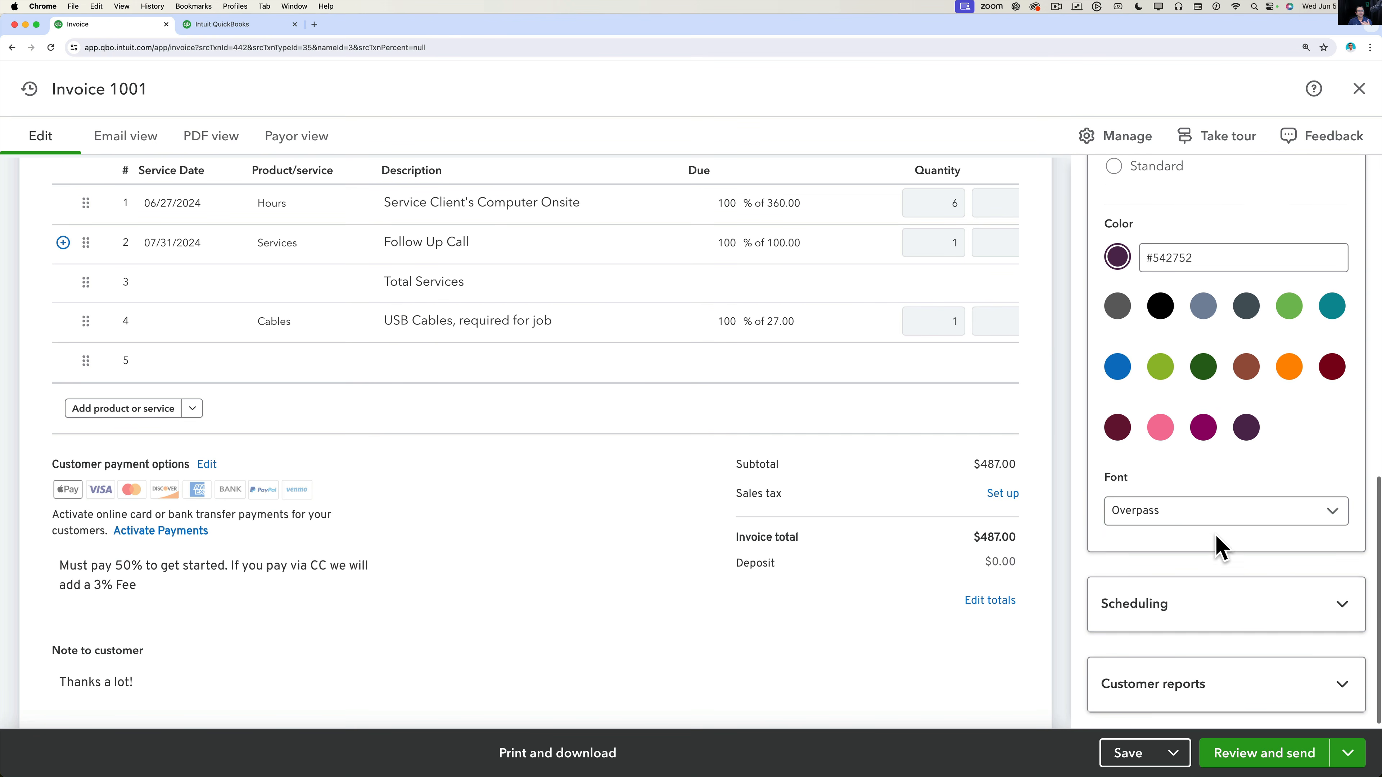
# Expand Scheduling, dismiss the tip, and mark the invoice to print later and send later.
pyautogui.click(1181, 595)
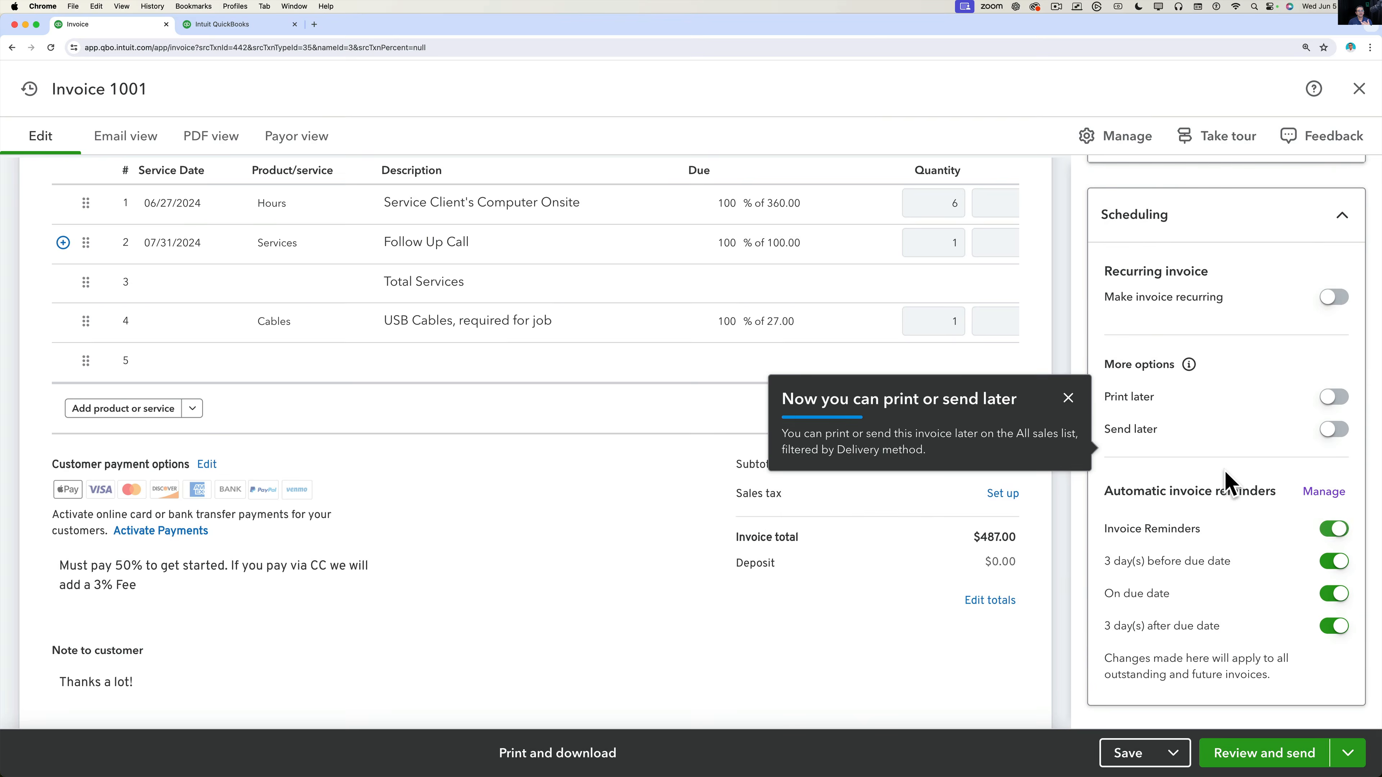
pyautogui.click(1067, 357)
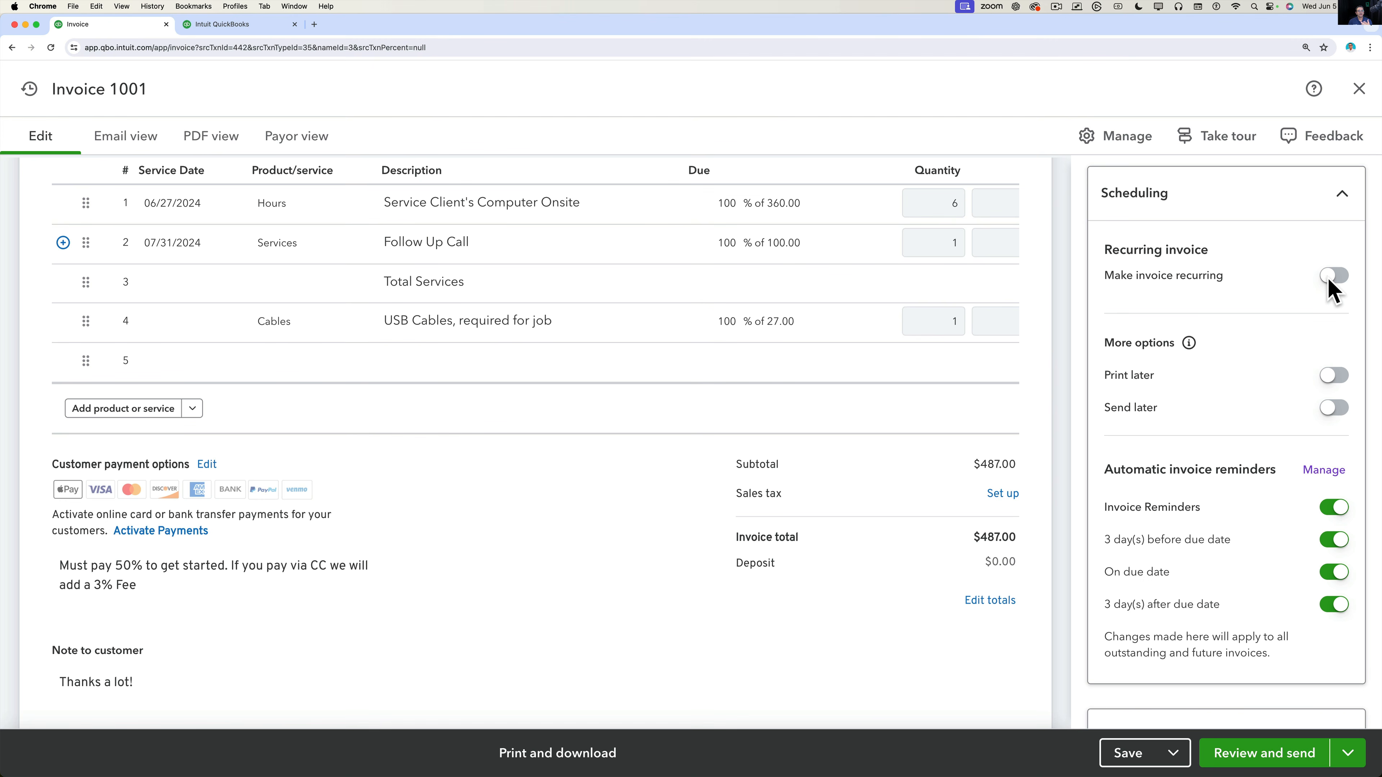
pyautogui.click(1333, 376)
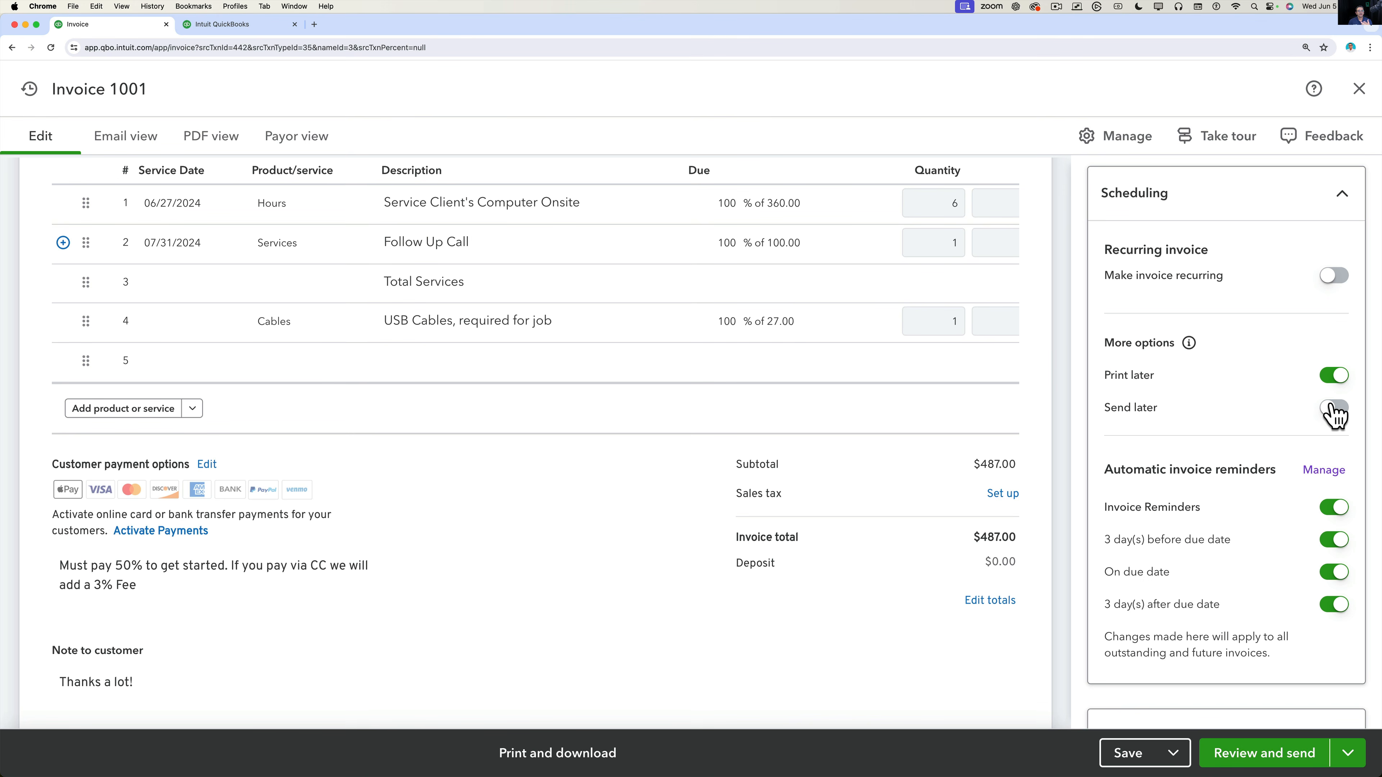
pyautogui.click(1334, 408)
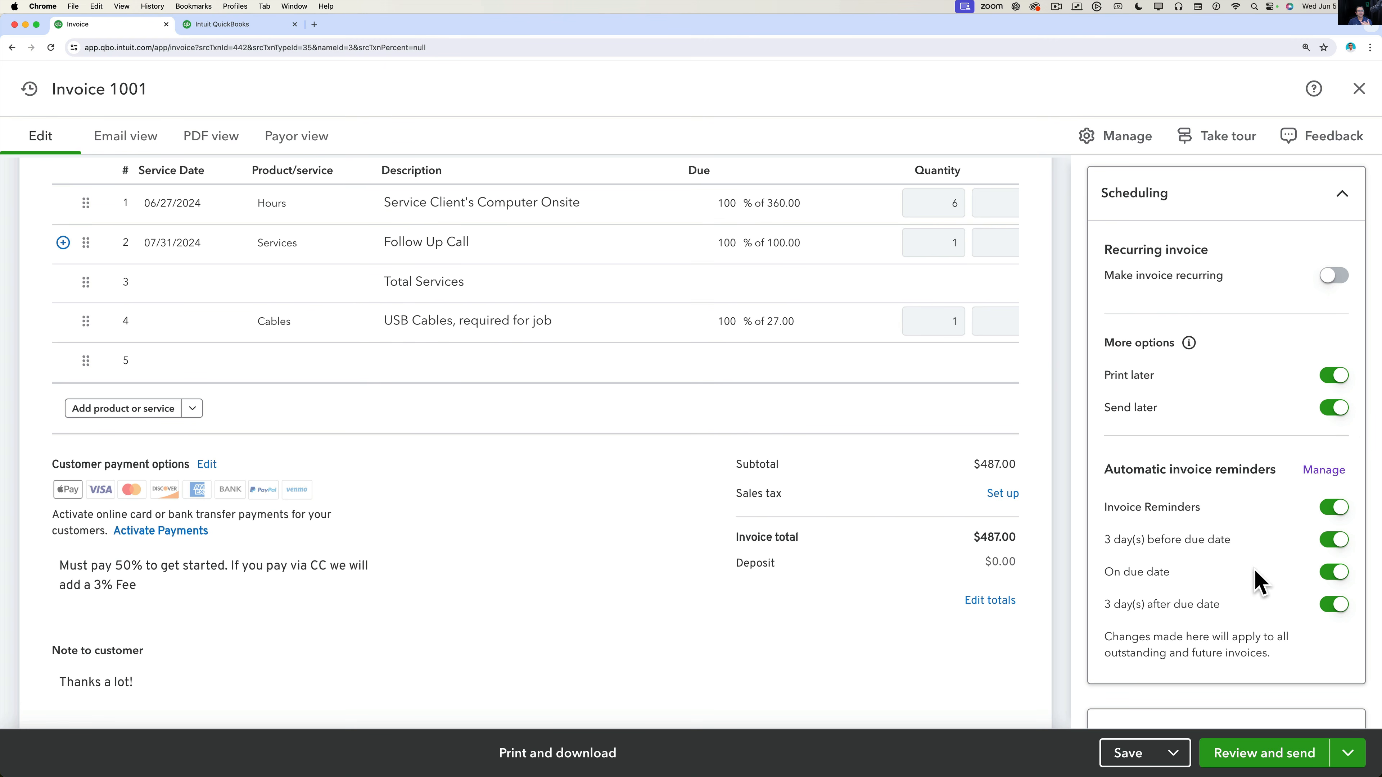
# Switch off the reminders 3 days before and 3 days after the due date.
pyautogui.scroll(-2, 1256, 574)
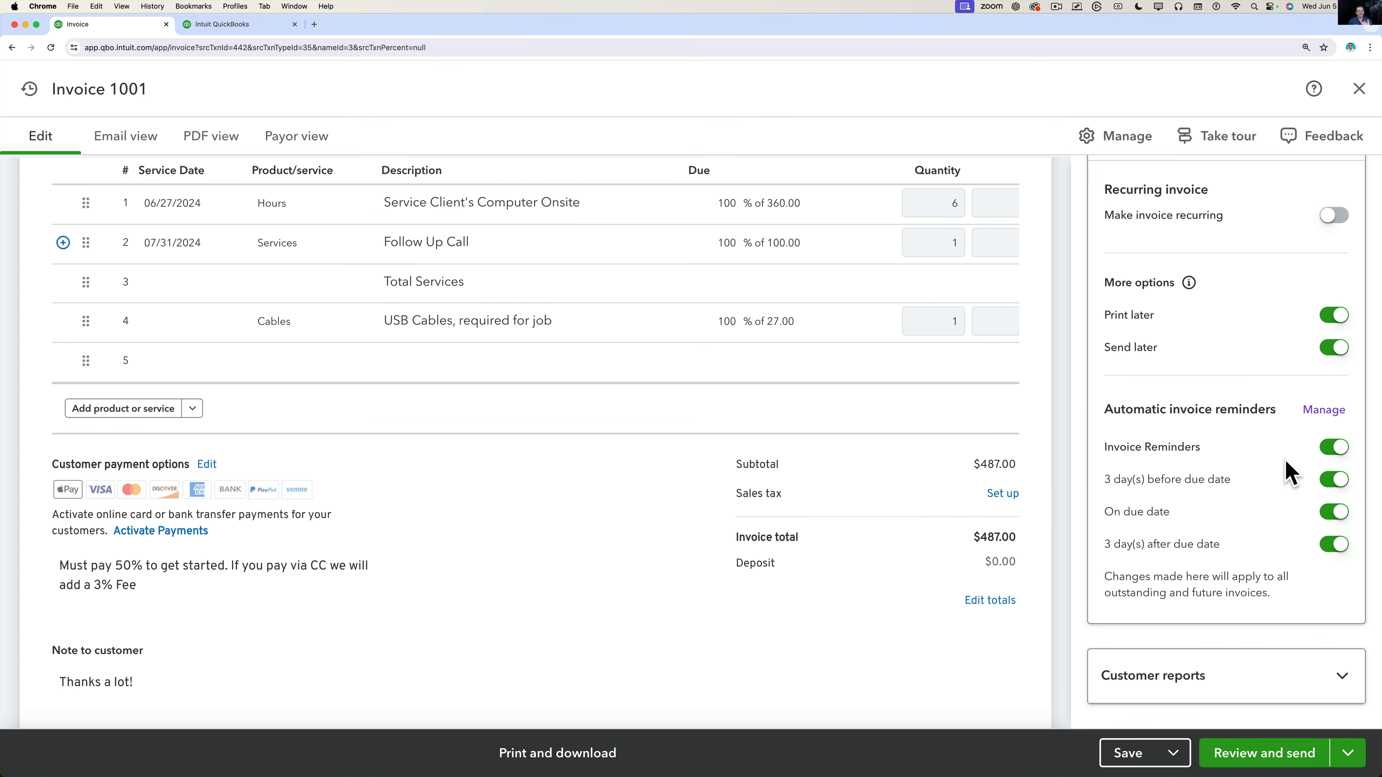
pyautogui.click(1334, 448)
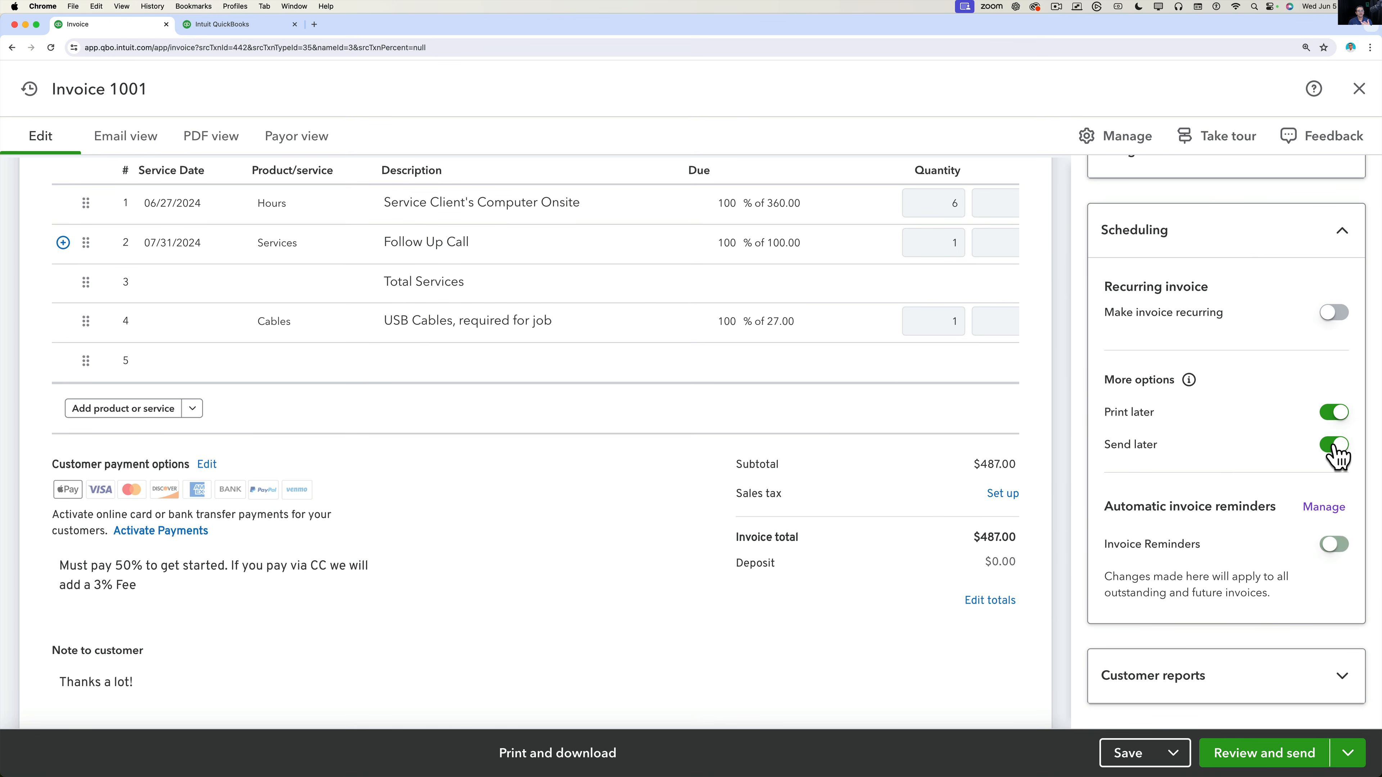
pyautogui.click(1328, 547)
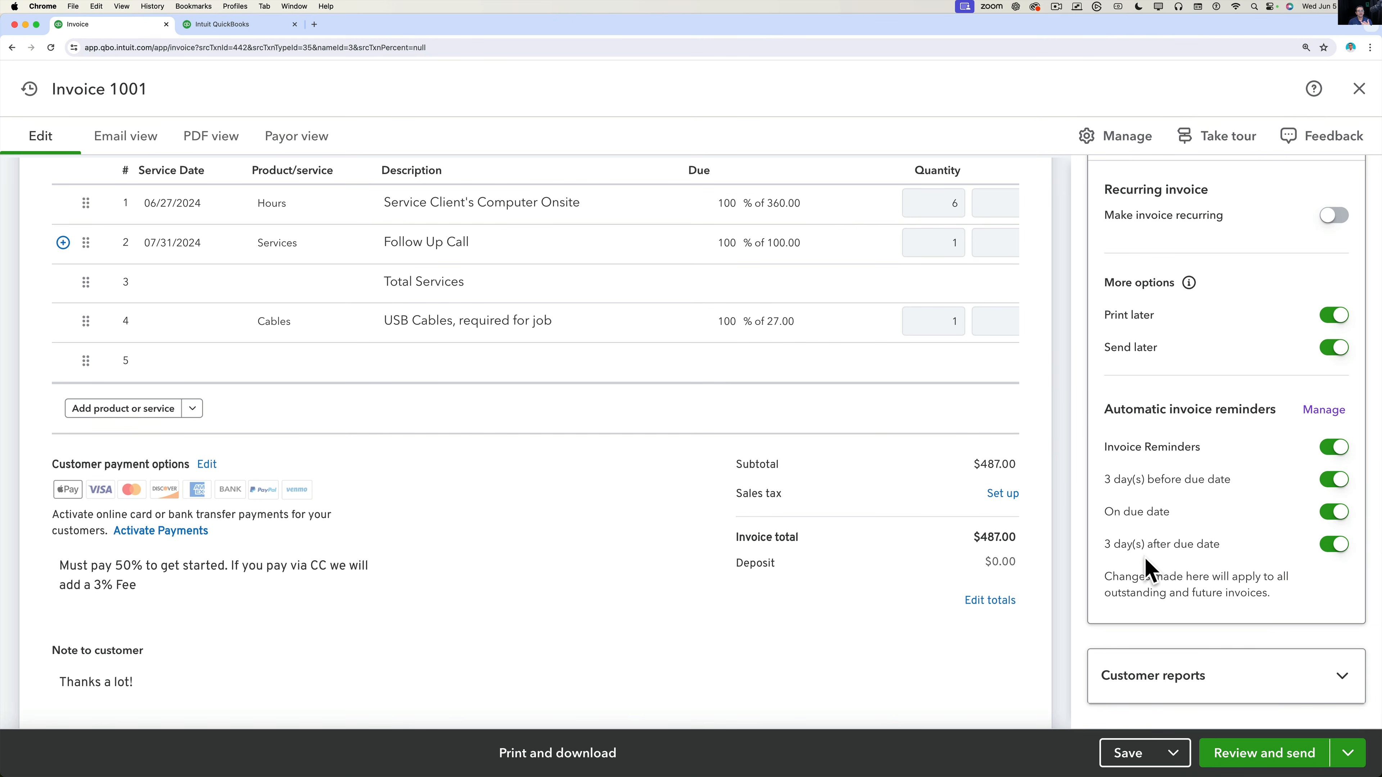
pyautogui.click(1341, 544)
pyautogui.click(1337, 512)
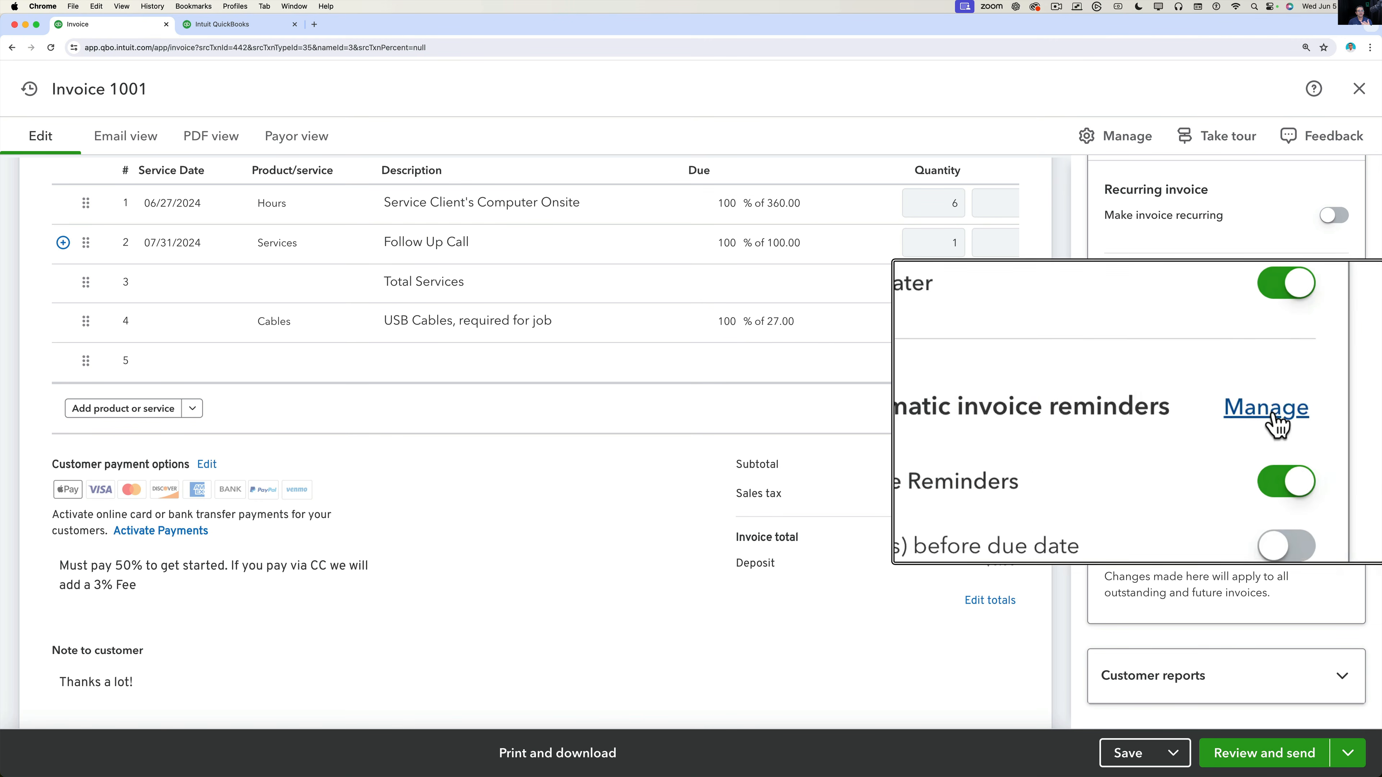
# Open the account-wide invoice reminder settings in Sales settings.
pyautogui.click(1324, 411)
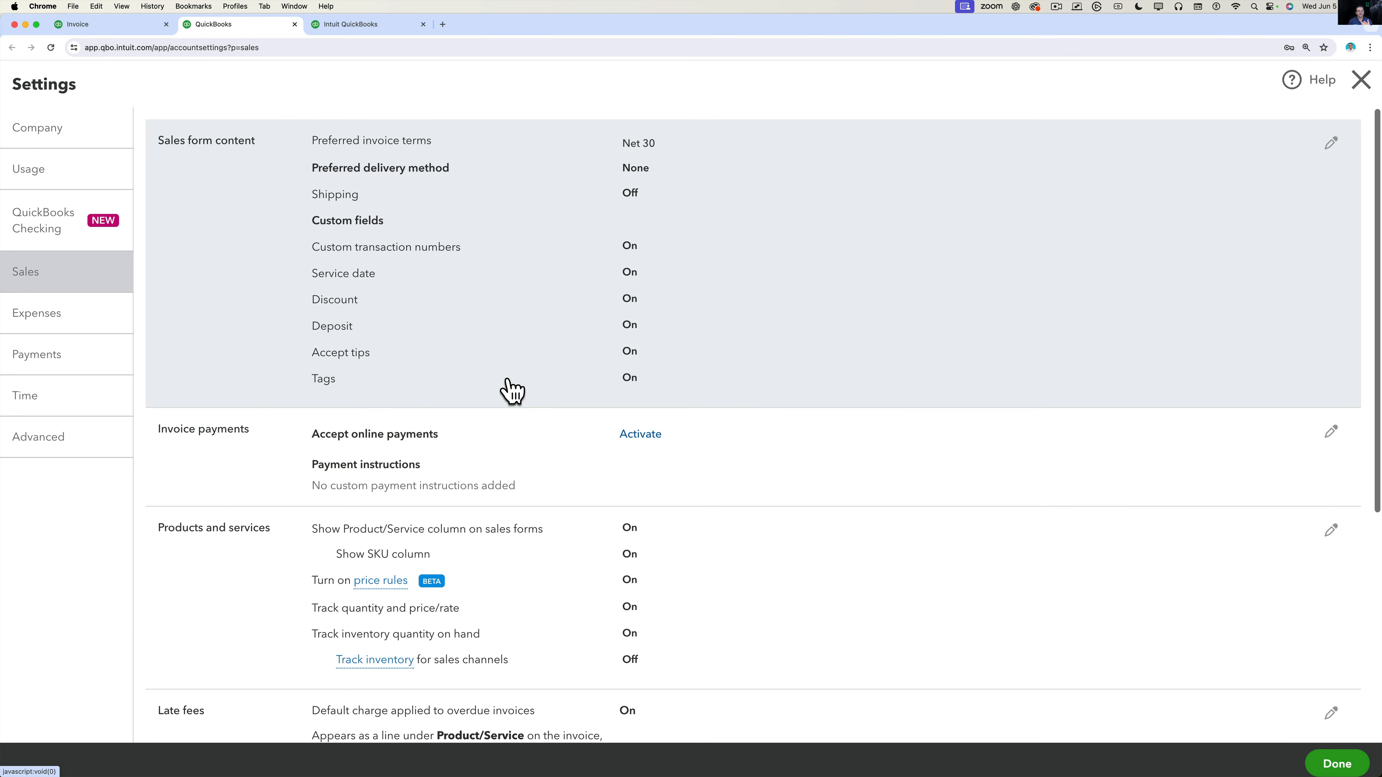
pyautogui.scroll(-3, 509, 388)
pyautogui.scroll(-1, 509, 388)
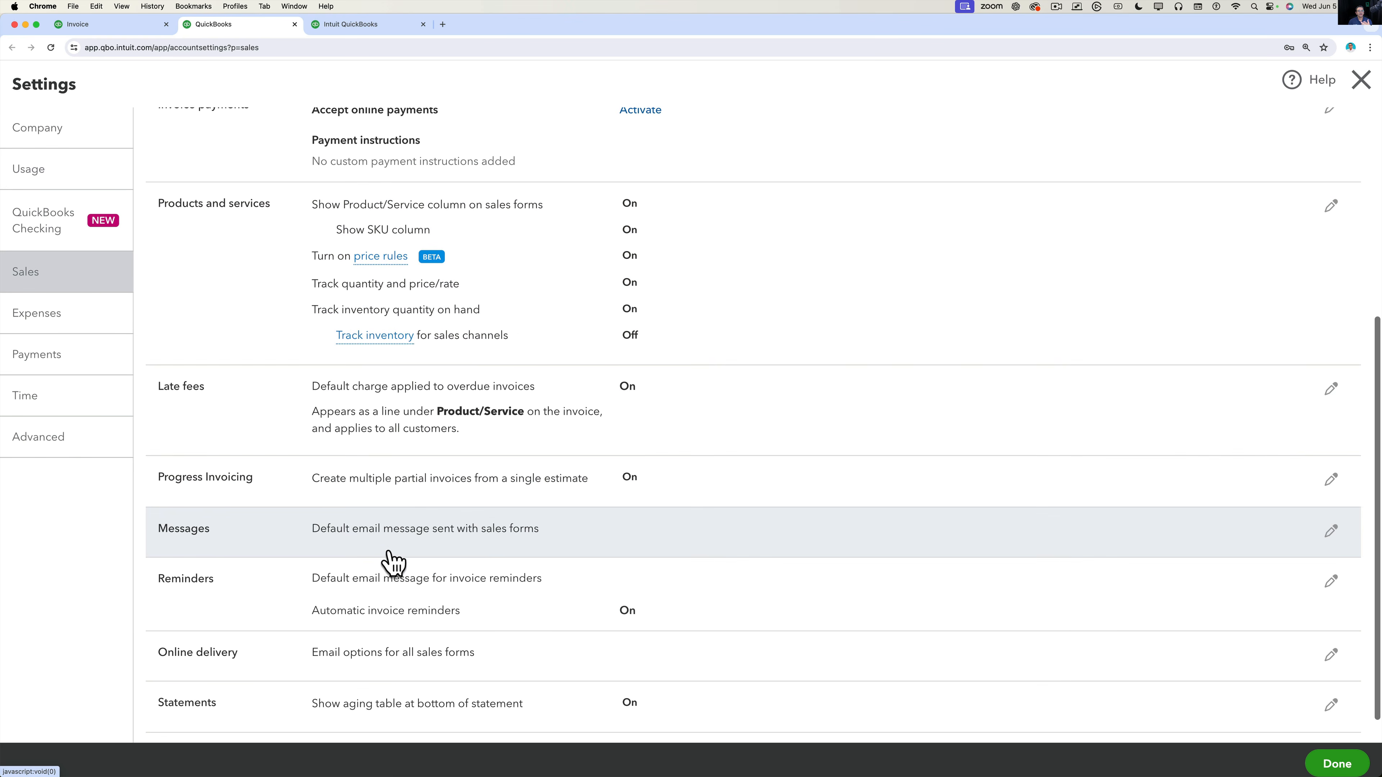
pyautogui.click(384, 625)
pyautogui.scroll(-7, 485, 599)
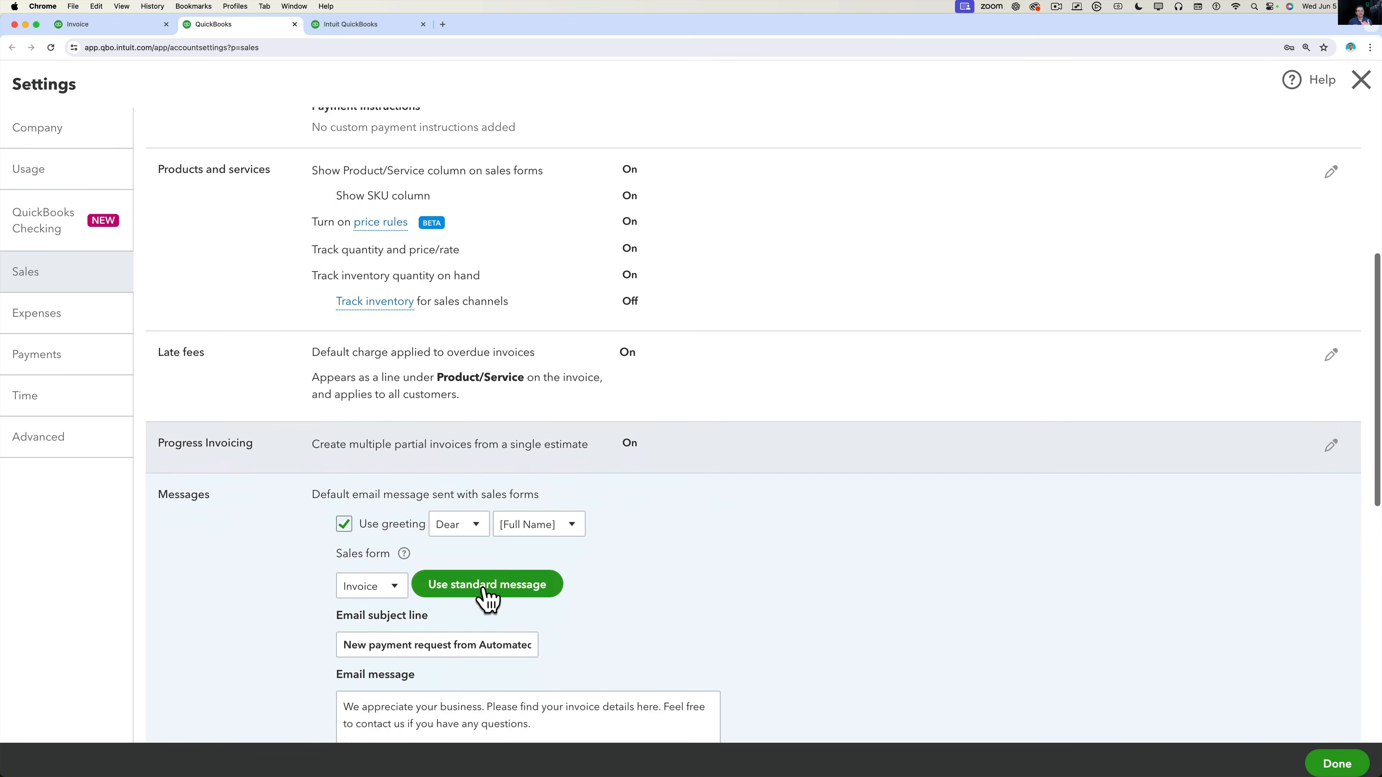
pyautogui.scroll(-6, 486, 599)
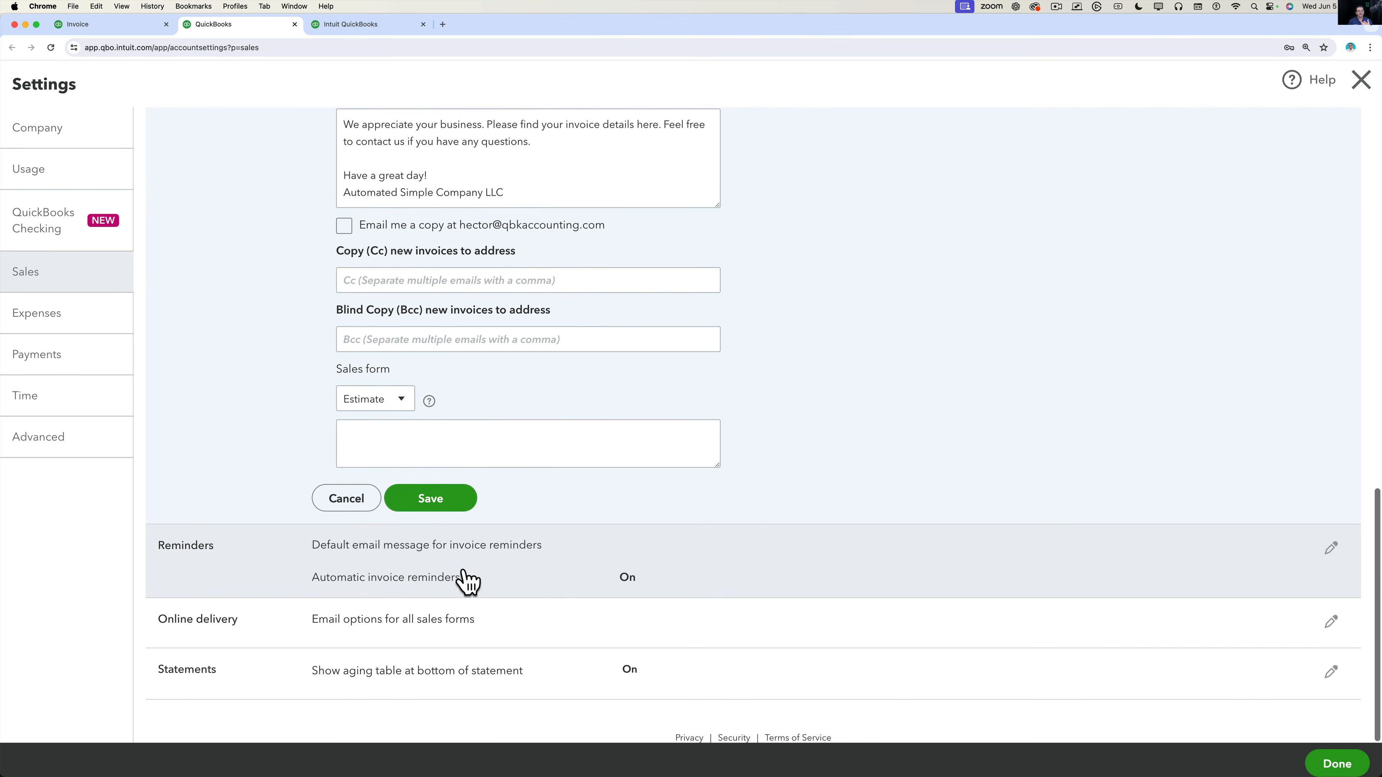
pyautogui.click(465, 579)
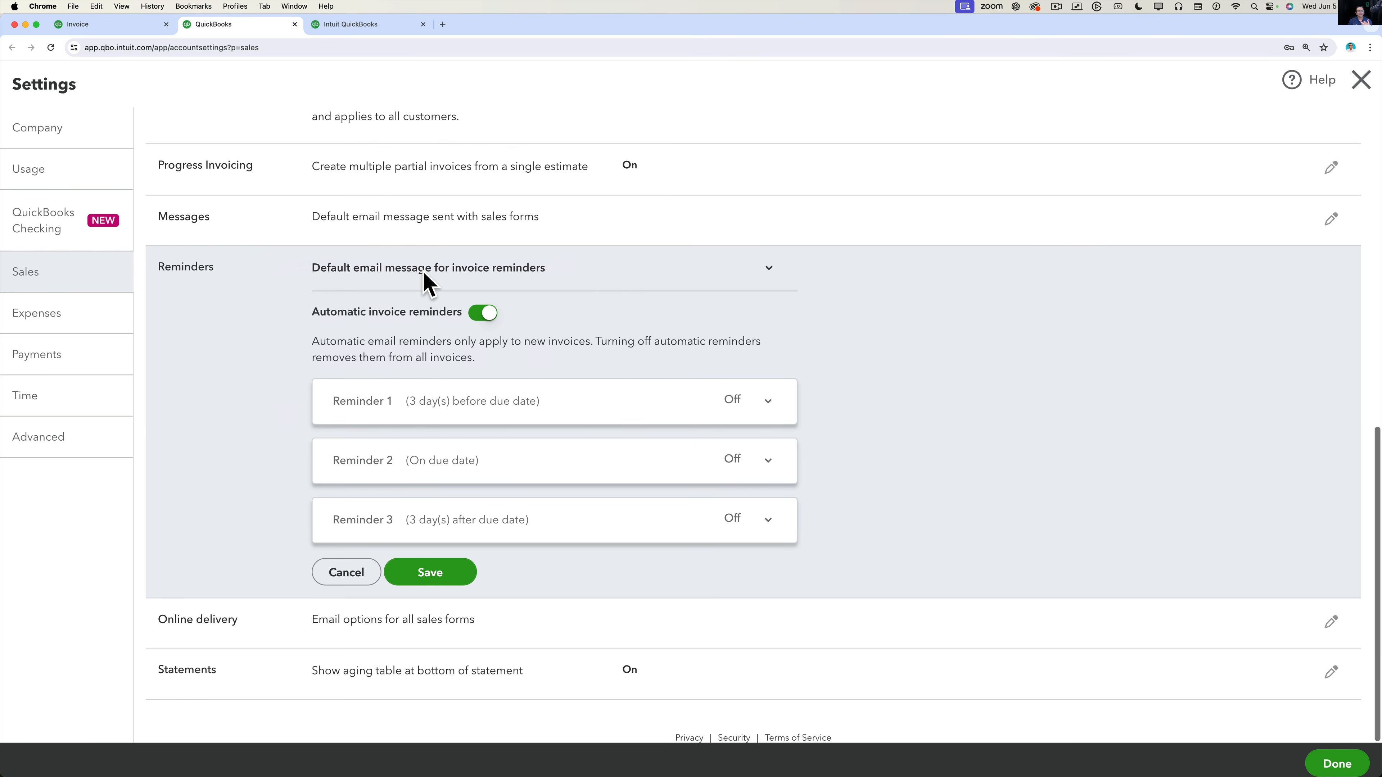
# Expand the default reminder email message and put it into editing.
pyautogui.click(768, 269)
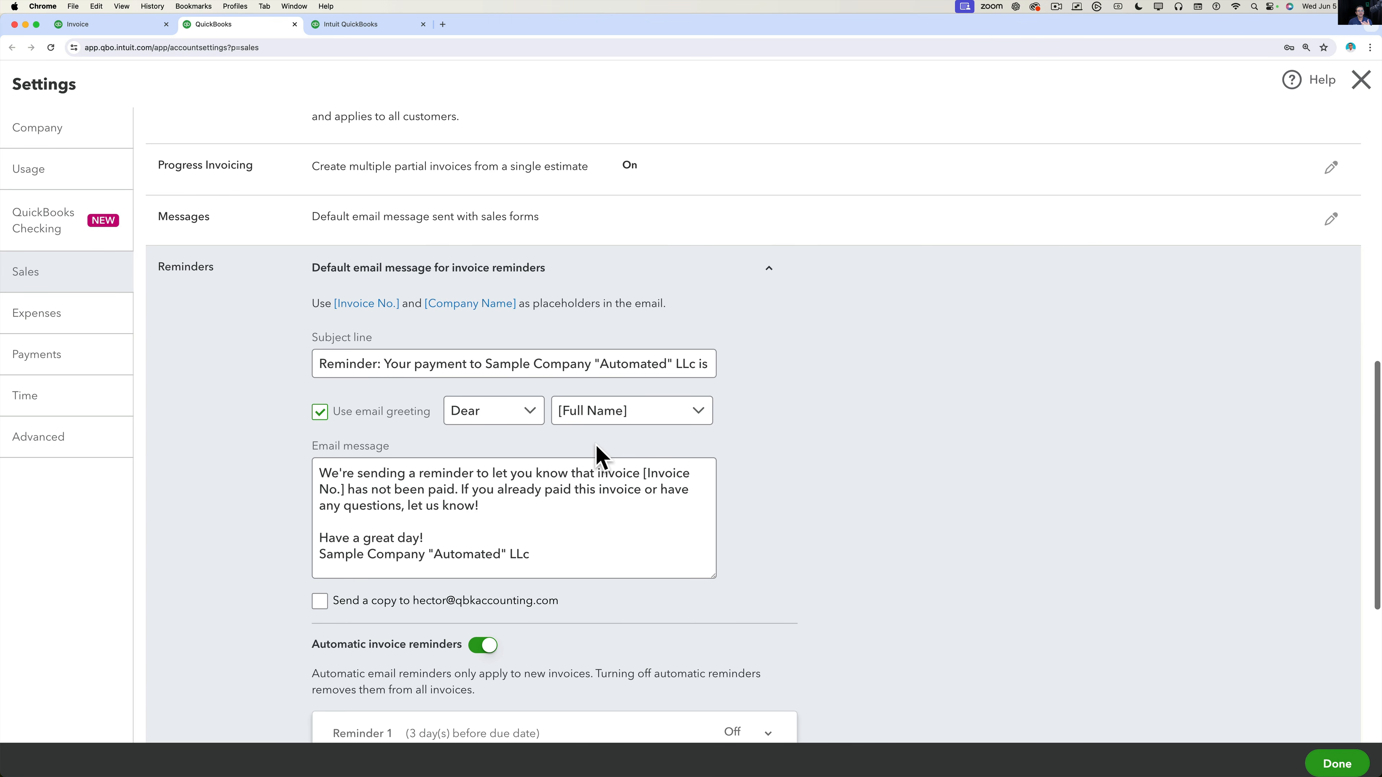
pyautogui.scroll(-3, 598, 457)
pyautogui.scroll(2, 598, 456)
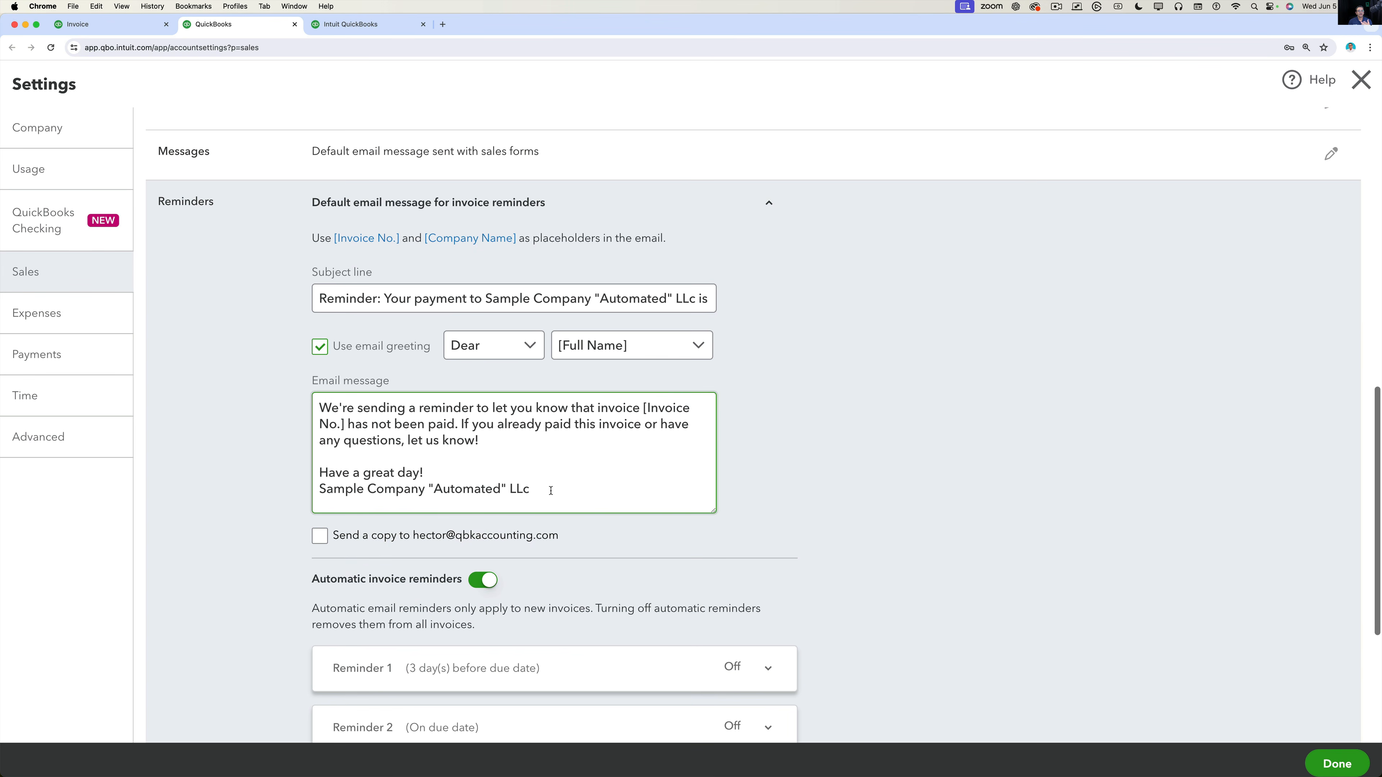
pyautogui.moveTo(550, 490); pyautogui.dragTo(591, 445)
pyautogui.click(385, 403)
pyautogui.click(581, 452)
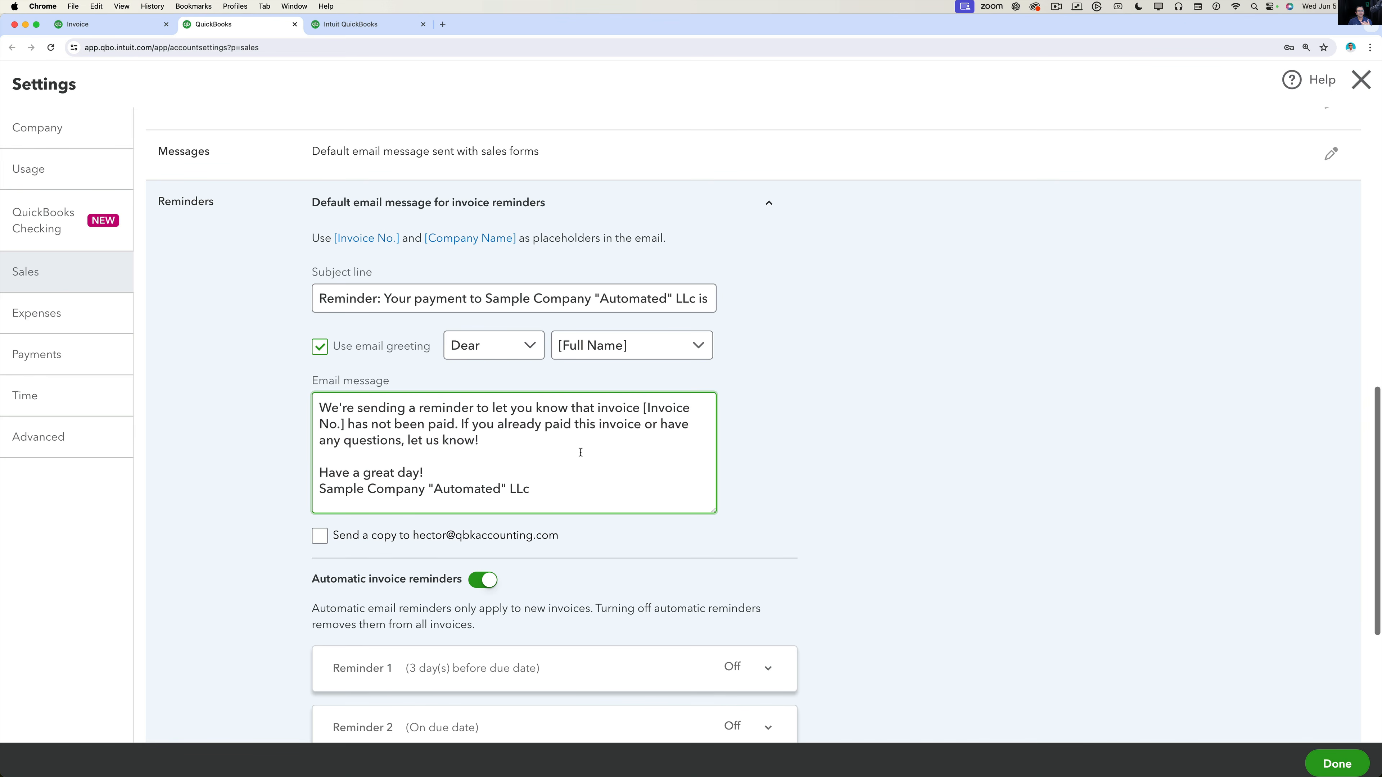
pyautogui.scroll(-5, 580, 452)
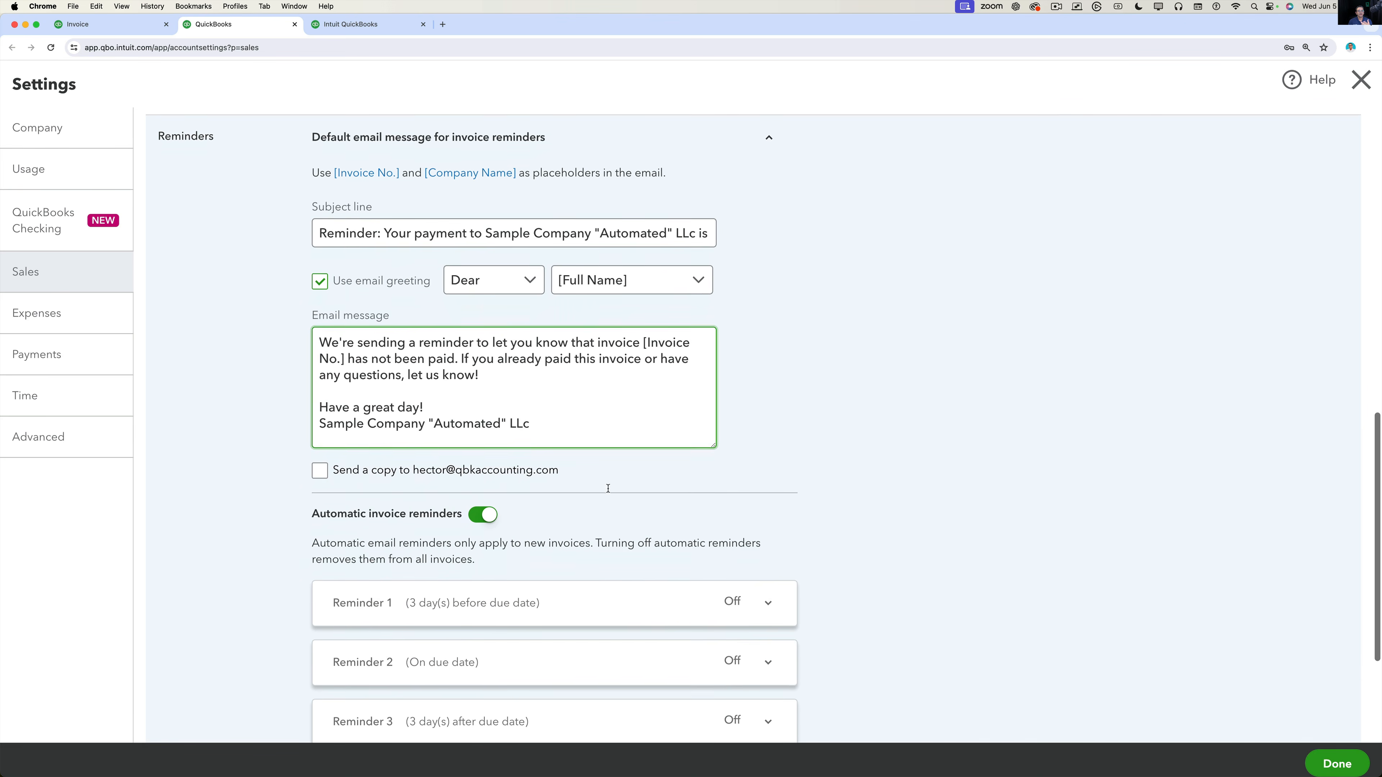
# Turn on Reminder 1 to send 7 days before the due date.
pyautogui.click(768, 464)
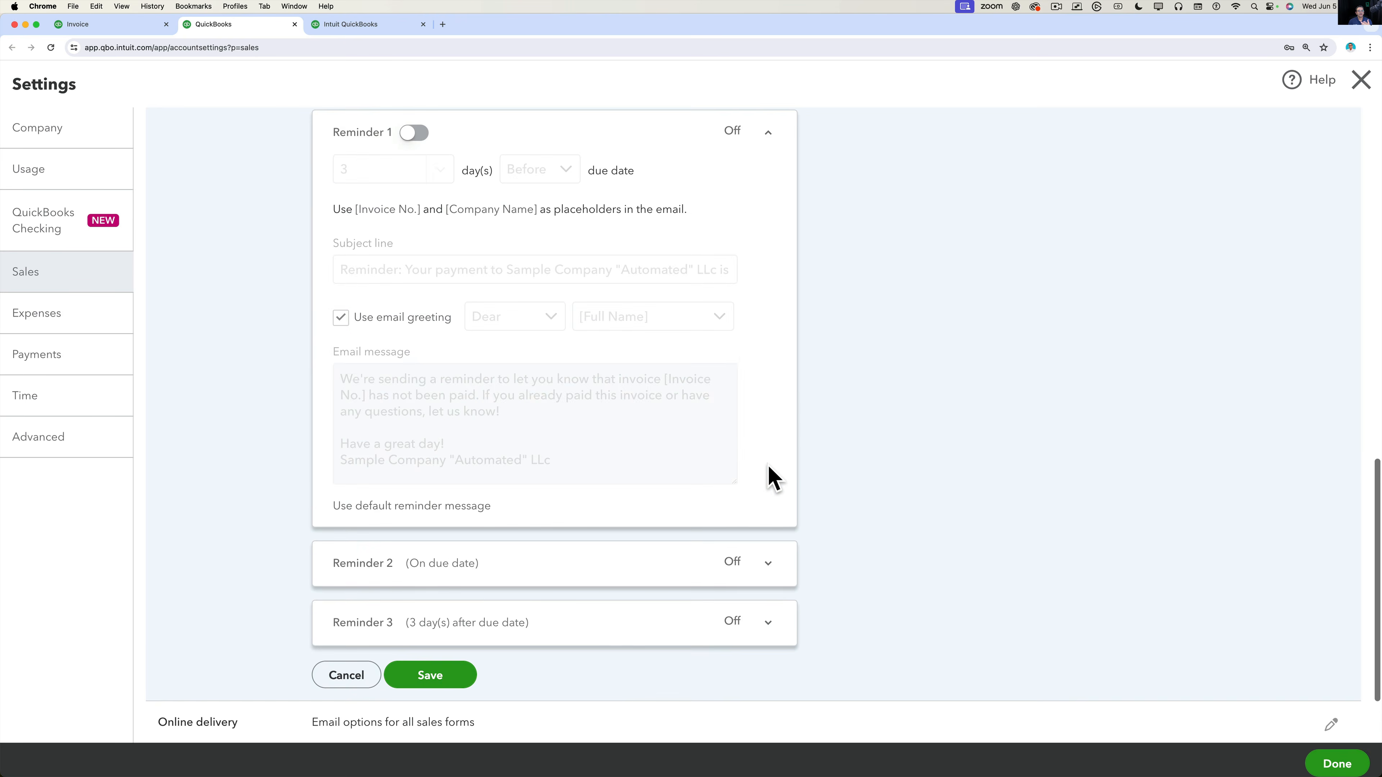
pyautogui.click(408, 301)
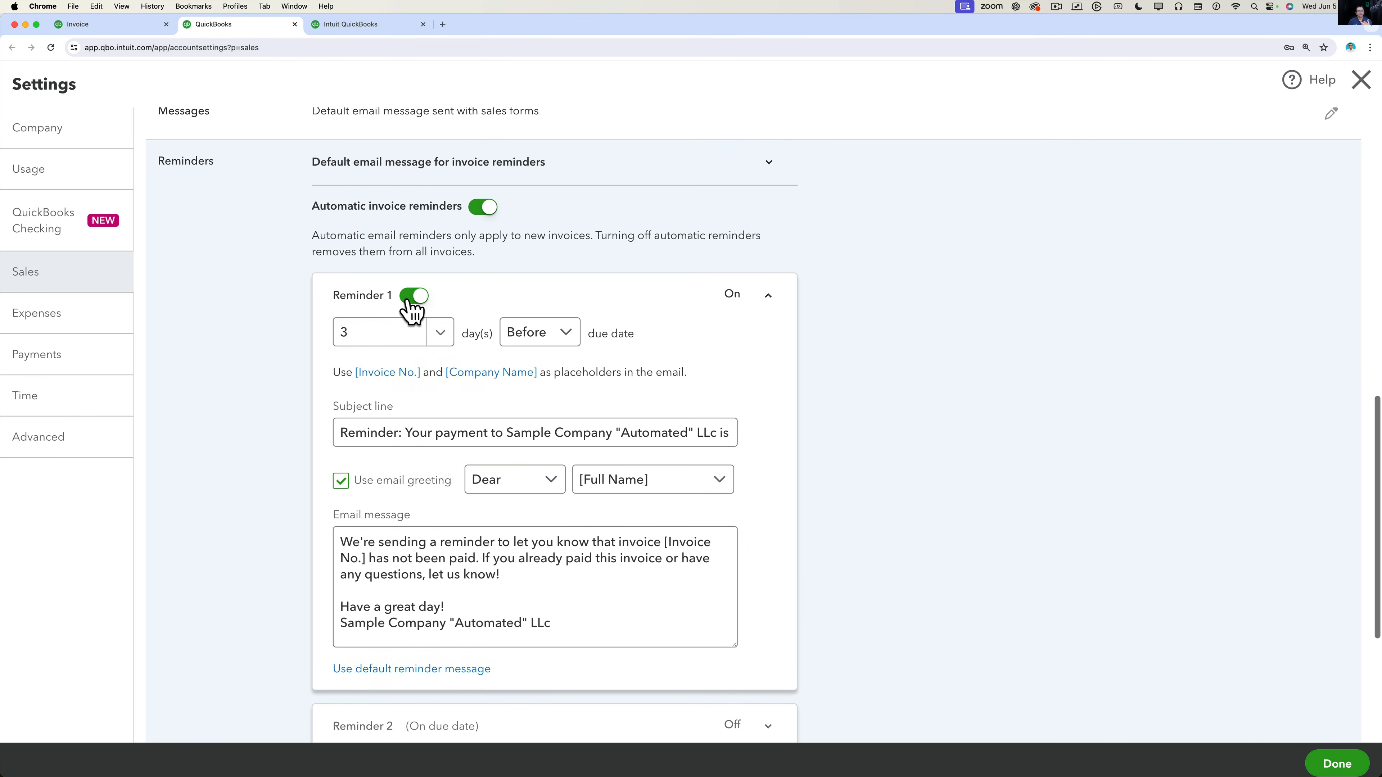
pyautogui.click(440, 338)
pyautogui.click(373, 396)
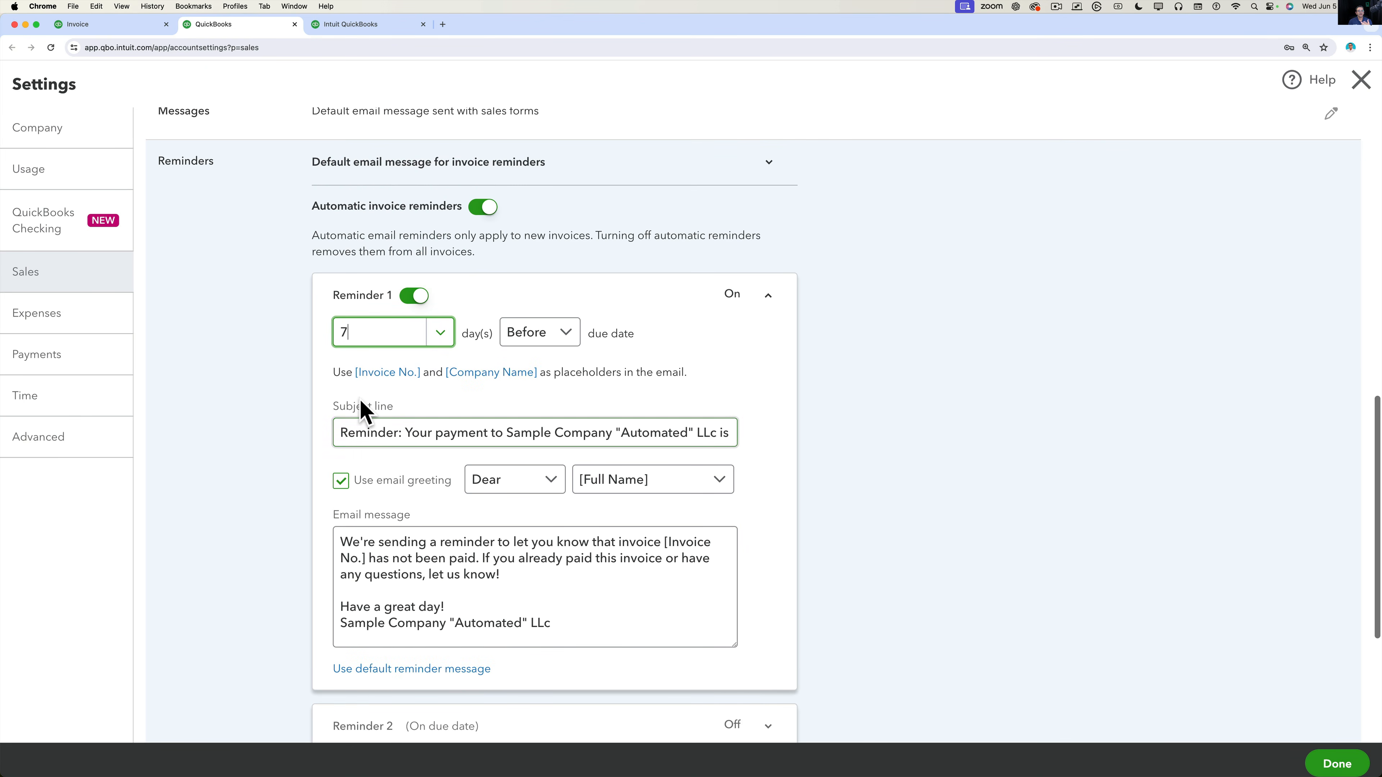
pyautogui.click(768, 295)
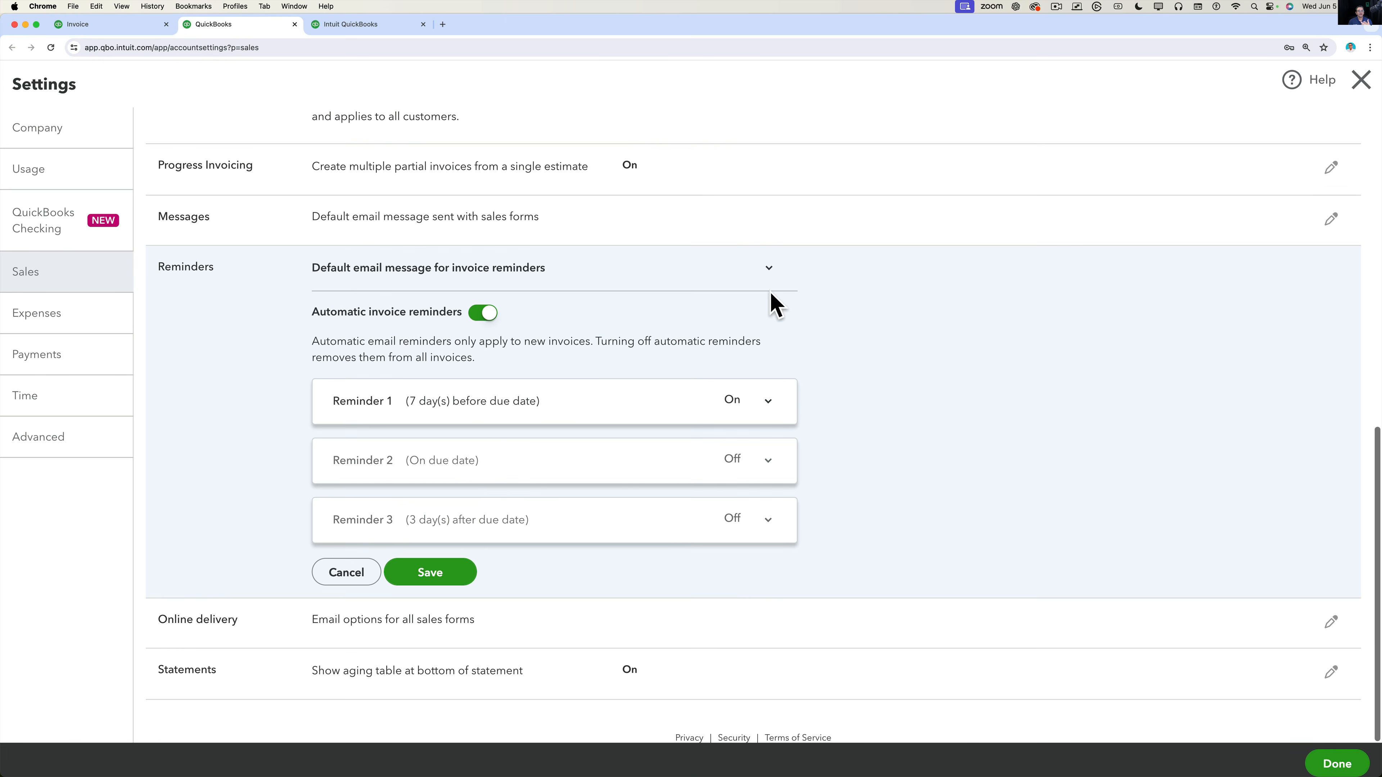
# Turn on Reminder 2 to send on the due date.
pyautogui.click(766, 461)
pyautogui.click(409, 462)
pyautogui.click(441, 499)
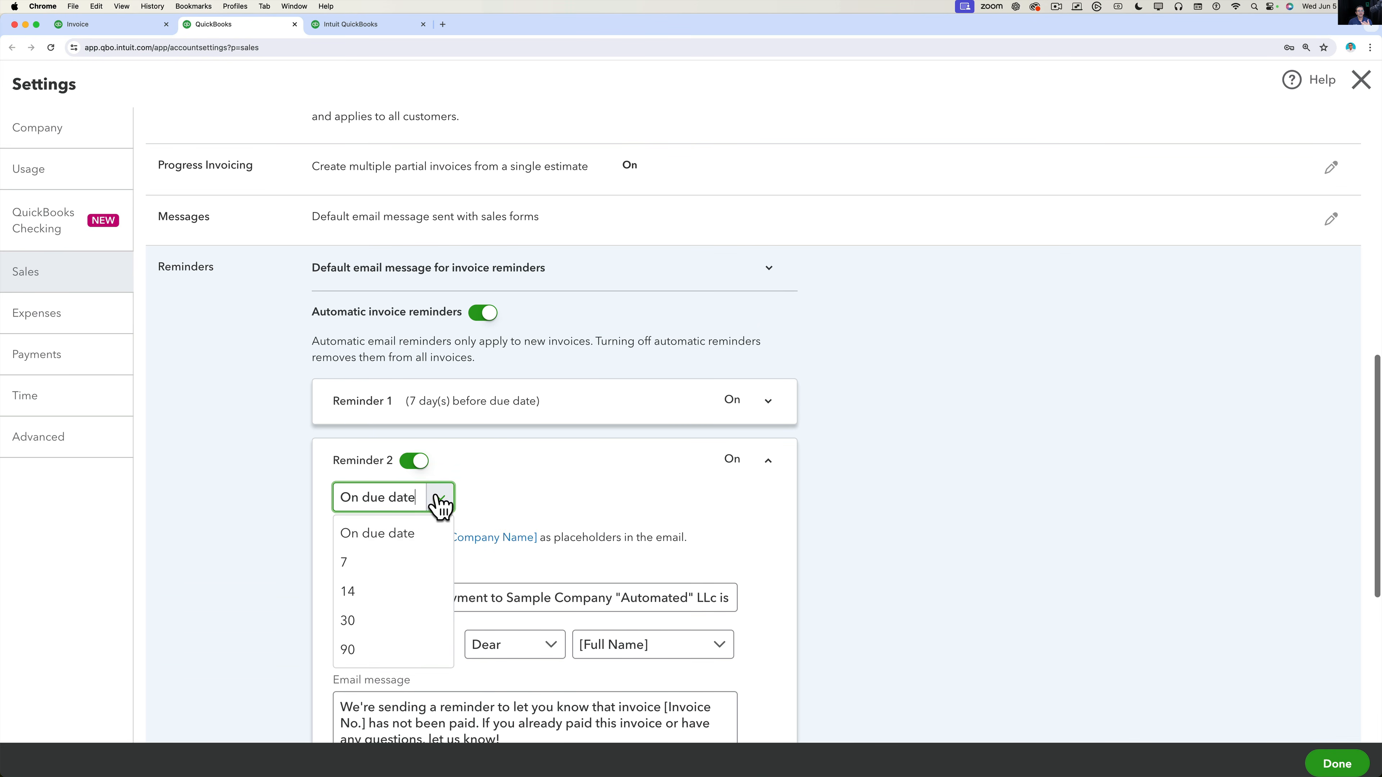
pyautogui.click(522, 497)
pyautogui.click(766, 460)
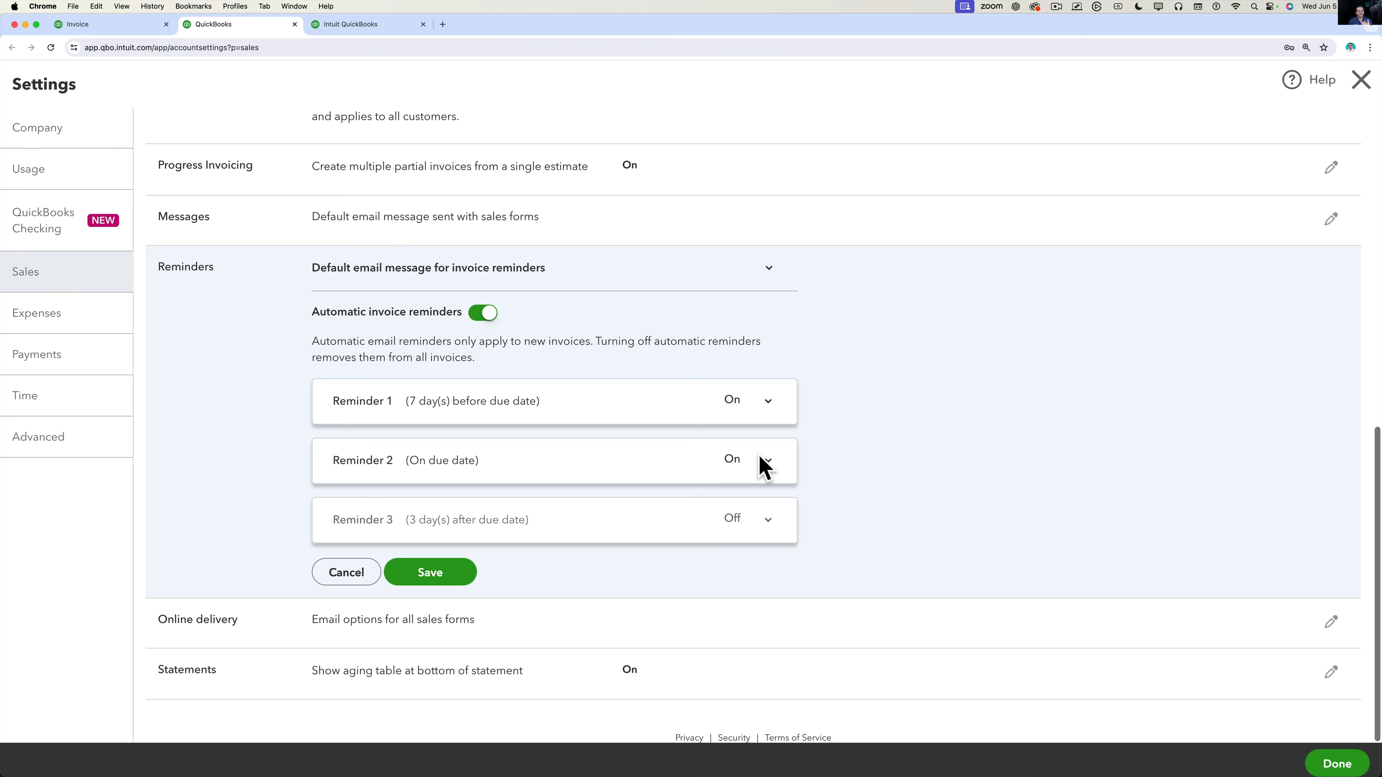
# Turn on Reminder 3 at 14 days after the due date, save, and return home.
pyautogui.click(520, 523)
pyautogui.scroll(-2, 490, 522)
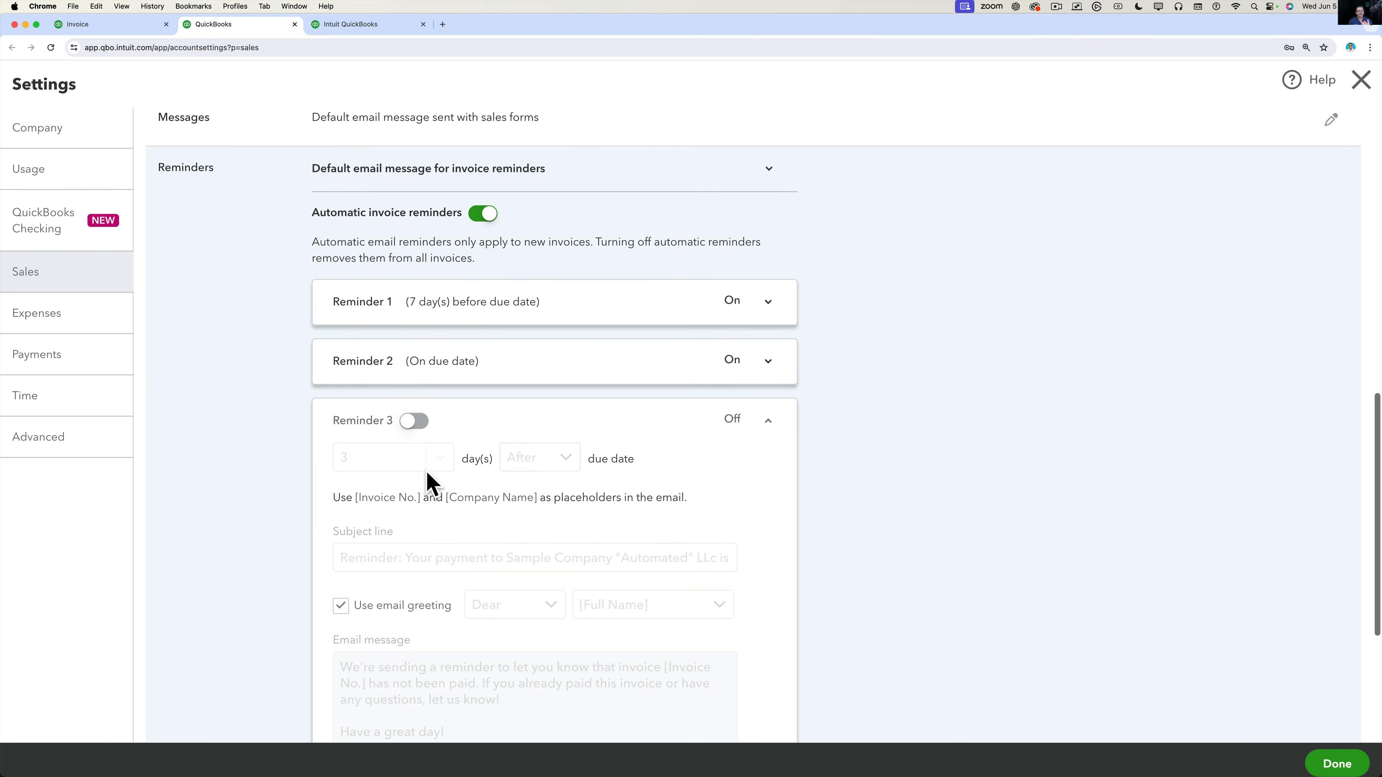
pyautogui.click(414, 421)
pyautogui.click(440, 462)
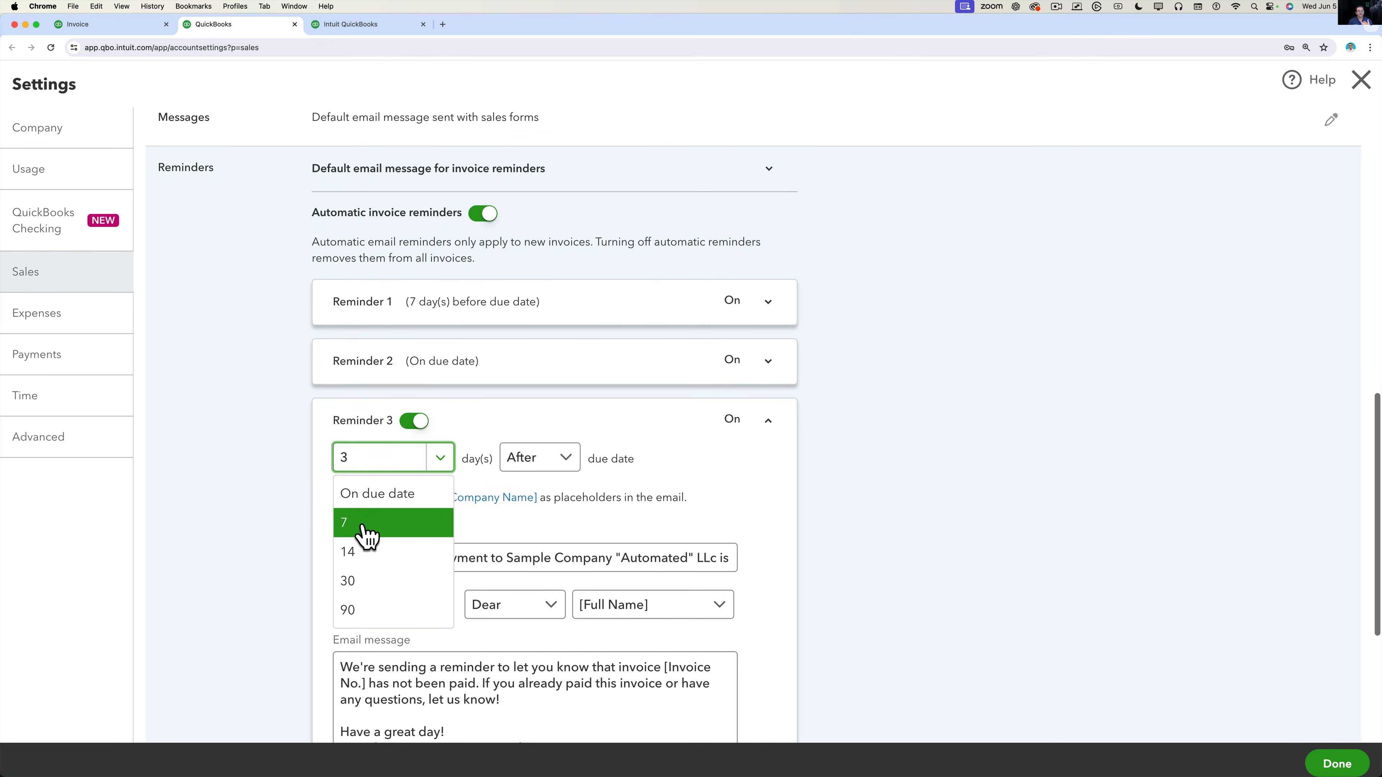
pyautogui.click(361, 555)
pyautogui.scroll(-3, 663, 463)
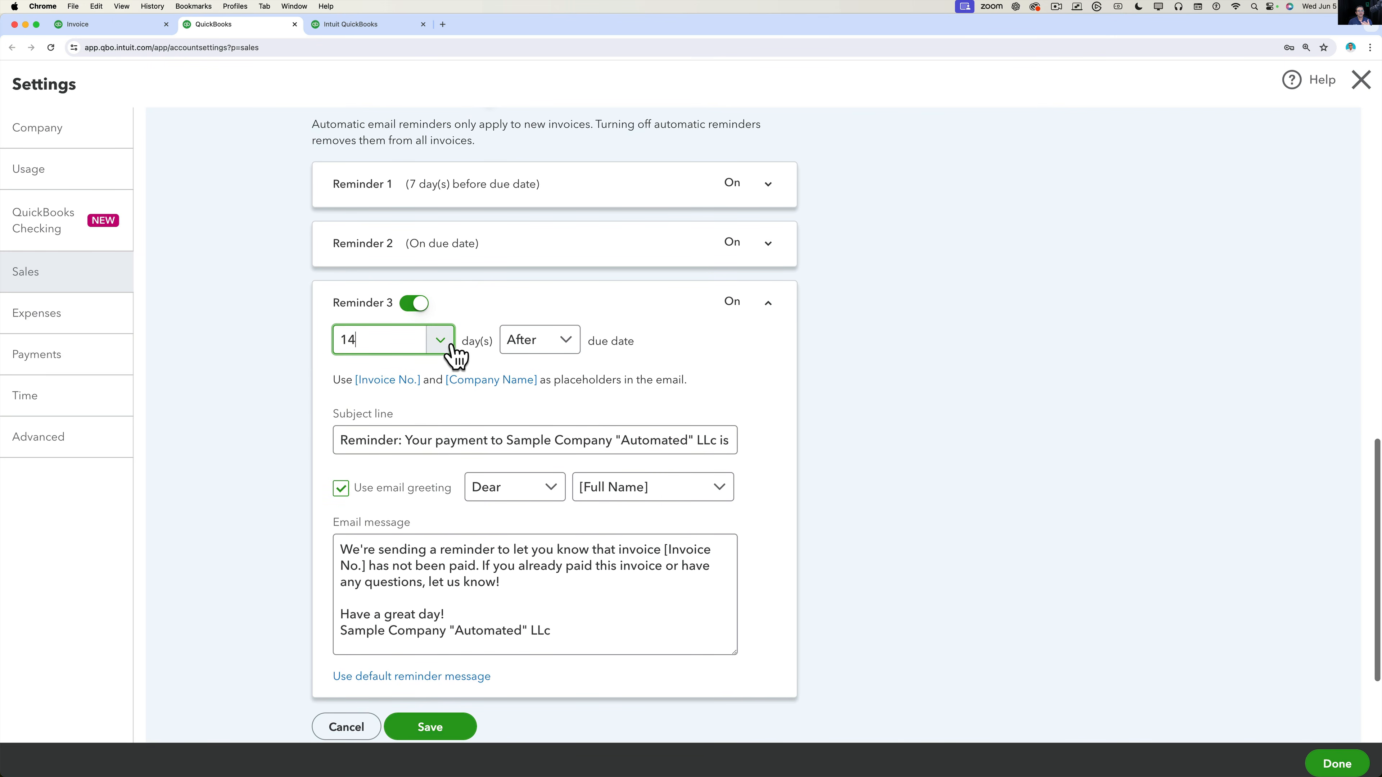
pyautogui.click(441, 341)
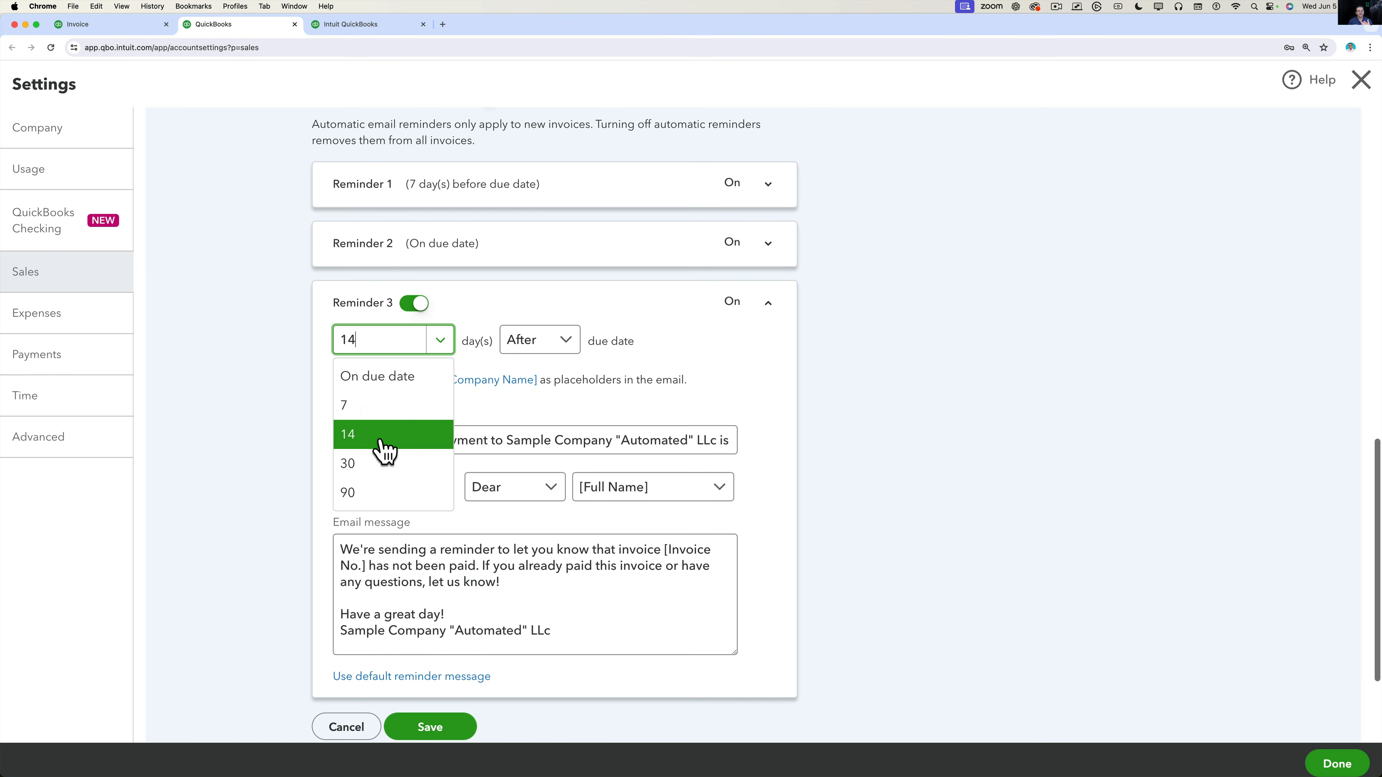
pyautogui.click(765, 352)
pyautogui.click(768, 306)
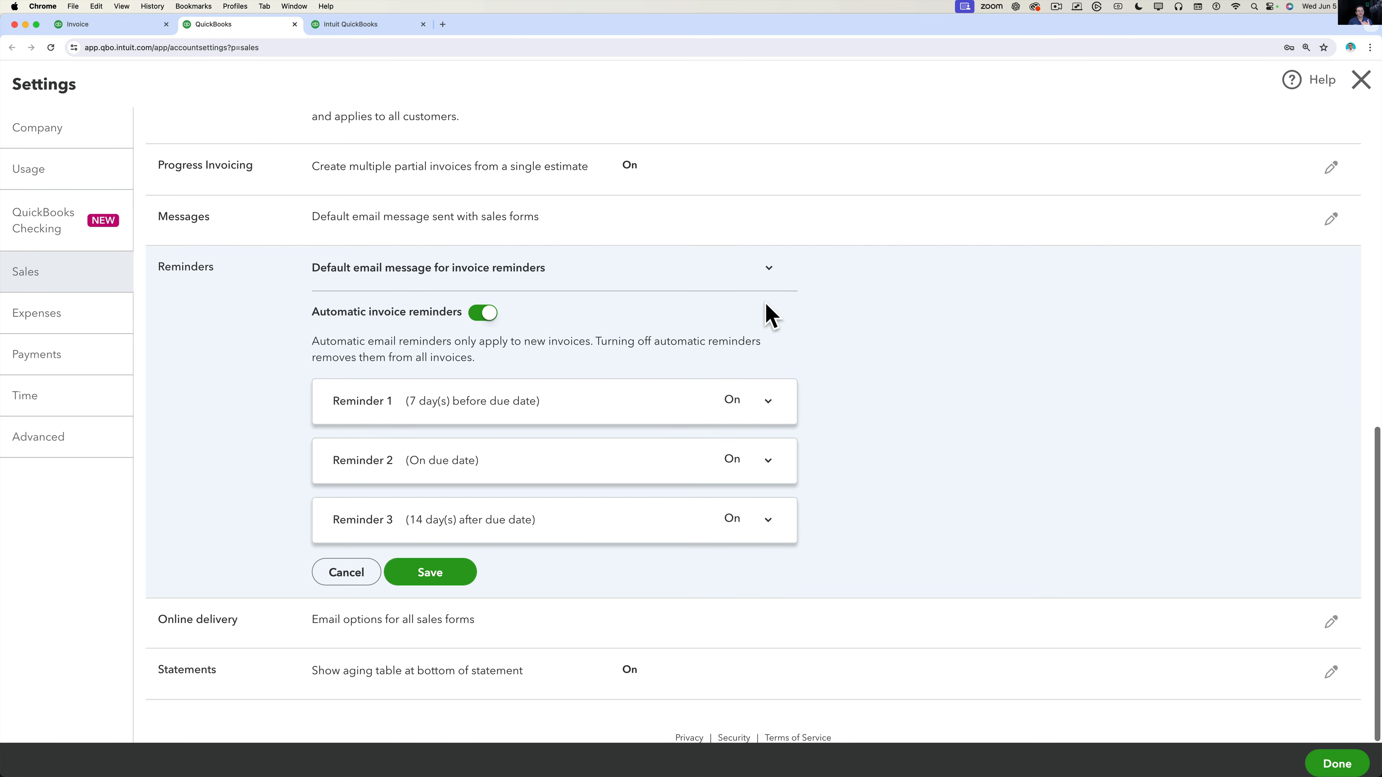
pyautogui.click(457, 572)
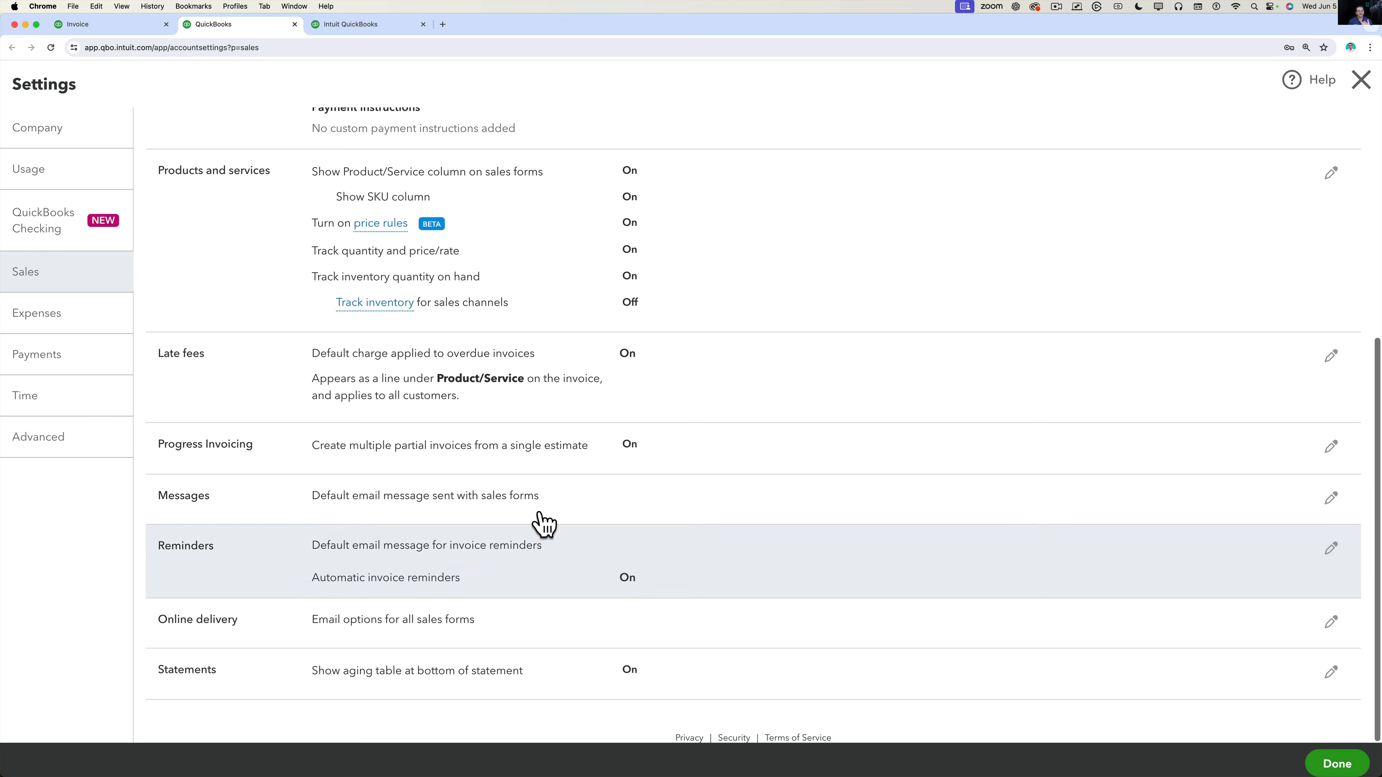
pyautogui.click(1337, 764)
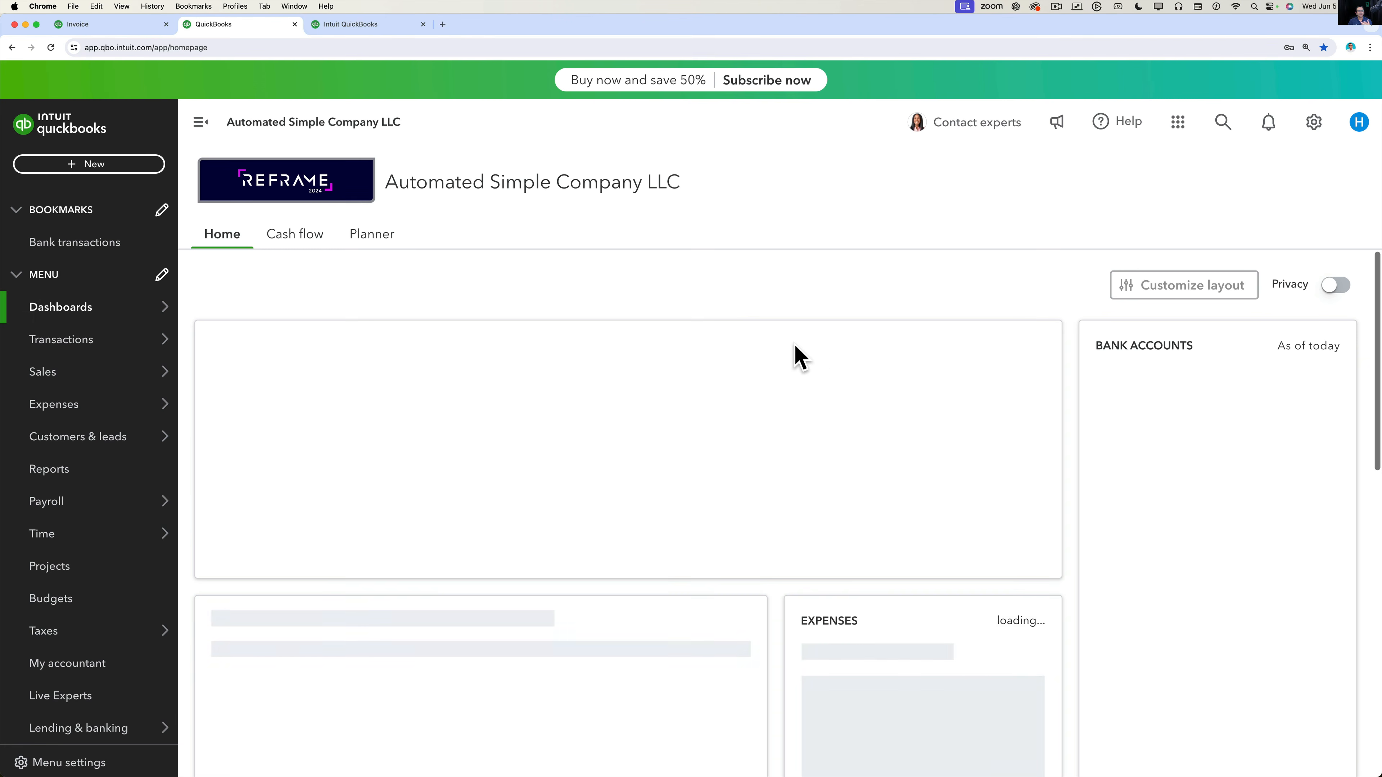
# Return to Invoice 1001 and highlight the note about outstanding and future invoices.
pyautogui.click(109, 24)
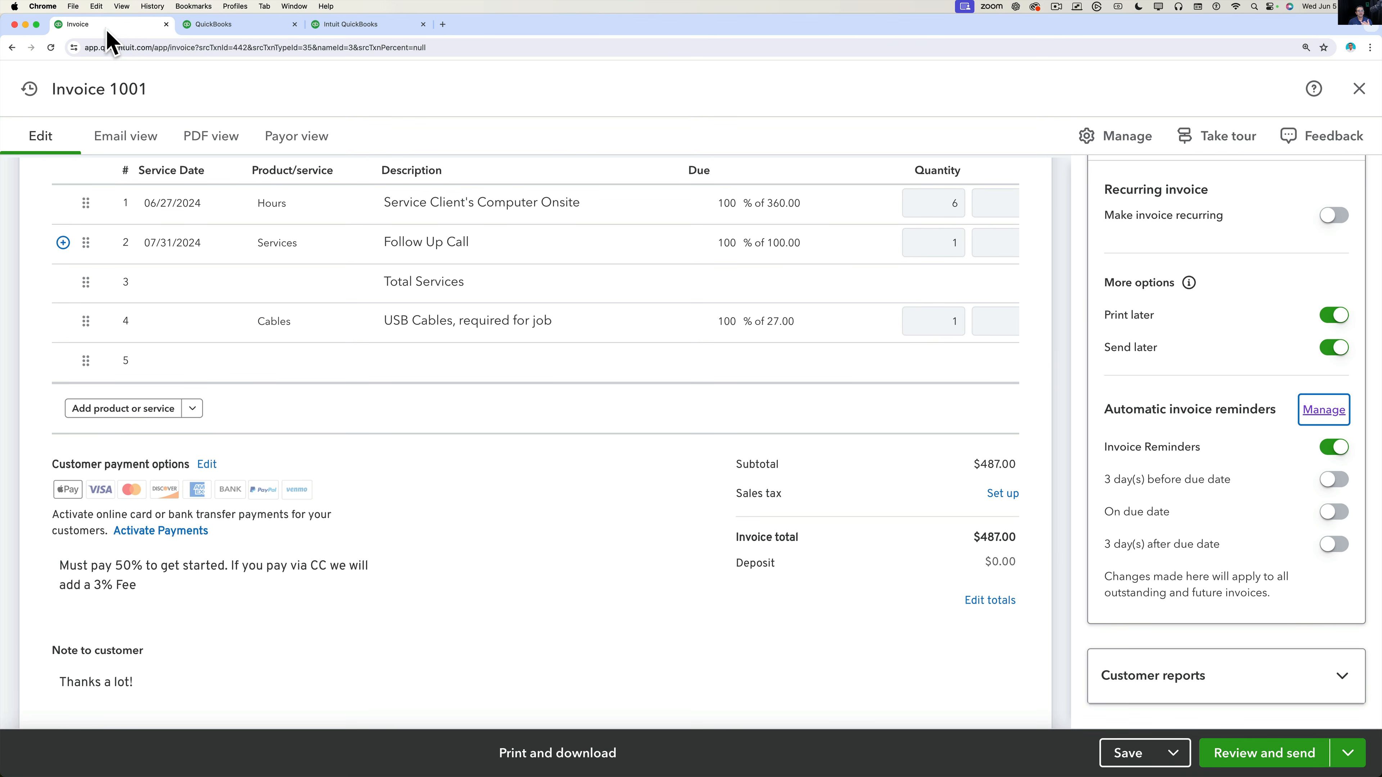
pyautogui.click(1206, 537)
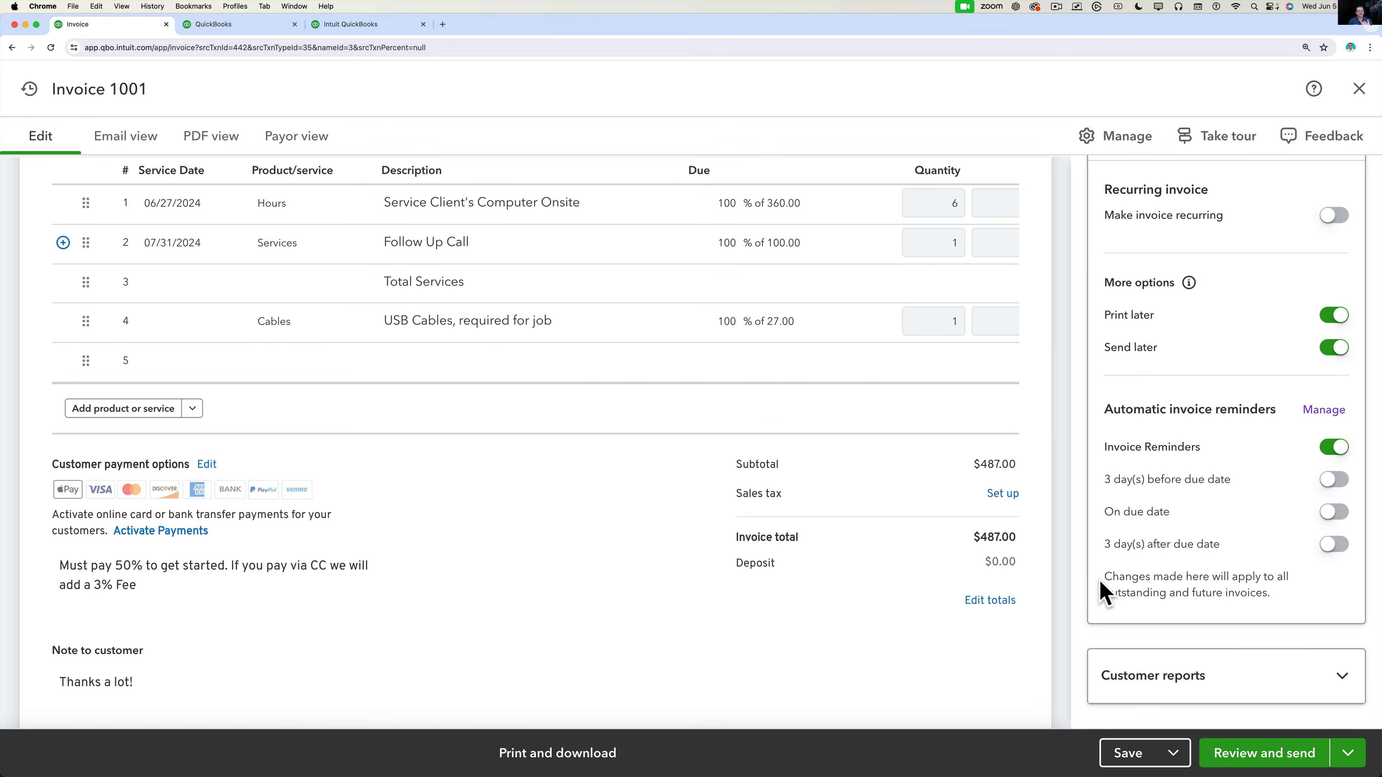
pyautogui.moveTo(1104, 573); pyautogui.dragTo(1285, 607)
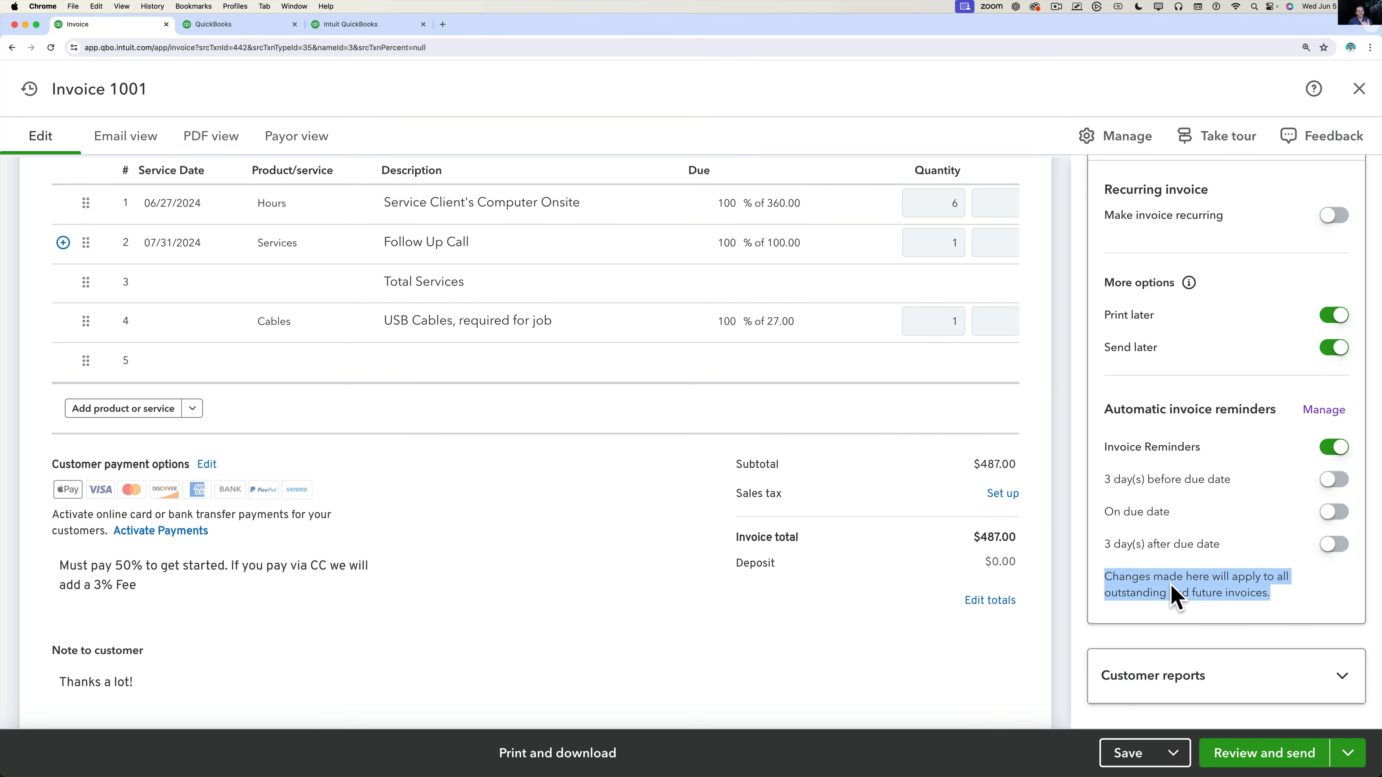
pyautogui.click(1172, 595)
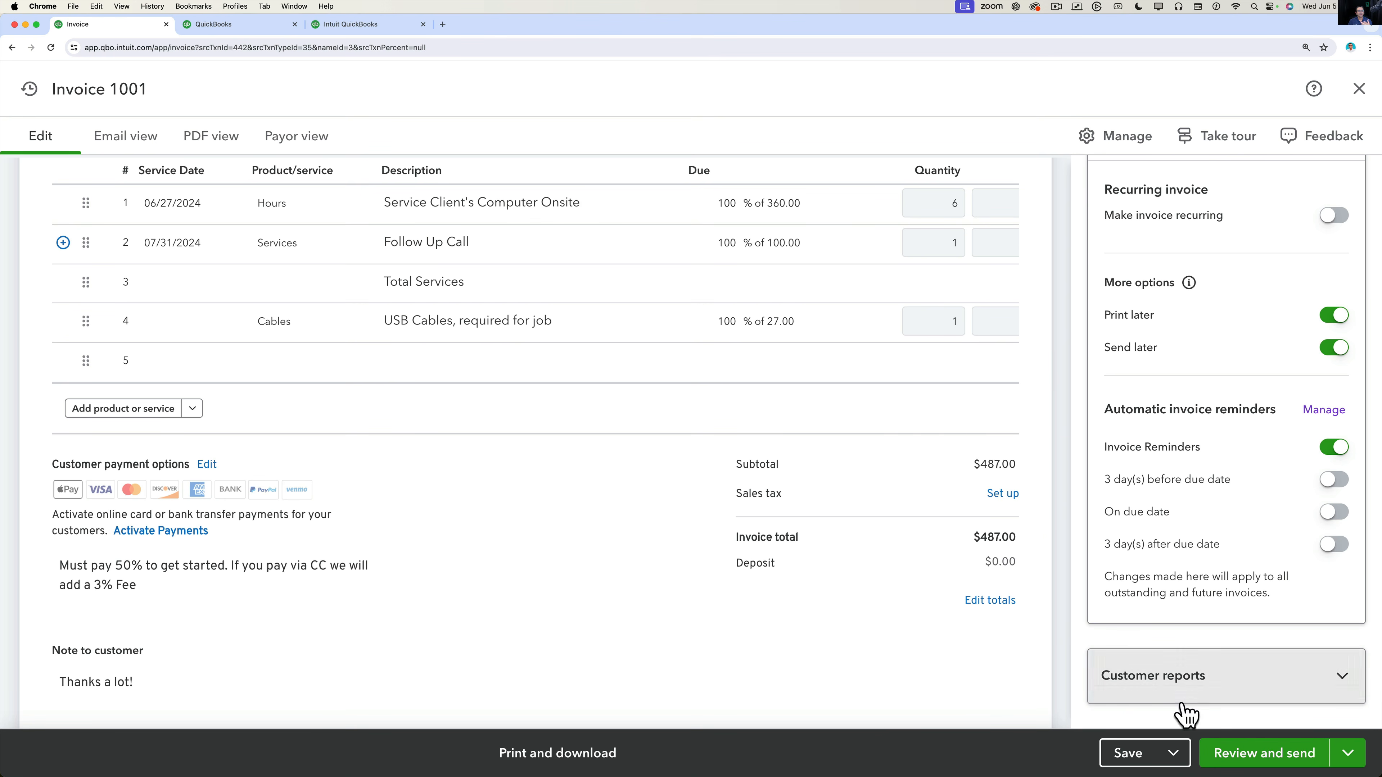
# Expand and collapse the Customer reports options in the sidebar.
pyautogui.click(1201, 688)
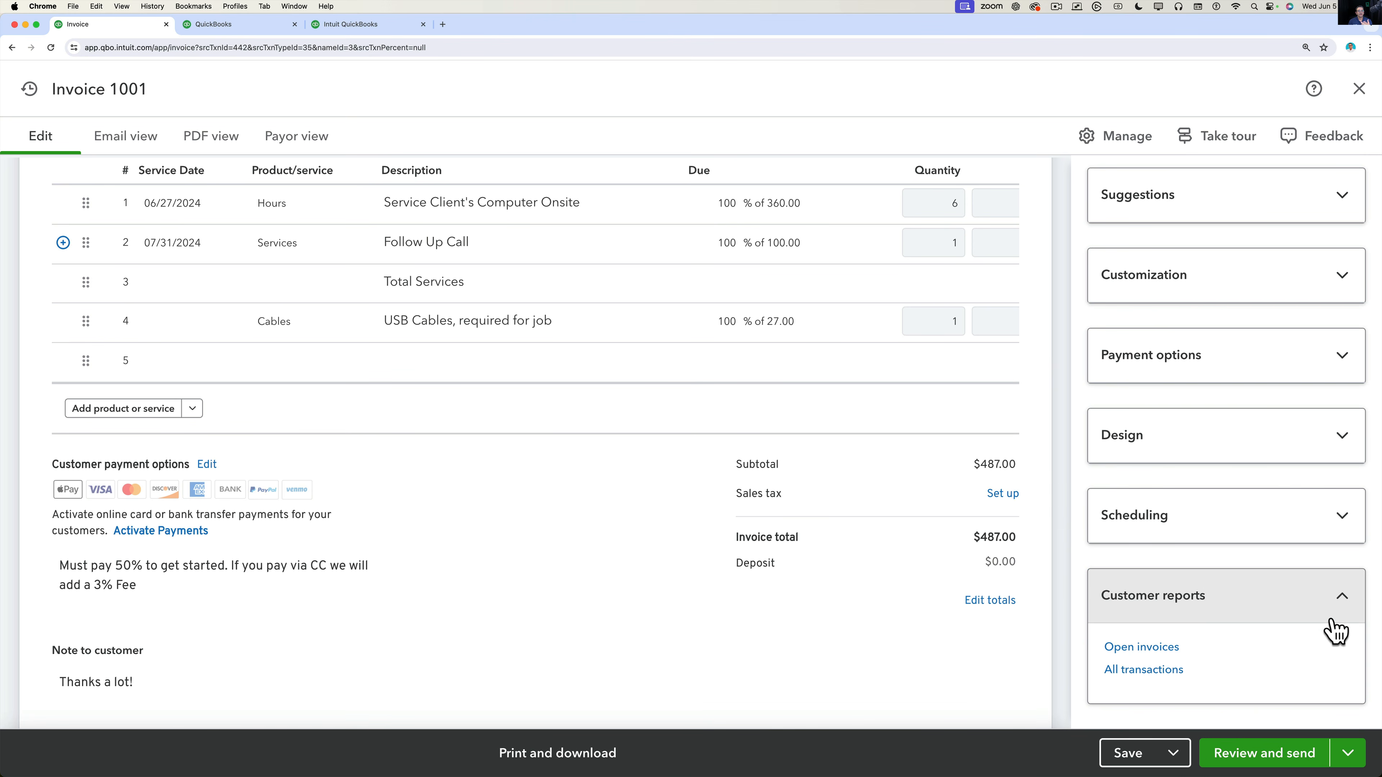
pyautogui.click(1346, 609)
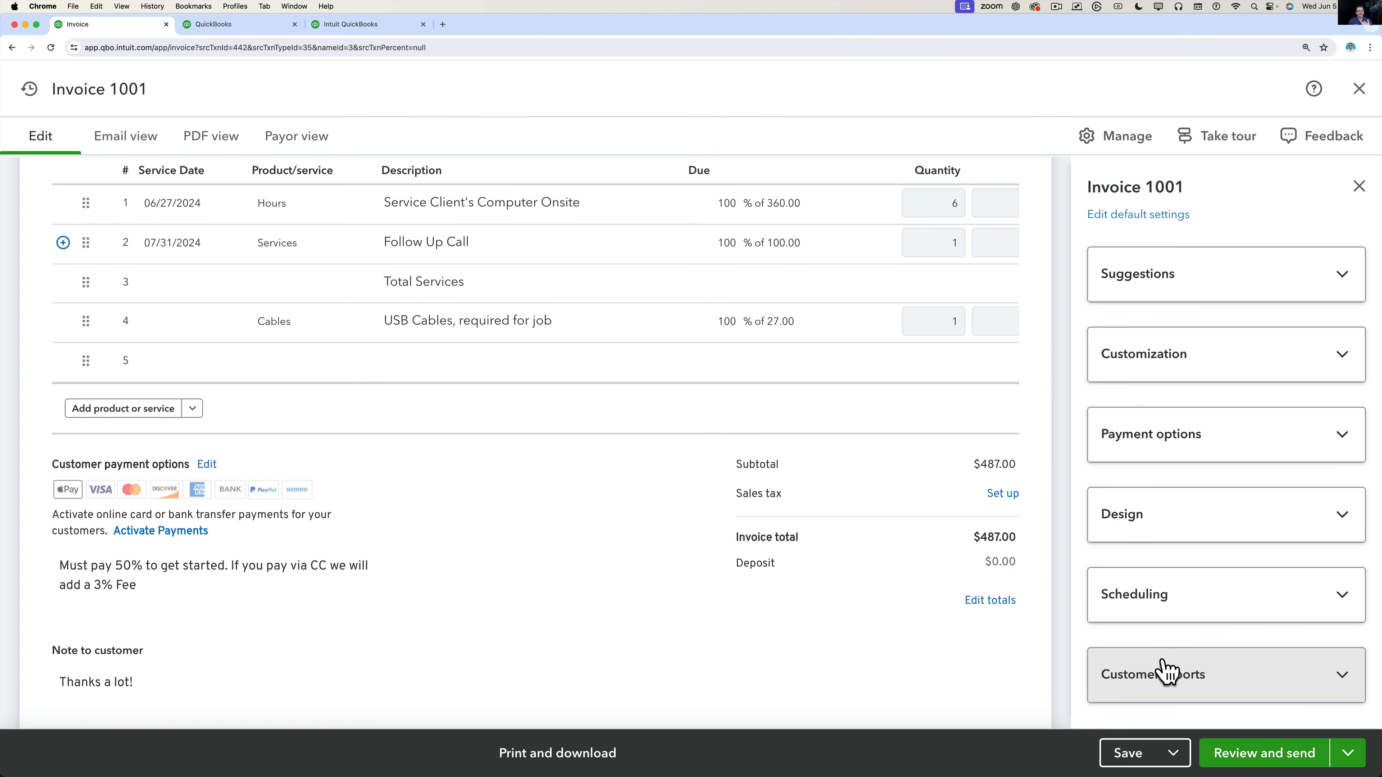
pyautogui.scroll(-3, 786, 571)
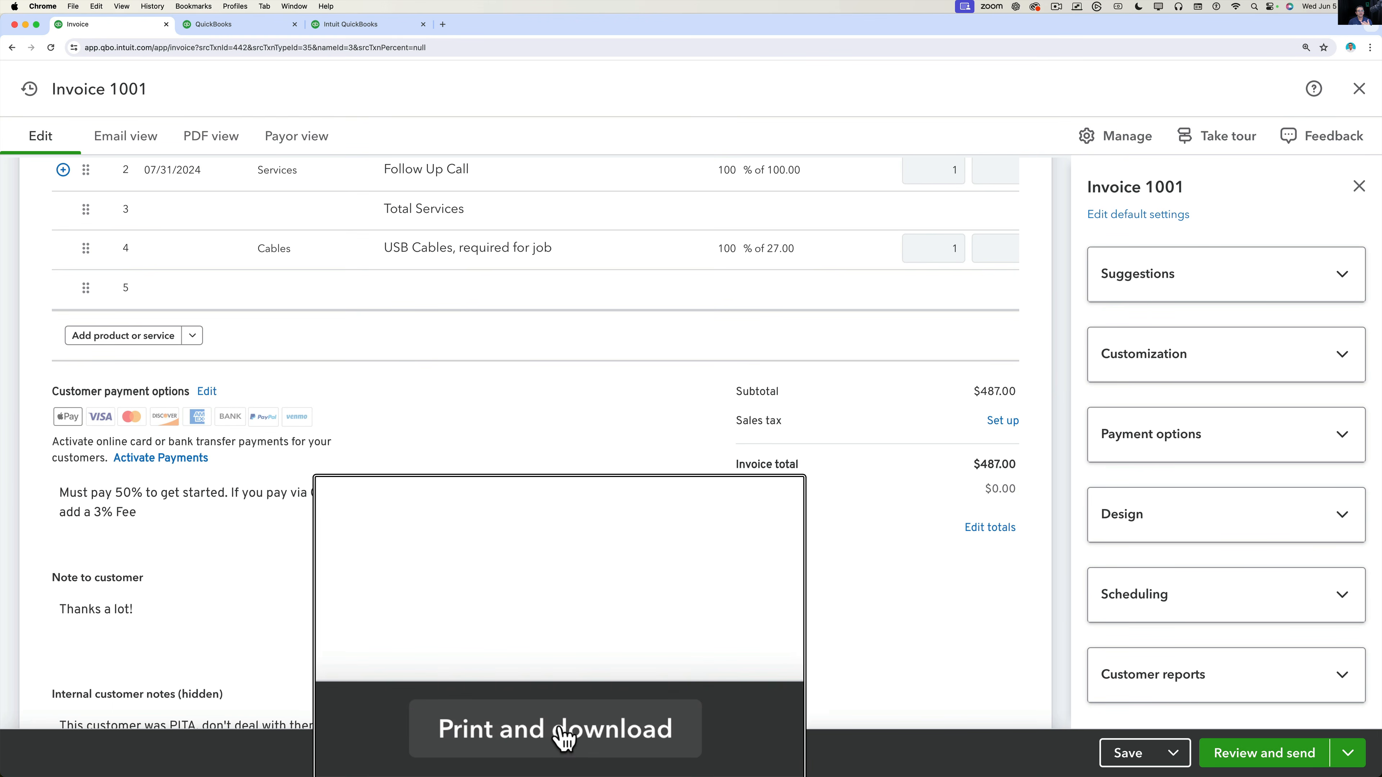
# Save Invoice 1001 via Print and download, accepting the missing Class fields warning.
pyautogui.click(567, 757)
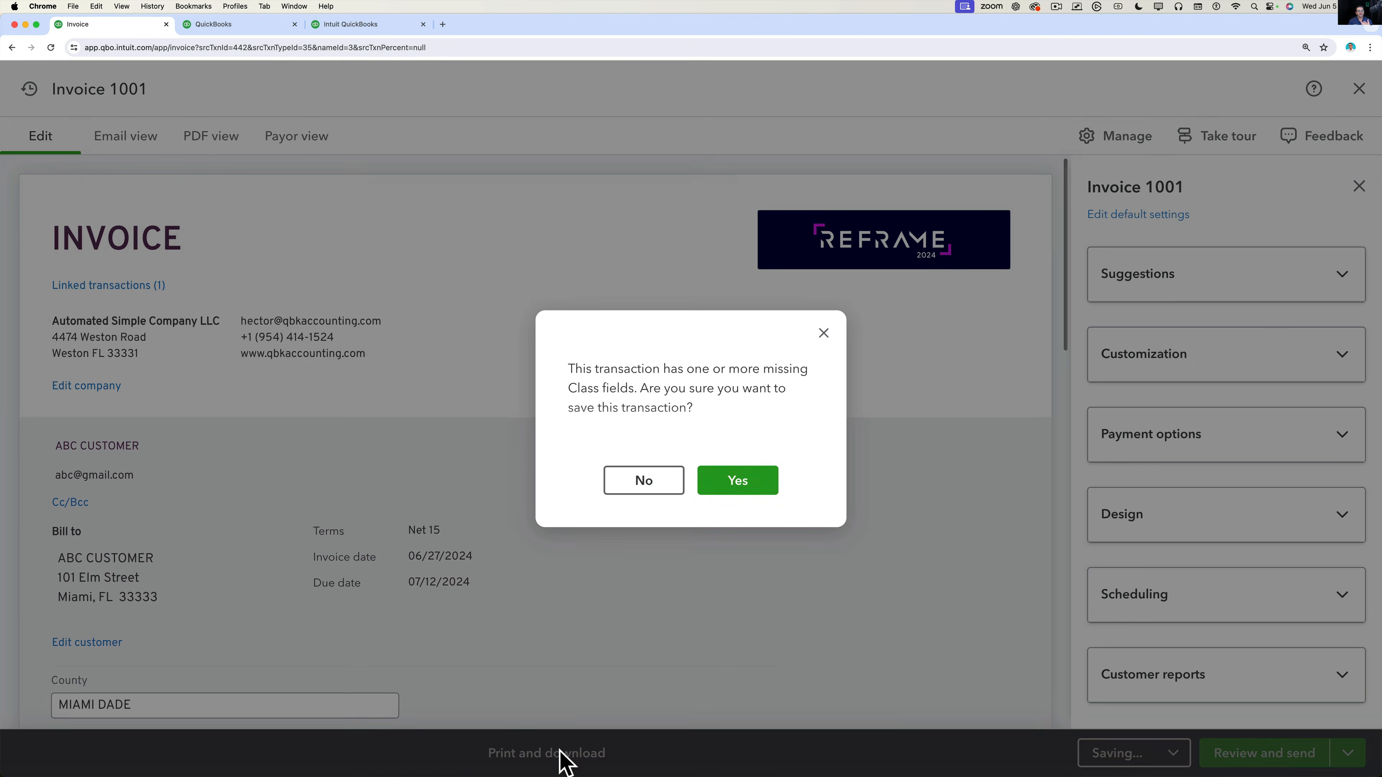
pyautogui.click(722, 481)
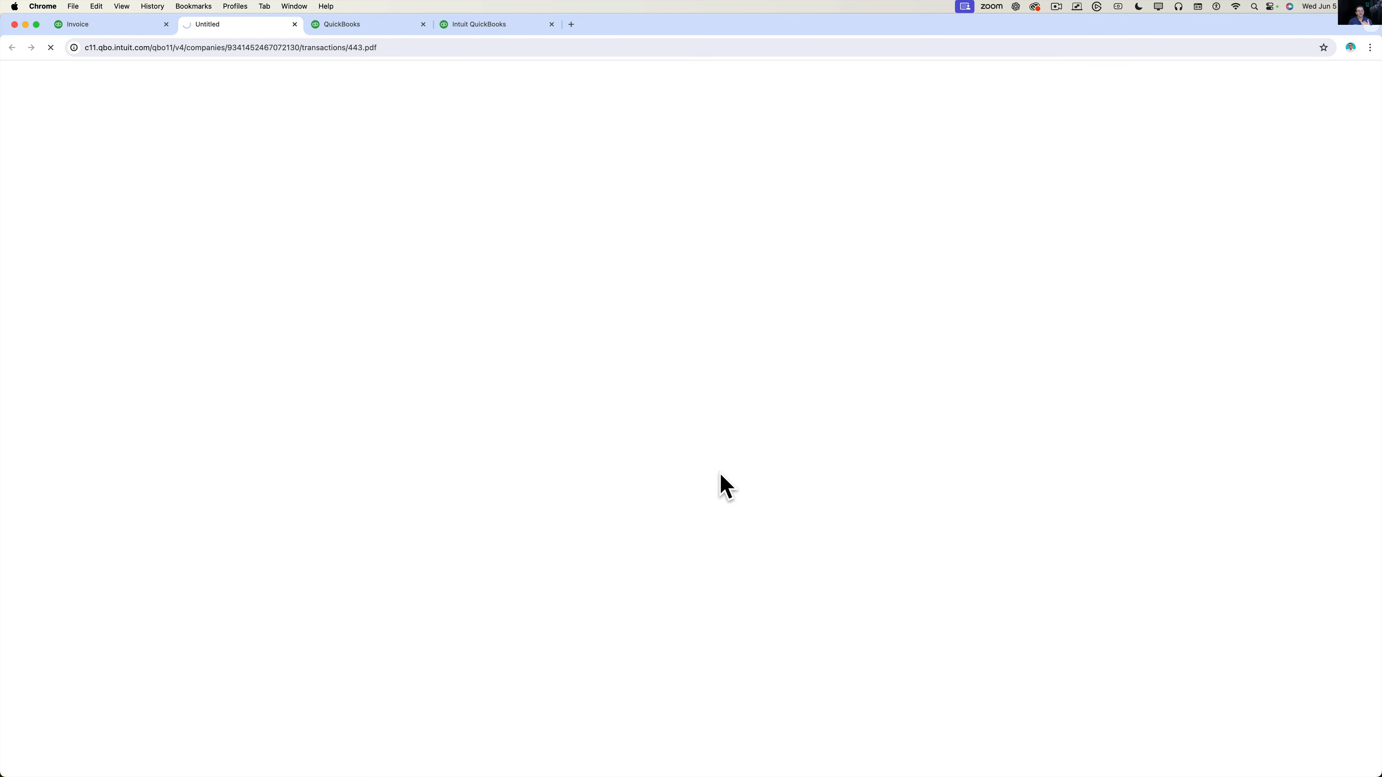
# Zoom the invoice PDF to 200% and review the line items, $487.00 total and 50% payment note.
pyautogui.press('super+equal')
pyautogui.press('super+equal')
pyautogui.press('super+equal')
pyautogui.press('super+equal')
pyautogui.press('super+equal')
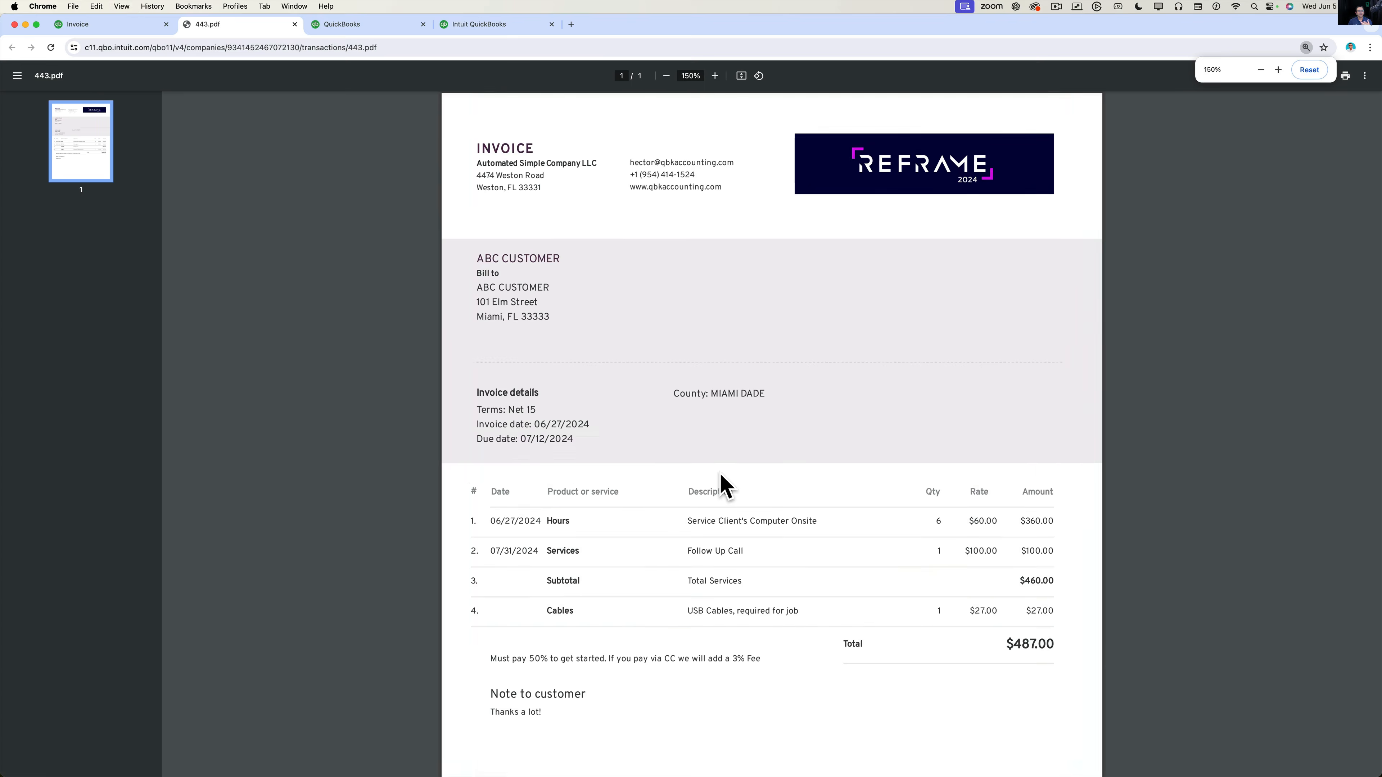
pyautogui.scroll(-7, 724, 485)
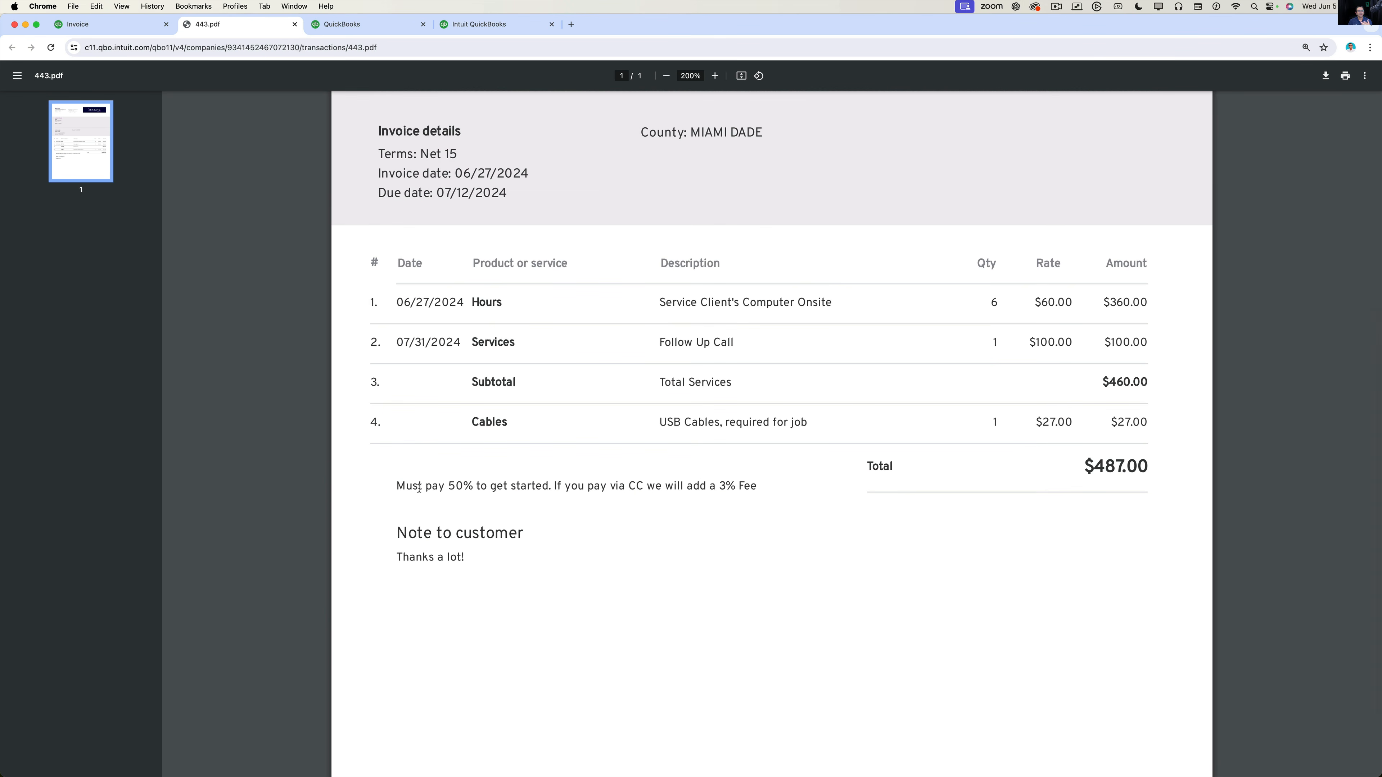
pyautogui.moveTo(419, 488); pyautogui.dragTo(712, 485)
pyautogui.click(530, 508)
pyautogui.press('alt+super+8')
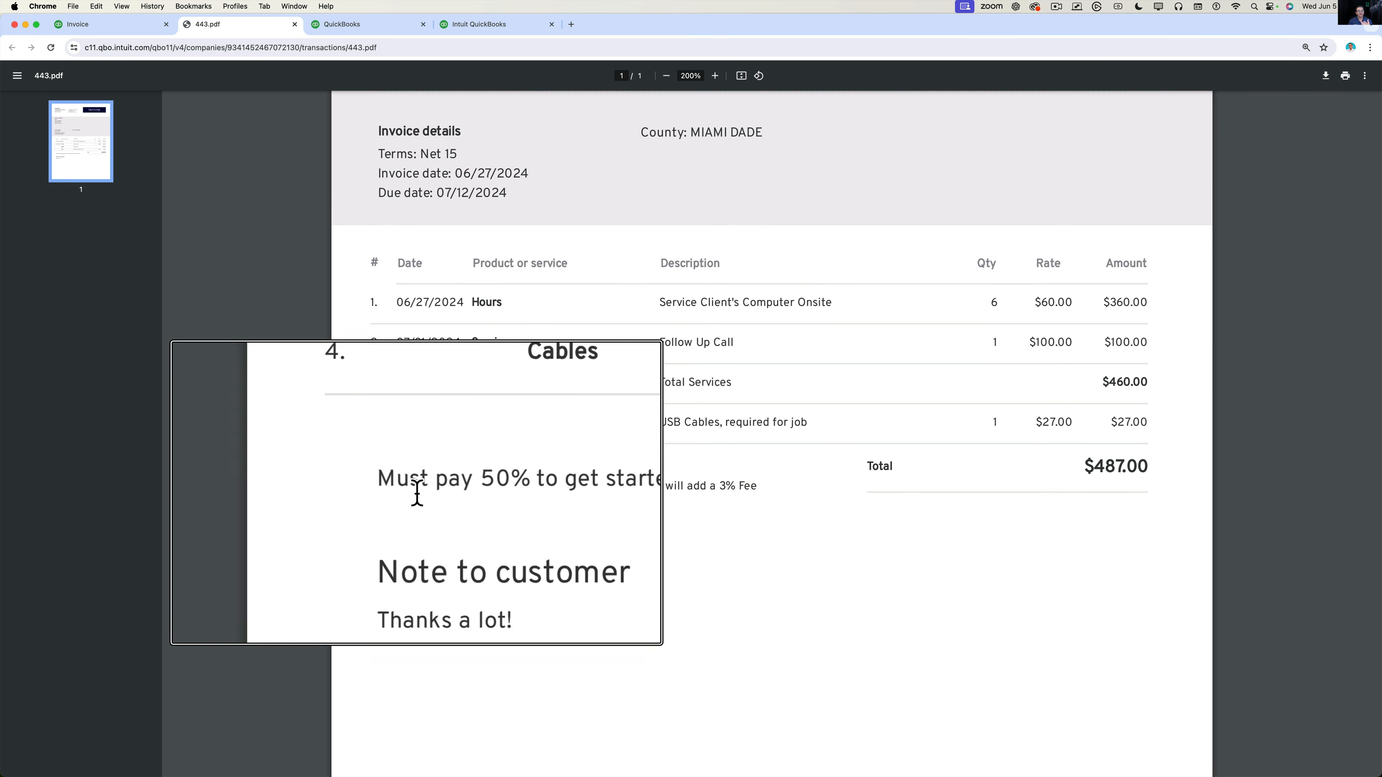
pyautogui.press('alt+super+8')
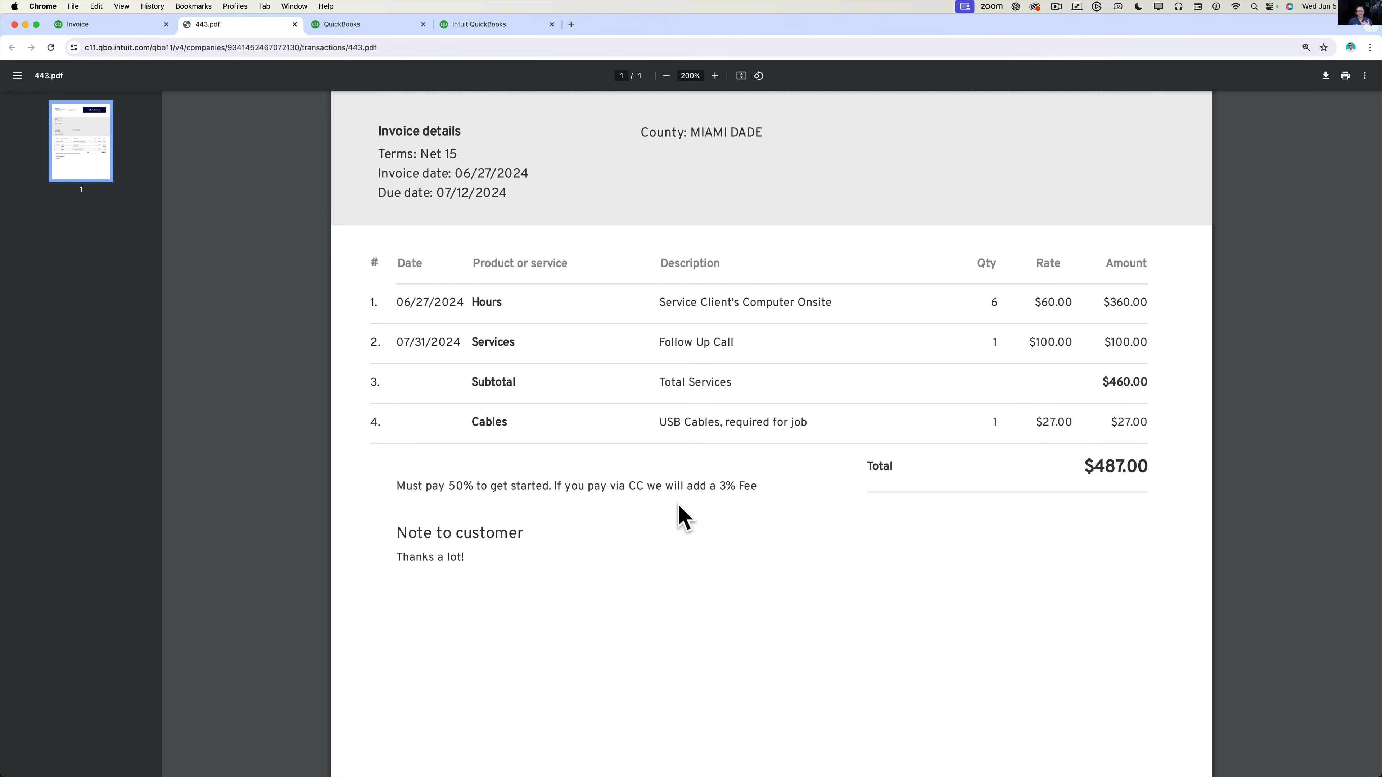
pyautogui.scroll(-2, 723, 538)
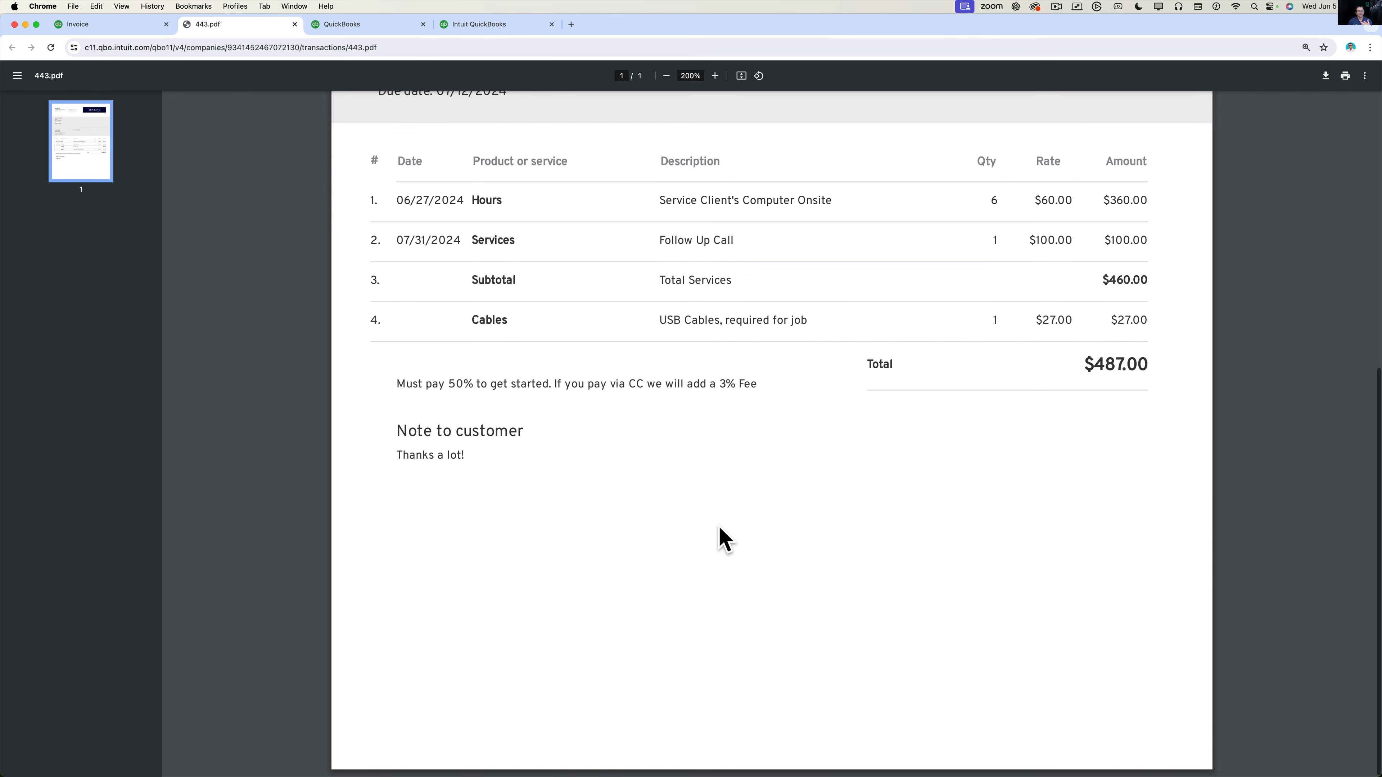
pyautogui.scroll(9, 723, 538)
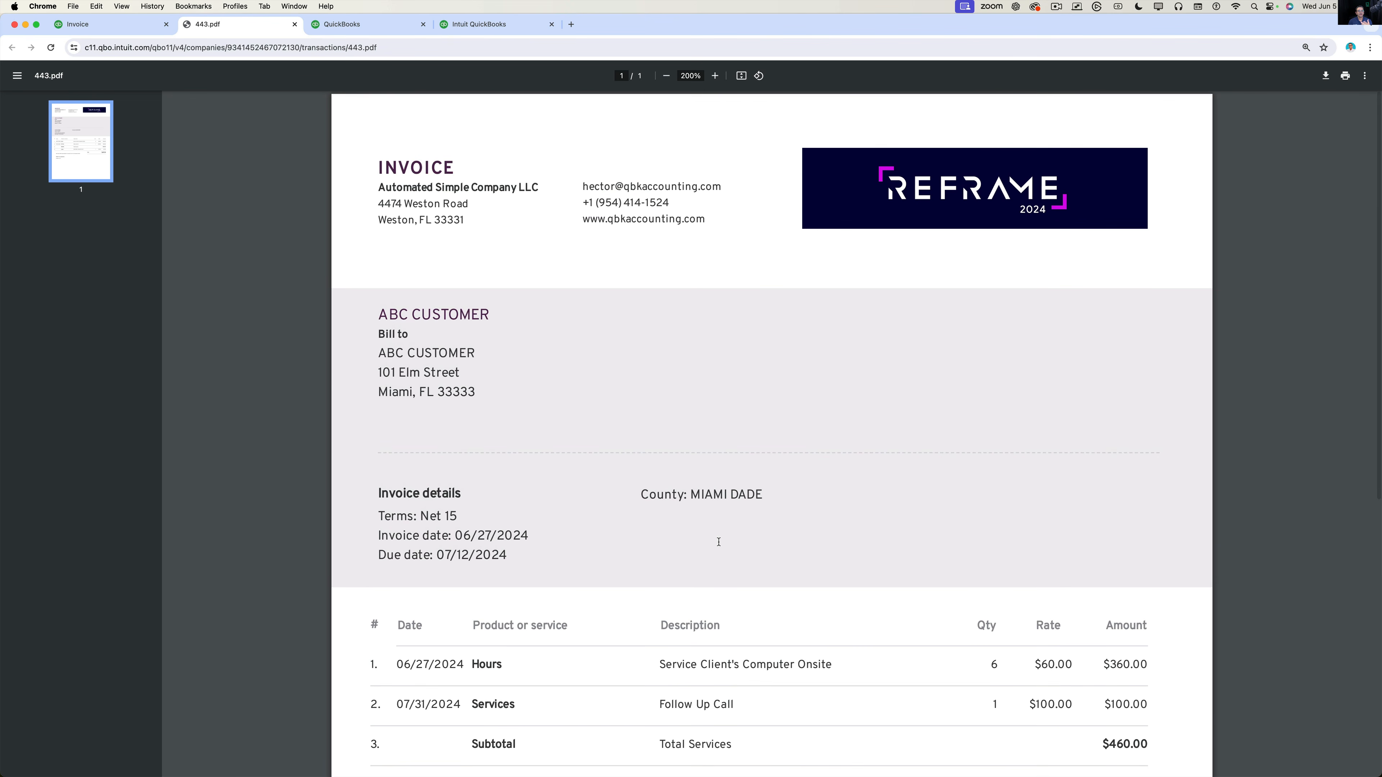
pyautogui.scroll(-6, 612, 526)
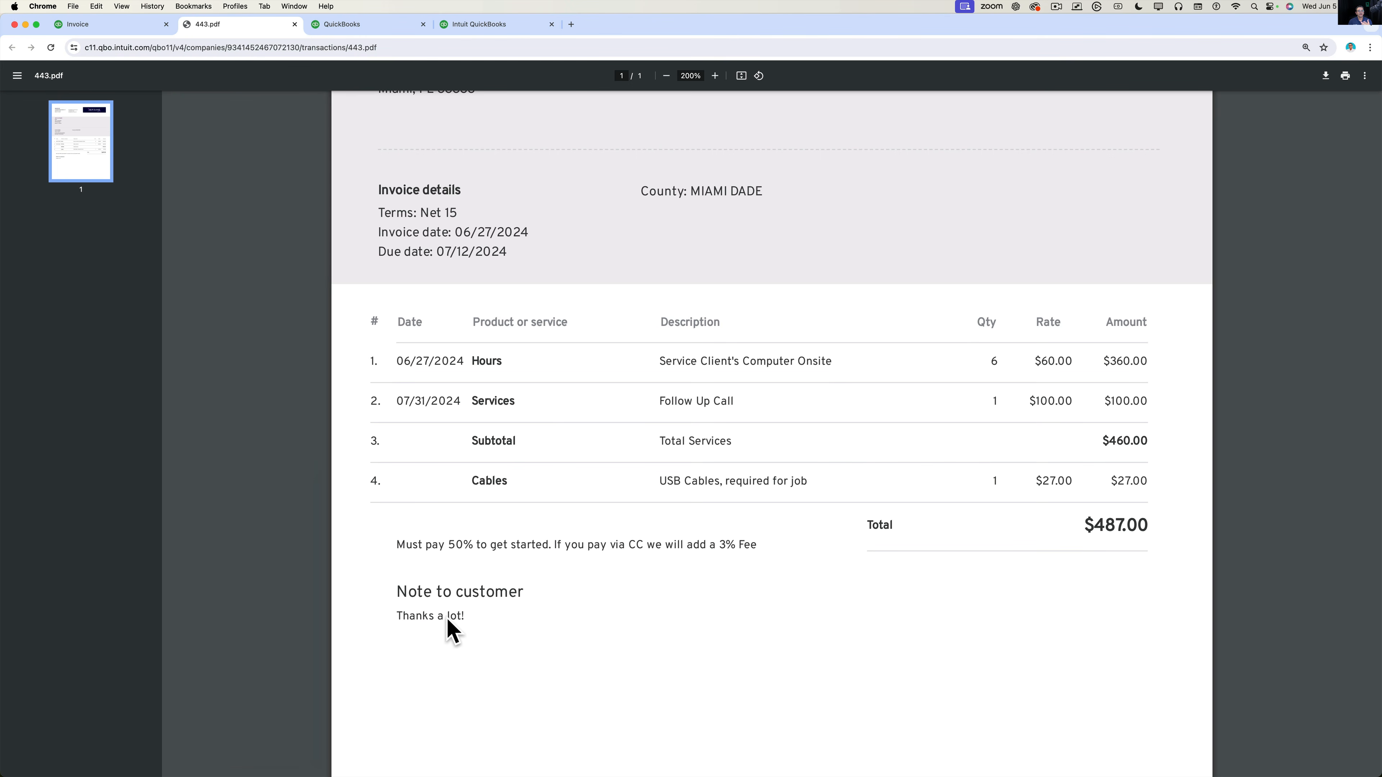
# Back in the invoice, save it past the missing Class fields warning and open the extra sending options.
pyautogui.click(293, 24)
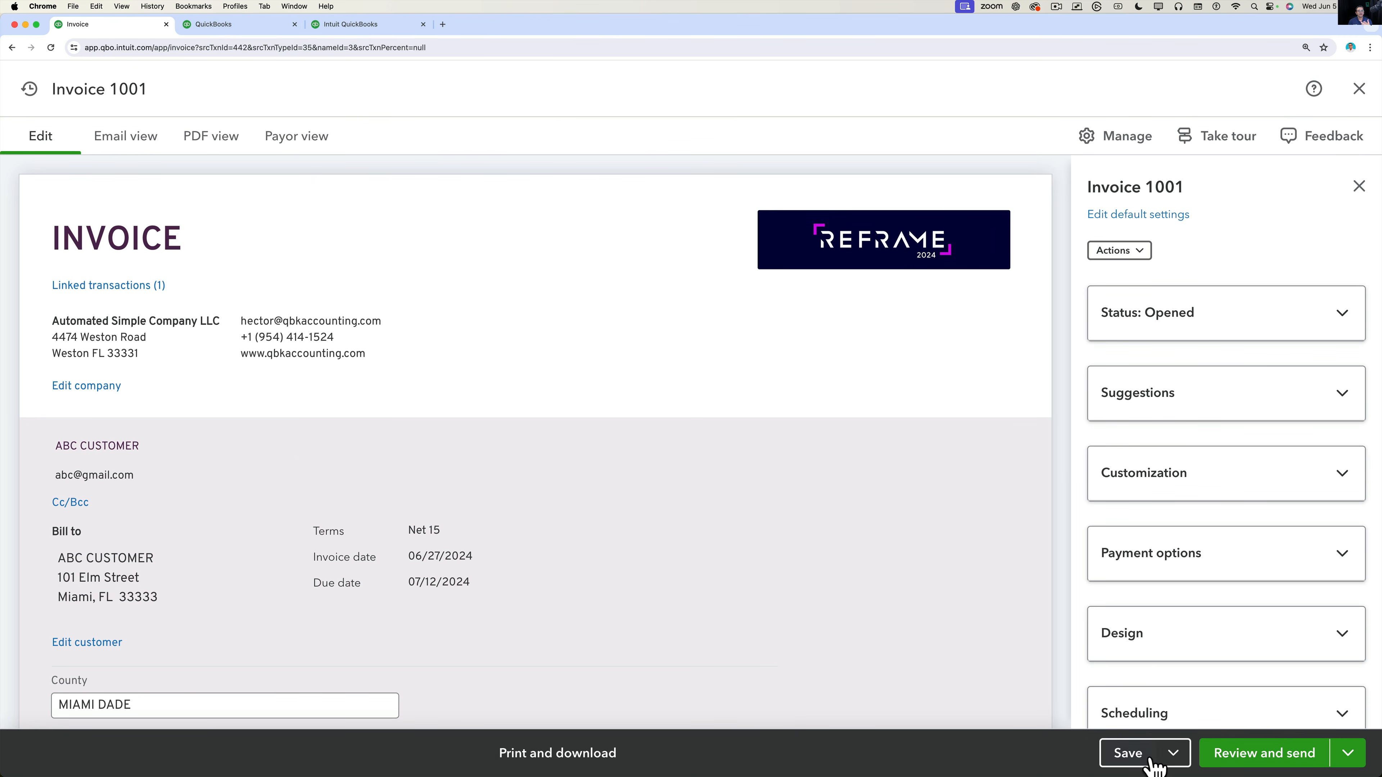
pyautogui.click(1172, 753)
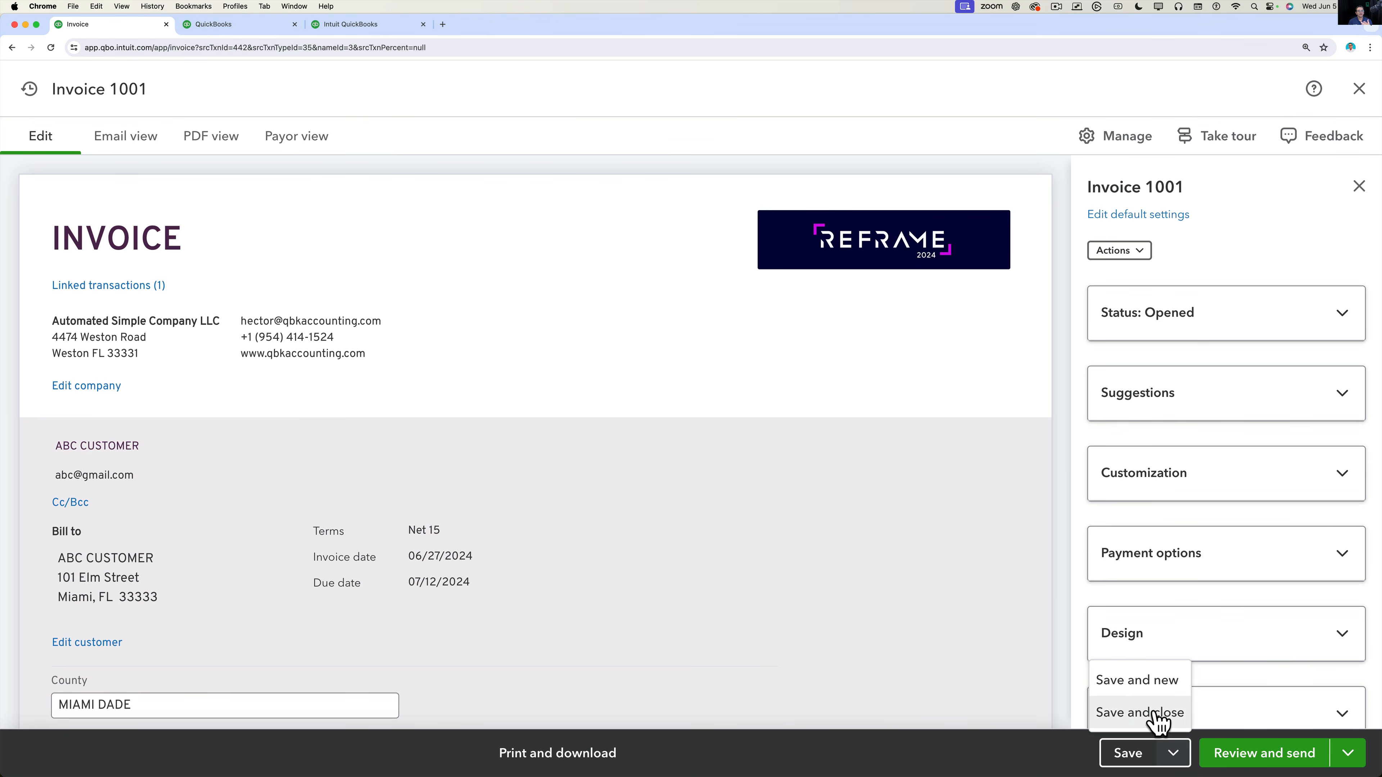
pyautogui.click(1131, 754)
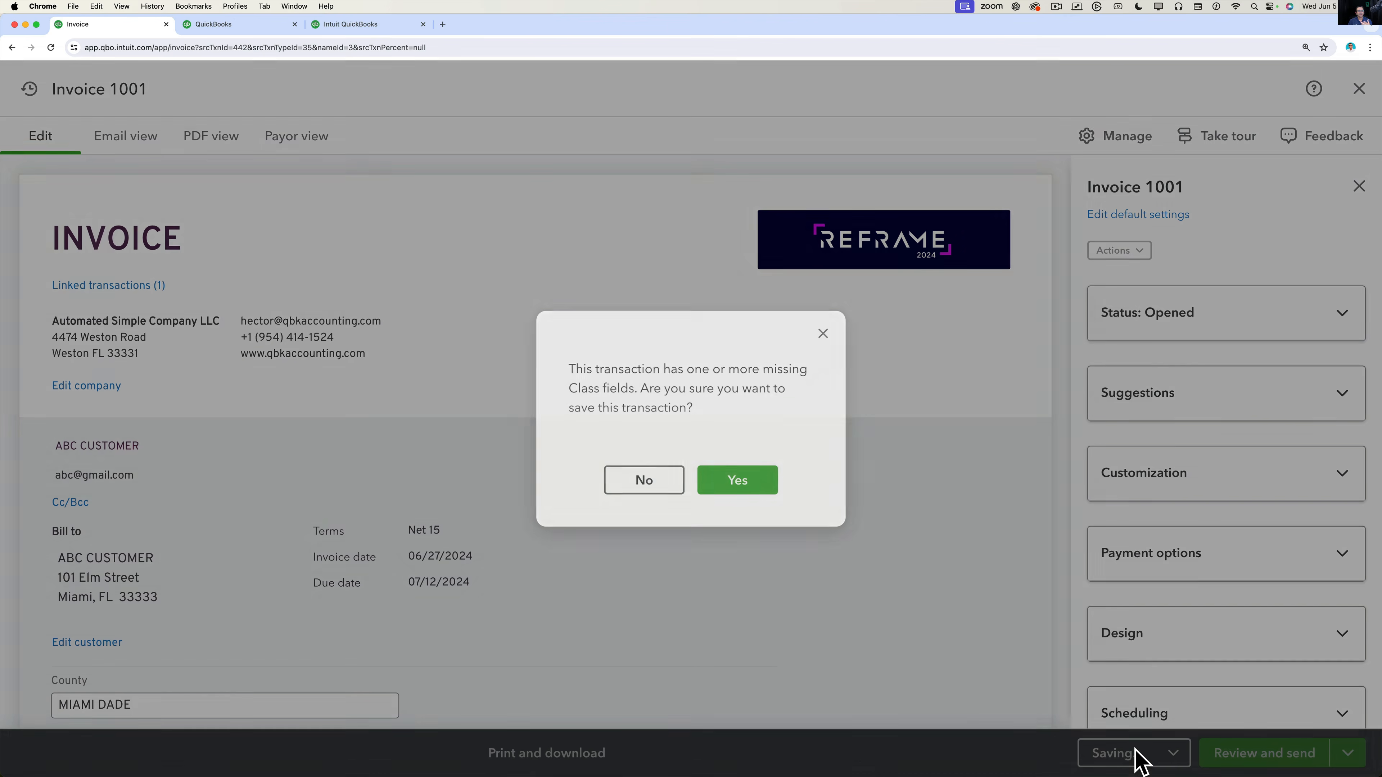
pyautogui.click(740, 489)
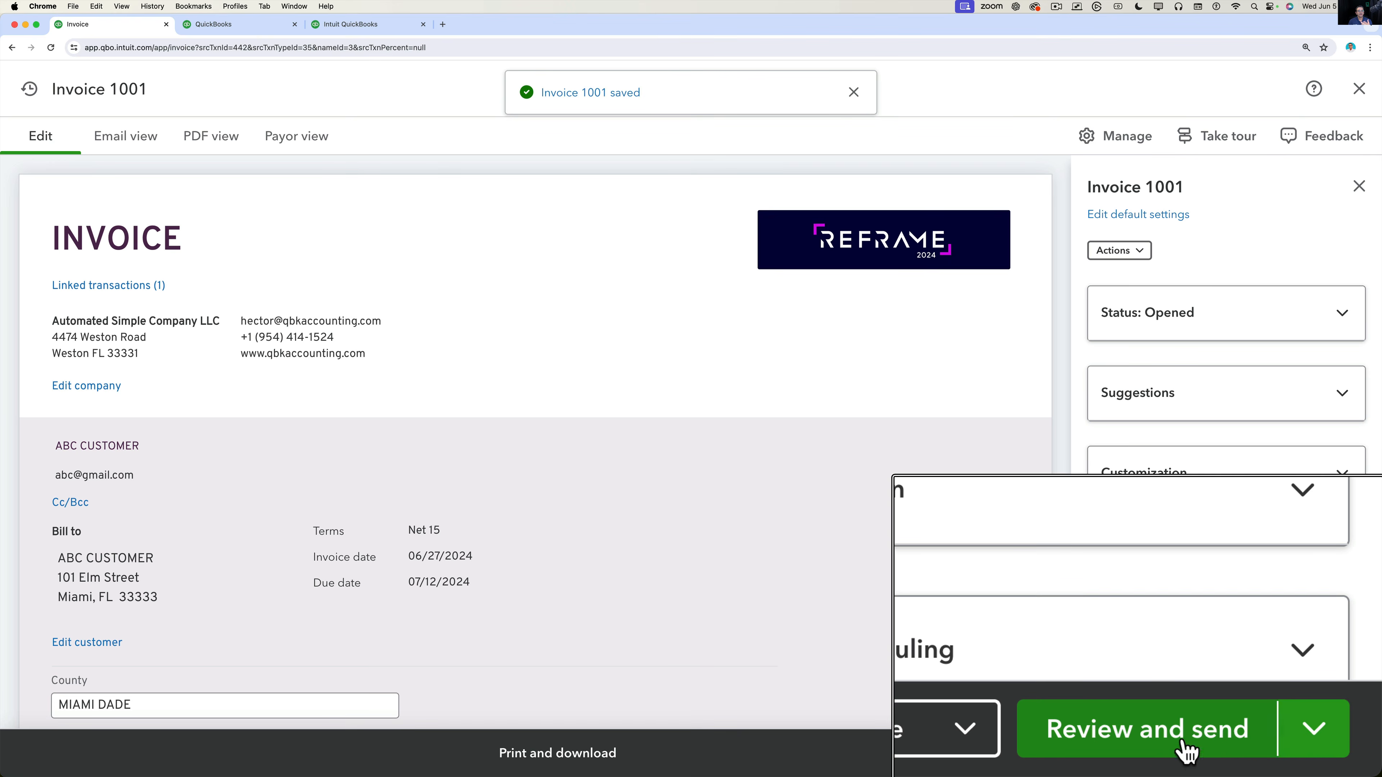
pyautogui.click(1347, 753)
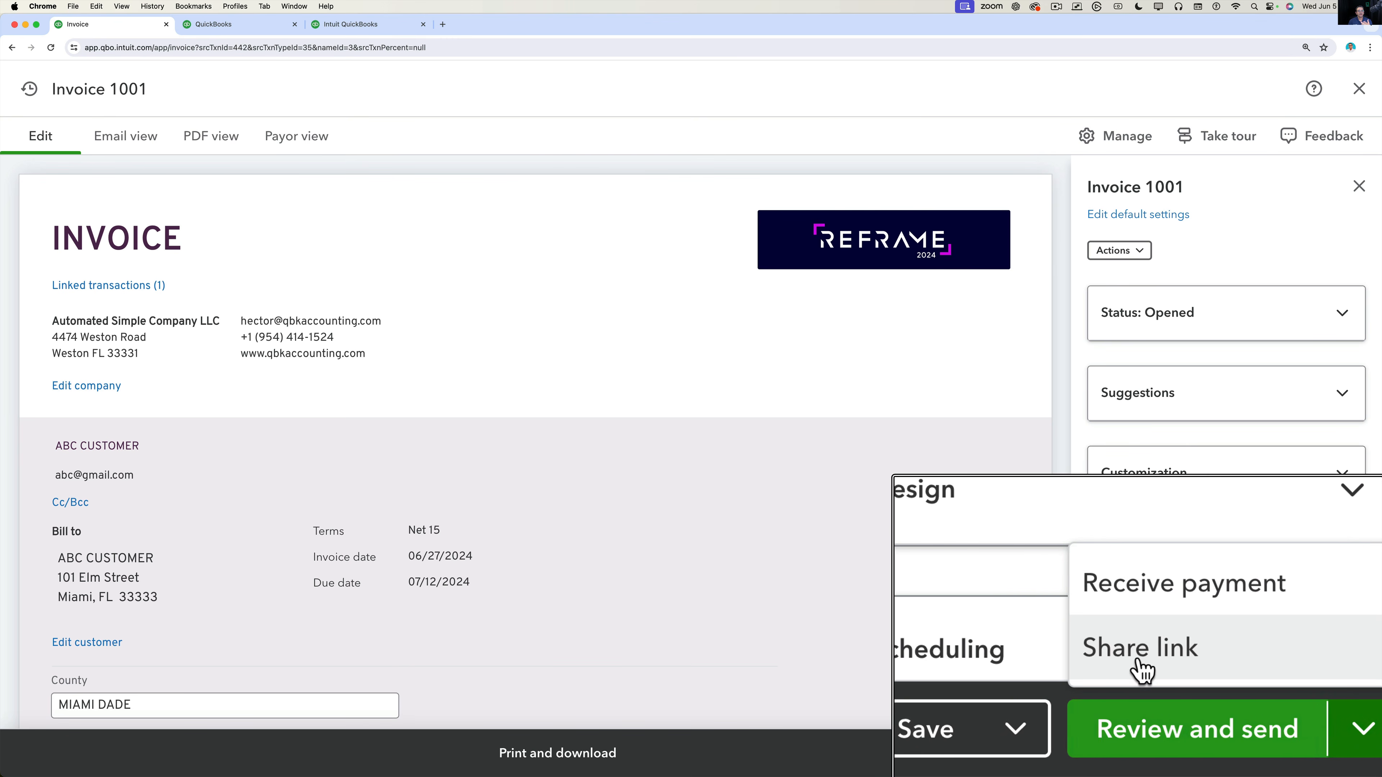
# Create and copy Invoice 1001's share link, then switch to the customer-portal tab.
pyautogui.click(1236, 714)
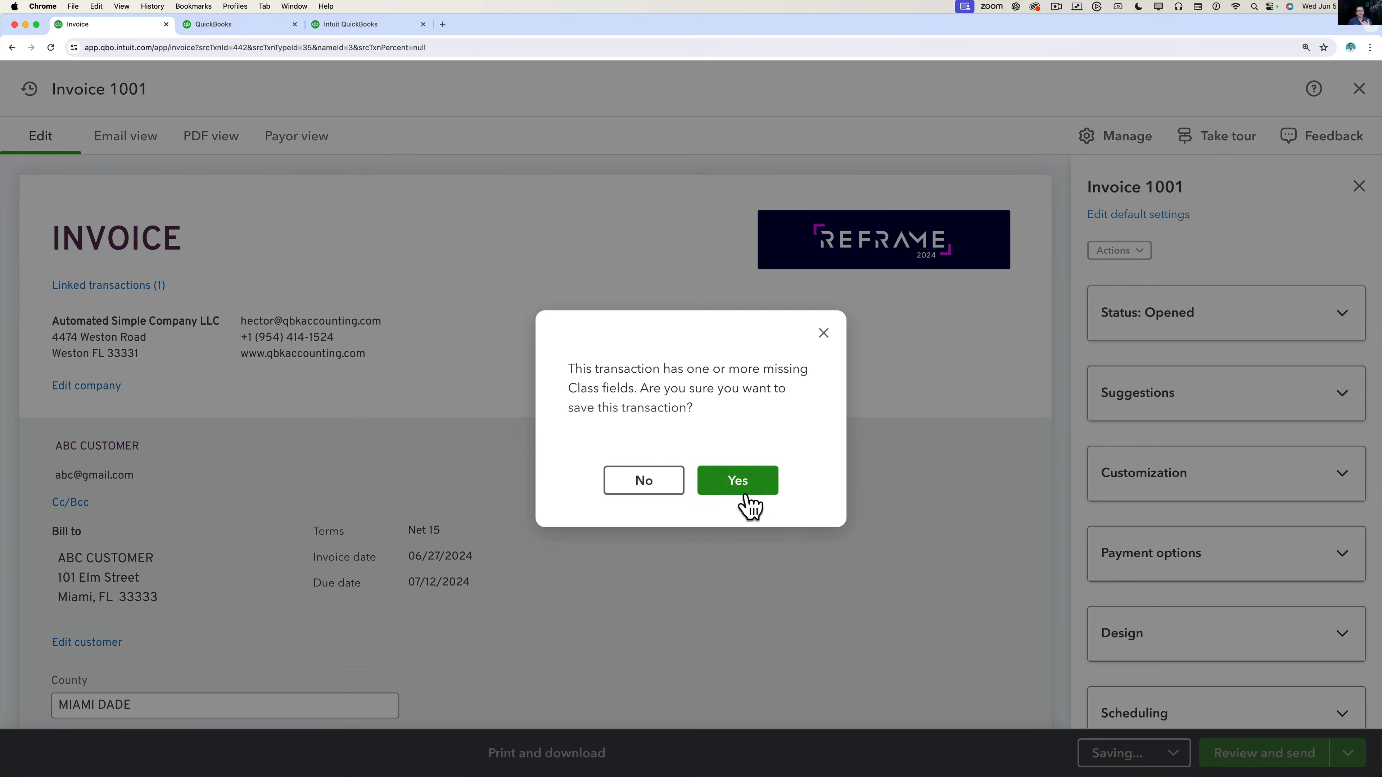
pyautogui.click(756, 490)
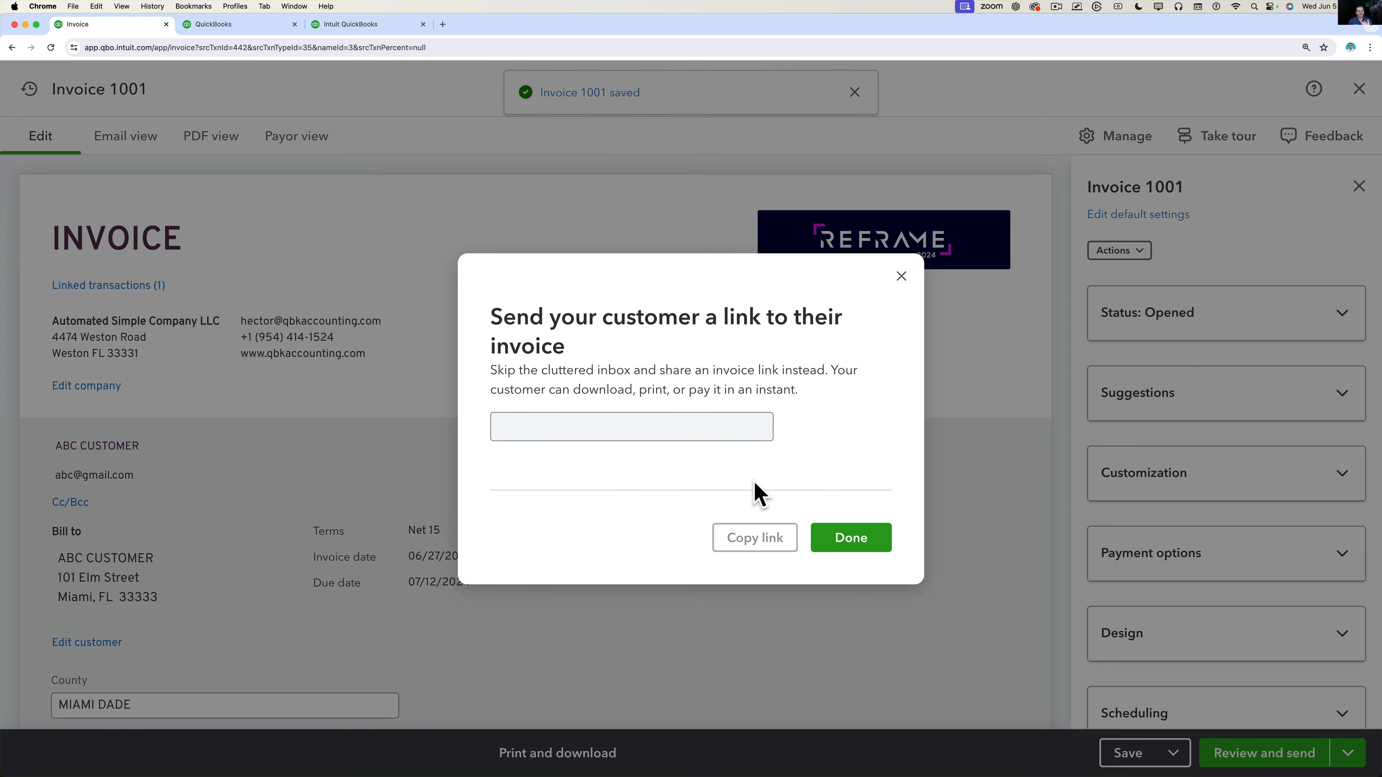
pyautogui.click(765, 547)
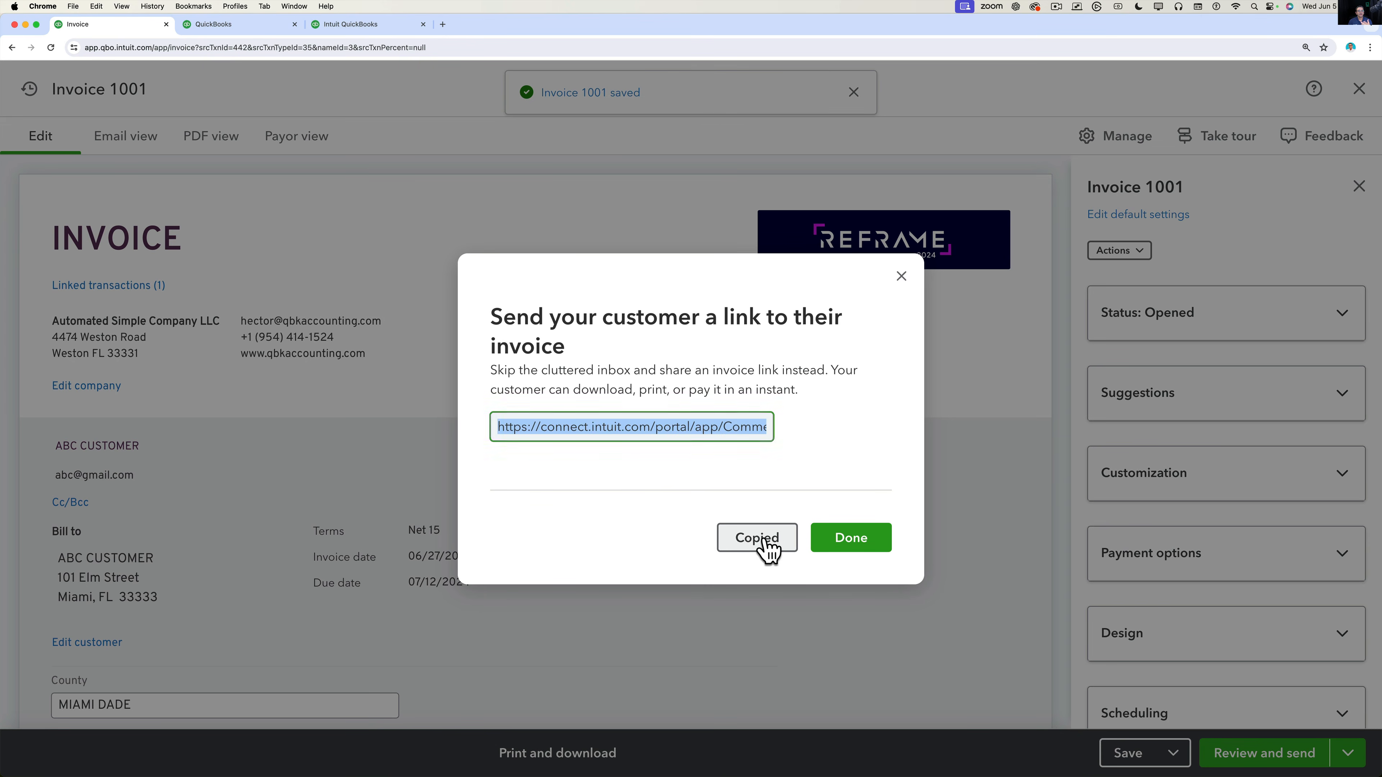
pyautogui.click(848, 547)
pyautogui.click(351, 25)
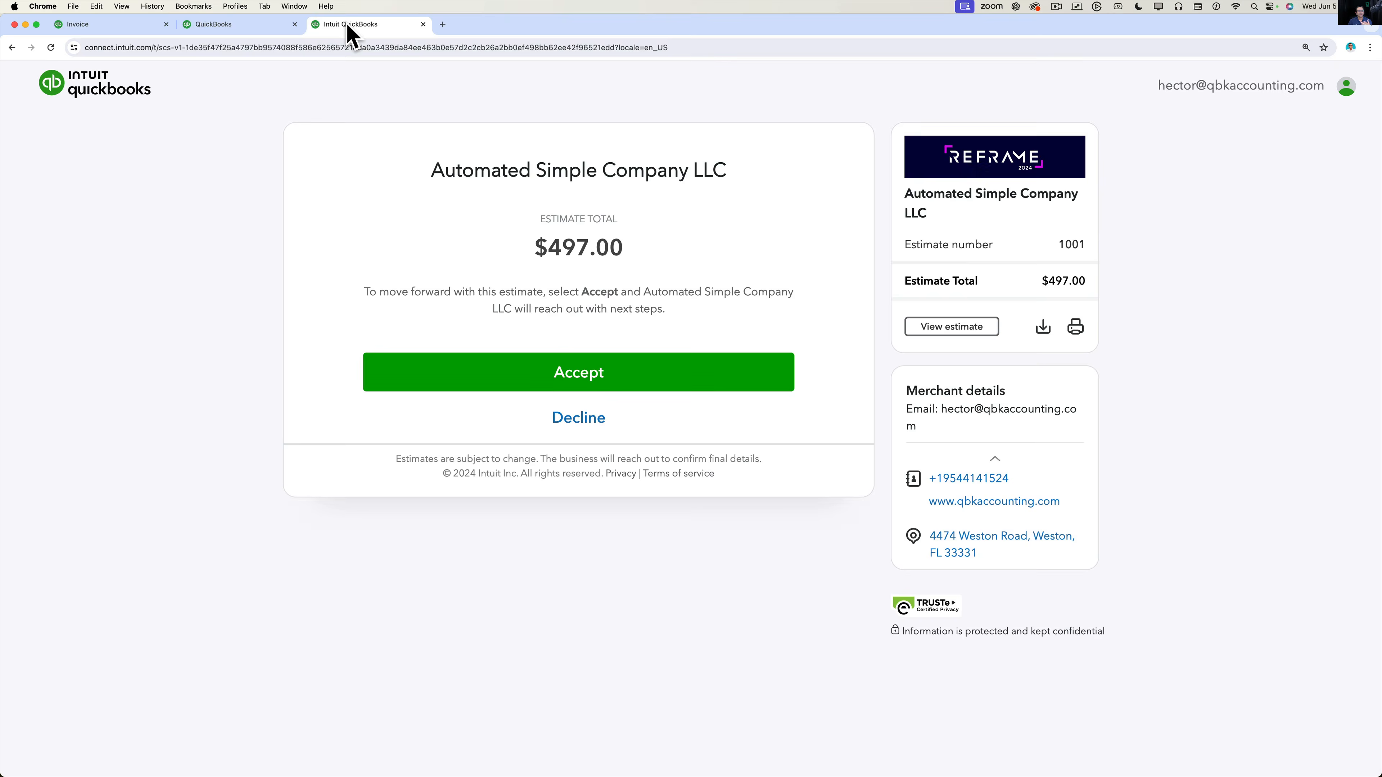
# Load the copied invoice link in the address bar and zoom the page in.
pyautogui.click(330, 48)
pyautogui.press('super+v')
pyautogui.press('Return')
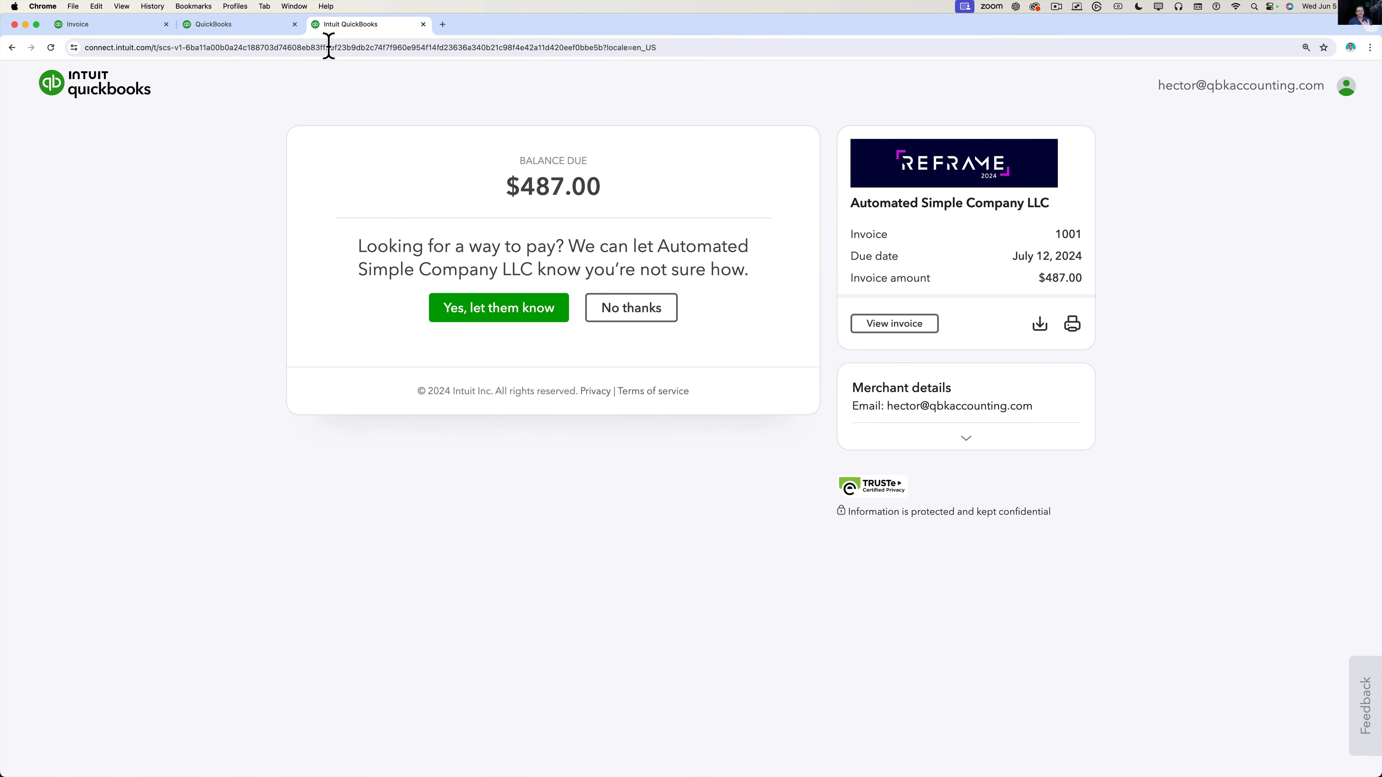
pyautogui.press('super+equal')
pyautogui.press('super+equal')
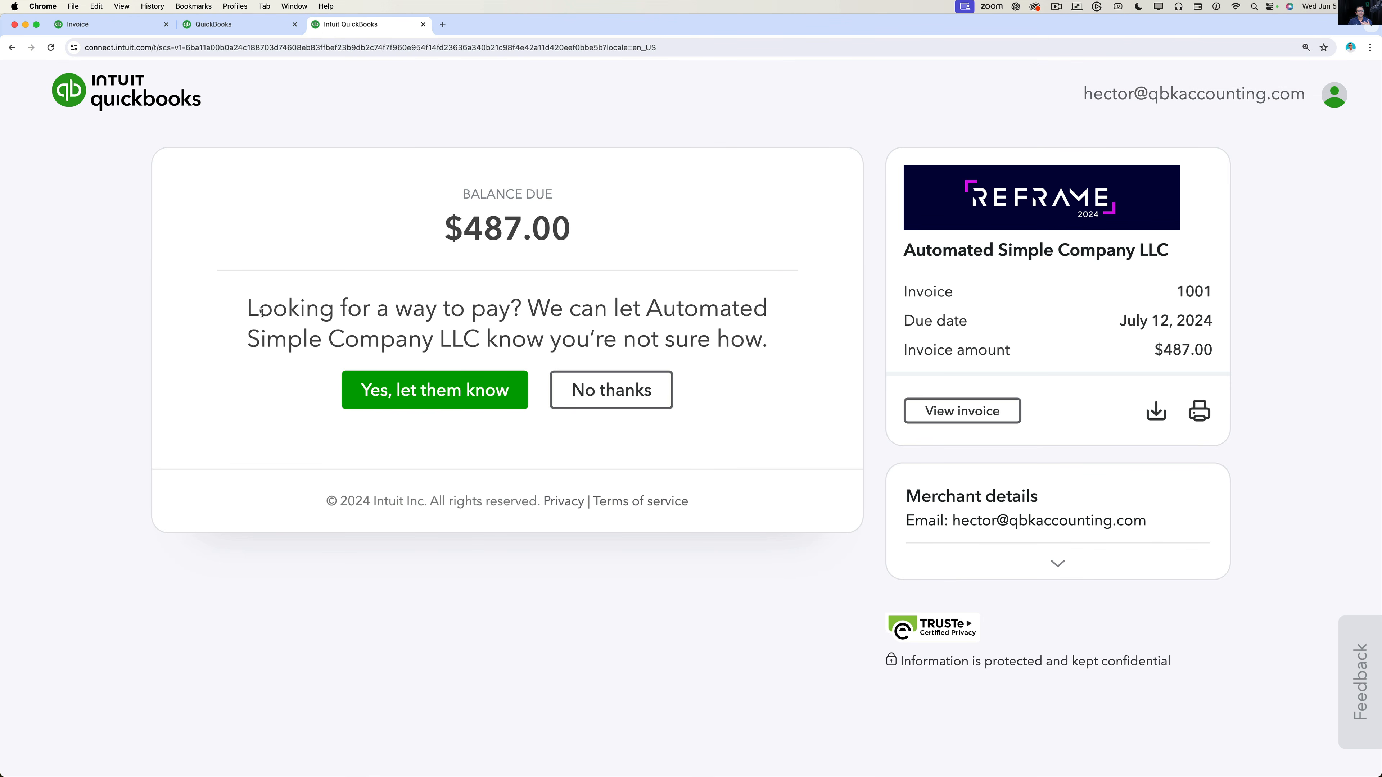
# Let the merchant know you're unsure how to pay, then expand Merchant details.
pyautogui.moveTo(249, 308); pyautogui.dragTo(798, 365)
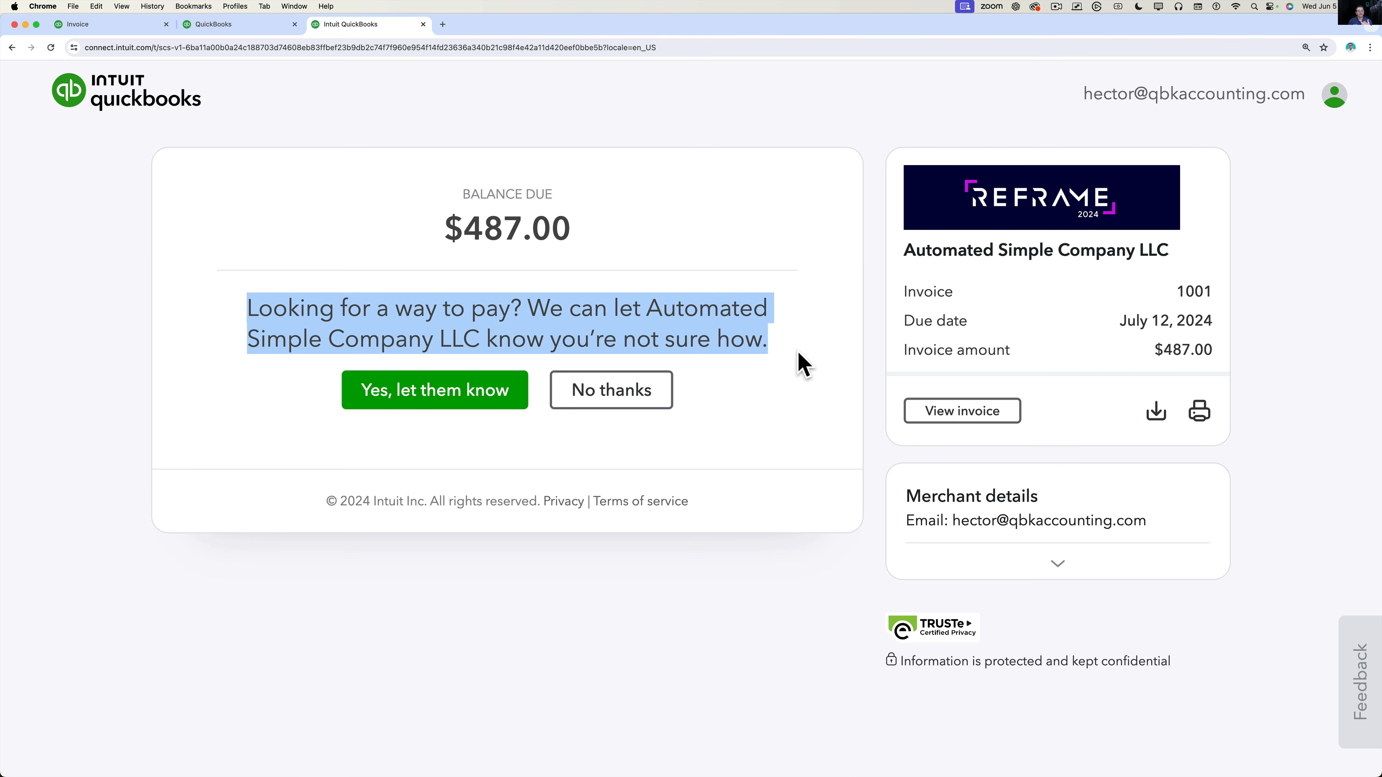
pyautogui.click(797, 363)
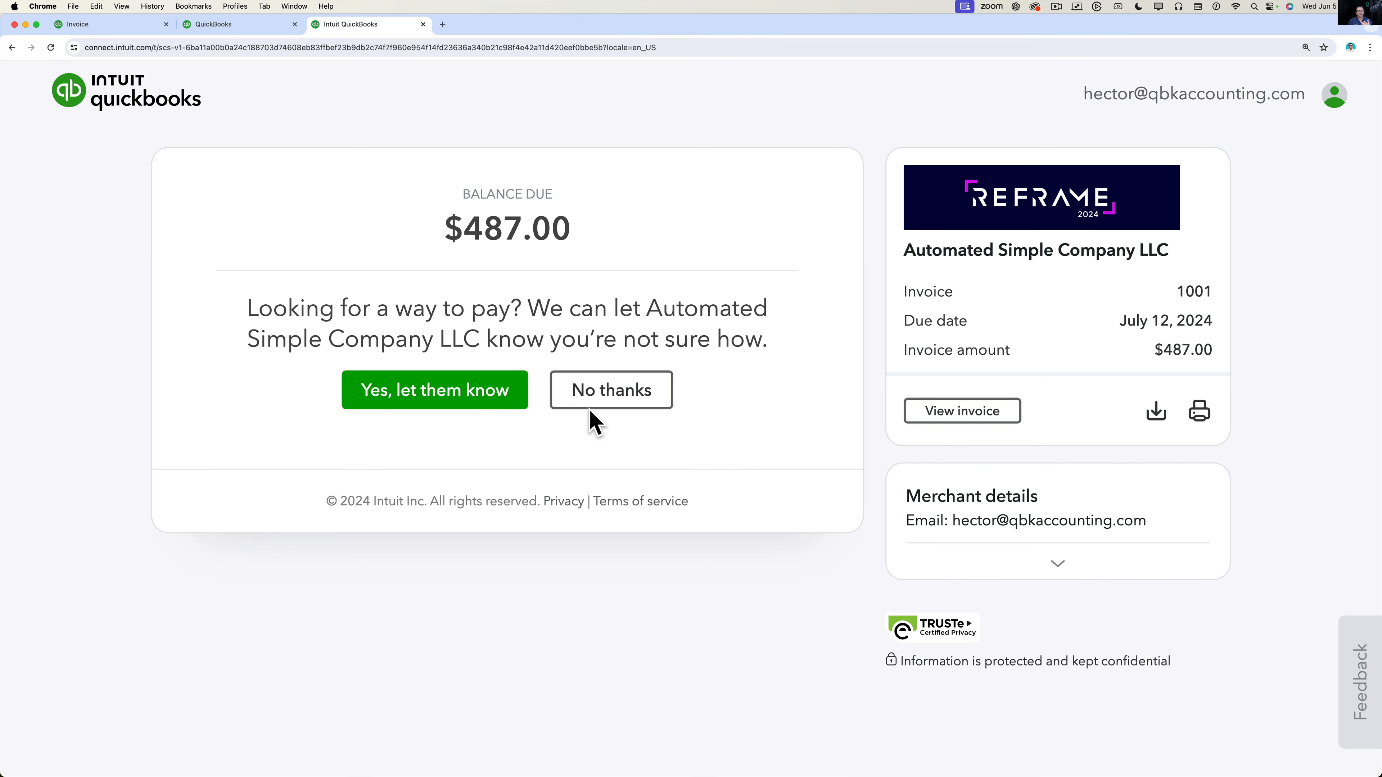
pyautogui.click(423, 389)
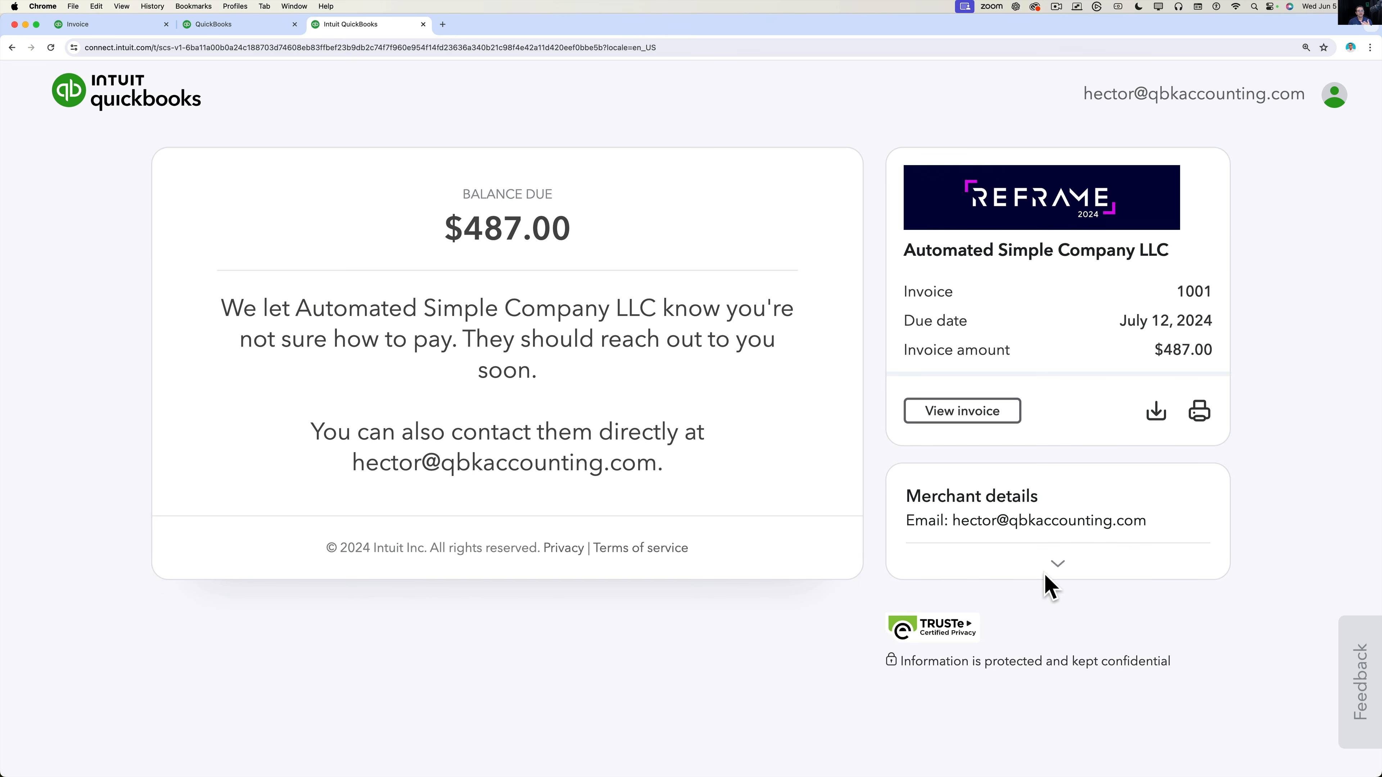
pyautogui.click(1057, 566)
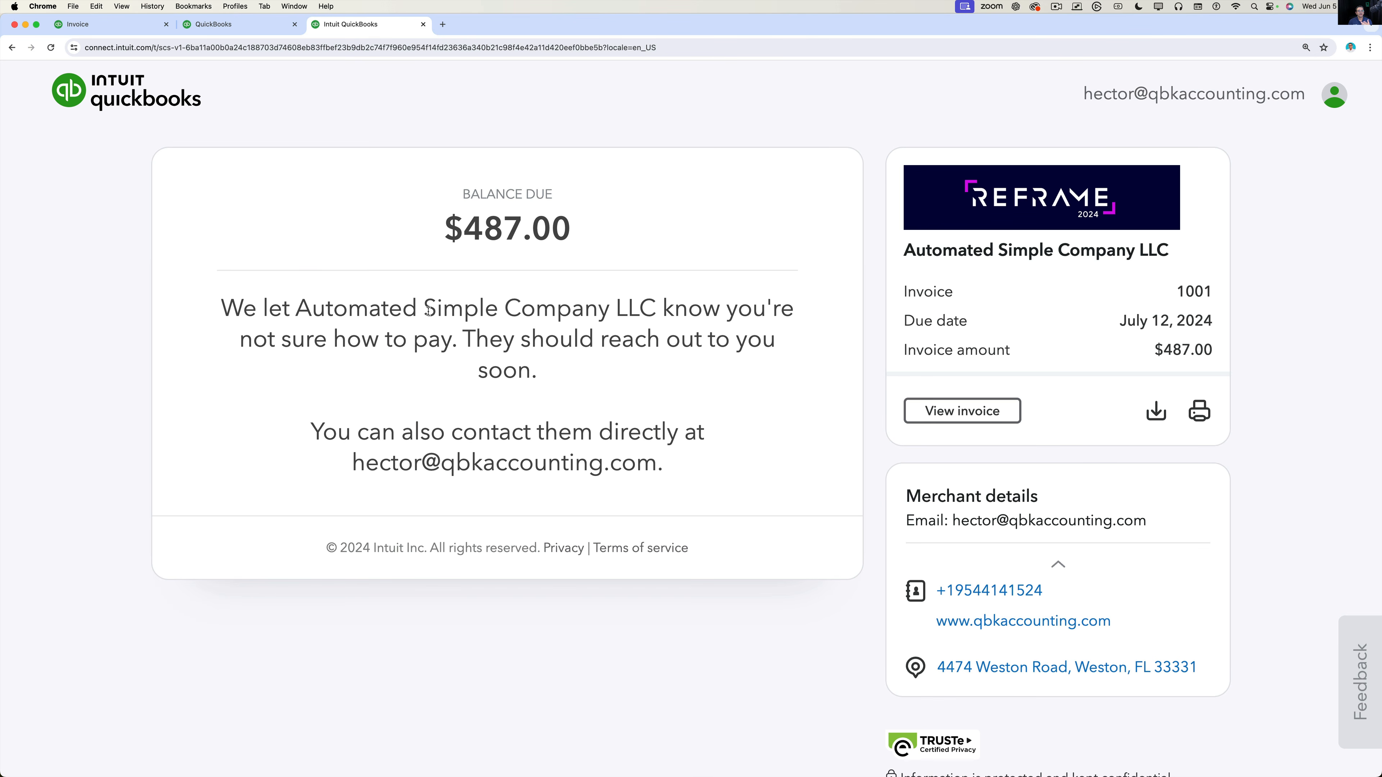
# Save Invoice 1001 again, confirming Yes despite the missing Class fields.
pyautogui.click(108, 25)
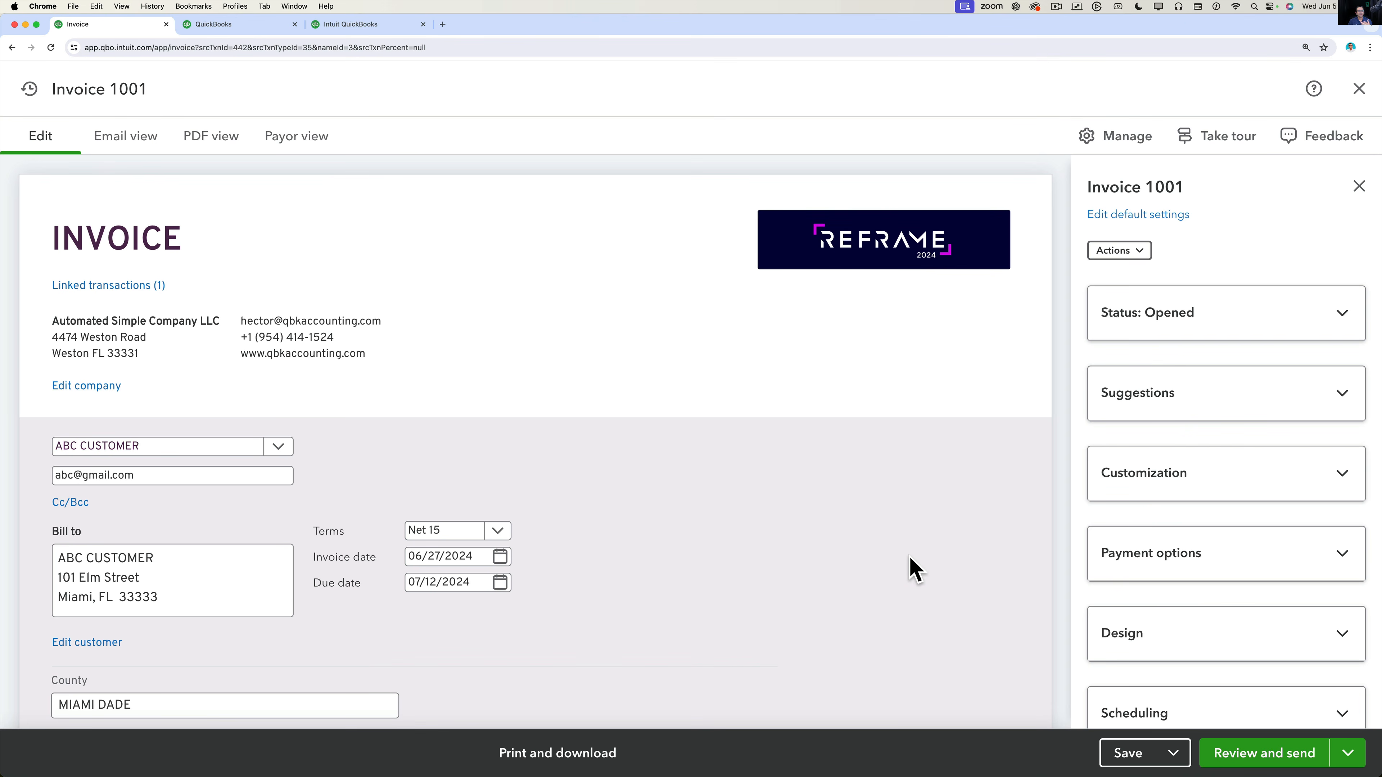
pyautogui.click(1129, 756)
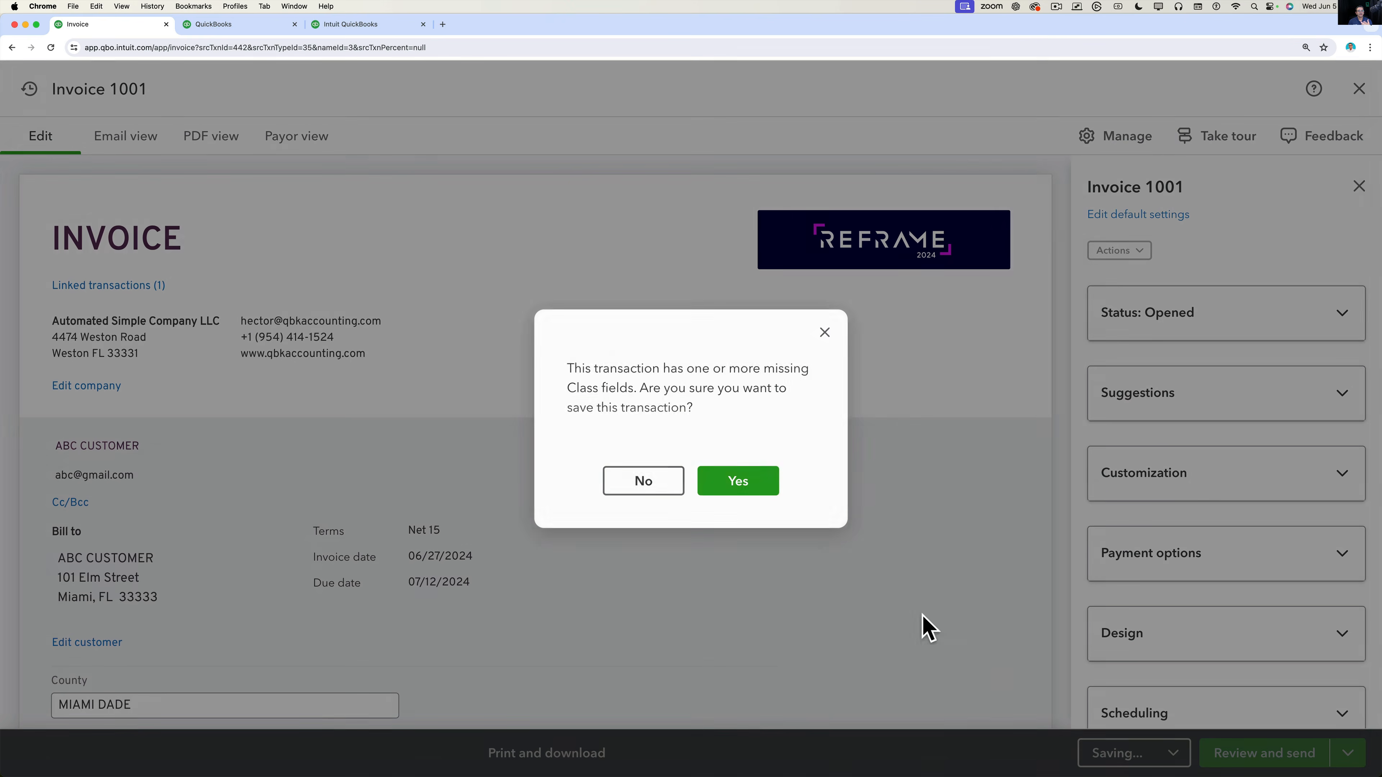
pyautogui.click(734, 477)
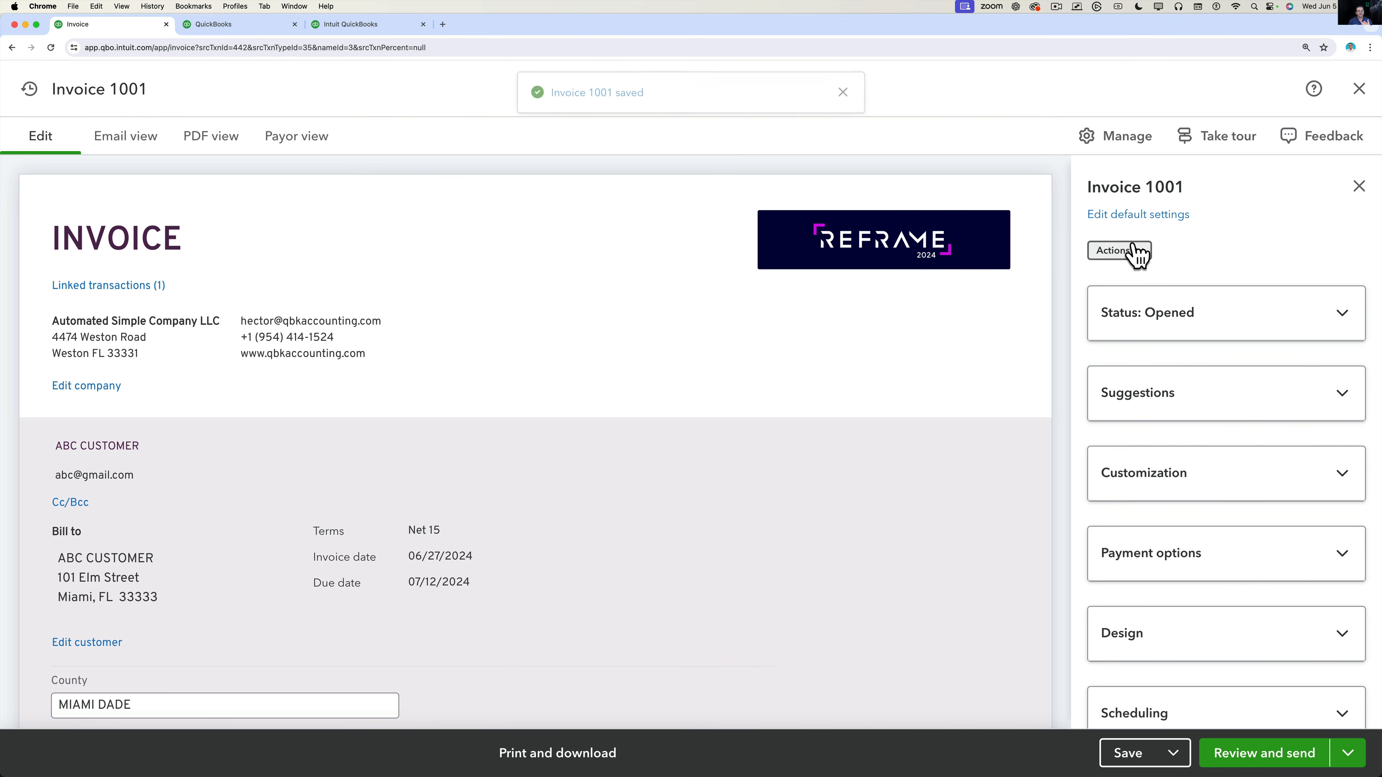
# Open the Actions dropdown in the invoice's side panel.
pyautogui.click(1124, 147)
pyautogui.click(1122, 150)
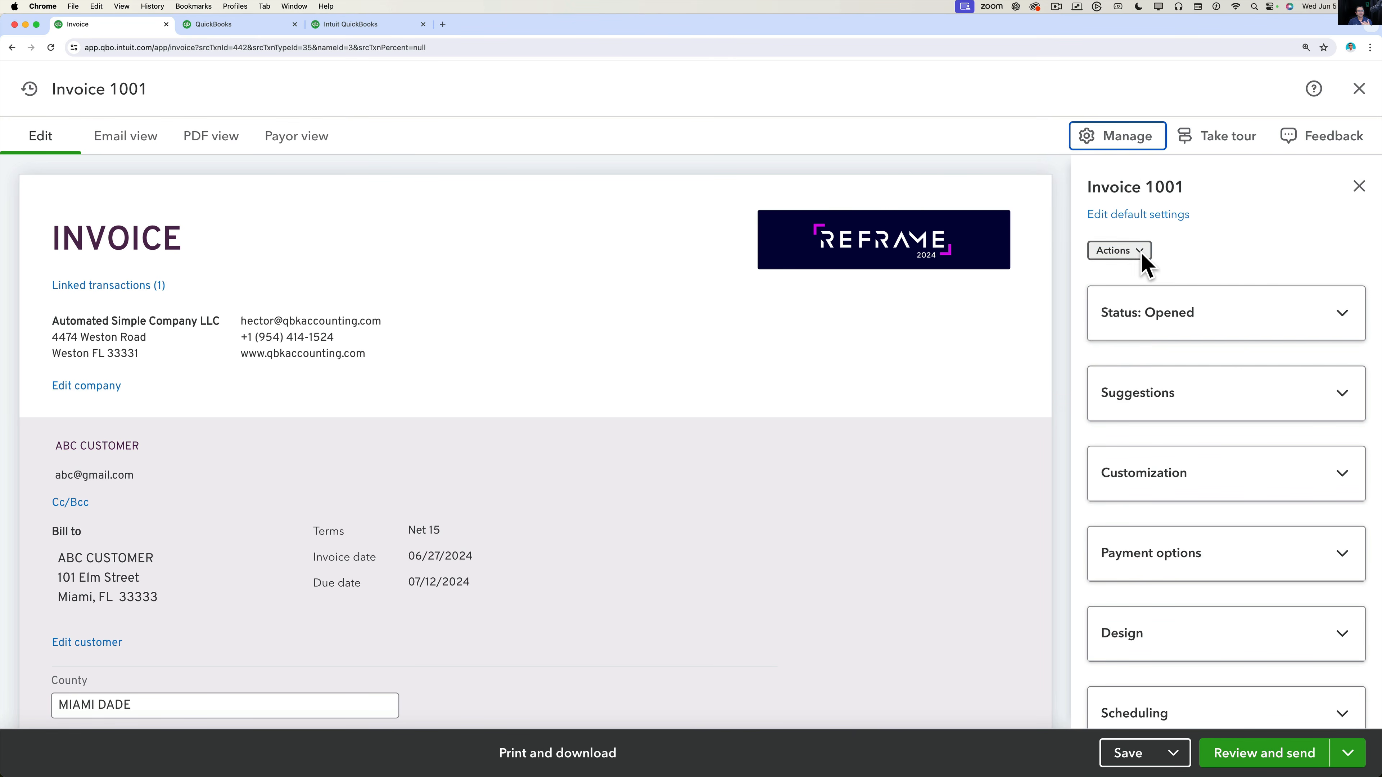
pyautogui.click(1141, 252)
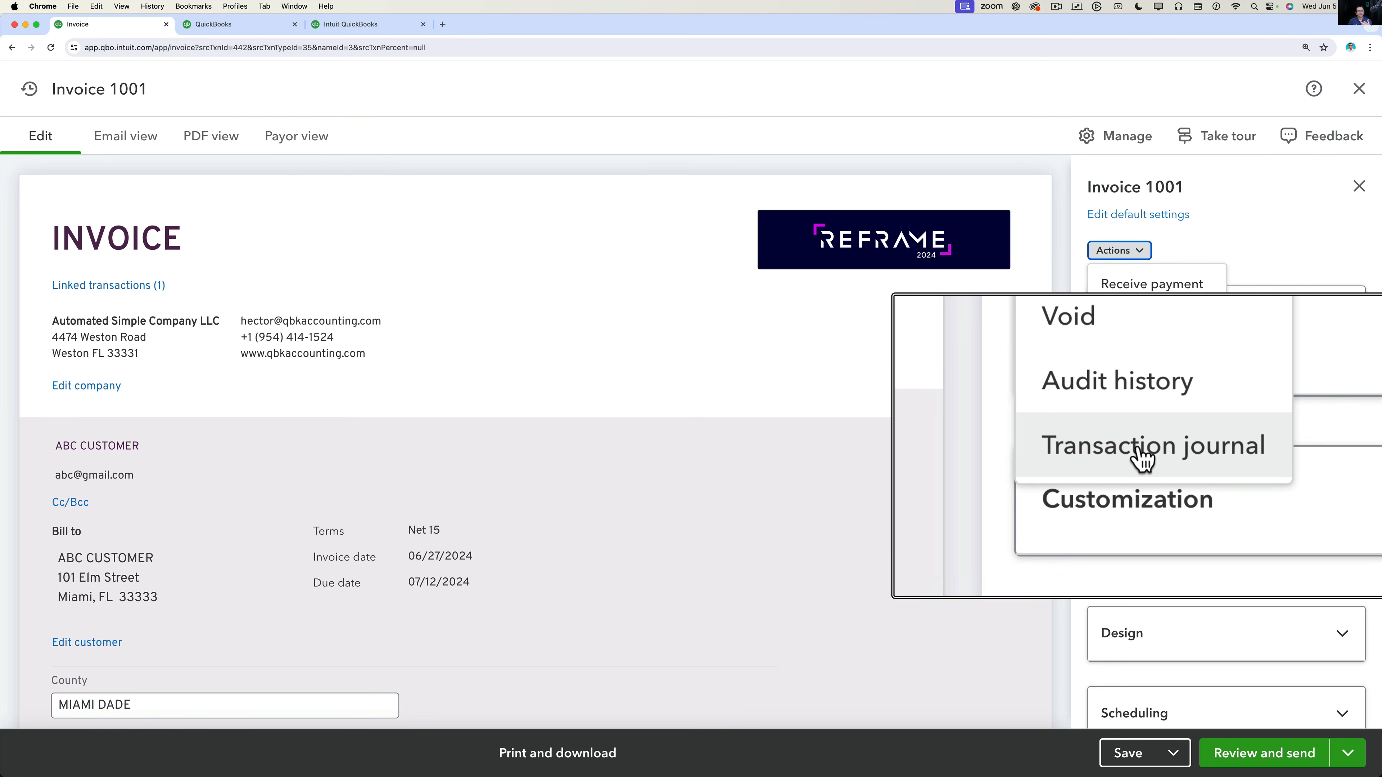
# Show Invoice 1001's transaction journal: $487.00 Accounts Receivable debit against income credits.
pyautogui.click(1168, 446)
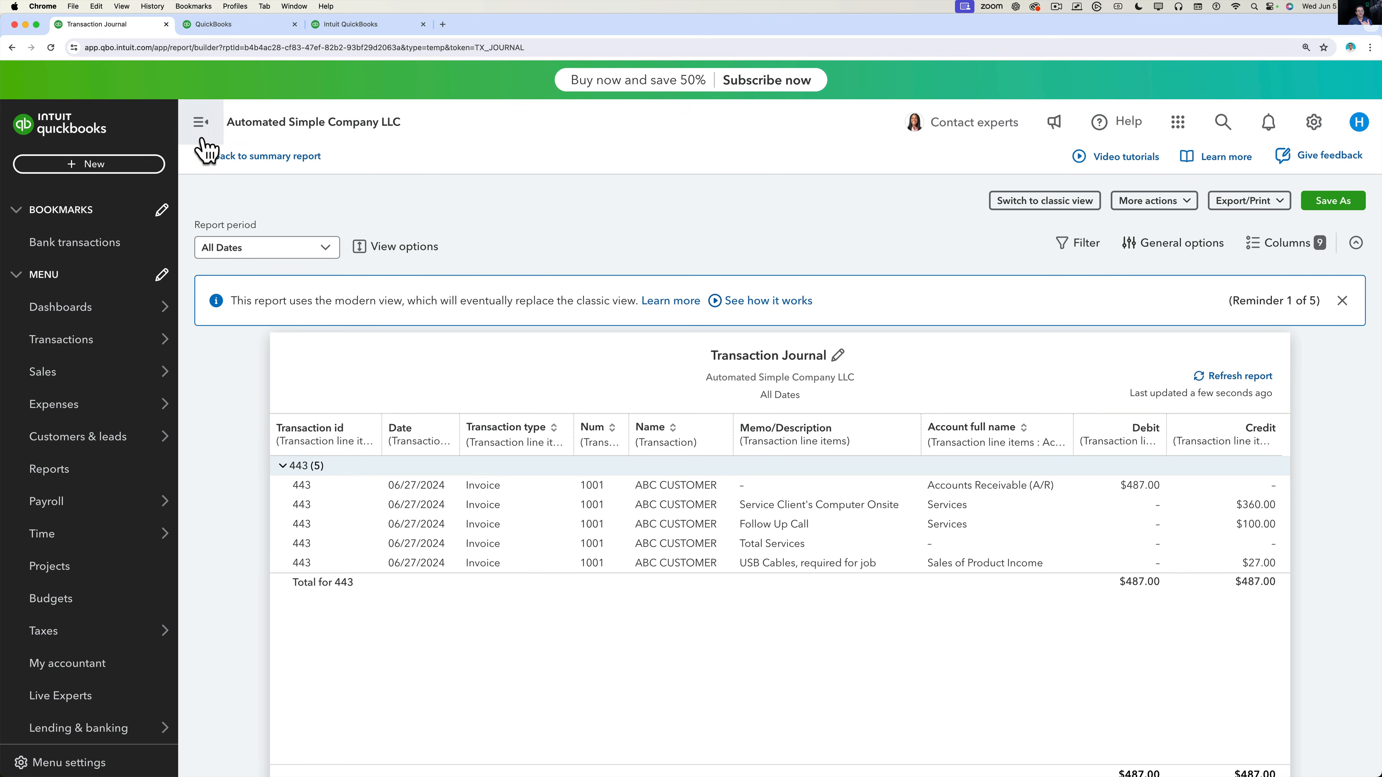
# Reopen Invoice 1001 for ABC CUSTOMER from recent transactions, leave unsaved, then open + New.
pyautogui.click(1223, 124)
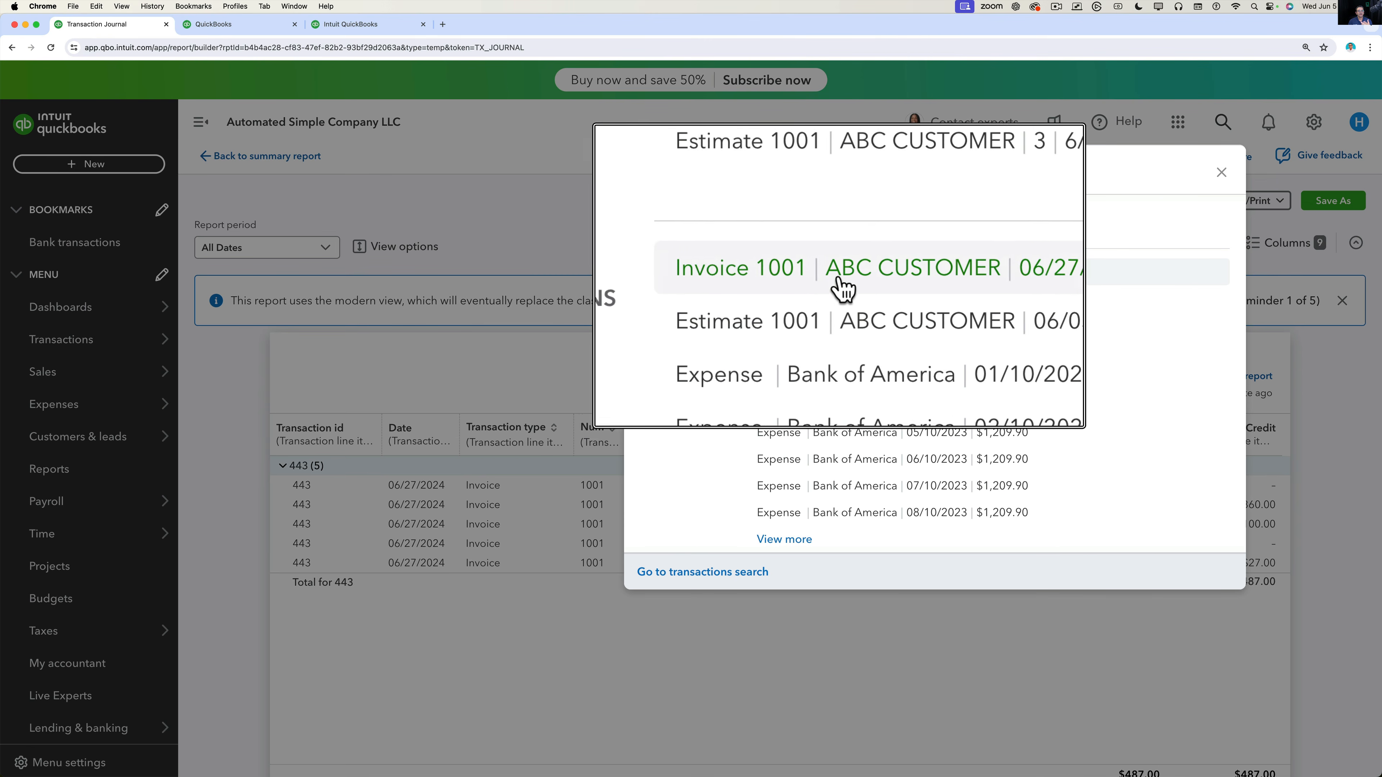
pyautogui.click(853, 275)
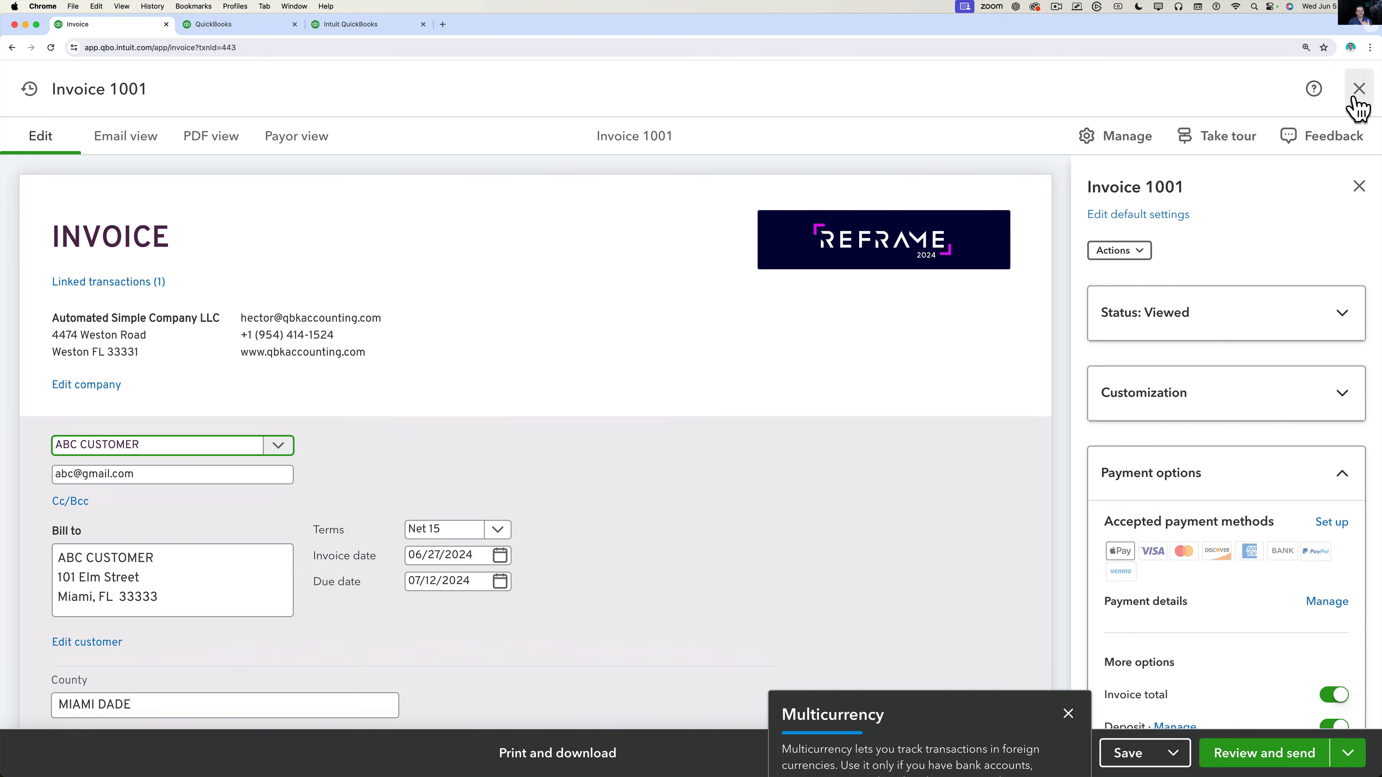
pyautogui.click(1358, 89)
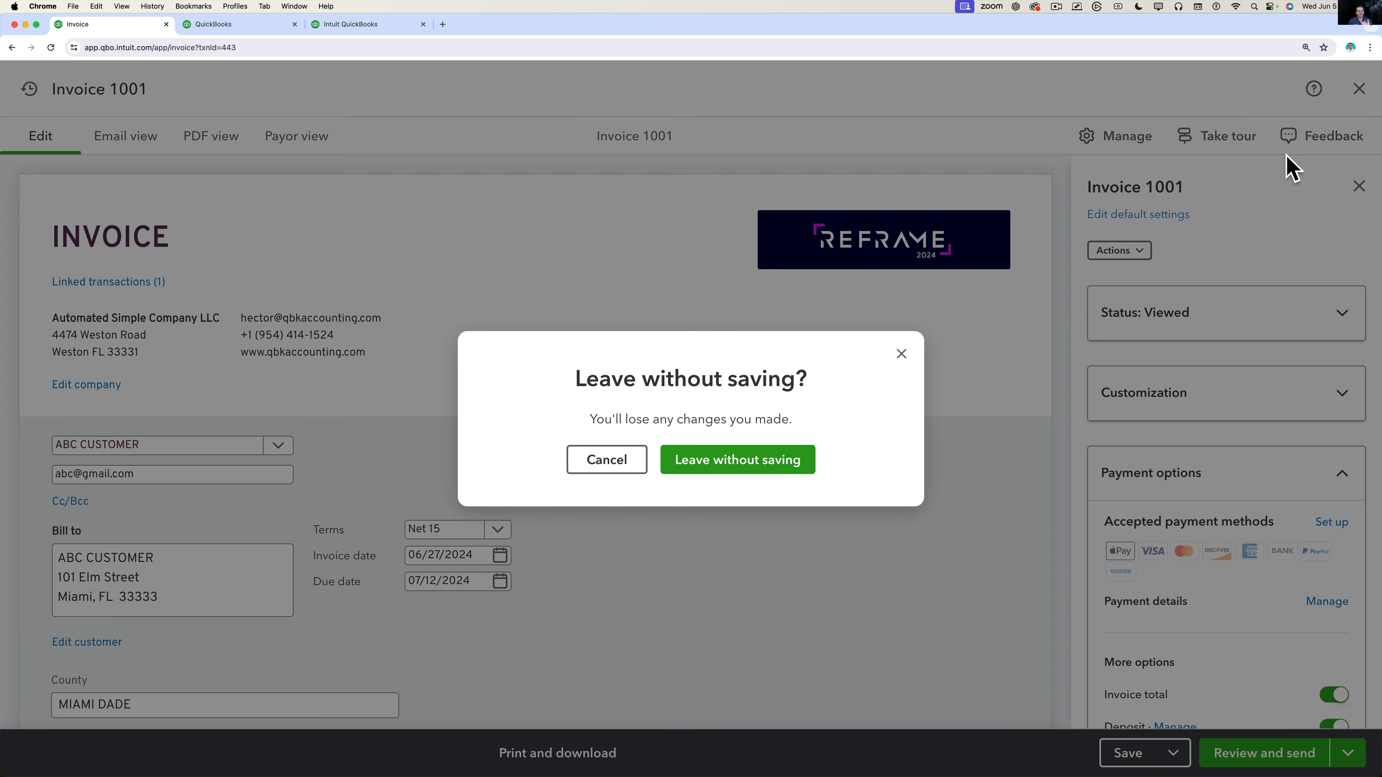
pyautogui.click(762, 465)
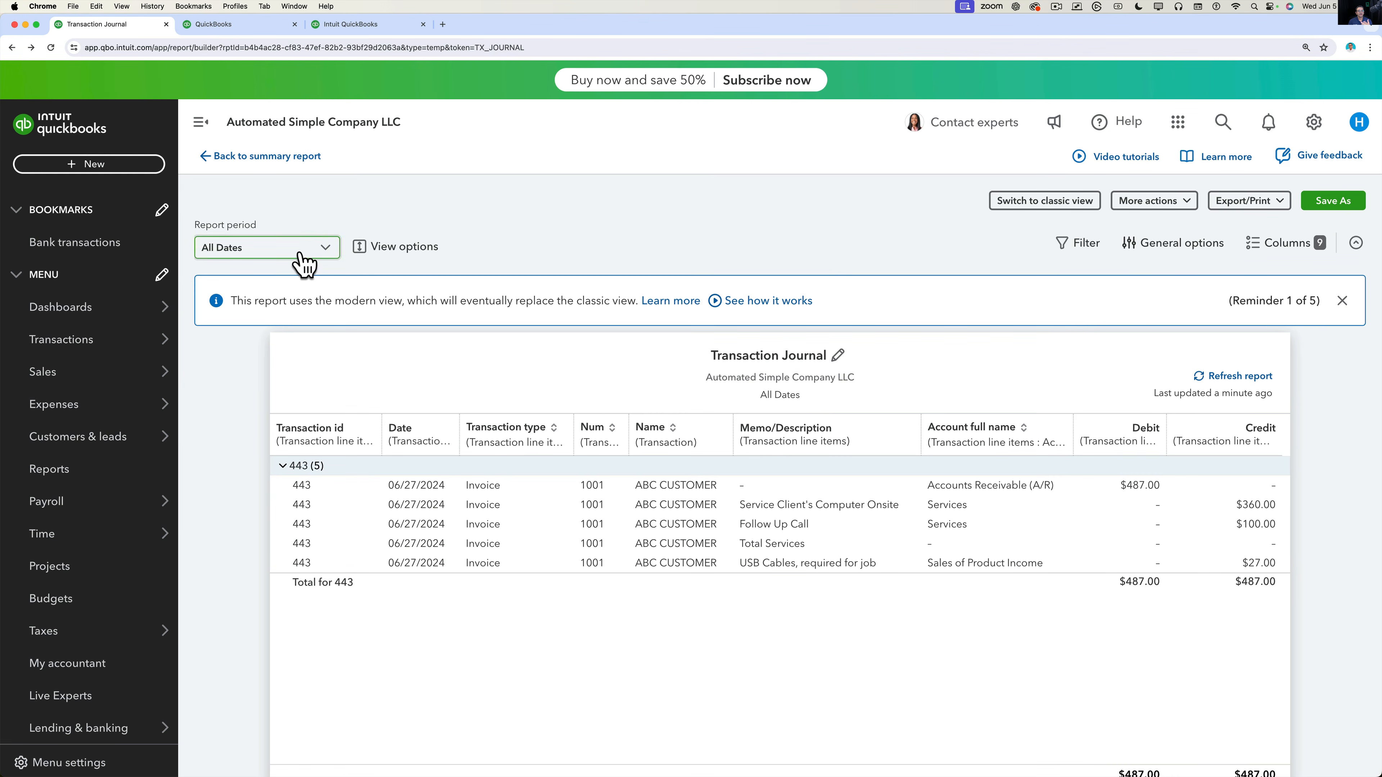
pyautogui.click(81, 164)
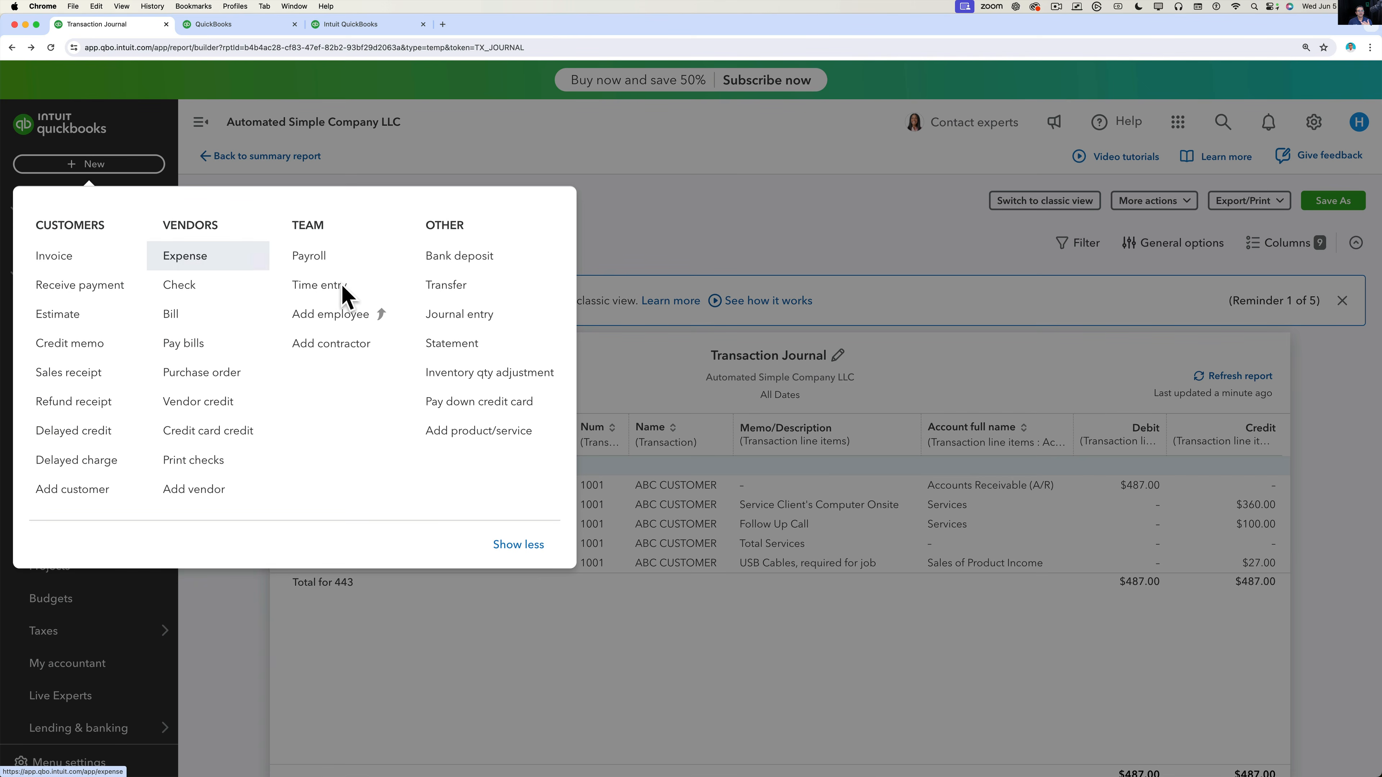
# Dismiss the + New menu and go to the Home dashboard via Dashboards.
pyautogui.click(426, 166)
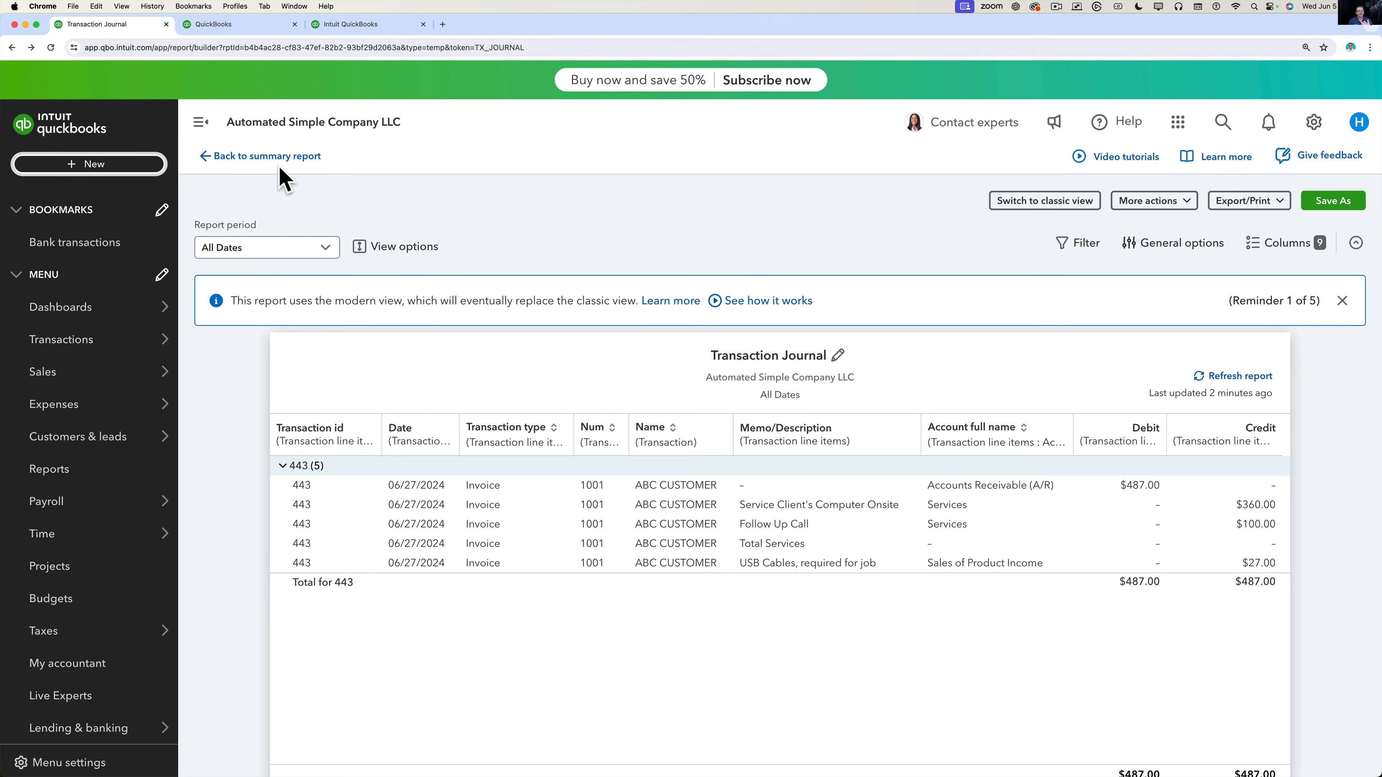
pyautogui.click(82, 306)
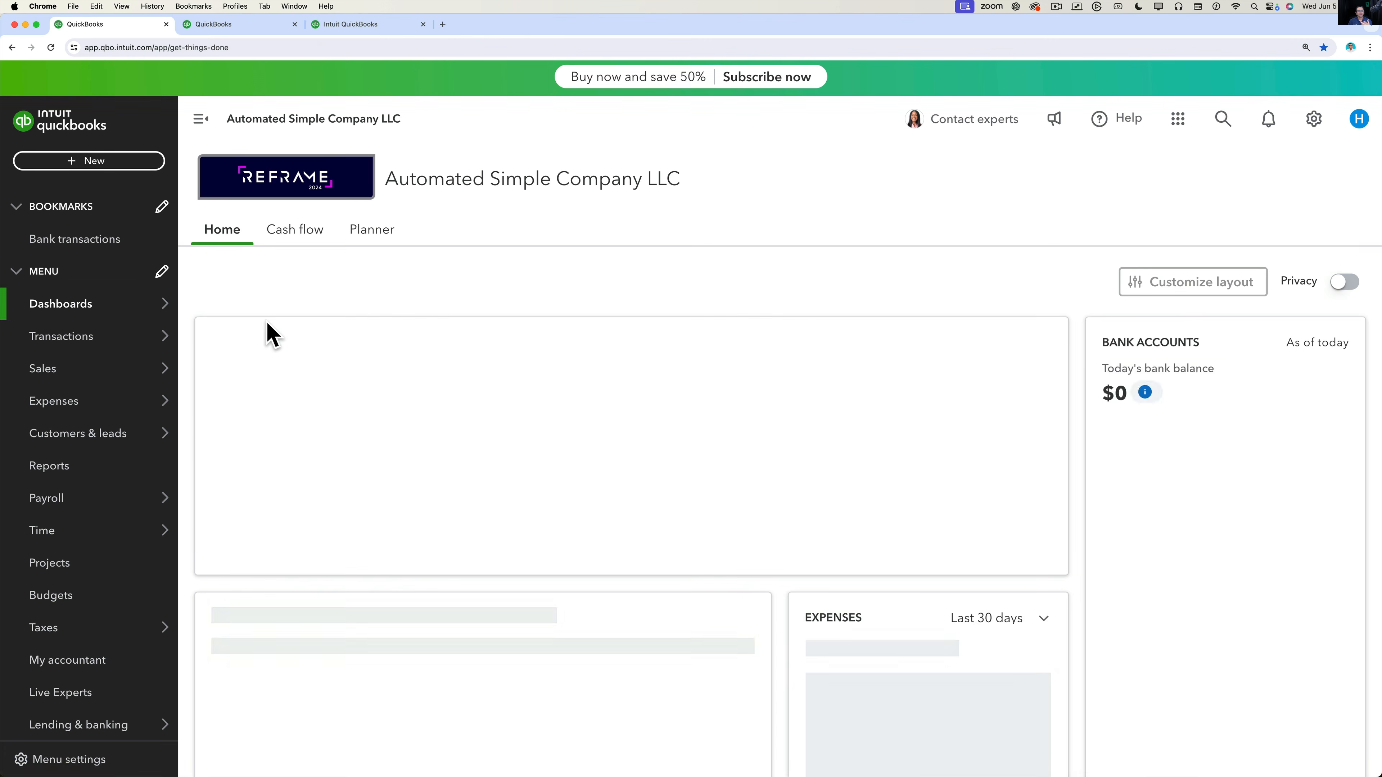